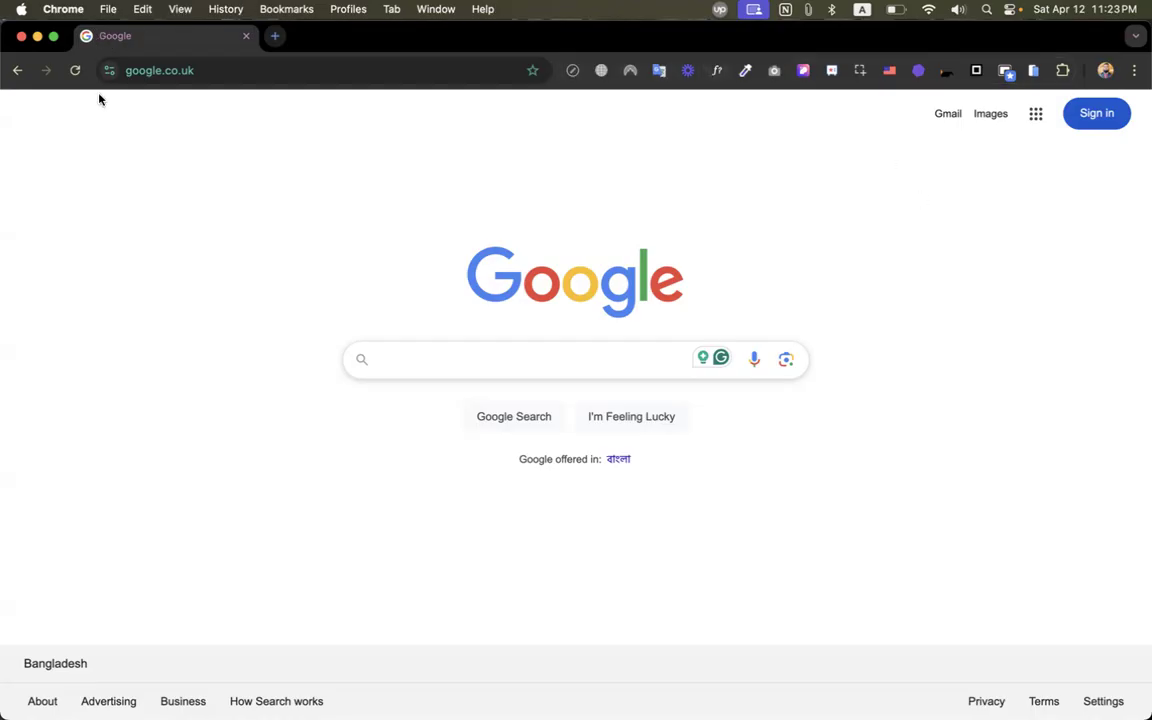
Sample the red of the Google logo with the colour picker extension's Pick Color From Page.
key(F4)
scroll(1049, 420, right, 3)
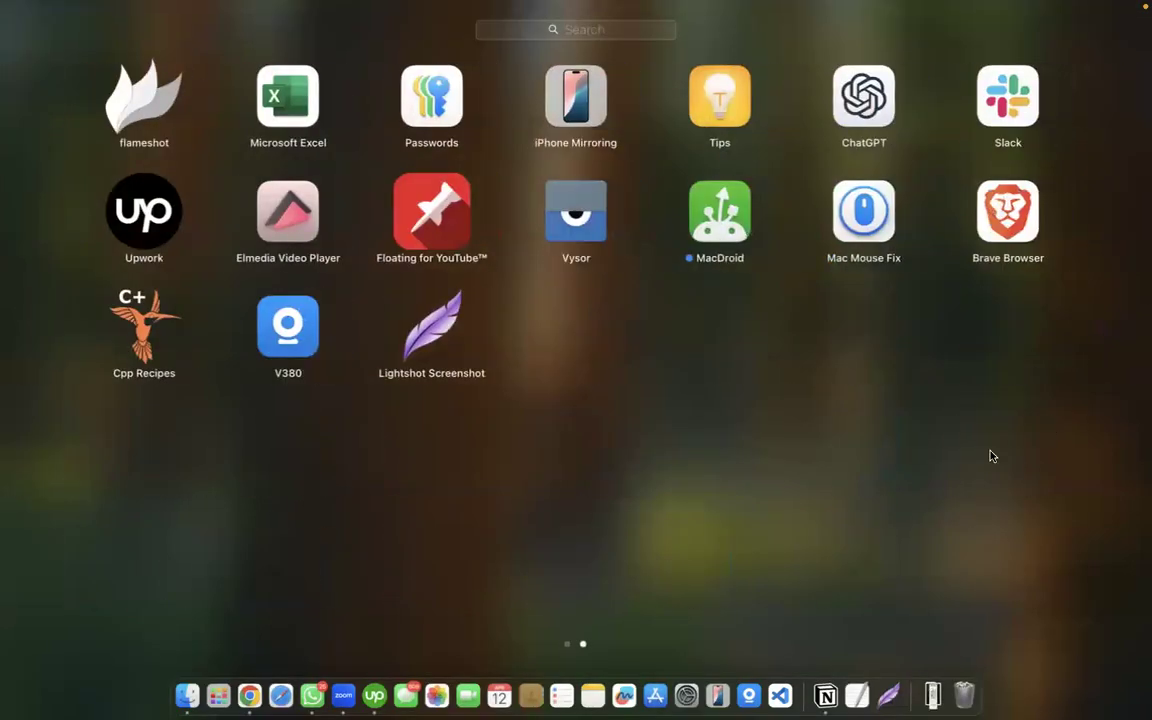
click(1049, 420)
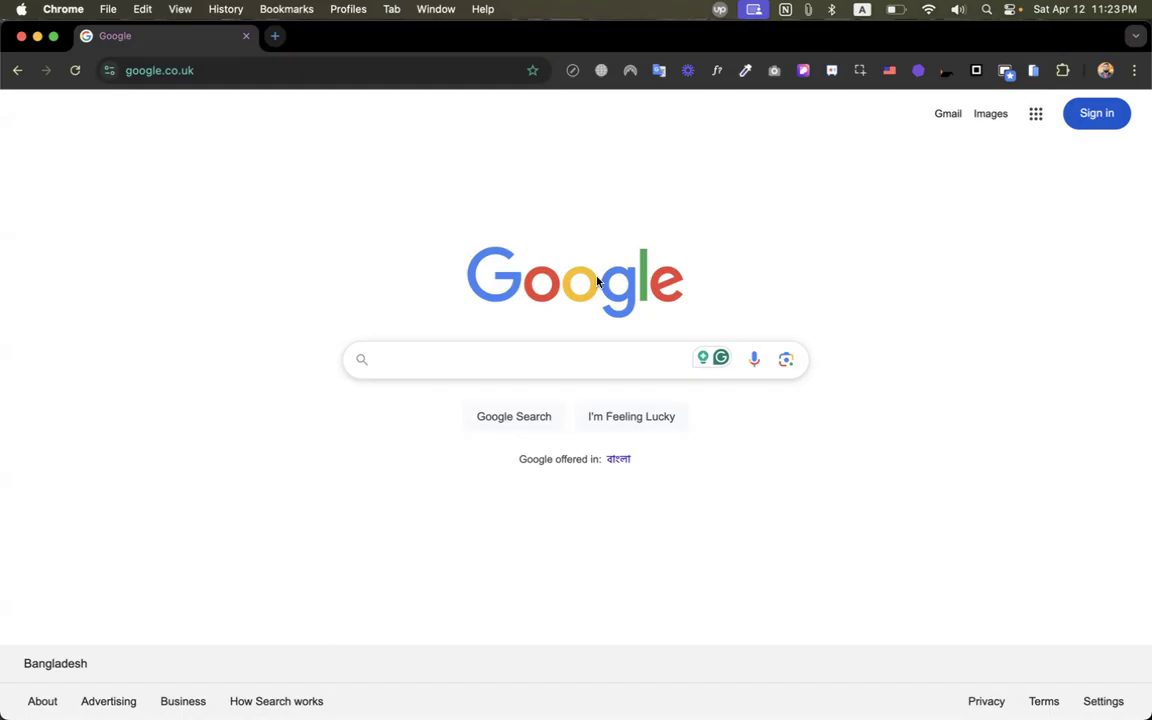
click(746, 71)
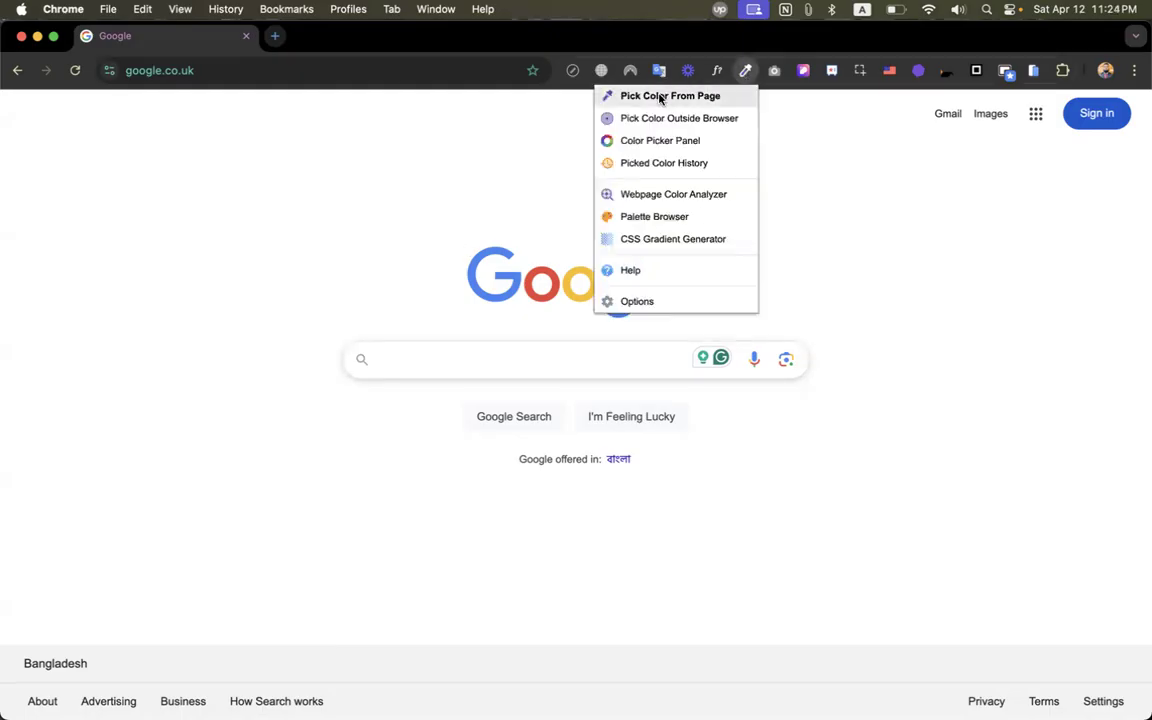
click(660, 96)
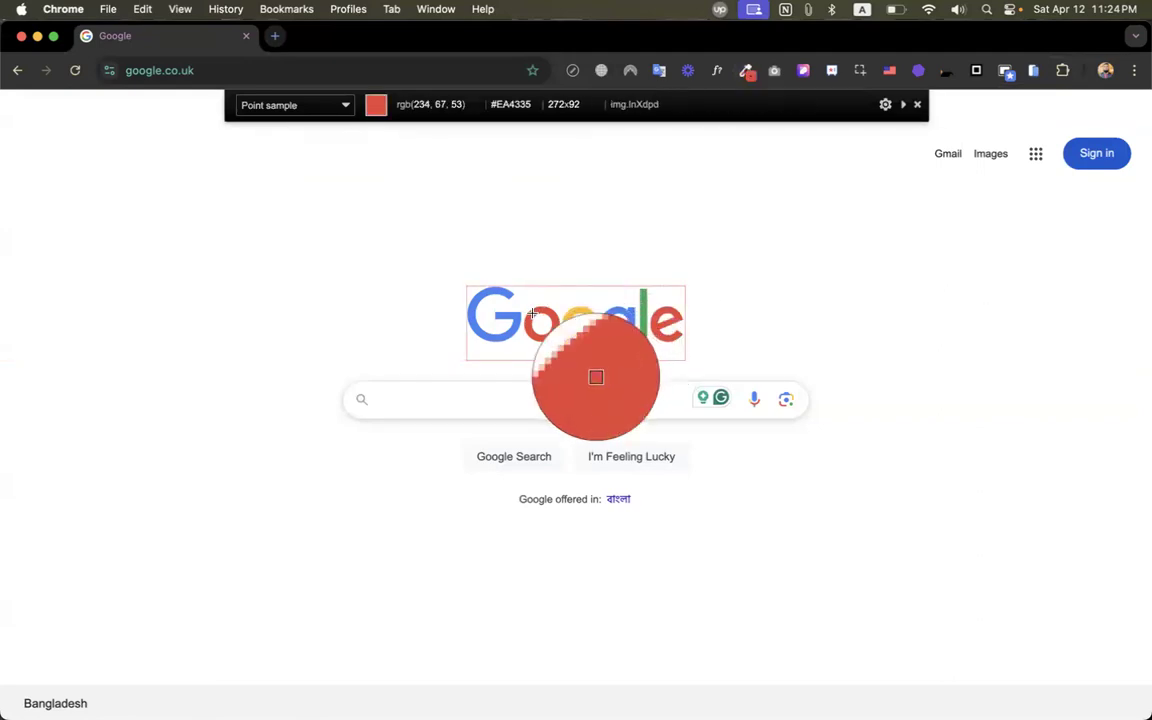
click(532, 313)
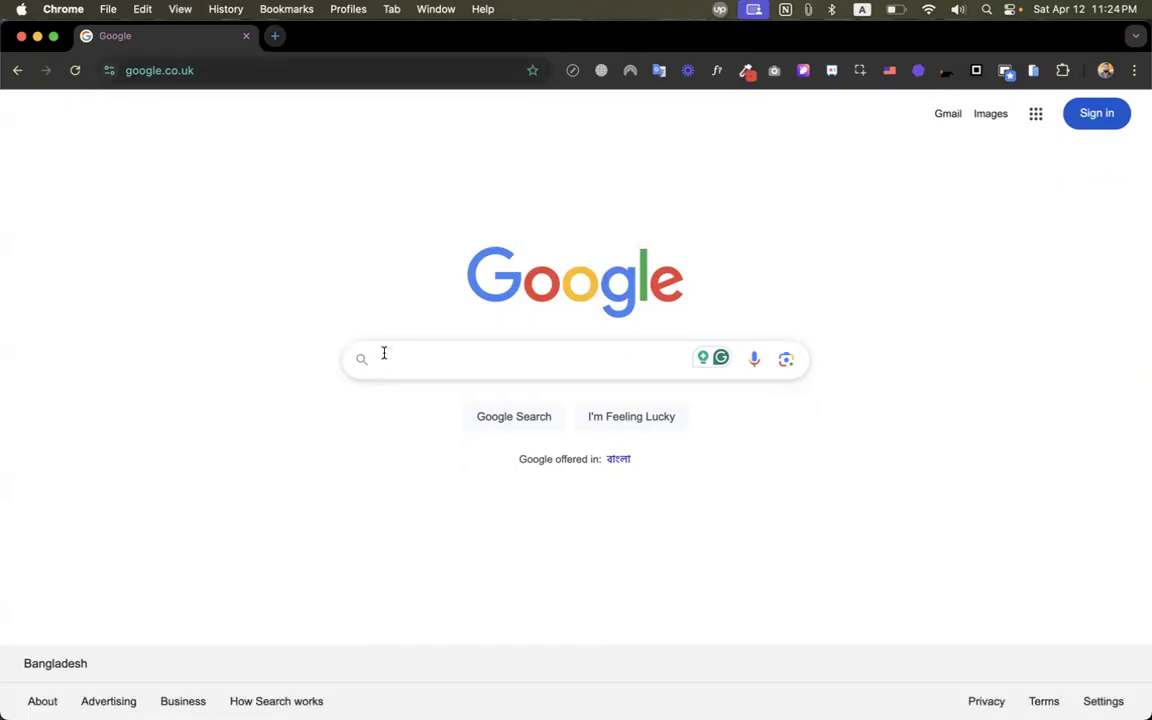
Paste #EA4335 into the address bar and search Google for it.
click(284, 77)
key(super+v)
key(Return)
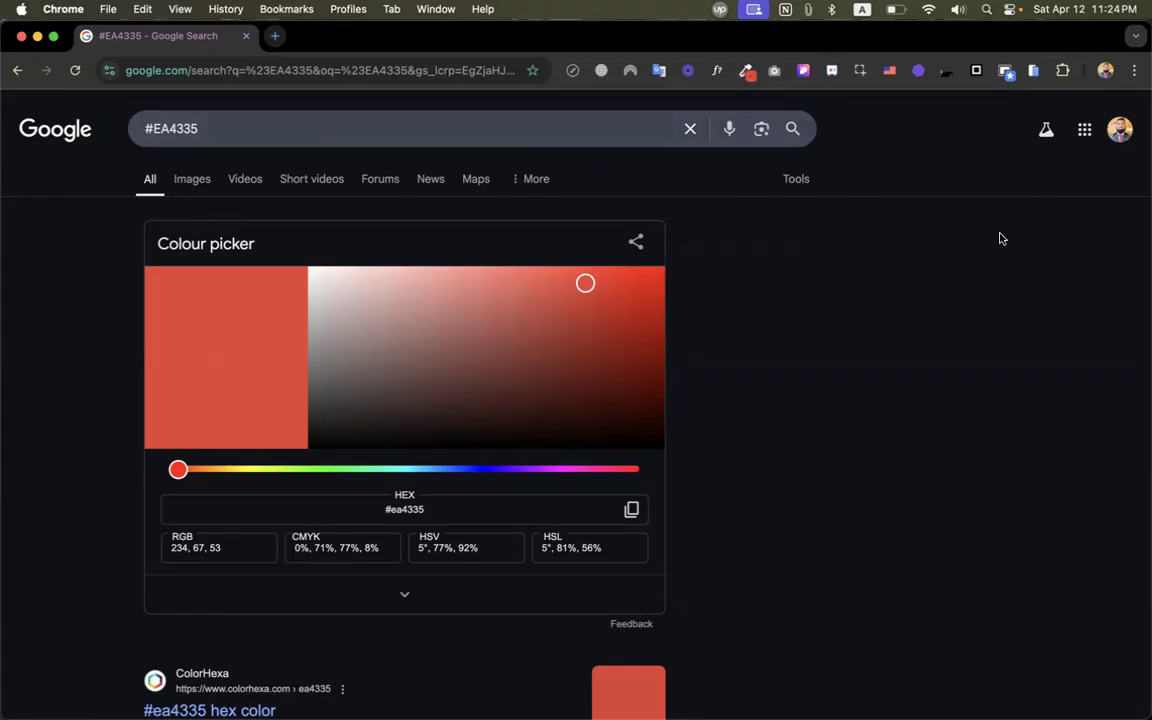
Open the profile avatar menu and scroll down to Add Chrome Profile.
click(1105, 71)
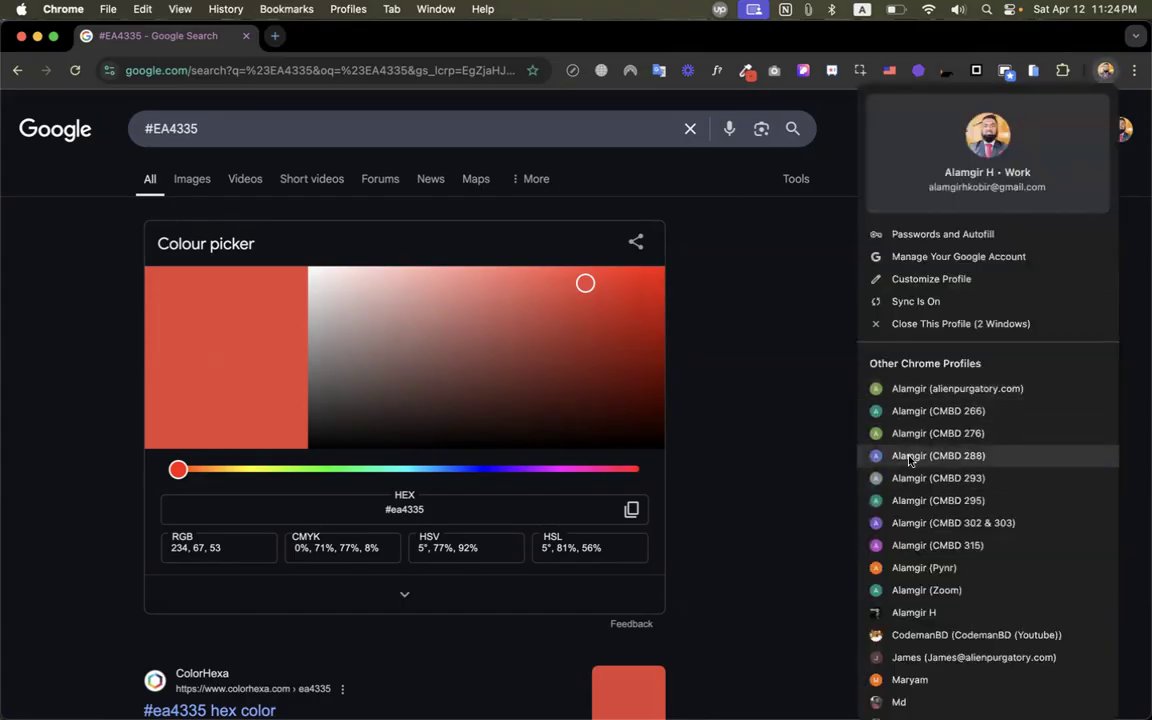
scroll(905, 600, down, 3)
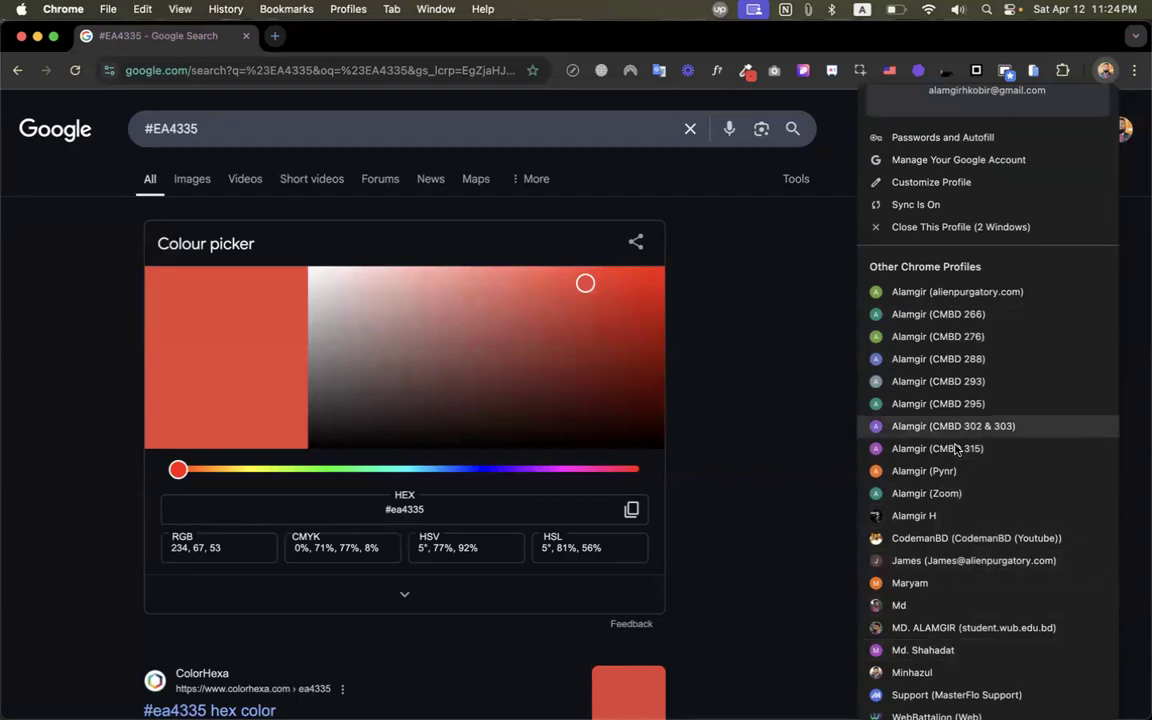
scroll(965, 466, down, 2)
scroll(965, 466, down, 1)
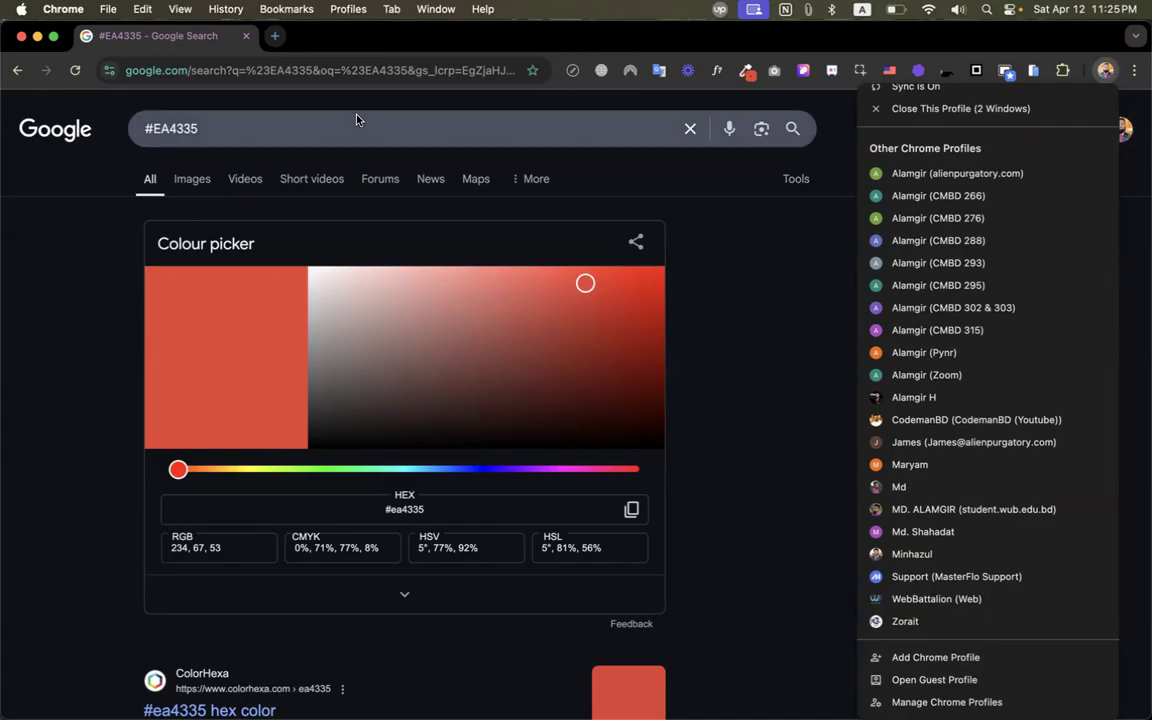
scroll(1060, 110, up, 1)
click(1105, 70)
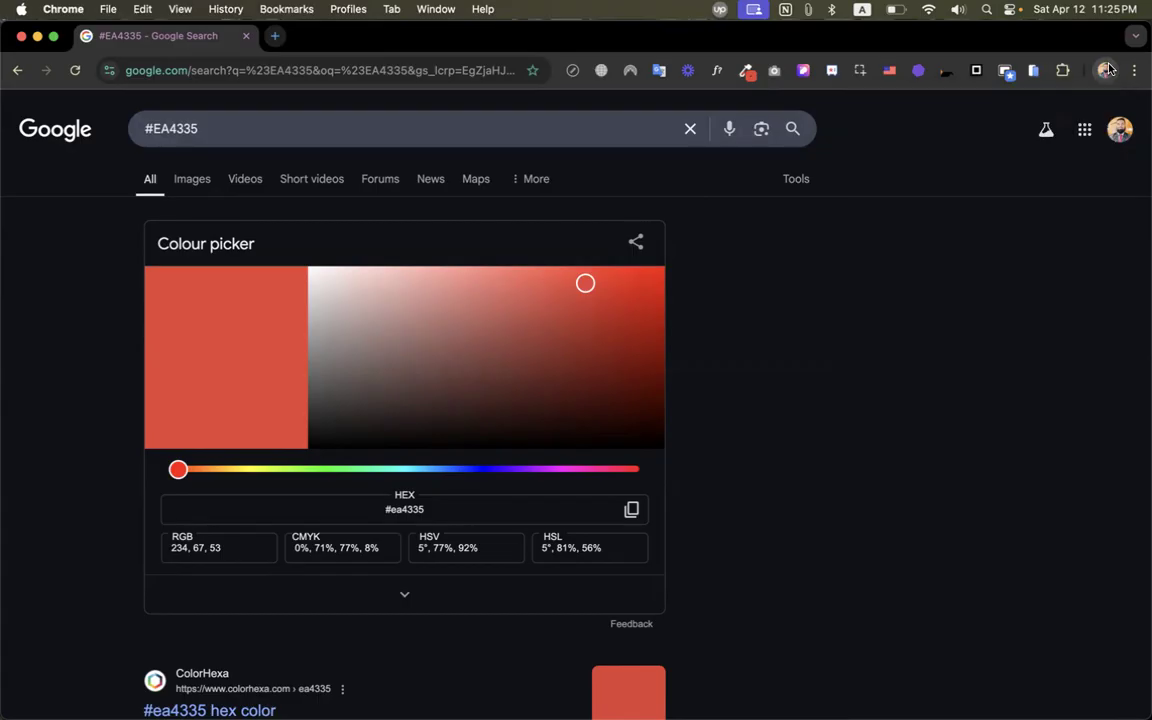
click(1105, 70)
scroll(910, 700, down, 2)
scroll(910, 700, down, 3)
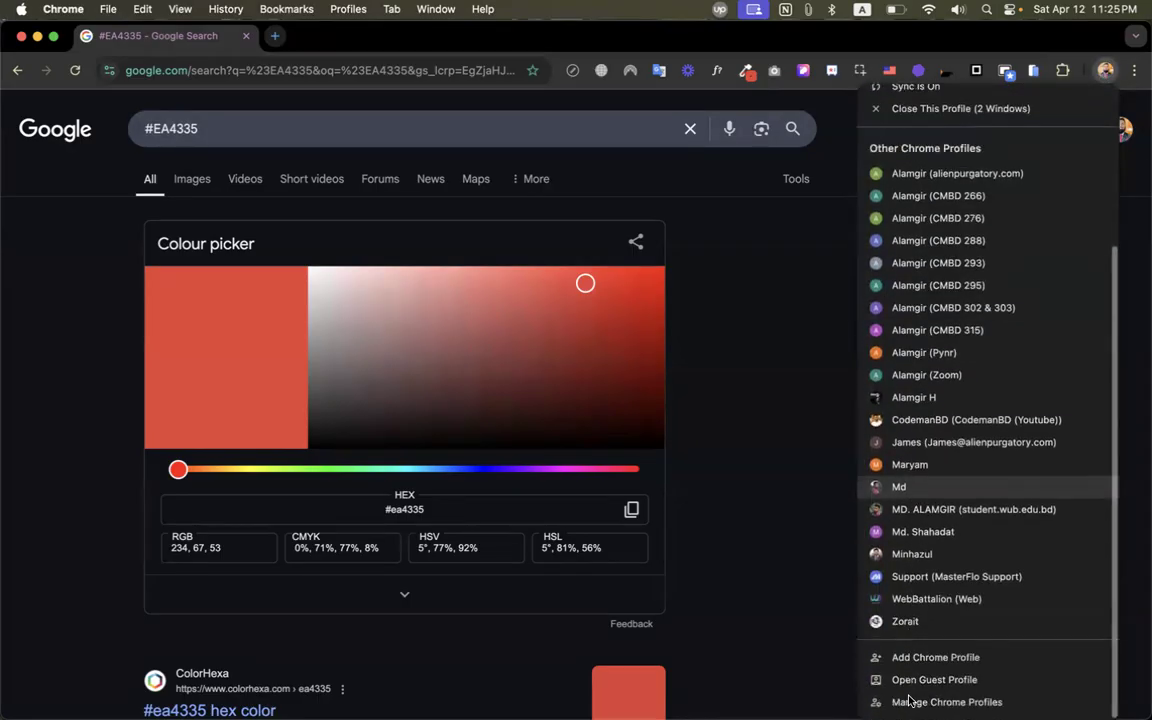
Start adding a new Chrome profile and continue without an account.
click(870, 654)
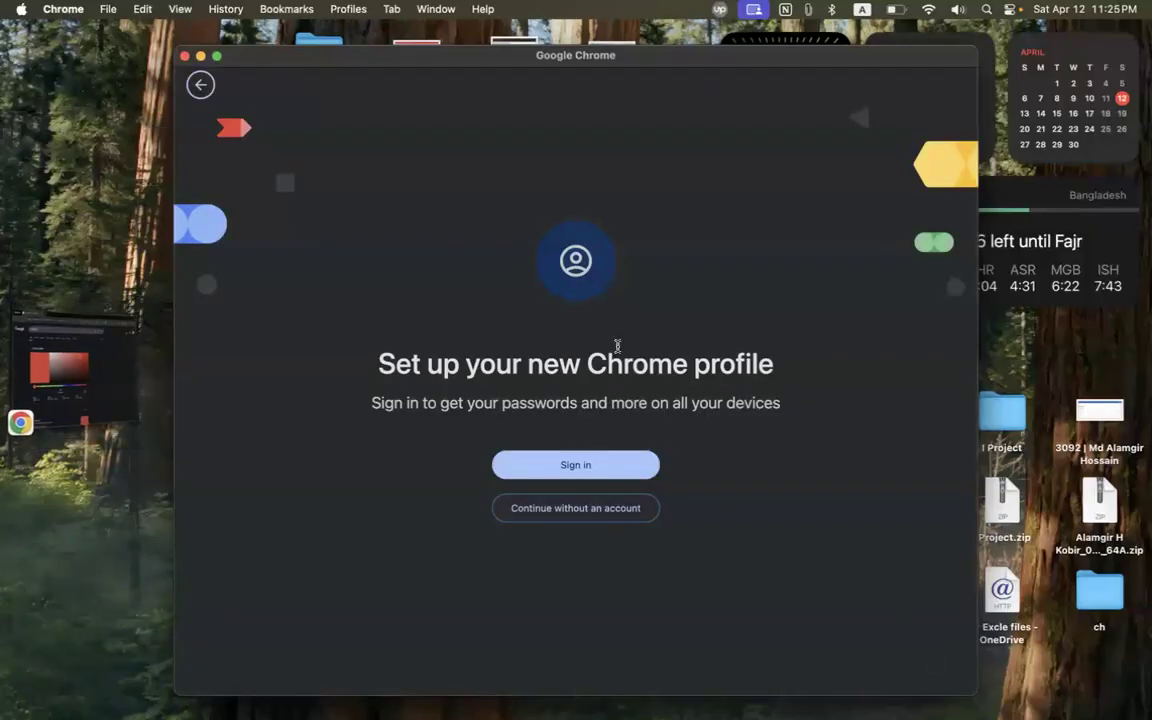
drag(383, 362, 874, 429)
click(769, 516)
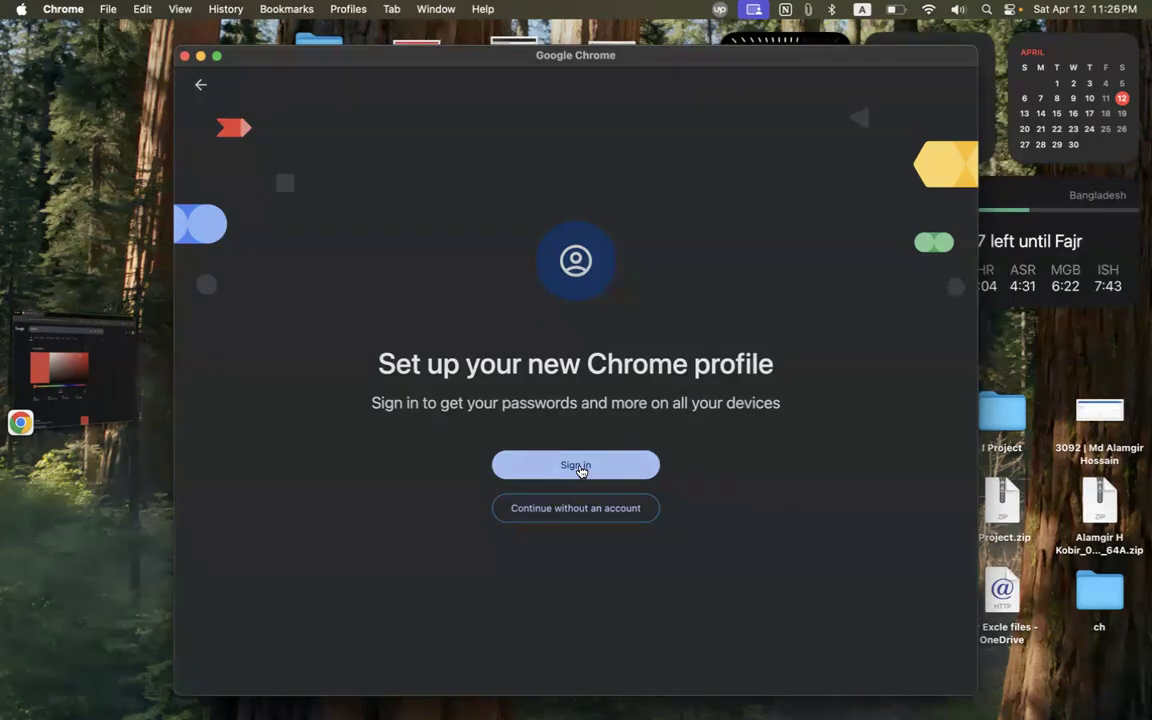
click(556, 516)
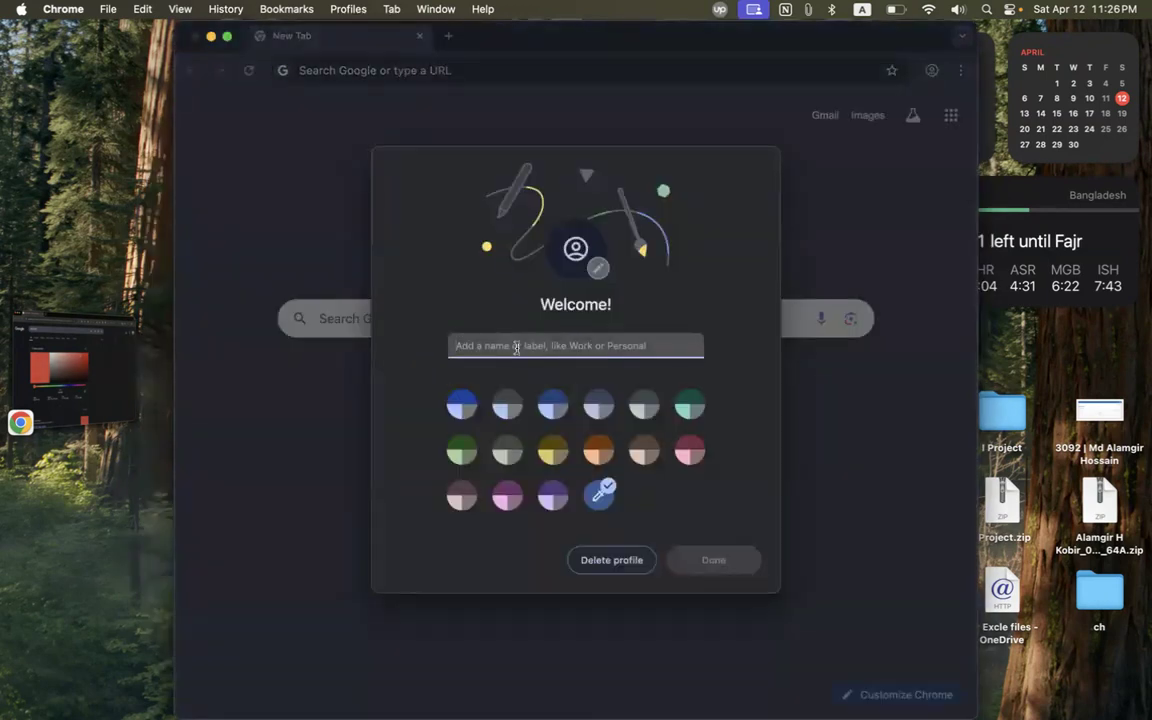
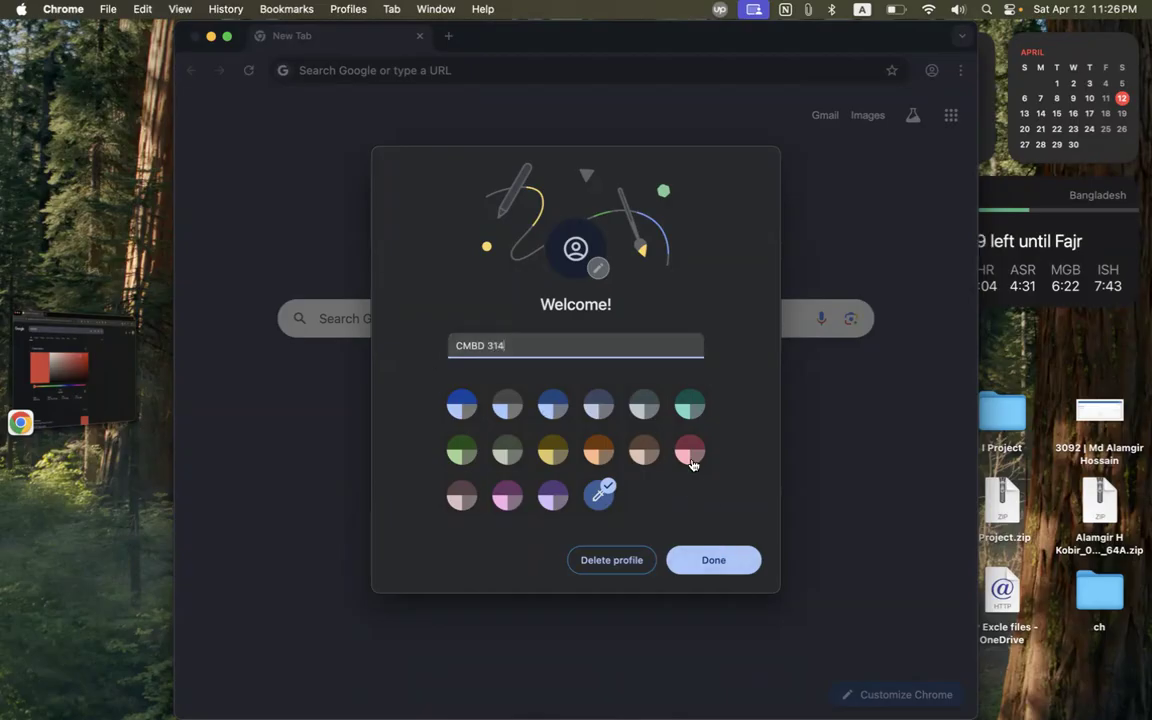
click(688, 418)
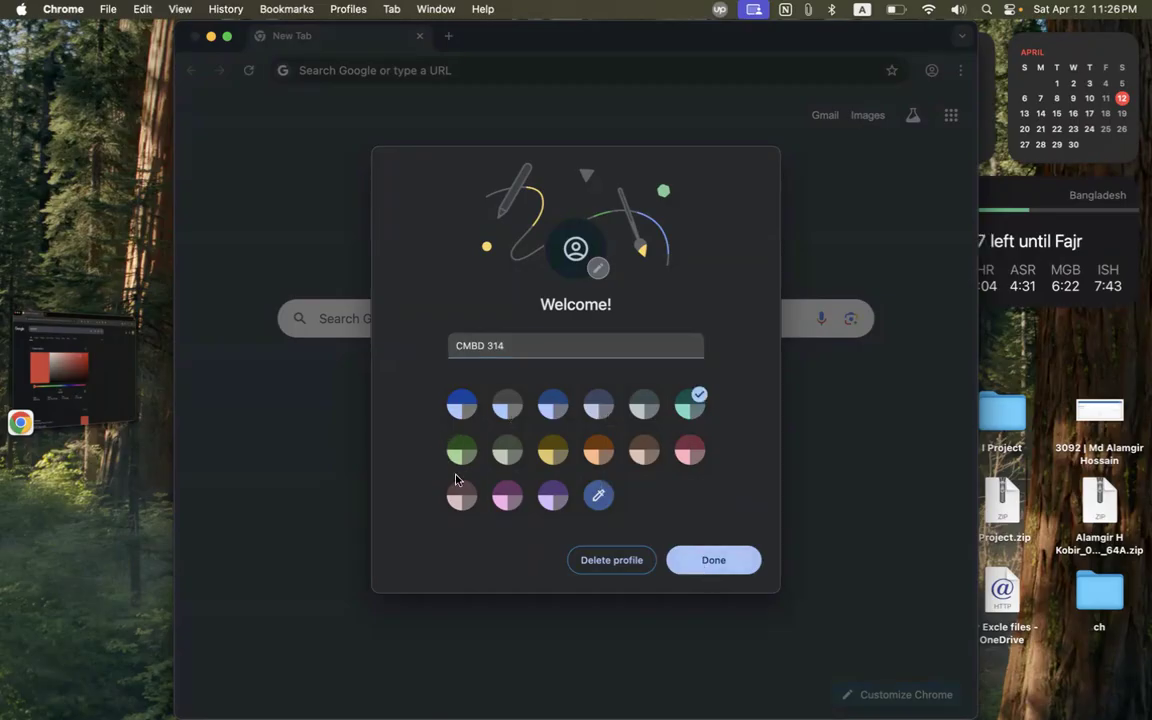
click(730, 563)
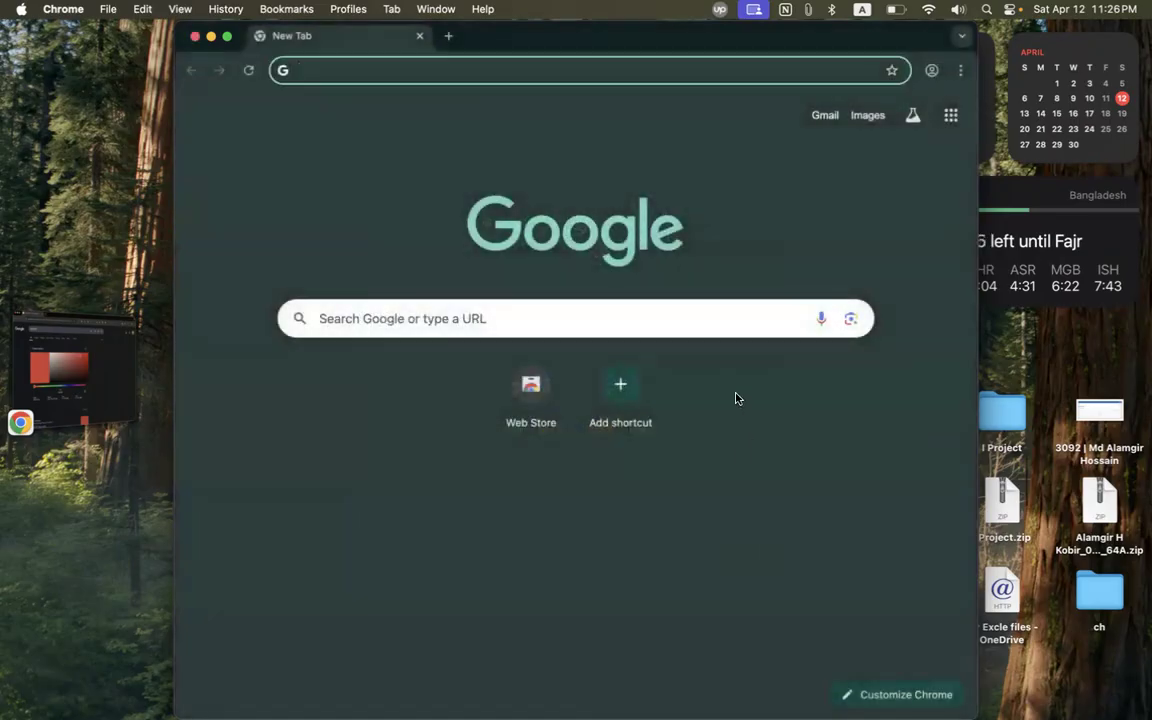
click(931, 70)
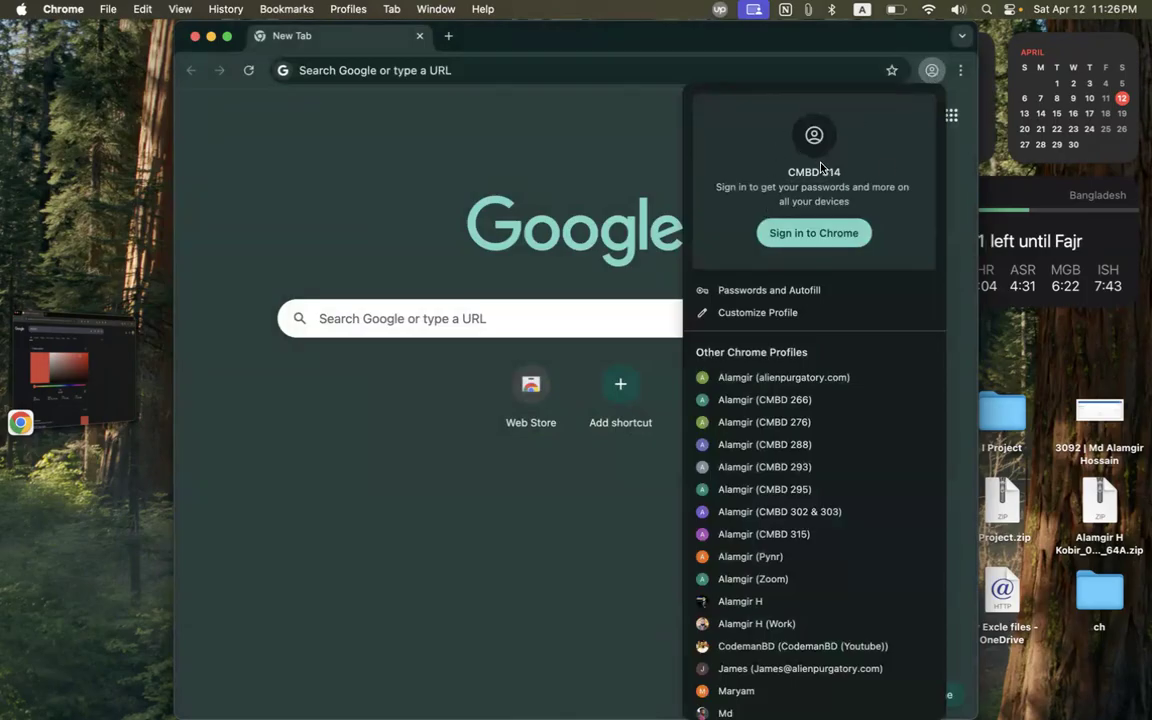
scroll(858, 428, down, 5)
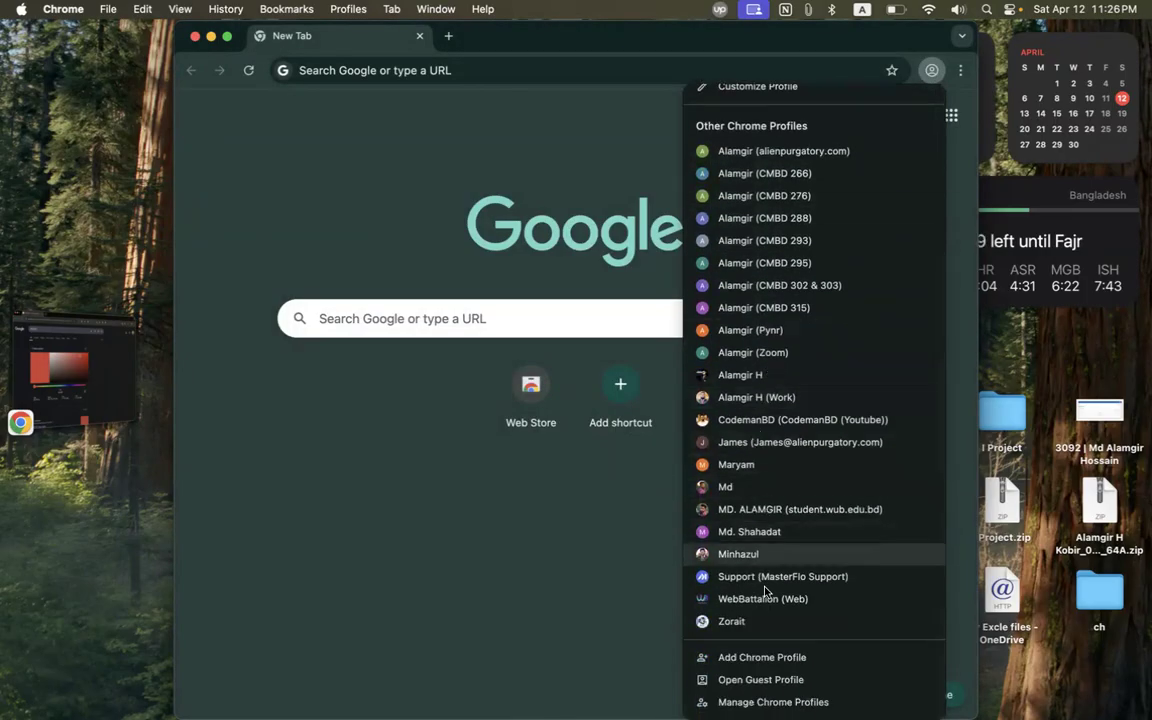
click(756, 397)
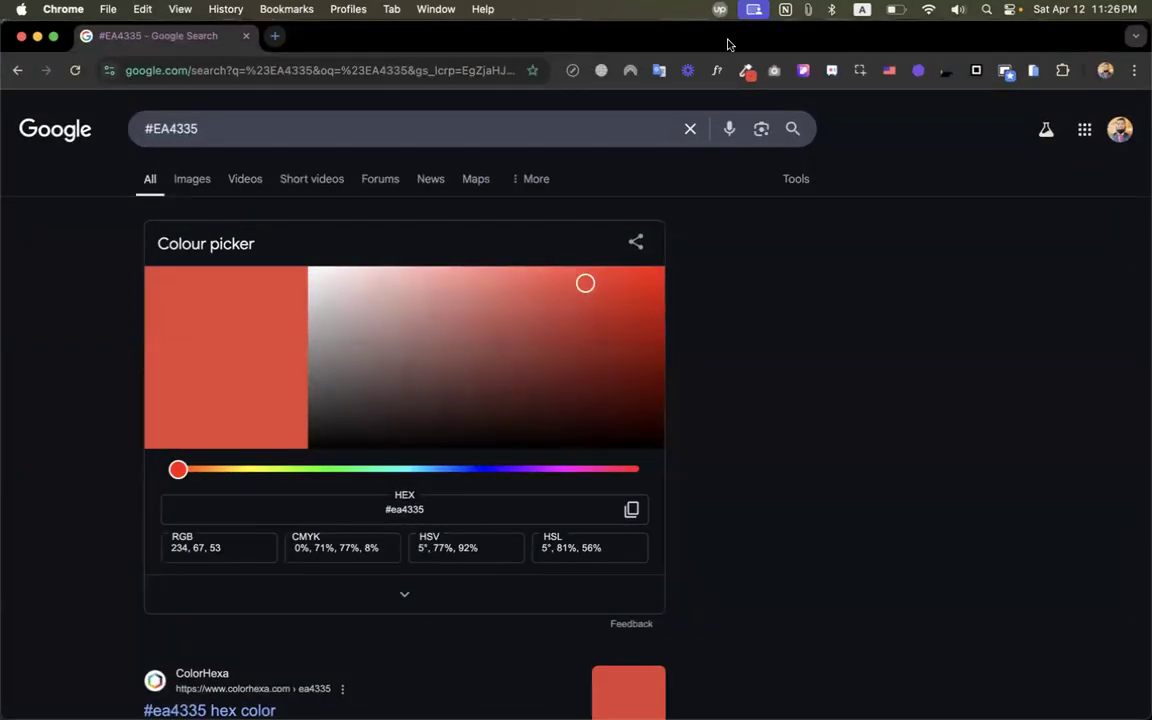
click(1106, 71)
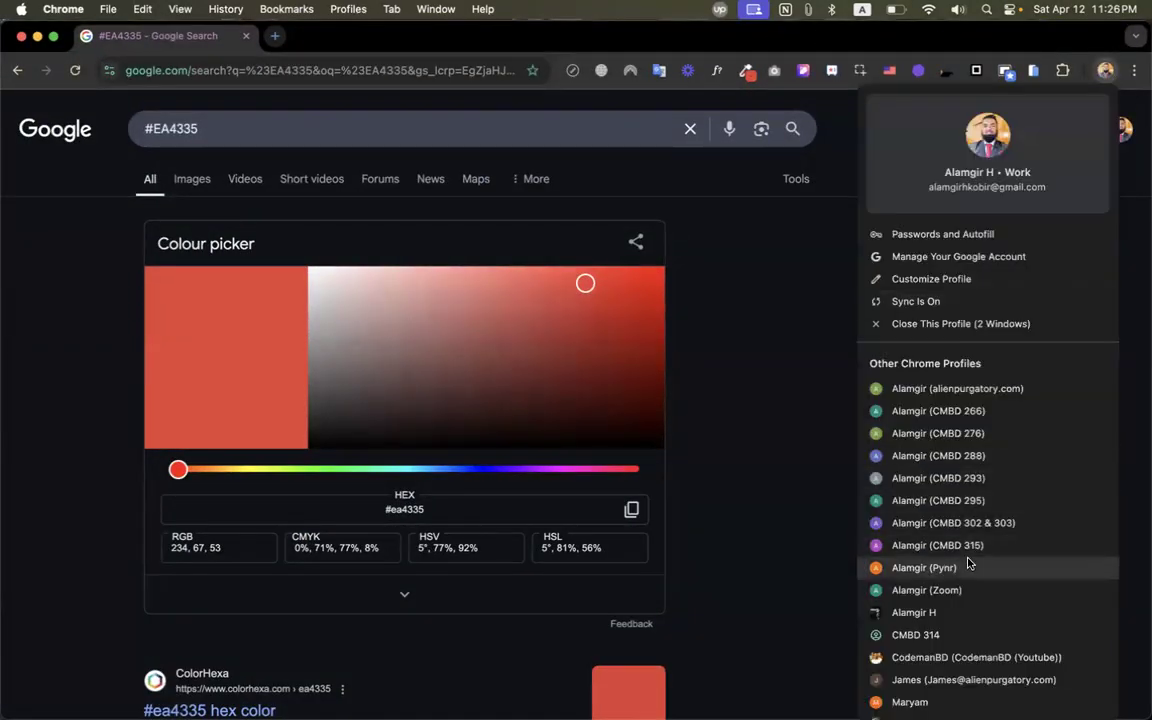
scroll(925, 520, down, 3)
click(916, 465)
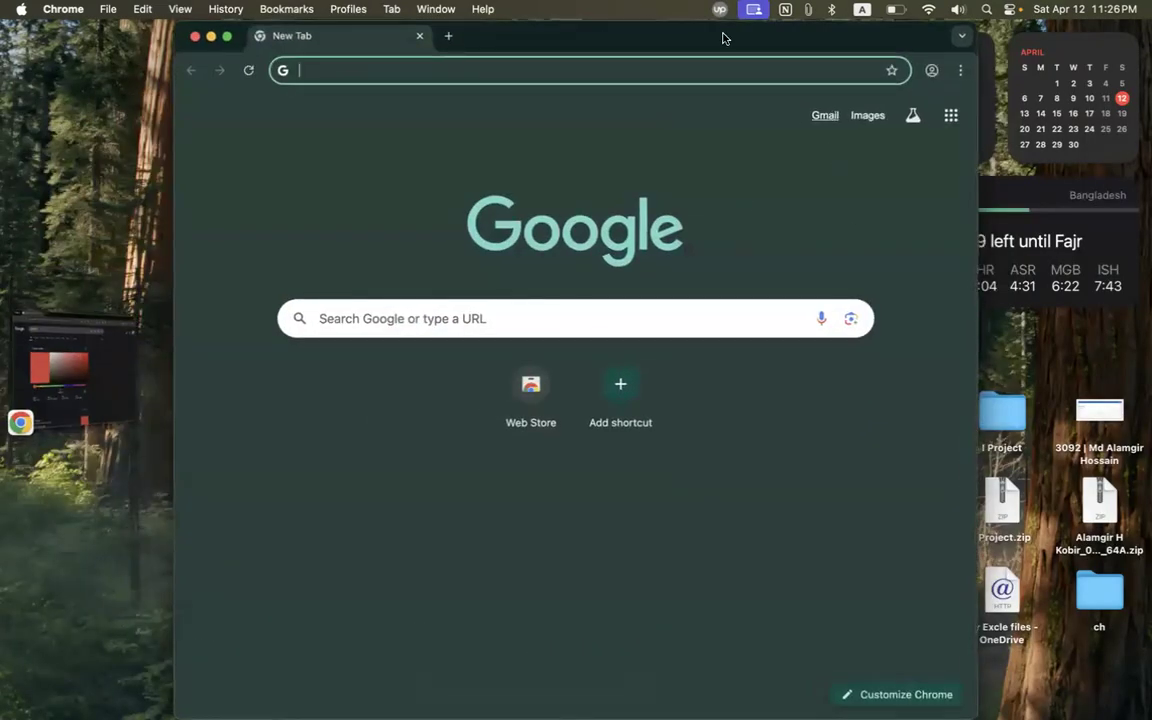
double_click(725, 36)
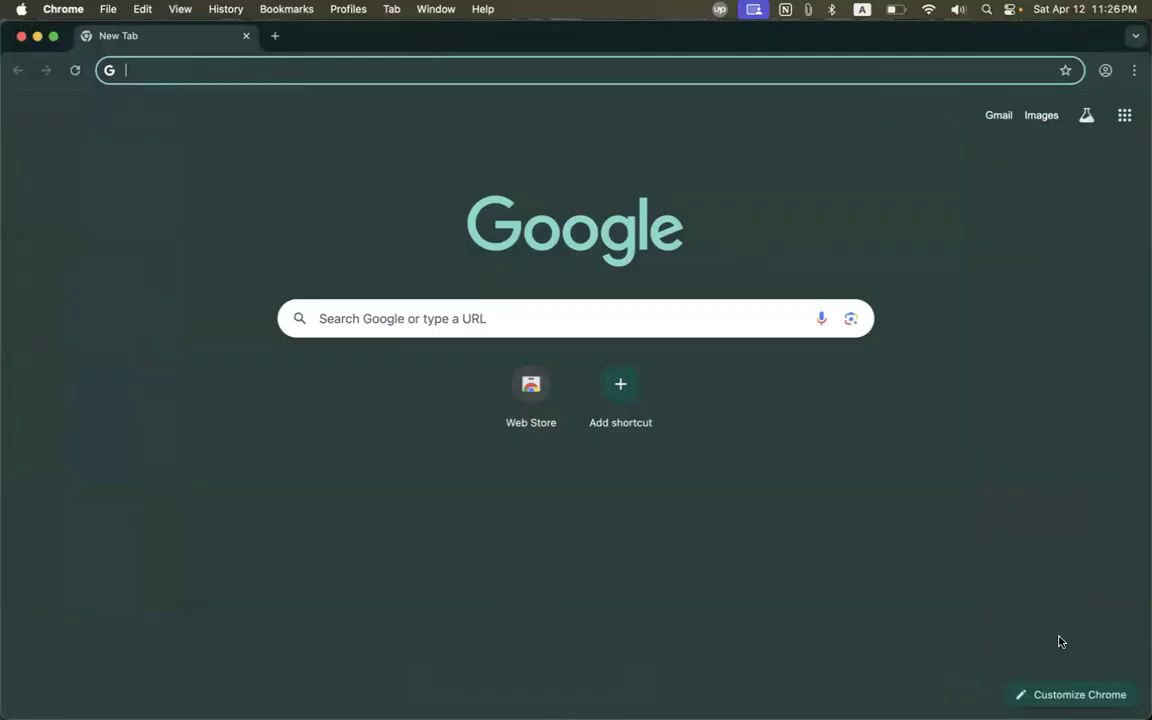
click(1105, 70)
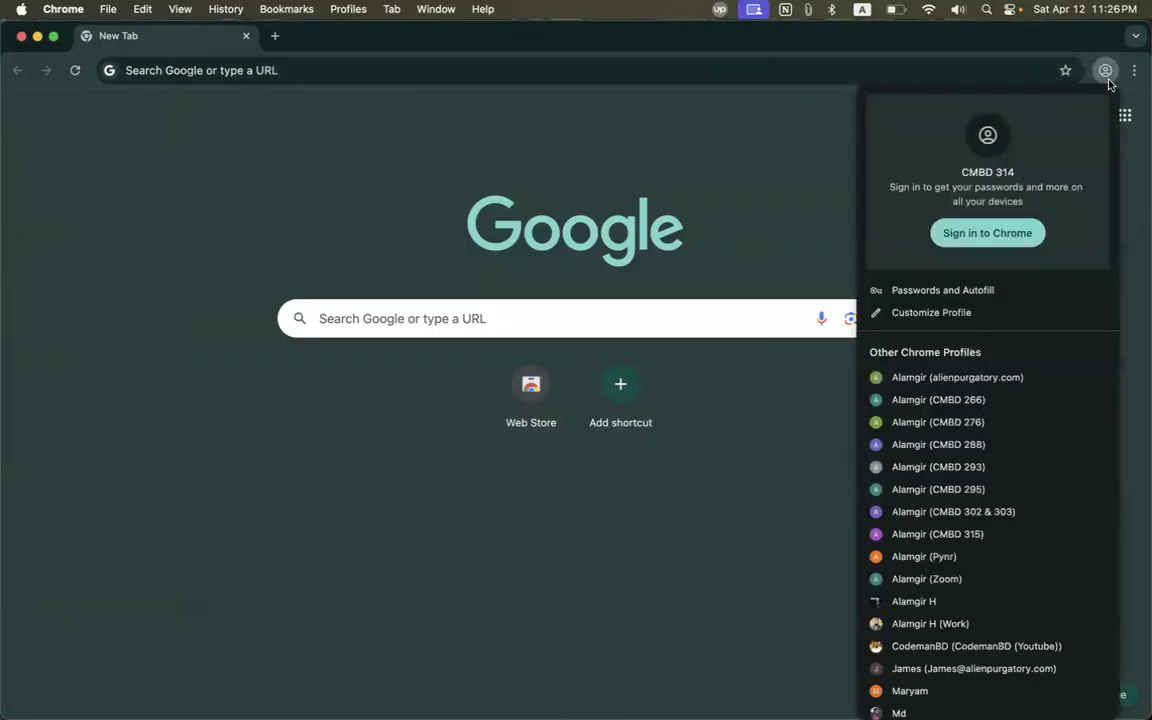
click(985, 236)
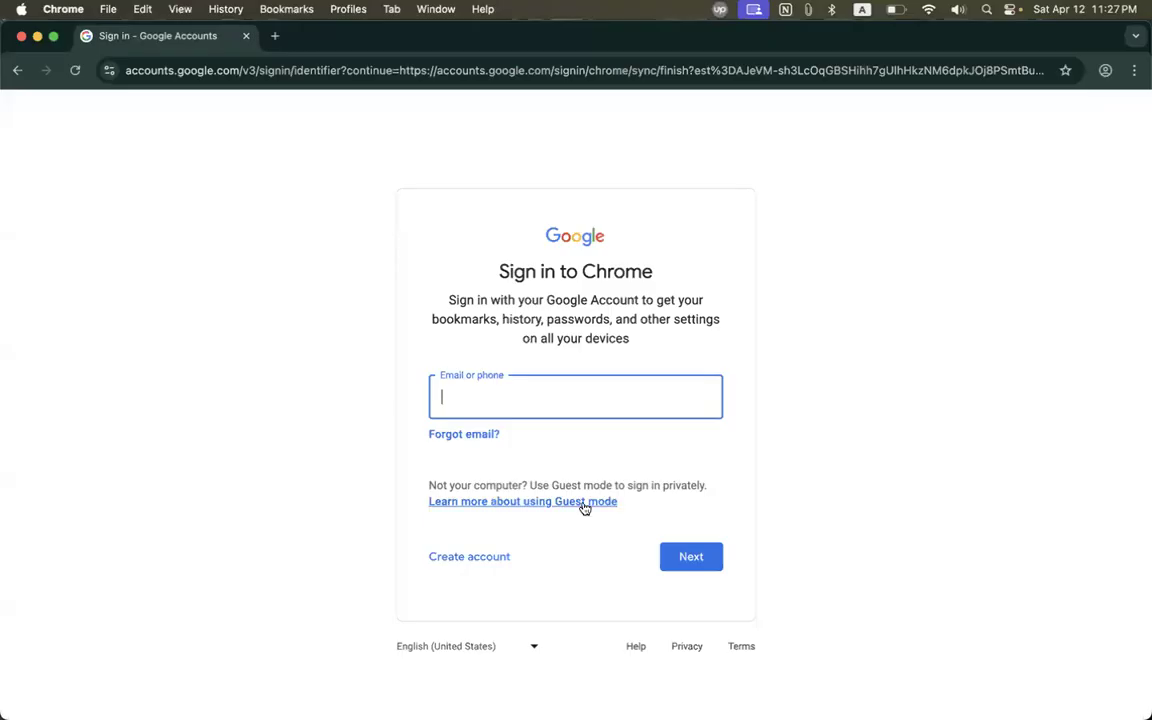
Start a personal-use Google account, enter the user's first and last name, and continue.
click(471, 556)
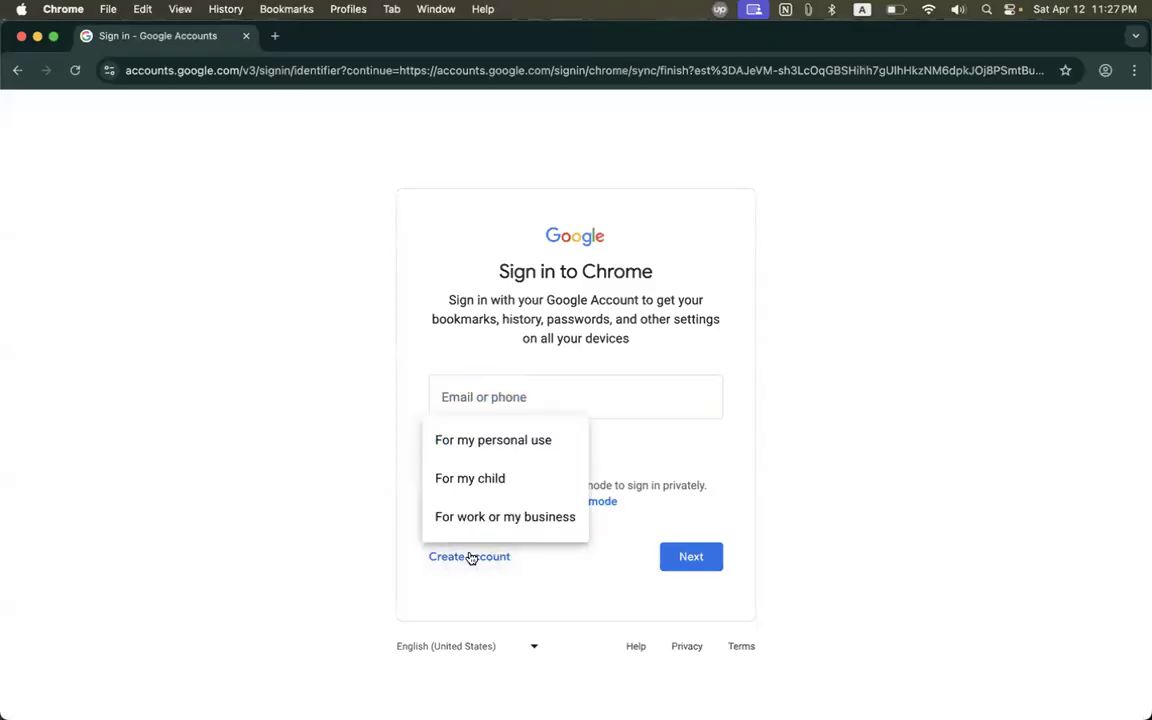
click(488, 450)
click(668, 335)
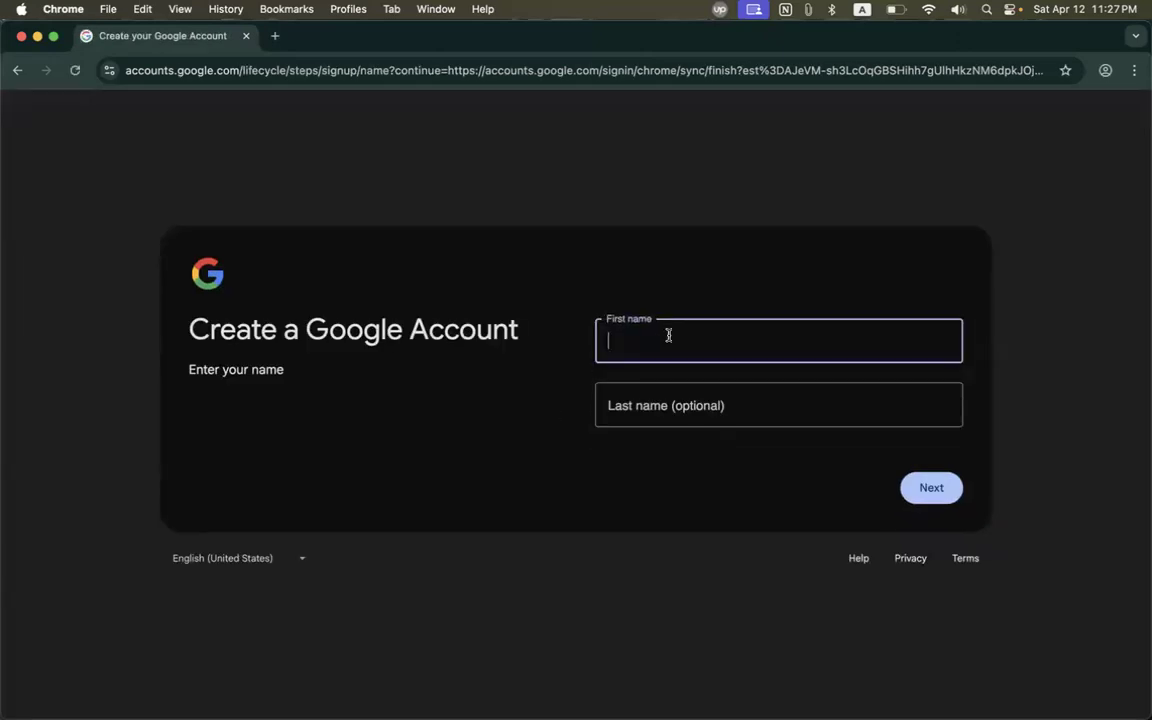
key(Tab)
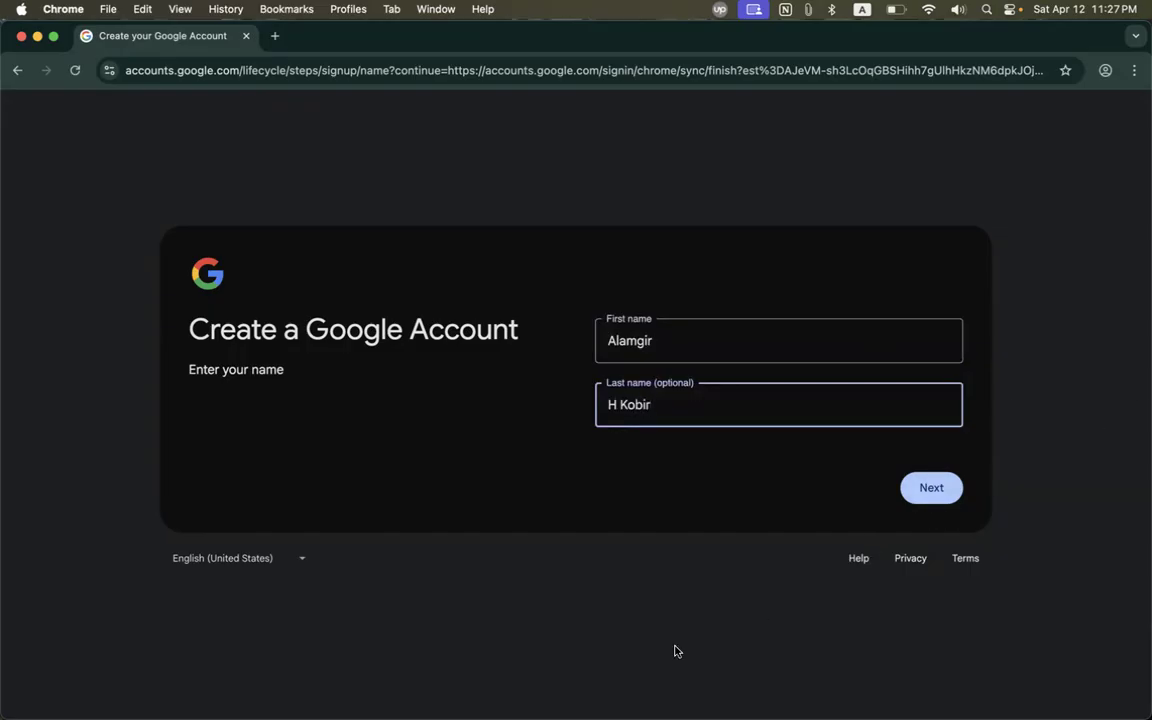
click(945, 488)
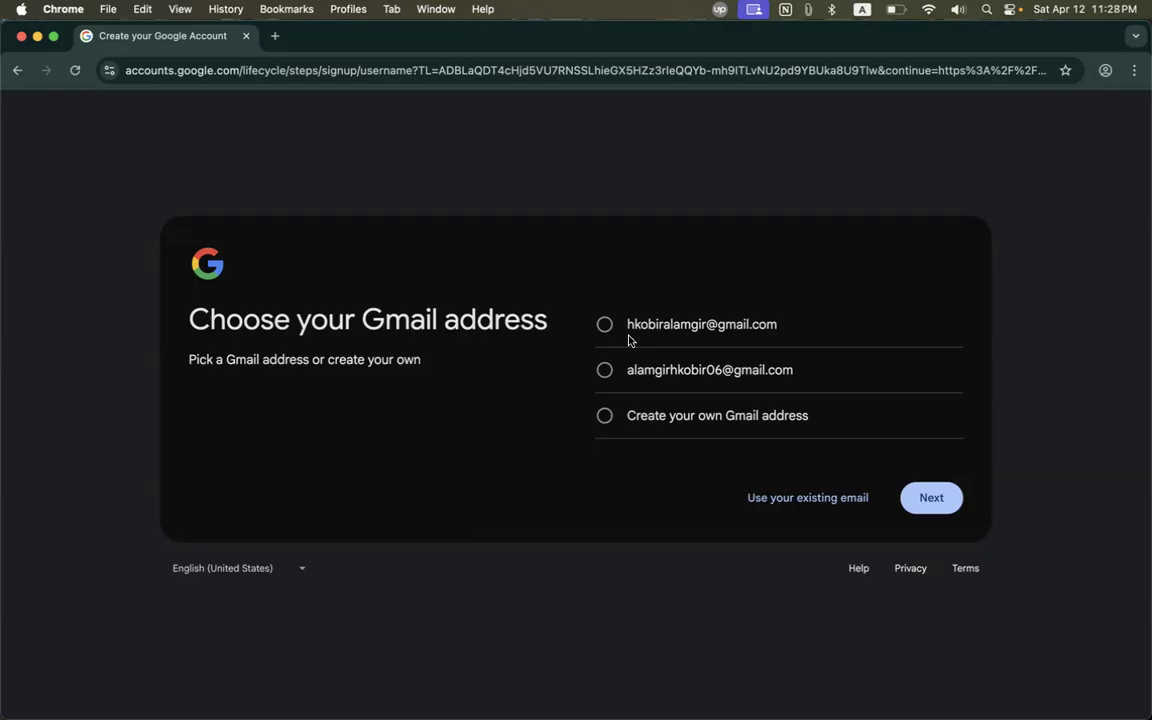
Create a custom Gmail address for the new account and continue.
click(655, 421)
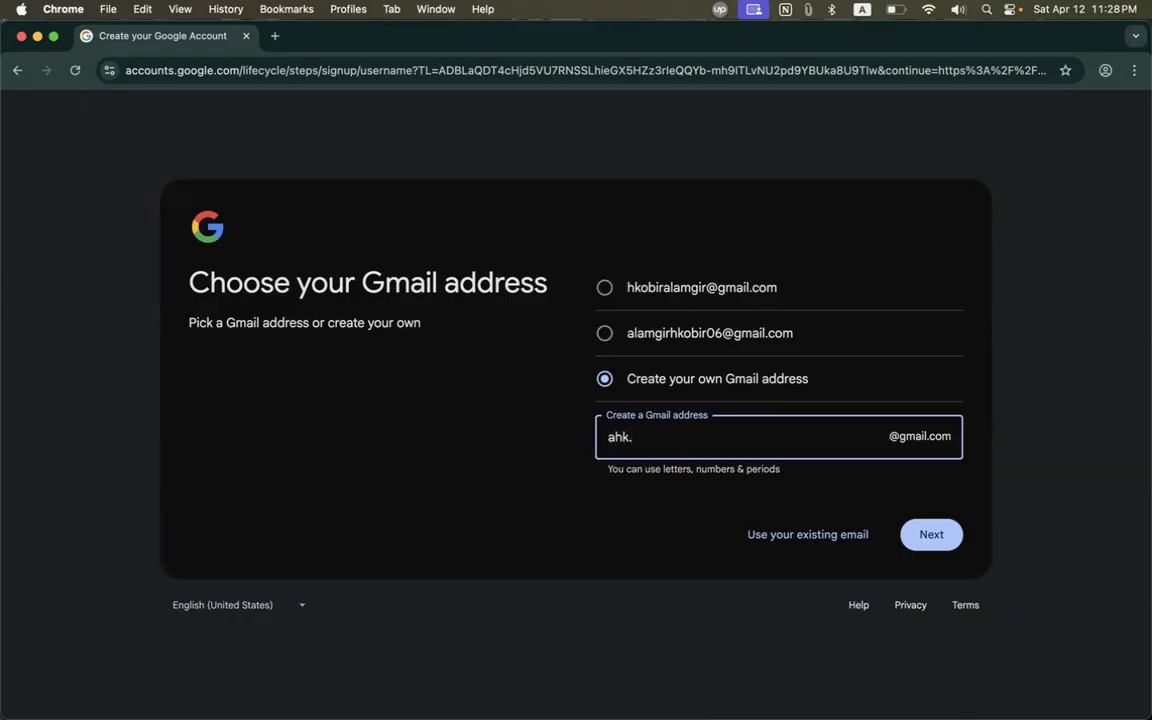
drag(630, 437, 586, 437)
click(652, 438)
key(Left)
key(Left)
key(Left)
key(Left)
key(Right)
key(Right)
key(Right)
click(734, 509)
click(931, 534)
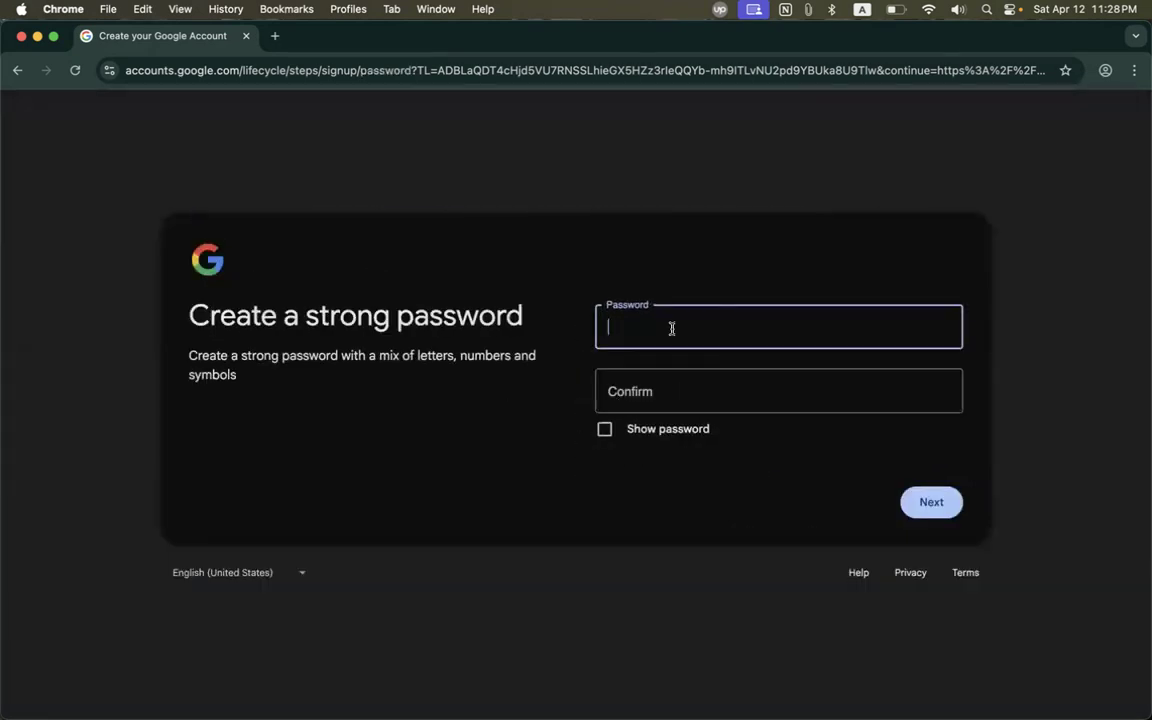
Enter and confirm the account password, advancing to the recovery email step.
click(638, 388)
click(643, 332)
text(••••••••••)
click(650, 391)
text(••••••••••)
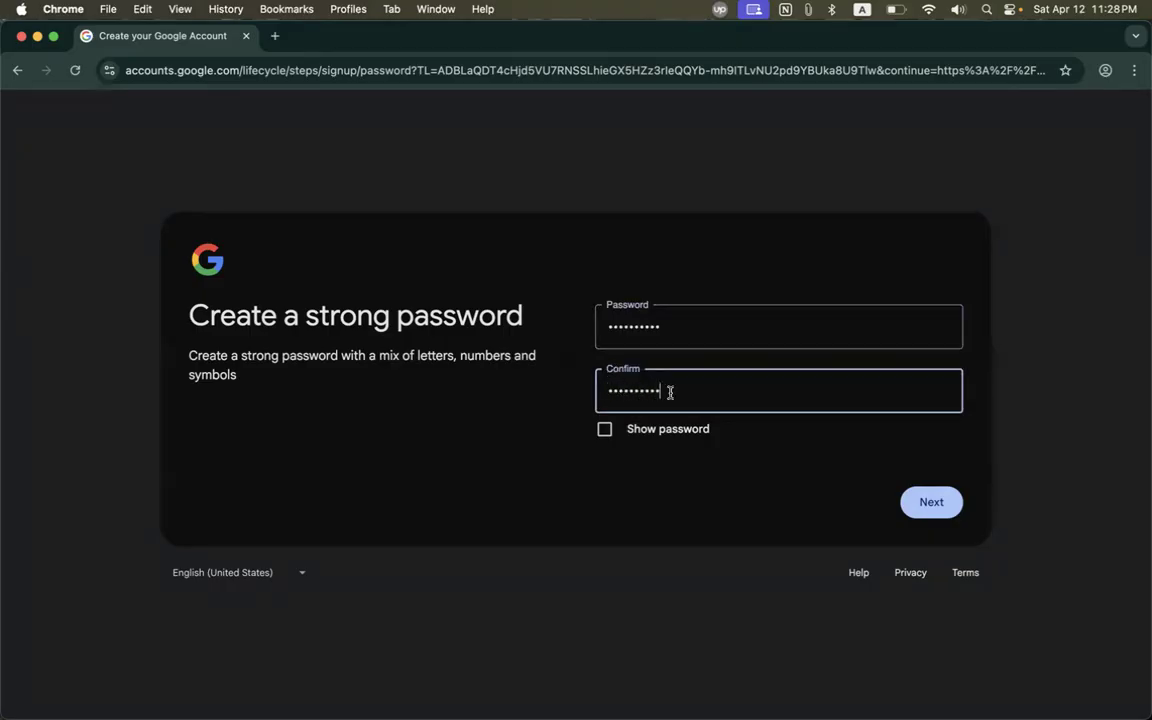
click(945, 499)
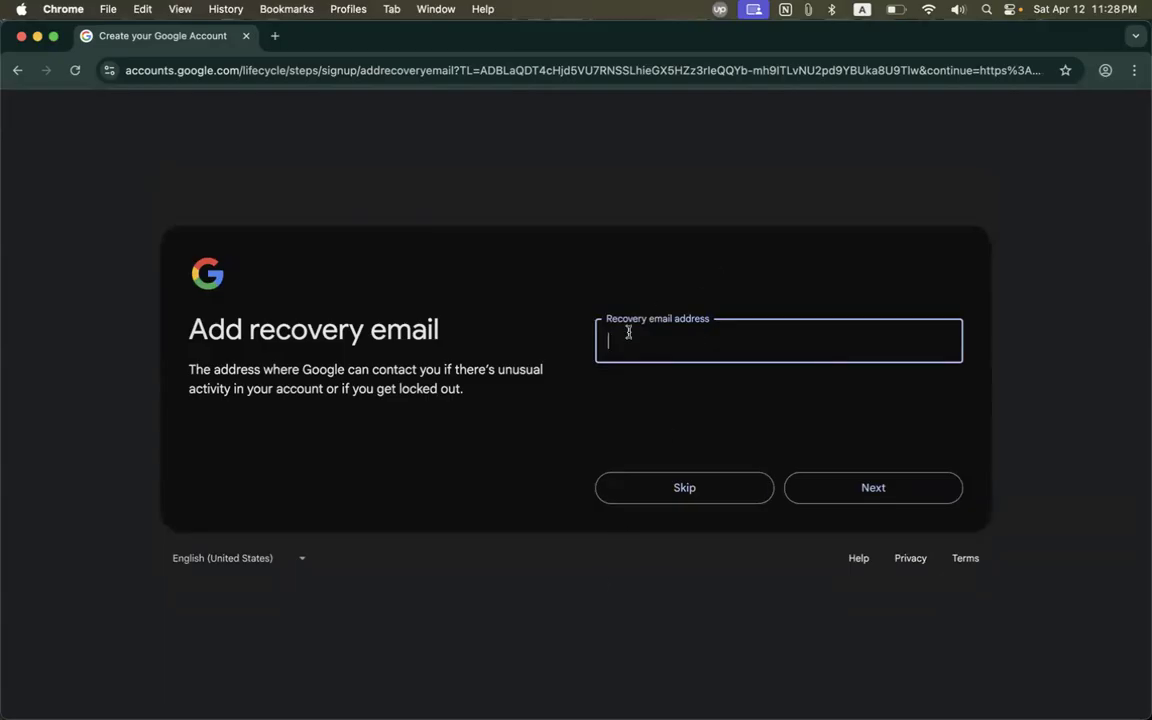
Enter the recovery email address and confirm the reviewed account details.
click(823, 480)
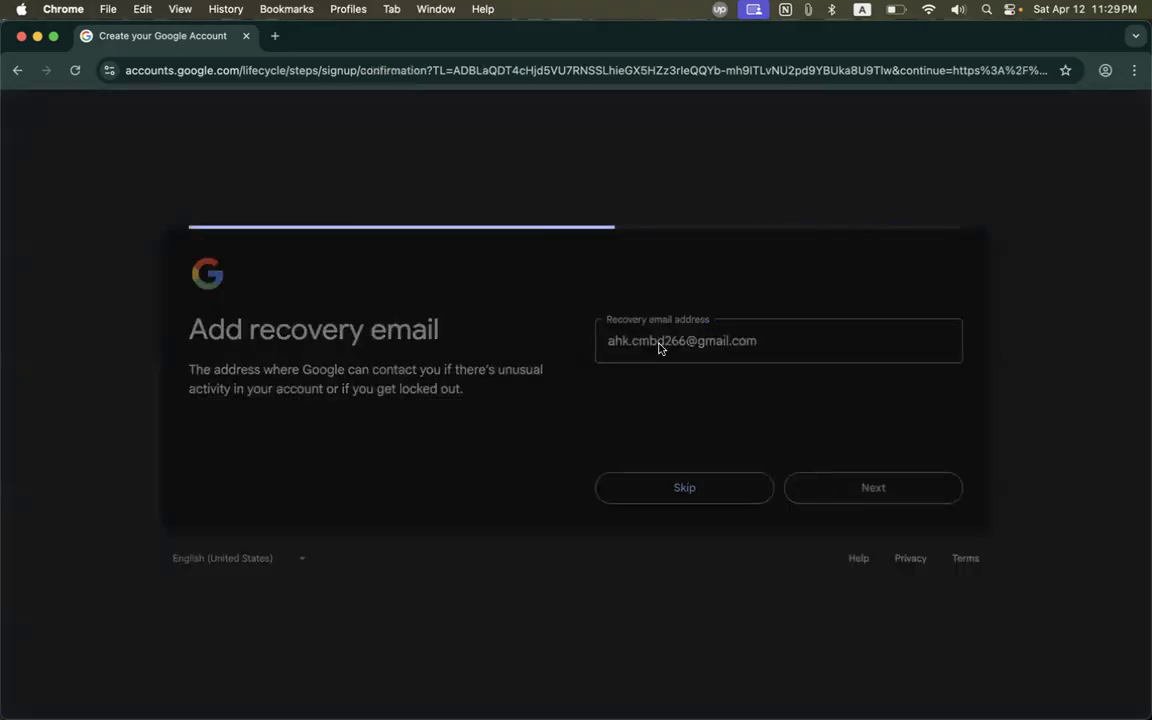
click(912, 487)
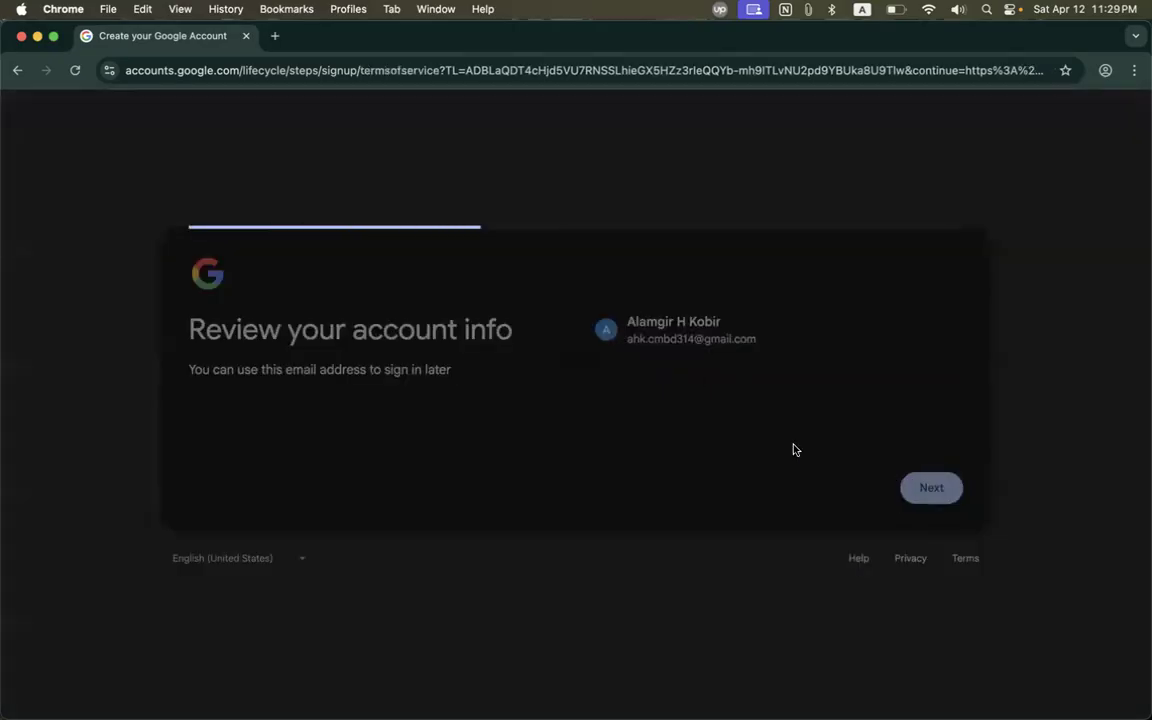
Review the Privacy and Terms, expand More options, and agree to create the account.
scroll(740, 420, down, 10)
scroll(740, 420, up, 10)
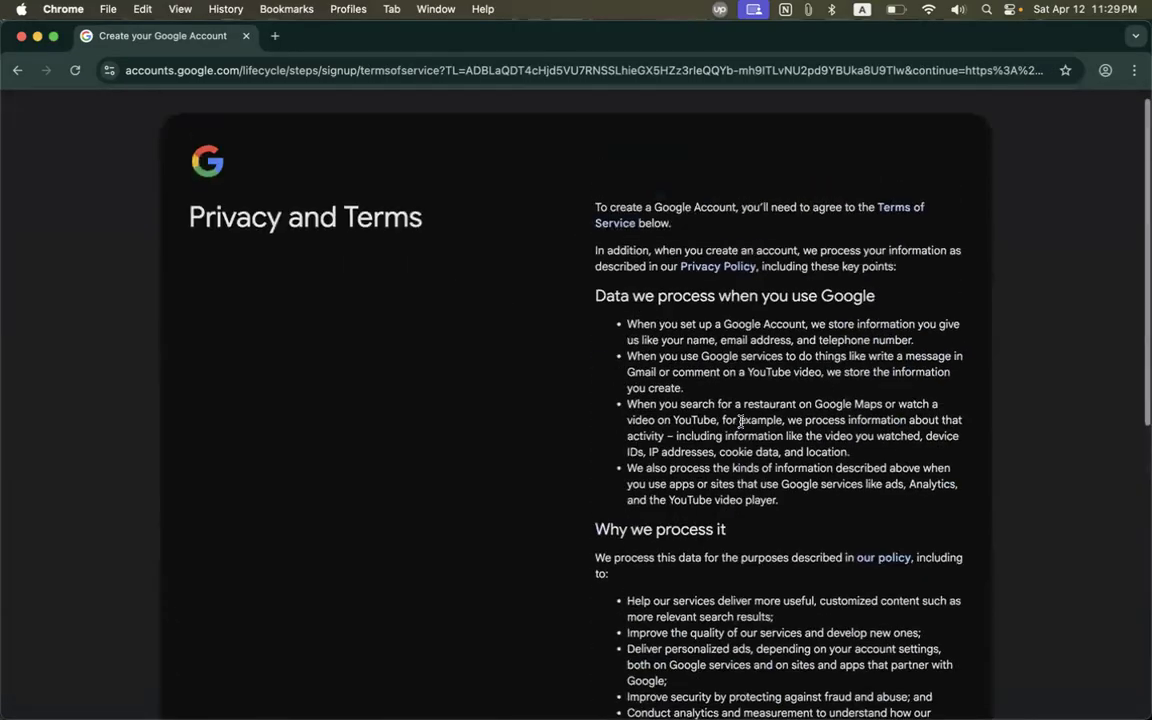
scroll(812, 414, down, 10)
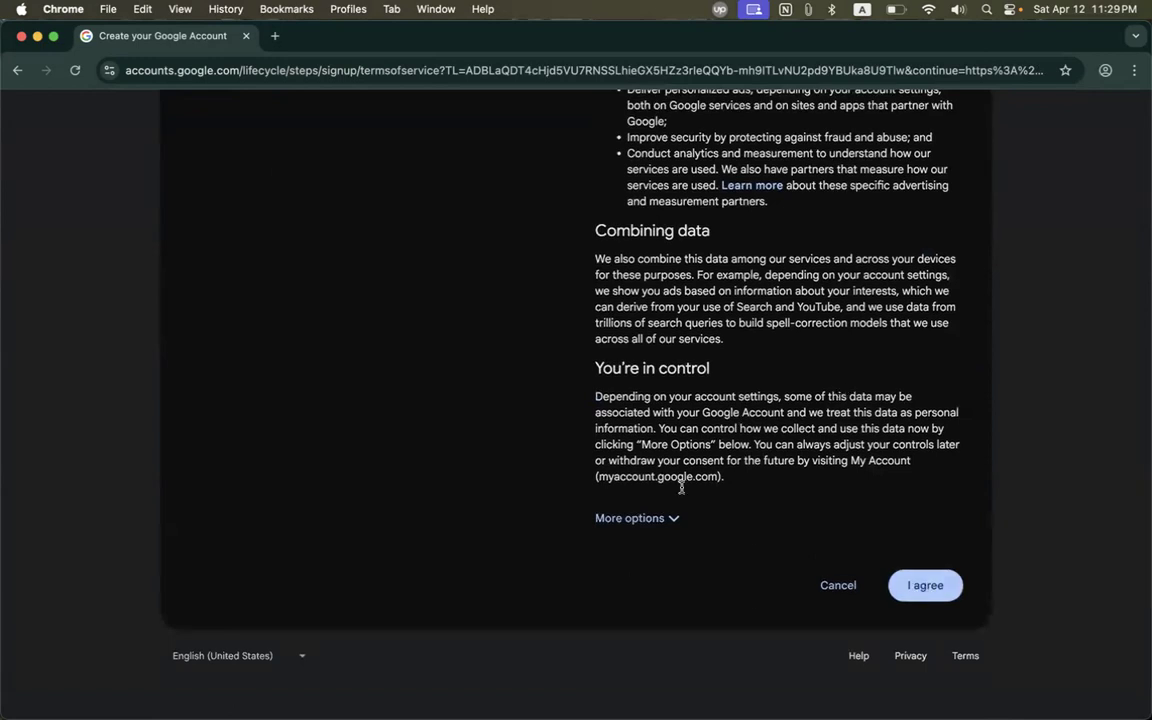
click(663, 515)
scroll(662, 512, up, 10)
drag(589, 218, 700, 411)
click(640, 321)
drag(603, 231, 790, 671)
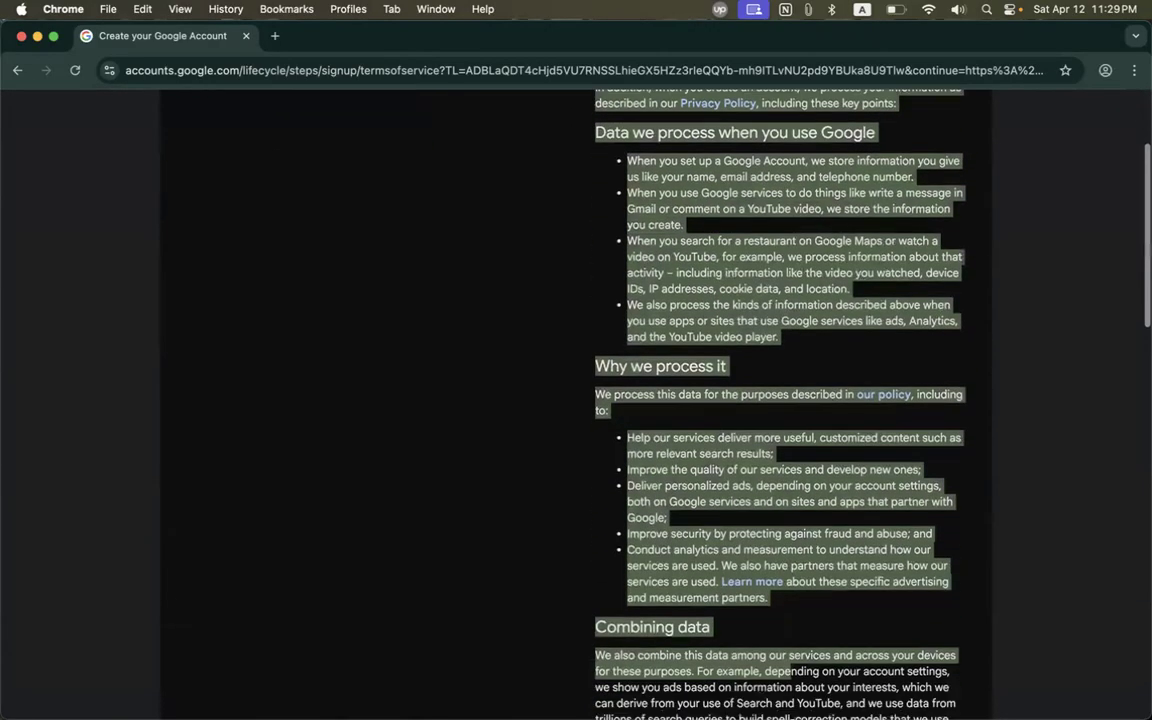
scroll(790, 671, down, 4)
click(773, 388)
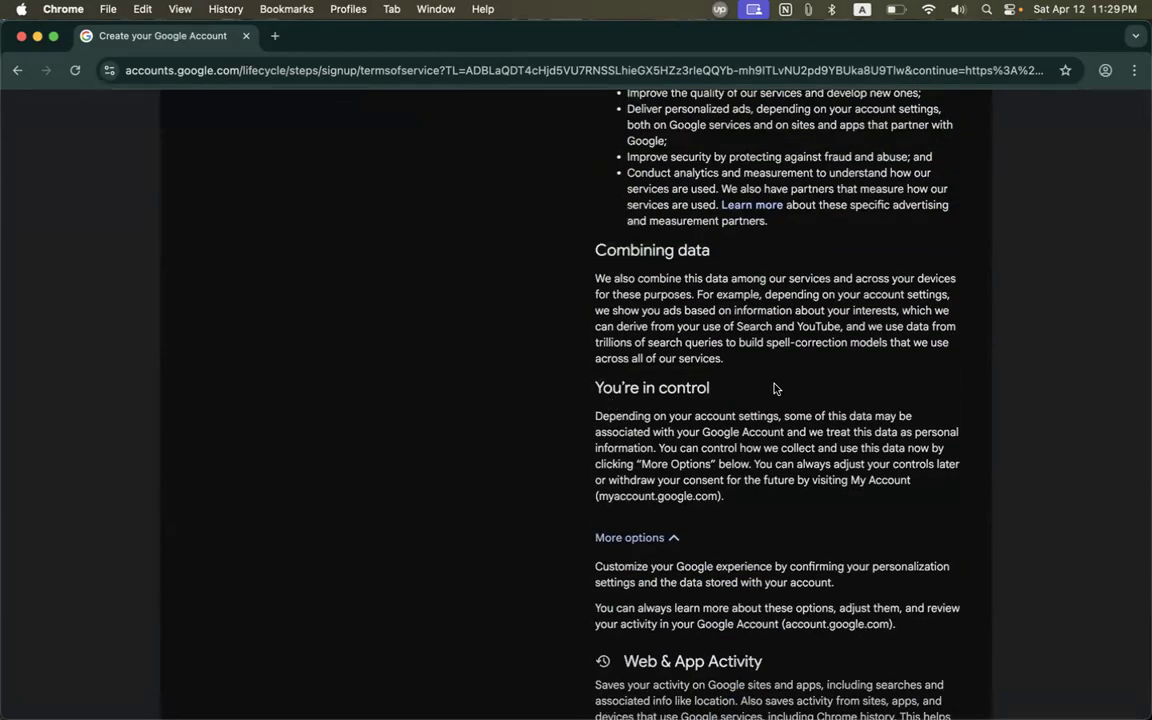
scroll(746, 406, down, 7)
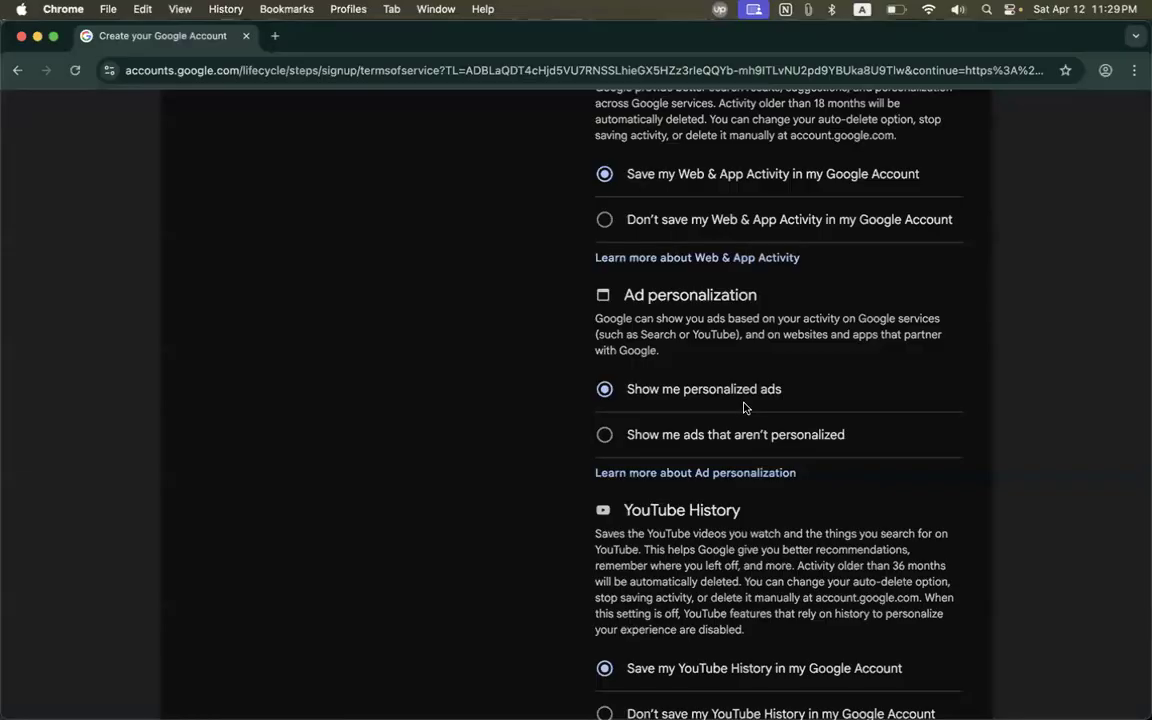
scroll(743, 407, down, 3)
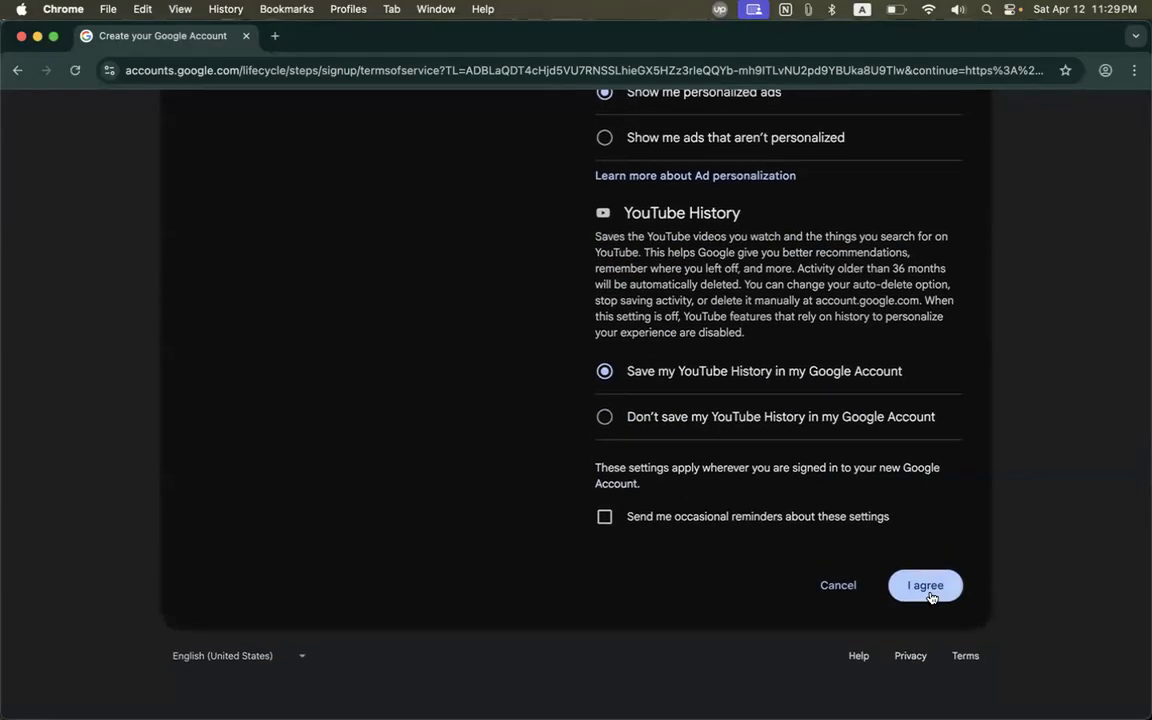
click(932, 598)
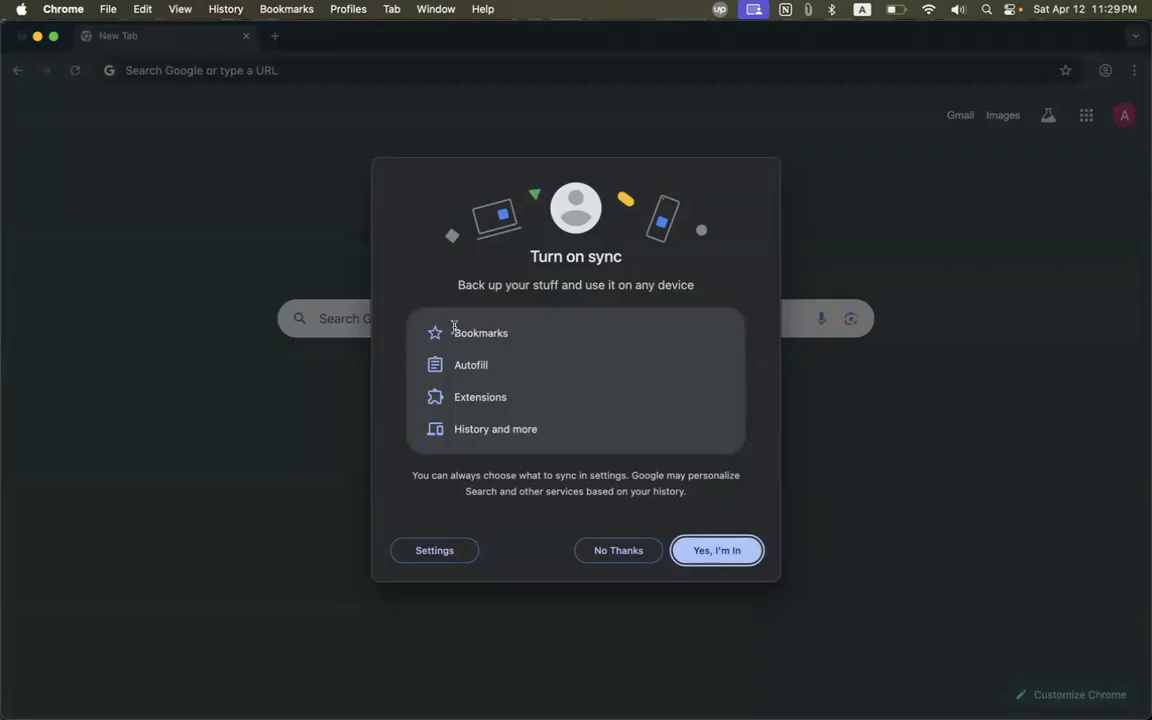
Choose 'Yes, I'm in' to turn on sync for the new account.
drag(452, 331, 548, 337)
drag(453, 365, 530, 370)
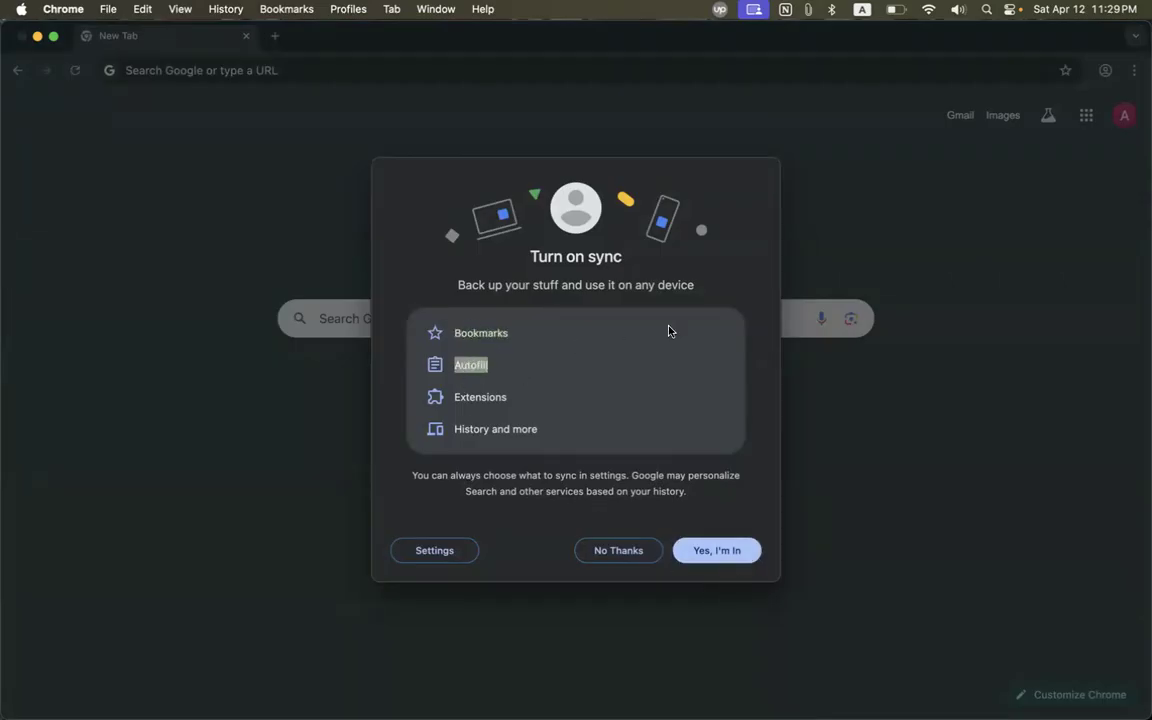
click(730, 551)
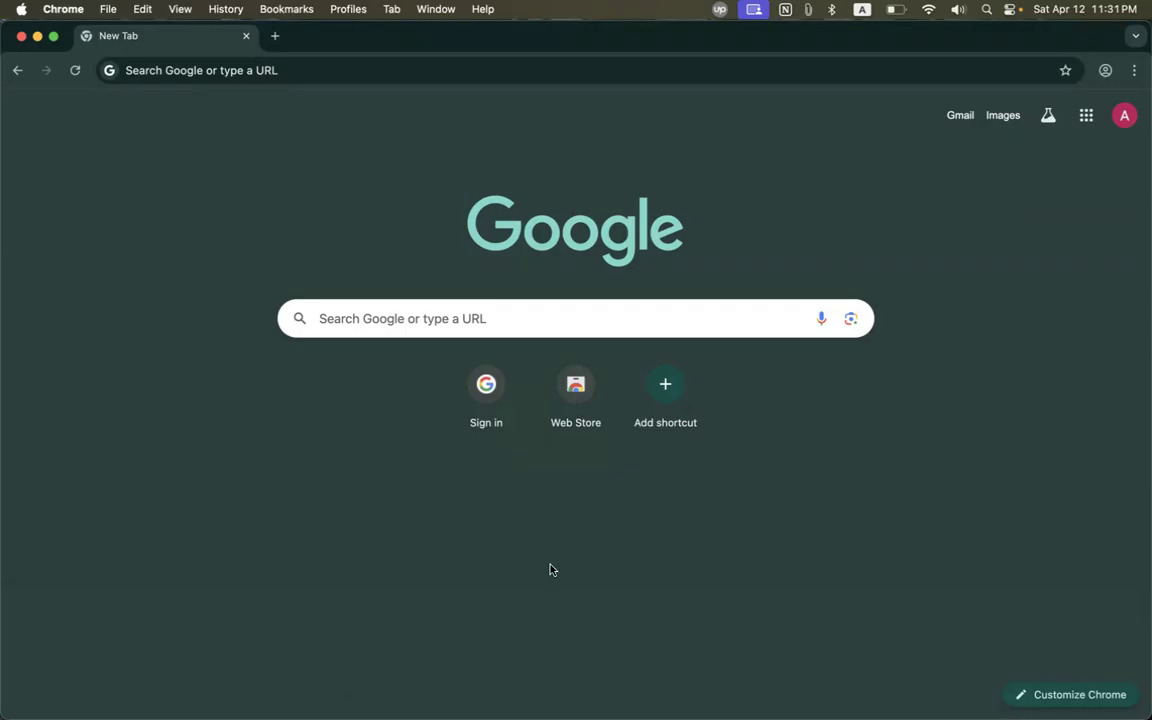
Browse the profile list and switch to the work profile's window.
click(1104, 71)
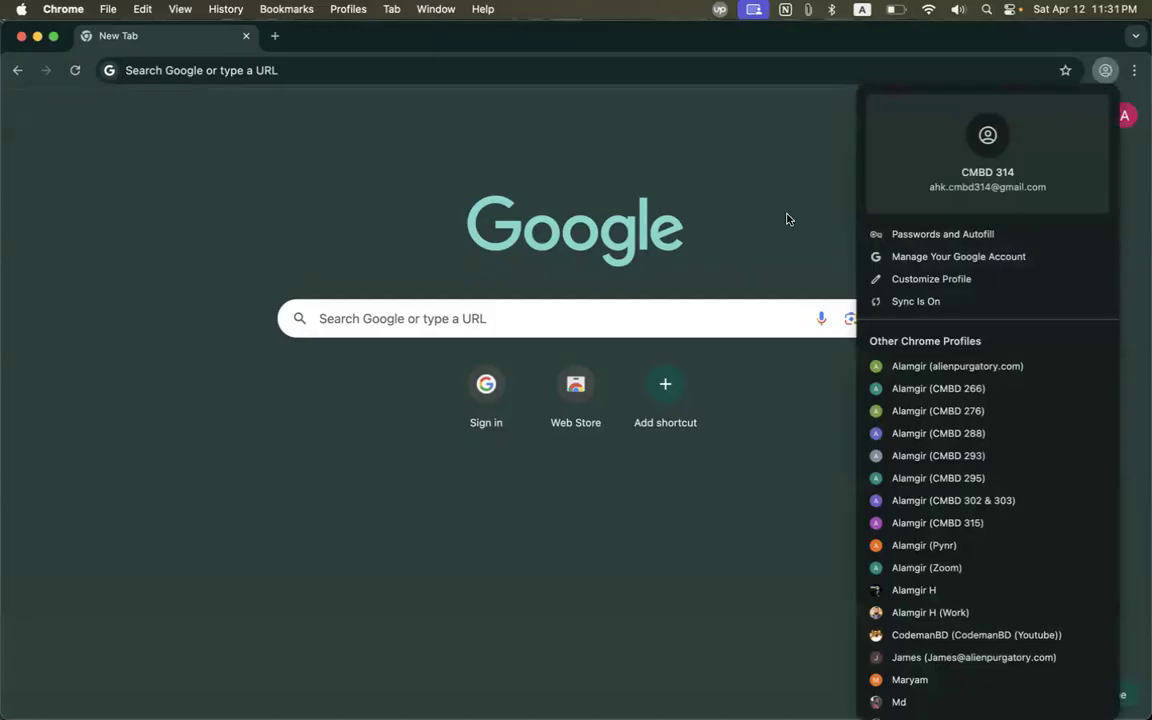
click(786, 219)
click(1106, 70)
scroll(955, 505, down, 5)
scroll(955, 505, up, 2)
scroll(955, 505, down, 2)
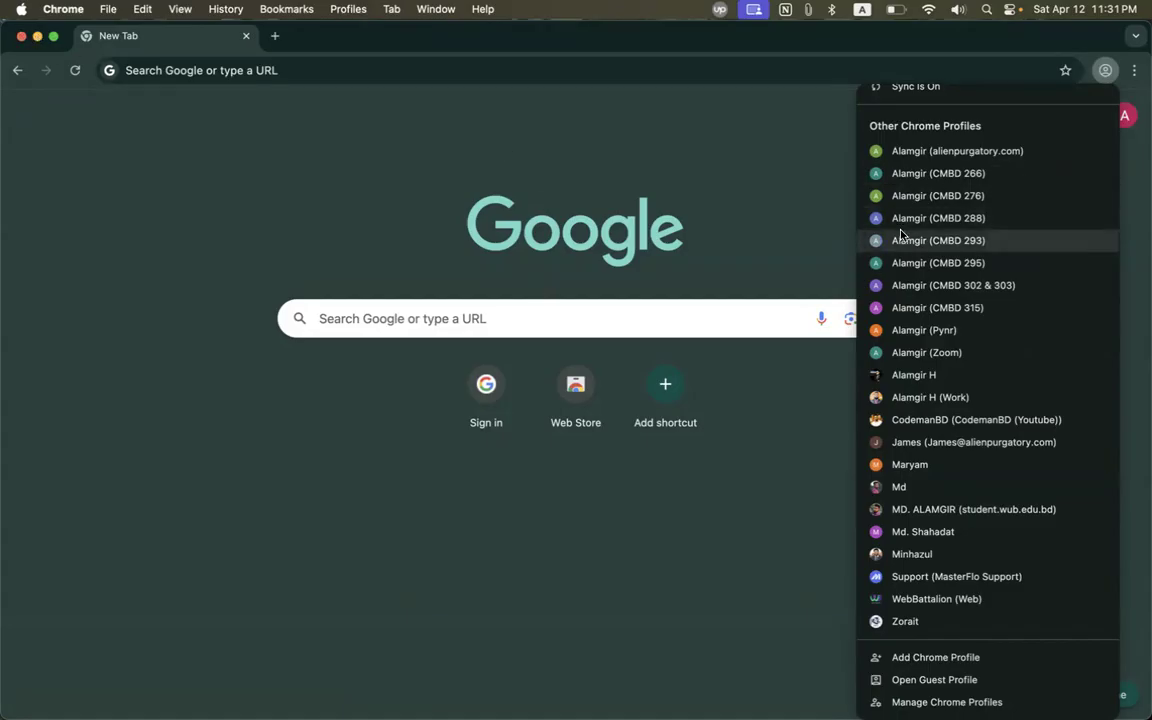
scroll(900, 300, up, 1)
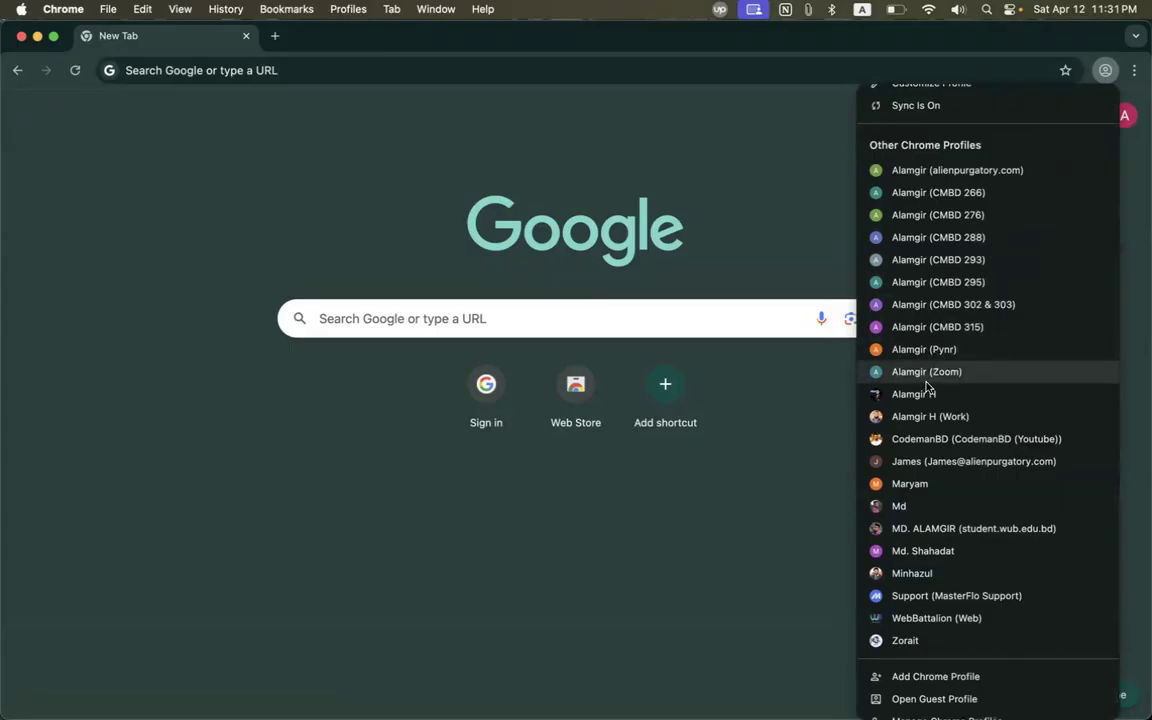
click(922, 417)
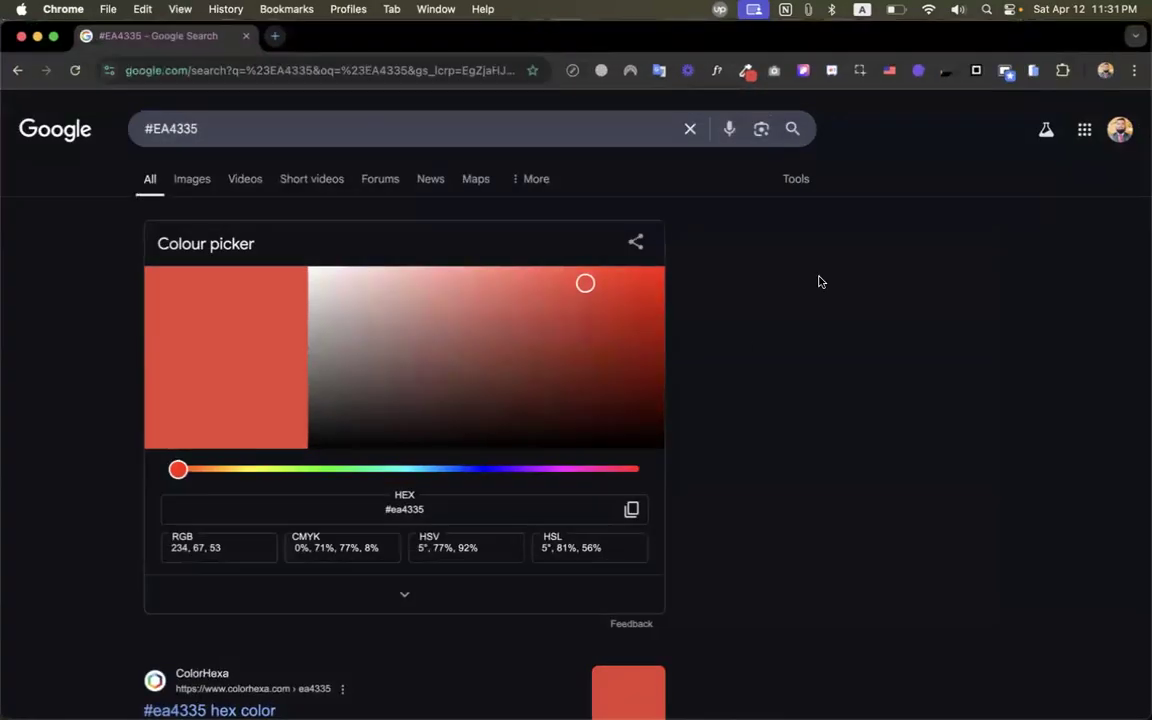
Reopen the new profile's window and dismiss its ad privacy notice with Got it.
click(1105, 70)
scroll(960, 400, down, 5)
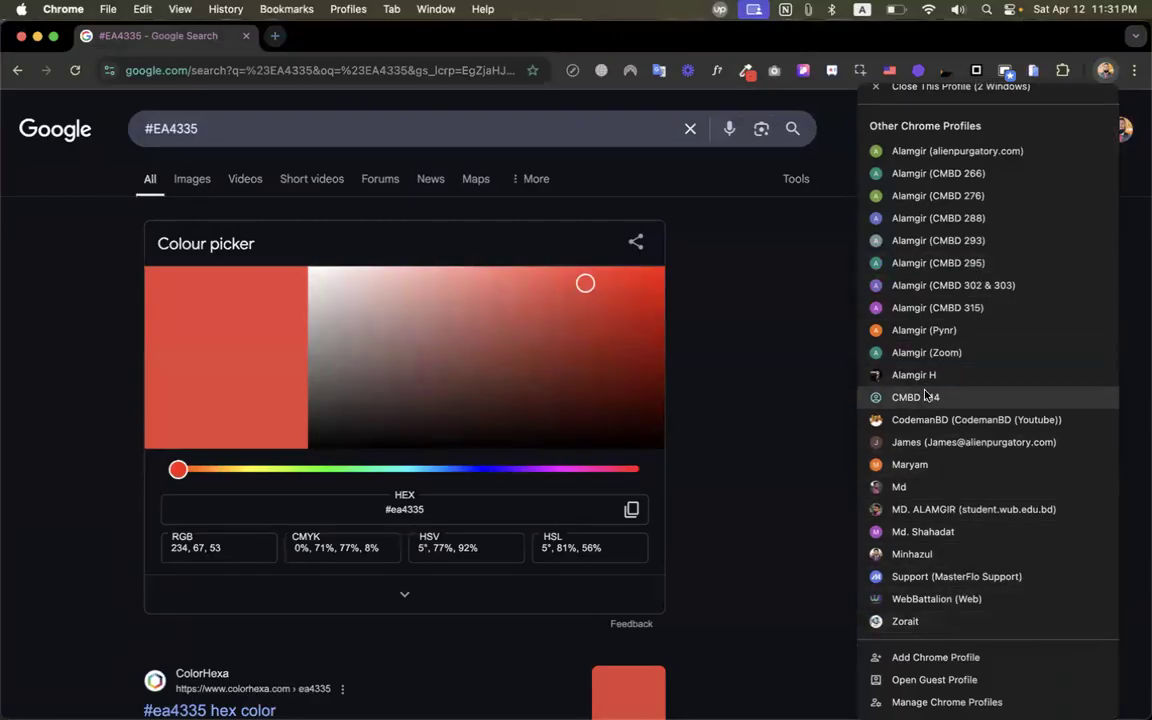
click(957, 397)
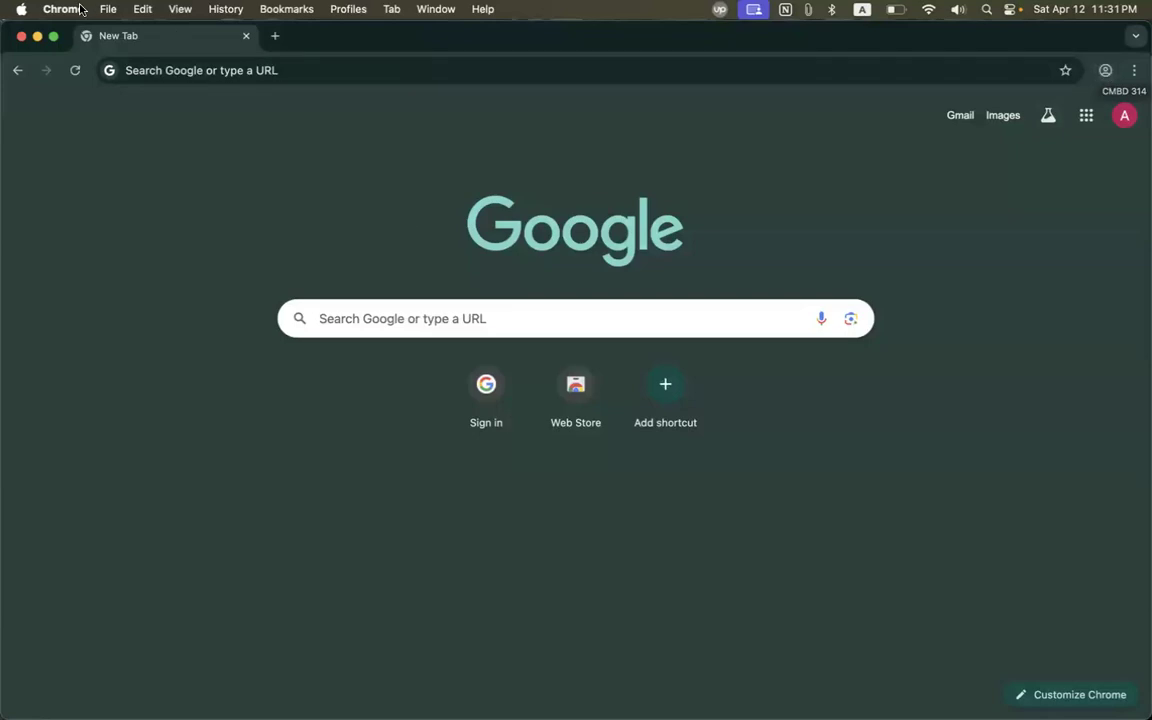
click(22, 37)
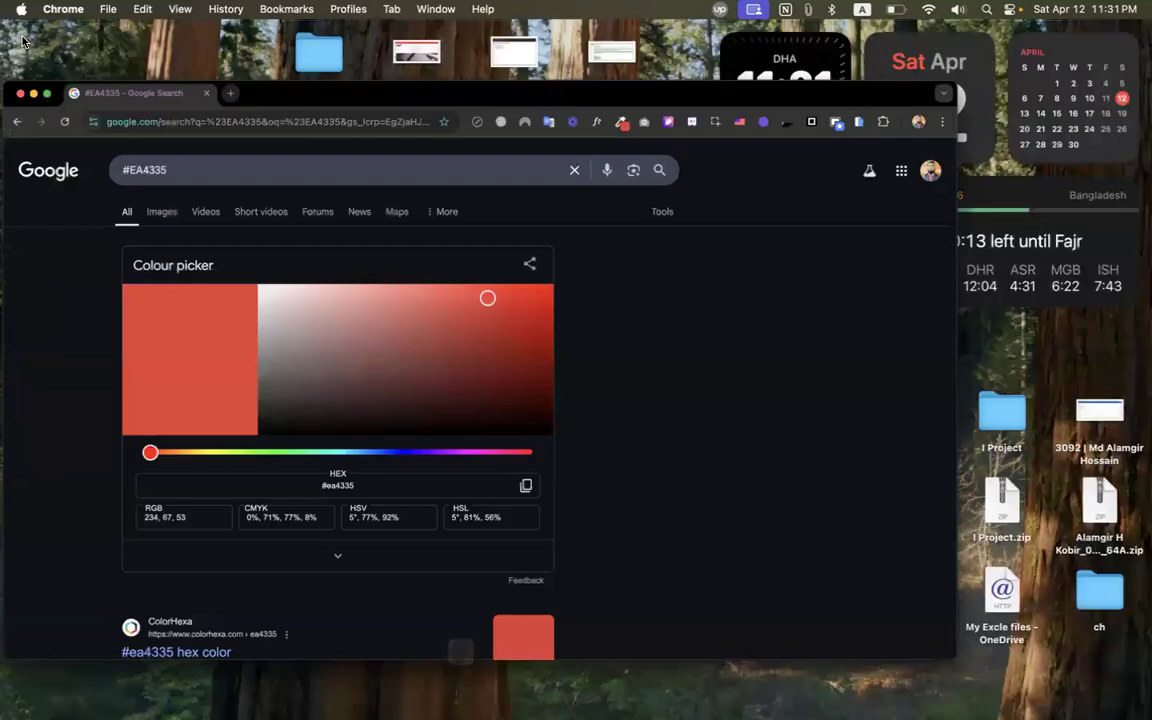
click(1106, 72)
scroll(956, 488, down, 3)
click(935, 398)
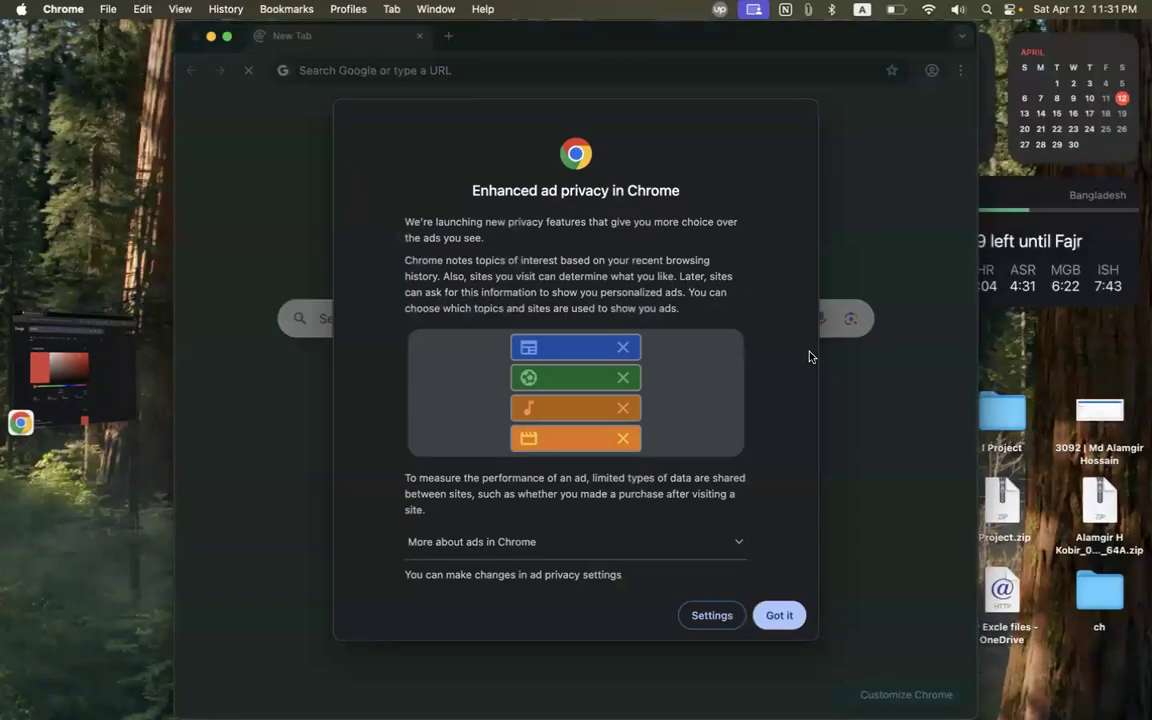
click(779, 617)
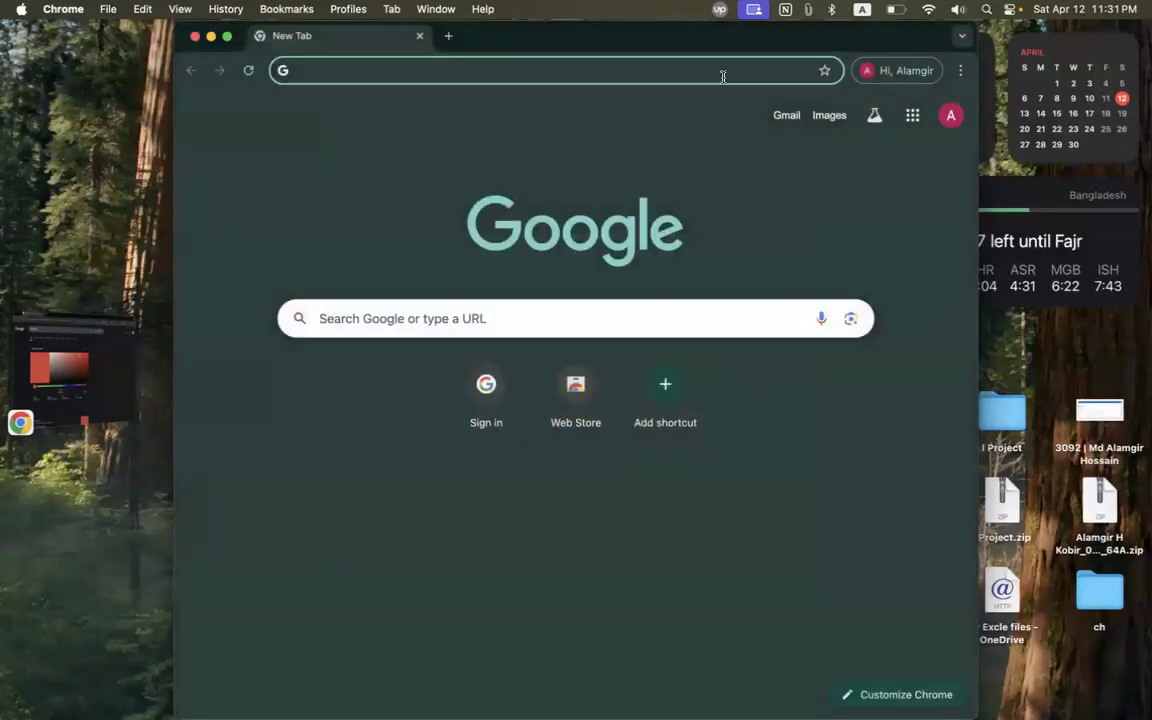
Bring the new profile's New Tab window forward and make it fill the screen.
click(896, 72)
scroll(895, 247, down, 5)
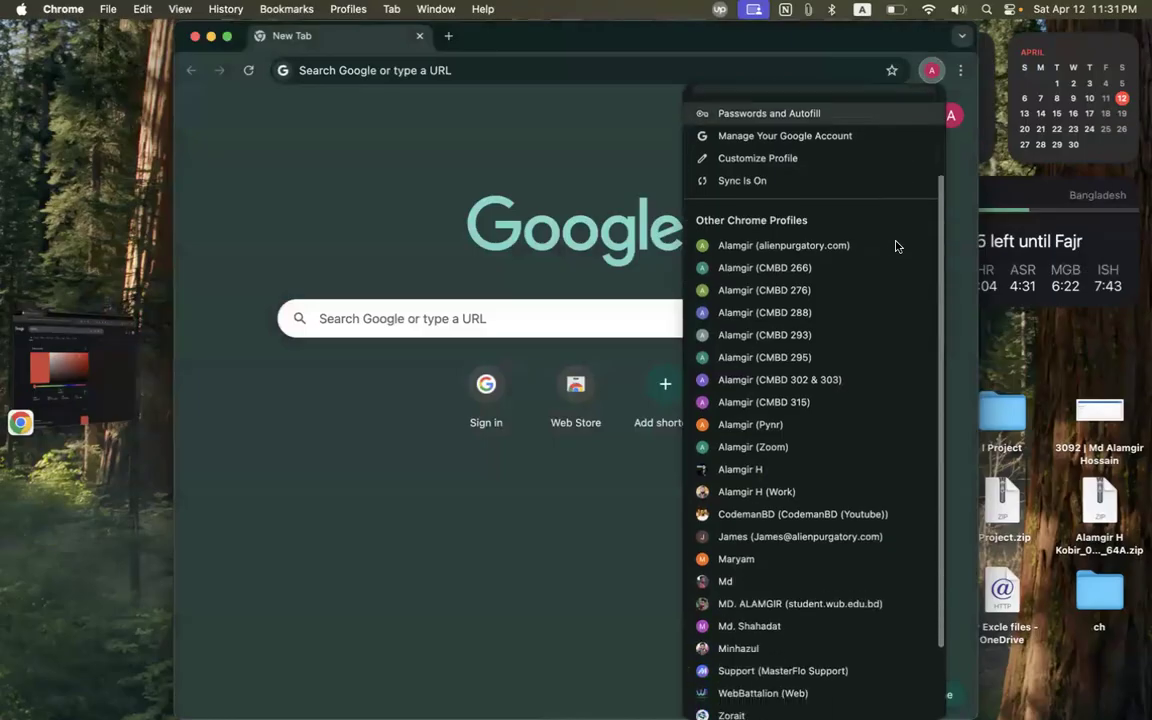
click(740, 418)
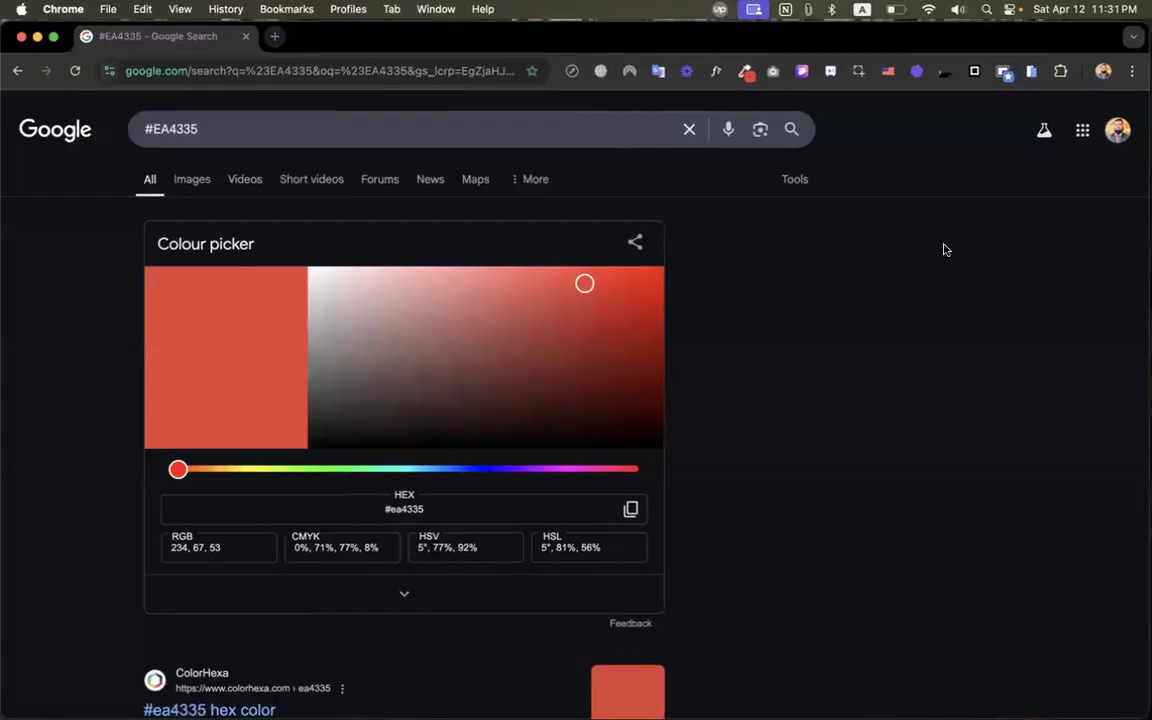
click(1105, 70)
scroll(798, 524, down, 1)
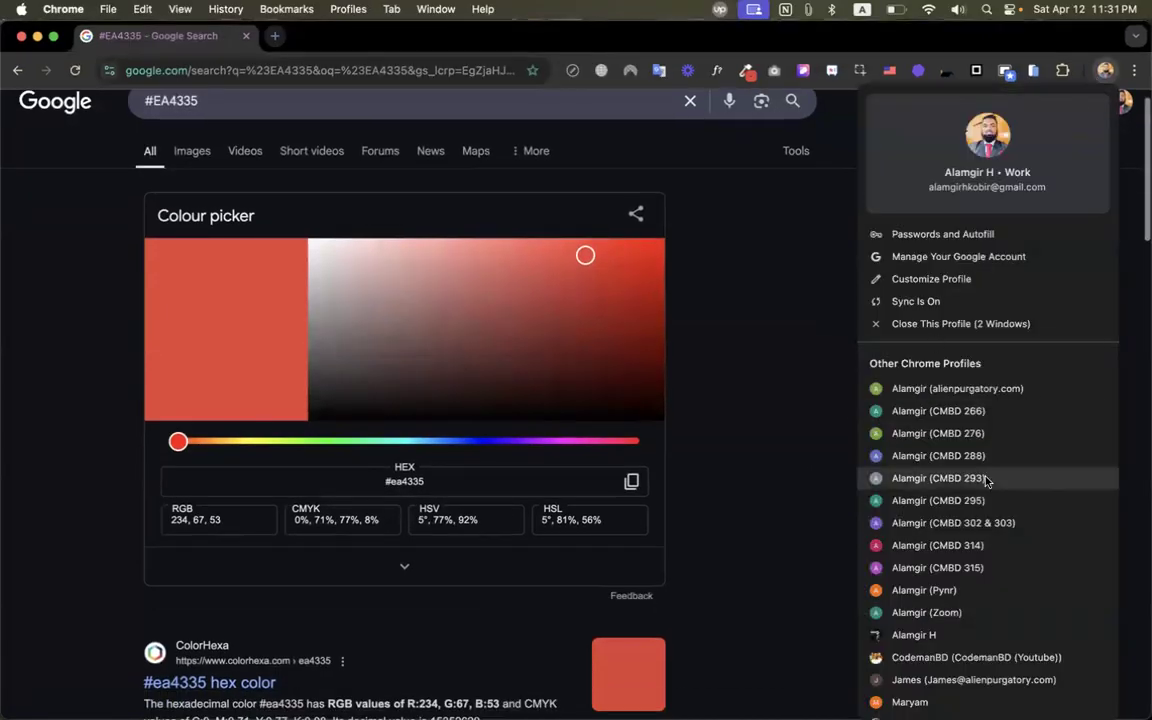
scroll(886, 428, down, 5)
click(743, 362)
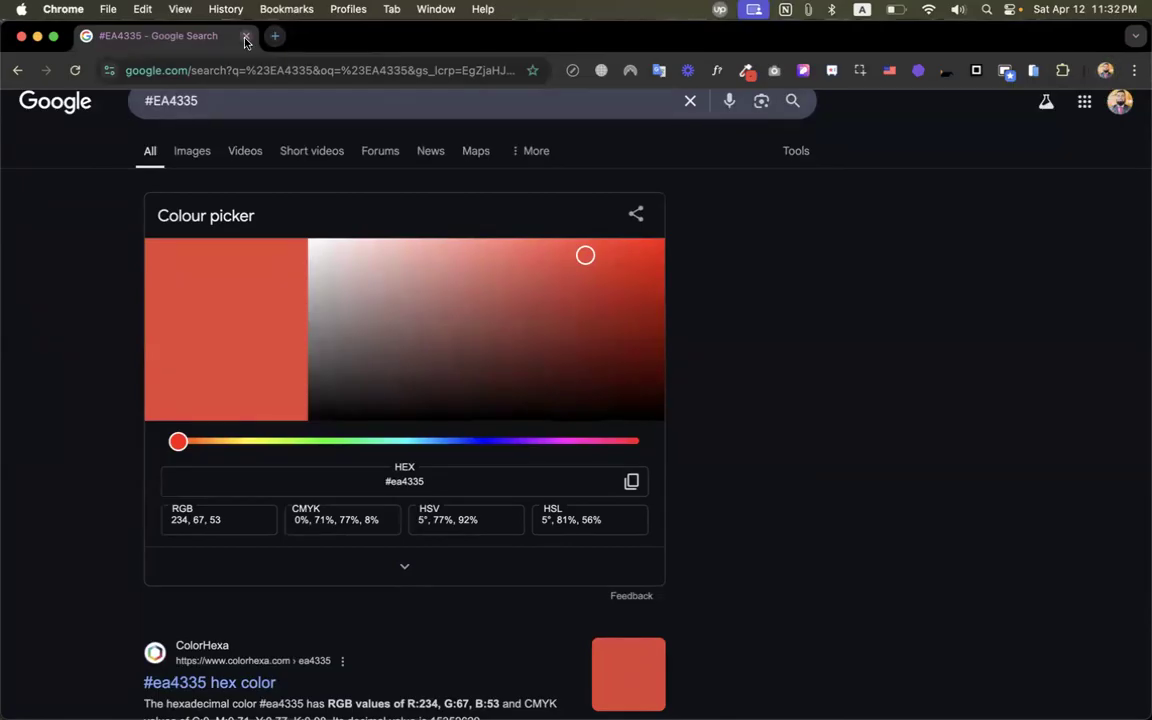
key(ctrl+Up)
click(449, 279)
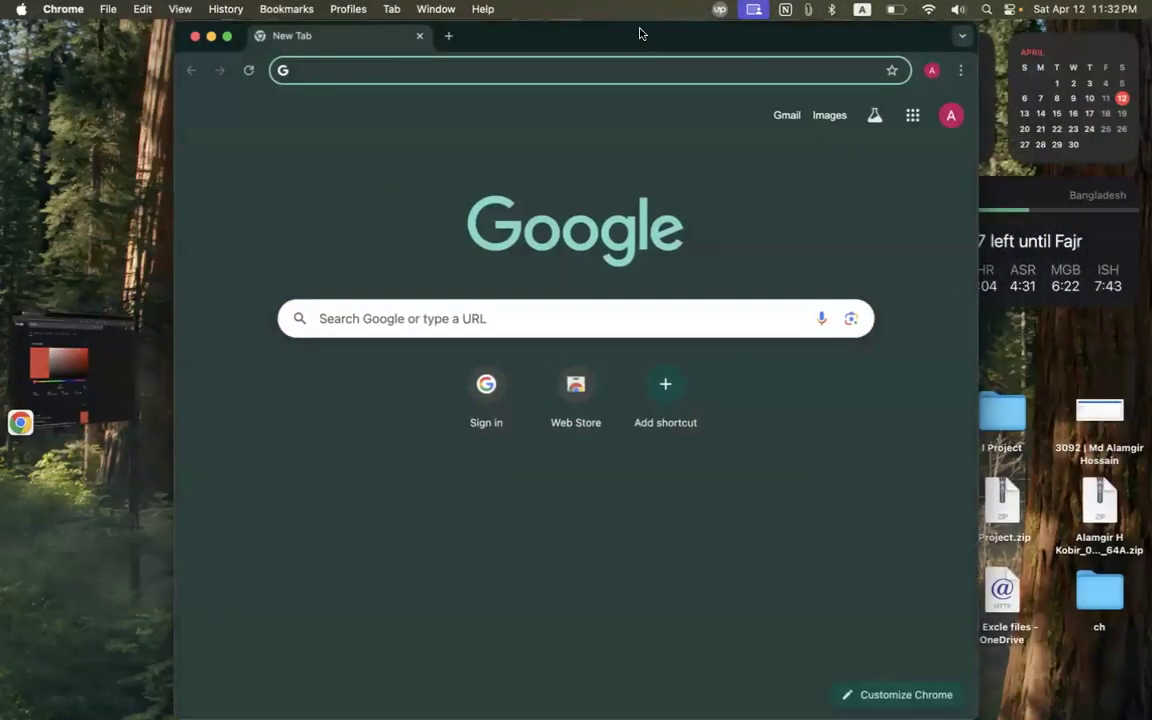
double_click(645, 38)
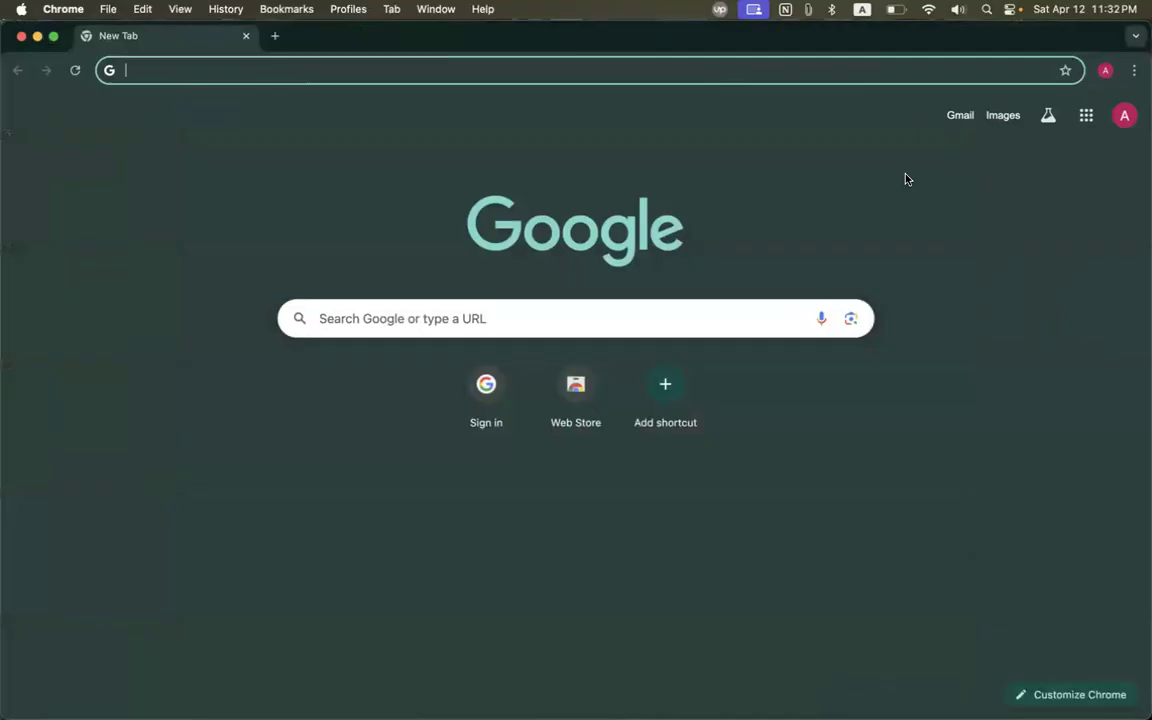
click(1086, 115)
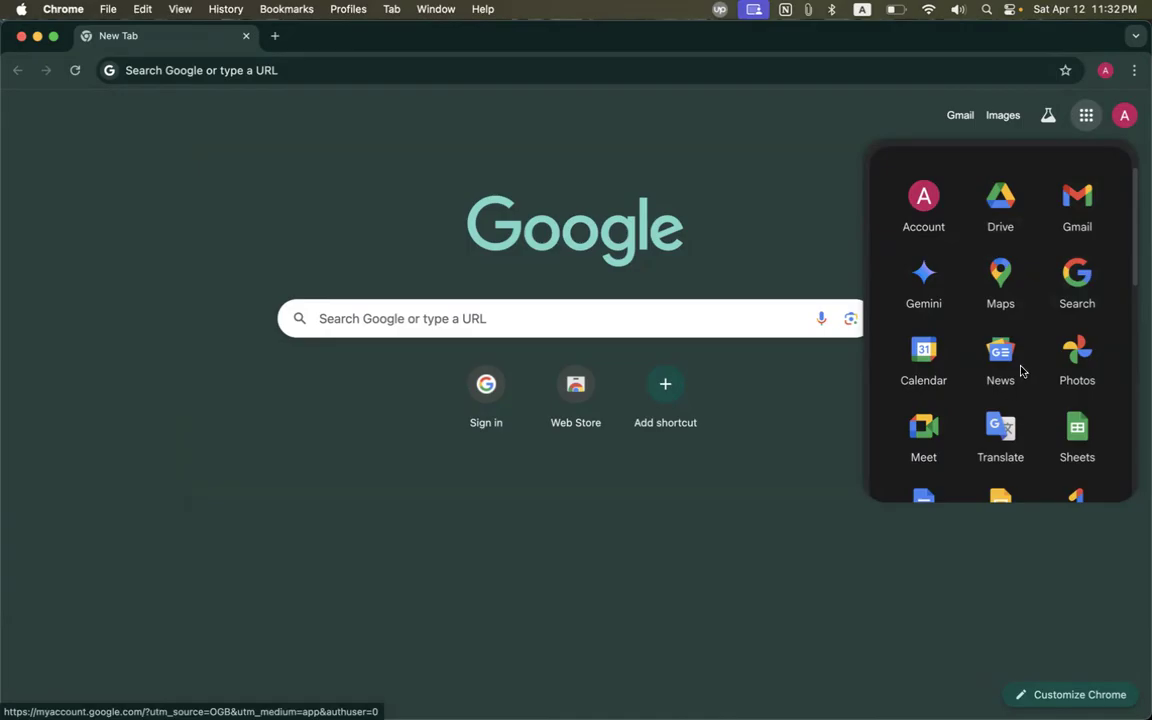
scroll(1005, 330, down, 3)
scroll(986, 281, down, 2)
scroll(986, 281, up, 4)
scroll(986, 281, down, 5)
scroll(986, 281, down, 2)
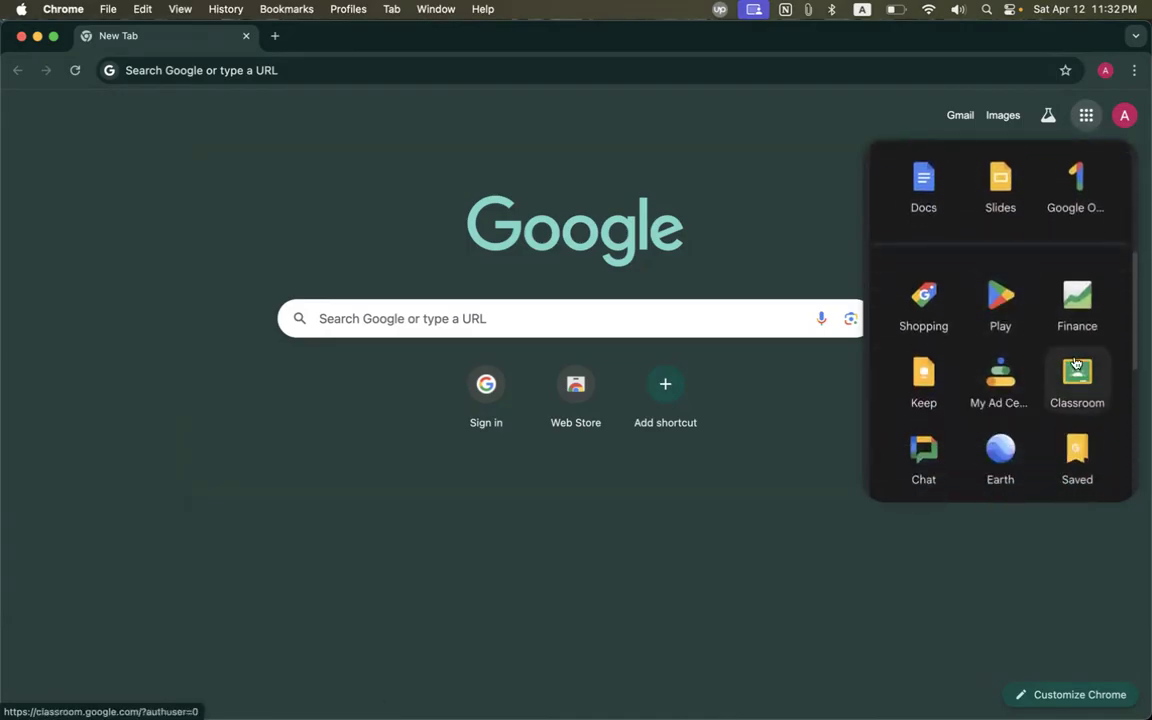
scroll(1075, 372, up, 2)
scroll(1075, 372, up, 3)
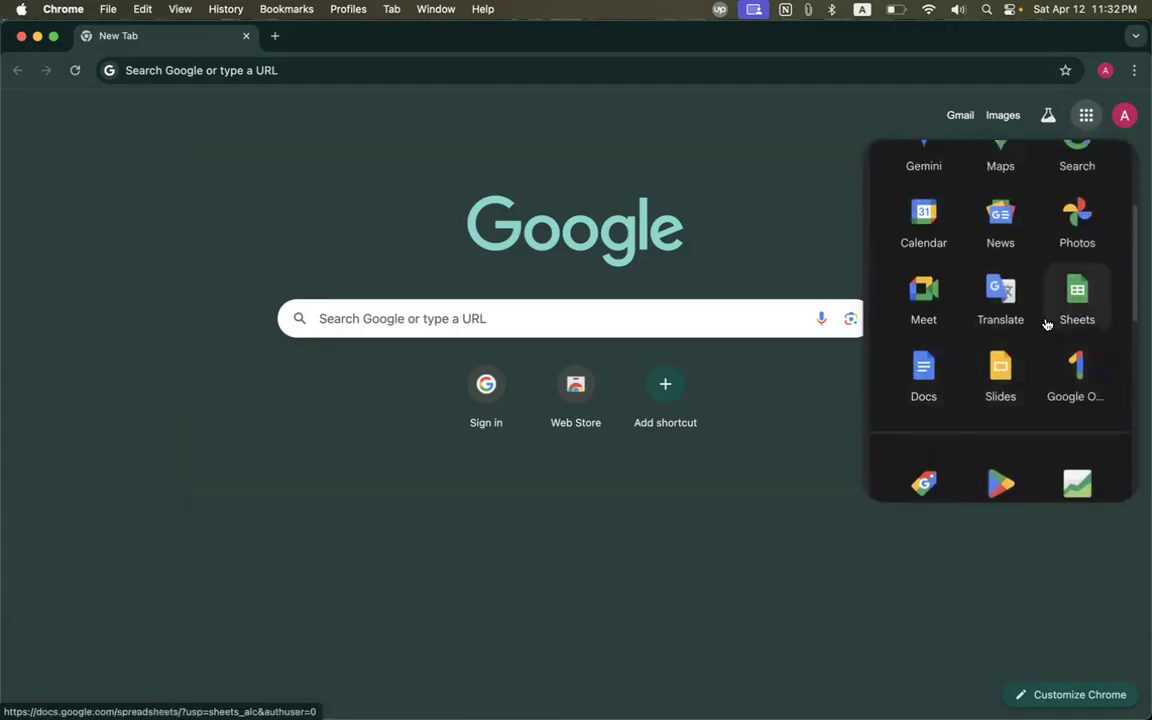
scroll(1040, 330, up, 1)
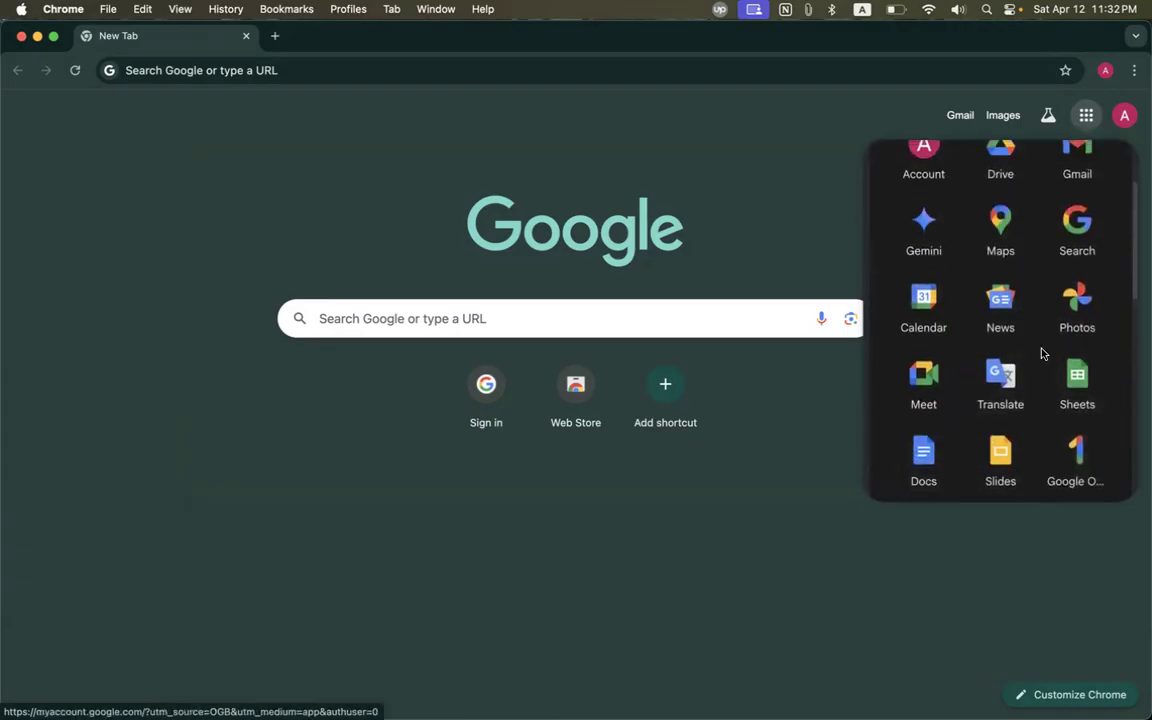
scroll(1041, 353, up, 1)
click(746, 237)
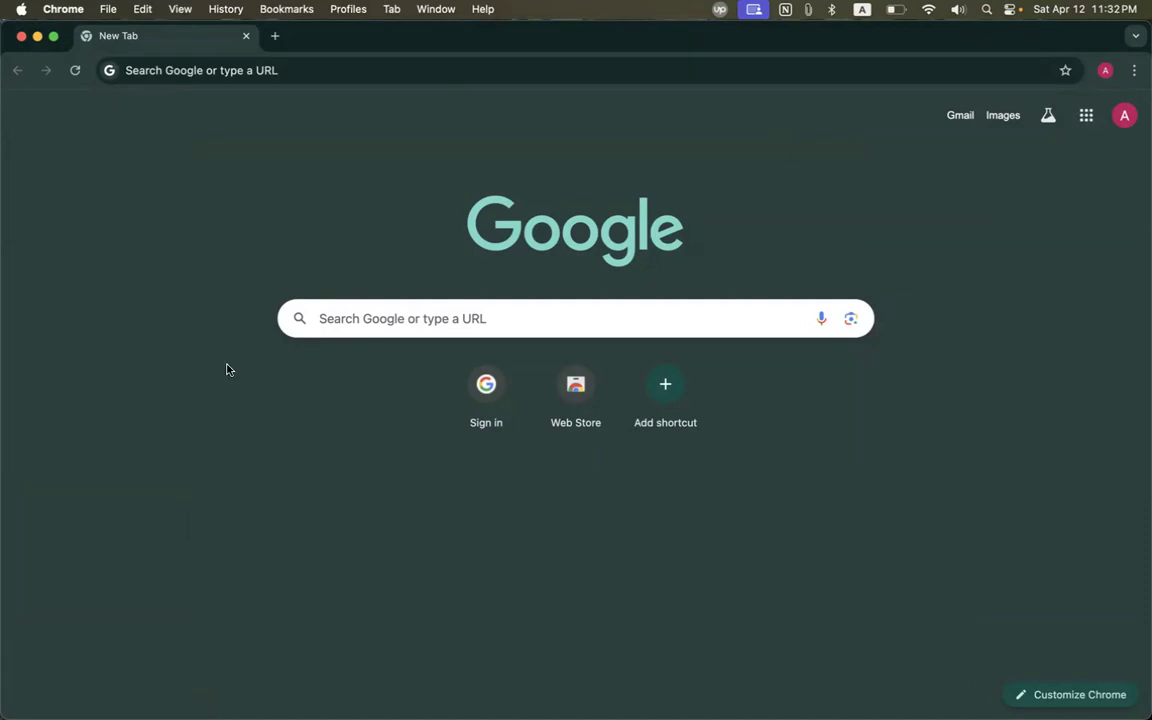
Open Google Drive, check Storage usage and dismiss the tips dialog.
click(1086, 116)
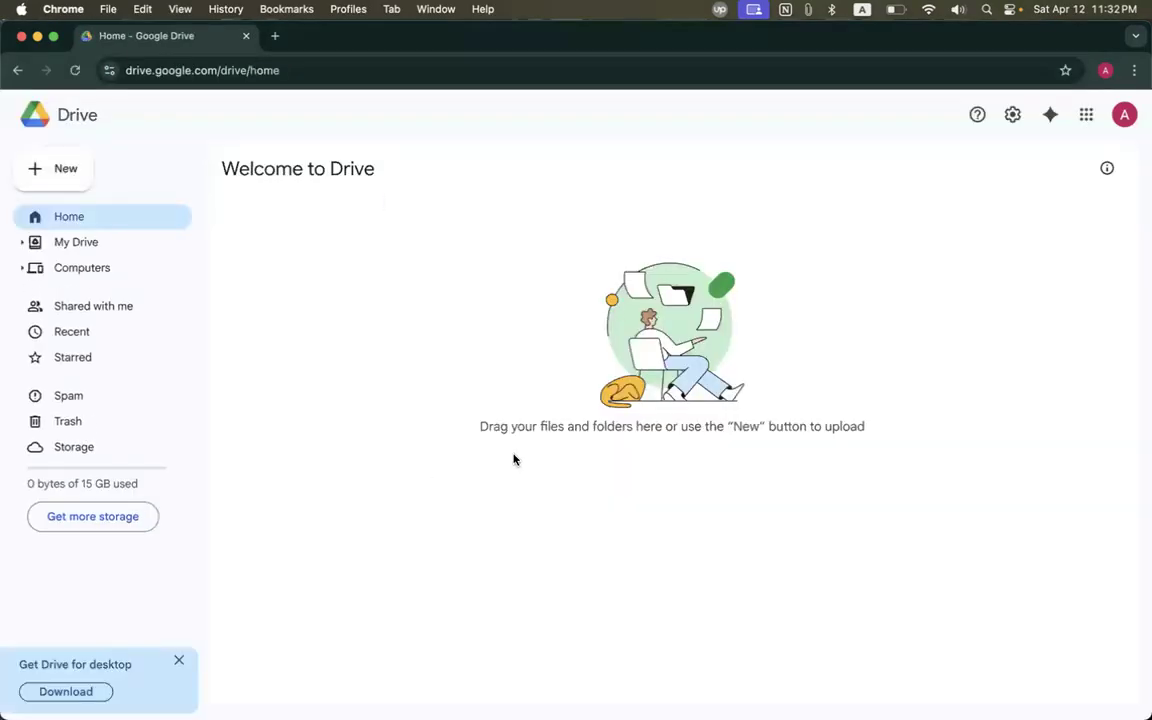
click(80, 484)
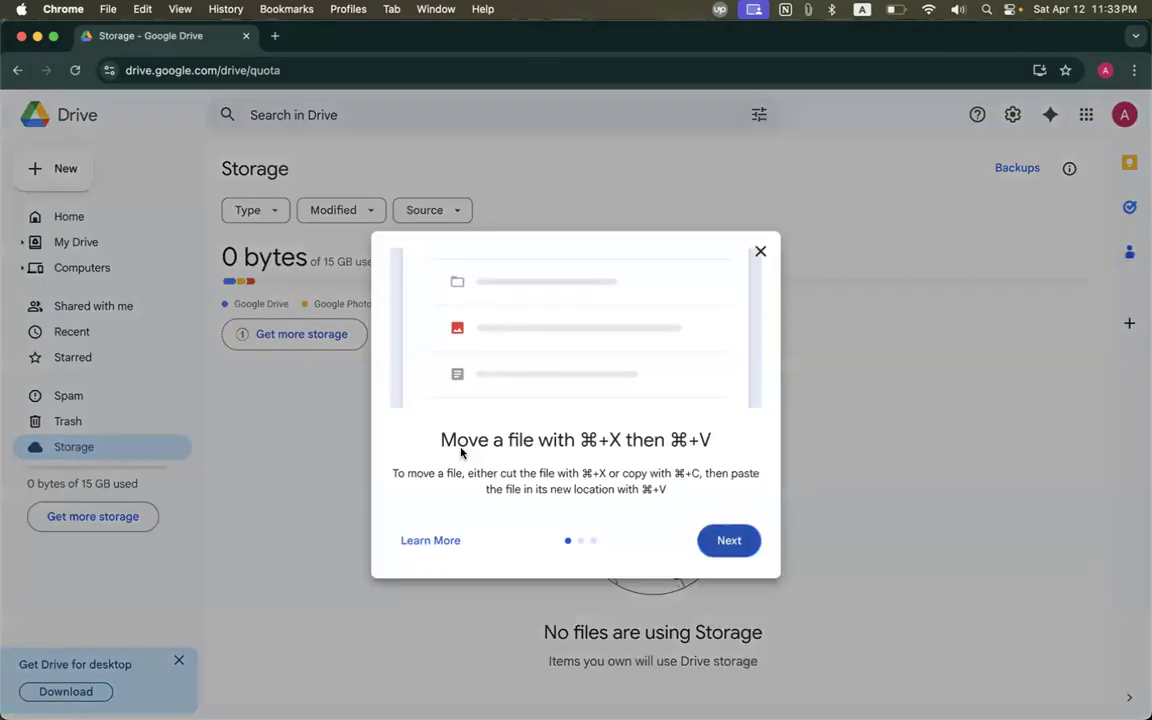
click(729, 540)
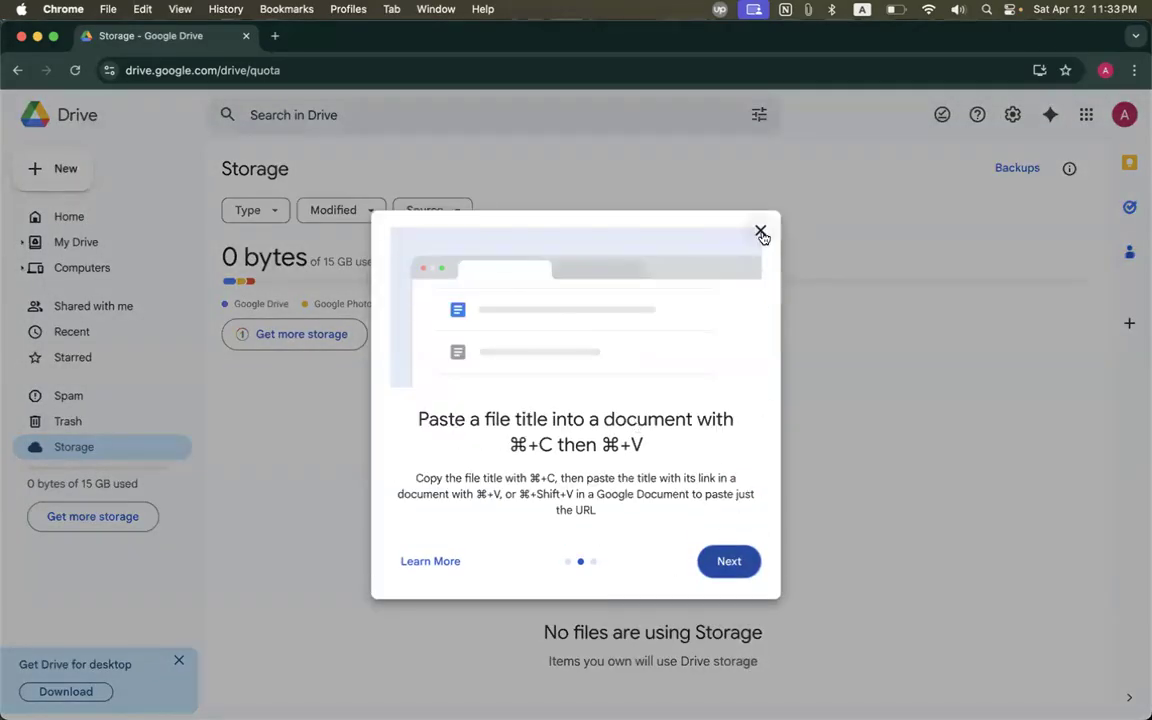
click(760, 233)
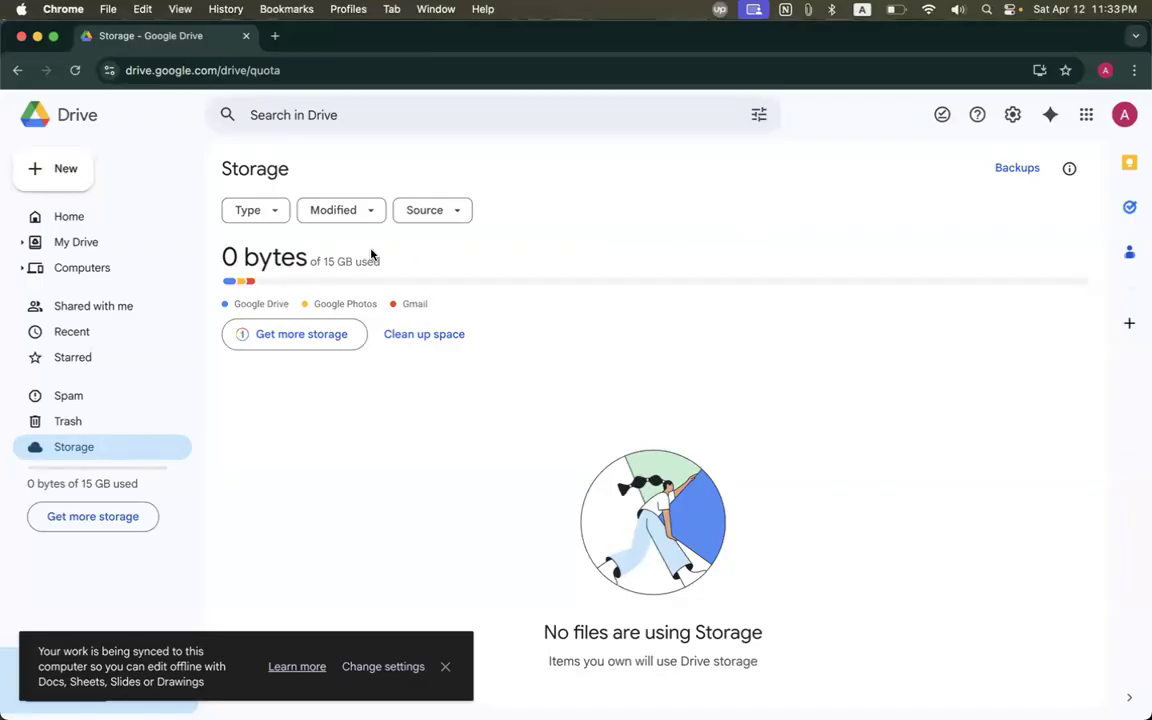
Go to the empty My Drive page in the full-size Drive window.
click(80, 241)
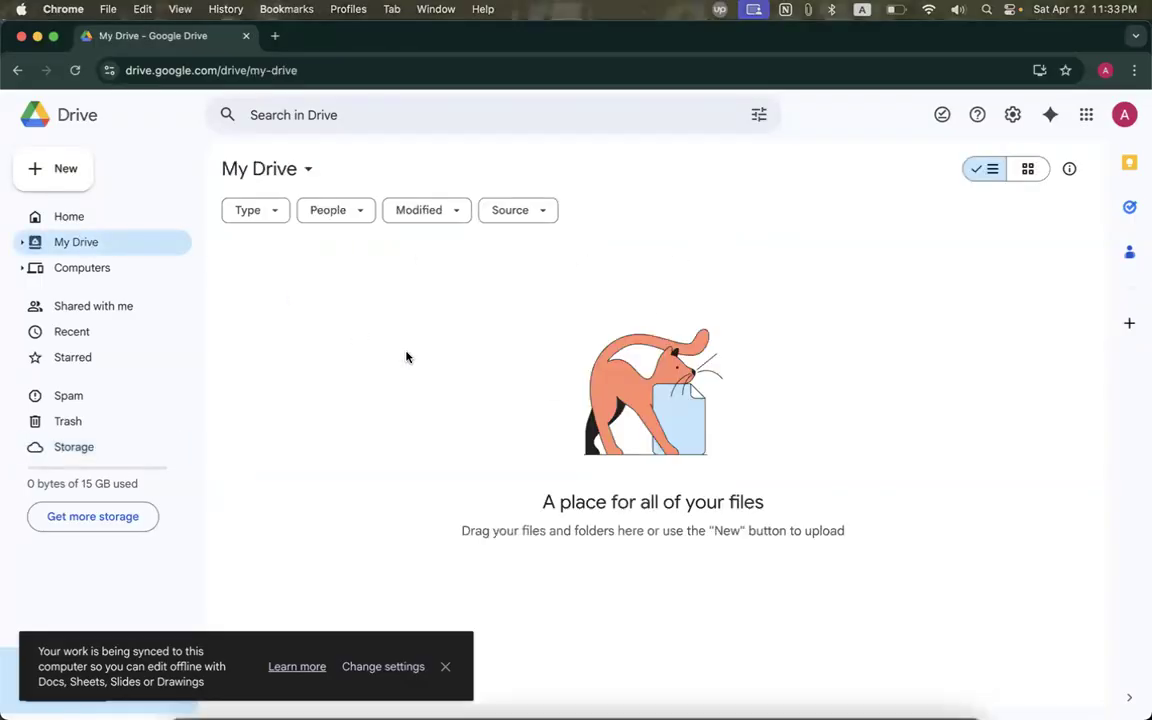
key(ctrl+Up)
click(798, 440)
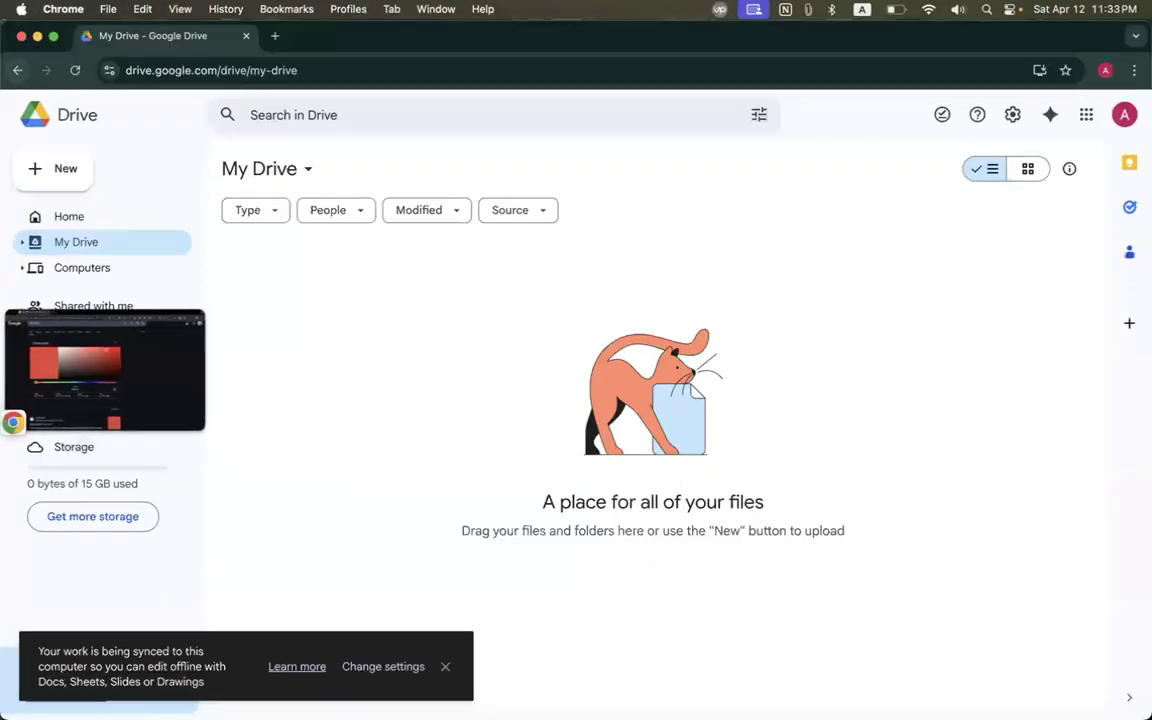
From a new Finder window, drag Screenshot 2025-04-11 at 6.03.40 PM.png from Recents into My Drive.
mouse_move(283, 690)
right_click(197, 701)
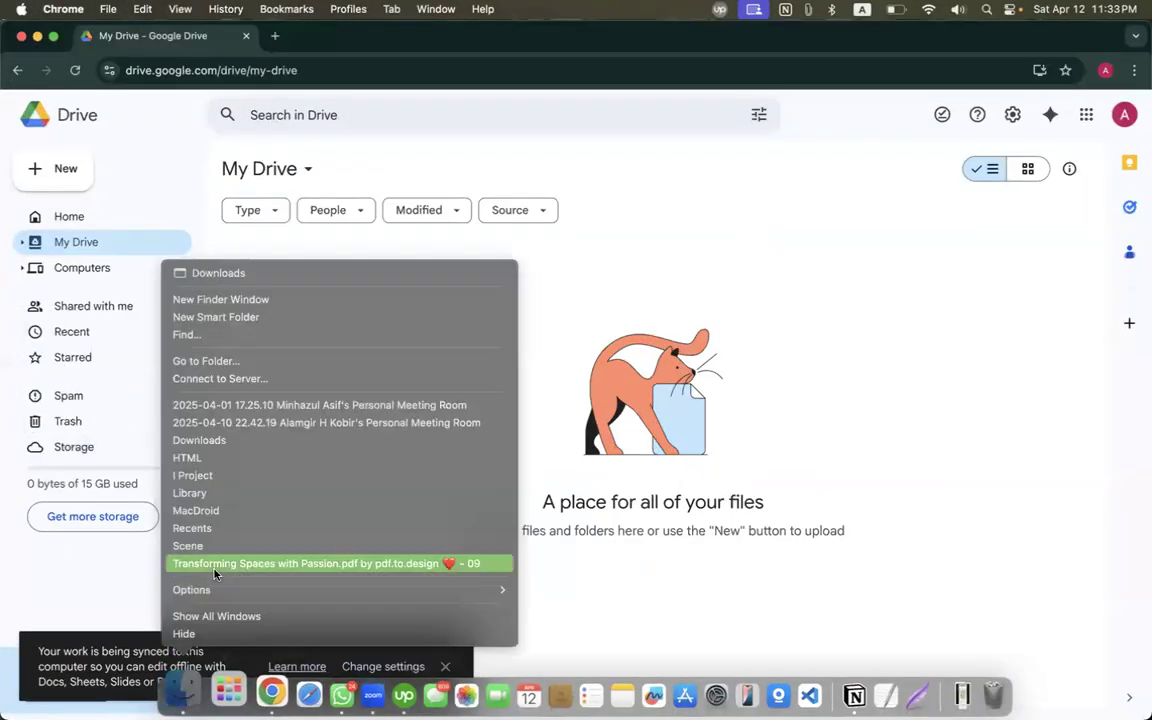
click(236, 299)
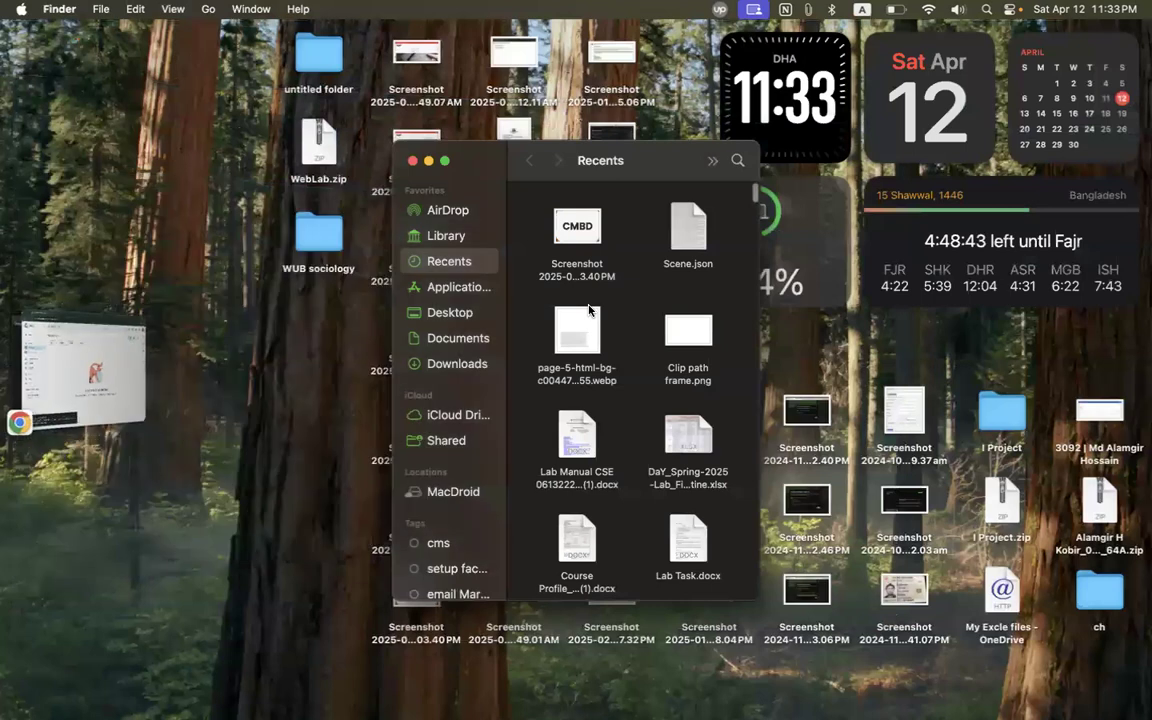
click(80, 340)
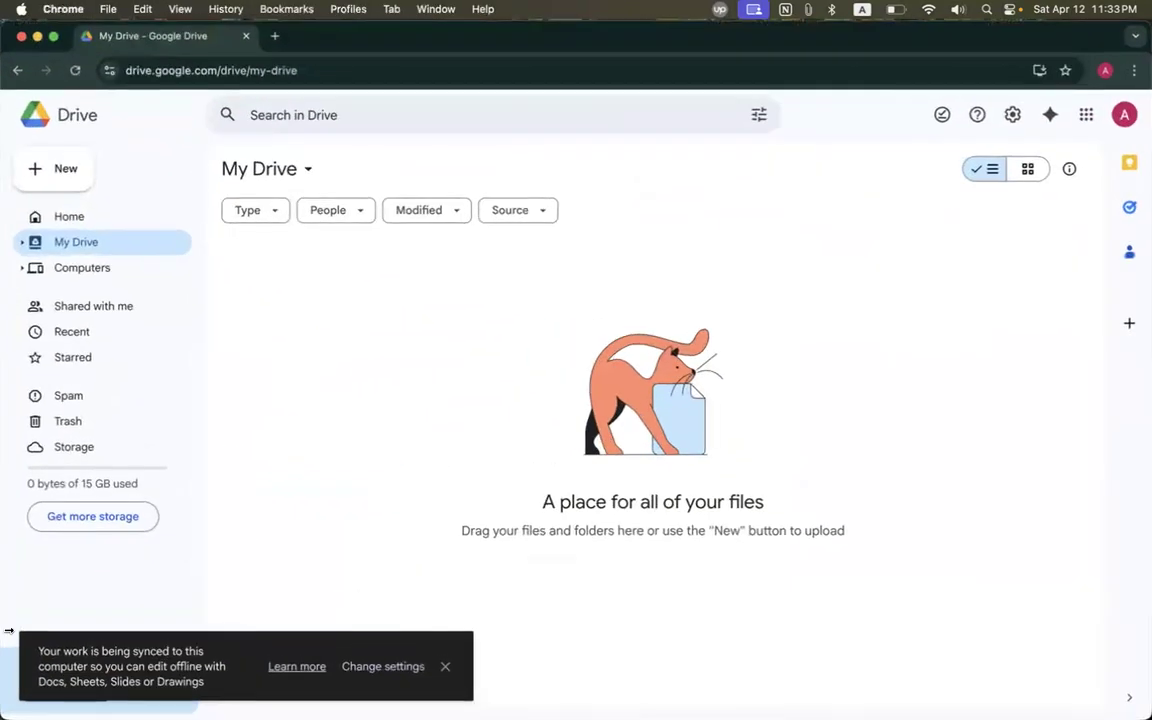
drag(48, 440, 735, 335)
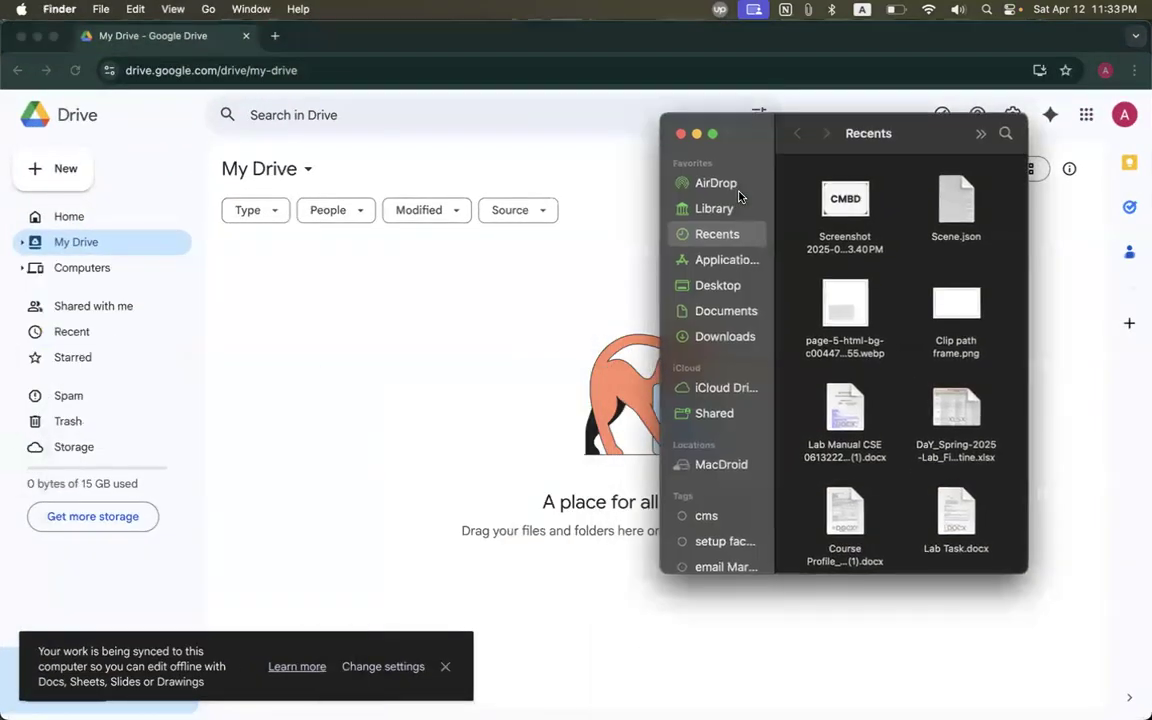
drag(845, 225, 414, 435)
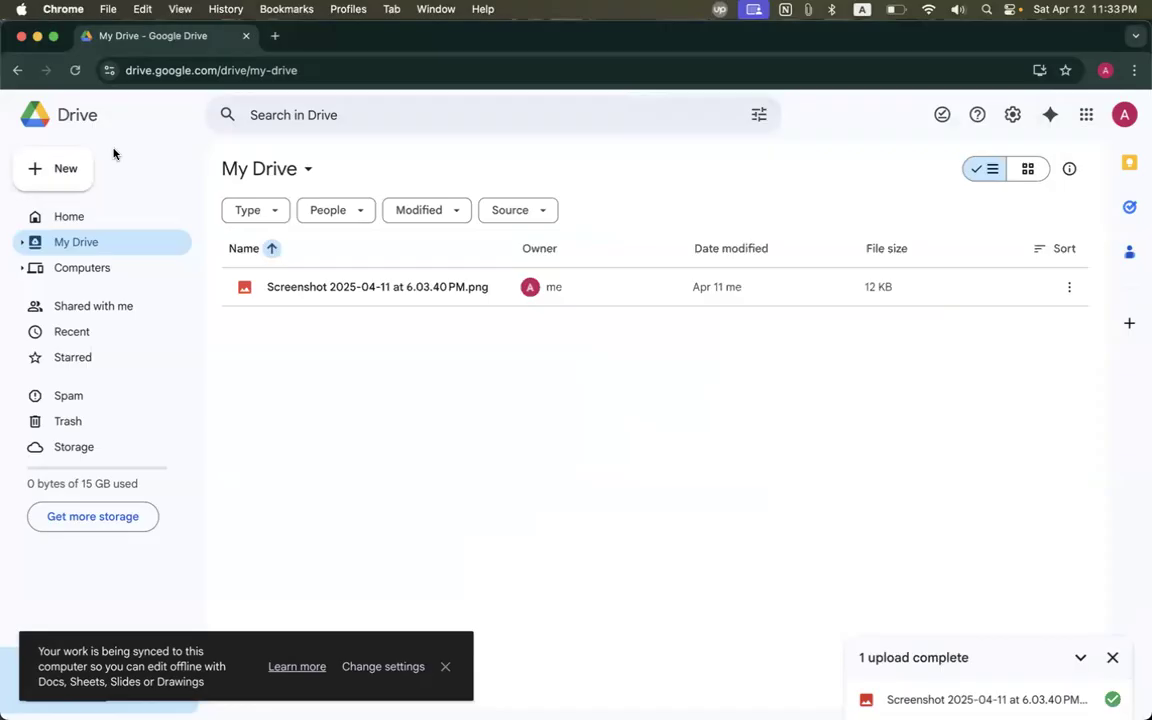
Create a new folder named 'My Folder' in My Drive.
click(42, 175)
click(86, 166)
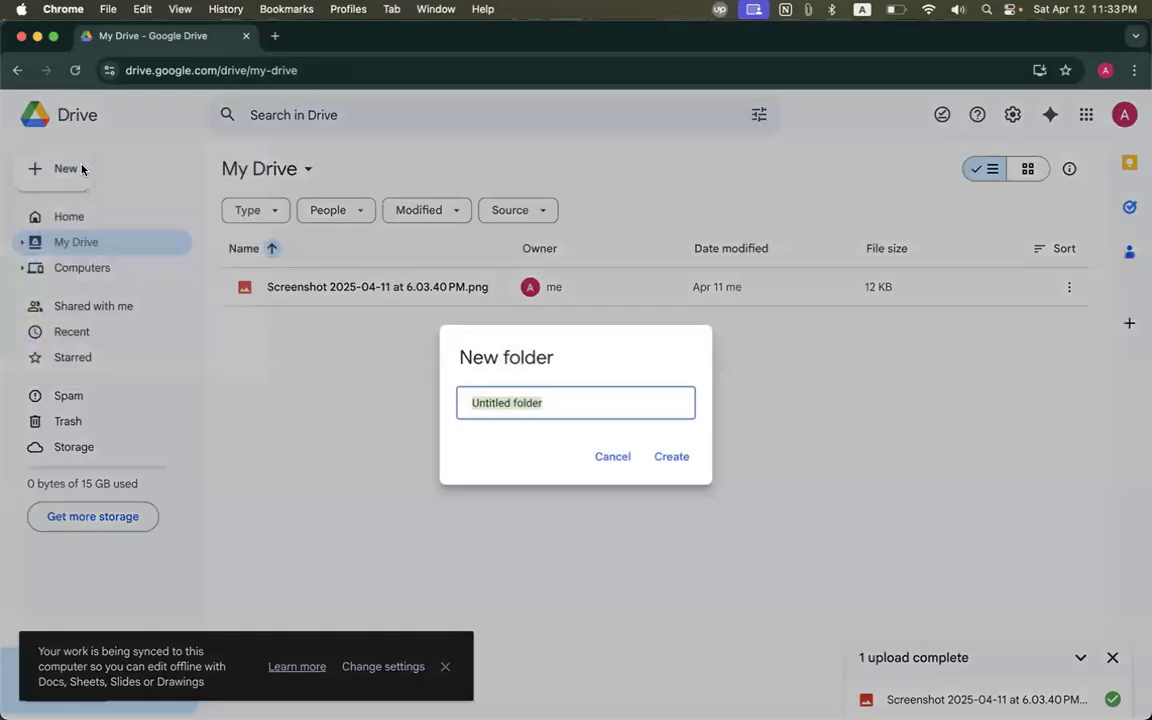
text(My Folder)
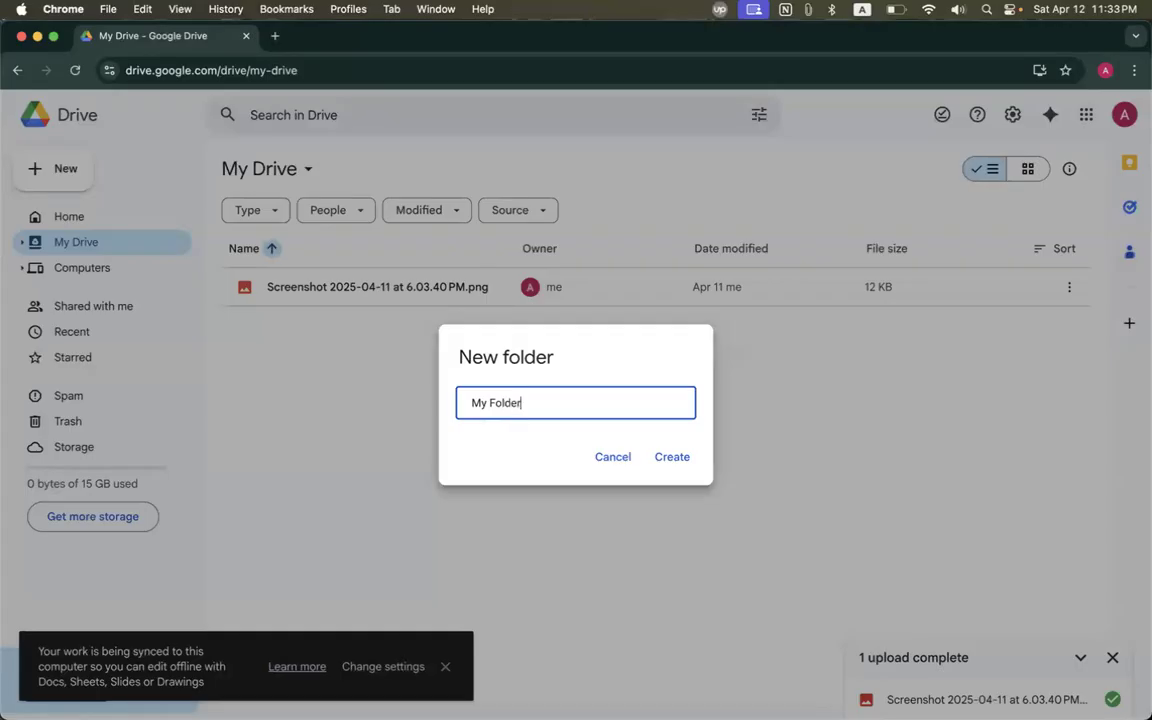
key(Return)
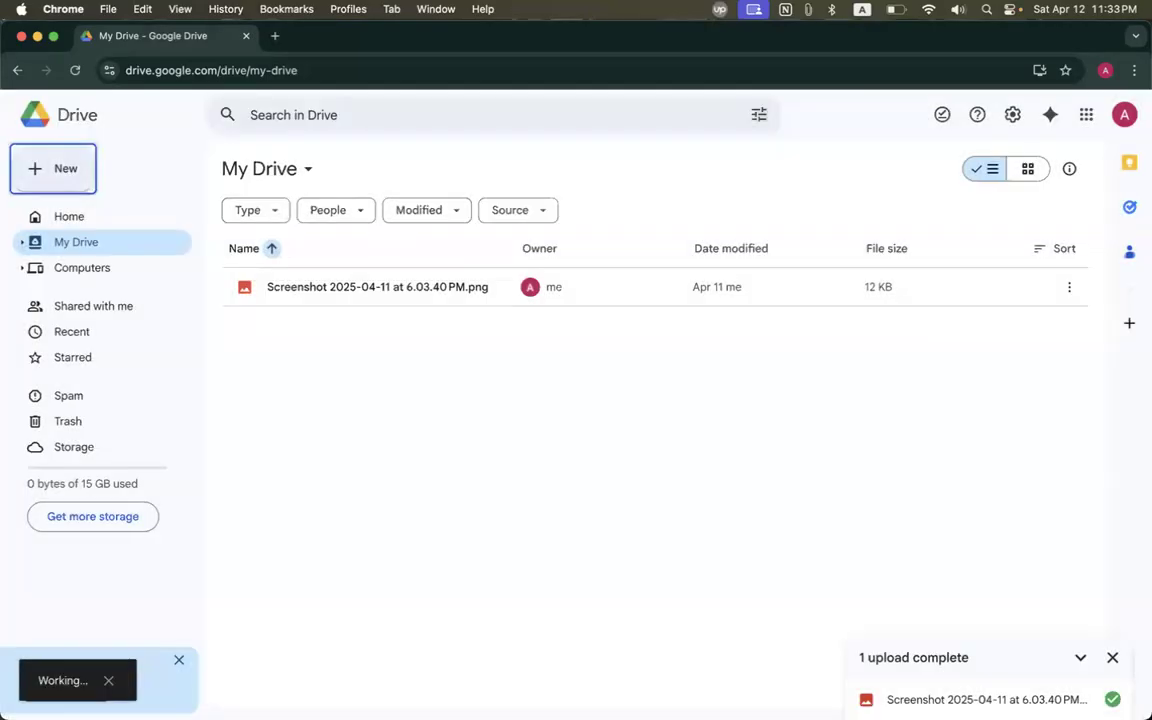
Switch My Drive to grid view and move the screenshot PNG into My Folder.
click(378, 290)
double_click(360, 292)
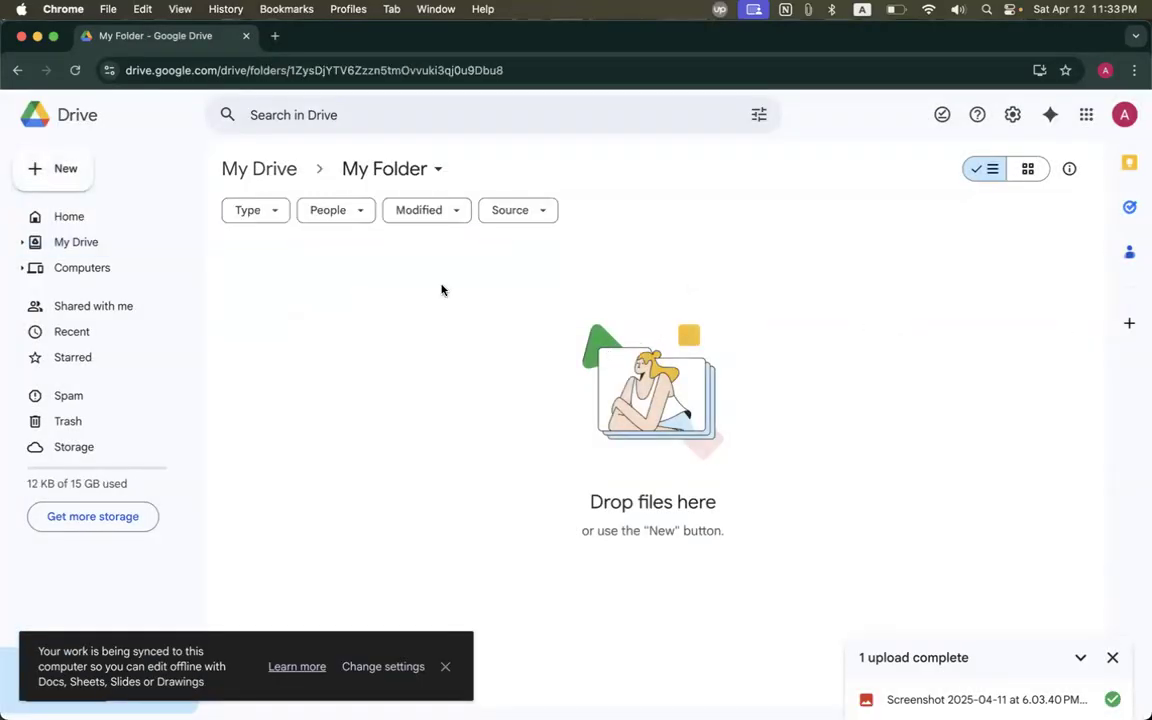
click(99, 219)
click(67, 250)
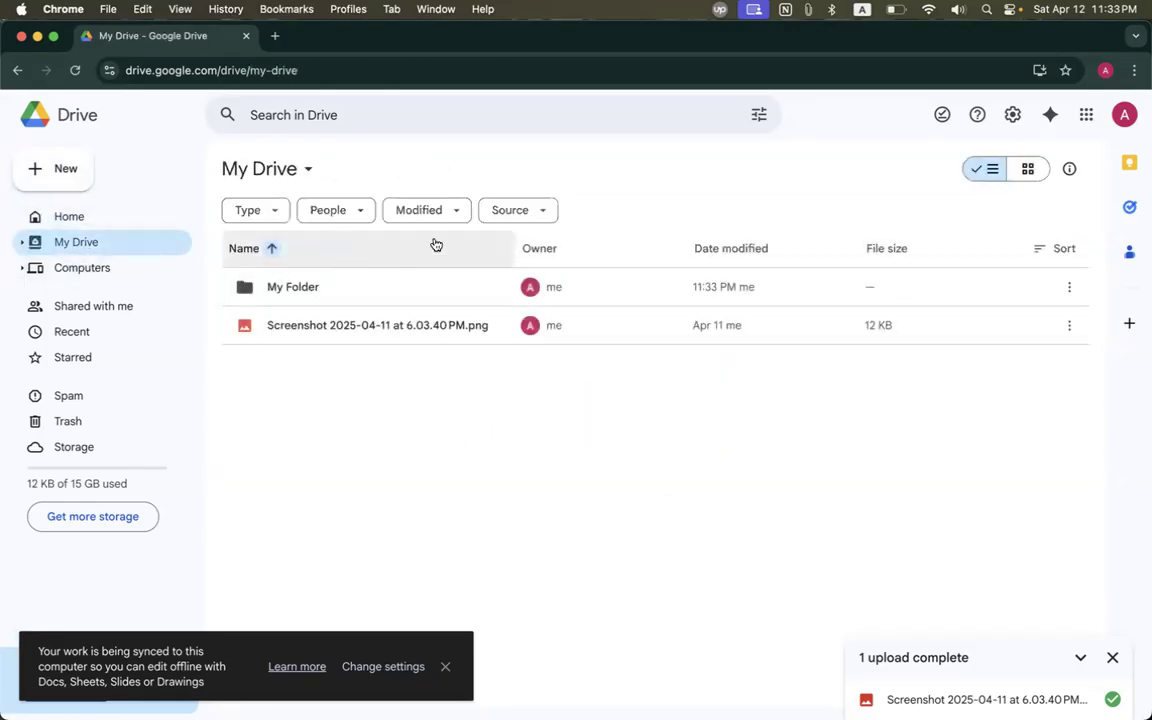
click(1034, 172)
drag(387, 463, 306, 287)
click(542, 341)
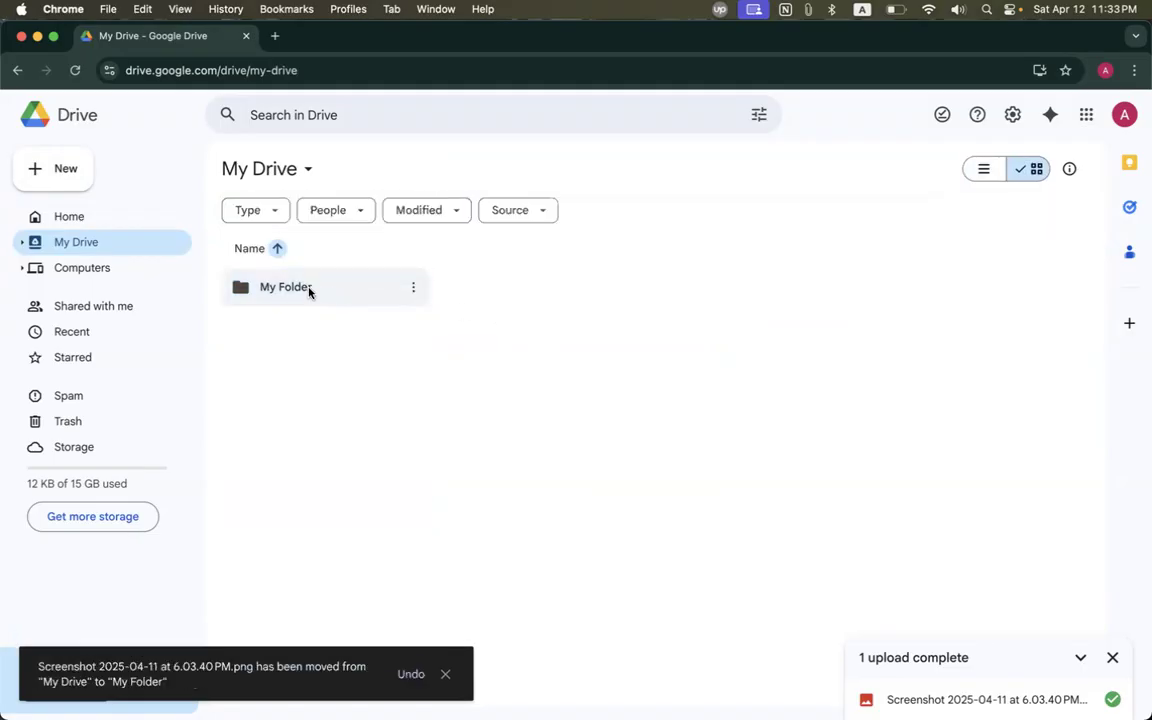
Set My Folder's General access to Anyone with the link as Viewer and copy its share link.
click(326, 284)
click(413, 287)
mouse_move(468, 424)
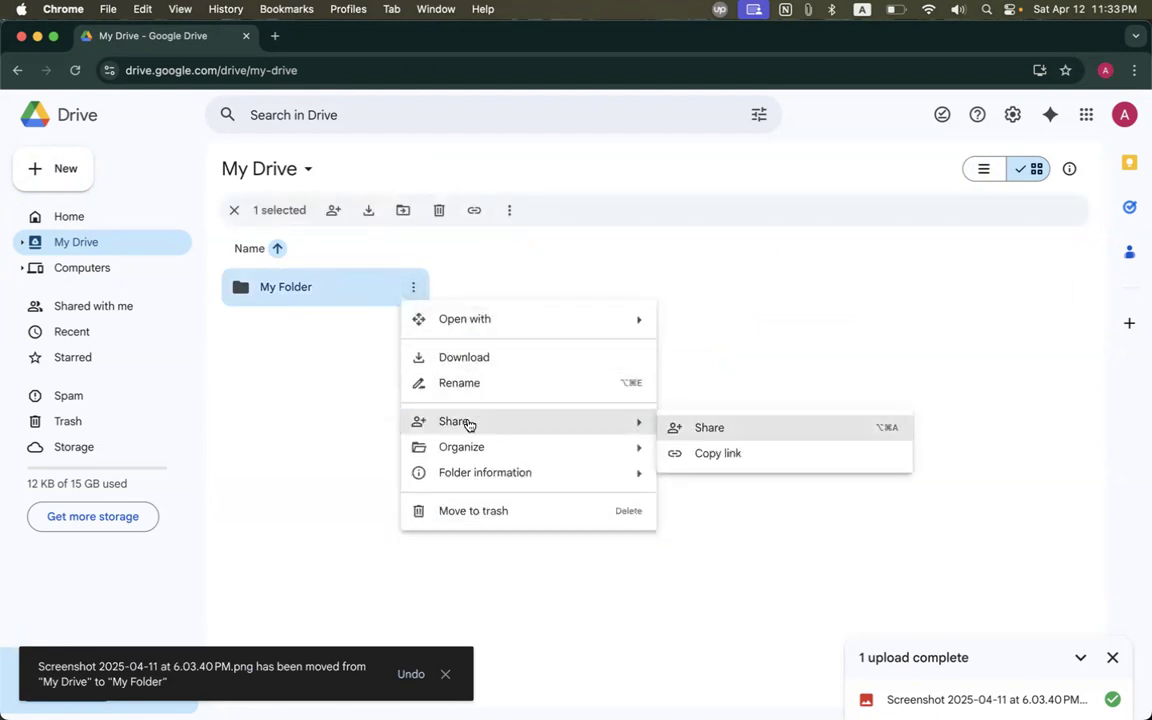
click(699, 428)
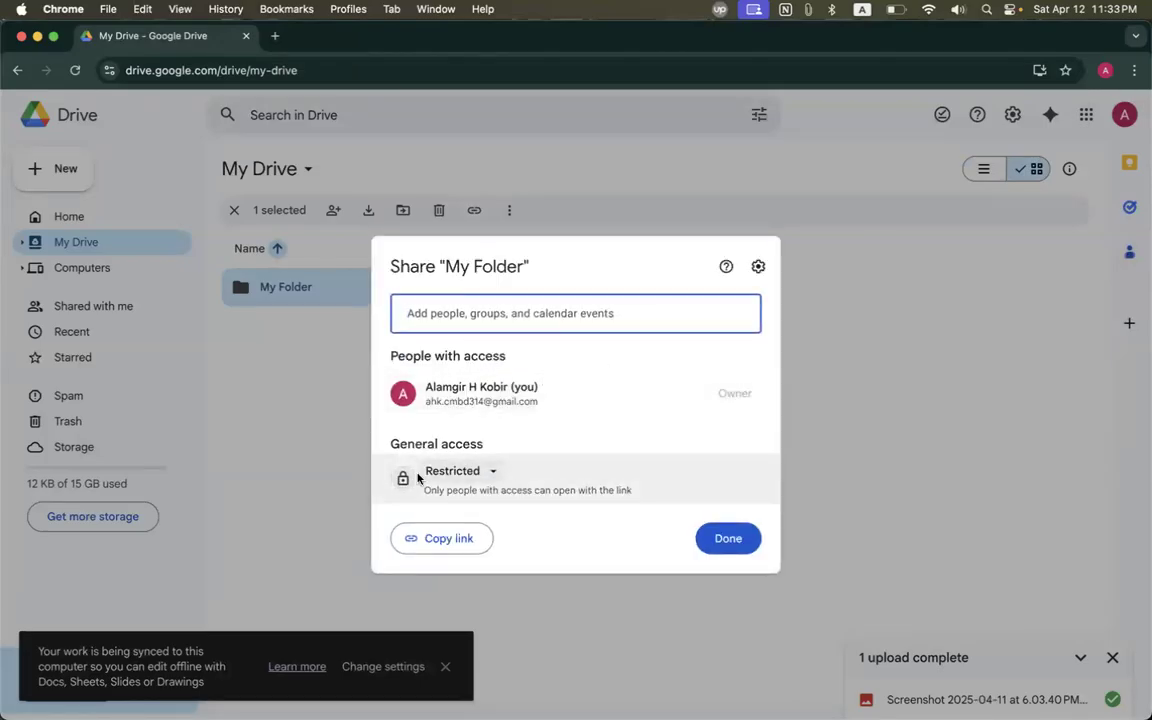
click(489, 470)
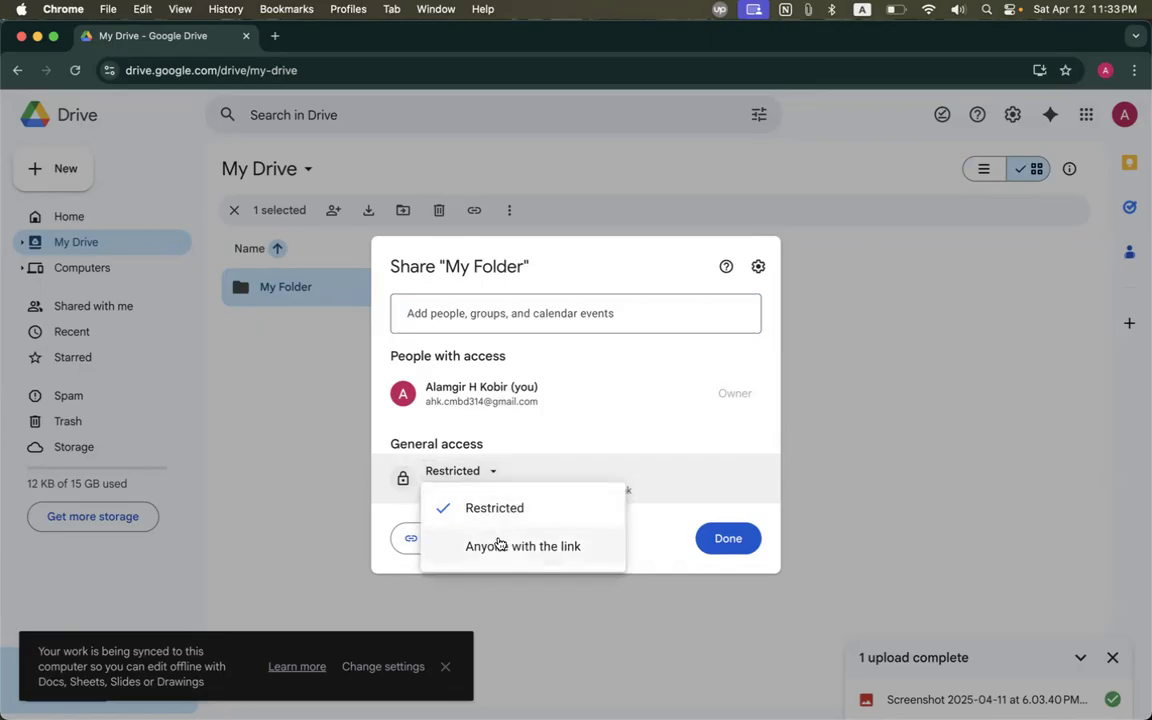
click(500, 545)
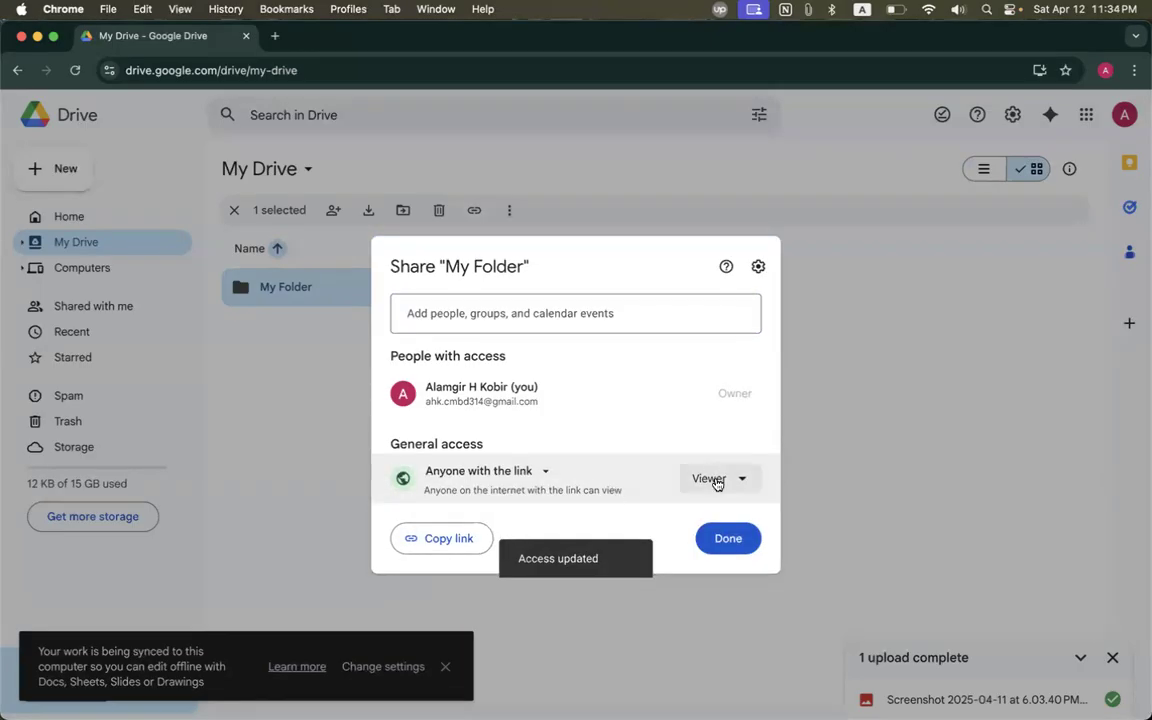
click(714, 479)
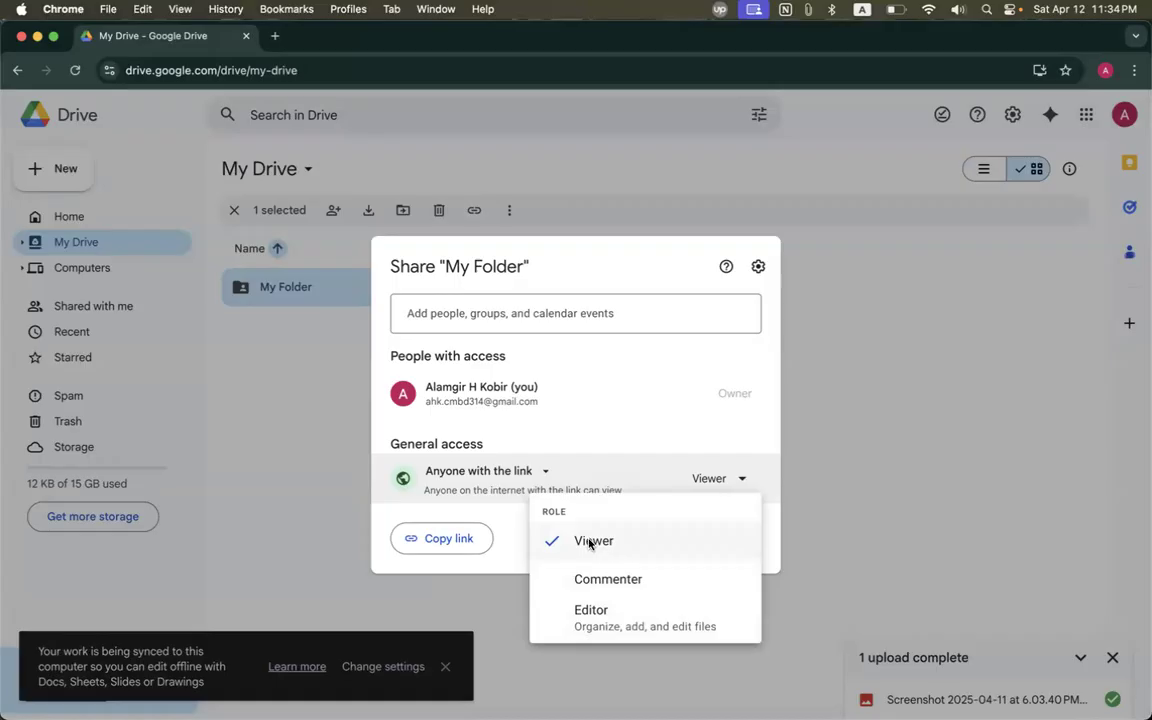
click(590, 541)
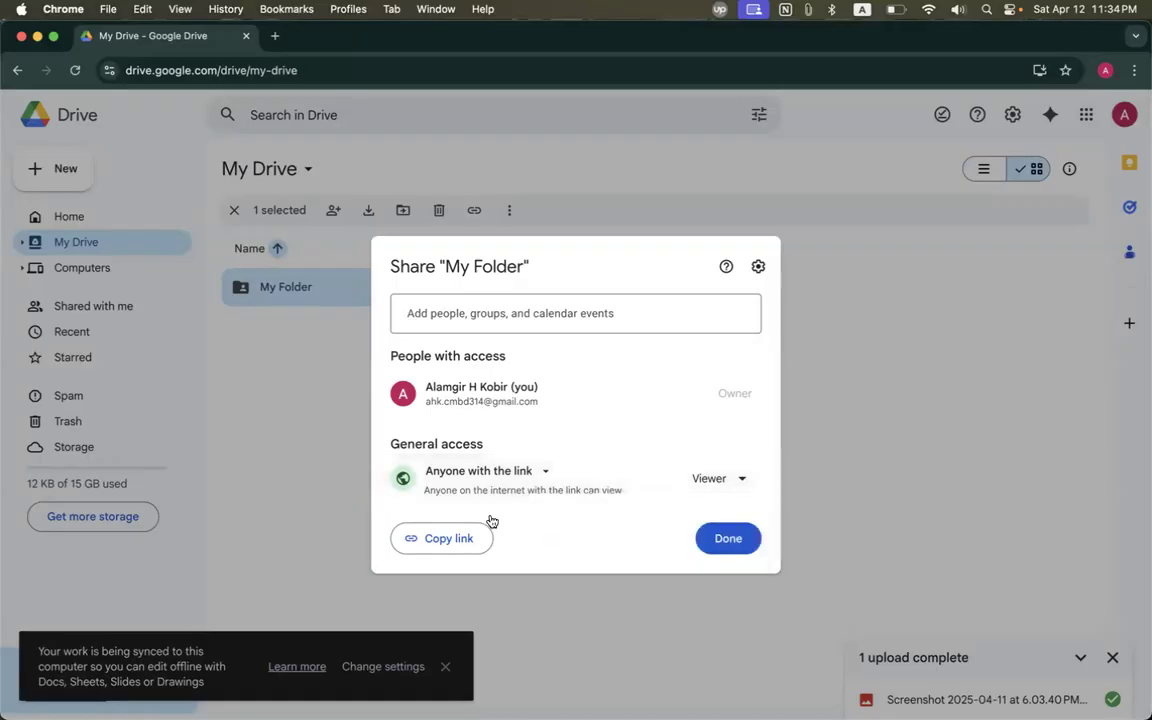
click(440, 539)
click(733, 540)
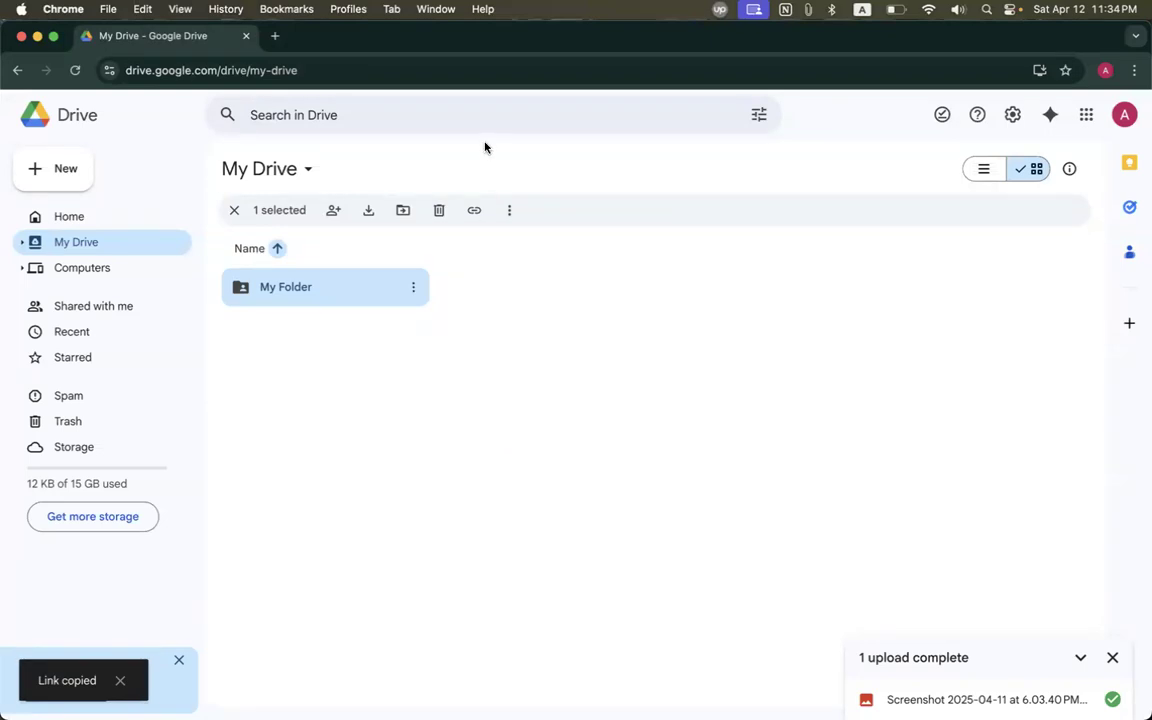
Paste the copied My Folder link into a new tab to check it loads.
key(super+t)
key(super+v)
key(Return)
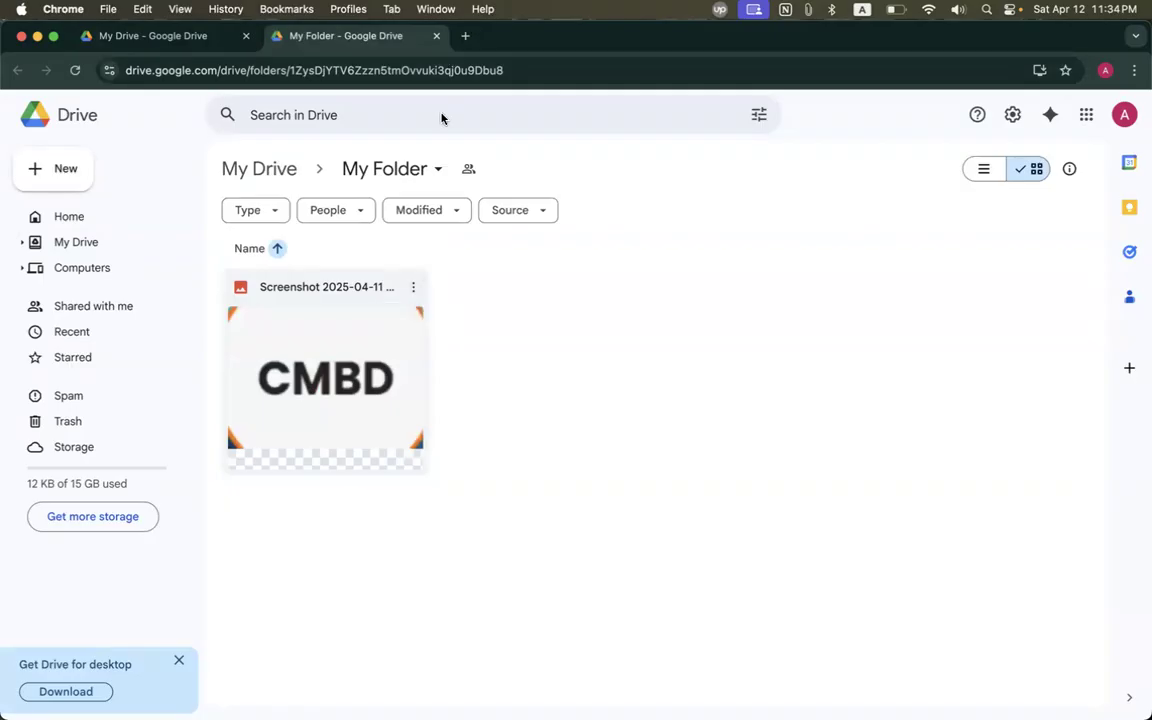
Close the shared-folder tab and open a fresh blank tab beside My Drive.
click(433, 36)
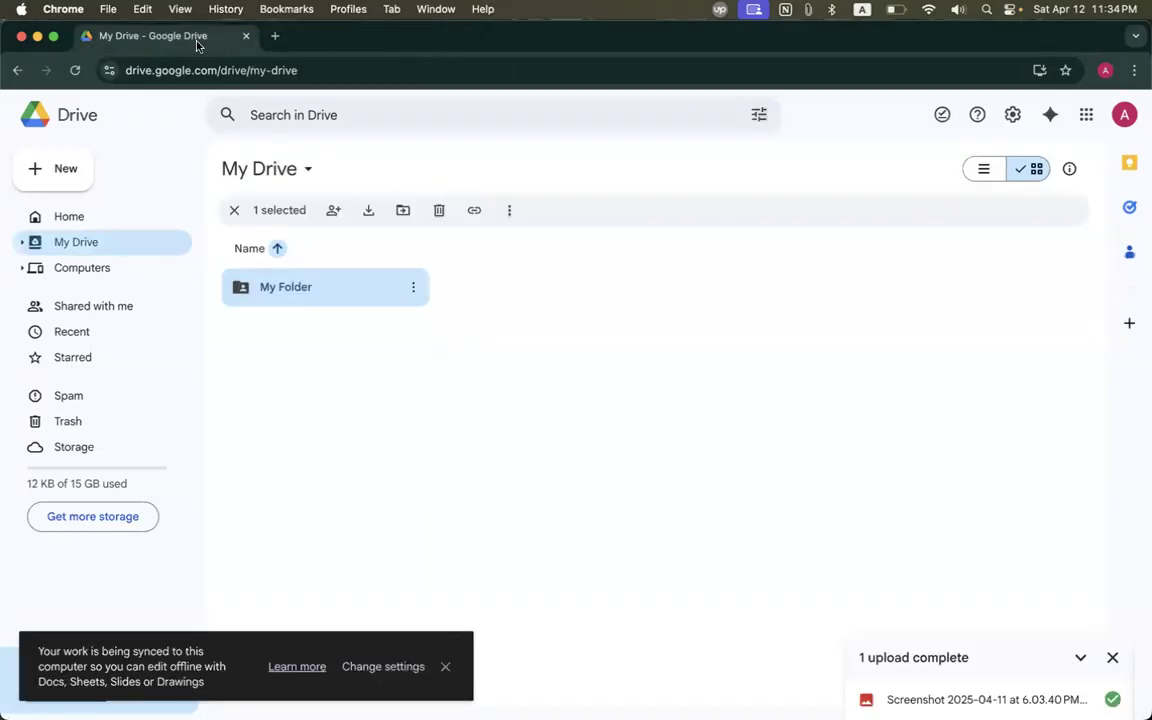
click(500, 392)
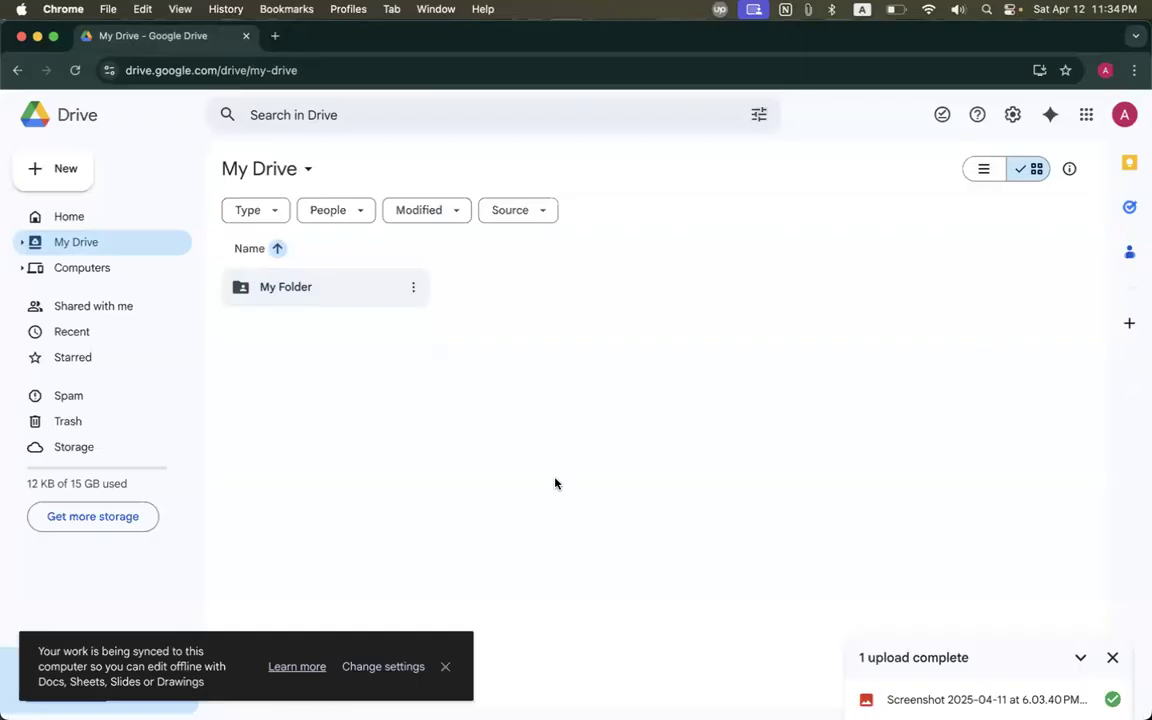
click(274, 36)
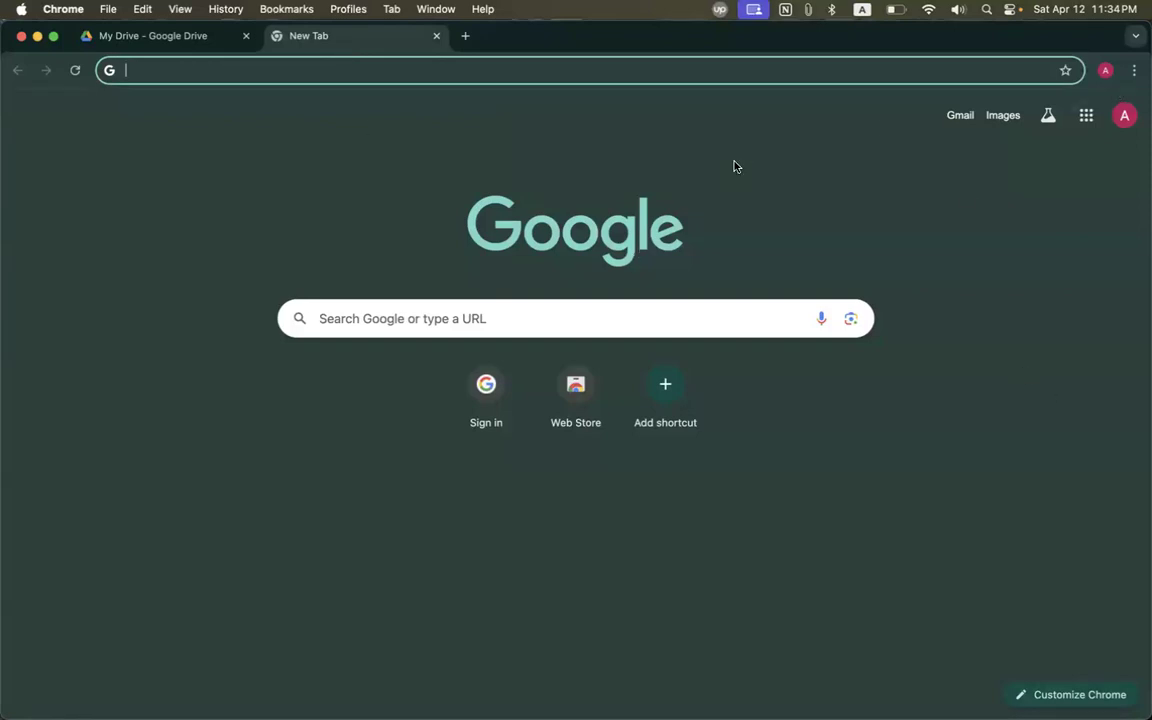
Search for wordpress.org and open the official WordPress.org site.
click(333, 71)
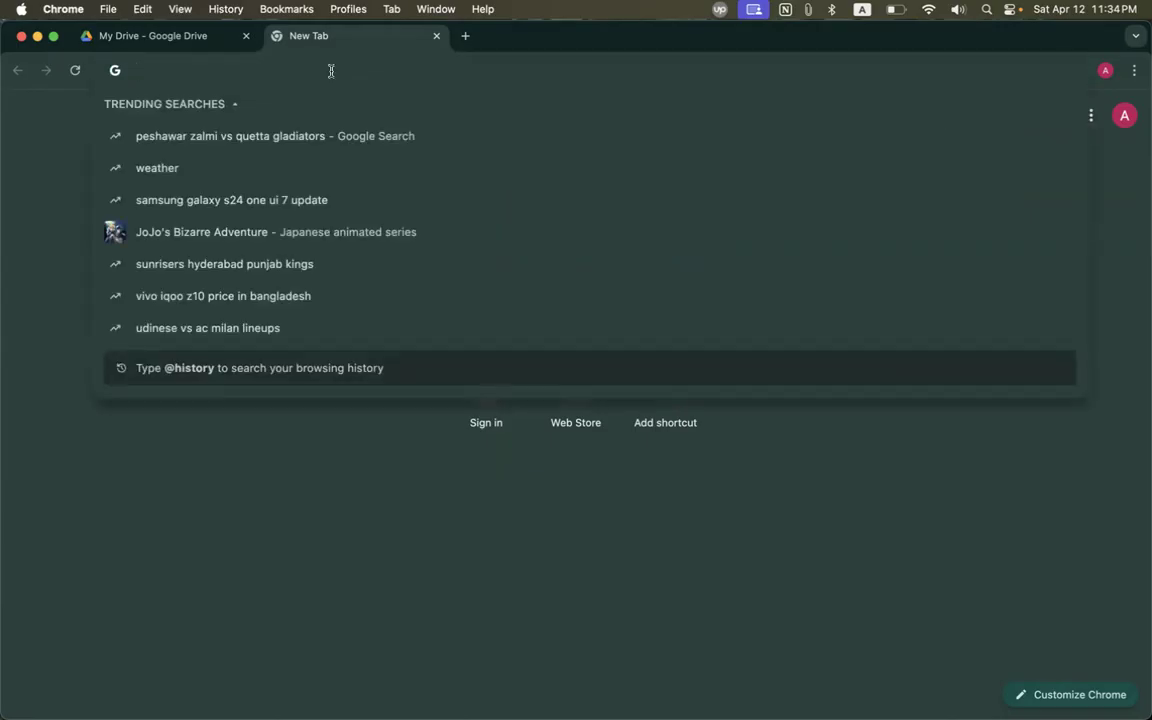
text(wordpress)
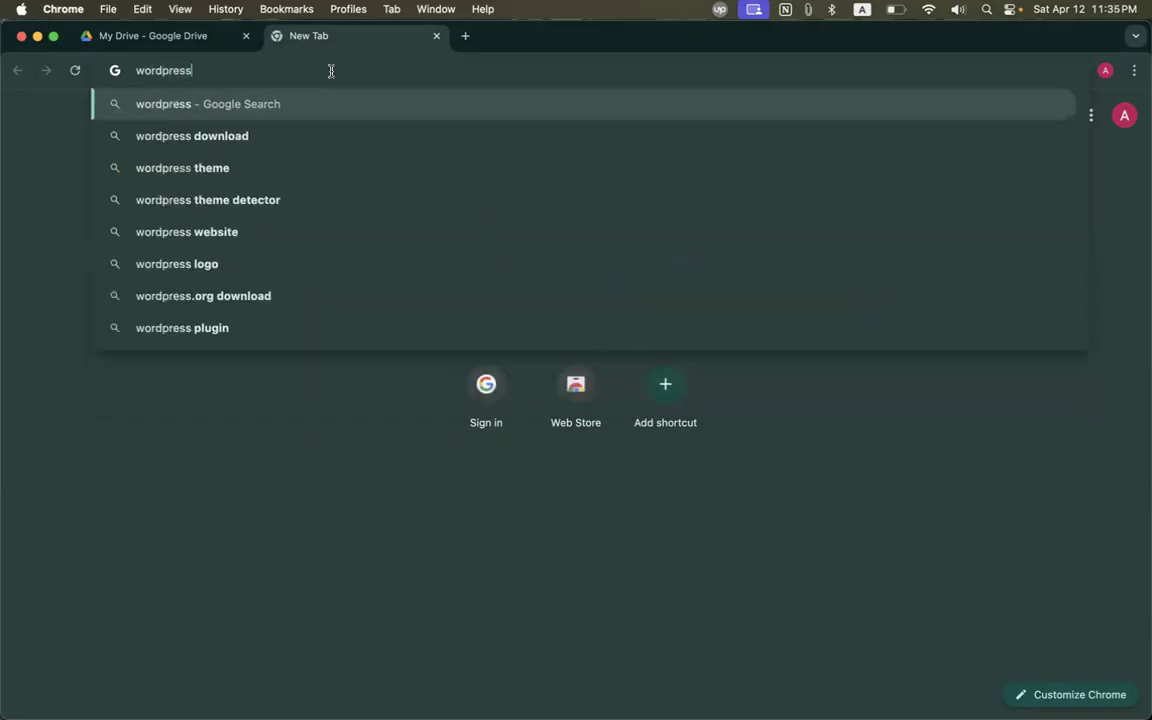
text(.rog)
key(Return)
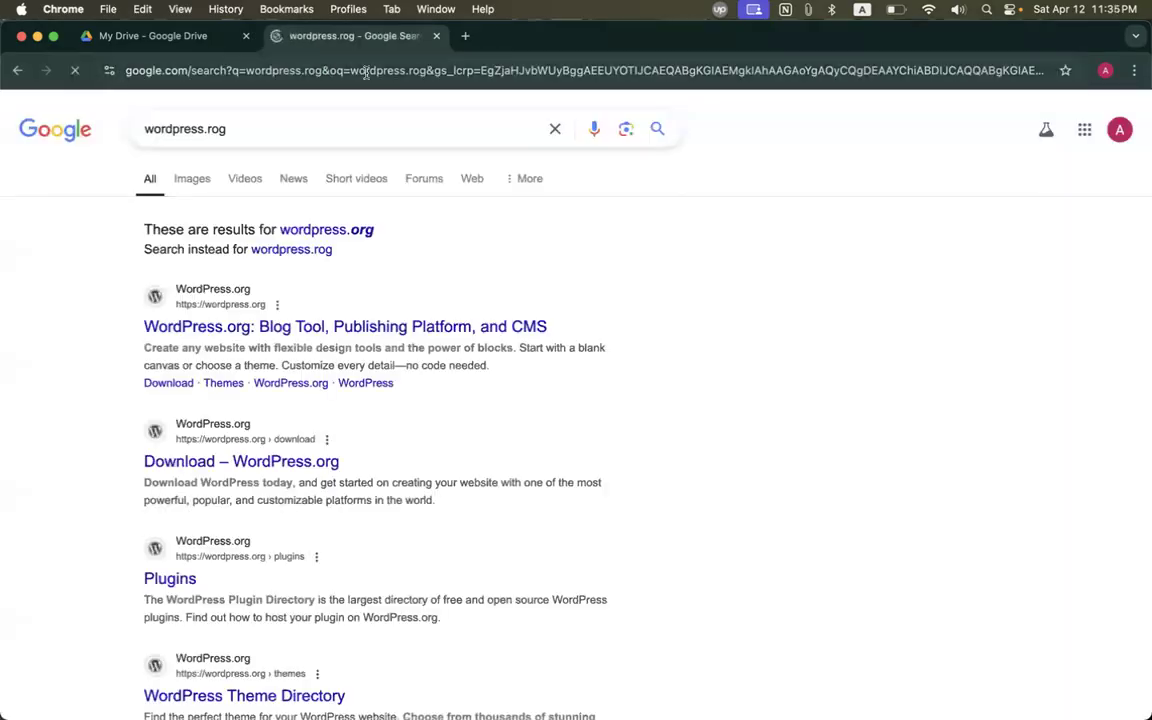
click(326, 229)
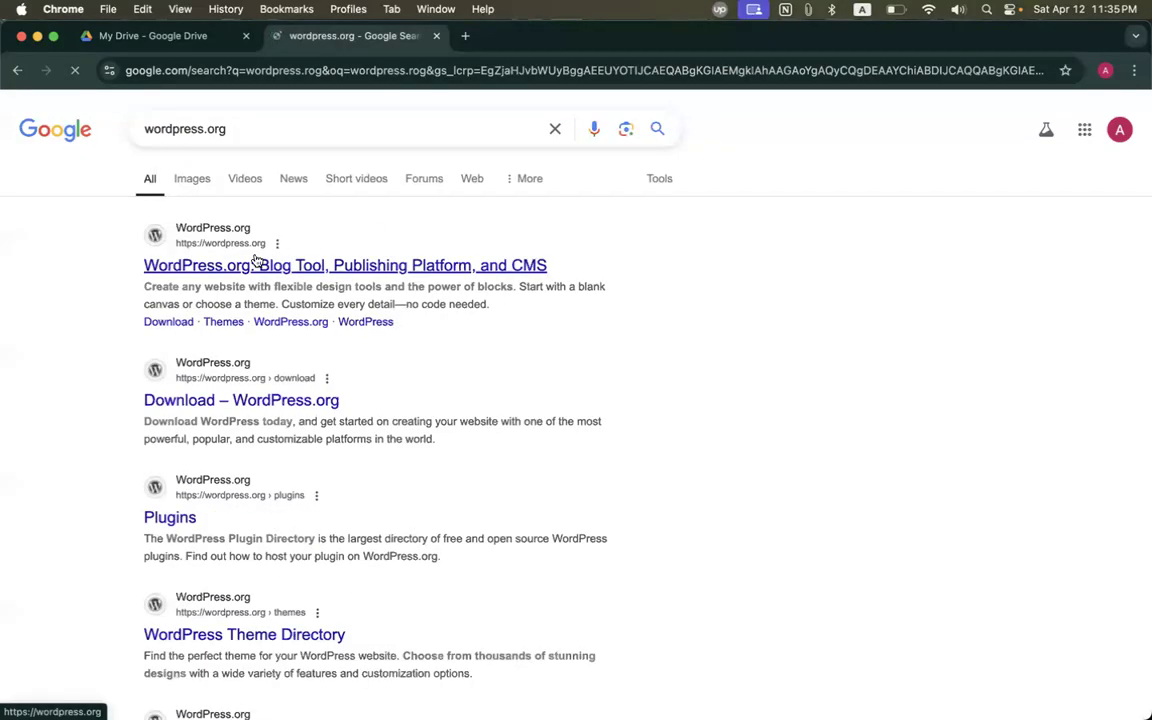
click(255, 265)
Search for CodemanBD in another tab, open its website, then return to the WordPress tab.
click(472, 38)
text(codemabd)
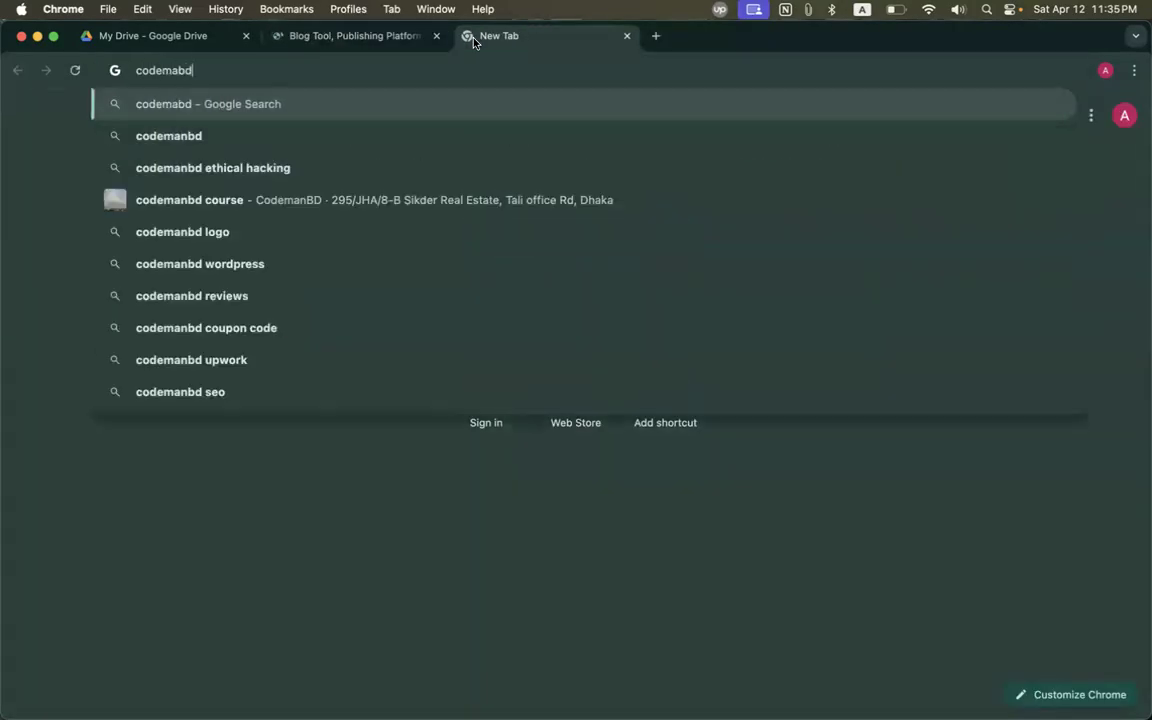
key(Return)
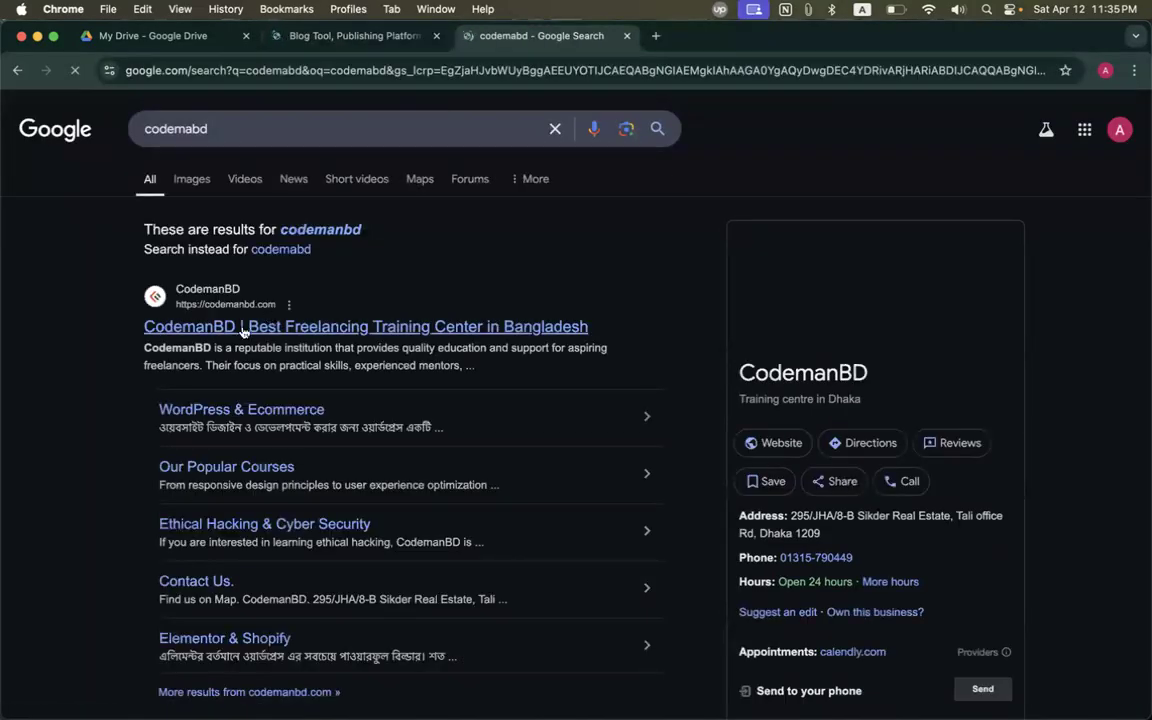
click(311, 327)
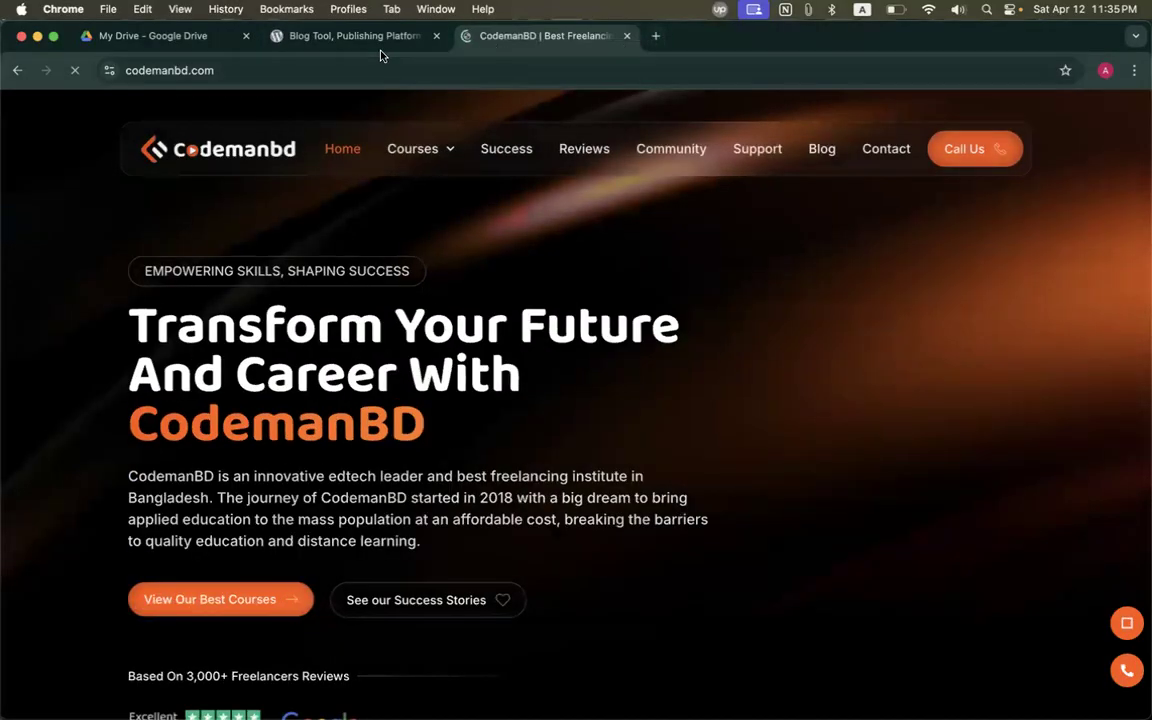
click(368, 50)
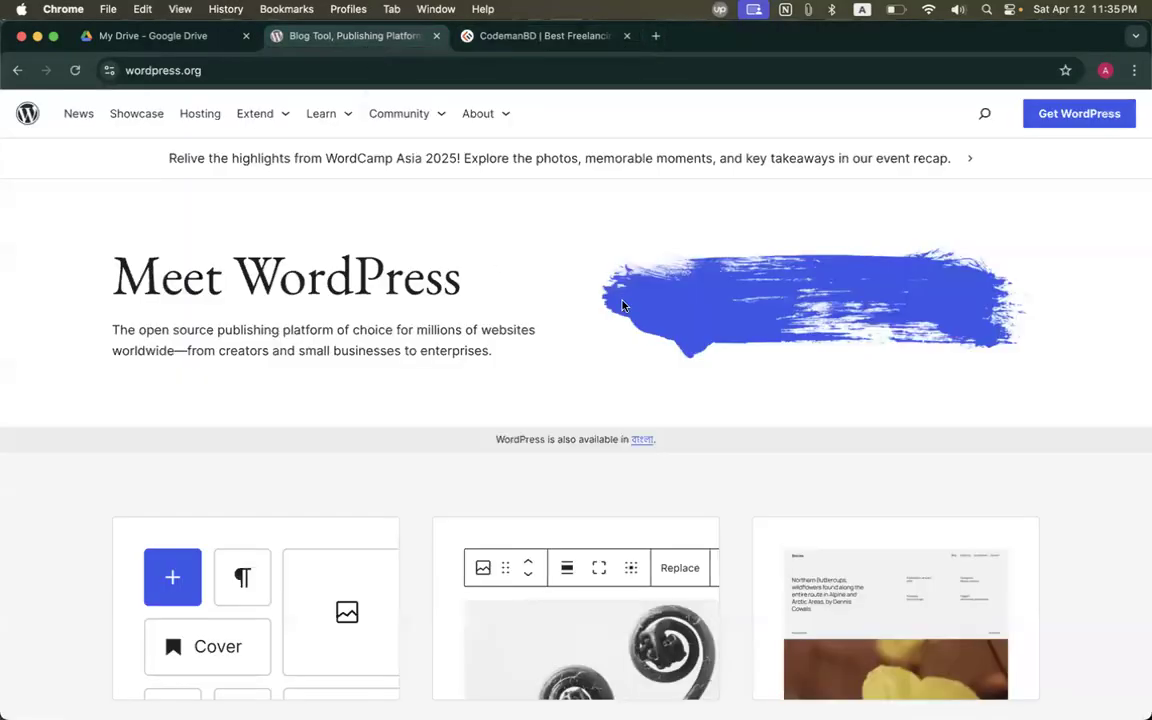
Star the WordPress.org and CodemanBD tabs, confirming each Bookmark added dialog with Done.
click(1065, 70)
click(1035, 232)
click(567, 35)
click(1065, 70)
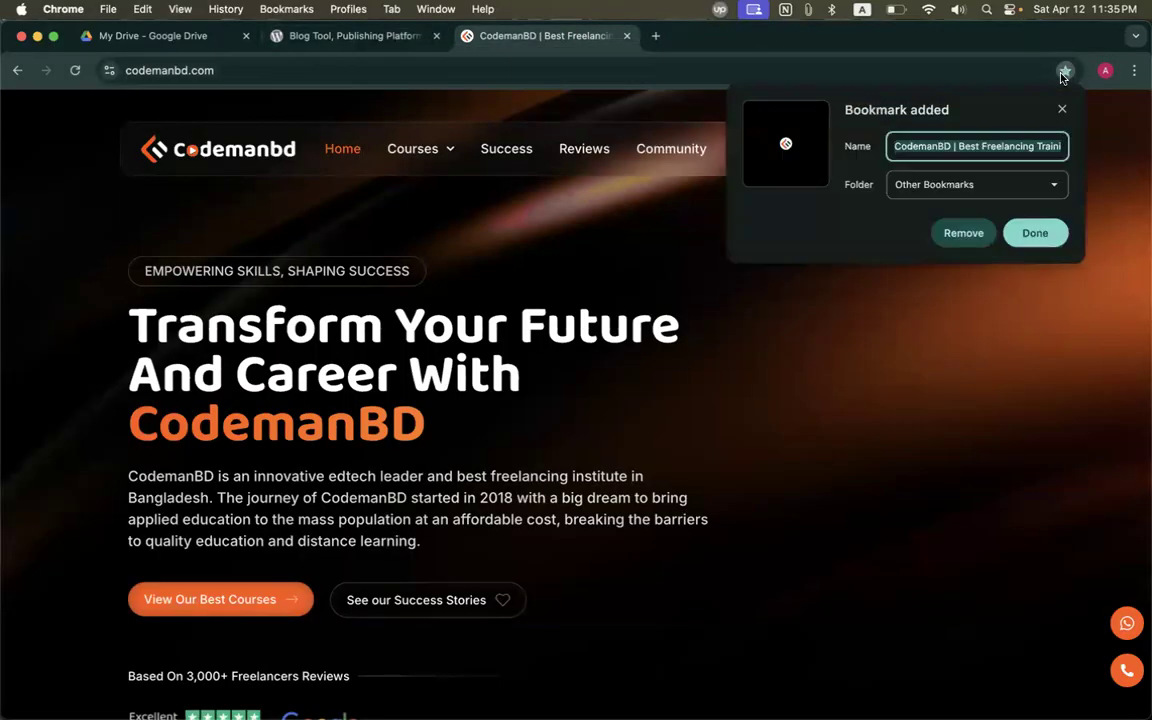
click(1032, 233)
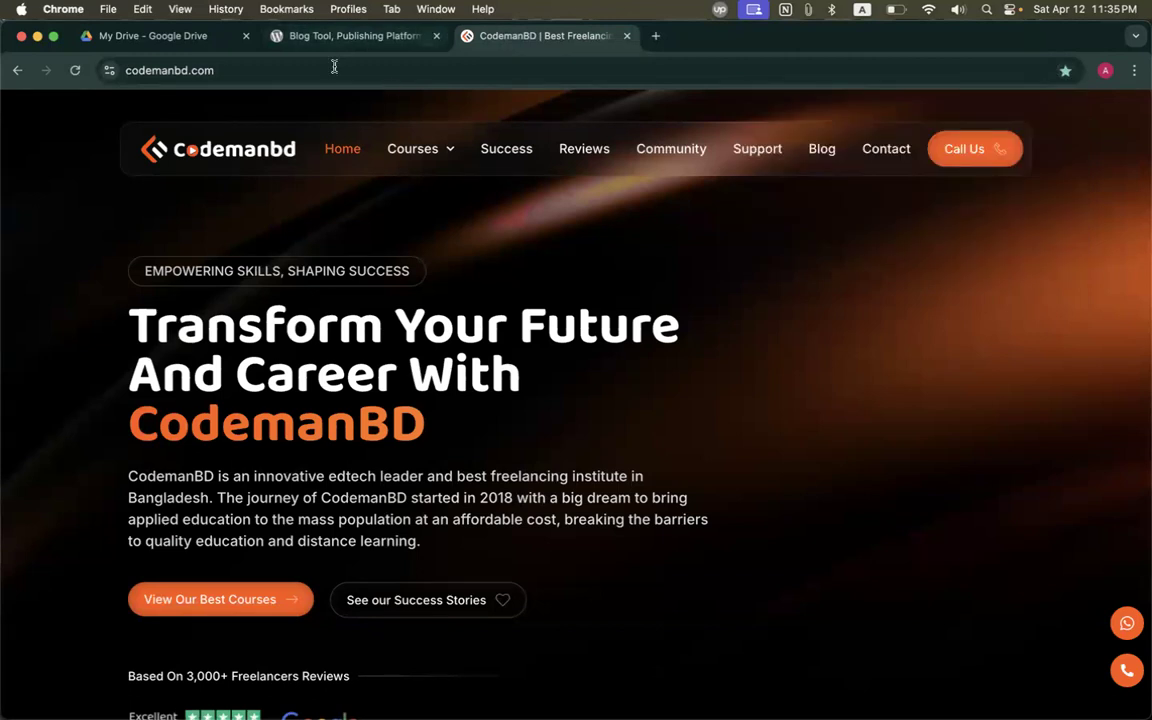
click(323, 36)
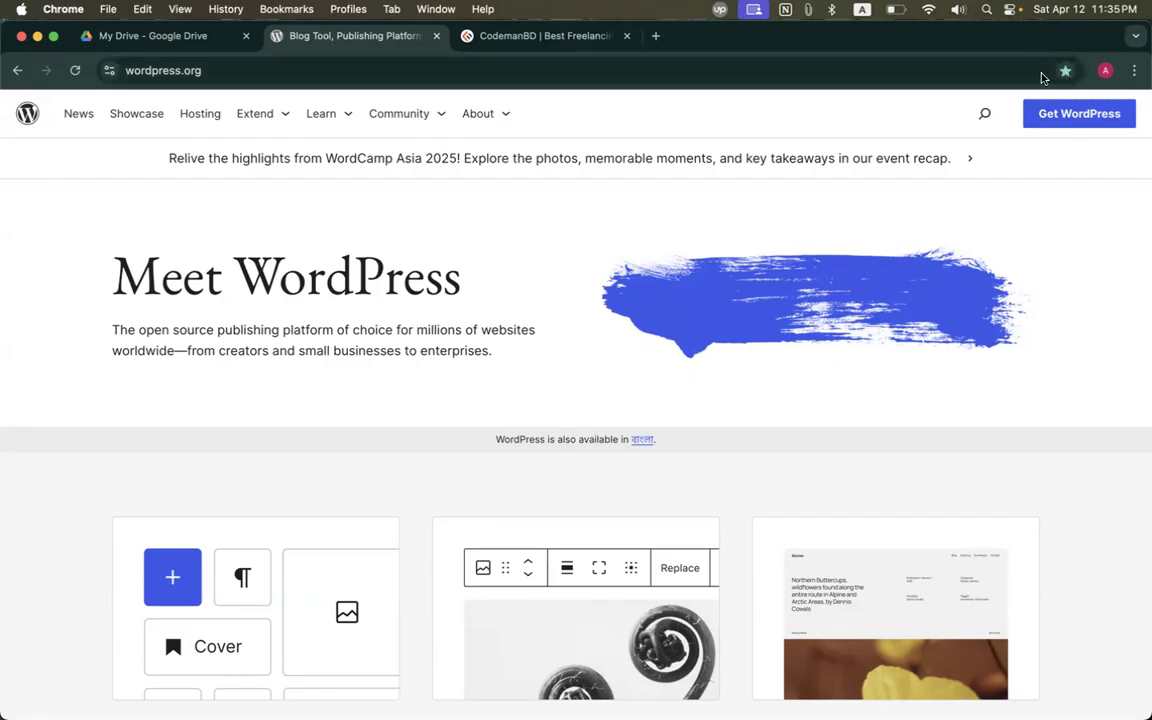
click(21, 36)
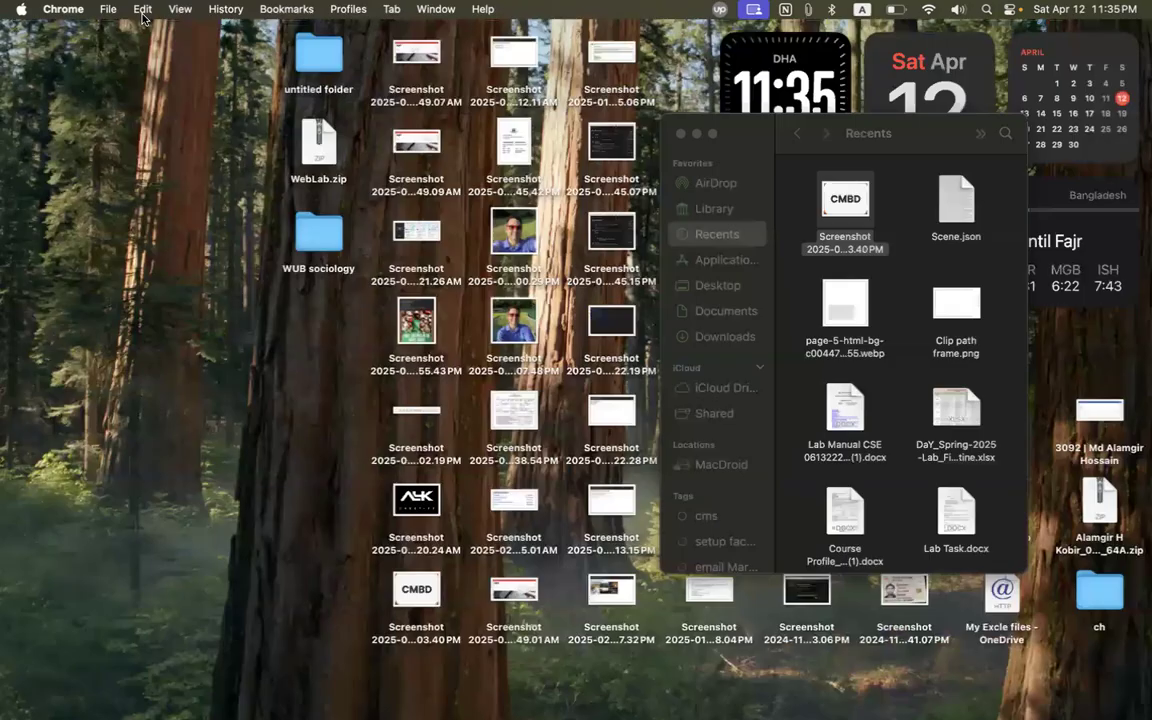
click(348, 9)
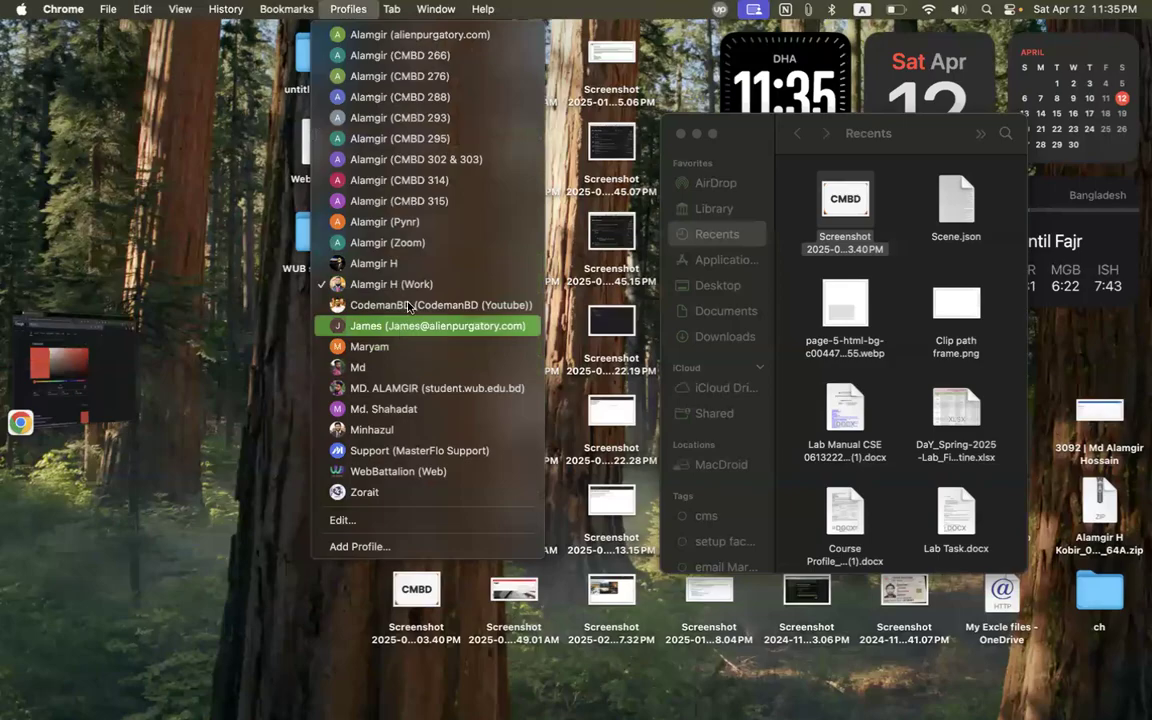
click(383, 180)
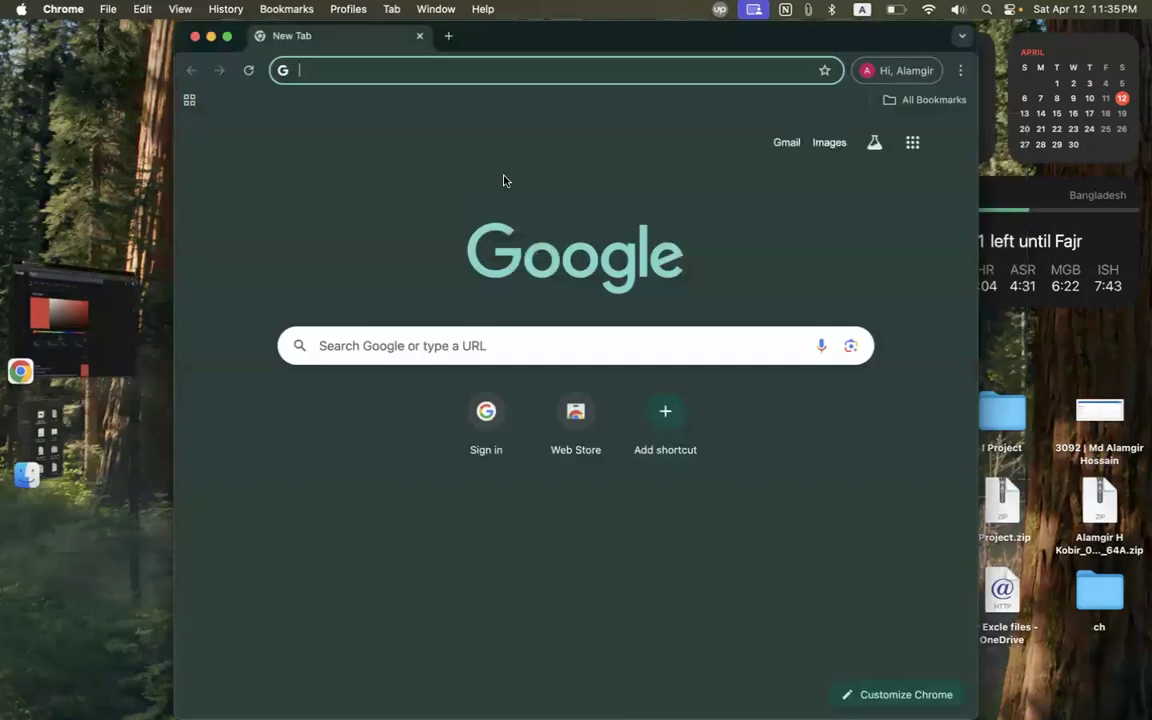
double_click(760, 47)
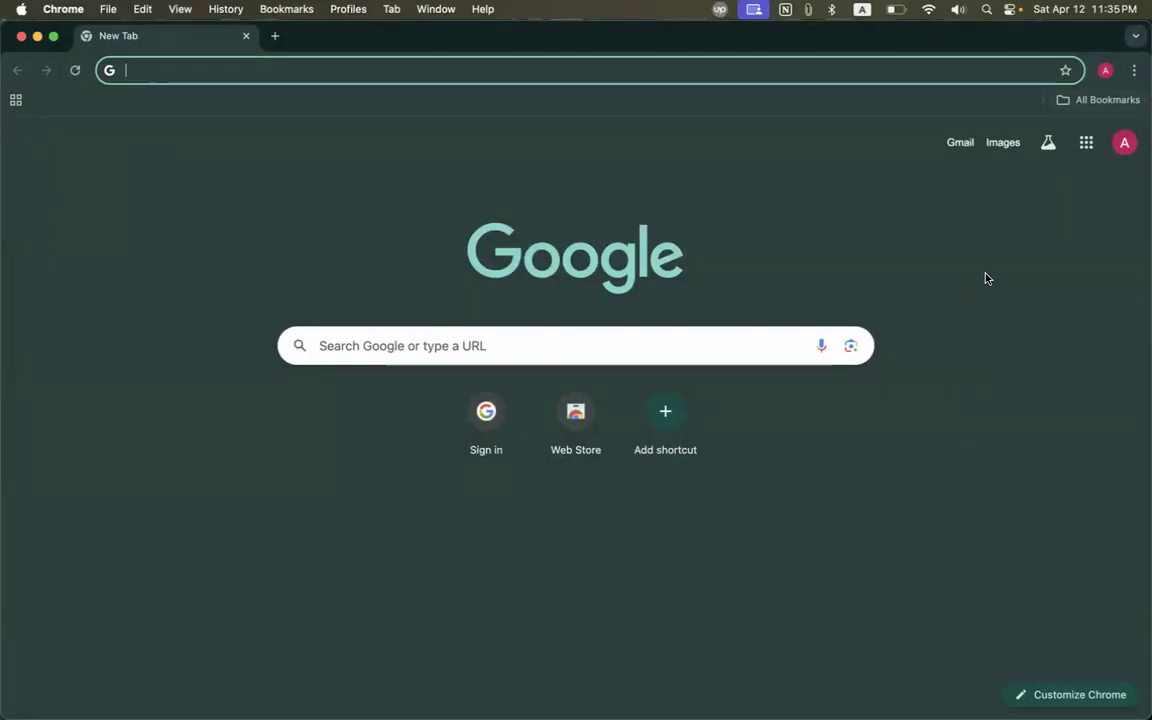
Open the WordPress.org bookmark from Bookmarks and Lists > Other Bookmarks in the main menu.
click(1100, 101)
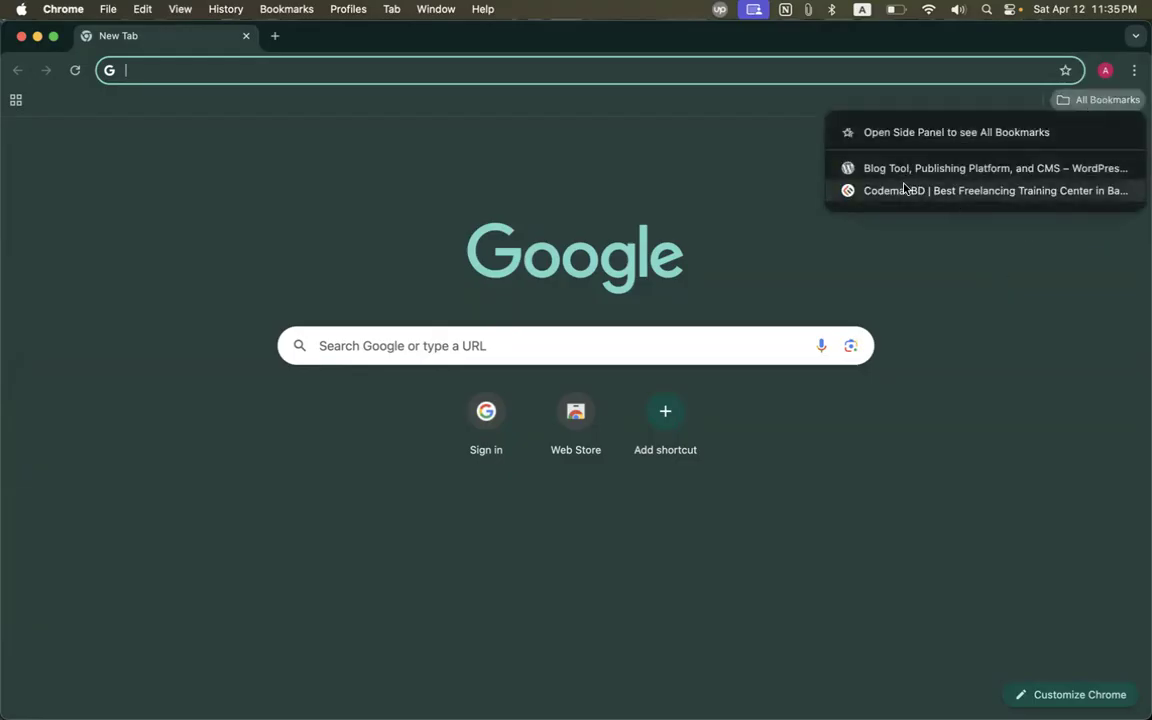
click(807, 252)
click(1133, 71)
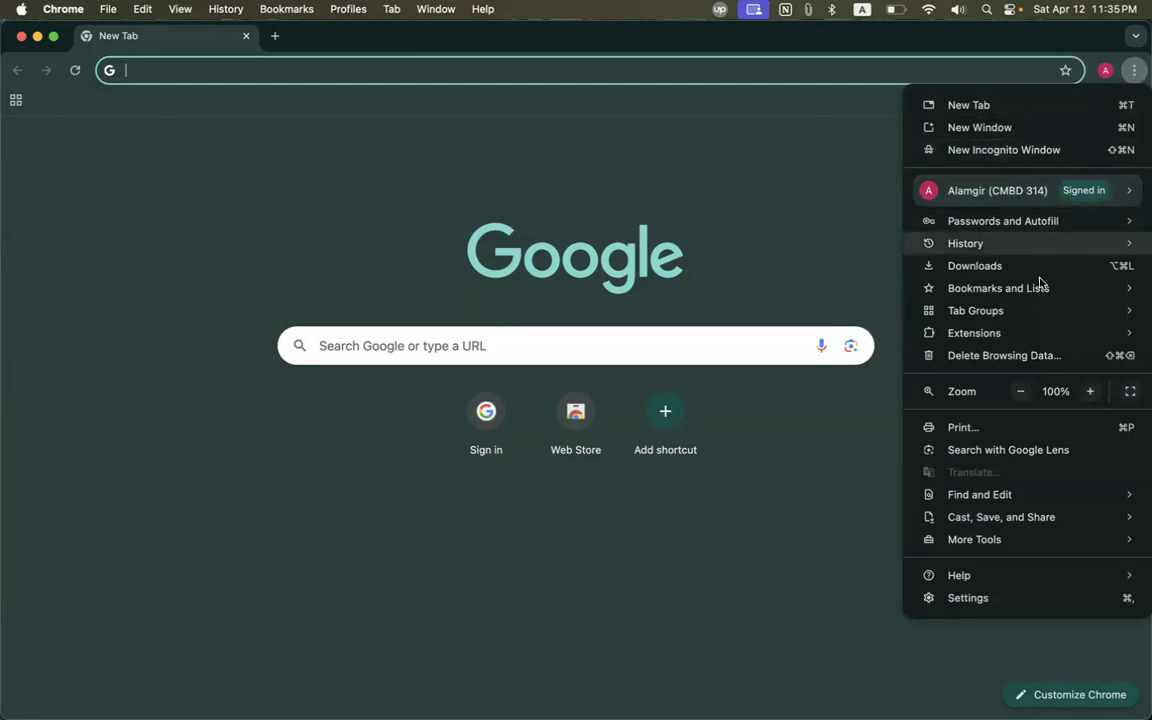
mouse_move(960, 292)
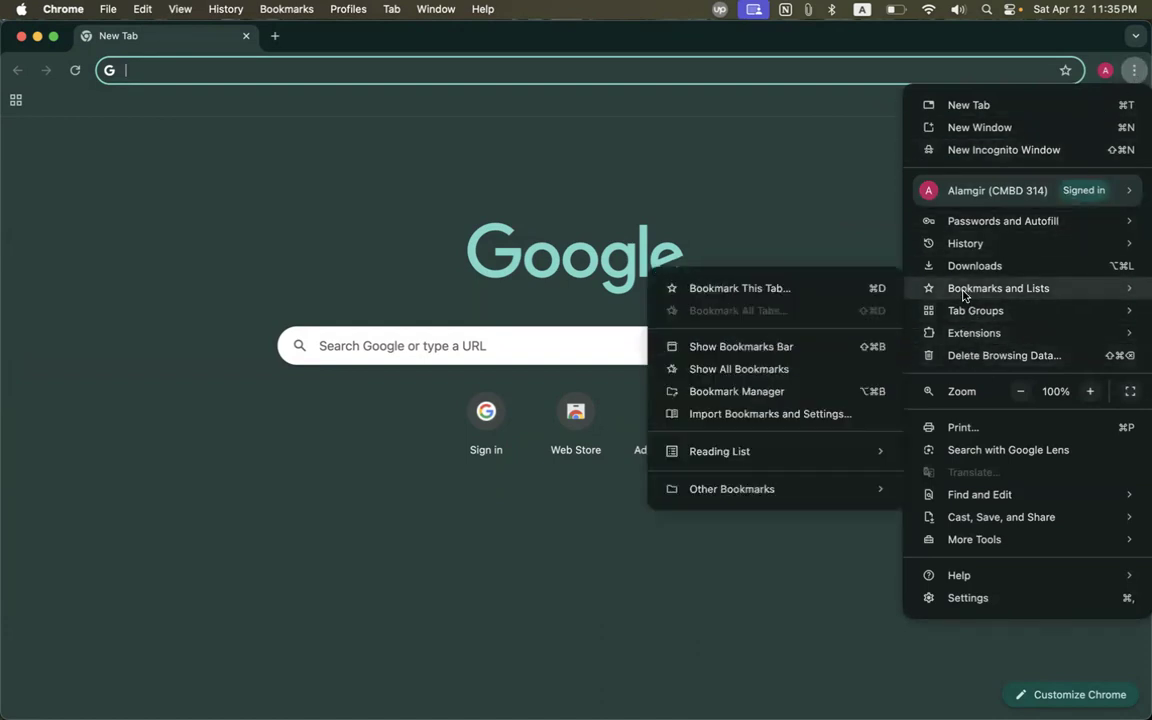
mouse_move(685, 497)
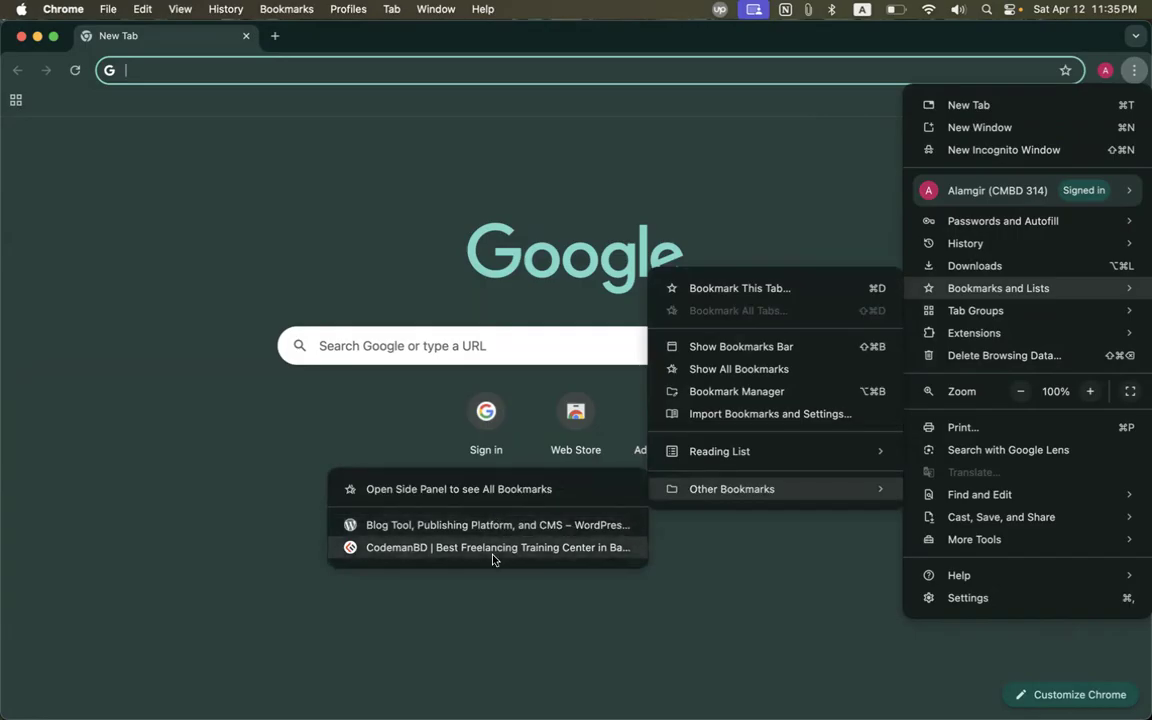
click(388, 526)
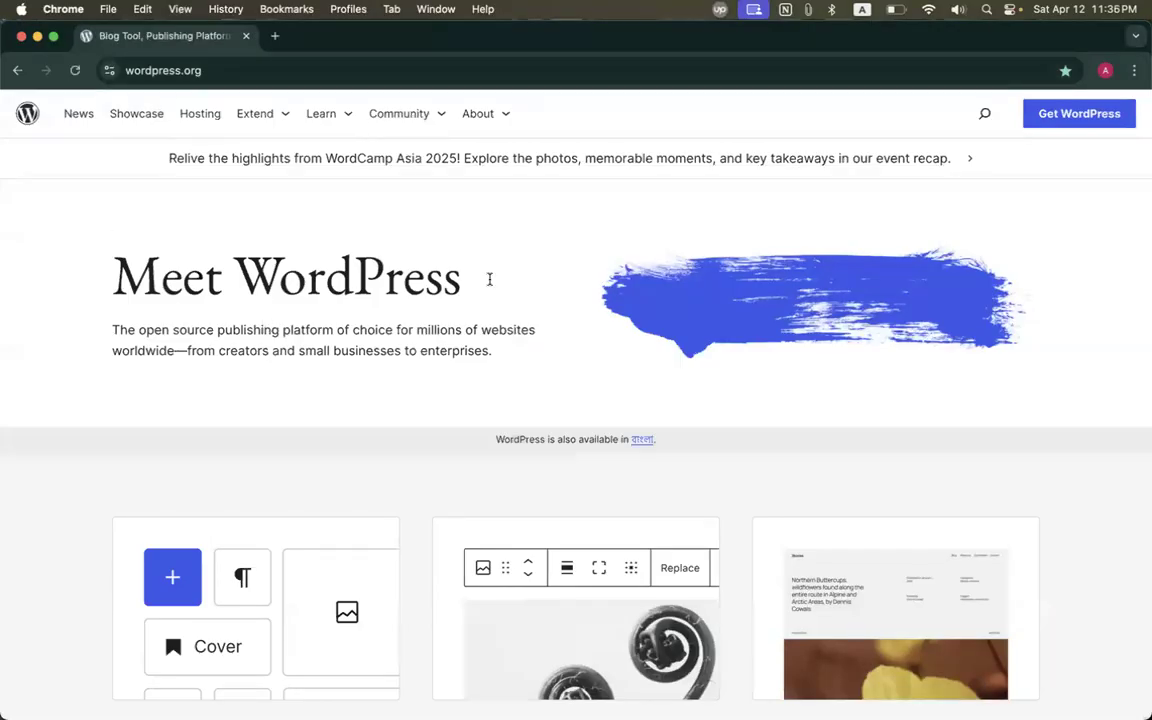
click(1130, 73)
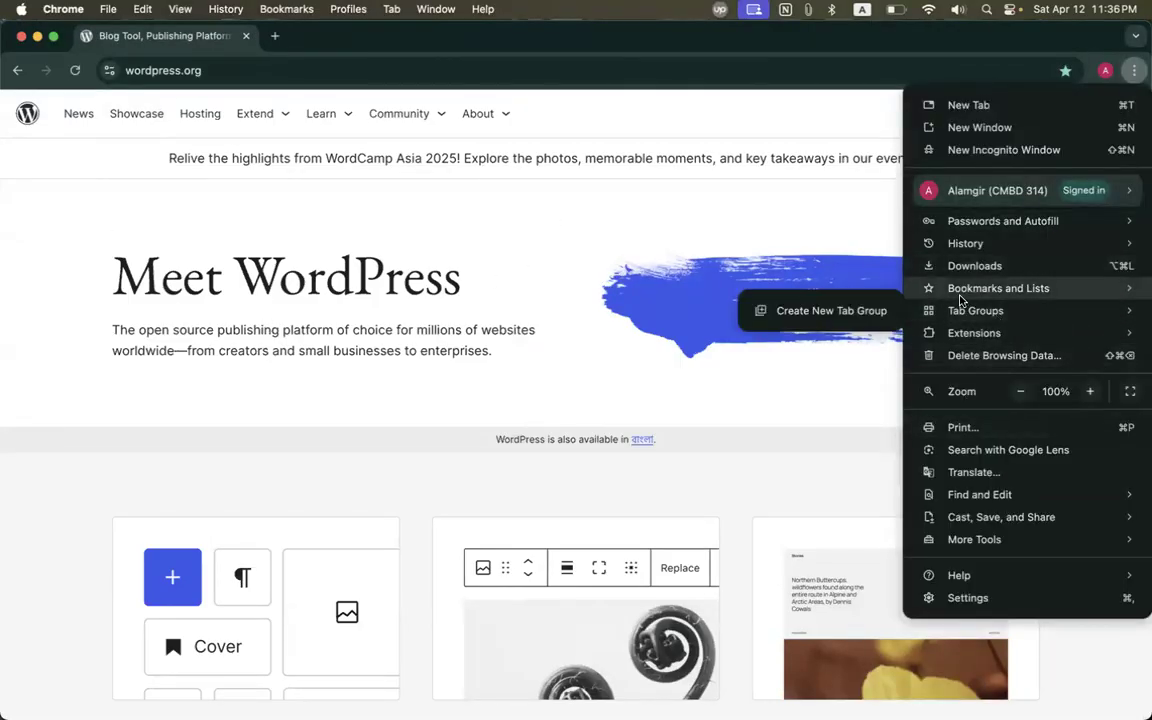
mouse_move(720, 490)
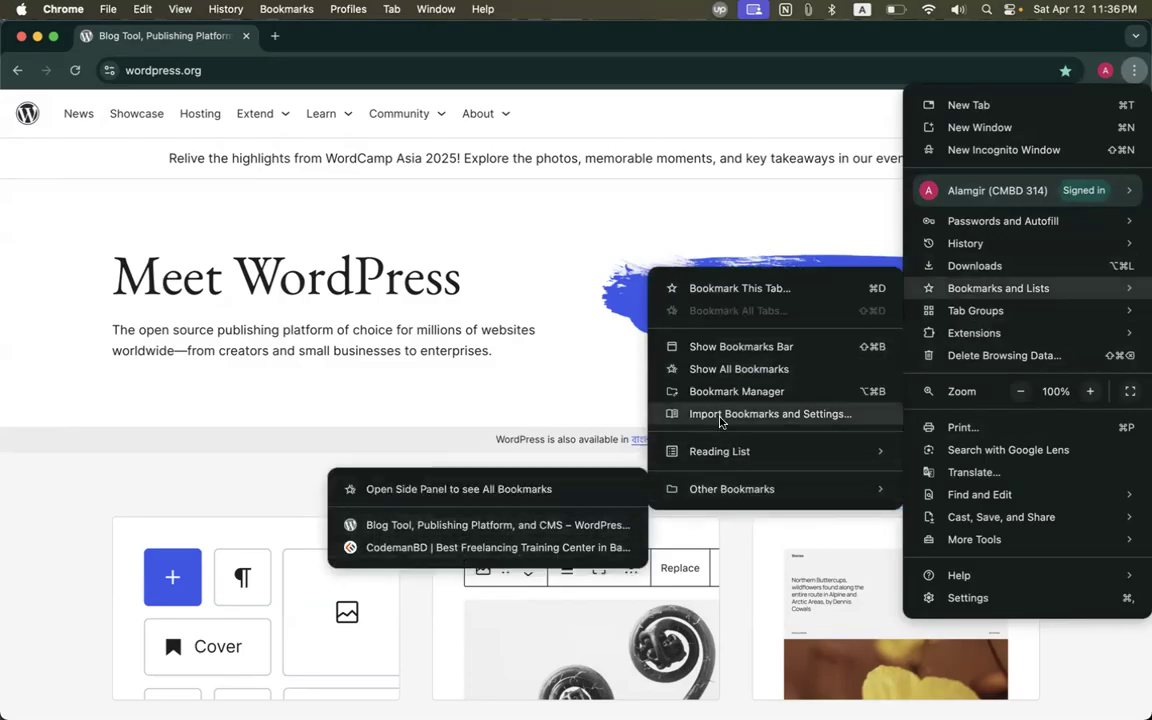
Show the bookmarks bar, place the WordPress and CodemanBD bookmarks on it, and open a new tab.
click(758, 350)
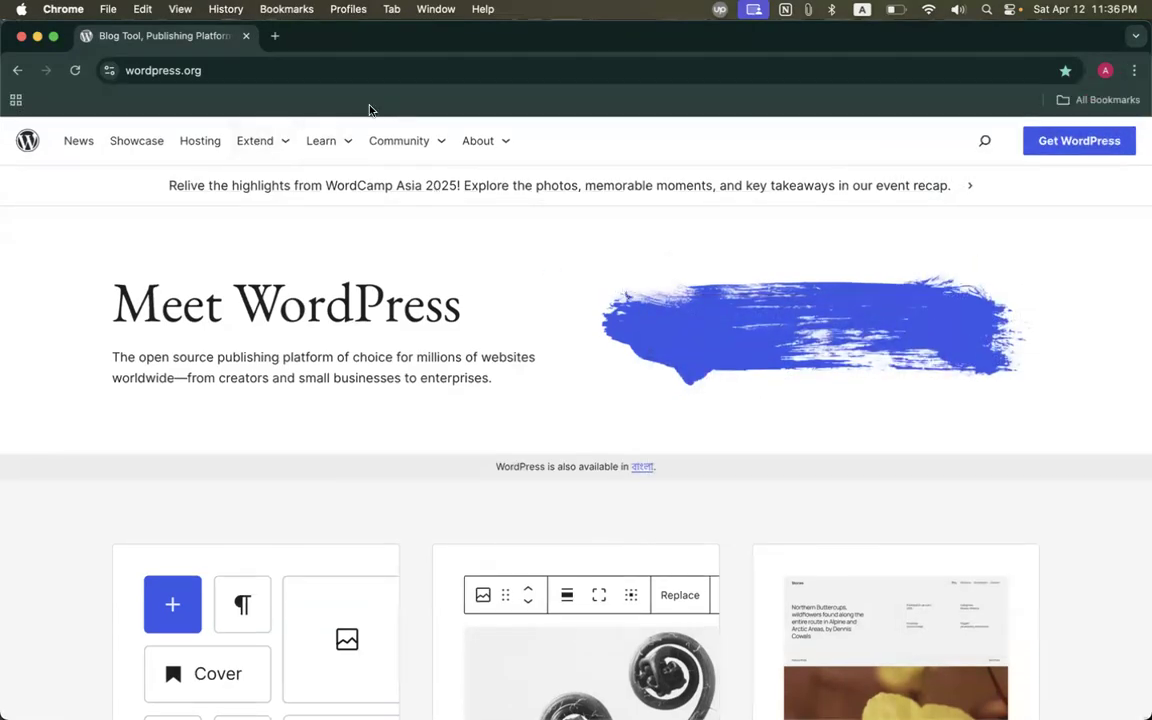
click(1100, 100)
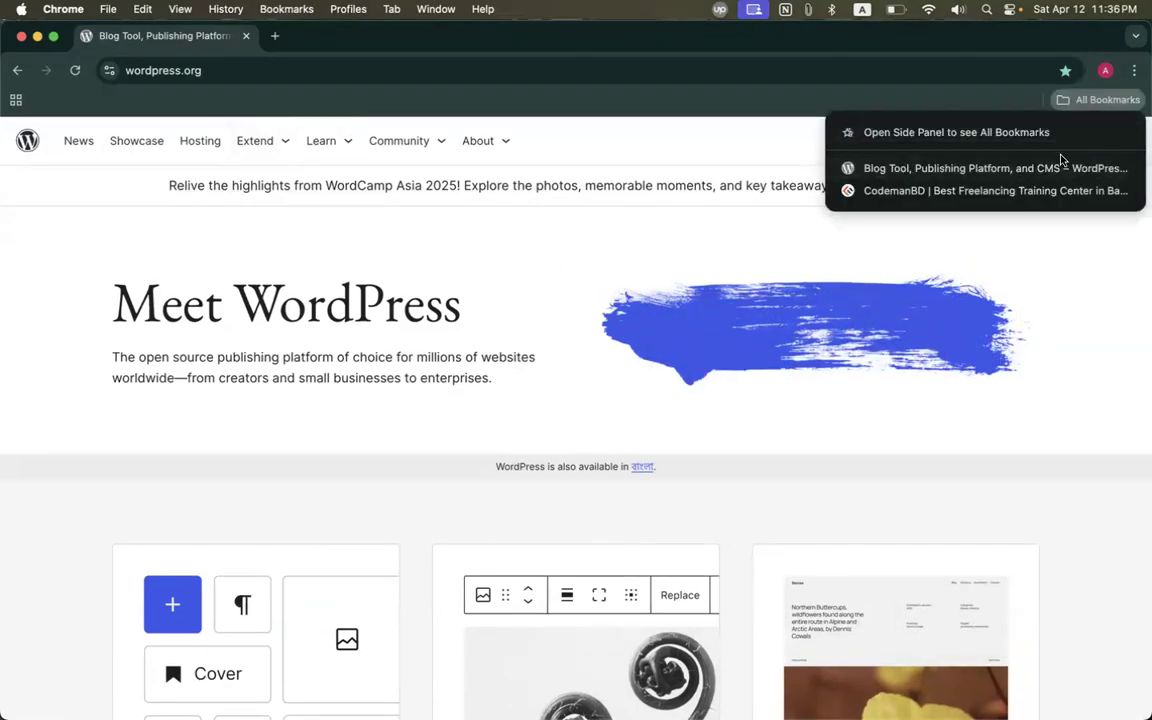
drag(903, 172, 112, 103)
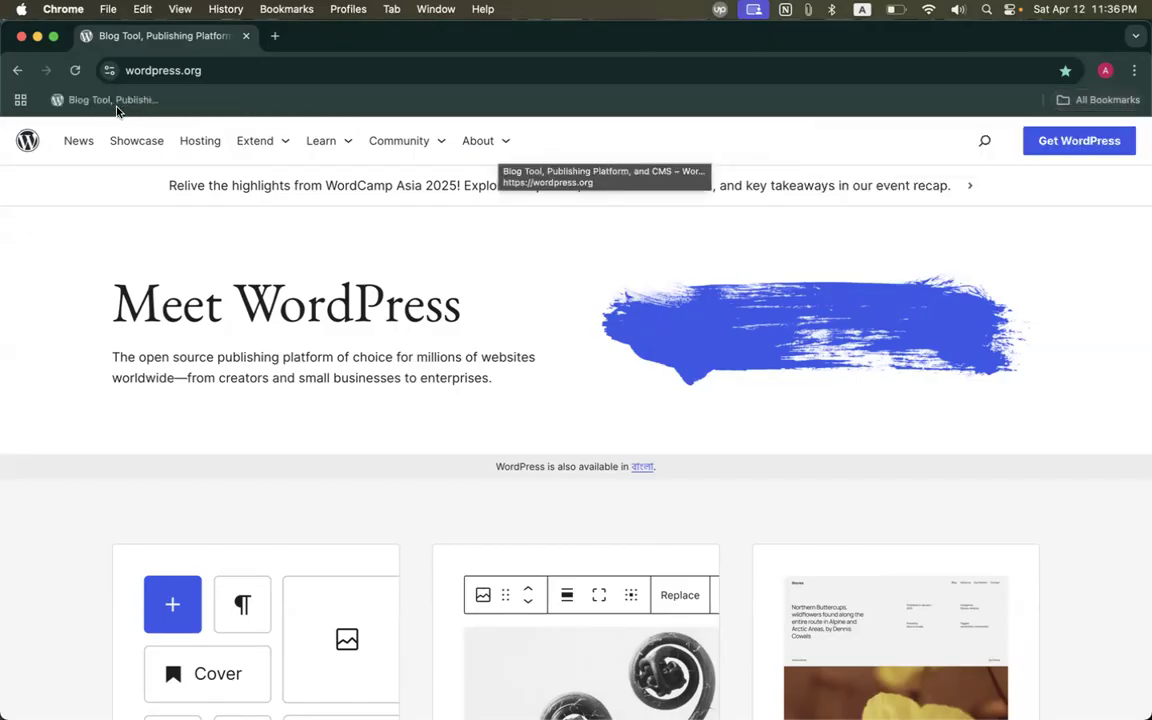
click(1100, 100)
drag(850, 168, 252, 105)
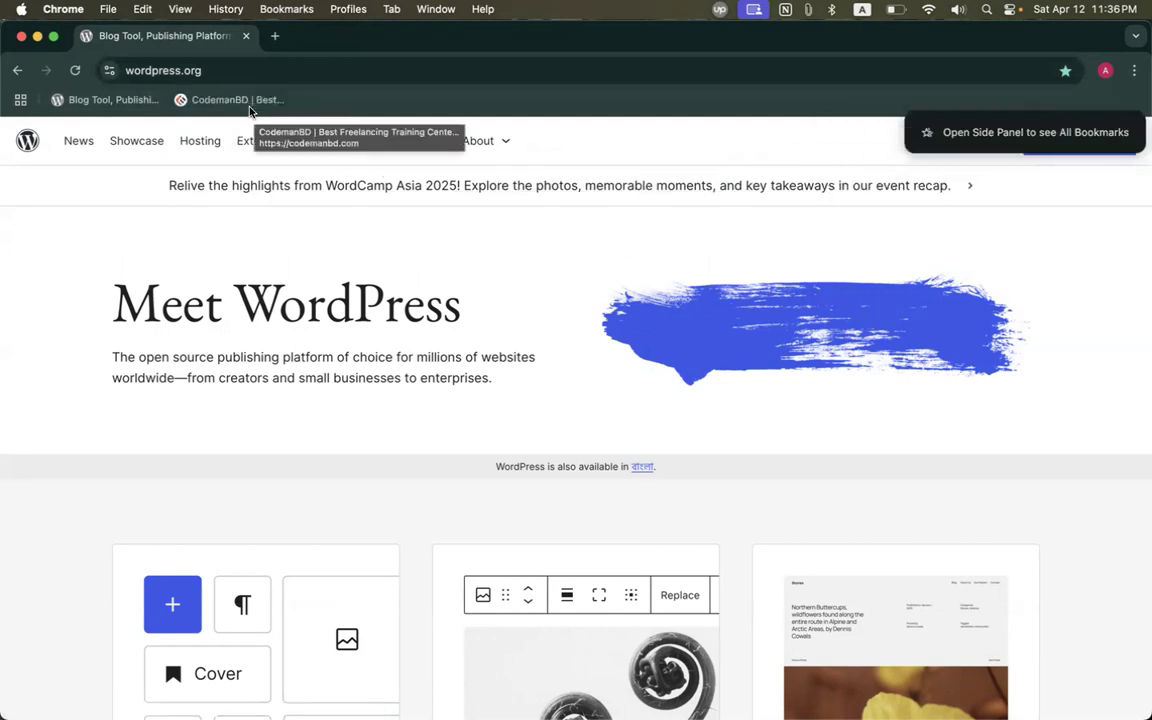
click(276, 38)
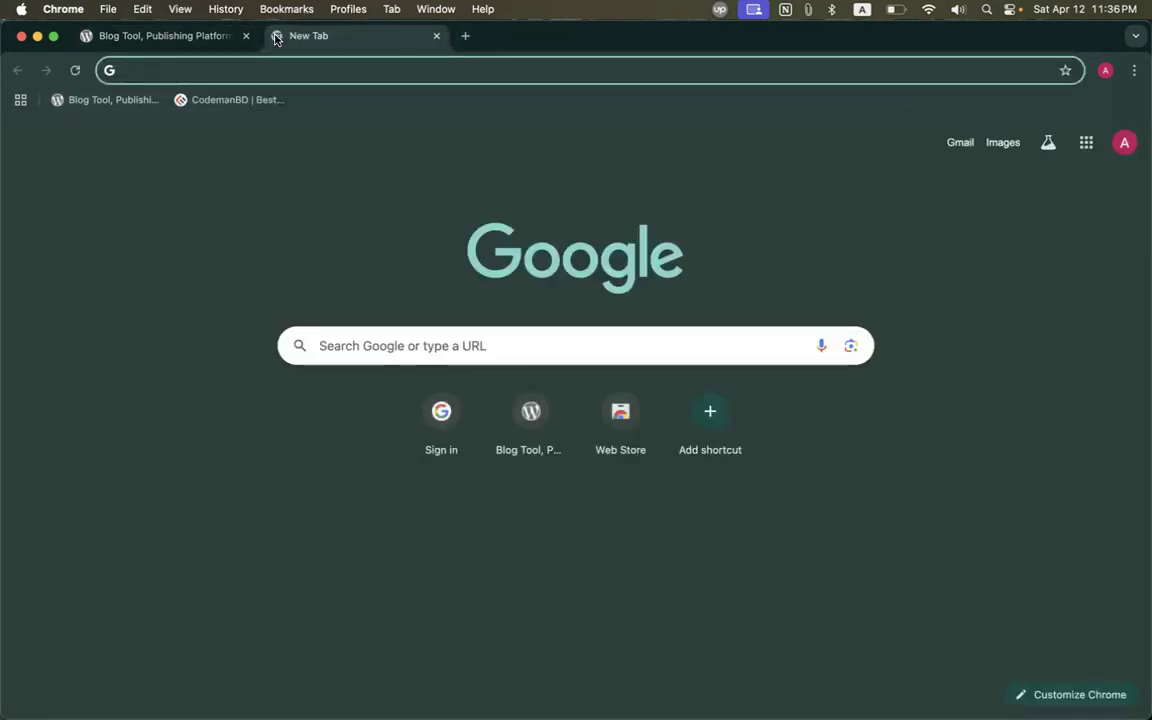
Go to fb.com to load the Facebook login page.
text(fb.com)
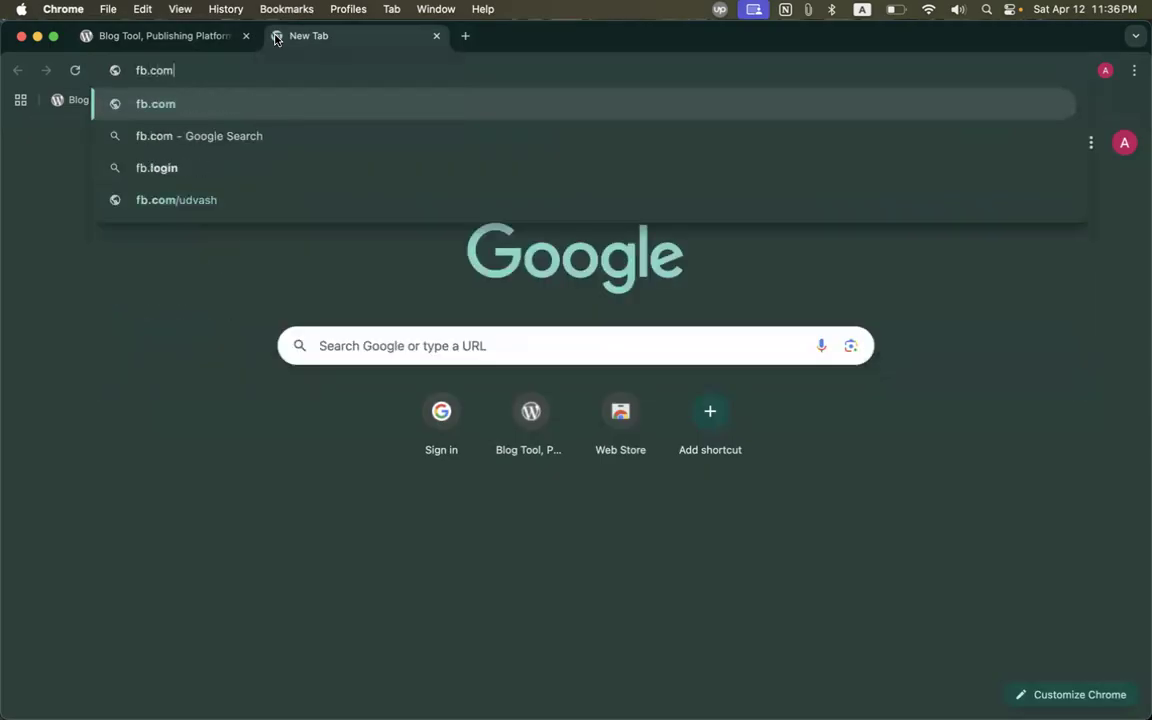
key(Return)
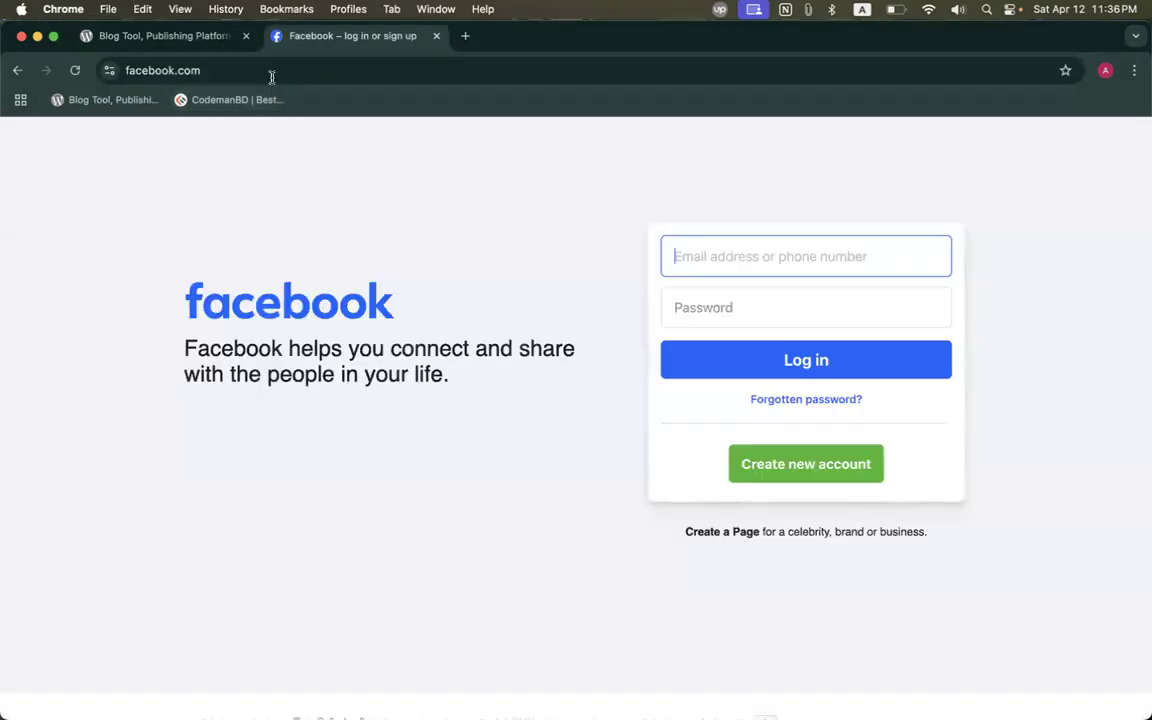
click(288, 70)
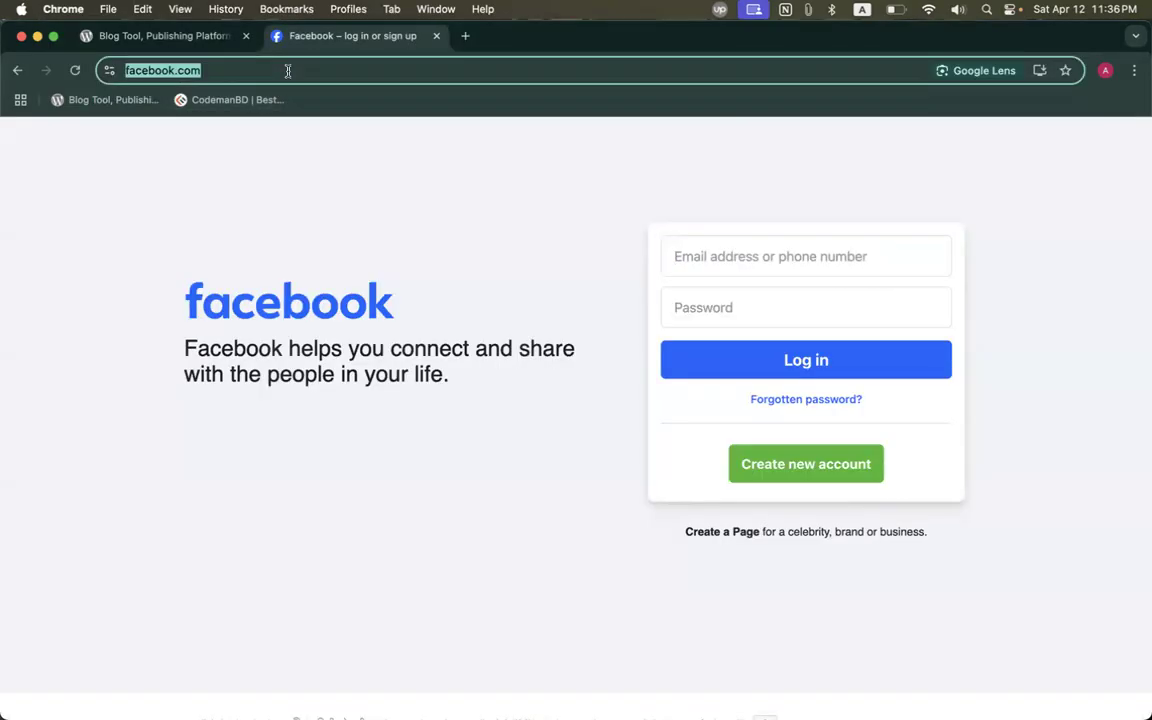
text(acebook)
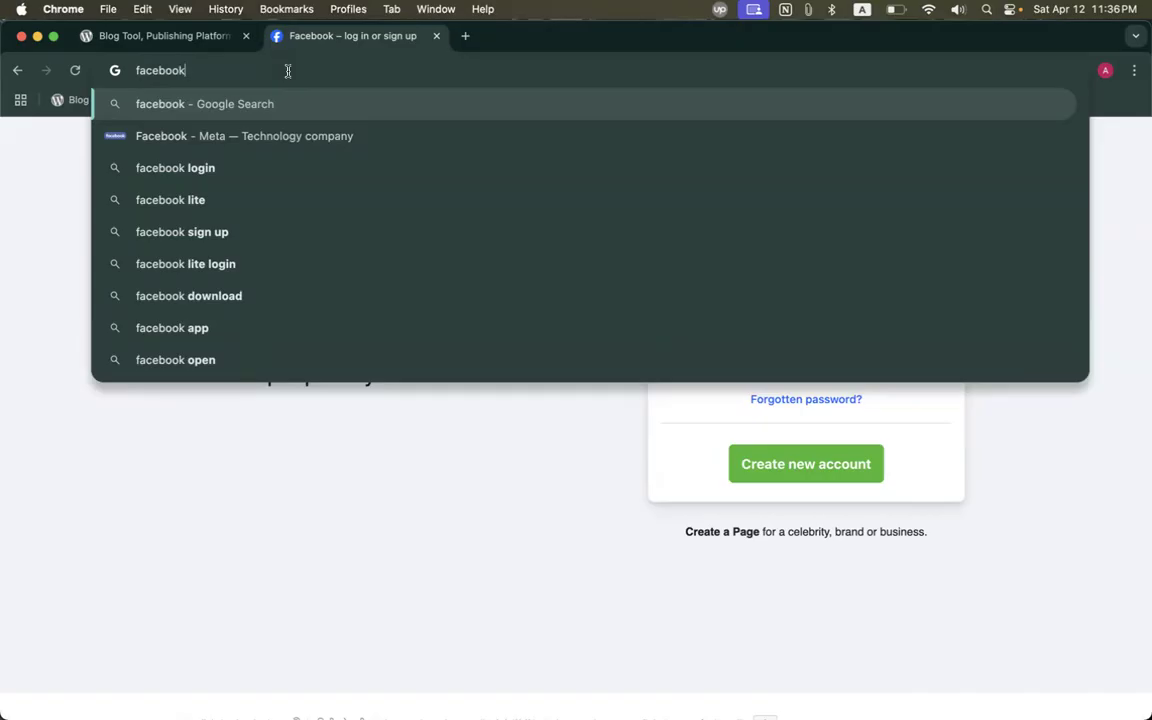
key(Escape)
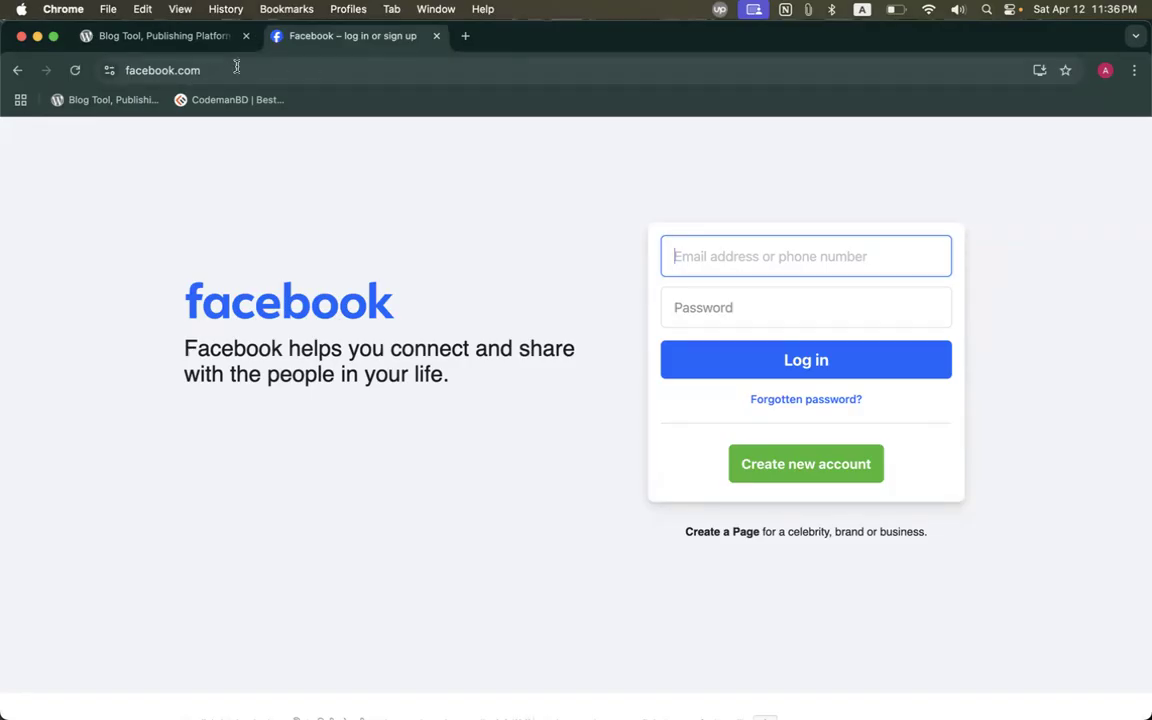
Drag the Facebook page address onto the bookmarks bar to bookmark it.
click(183, 72)
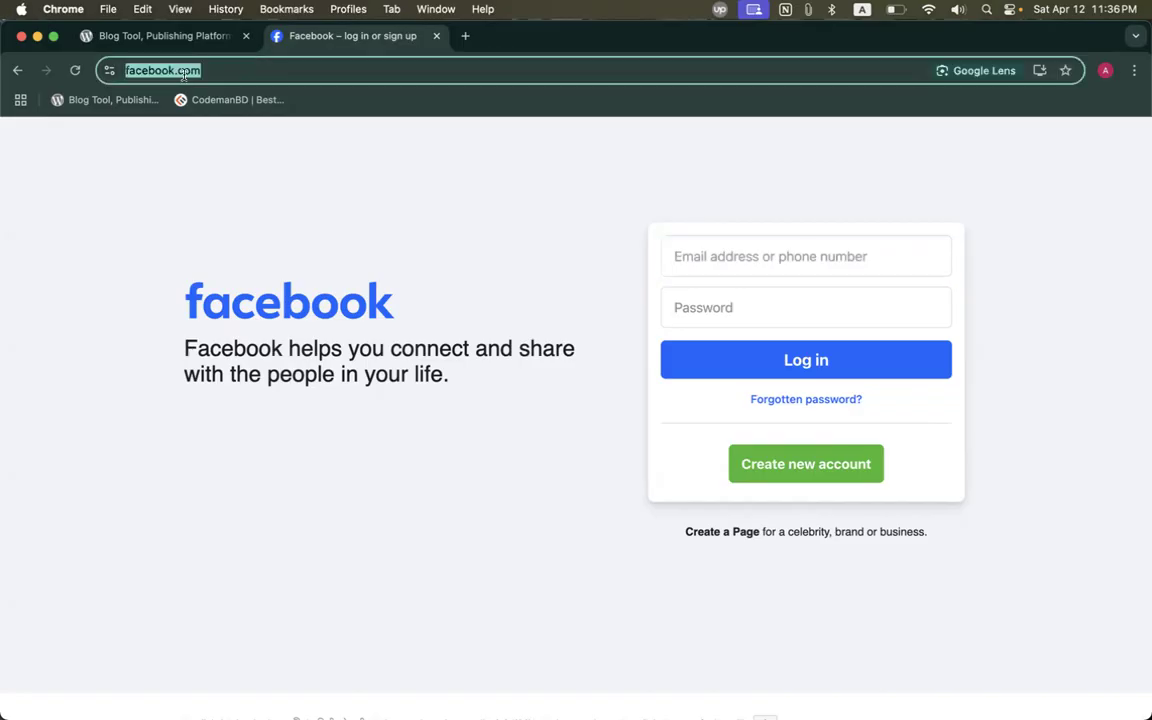
drag(172, 70, 328, 108)
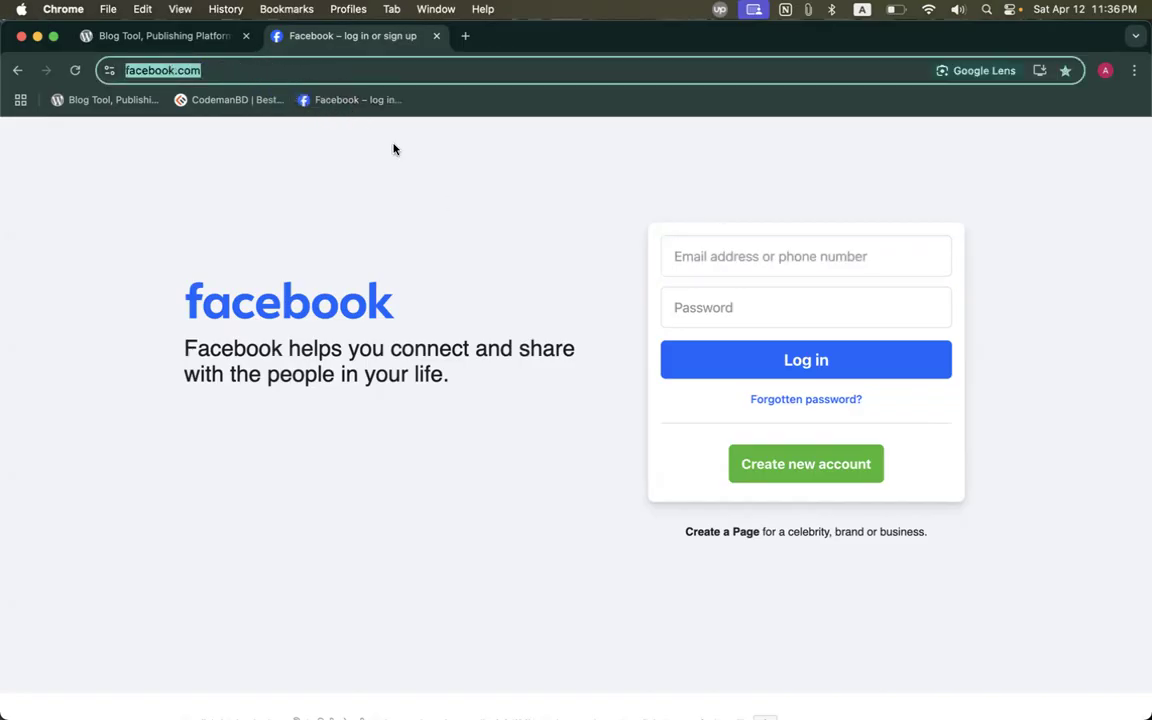
click(682, 414)
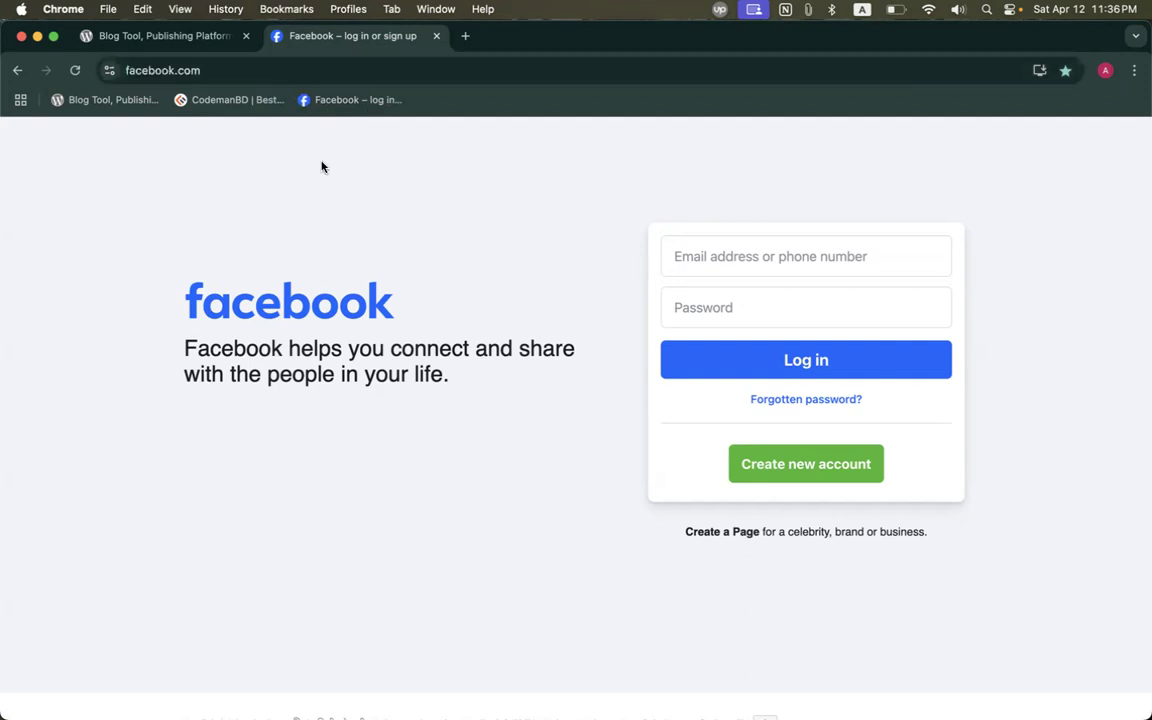
Create a 'Social' folder on the bookmarks bar and move the Facebook bookmark into it.
right_click(436, 105)
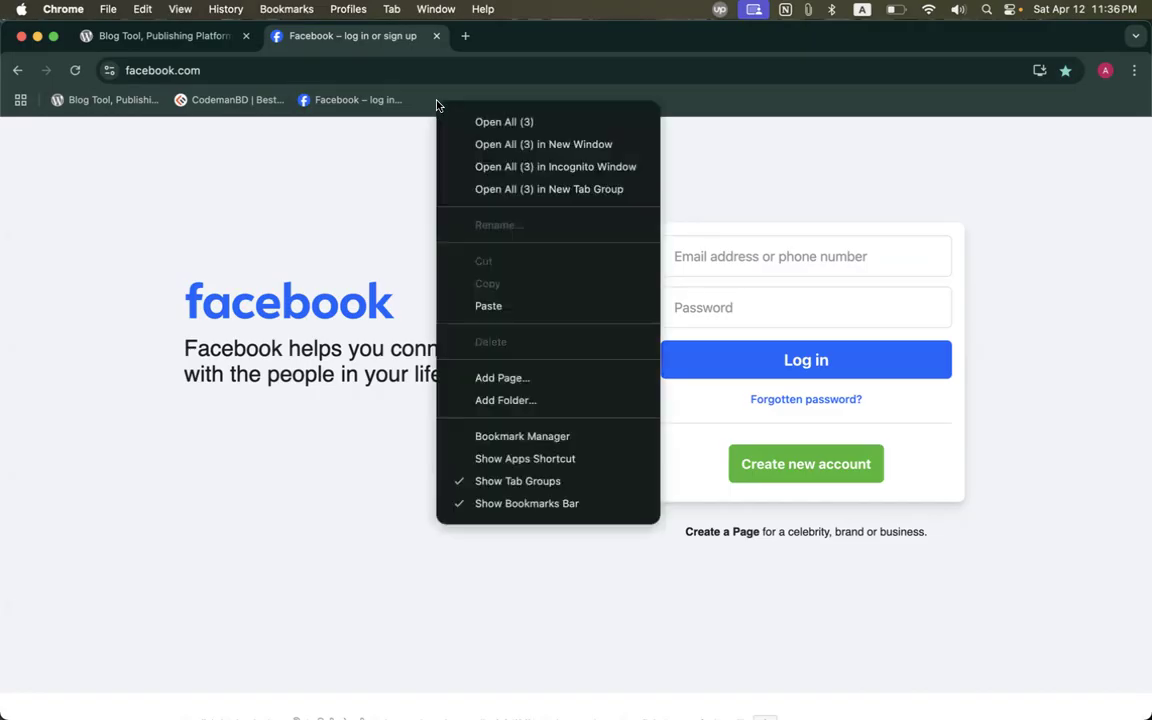
click(491, 402)
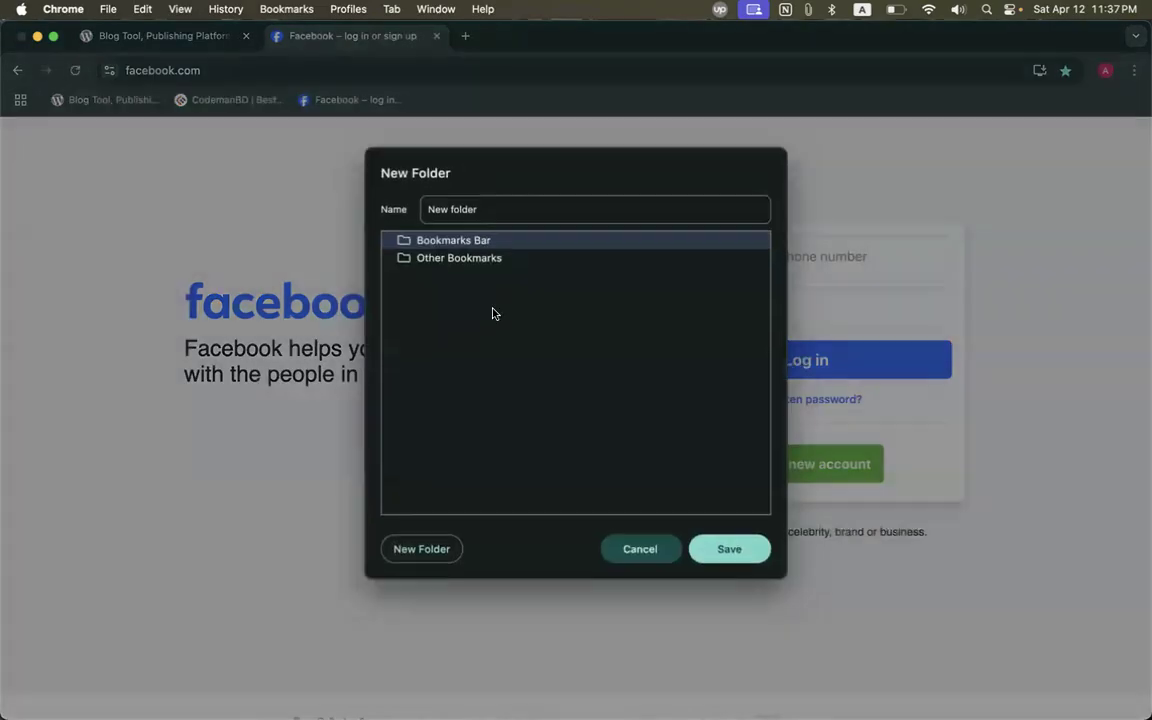
text(Social)
key(Return)
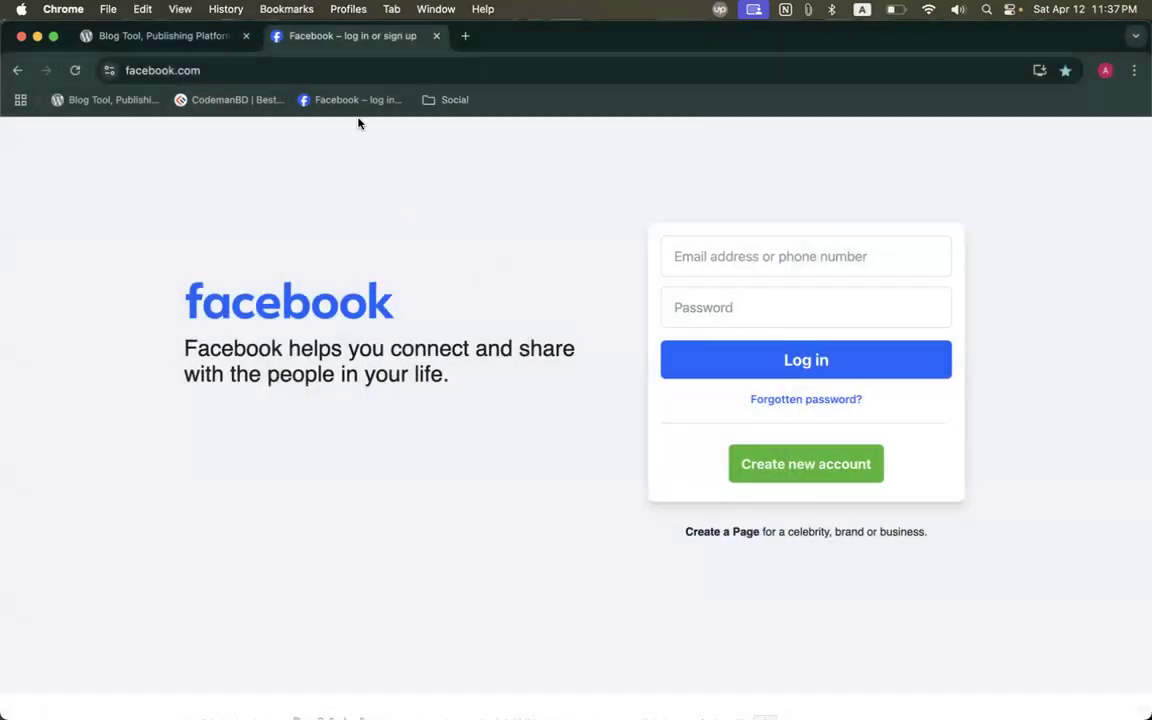
drag(350, 99, 437, 100)
Search Google for twitter, open x.com, and bookmark it into the Social folder.
click(386, 72)
text(twitter)
key(Return)
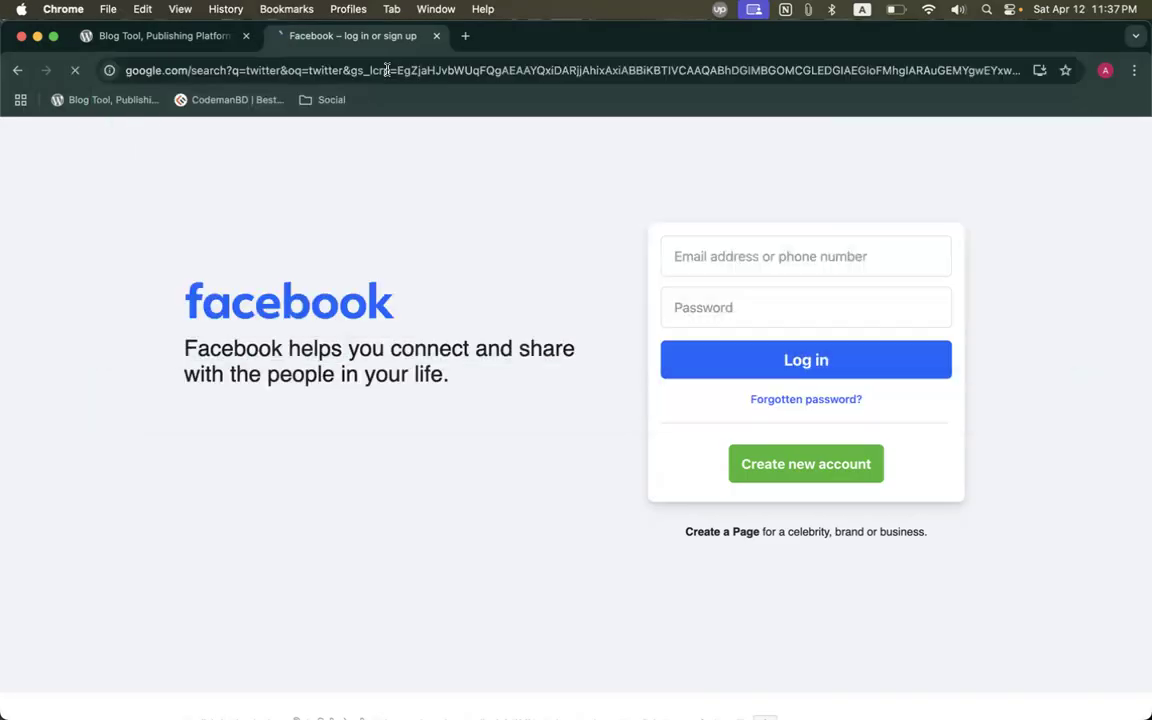
click(236, 291)
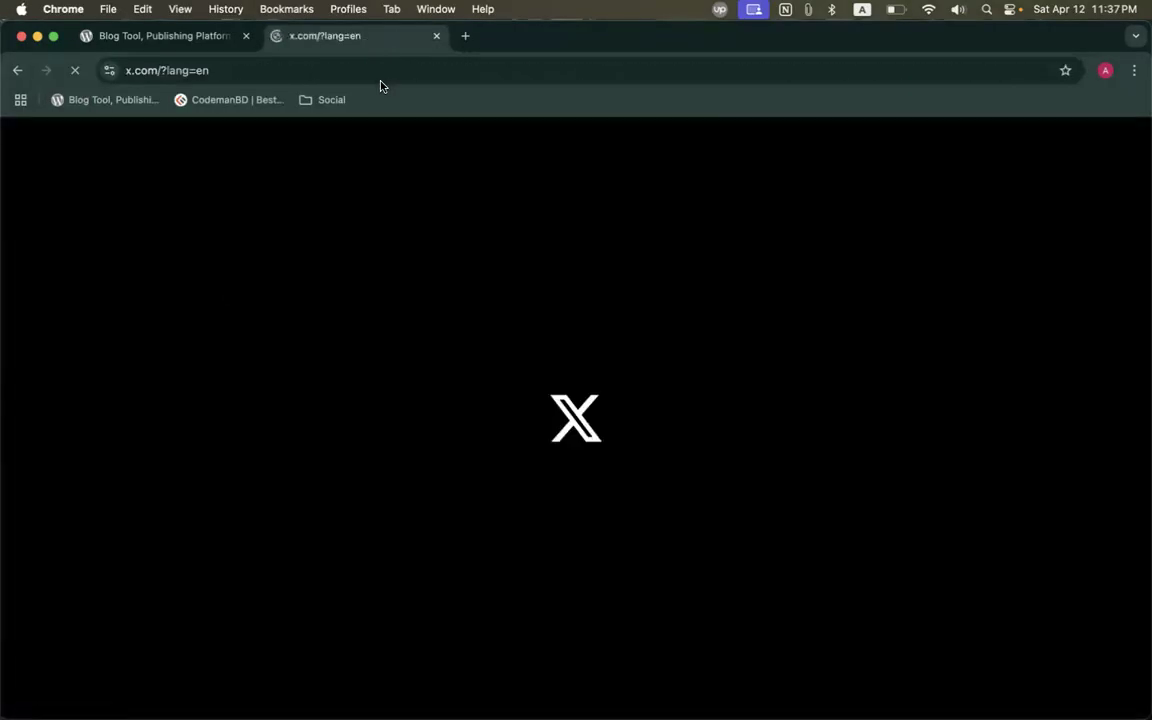
click(185, 72)
drag(185, 72, 310, 108)
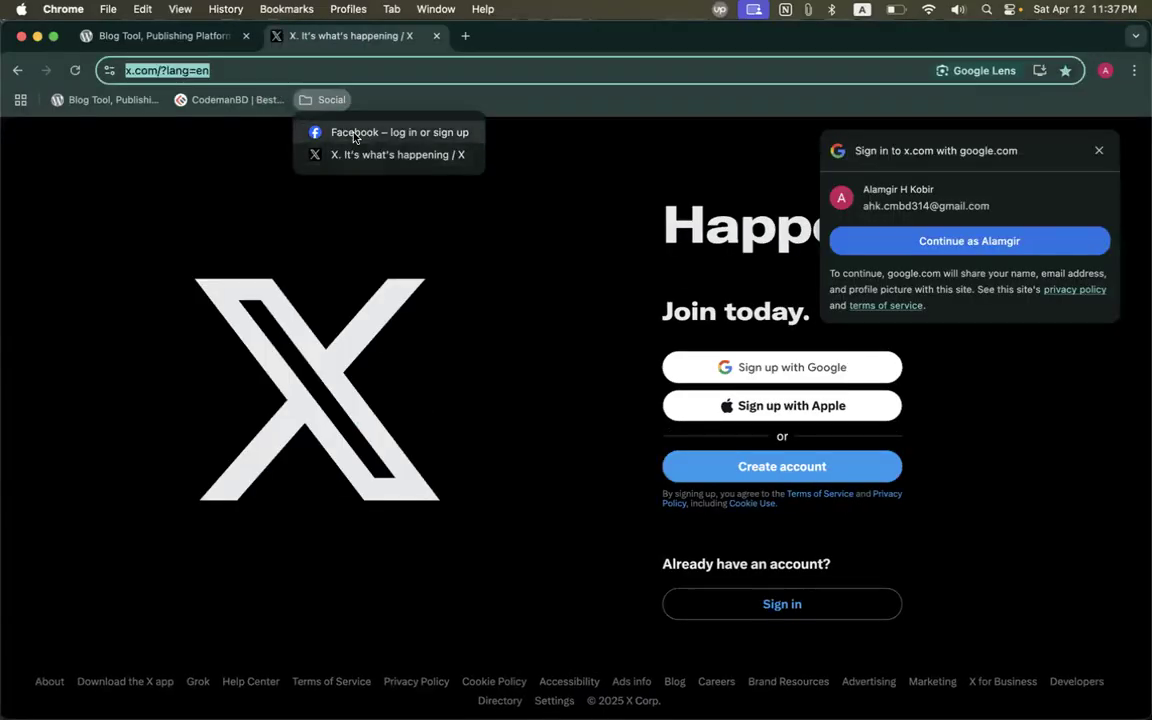
Delete the Social folder from the bookmarks bar and dismiss X's Google sign-in prompt.
click(404, 86)
right_click(314, 101)
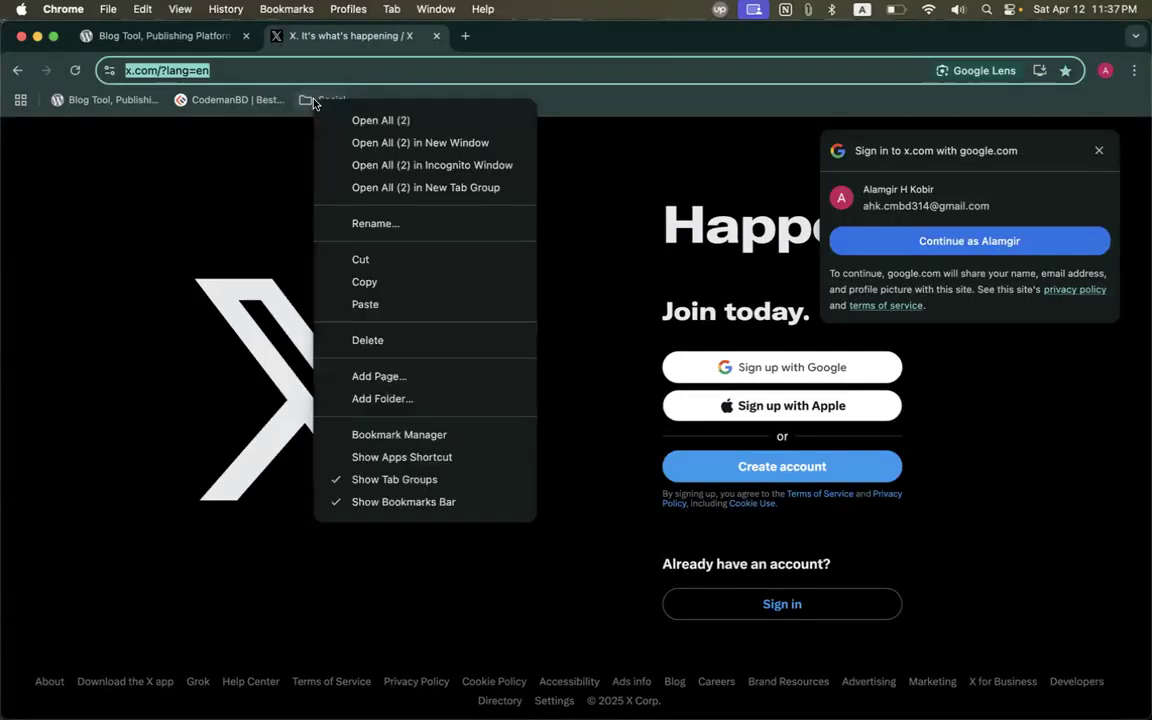
click(368, 341)
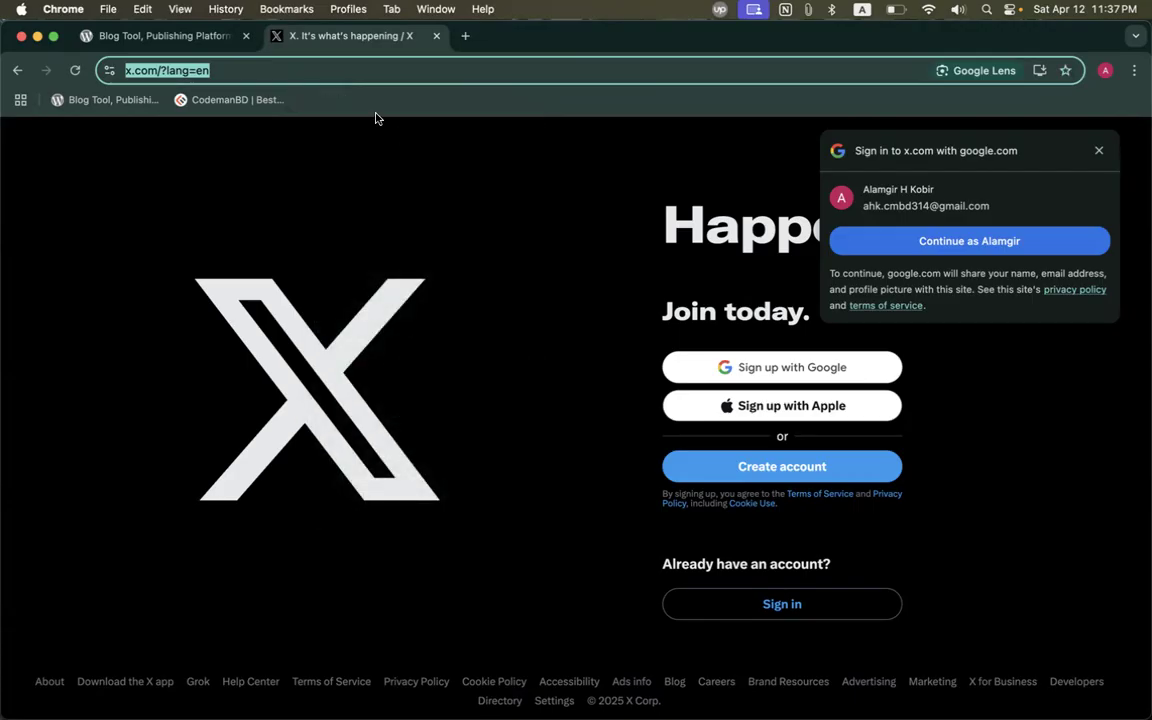
click(424, 437)
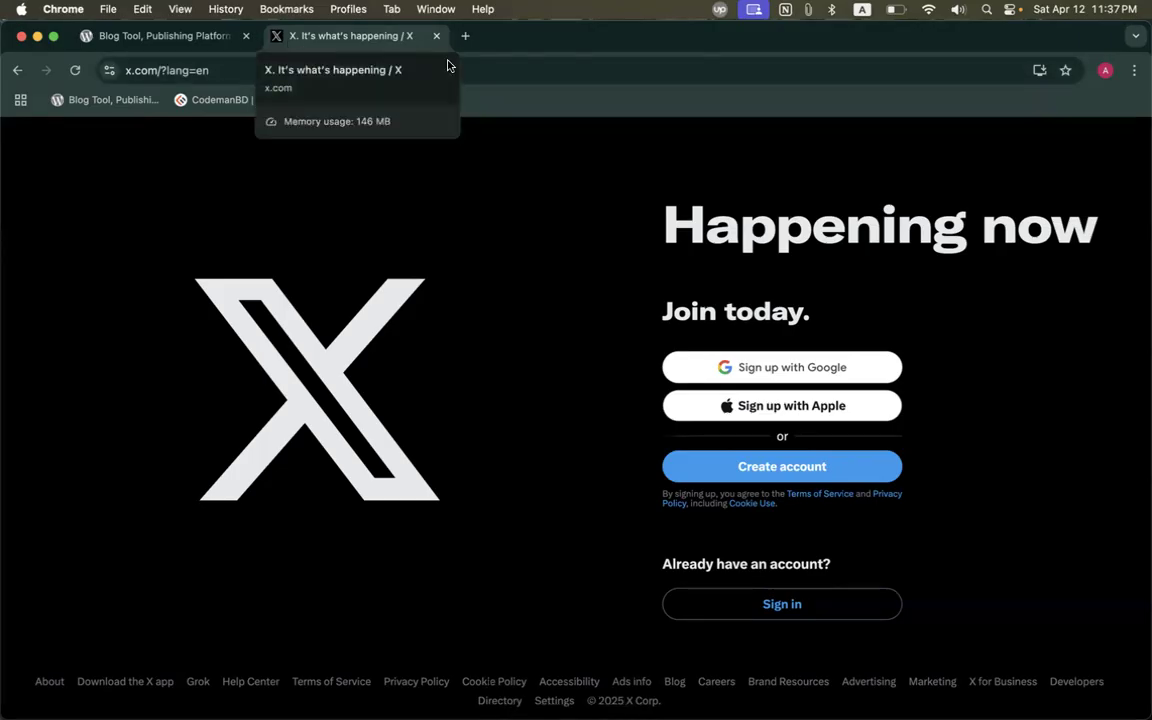
Find the Chrome Web Store through Google and browse down its Discover page.
click(262, 62)
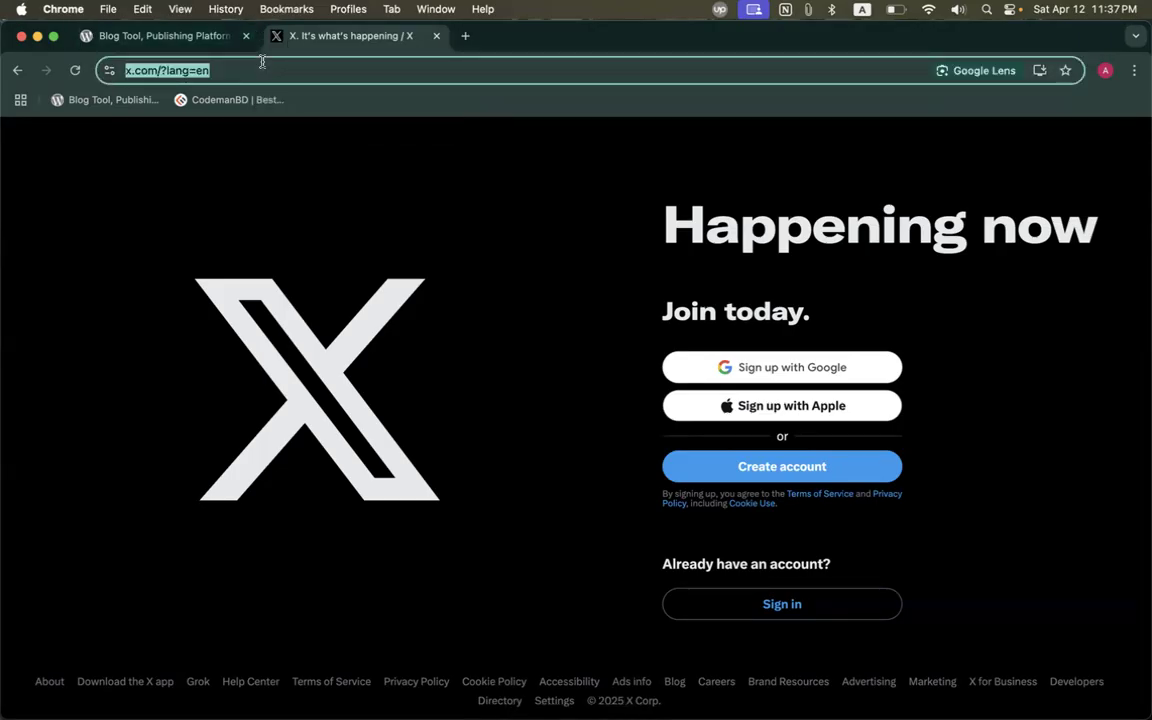
text(cr)
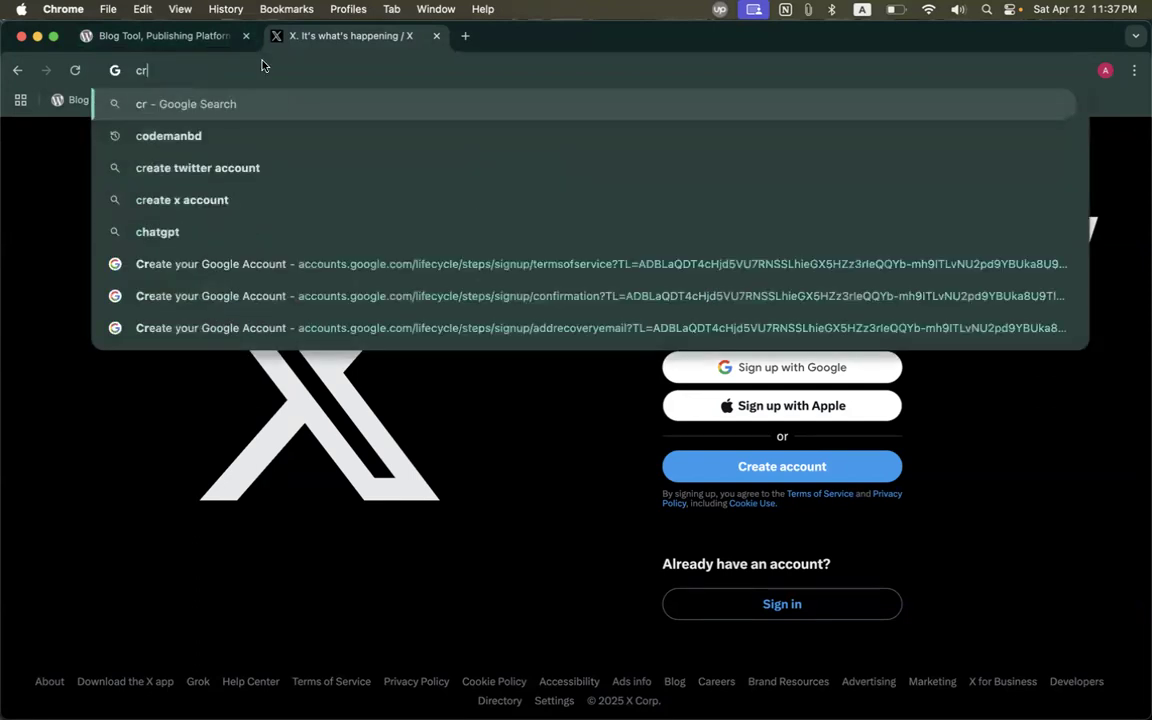
text(ome we)
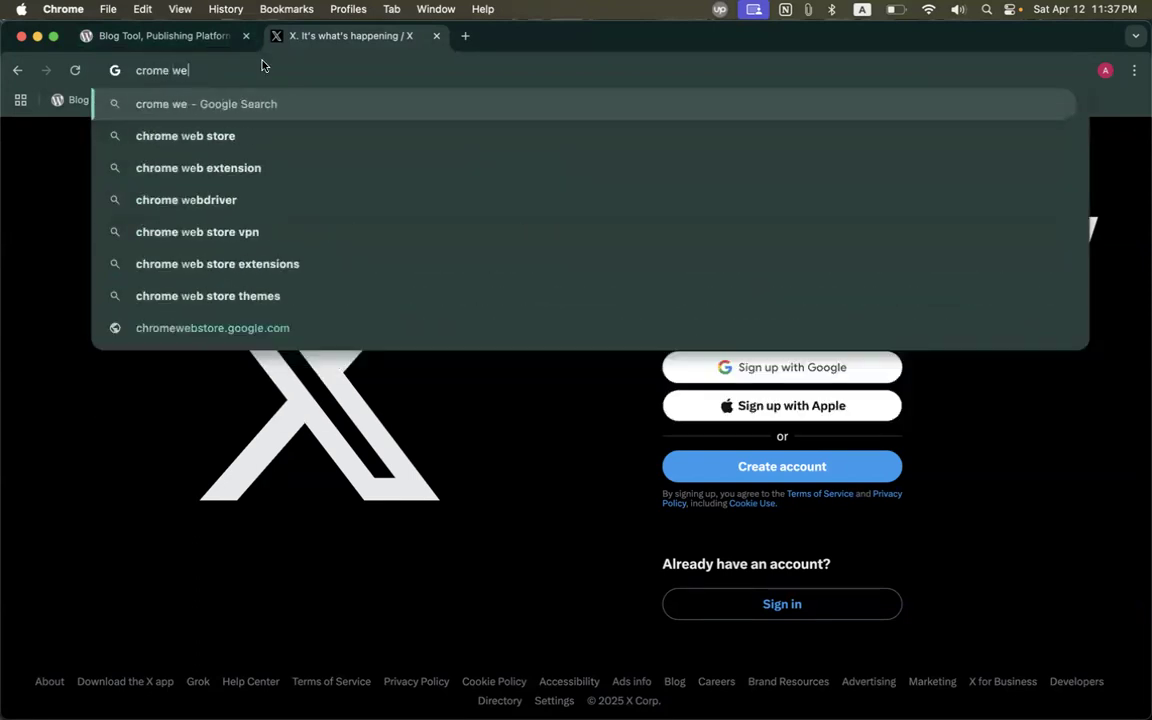
text(b store)
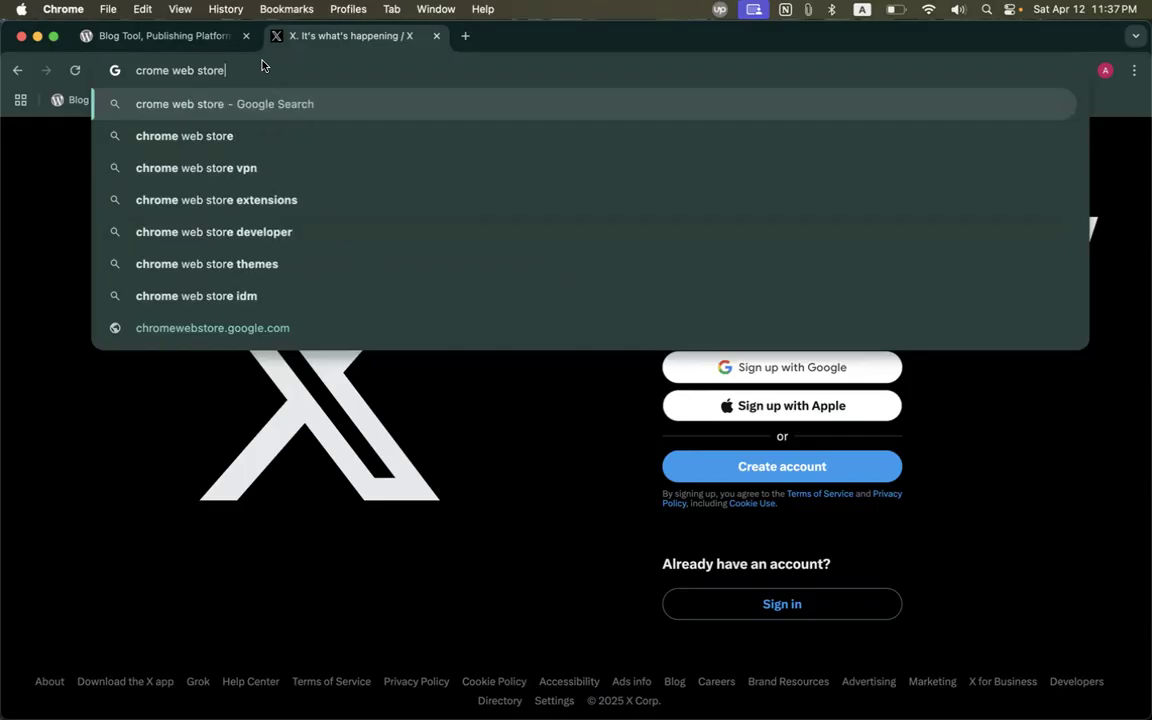
key(Return)
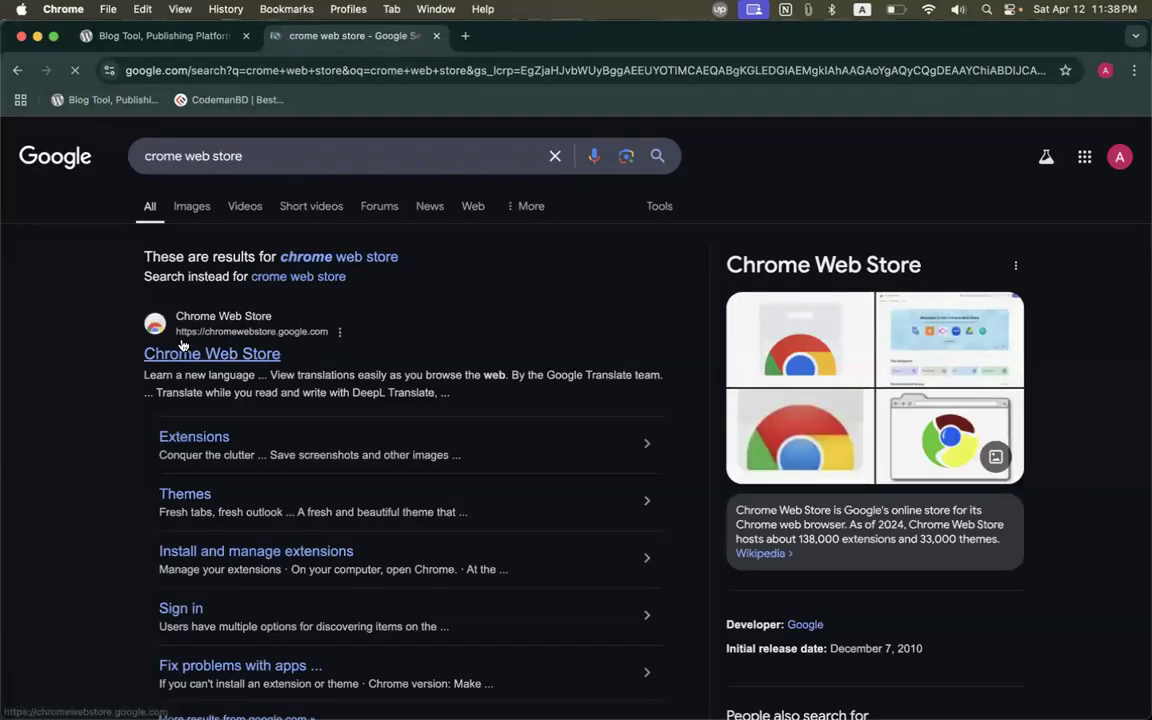
click(211, 357)
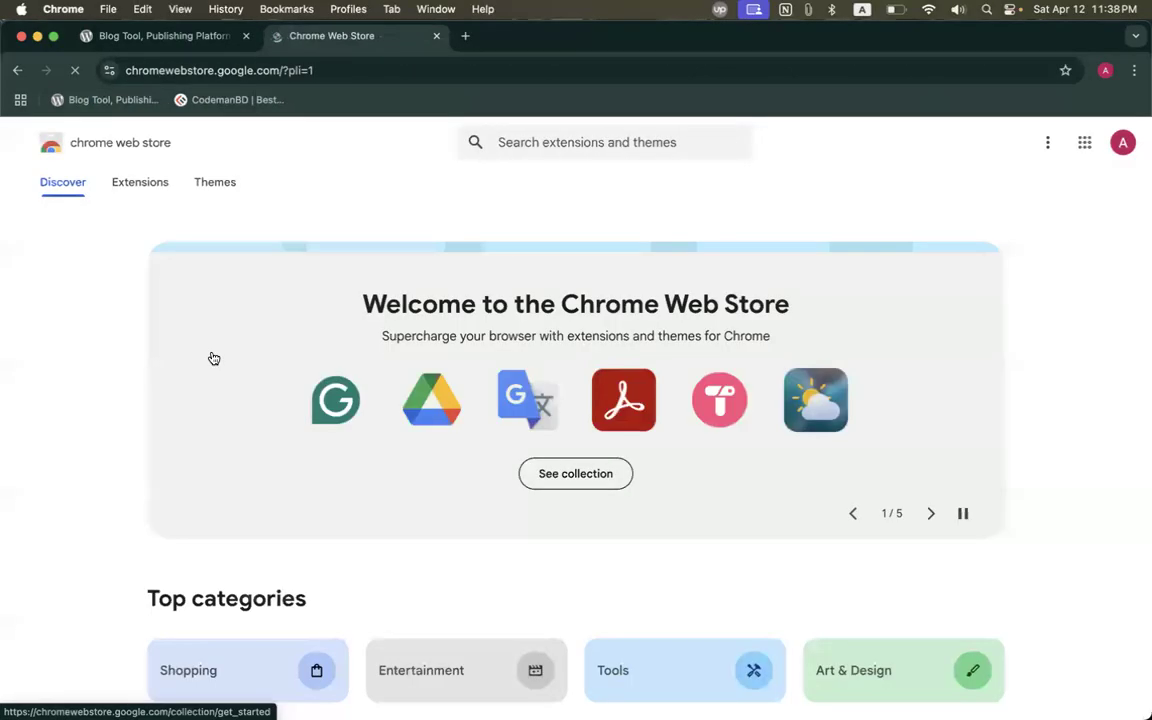
scroll(499, 348, down, 10)
scroll(499, 348, down, 8)
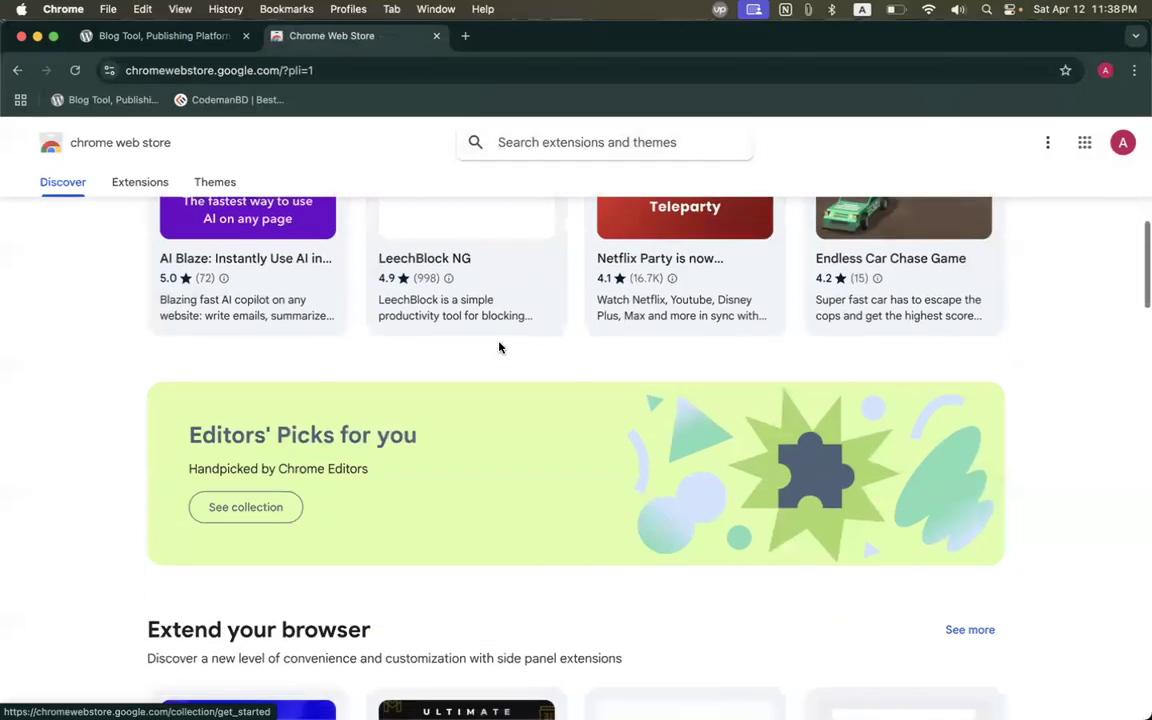
scroll(499, 346, down, 15)
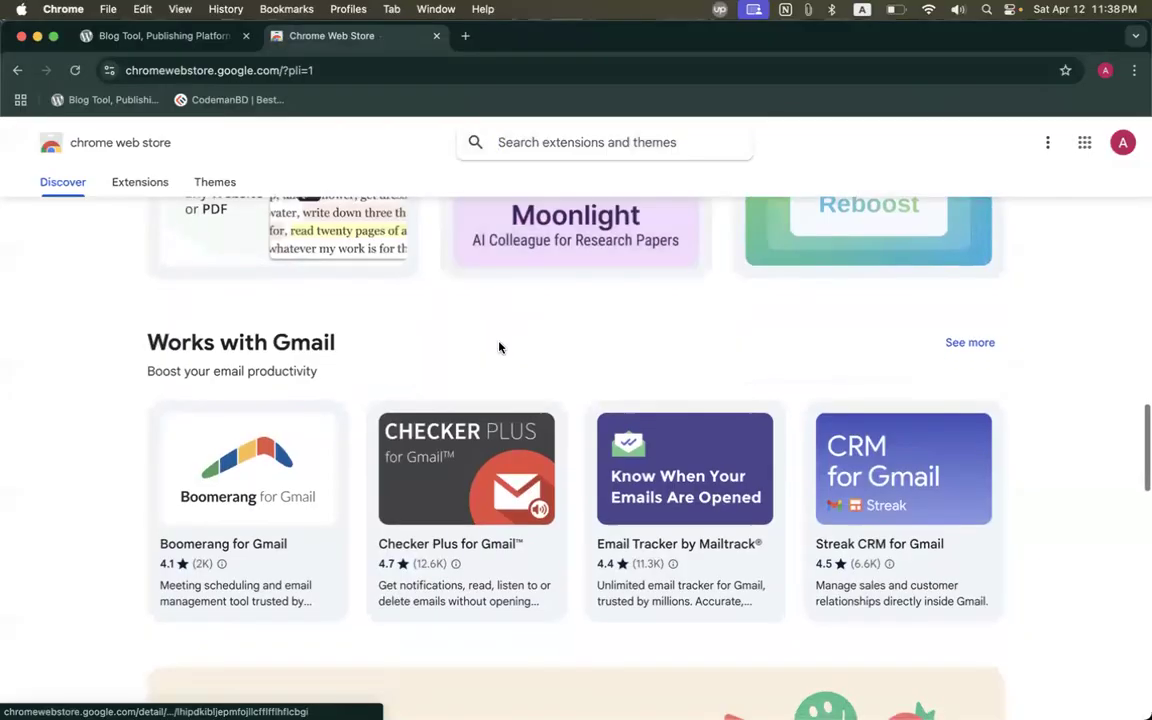
scroll(500, 347, down, 5)
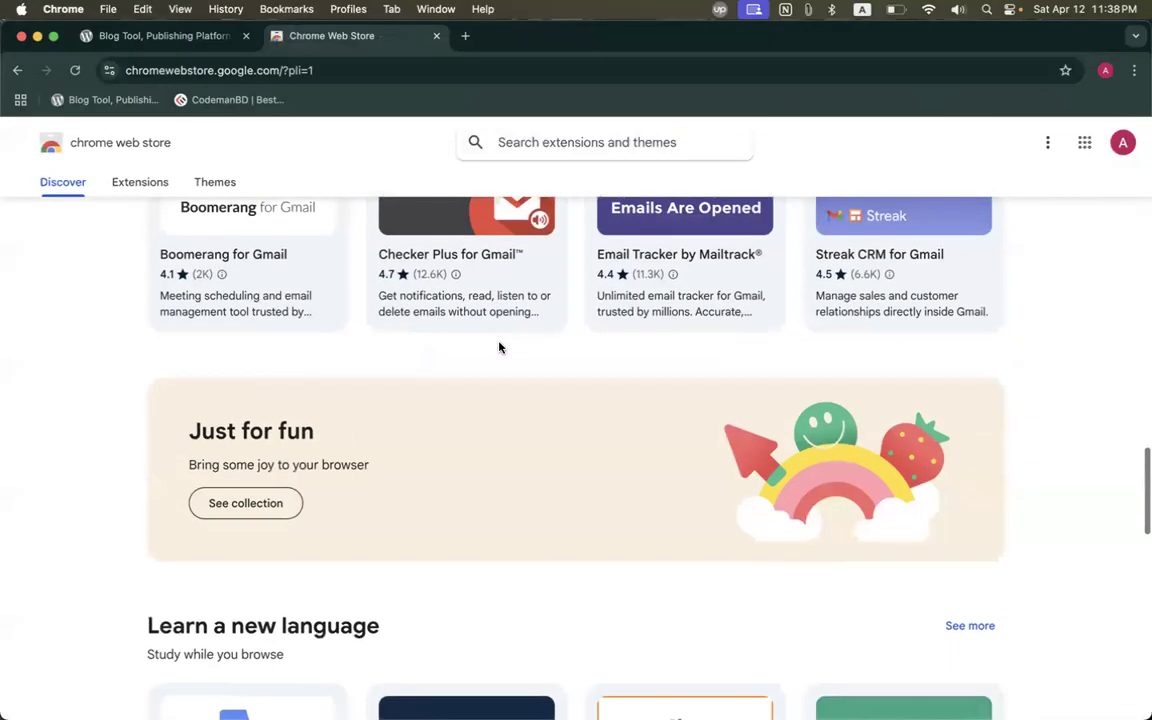
scroll(499, 347, down, 3)
scroll(499, 347, down, 8)
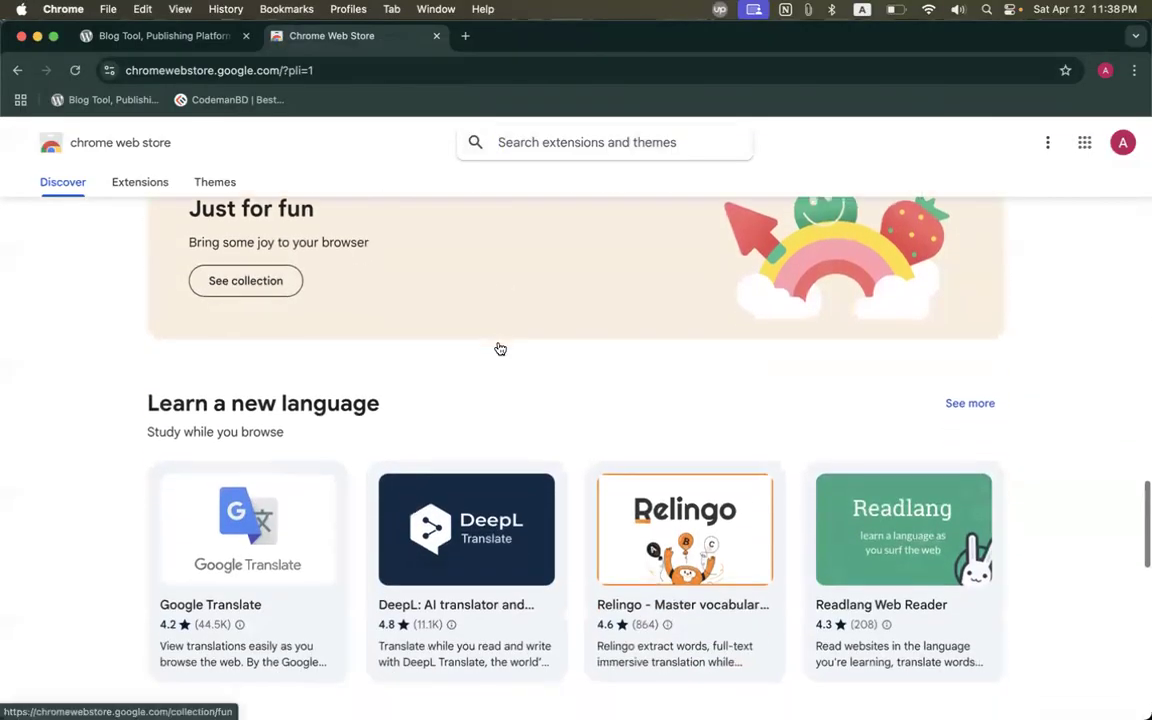
scroll(499, 347, down, 14)
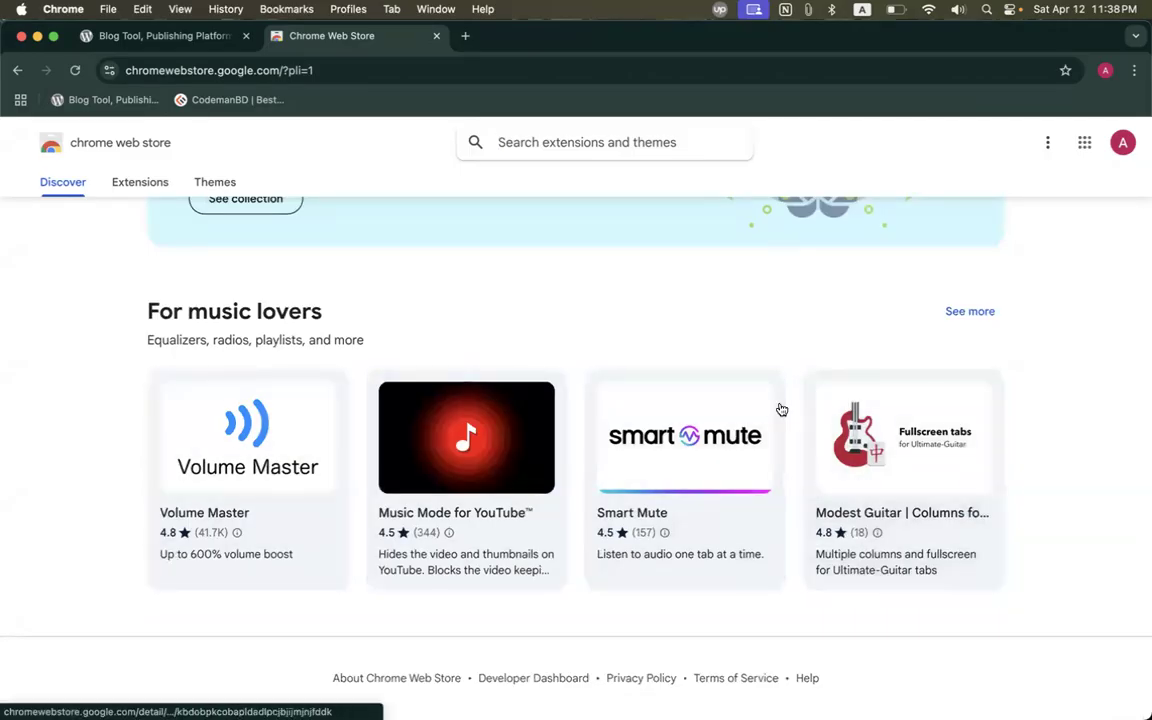
scroll(780, 408, up, 20)
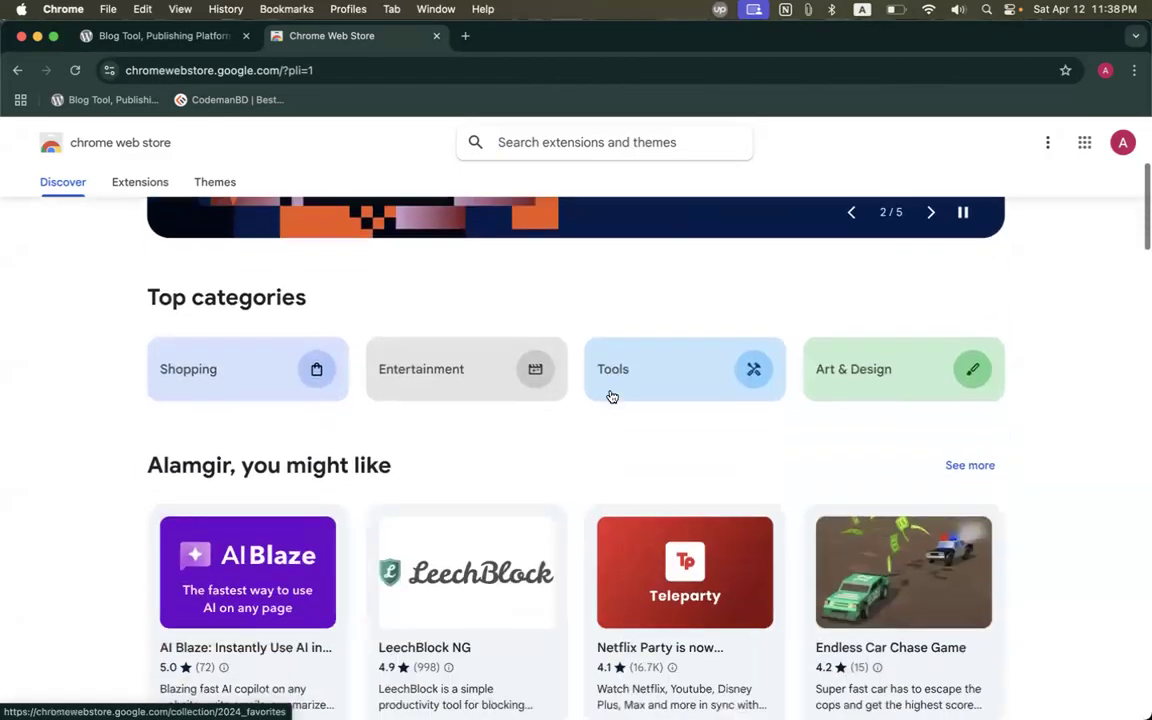
scroll(612, 397, down, 4)
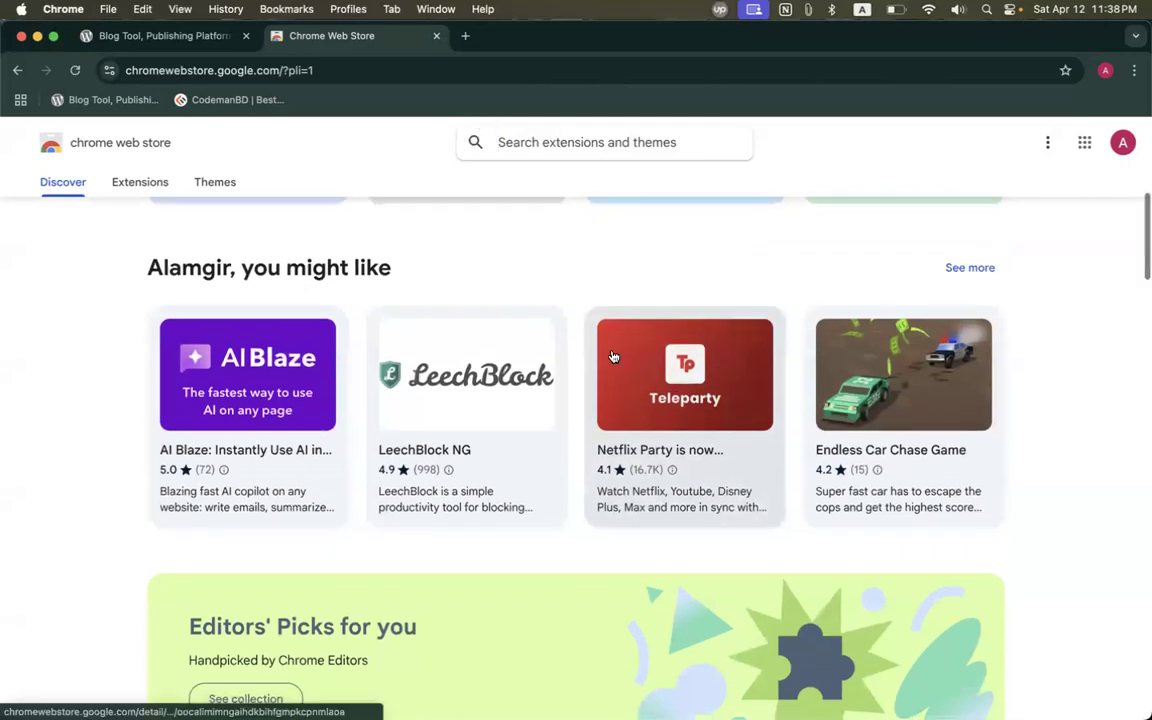
scroll(610, 357, down, 6)
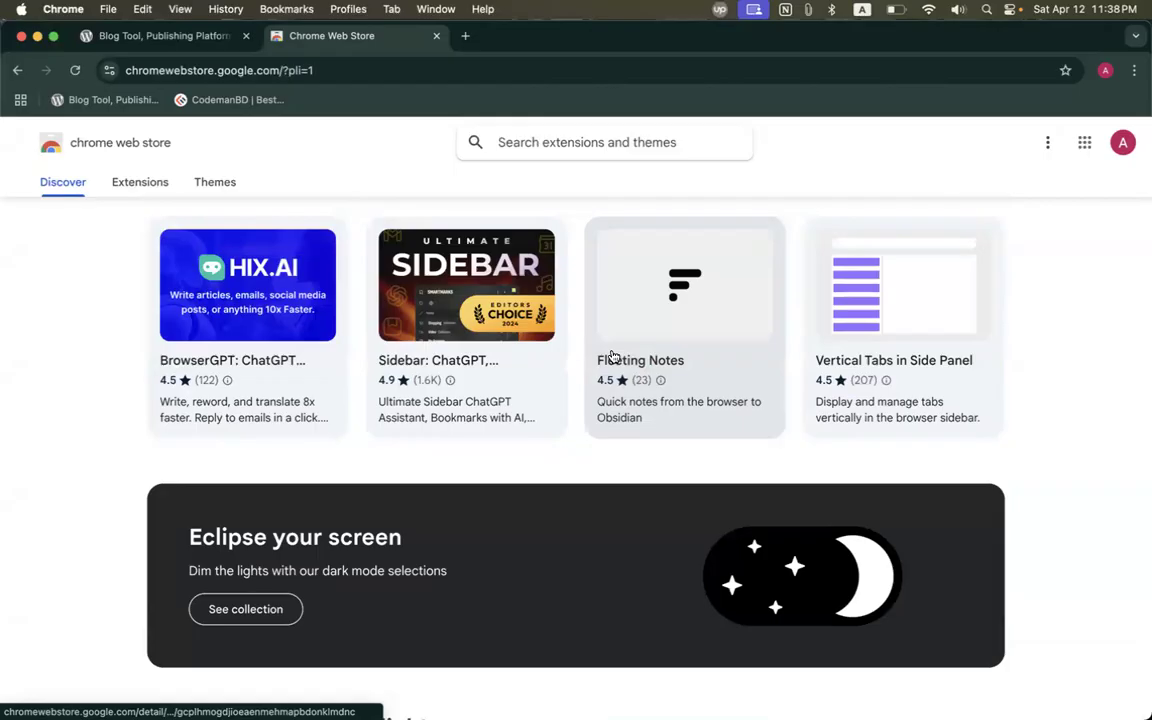
scroll(612, 357, down, 10)
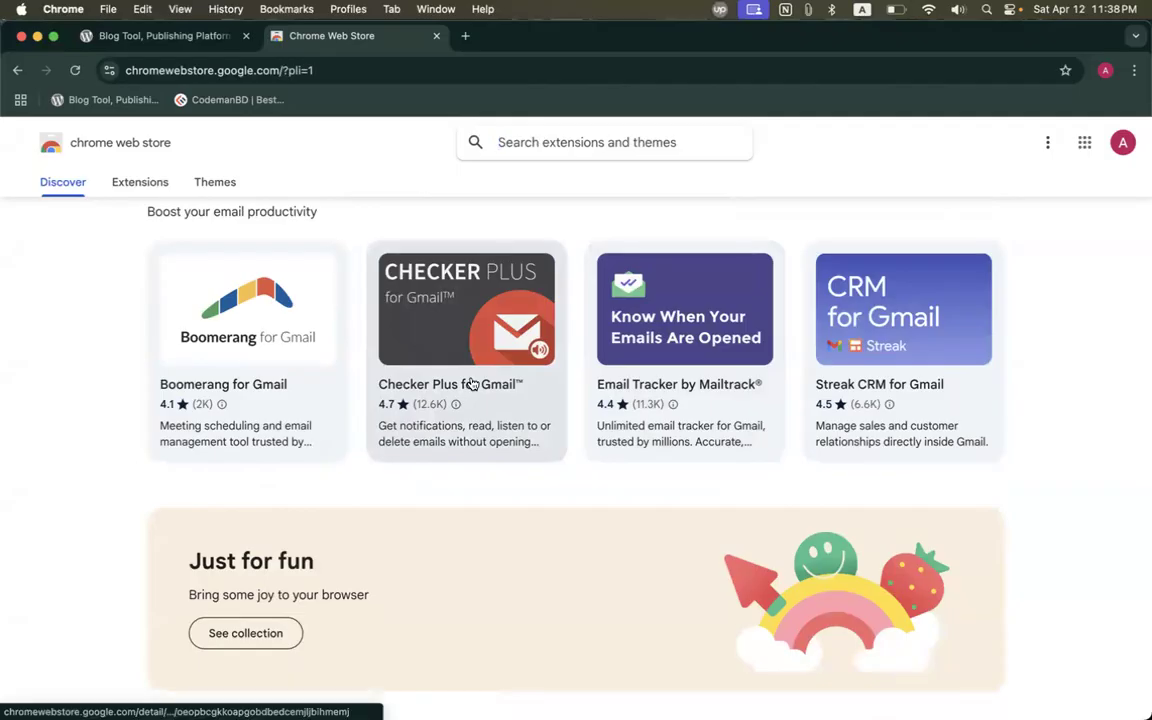
scroll(389, 396, down, 1)
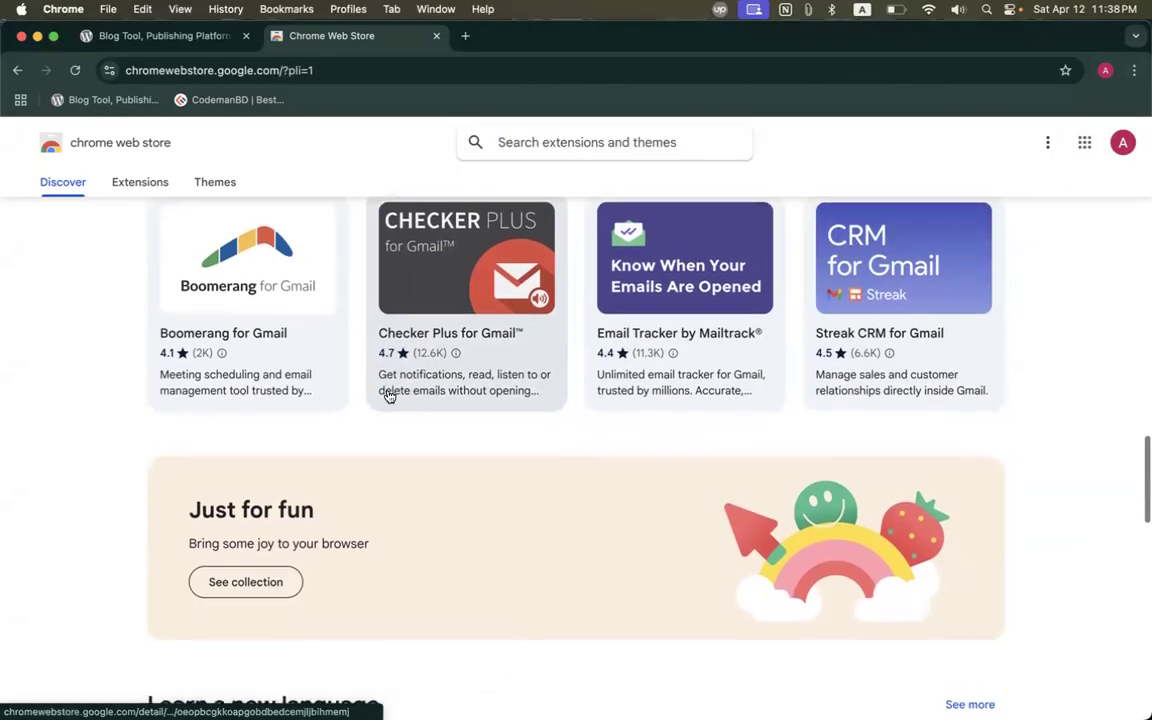
scroll(389, 396, down, 5)
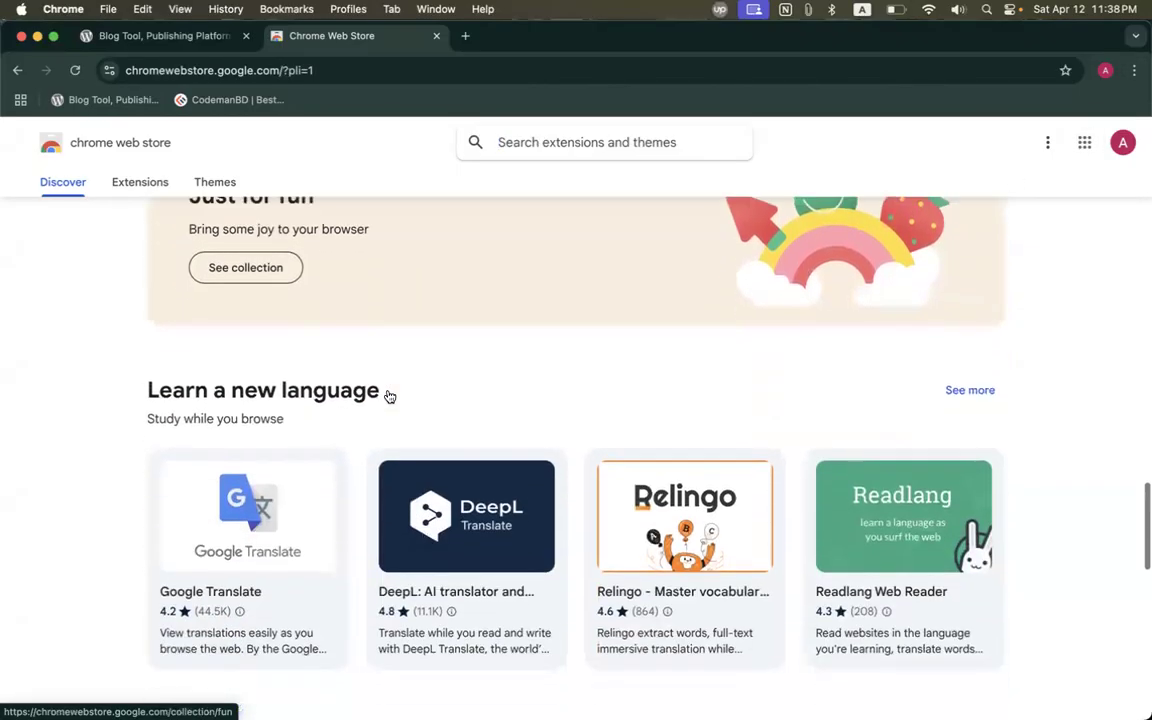
scroll(389, 396, down, 2)
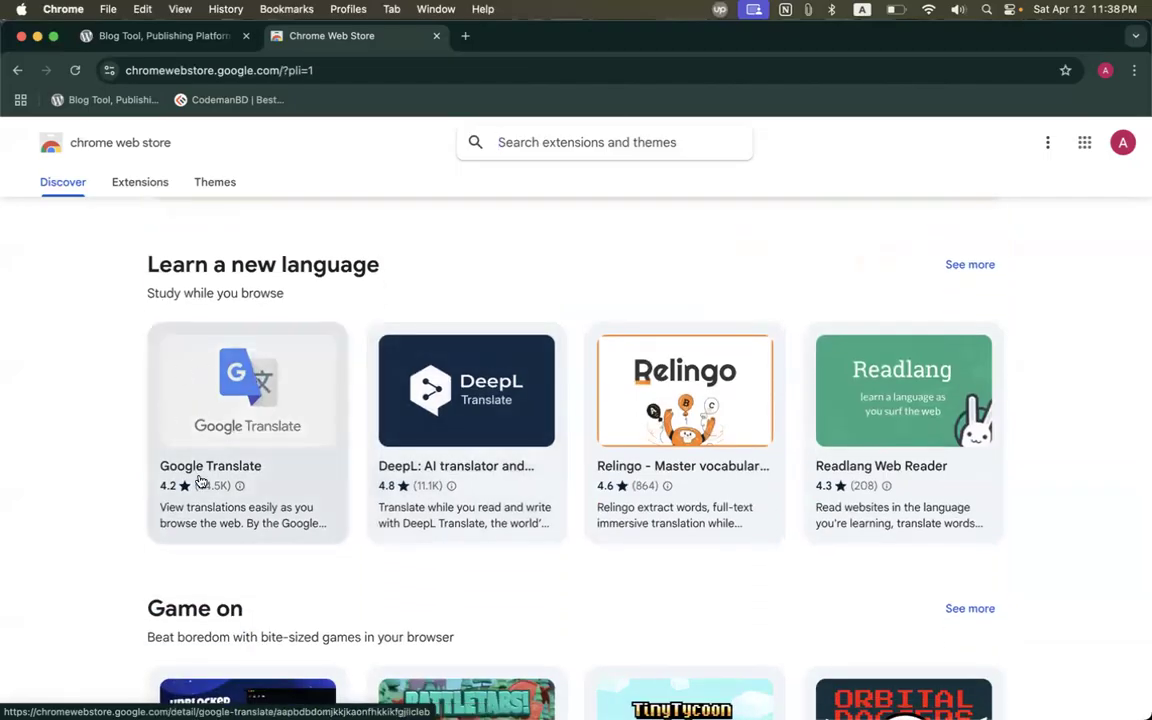
scroll(925, 316, down, 6)
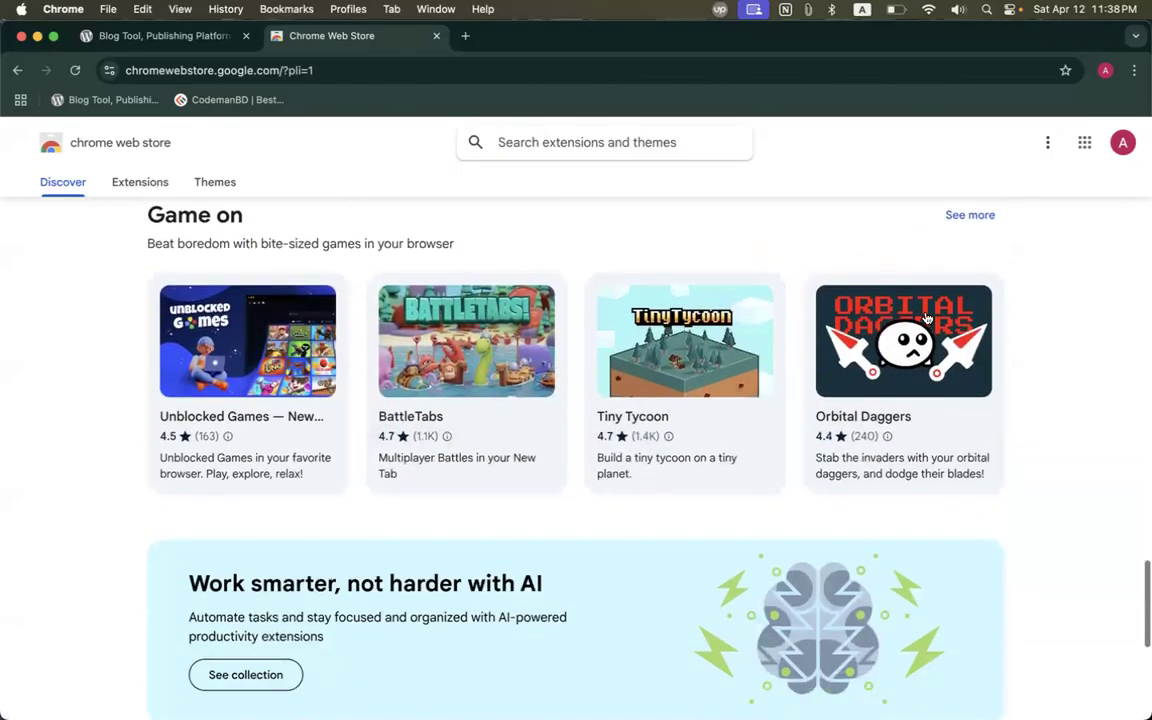
scroll(1008, 408, down, 5)
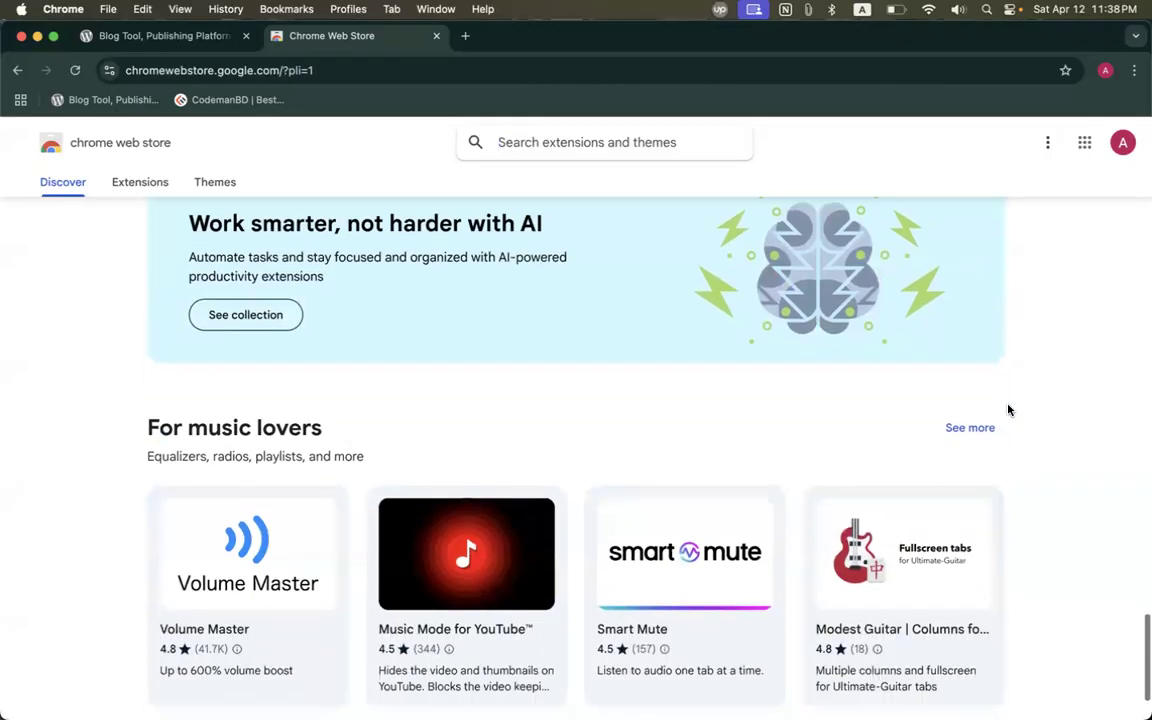
scroll(1008, 408, down, 2)
scroll(1008, 408, up, 20)
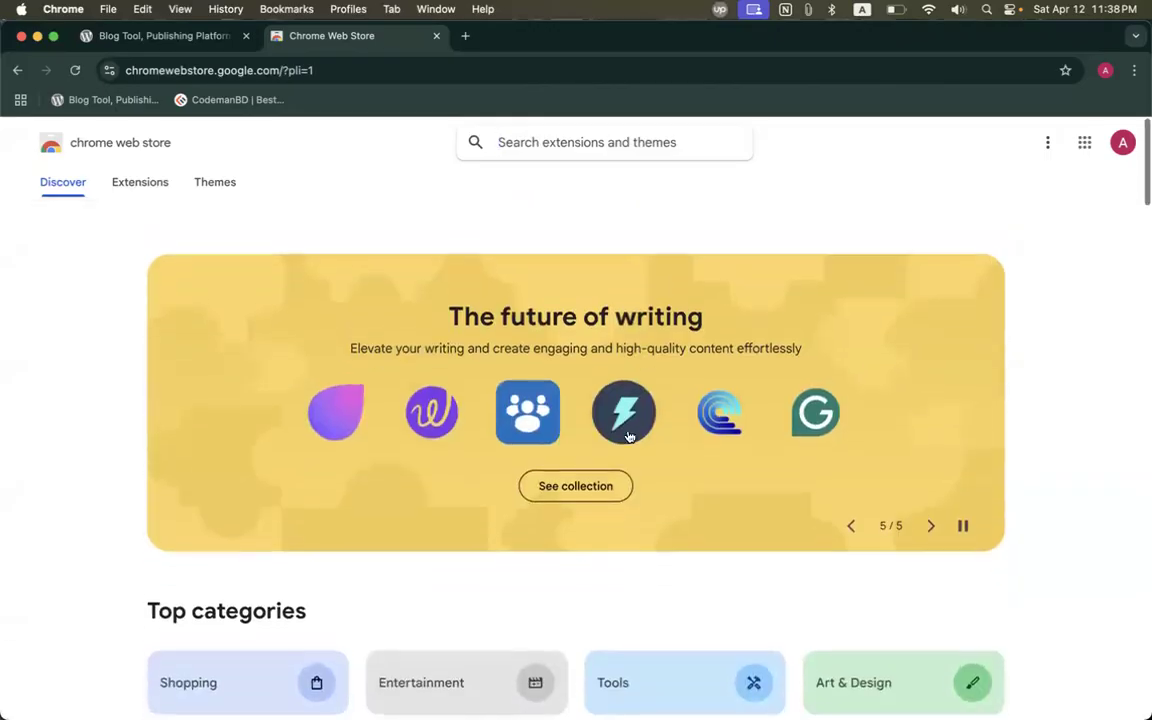
Go to the Extensions section, glance at Themes, and open the Weather Please listing.
click(141, 183)
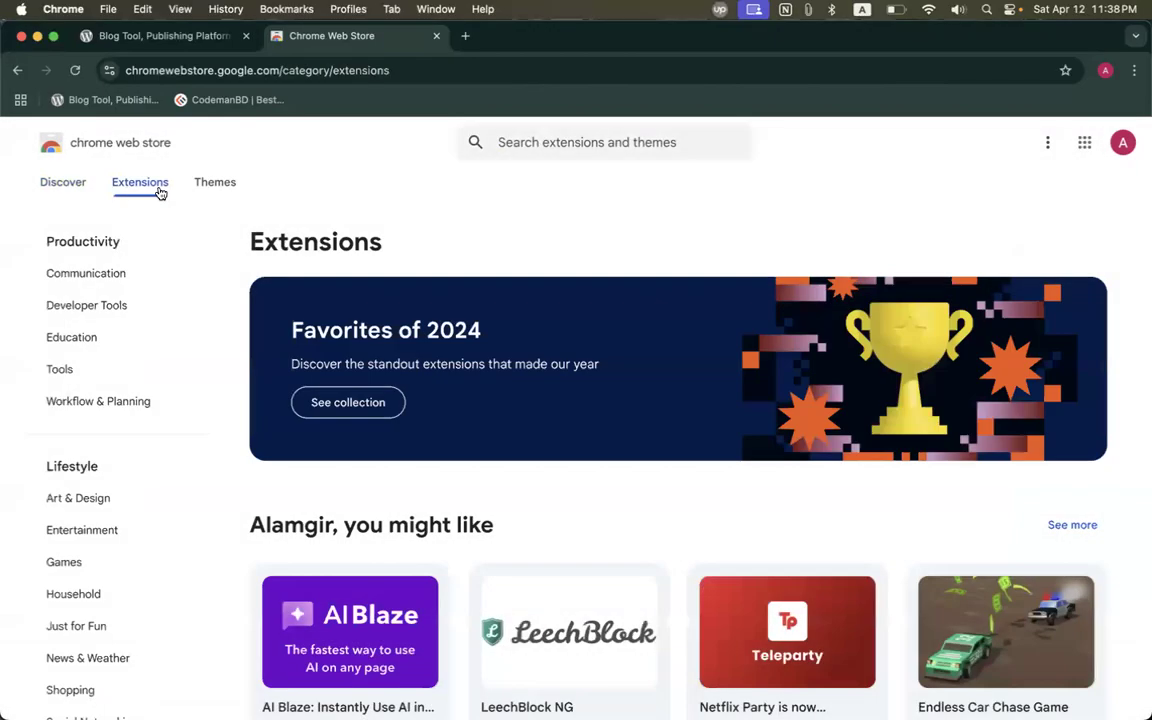
scroll(562, 540, down, 10)
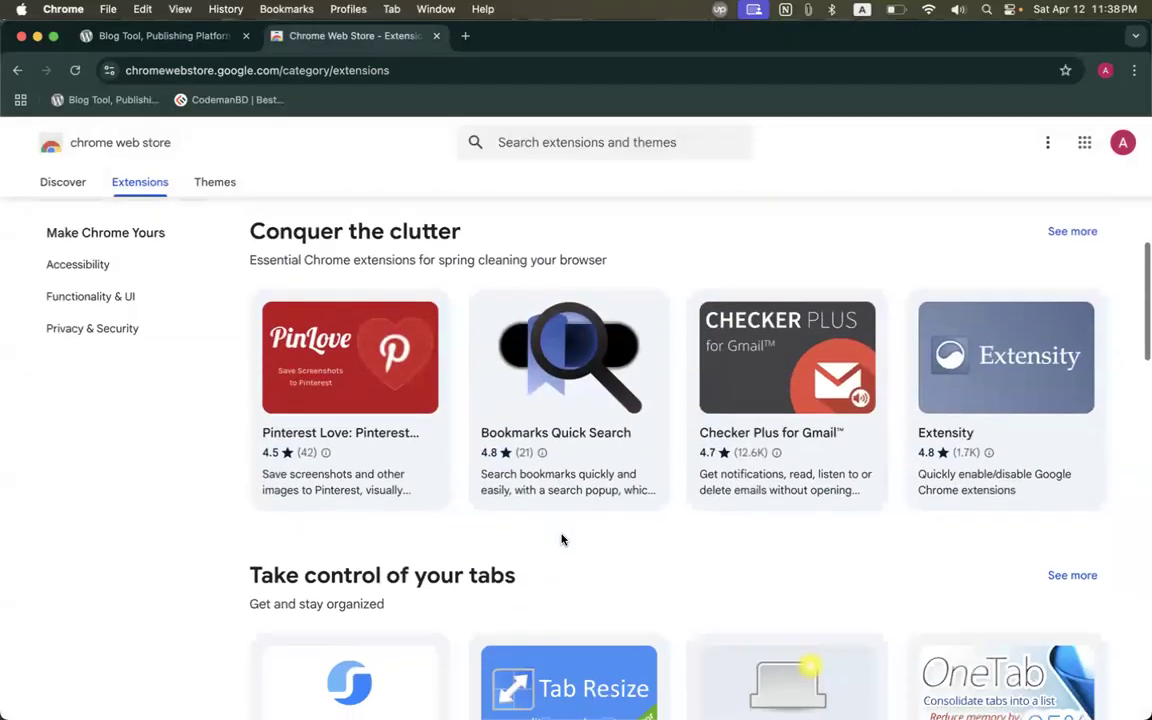
scroll(562, 540, down, 4)
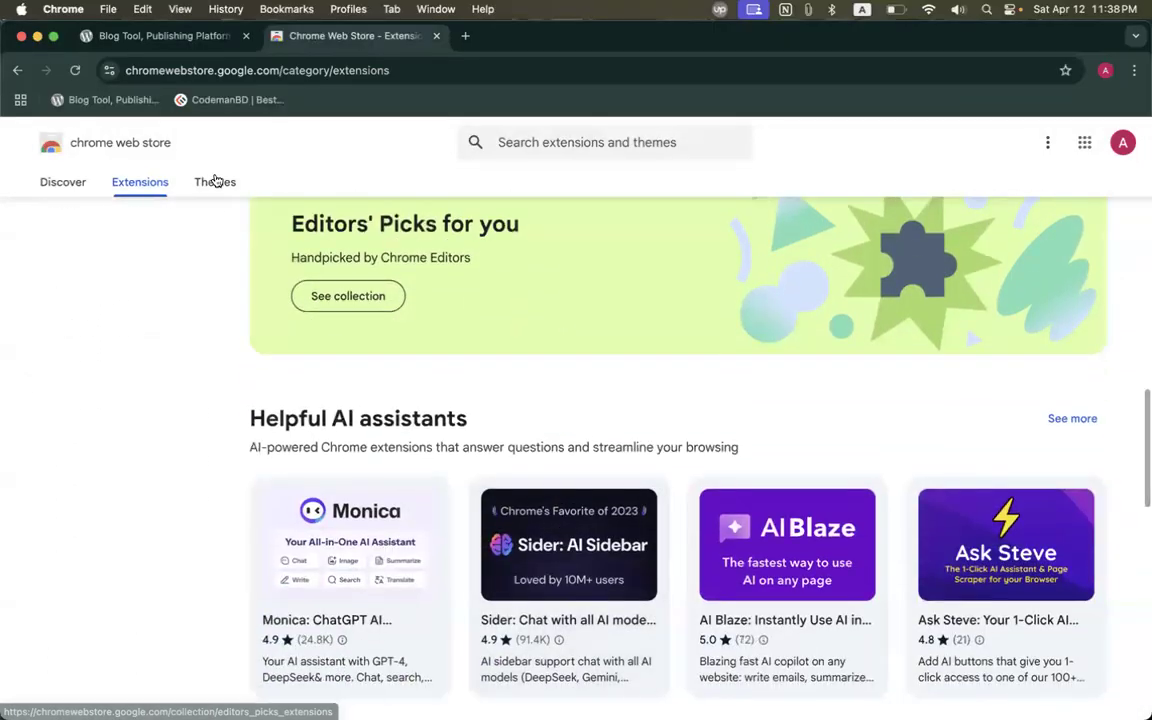
click(218, 186)
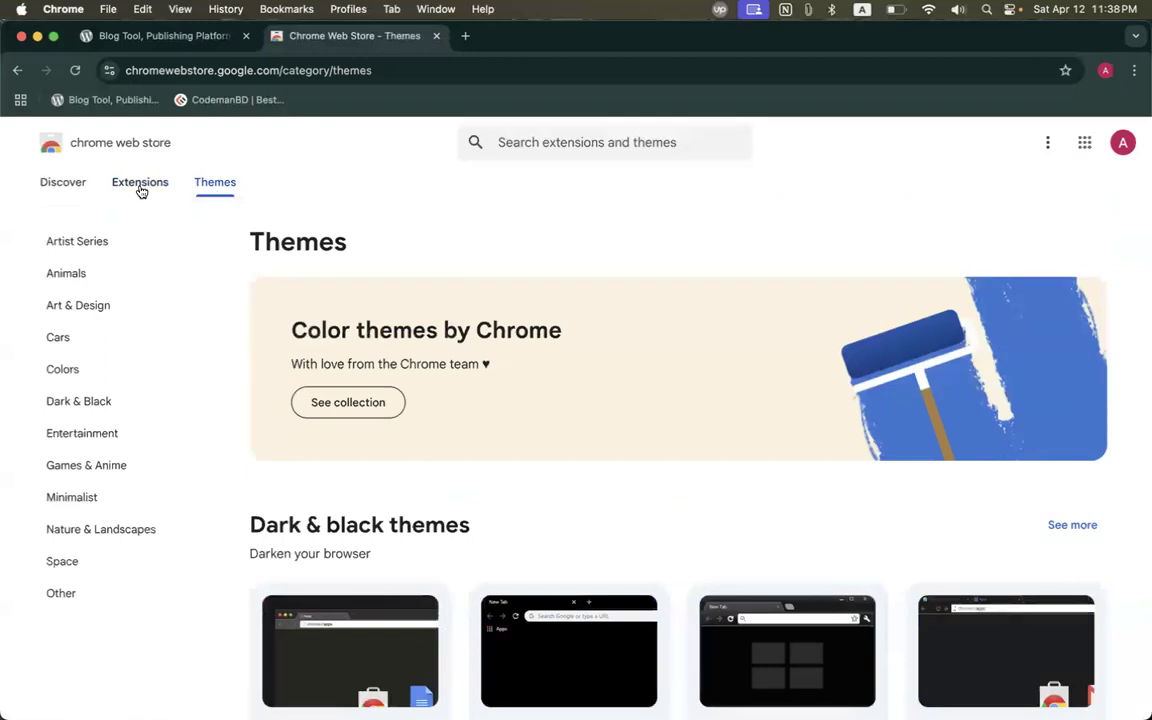
click(141, 188)
scroll(594, 548, down, 8)
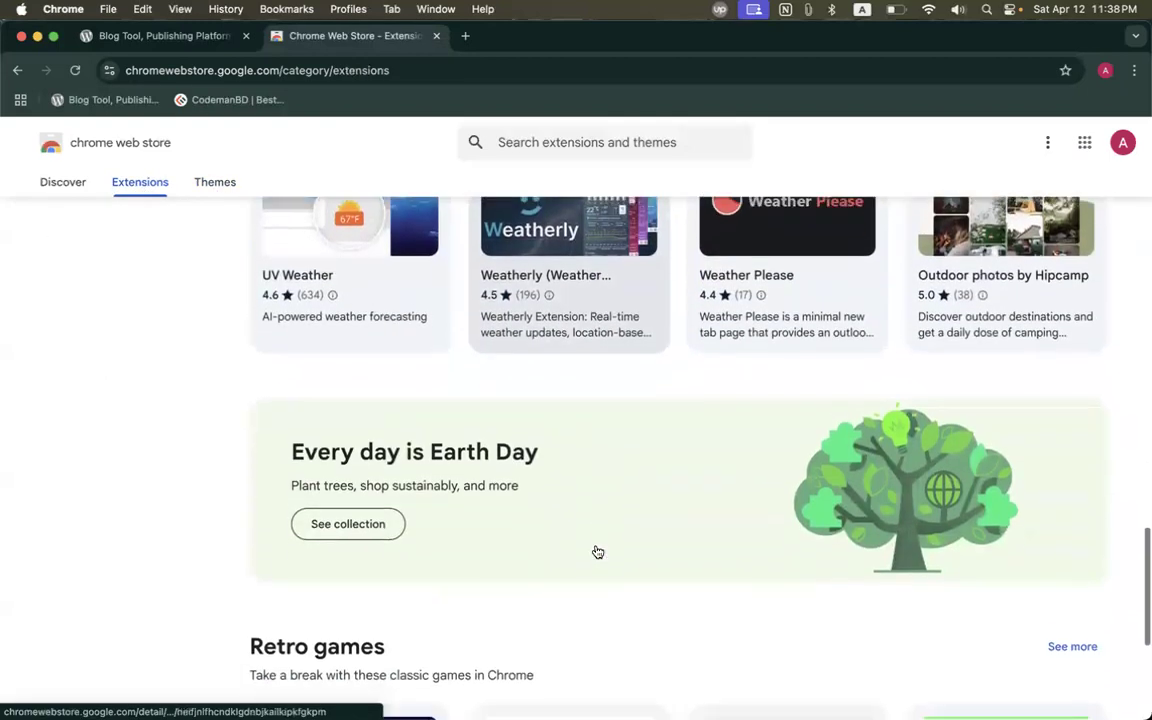
scroll(700, 501, up, 2)
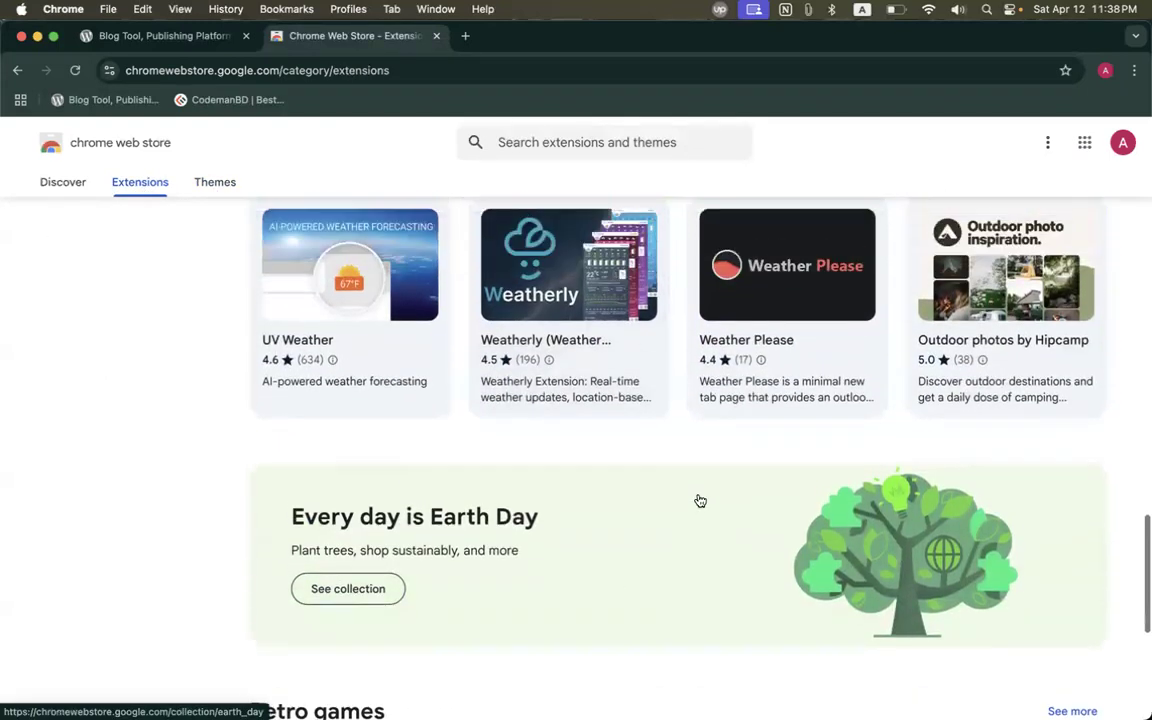
click(826, 330)
Add Weather Please to Chrome and pin it to the toolbar.
click(967, 247)
click(708, 423)
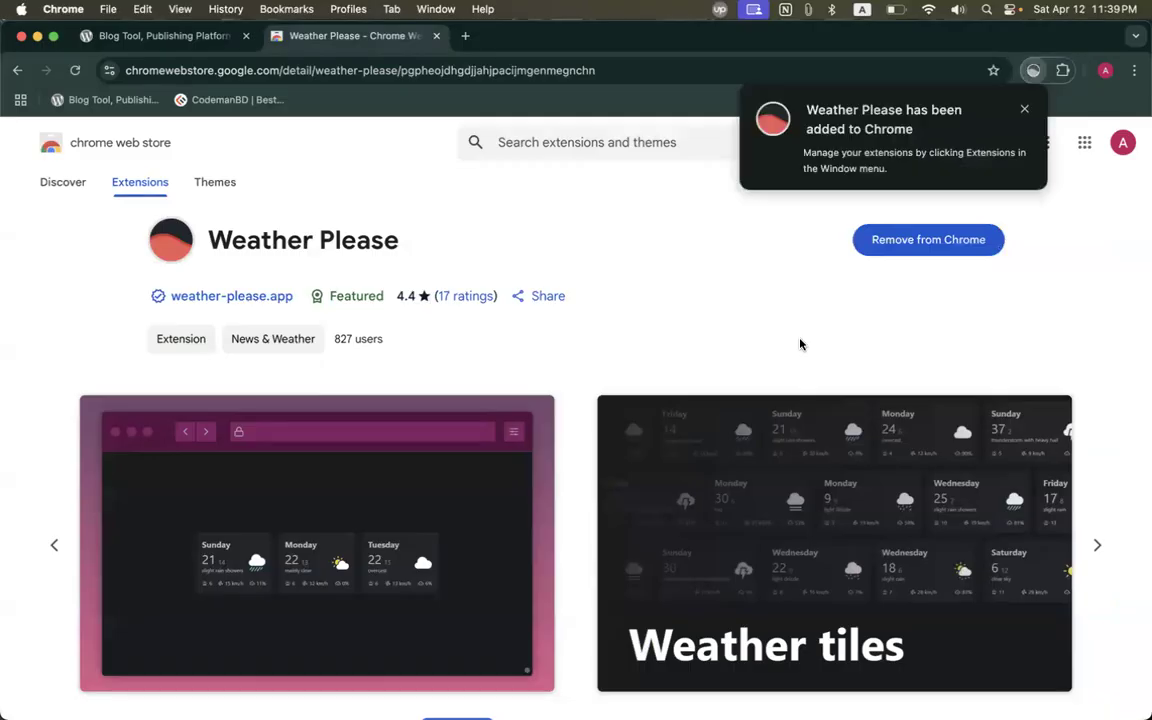
click(1061, 71)
click(936, 321)
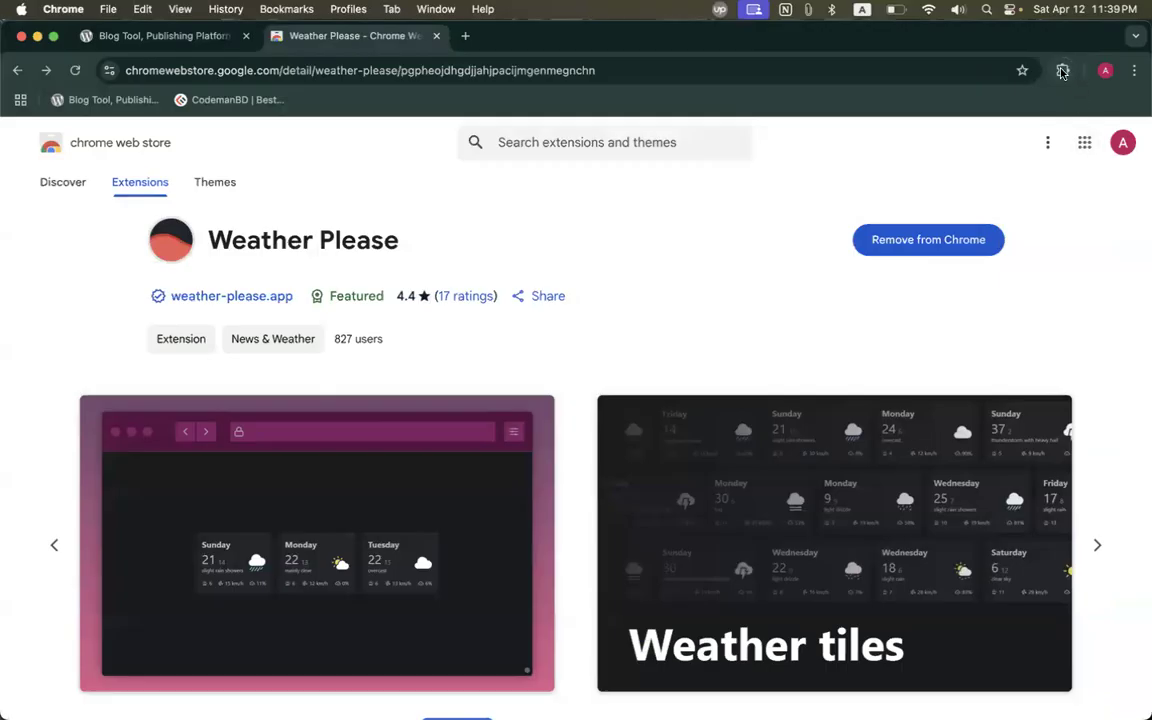
click(1062, 71)
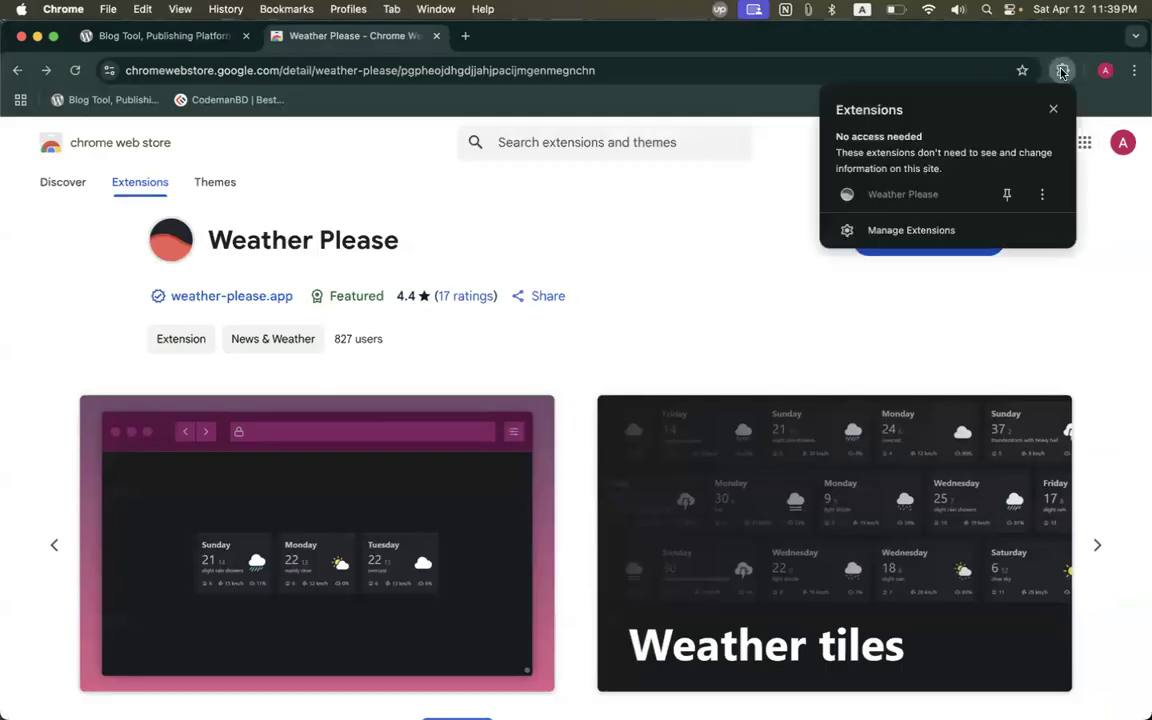
click(1007, 194)
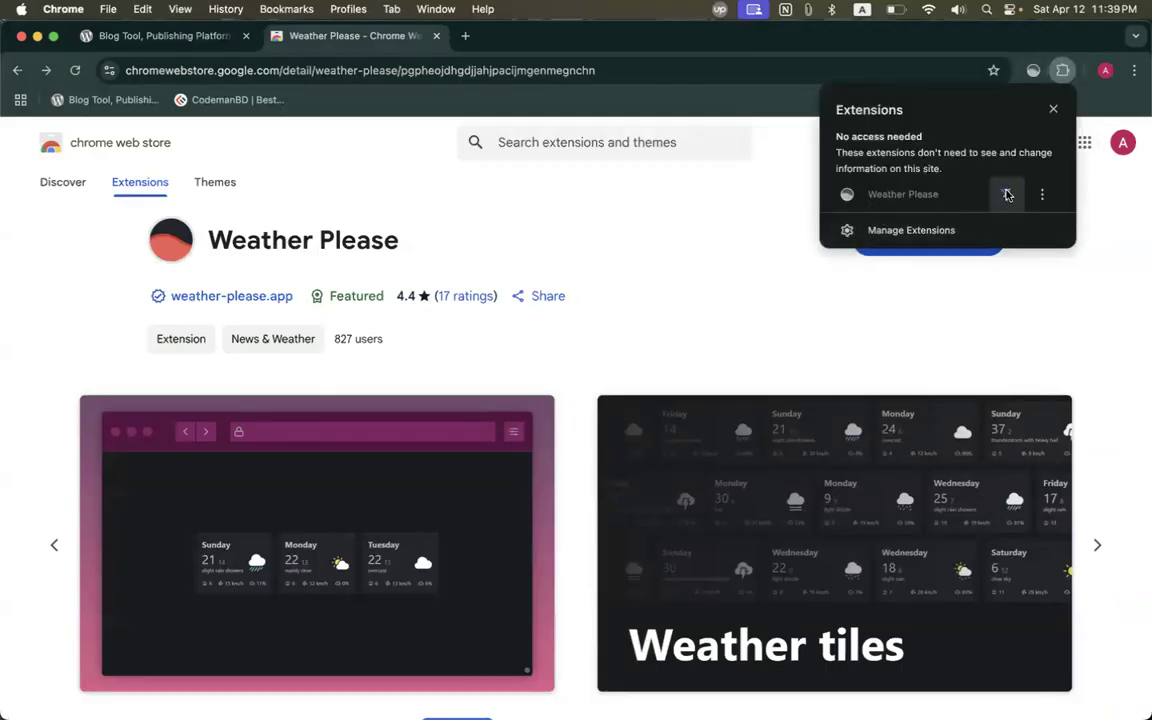
click(995, 309)
Open Weather Please's store page in a new tab from its toolbar icon menu.
right_click(1033, 71)
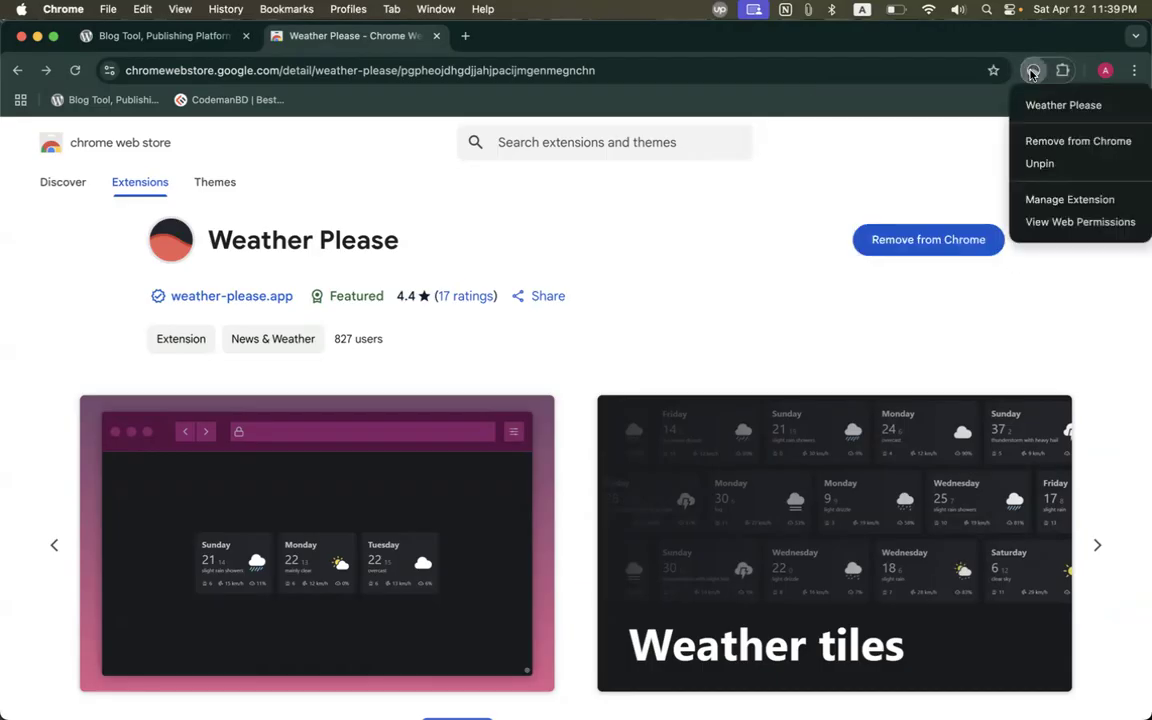
click(1062, 108)
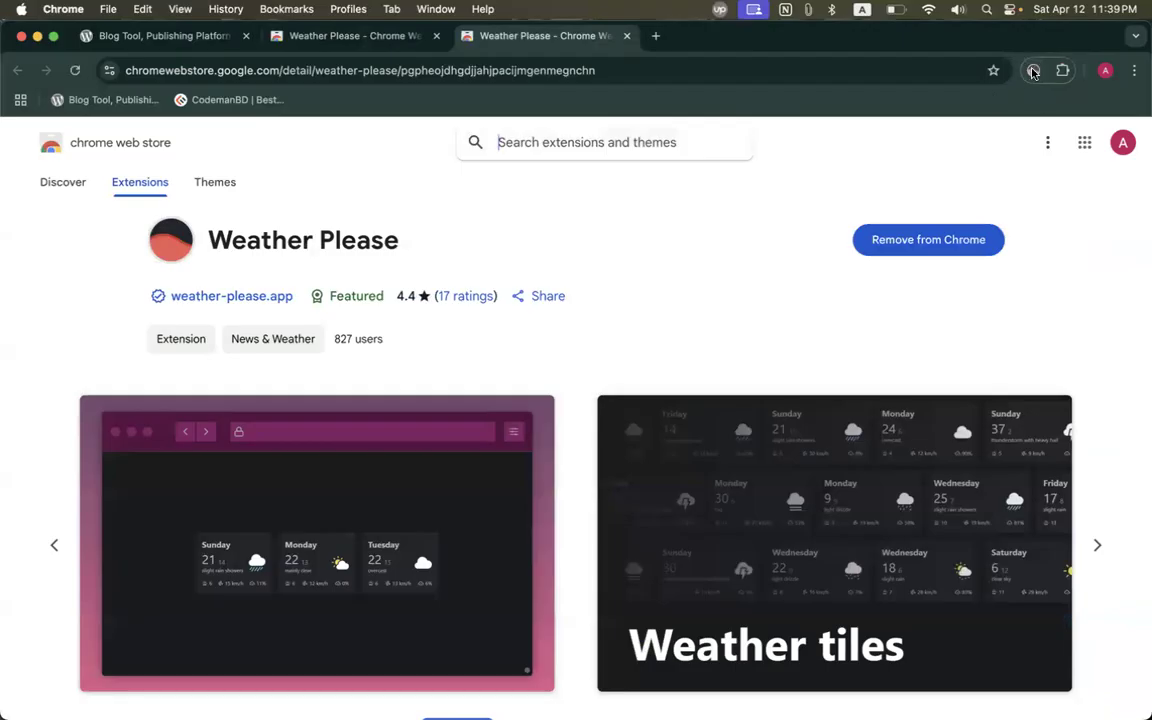
right_click(1033, 71)
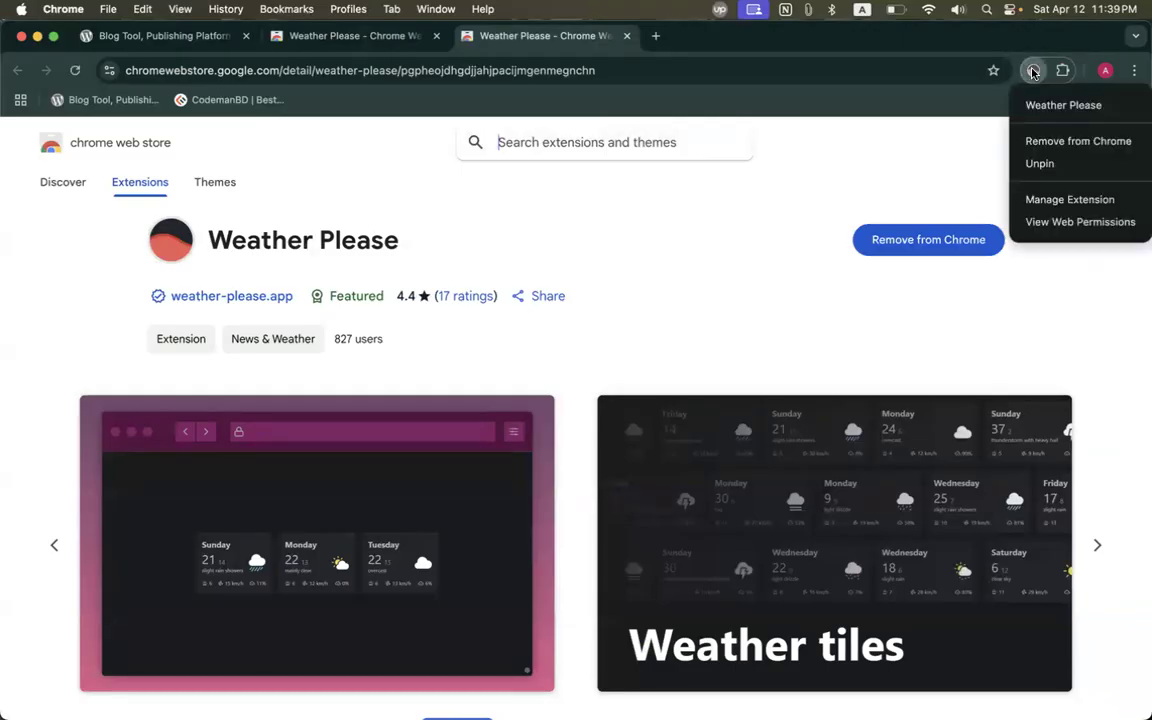
click(985, 108)
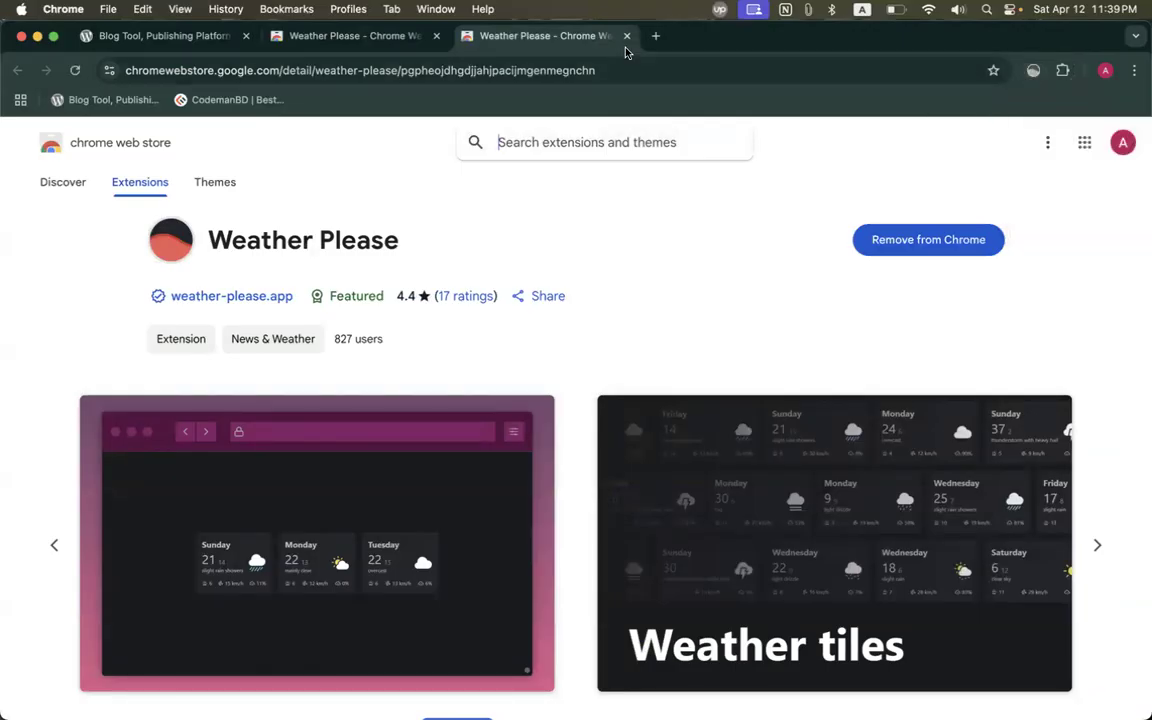
Open a new tab, restore Google as the new tab page, and re-enable Weather Please.
click(655, 35)
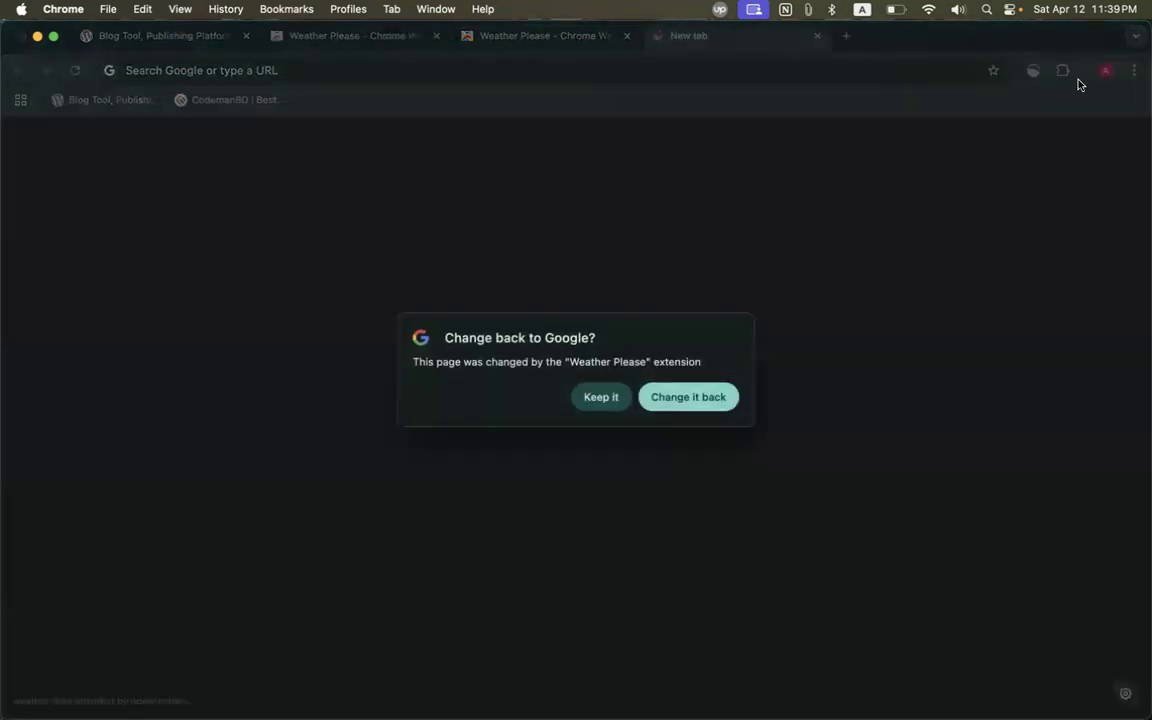
click(690, 399)
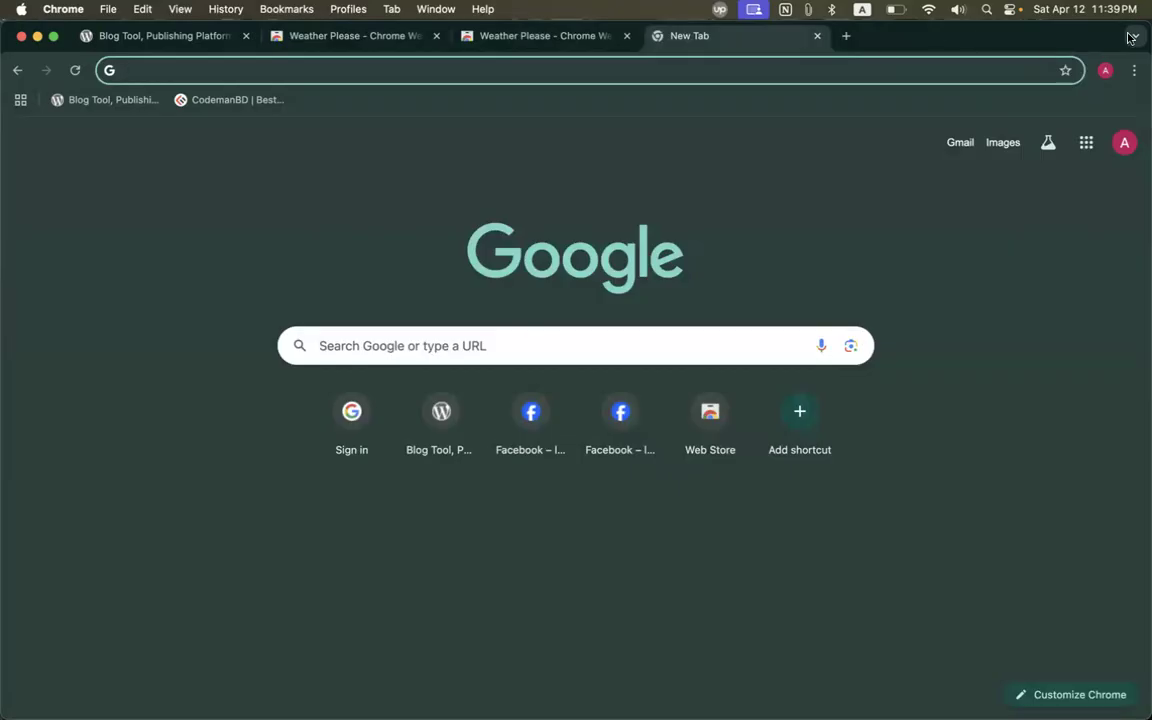
click(485, 36)
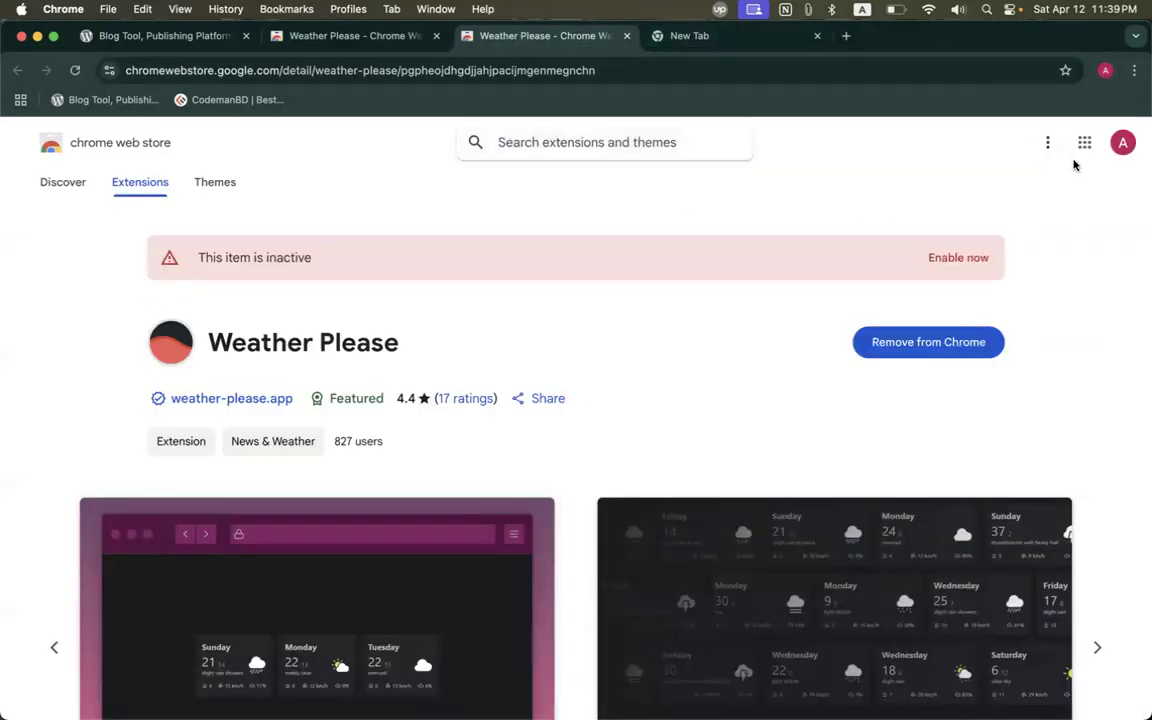
click(955, 258)
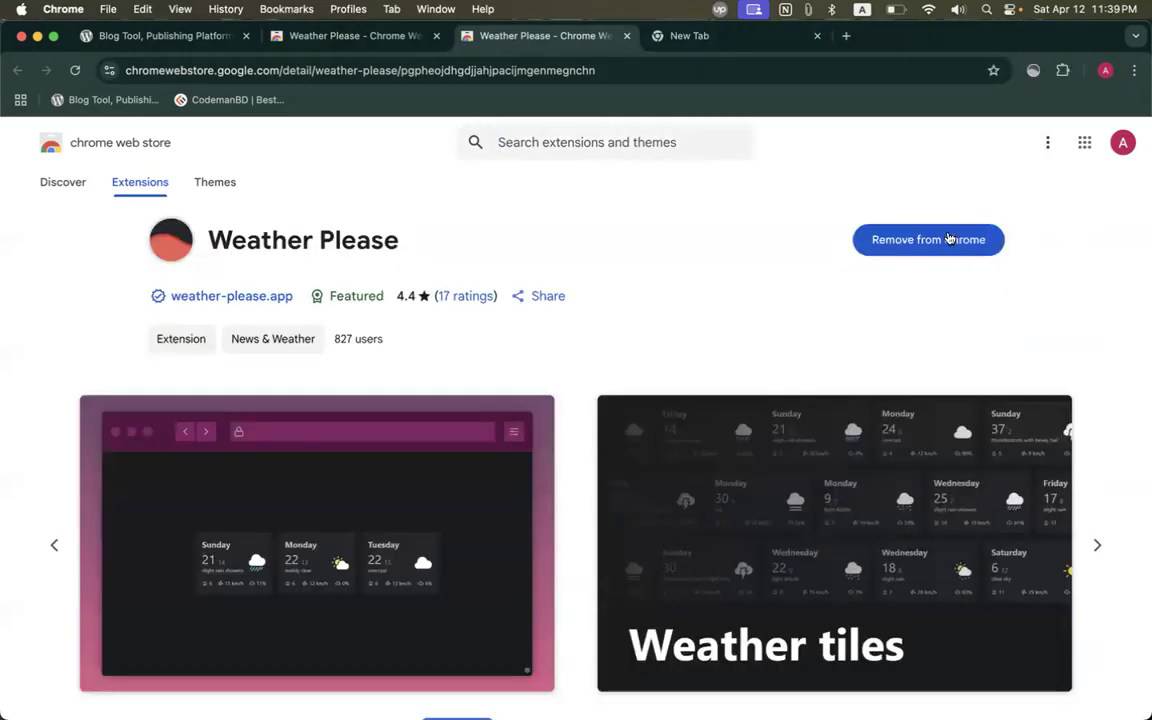
click(682, 37)
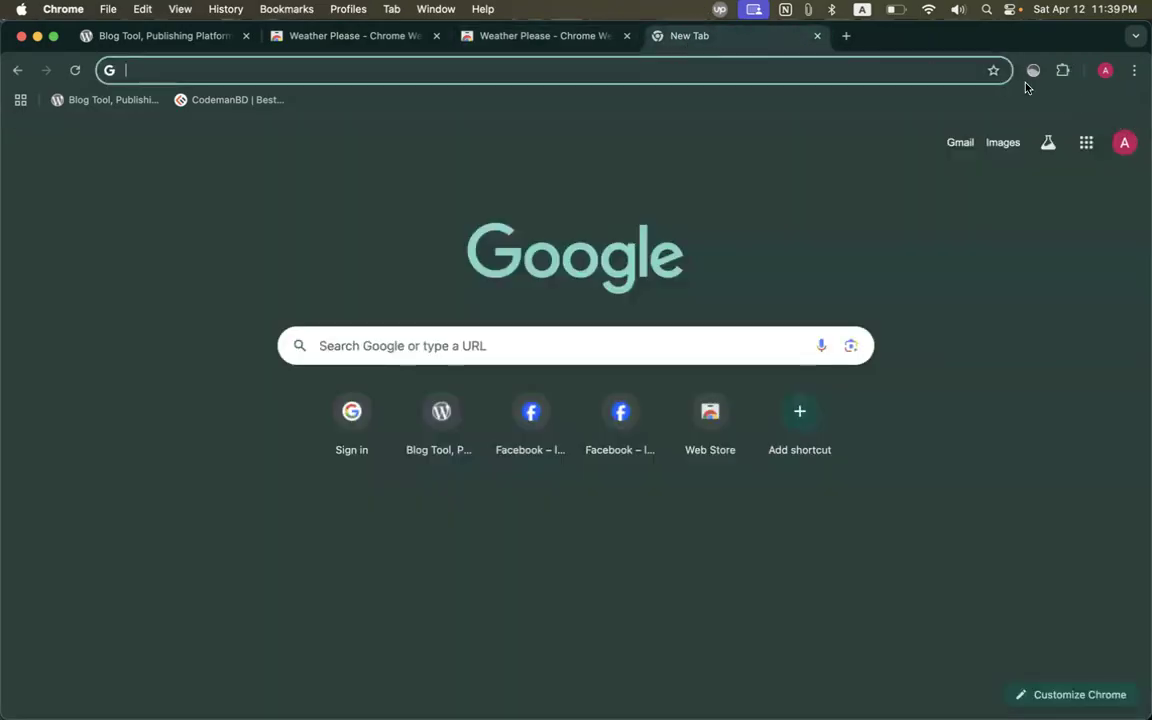
Remove Weather Please from Chrome via its toolbar icon's menu.
right_click(1032, 72)
click(1031, 78)
right_click(1031, 76)
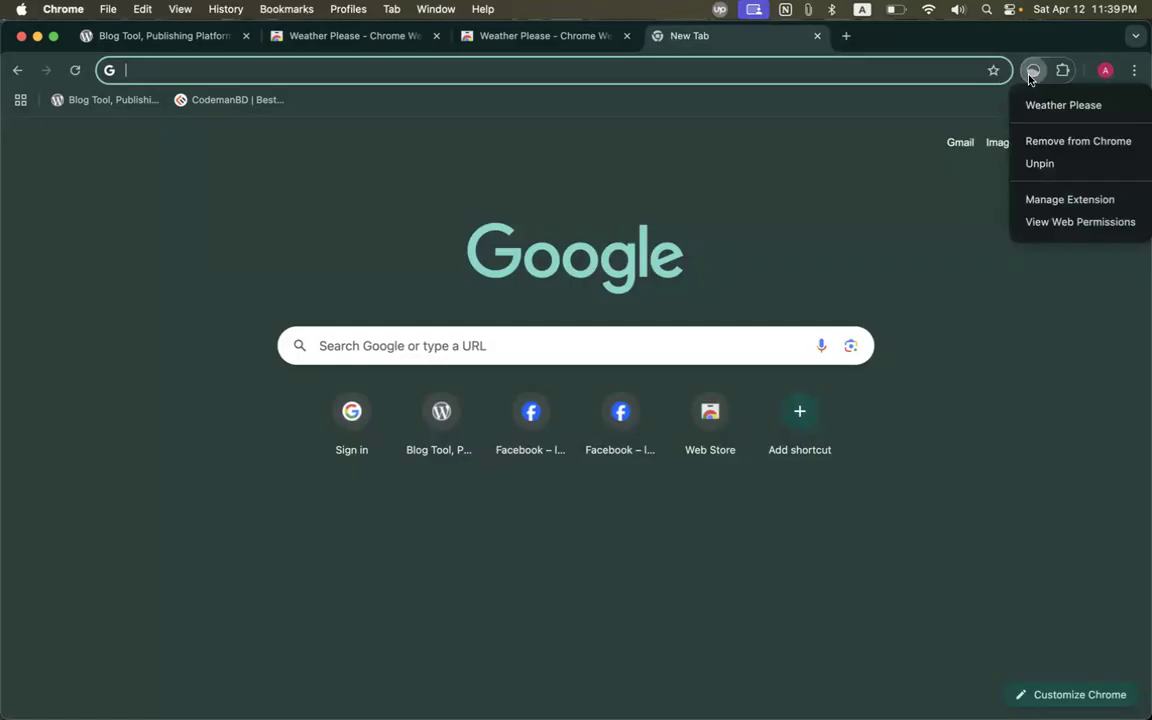
click(1035, 145)
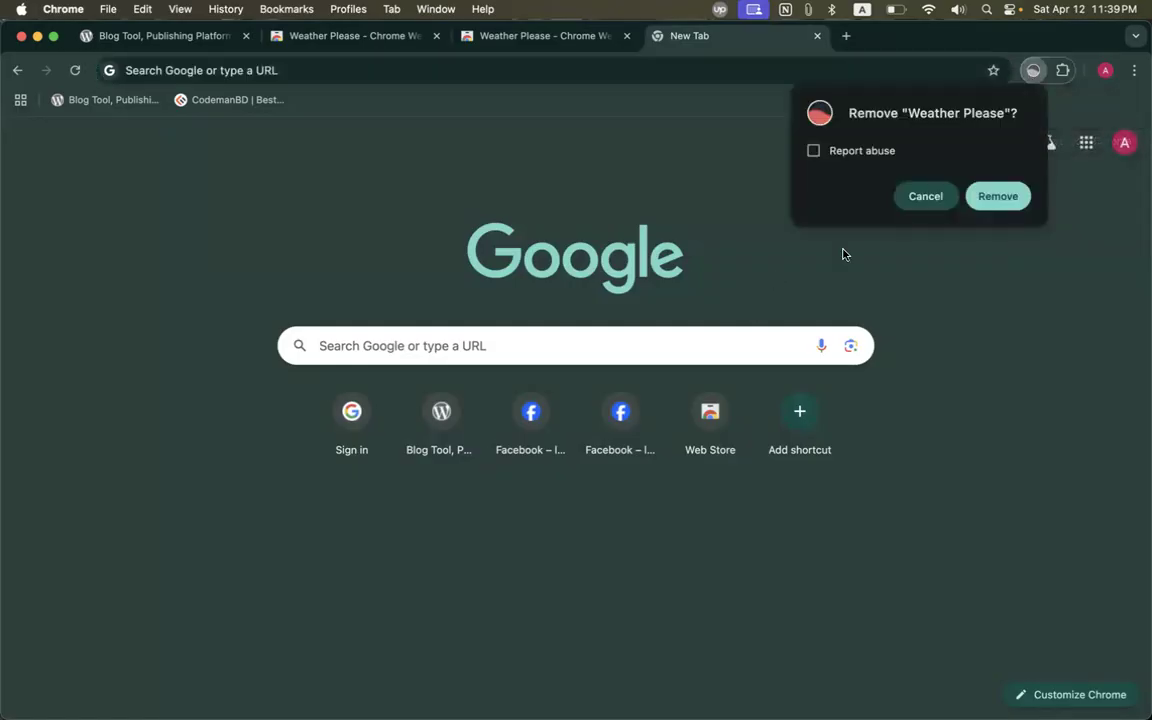
click(1008, 197)
Return to the Weather Please store listing and scroll to its related extensions.
click(335, 36)
scroll(398, 420, down, 1)
scroll(398, 420, down, 15)
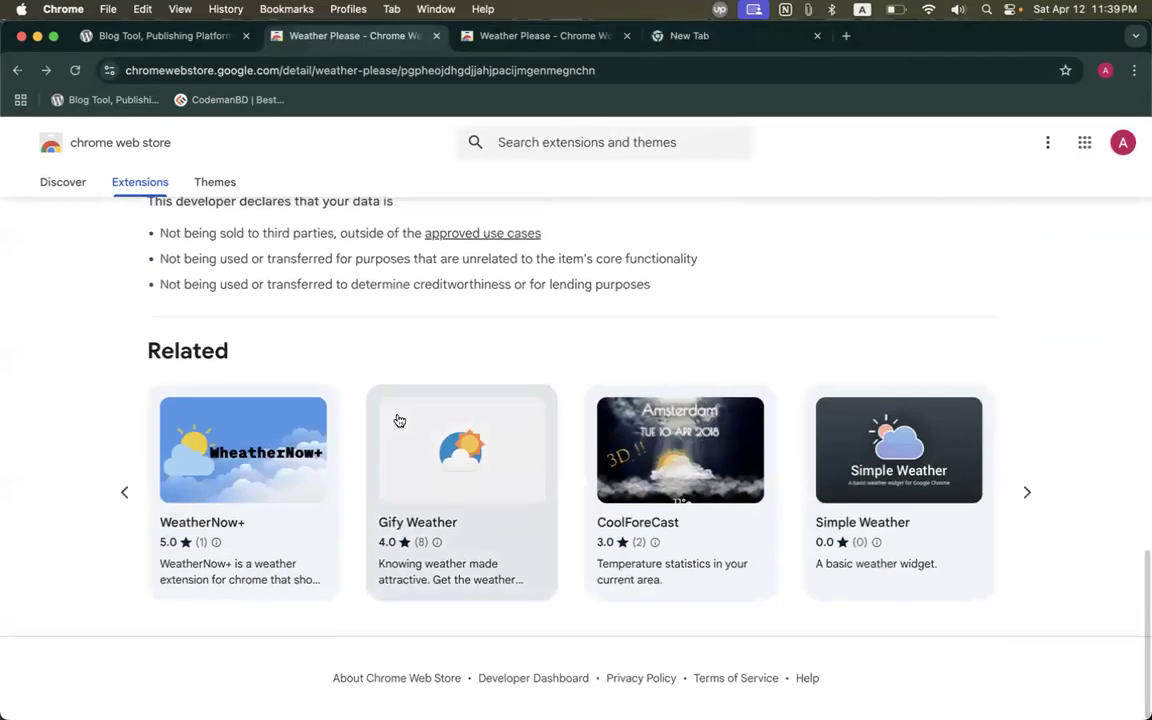
Install WeatherNow+ from the related extensions on the store listing.
click(226, 483)
click(957, 253)
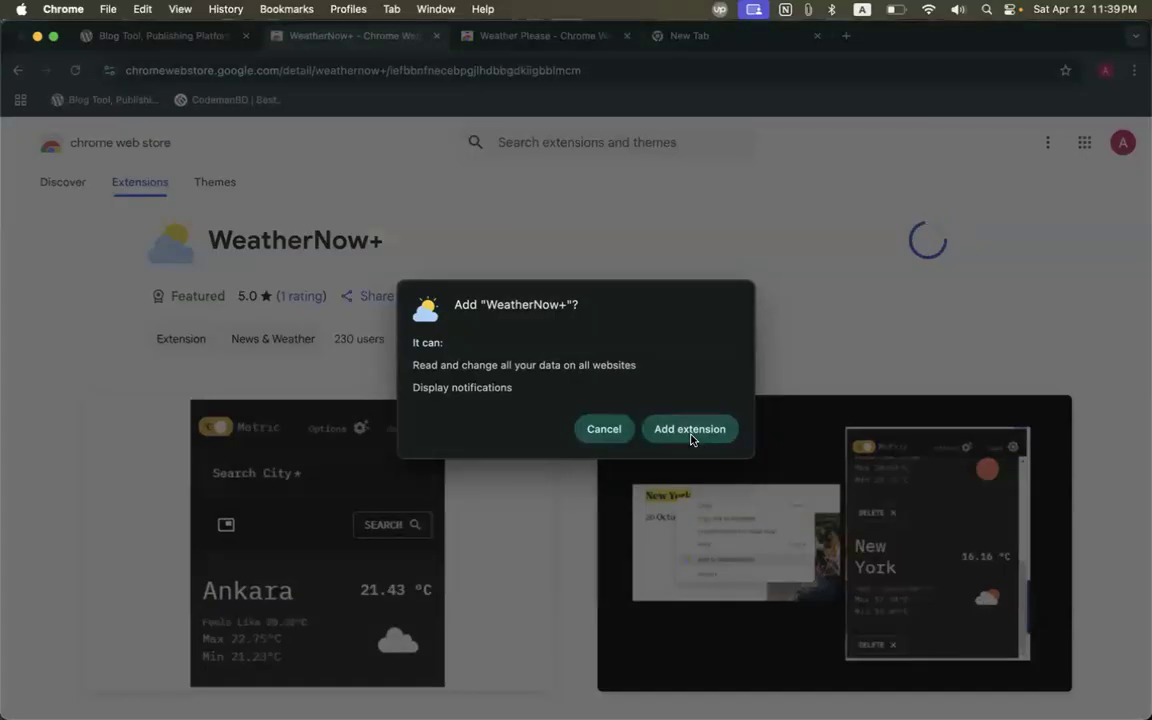
click(688, 434)
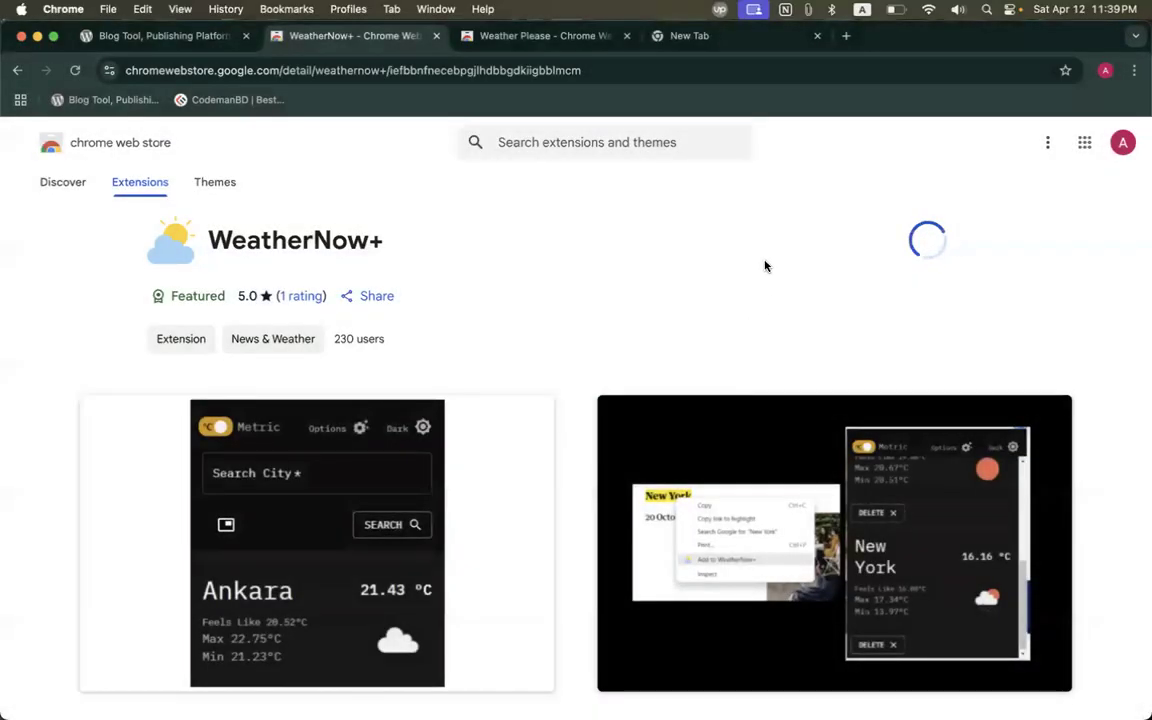
Pin WeatherNow+ to the toolbar and open its weather panel.
click(1062, 72)
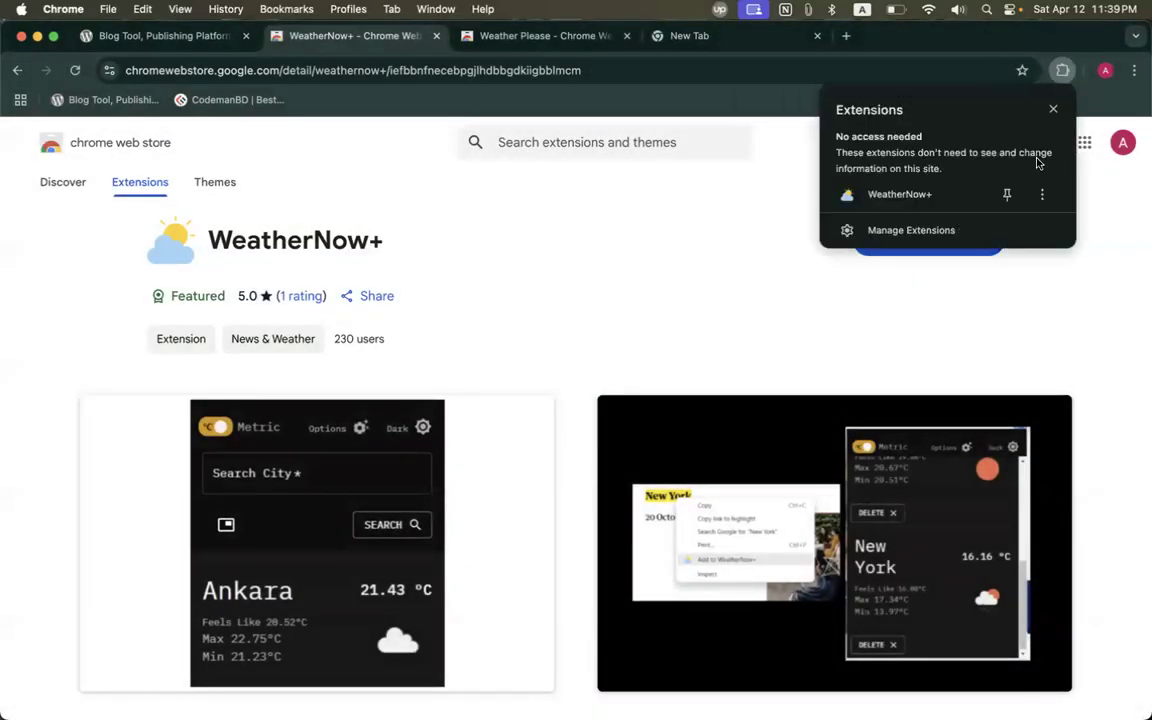
click(1005, 193)
click(607, 249)
click(1033, 70)
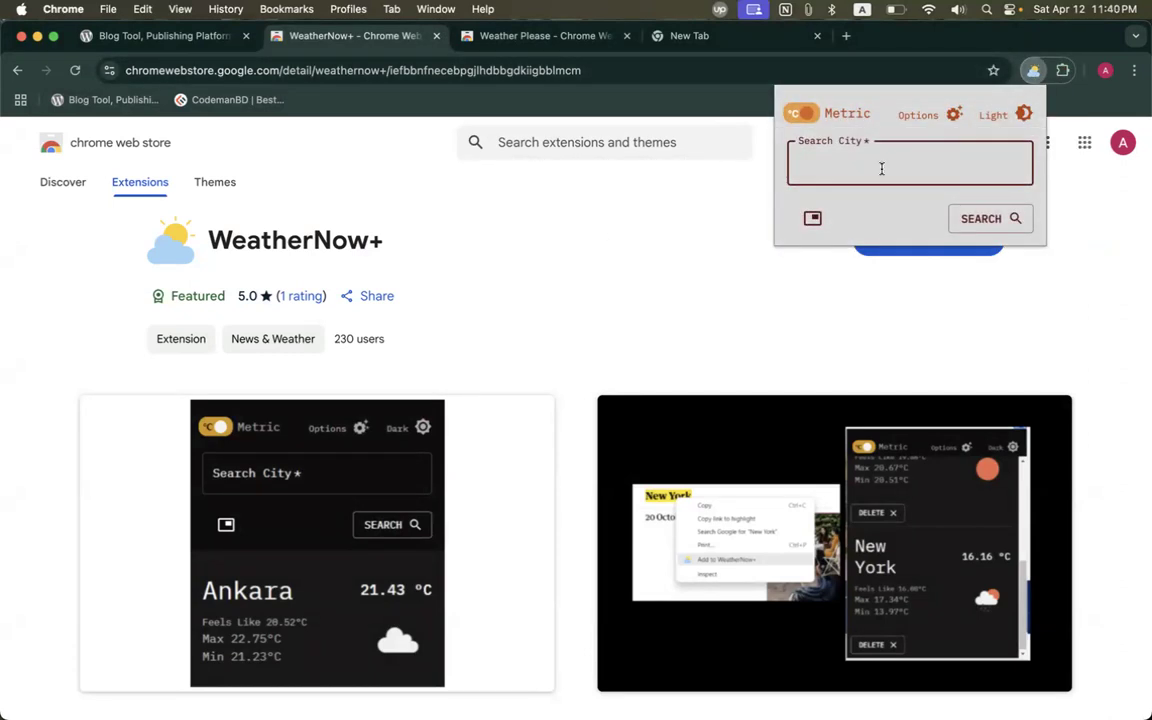
Look up the weather for Dhaka in WeatherNow+, after first trying 'Dhanmondi 15'.
text(Dhanmondi 15)
click(982, 219)
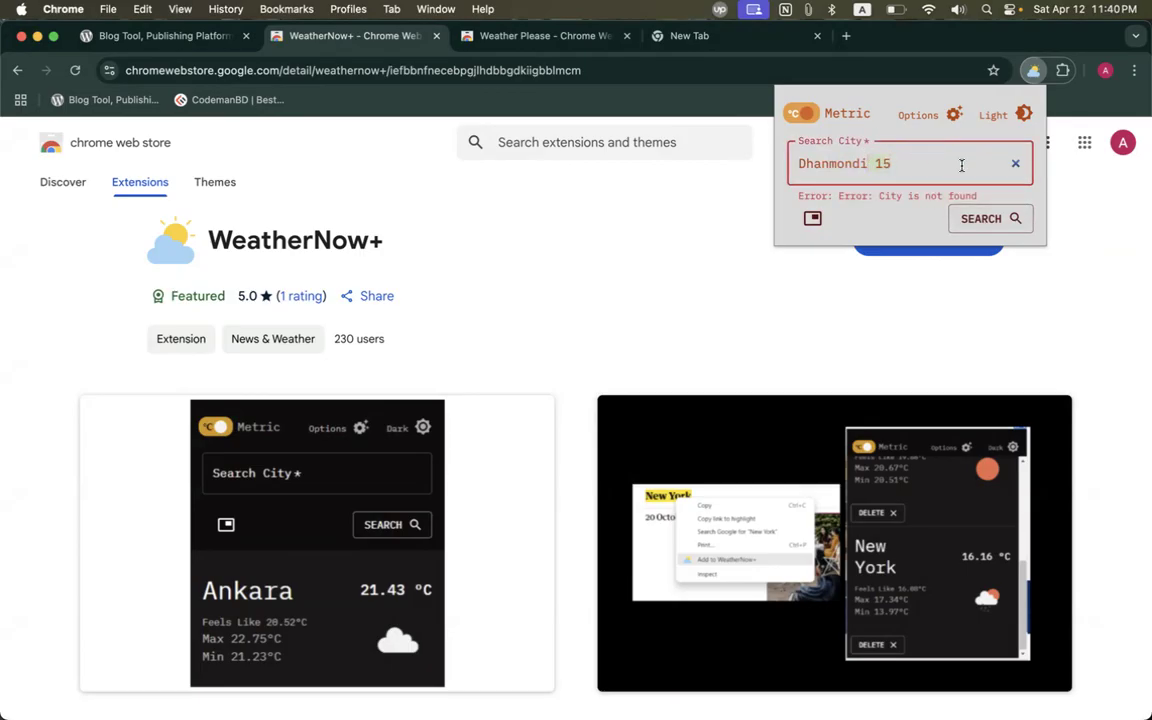
key(BackSpace)
key(BackSpace)
key(BackSpace)
click(836, 213)
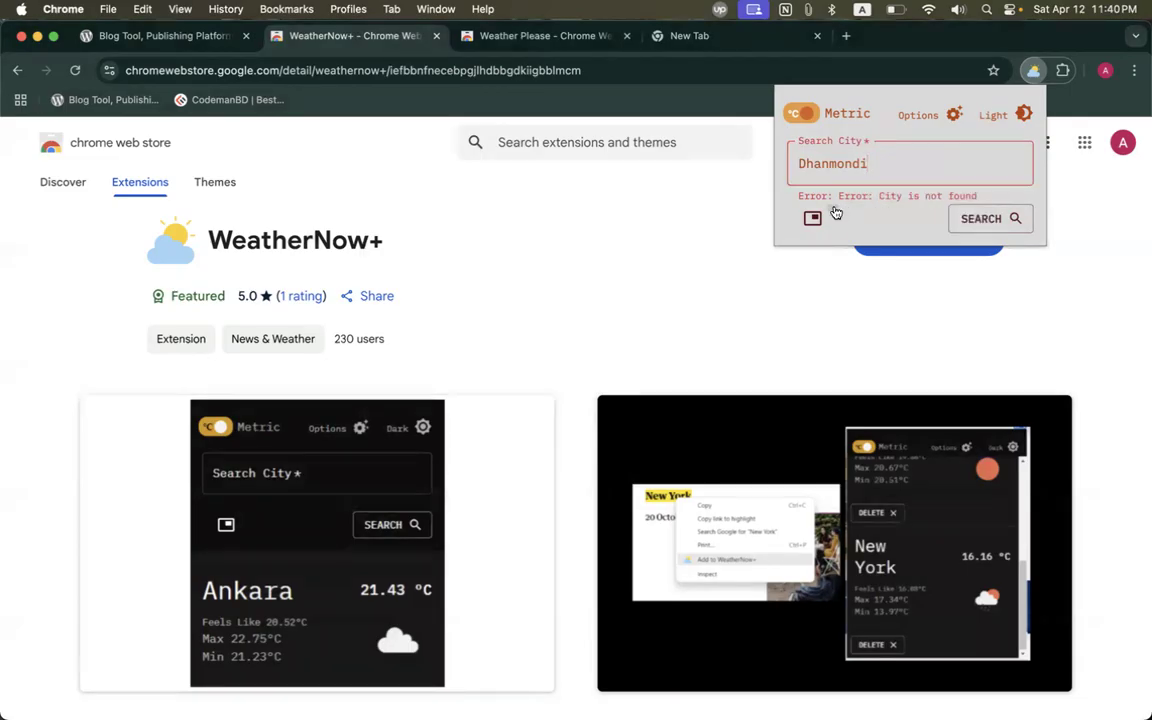
click(829, 167)
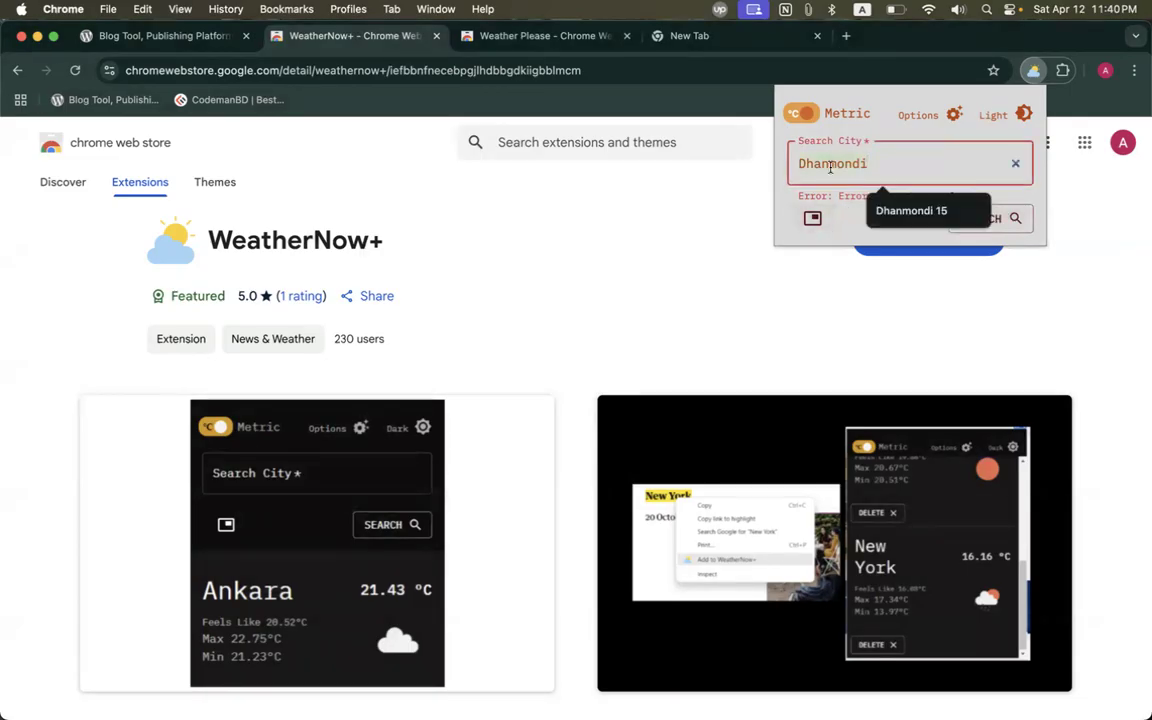
text(dhaka)
click(977, 216)
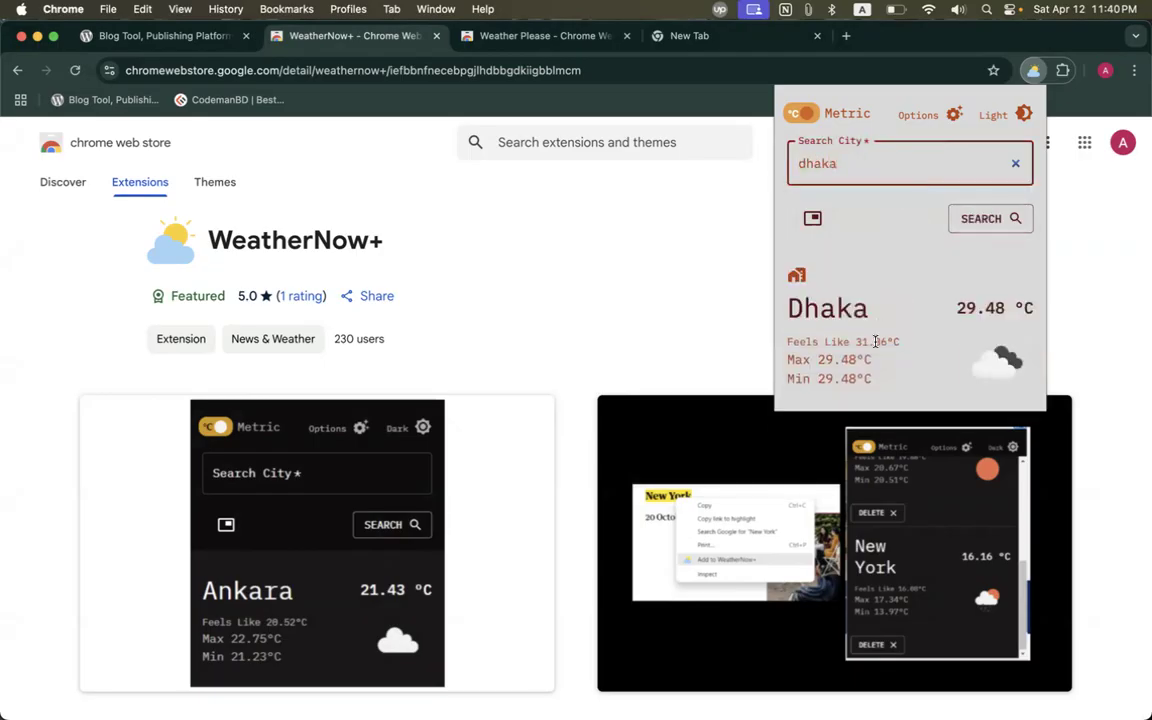
click(820, 358)
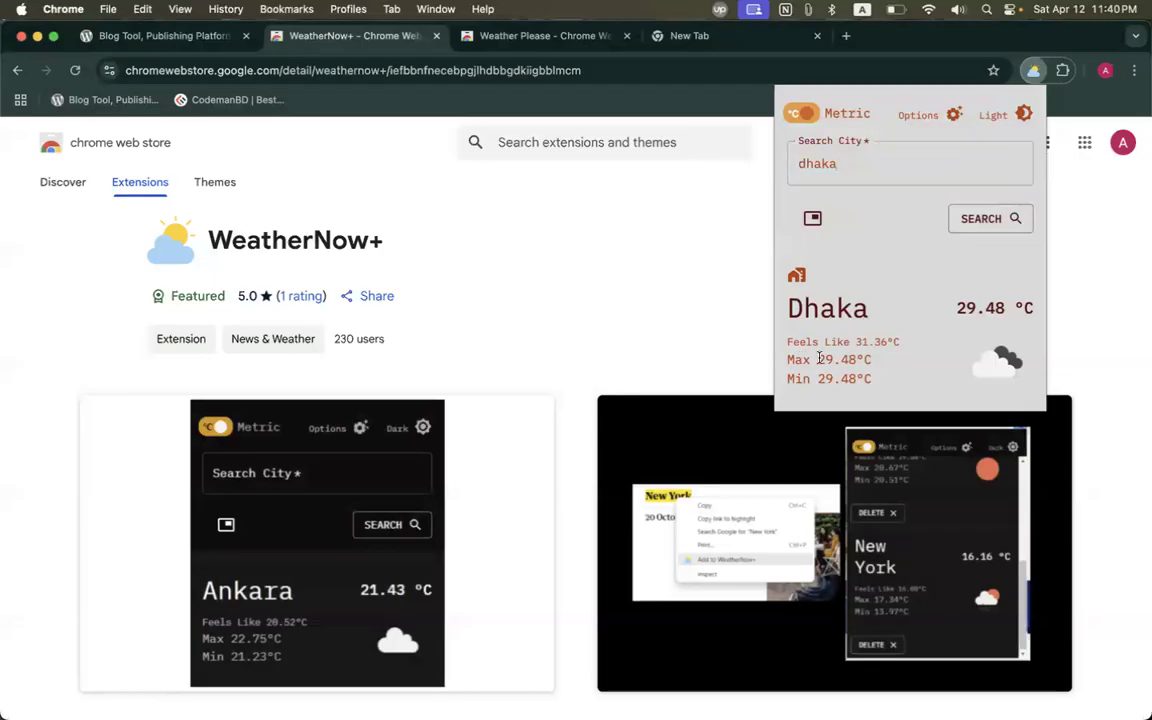
Highlight the 31.36°C feels-like and 29.48 °C readings, then switch WeatherNow+ to the dark theme.
triple_click(872, 340)
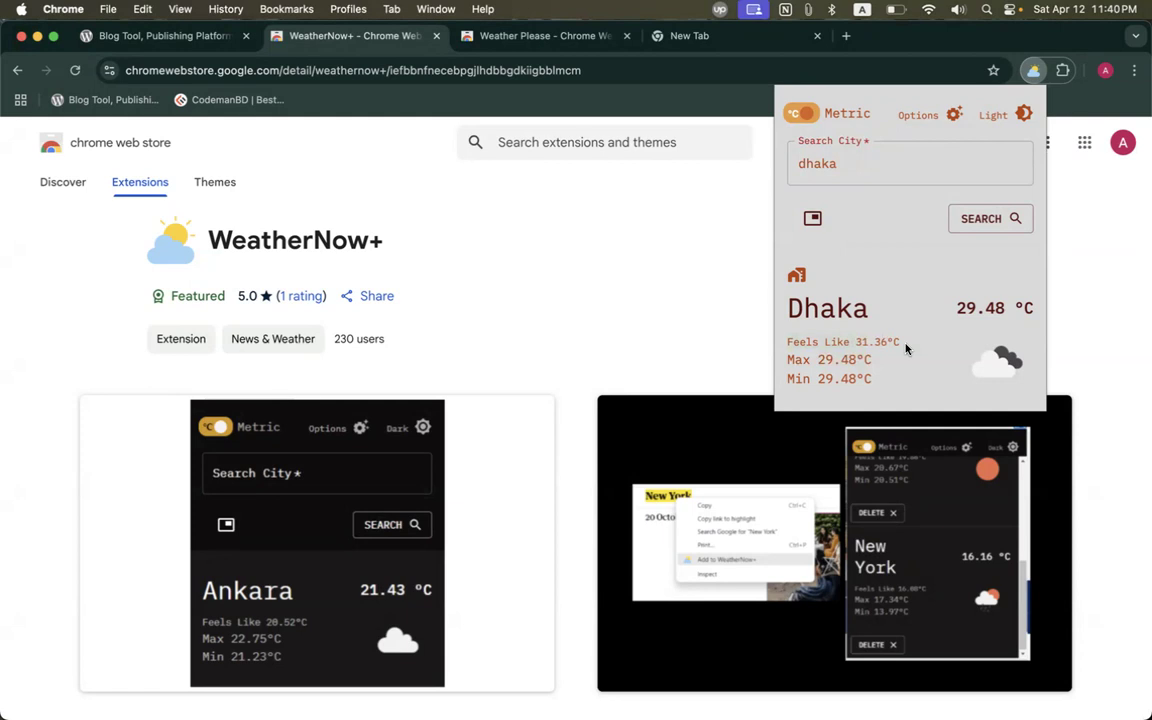
drag(955, 308, 1033, 308)
click(1025, 114)
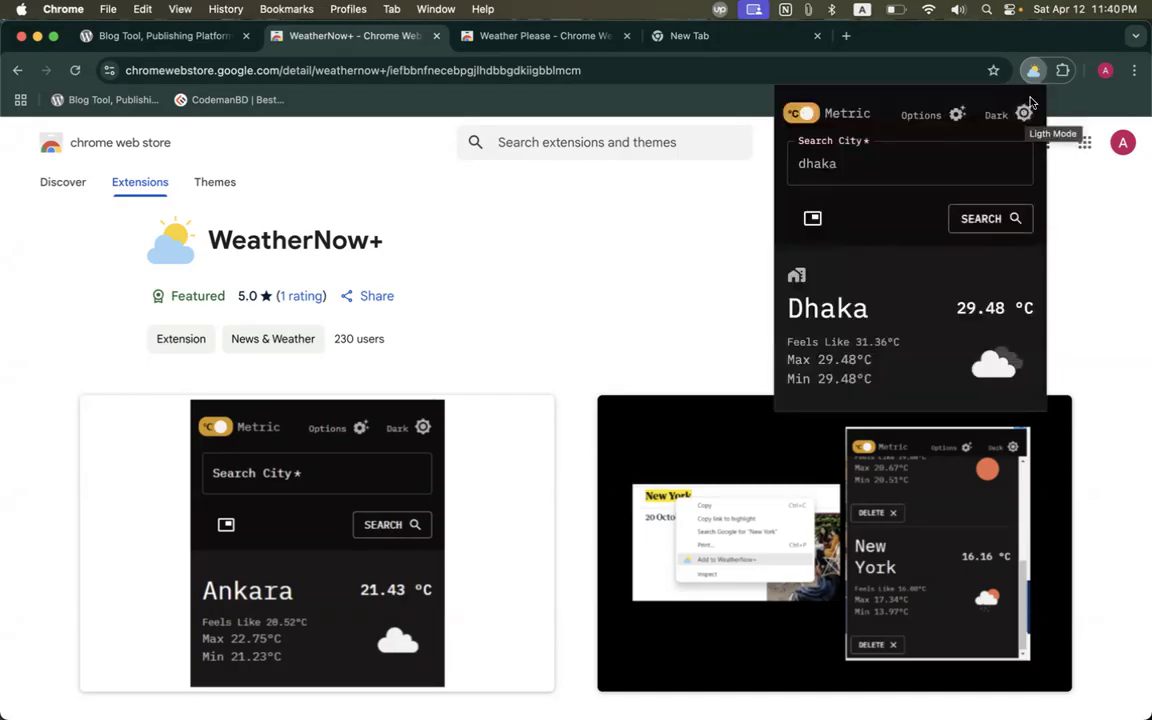
click(1033, 71)
click(1033, 72)
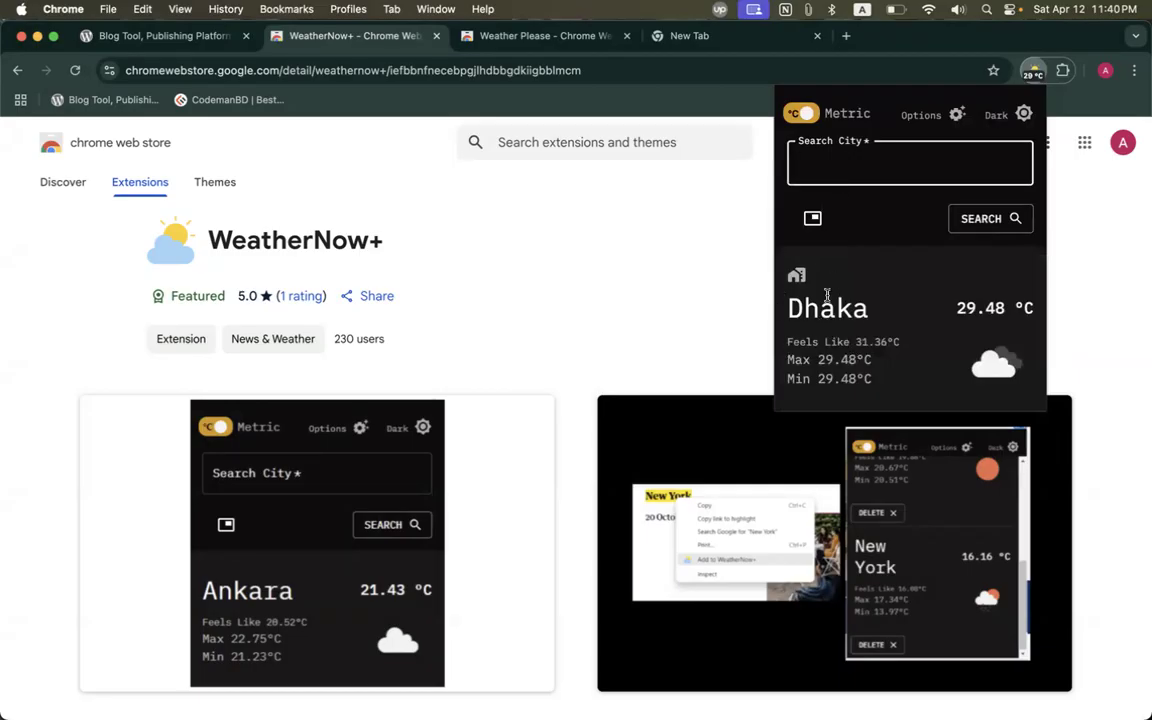
click(809, 224)
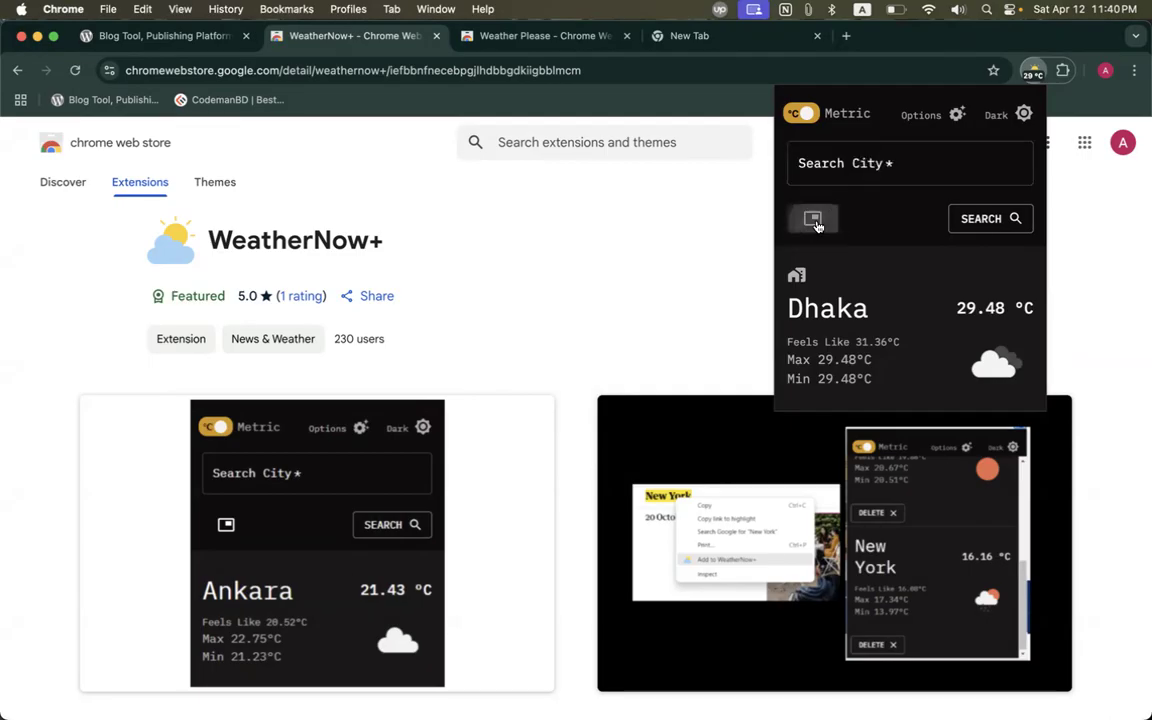
click(625, 298)
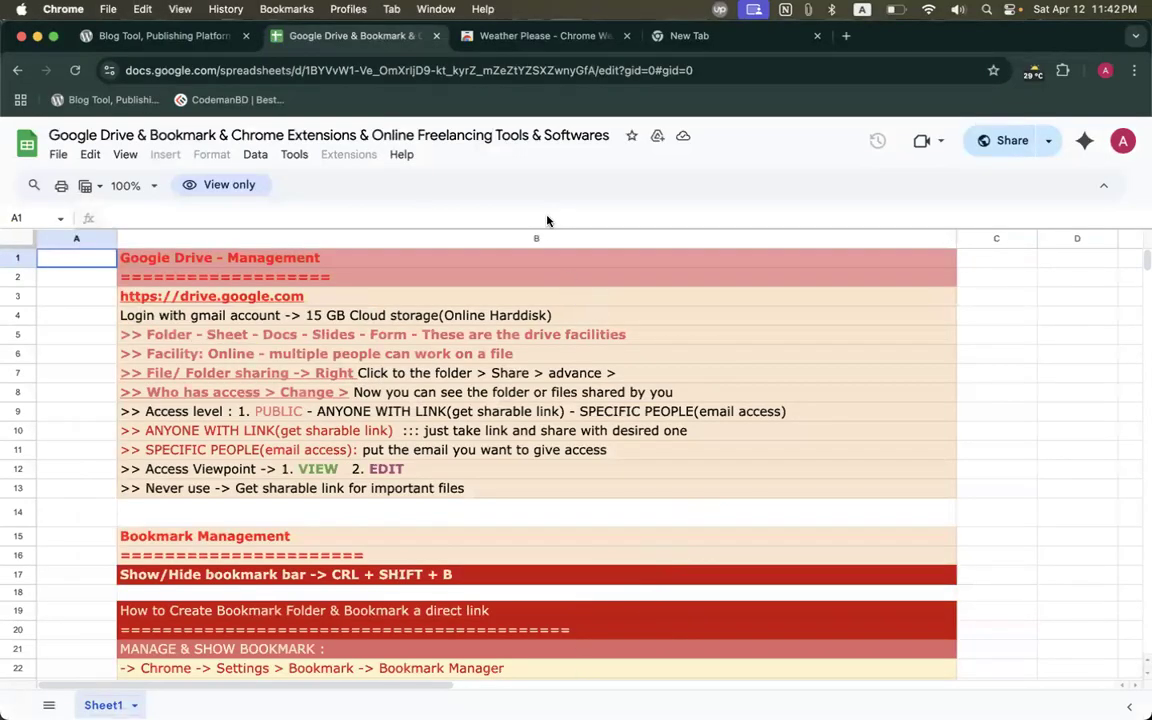
Scroll through the notes sheet and select the bookmark how-to notes in B19:B34.
scroll(700, 330, down, 1)
scroll(700, 330, right, 2)
scroll(442, 365, left, 3)
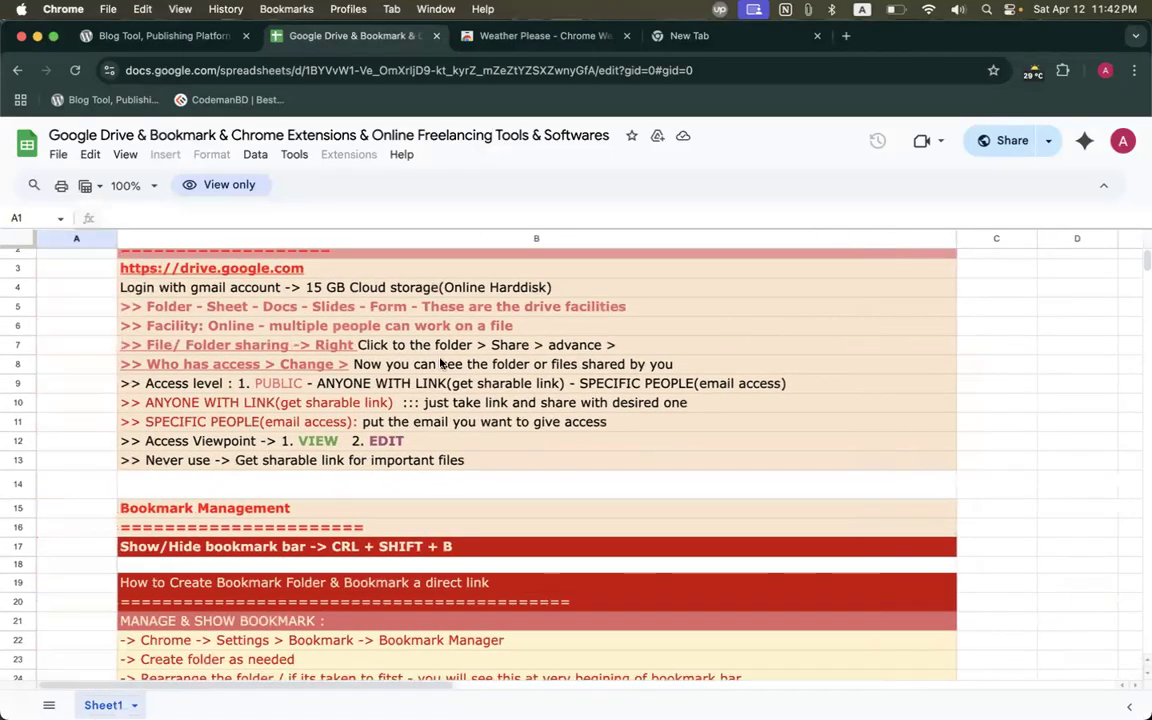
scroll(300, 330, up, 1)
drag(225, 278, 231, 488)
scroll(231, 488, down, 5)
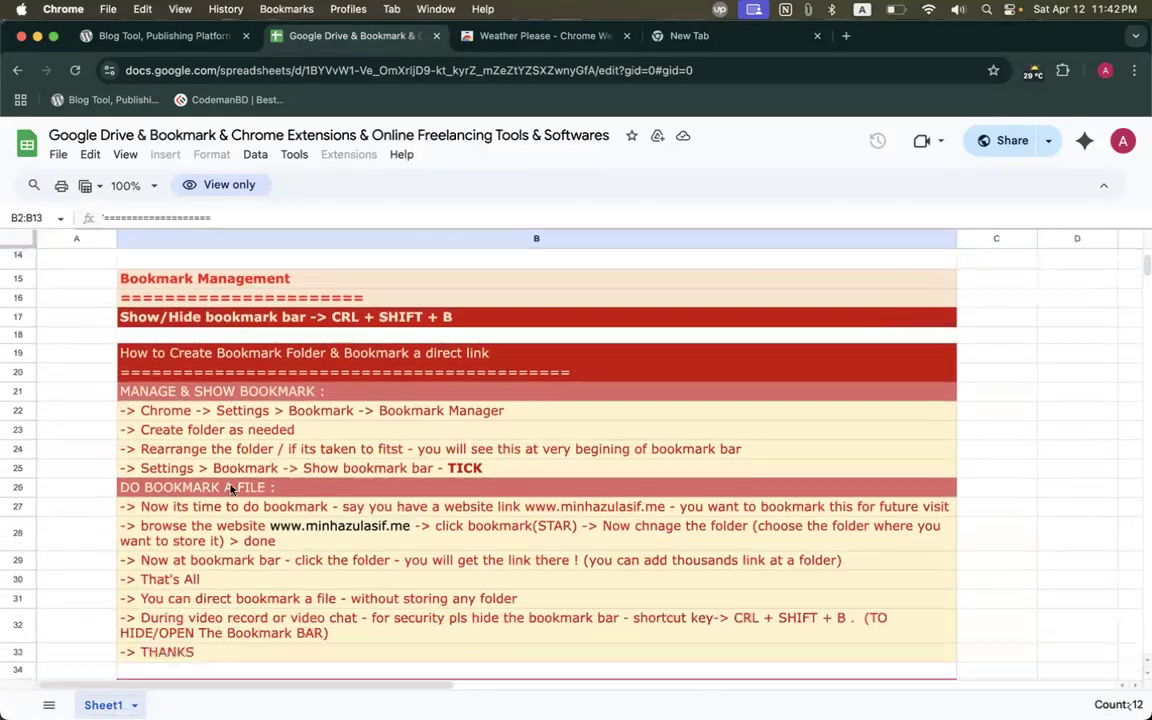
drag(166, 266, 185, 300)
drag(220, 338, 232, 655)
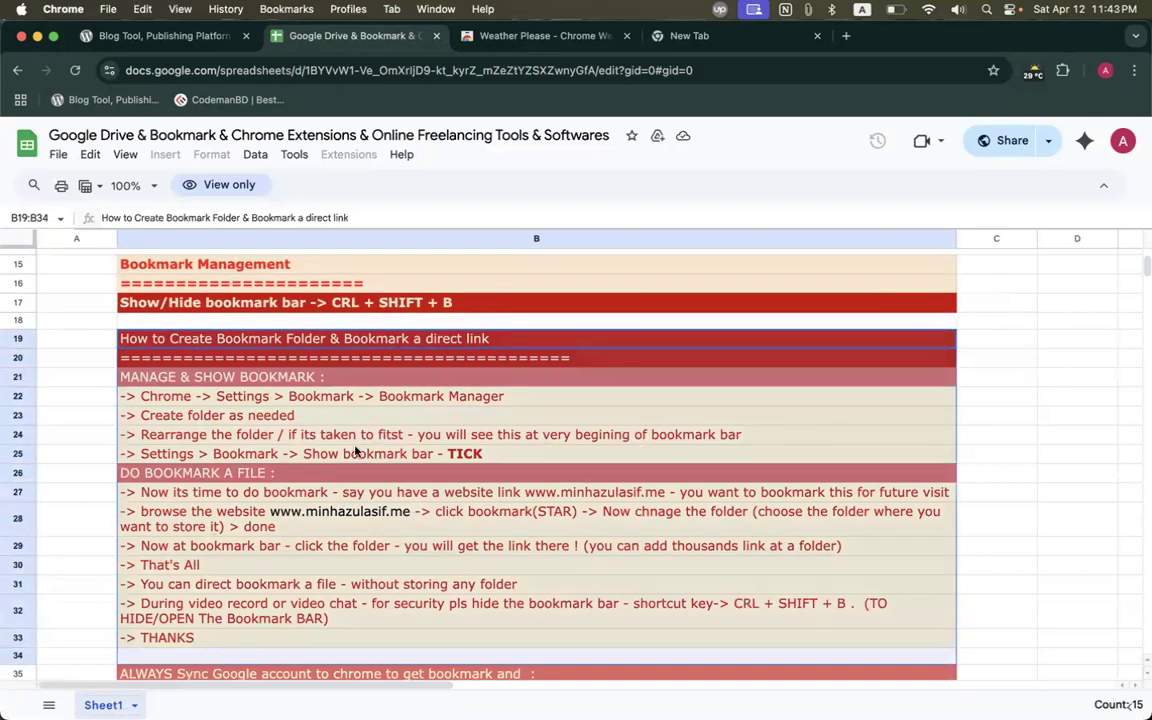
scroll(296, 374, down, 1)
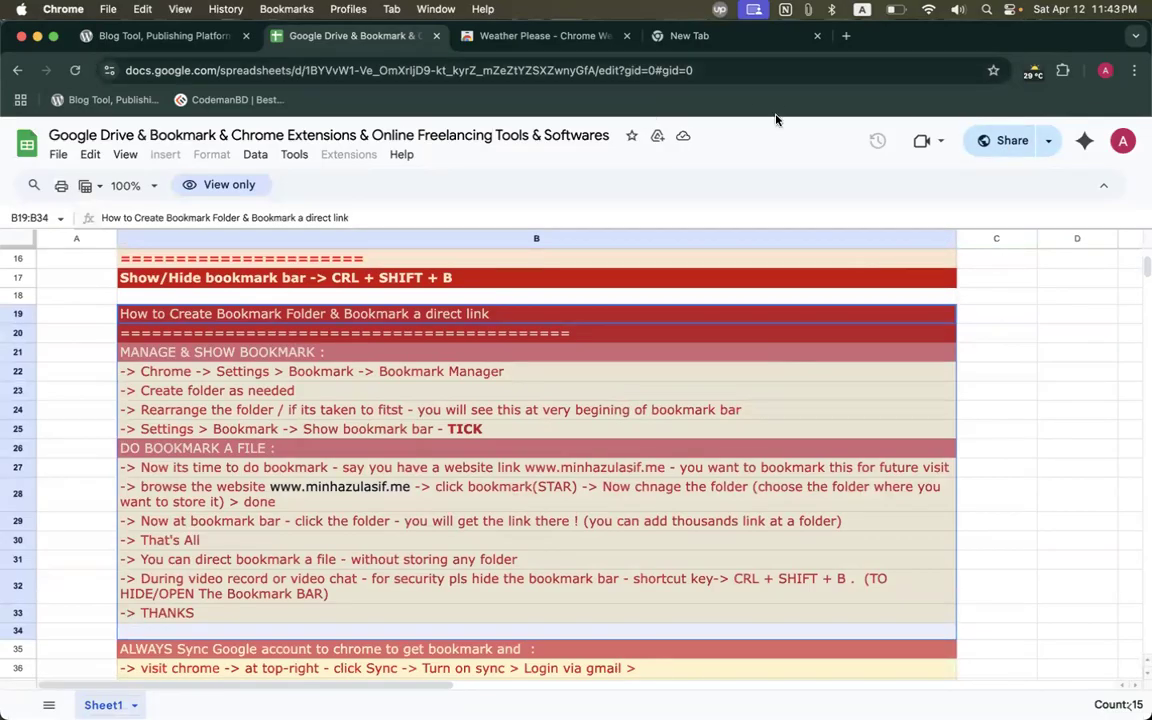
Check the Chrome profile list twice while scrolling further down the notes.
click(1105, 70)
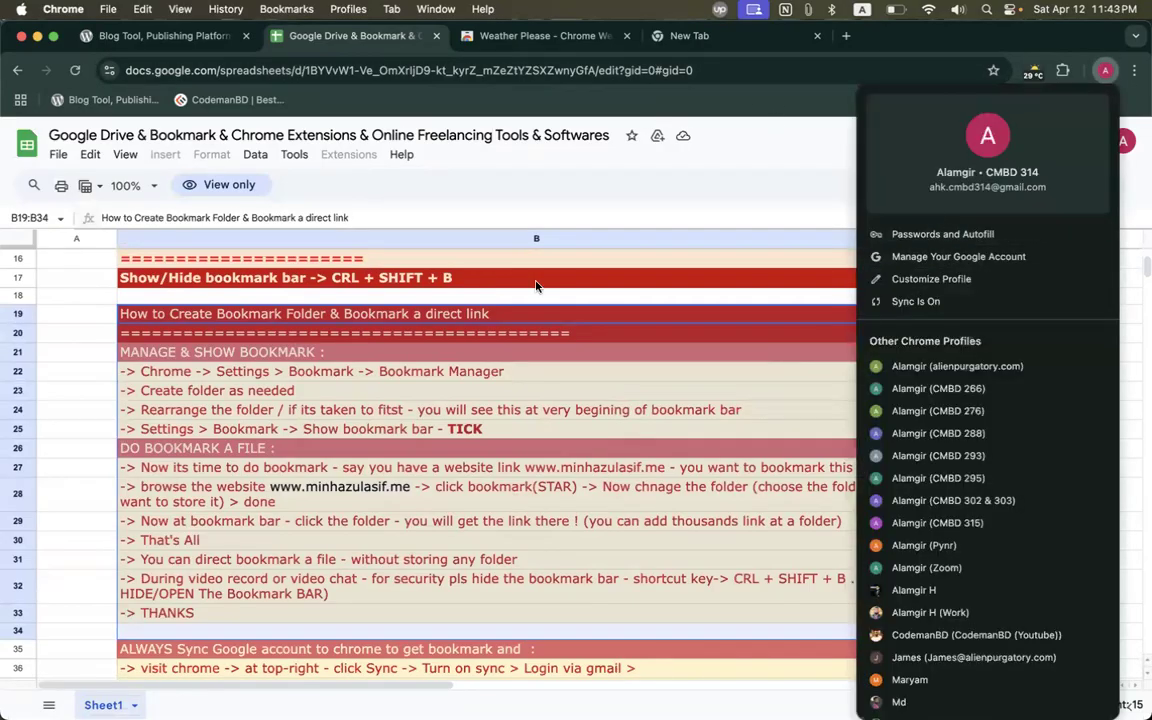
click(424, 355)
scroll(402, 490, down, 4)
scroll(402, 490, down, 3)
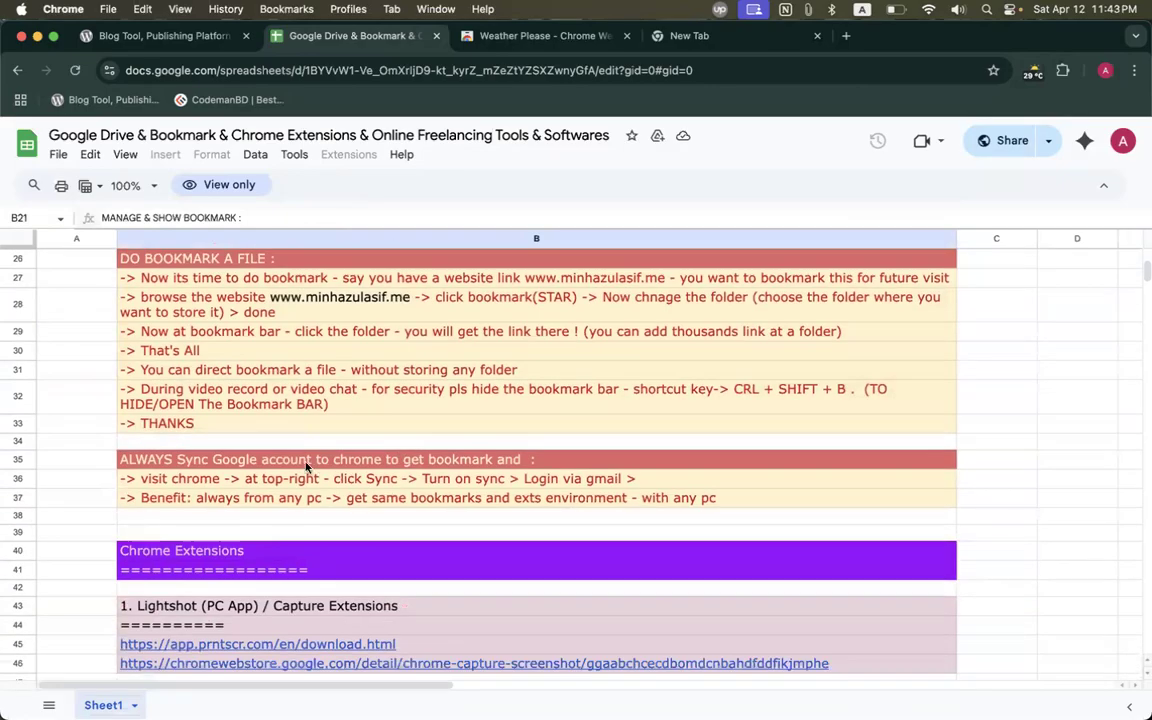
drag(306, 466, 306, 481)
click(1105, 70)
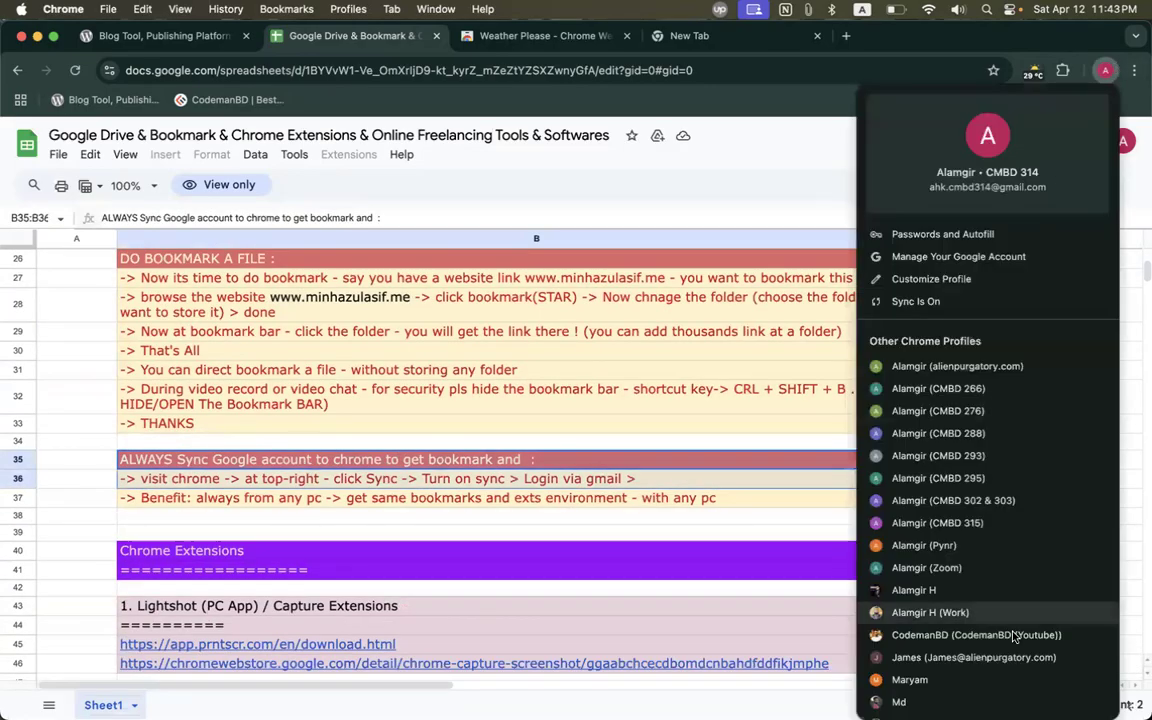
click(499, 514)
scroll(490, 506, down, 5)
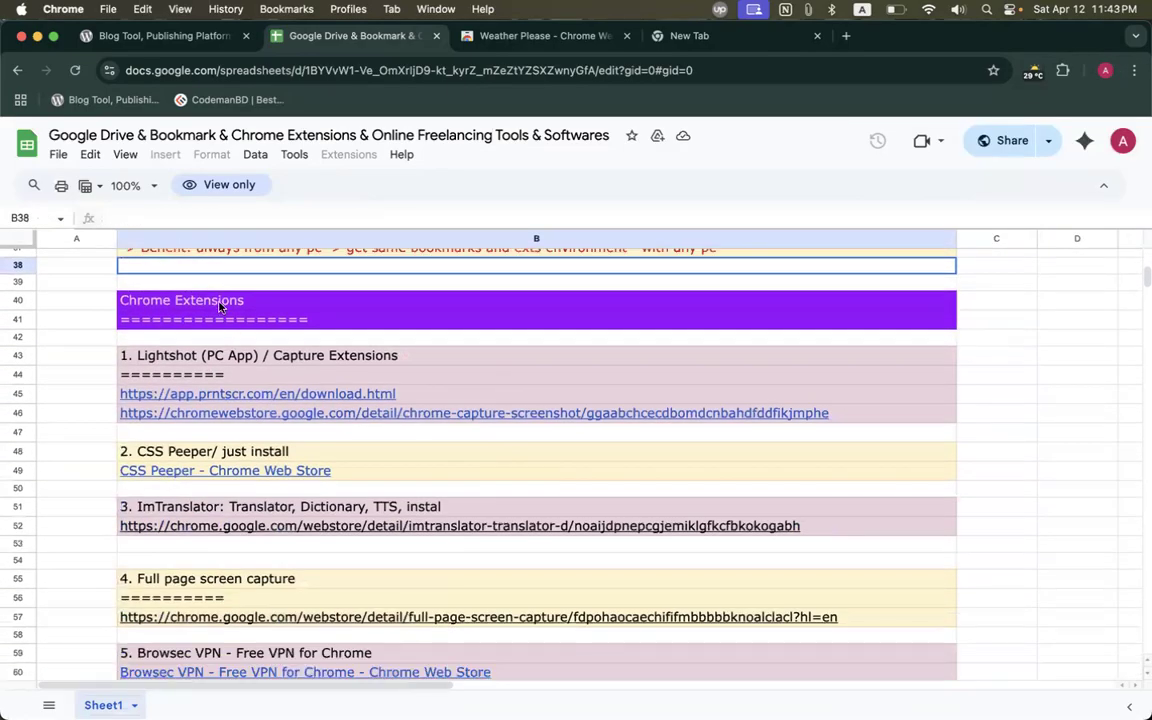
Select the Chrome Extensions heading and Lightshot entry, then open the B45 download link in a new tab.
click(210, 305)
scroll(246, 497, down, 10)
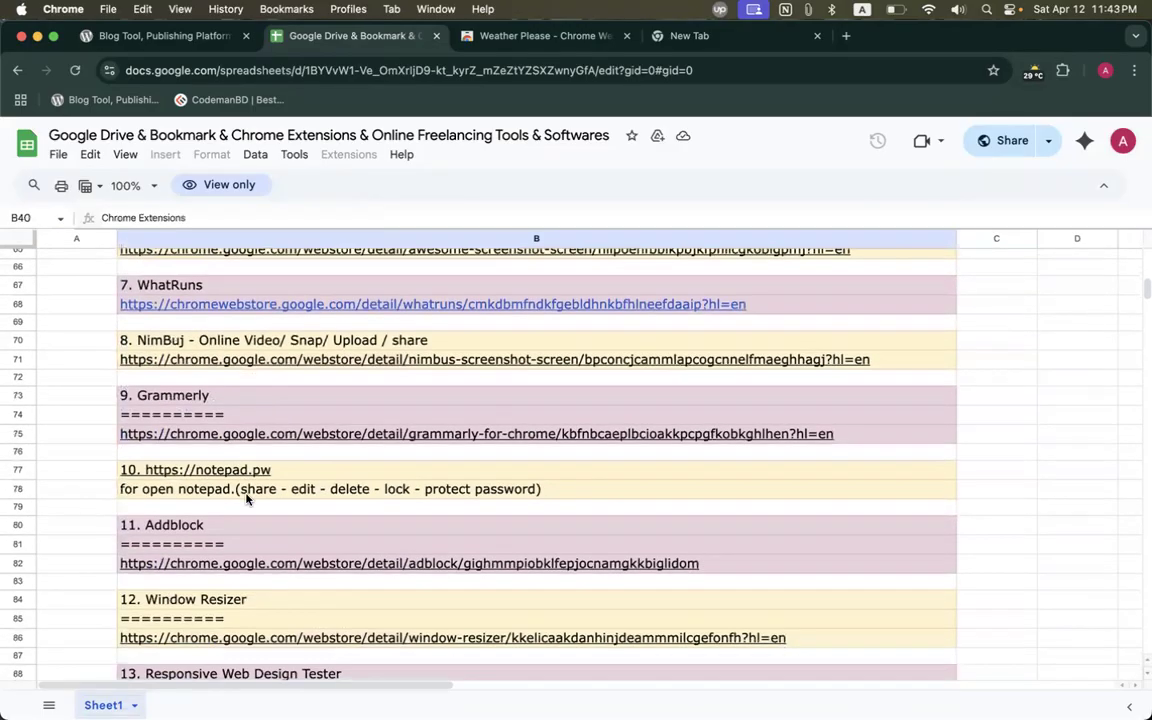
scroll(247, 498, up, 12)
scroll(247, 498, up, 3)
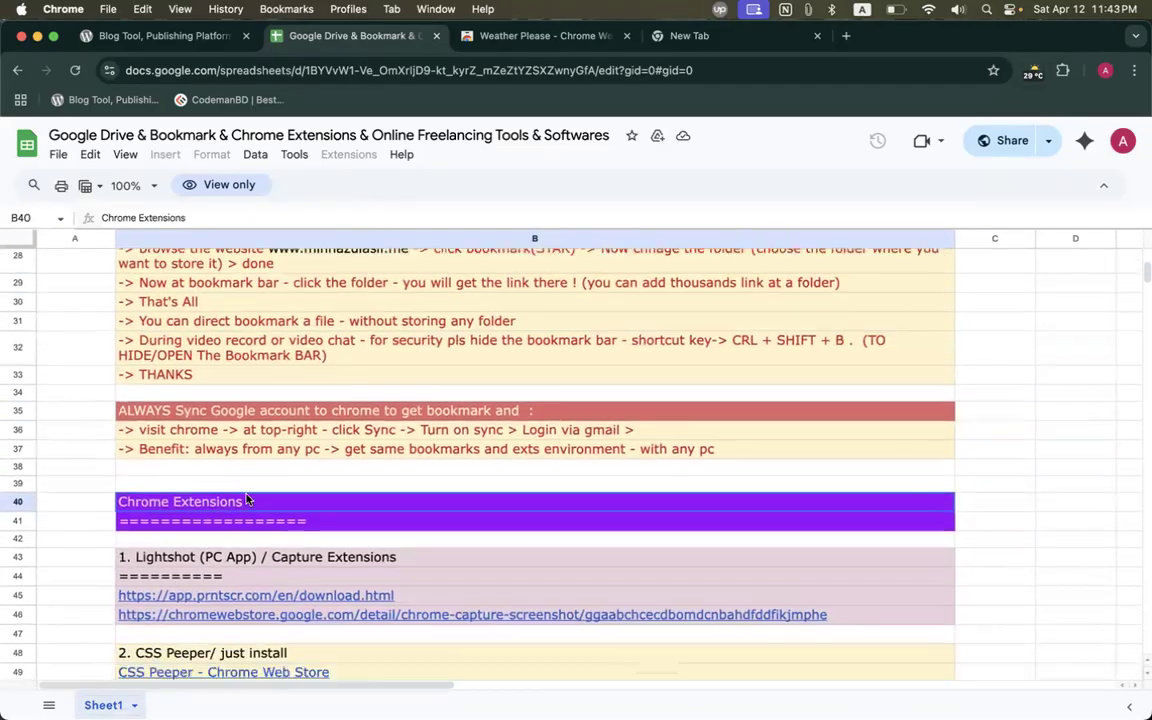
scroll(240, 478, down, 3)
click(203, 425)
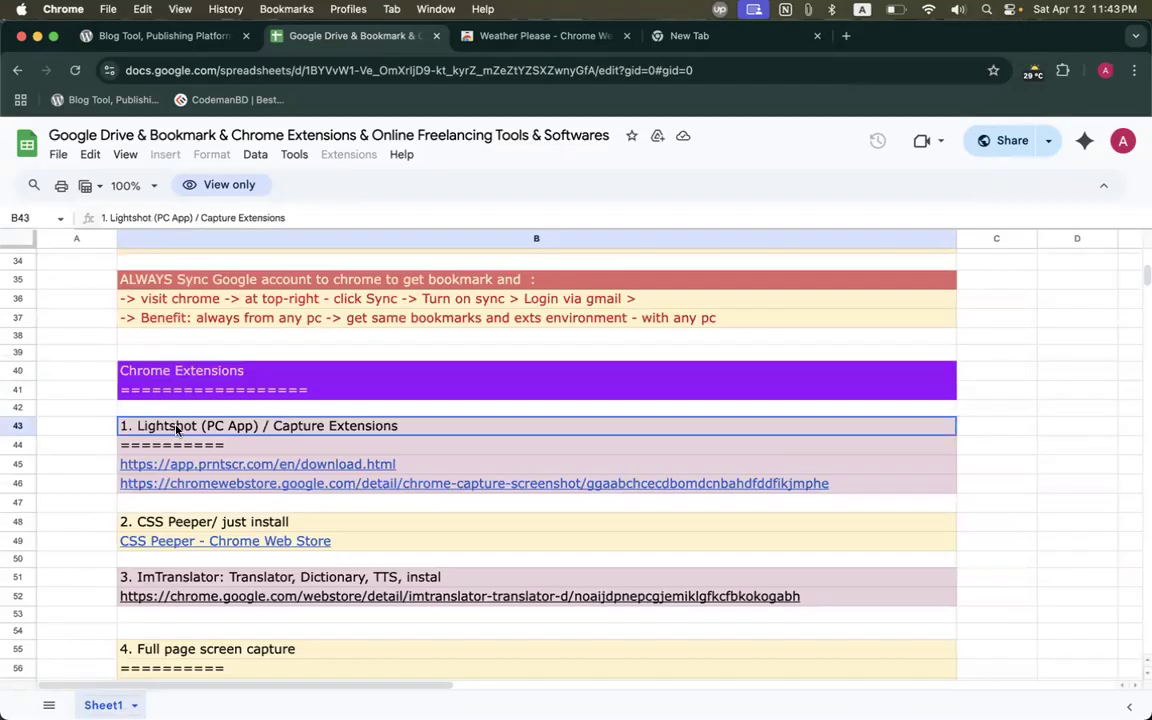
click(184, 470)
click(206, 490)
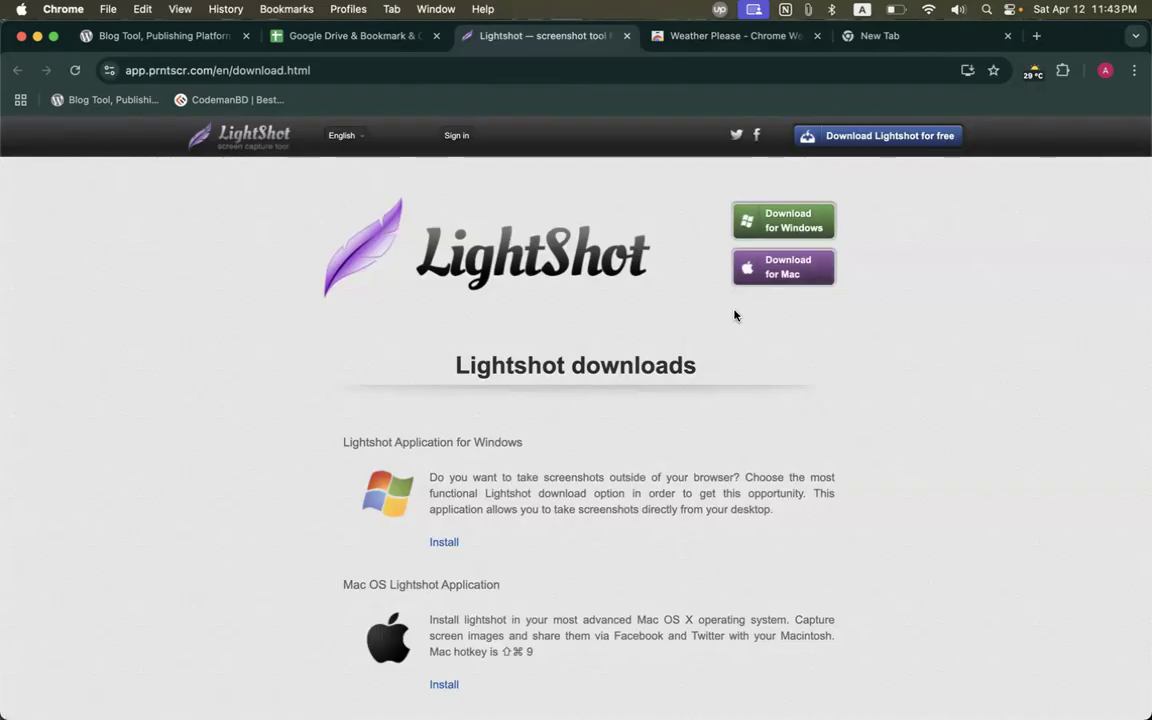
Bring up Launchpad with F4 once the Lightshot downloads page has loaded.
key(F4)
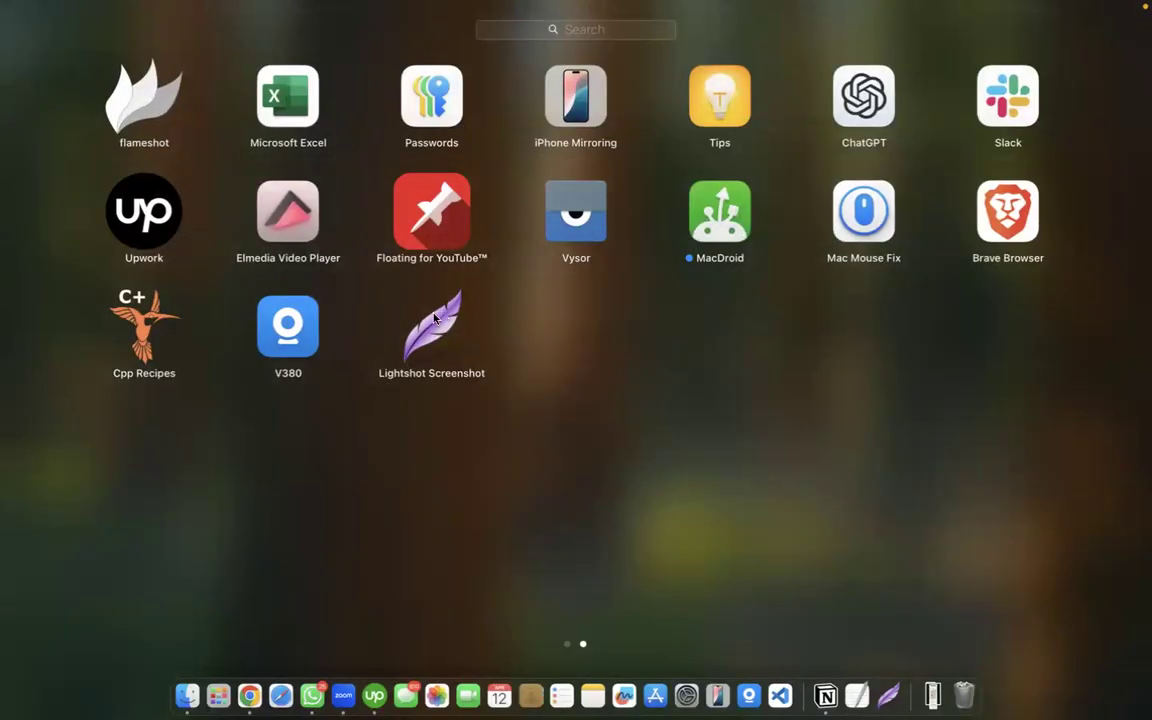
Launch the Lightshot Screenshot app from Launchpad.
click(432, 320)
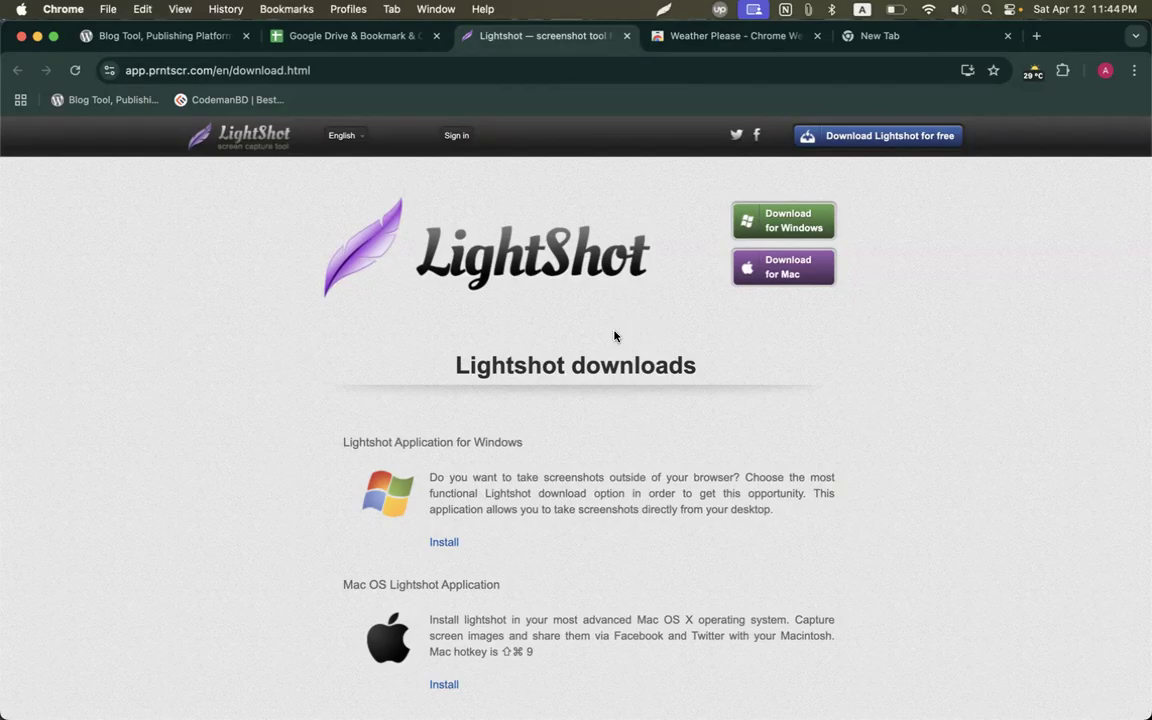
key(super+shift+9)
drag(252, 160, 652, 461)
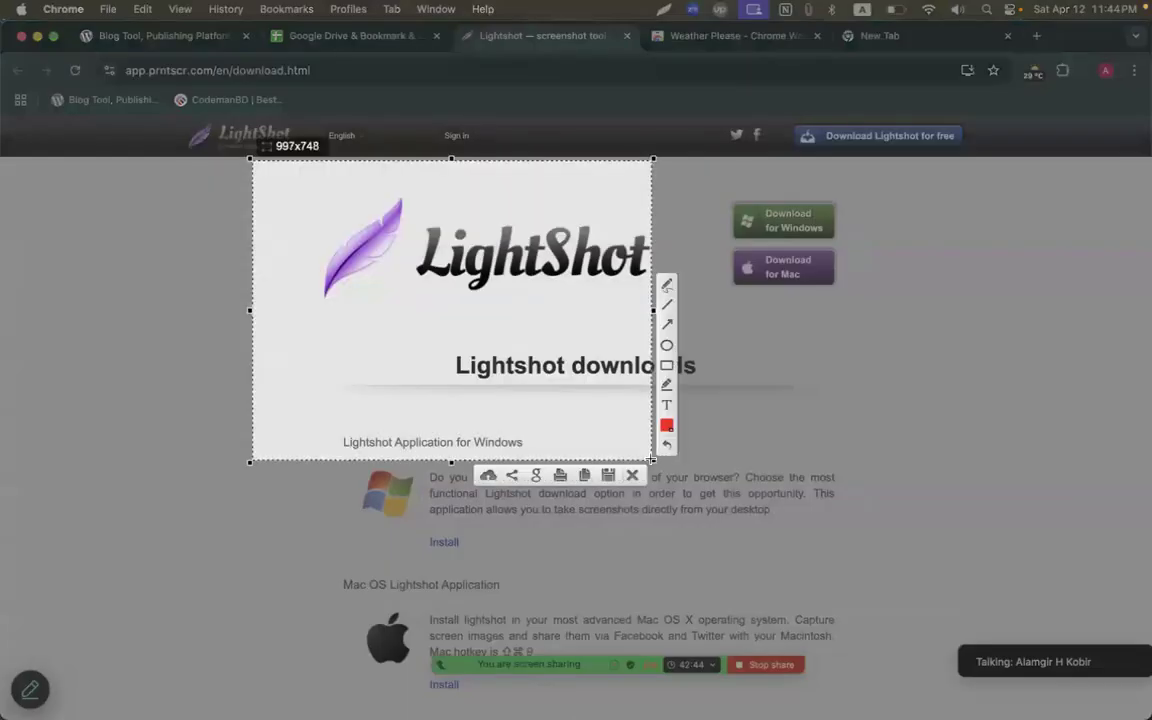
click(632, 475)
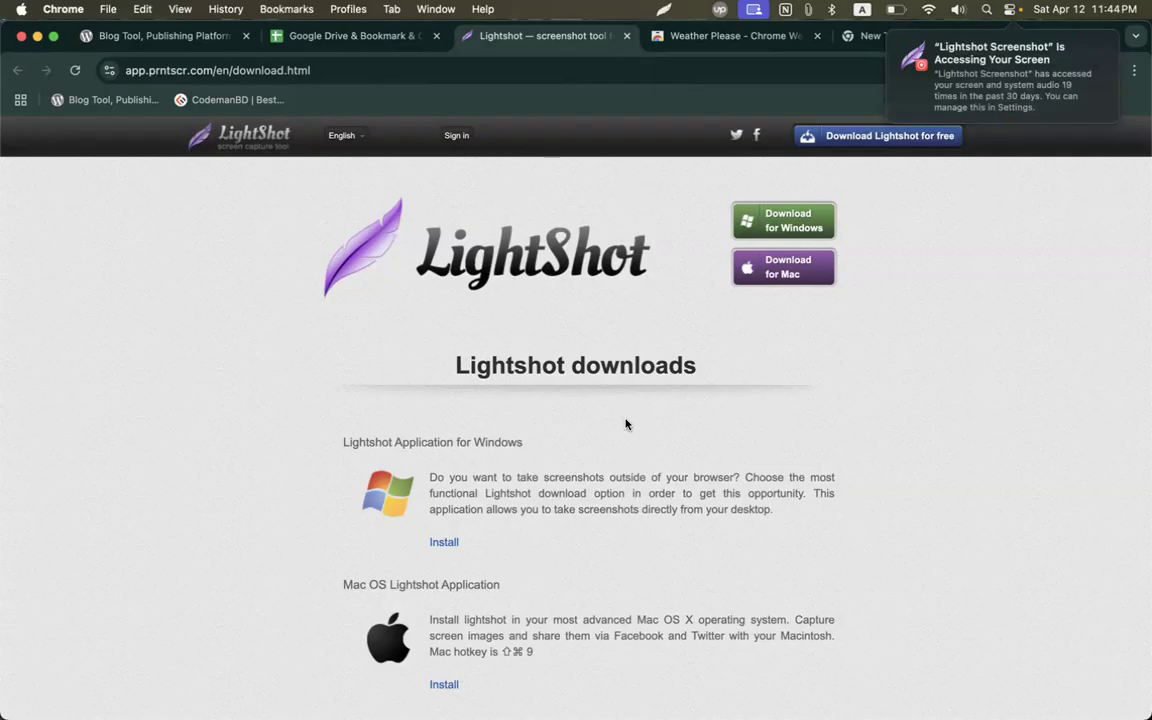
click(663, 9)
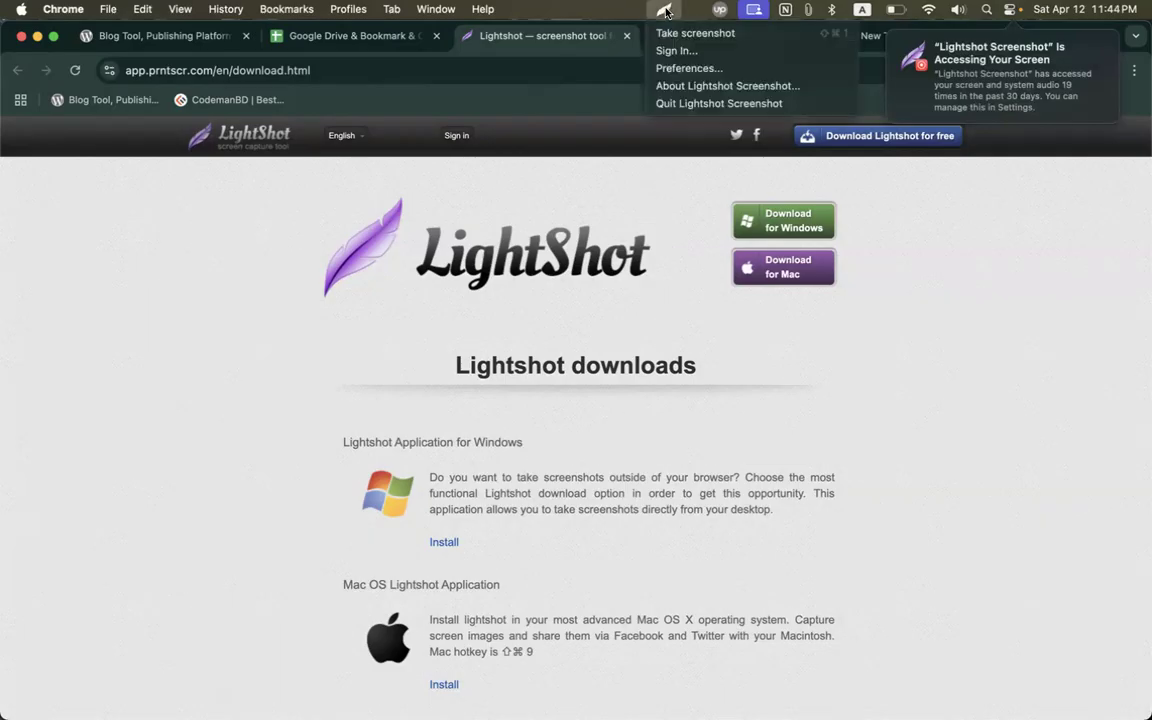
click(688, 69)
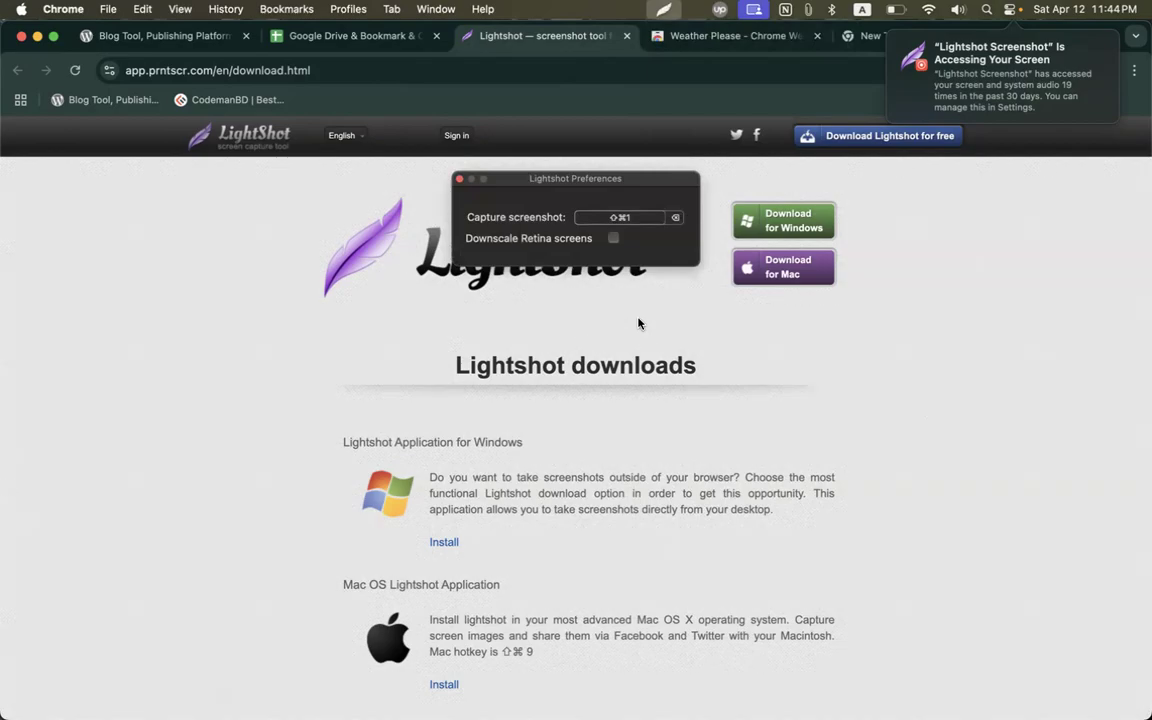
click(461, 181)
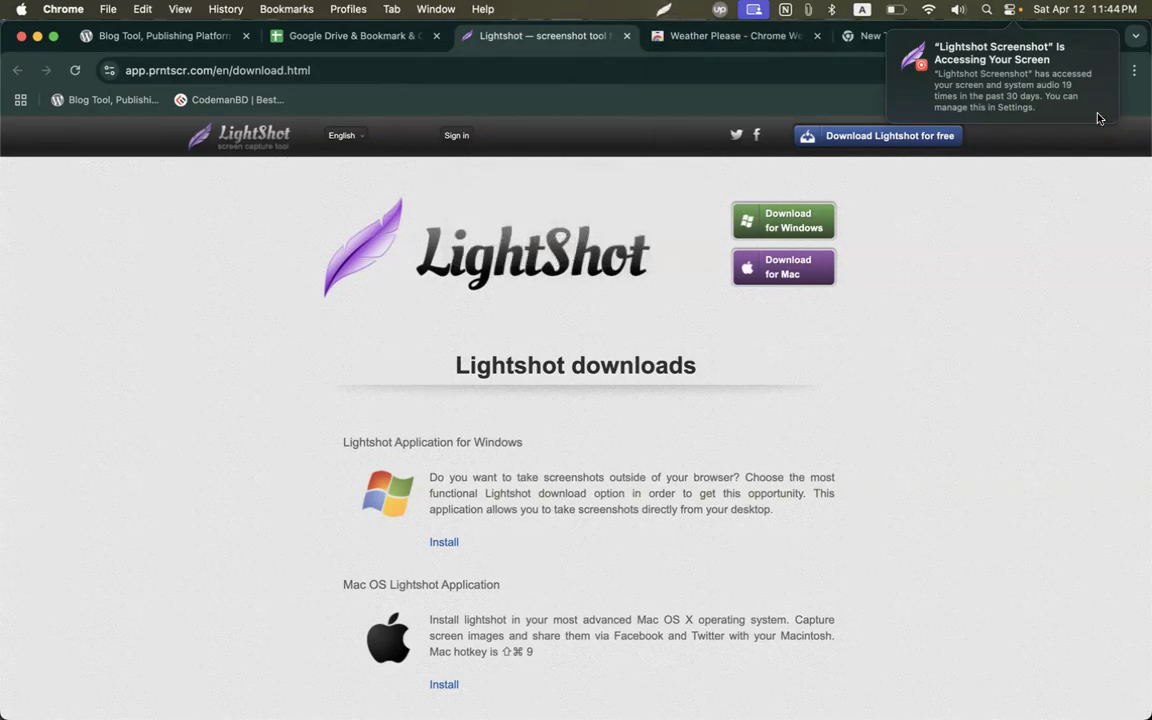
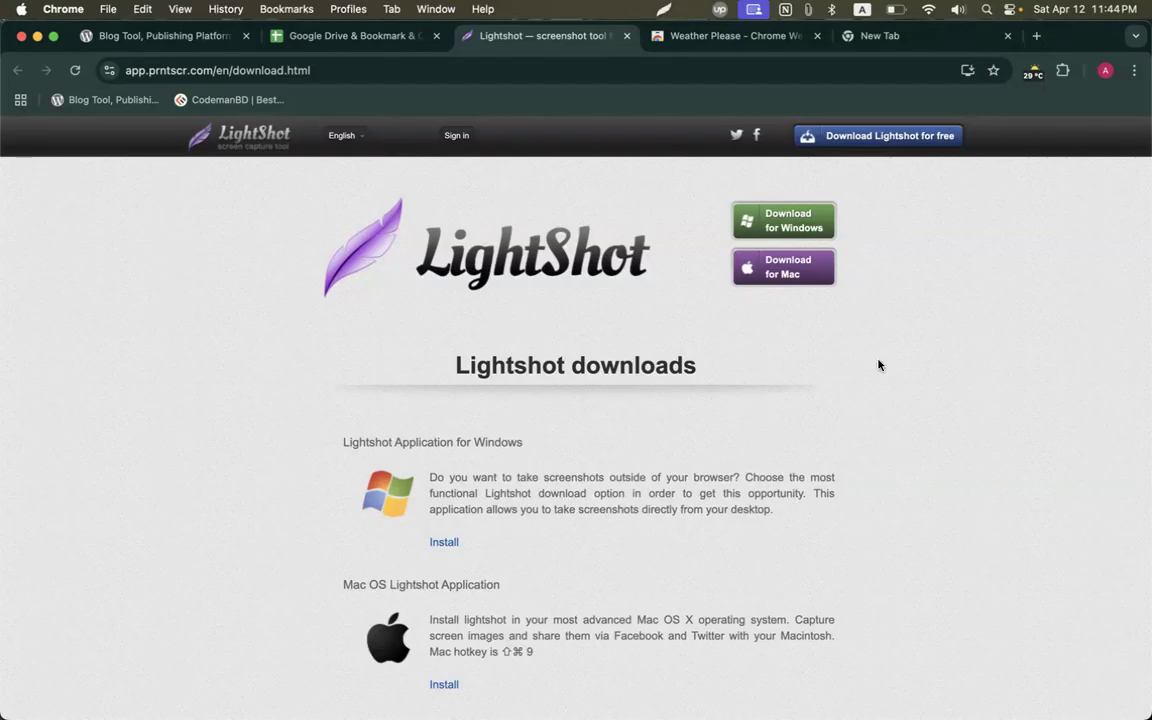
Land on the Weather Please extension tab and start a Lightshot screen capture.
right_click(528, 37)
click(548, 43)
key(super+w)
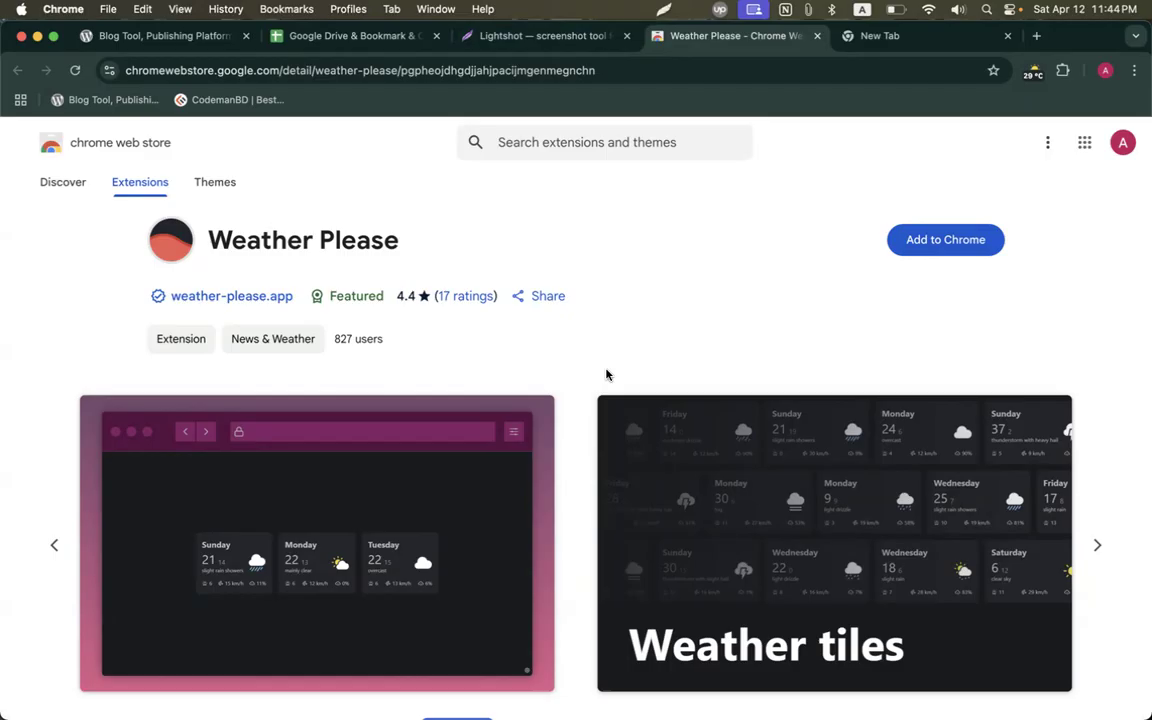
key(super+shift+9)
Capture the Weather Please area and mark it with a red loop, line, rectangle and strike-through.
drag(265, 152, 812, 516)
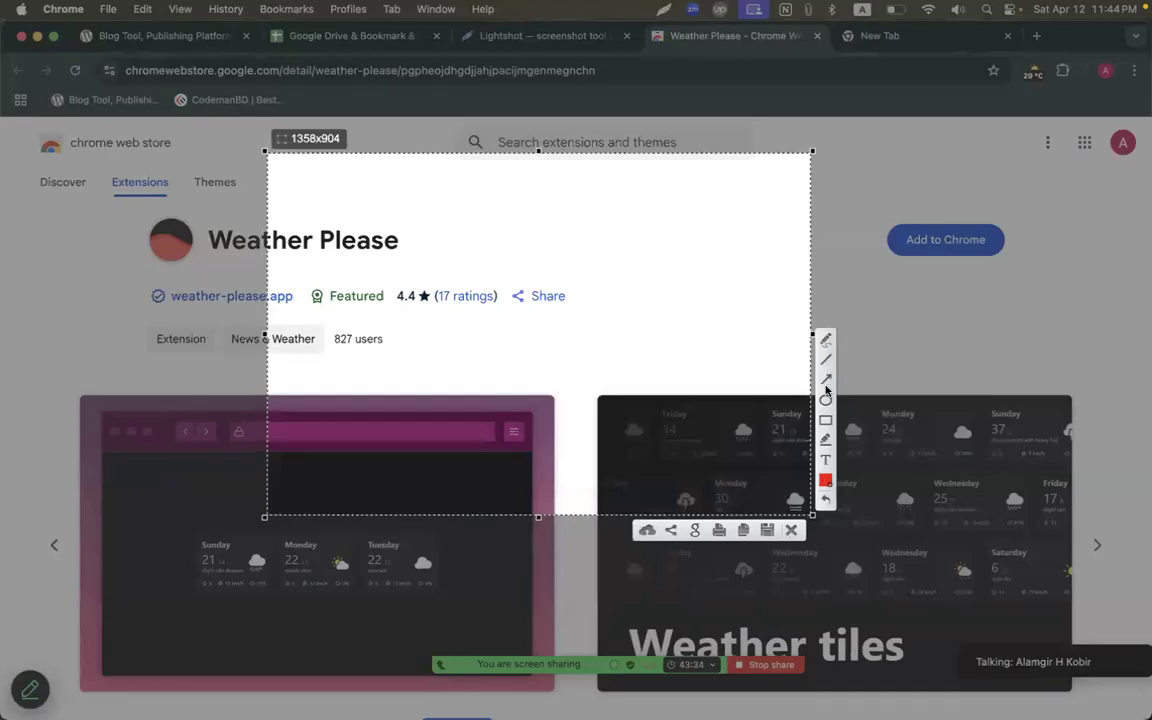
mouse_move(608, 237)
mouse_down()
mouse_move(545, 268)
mouse_move(617, 237)
mouse_move(587, 249)
mouse_up()
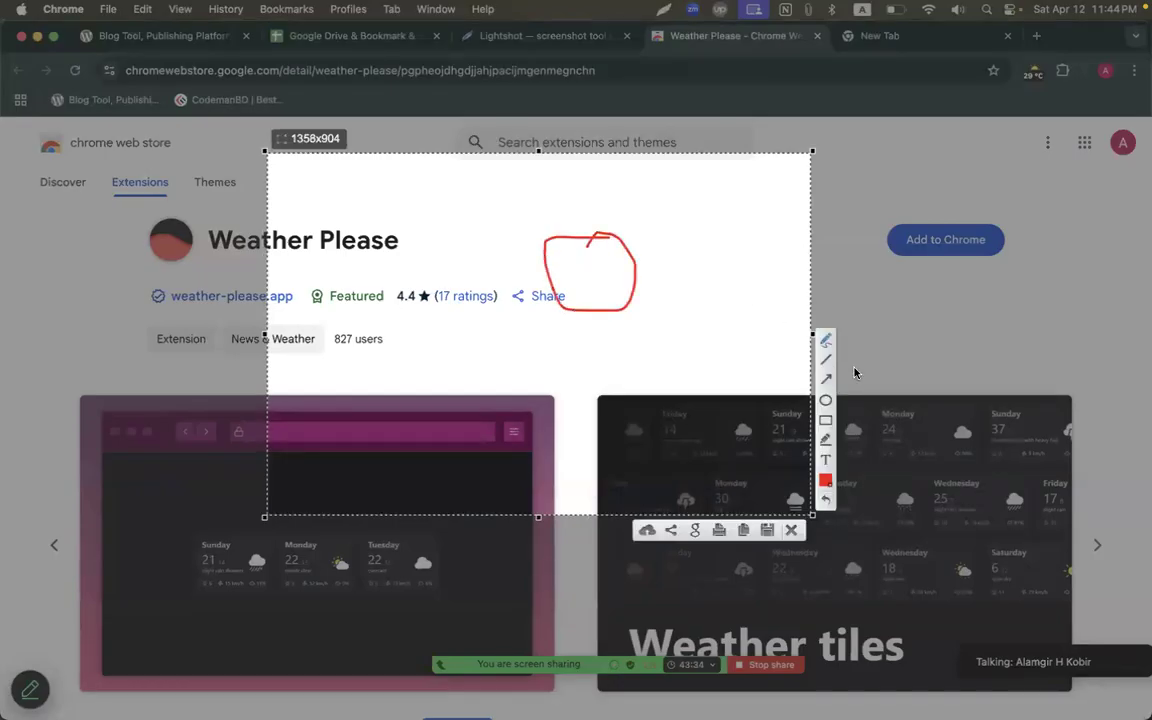
click(825, 359)
mouse_move(366, 380)
mouse_down()
mouse_move(573, 378)
mouse_move(723, 401)
mouse_up()
click(825, 400)
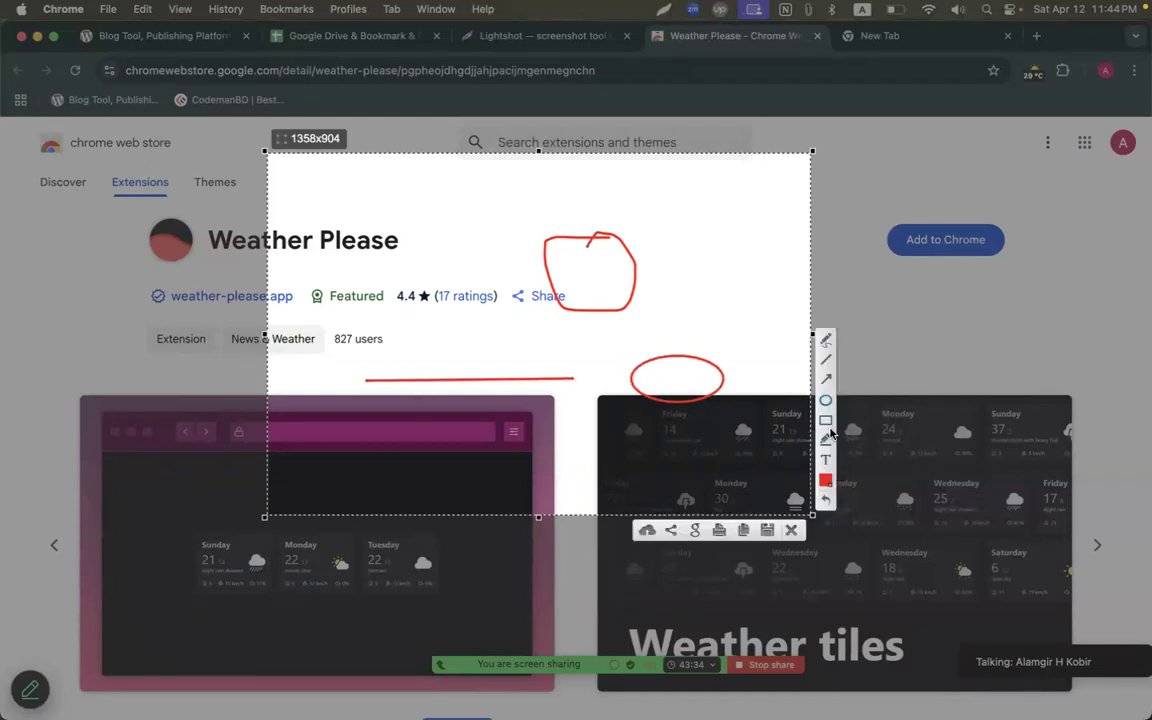
click(825, 420)
mouse_move(568, 307)
mouse_down()
mouse_move(748, 398)
mouse_move(782, 438)
mouse_up()
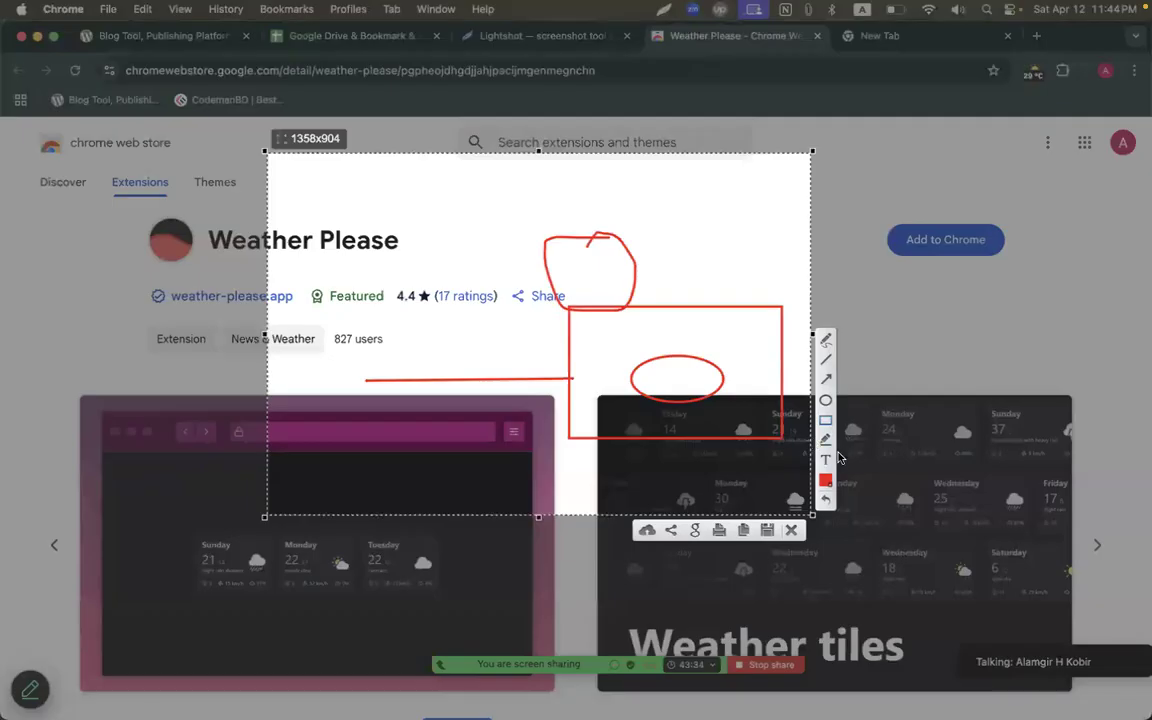
drag(435, 296, 497, 296)
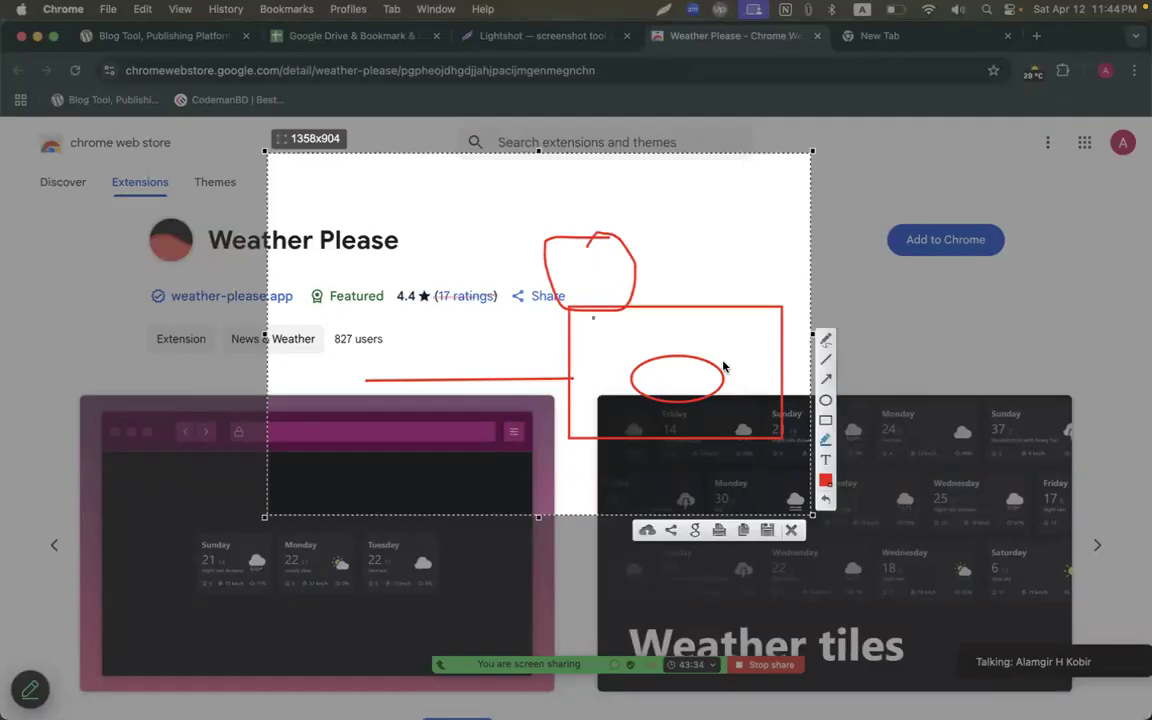
Add the red note 'eta bujhi nai' beside the title and copy the capture.
click(826, 459)
click(653, 262)
text(eta bu)
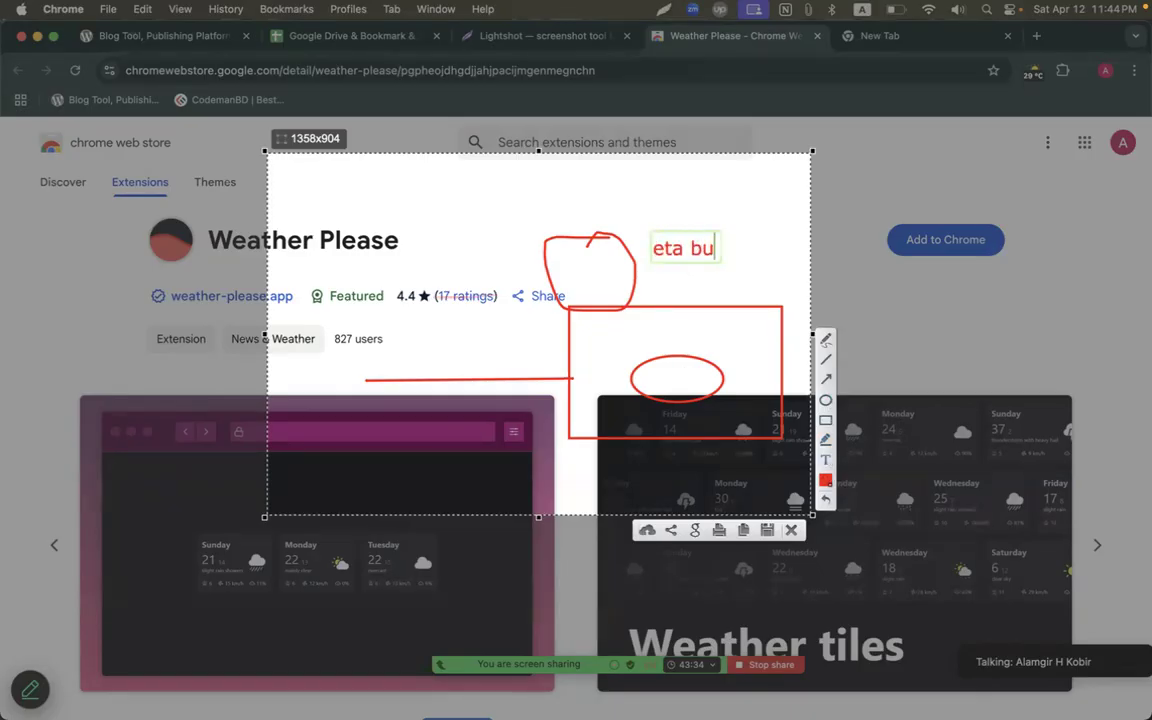
text(jhi nai)
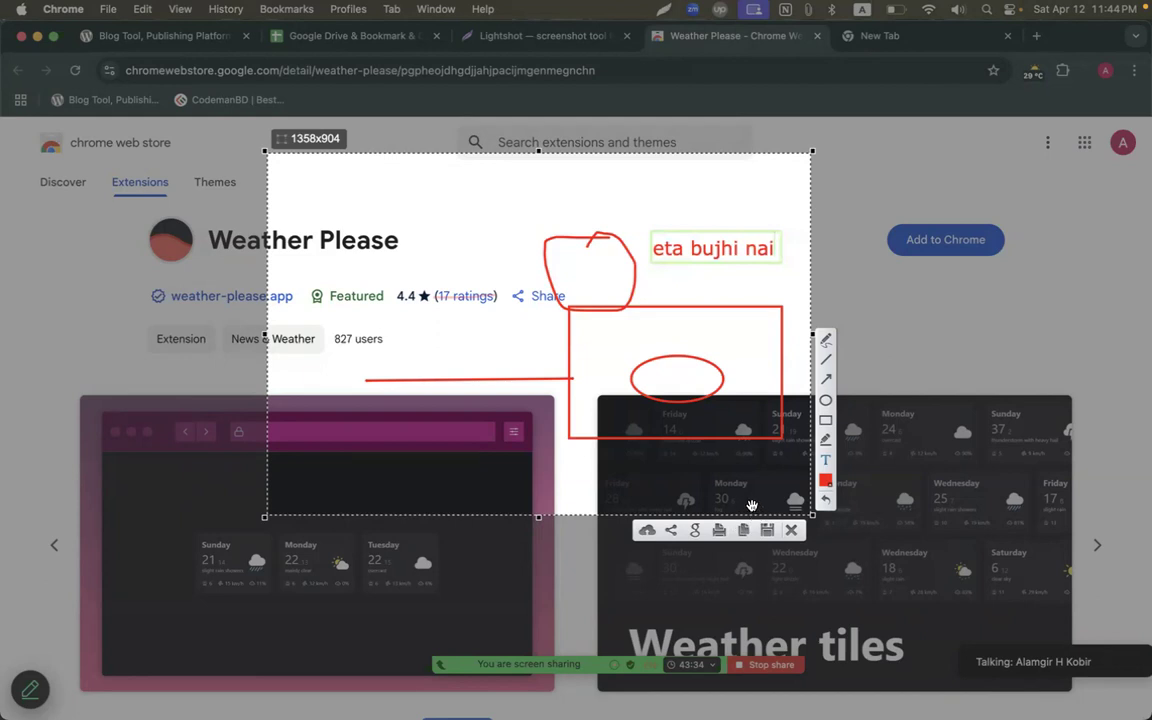
click(742, 530)
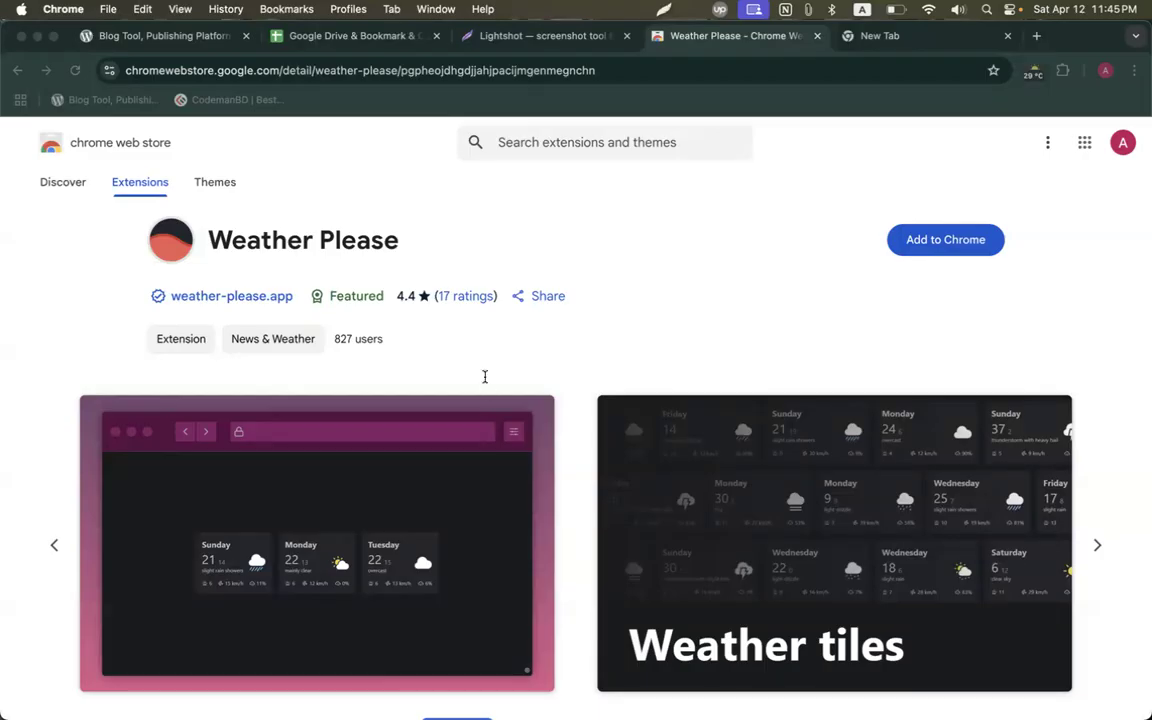
Open Google Docs from the Google apps list on the new tab page.
click(310, 37)
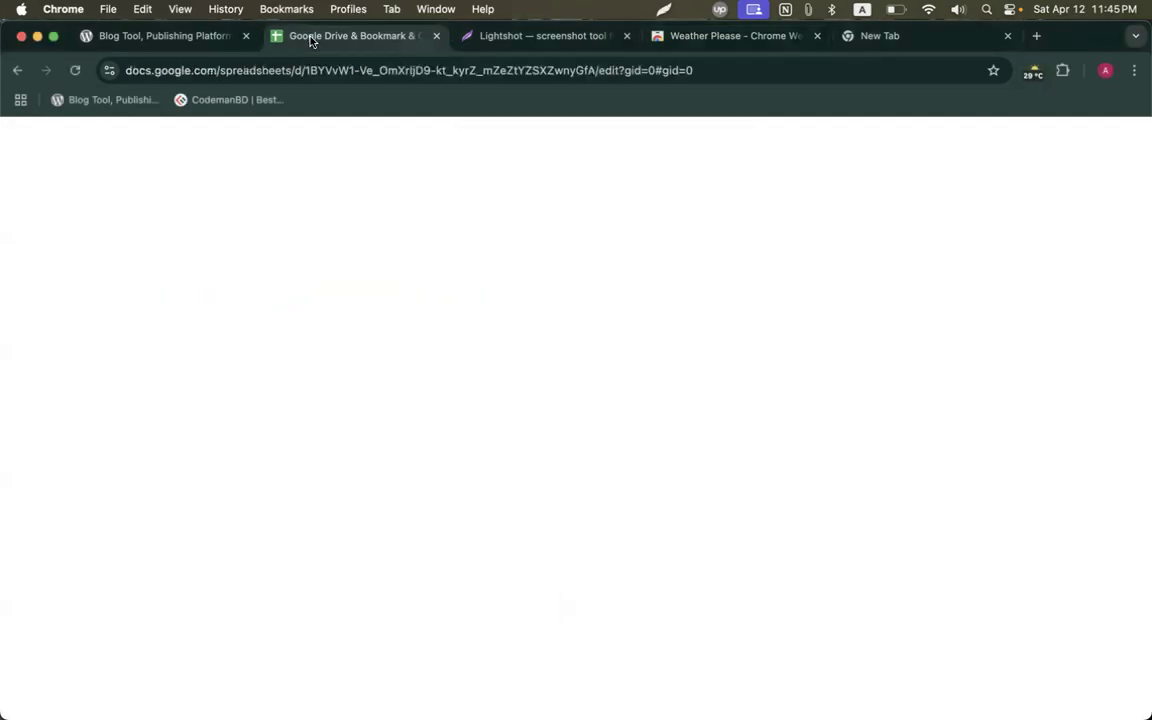
click(133, 40)
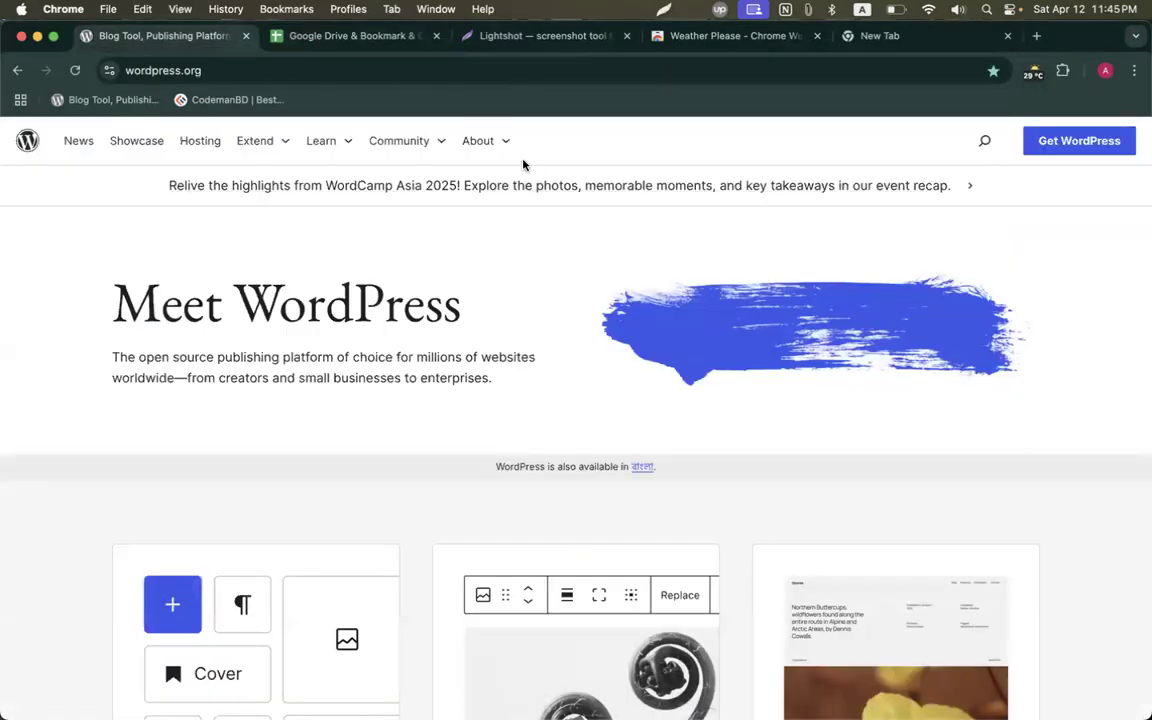
scroll(558, 355, down, 10)
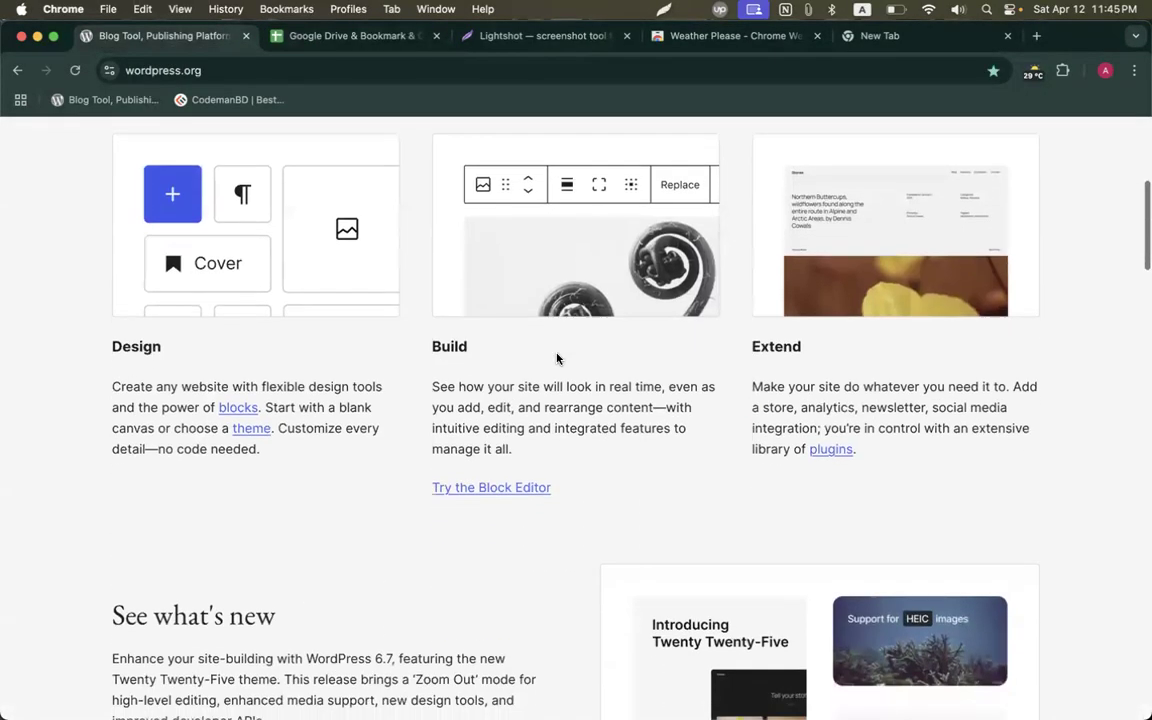
click(872, 36)
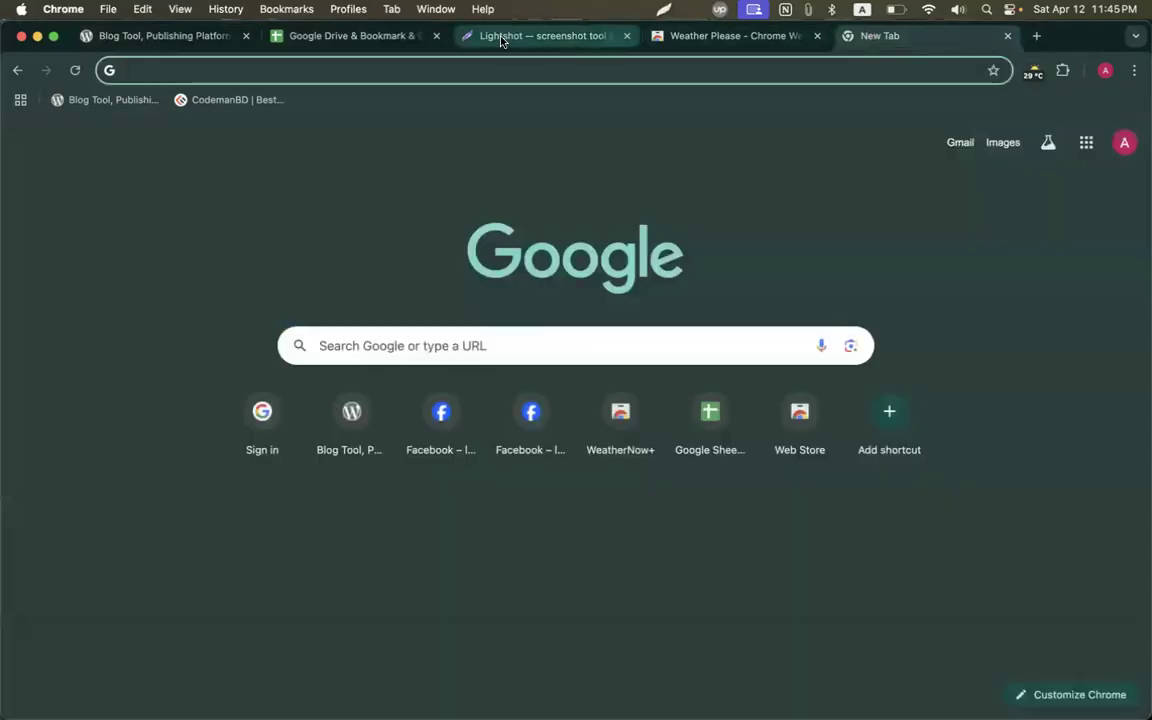
click(1086, 142)
scroll(1000, 385, down, 5)
scroll(1000, 385, up, 3)
click(923, 192)
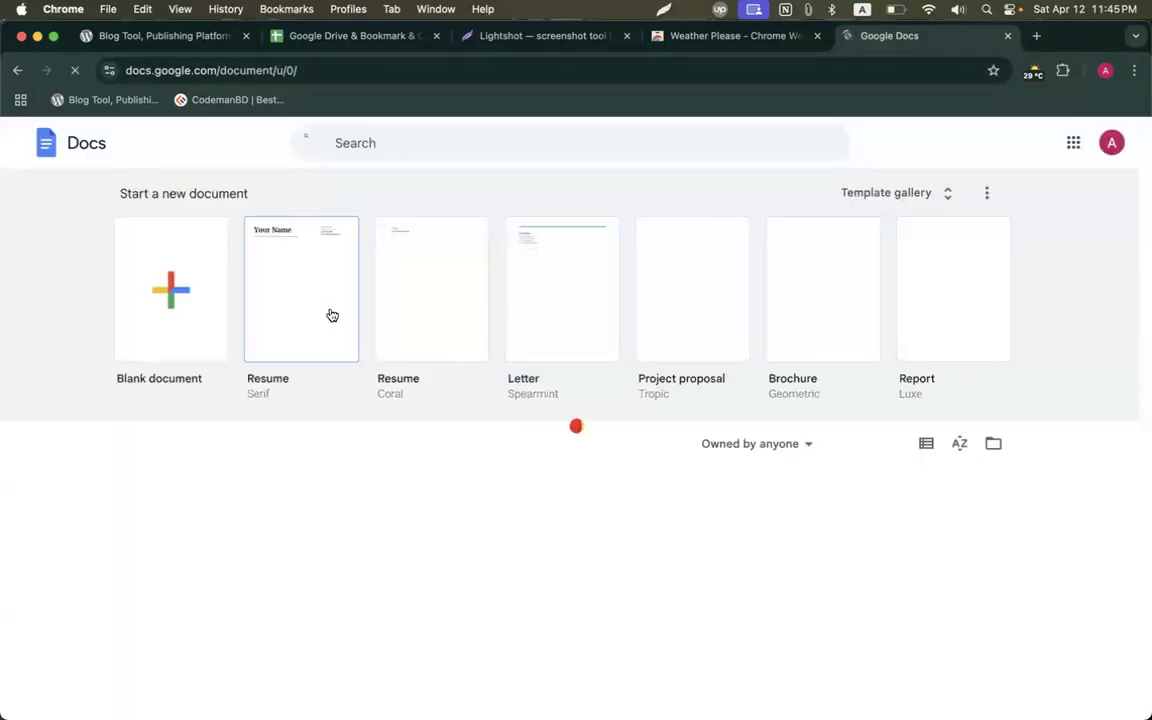
Create a blank document and paste the annotated Weather Please screenshot into it.
click(203, 318)
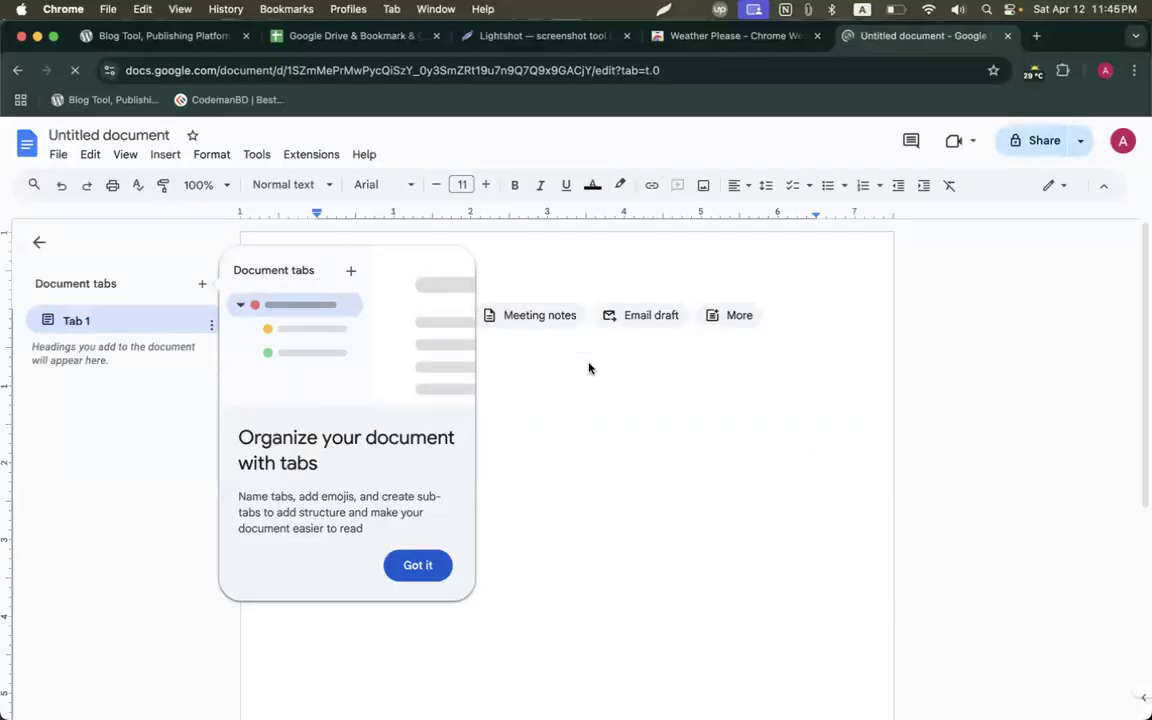
click(417, 566)
key(super+v)
scroll(501, 440, down, 2)
scroll(501, 440, up, 2)
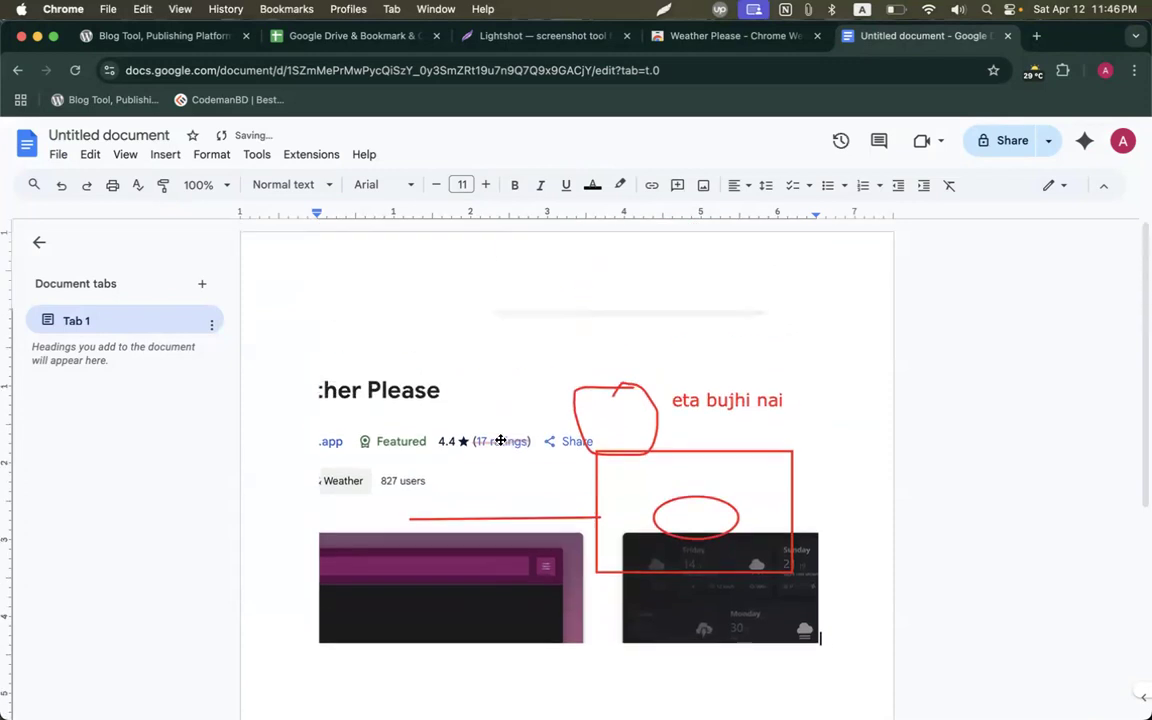
scroll(501, 440, down, 1)
Search Google for 'bird' in a new tab, removing the suggested 'store near me'.
click(1036, 35)
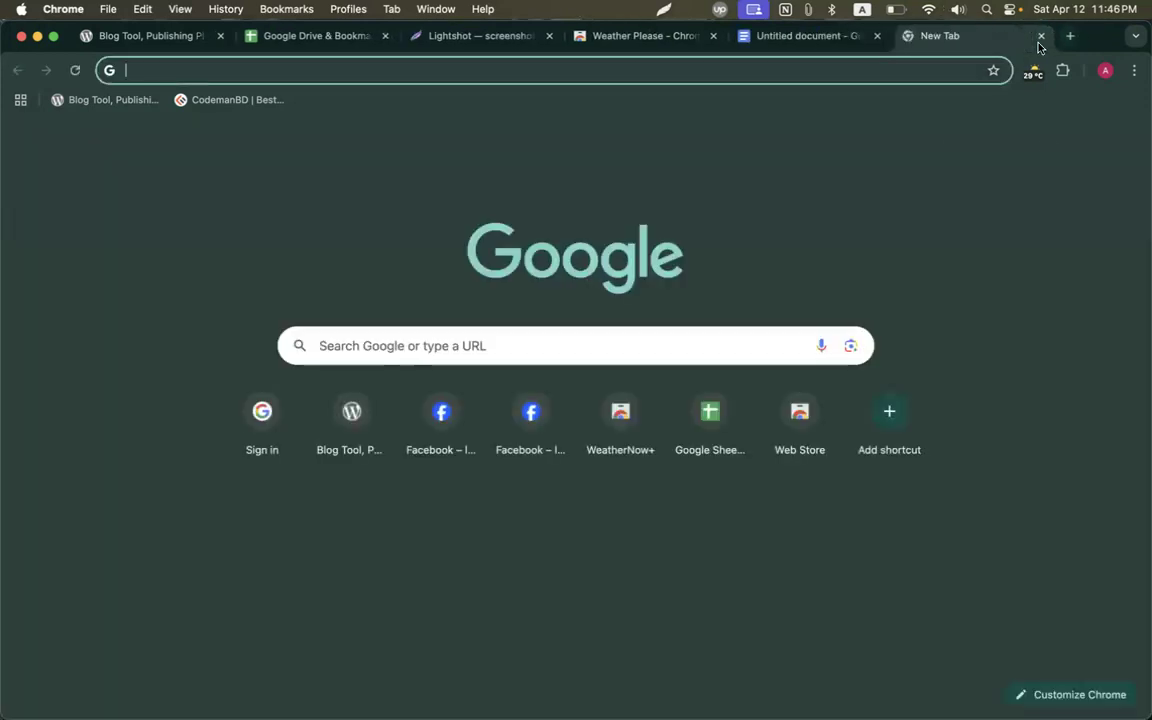
text(d)
key(BackSpace)
text(bird)
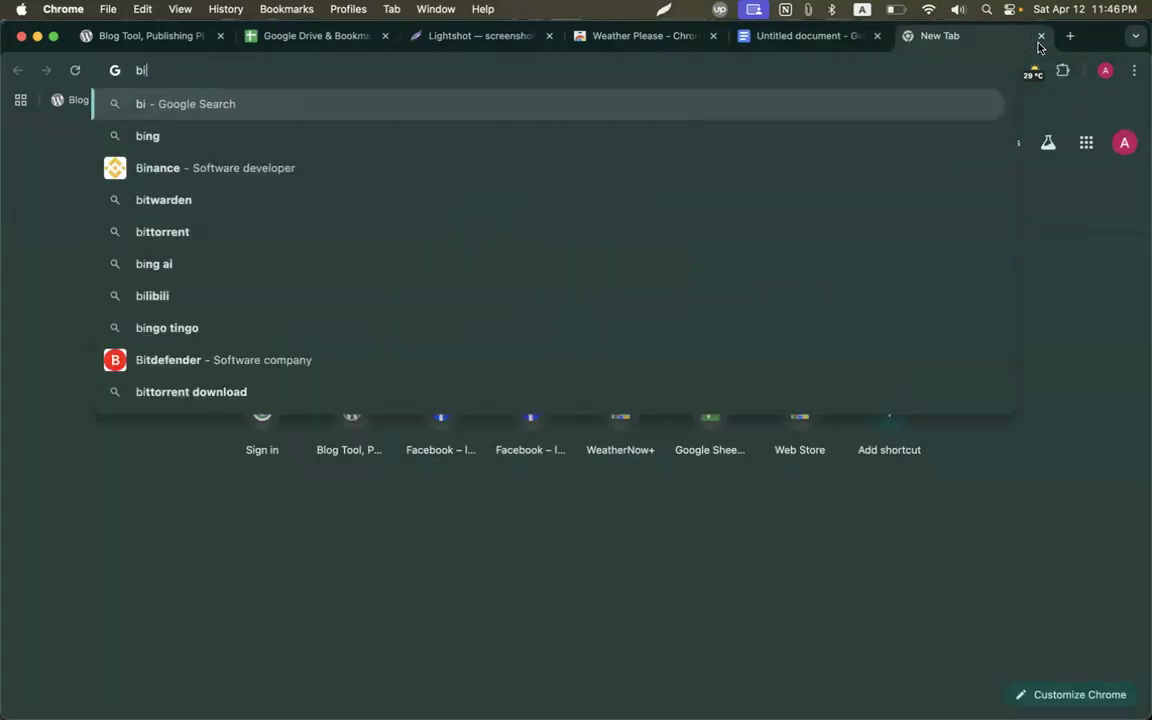
key(Return)
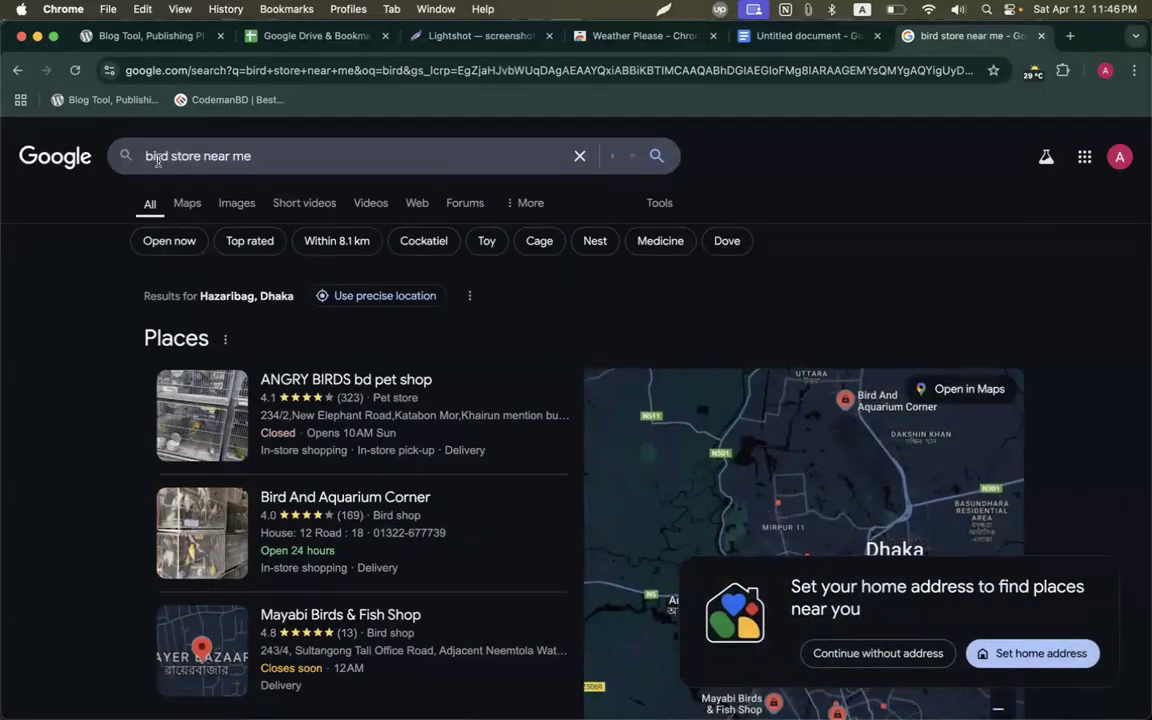
drag(167, 155, 251, 155)
key(BackSpace)
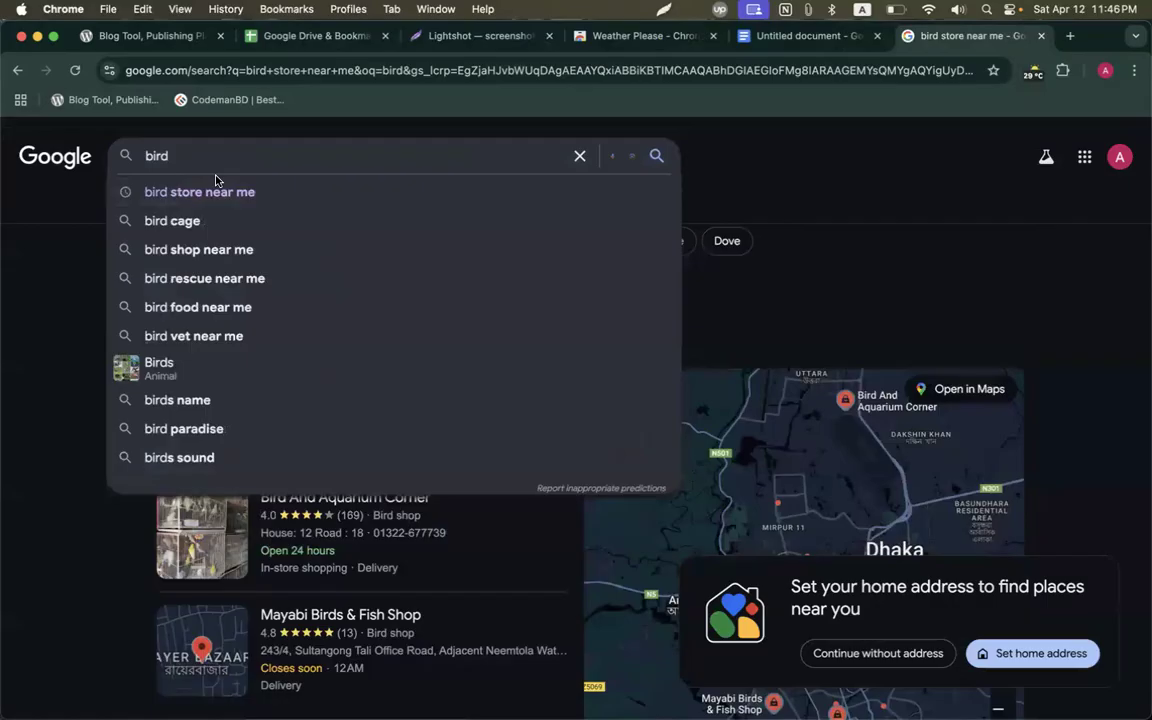
key(Return)
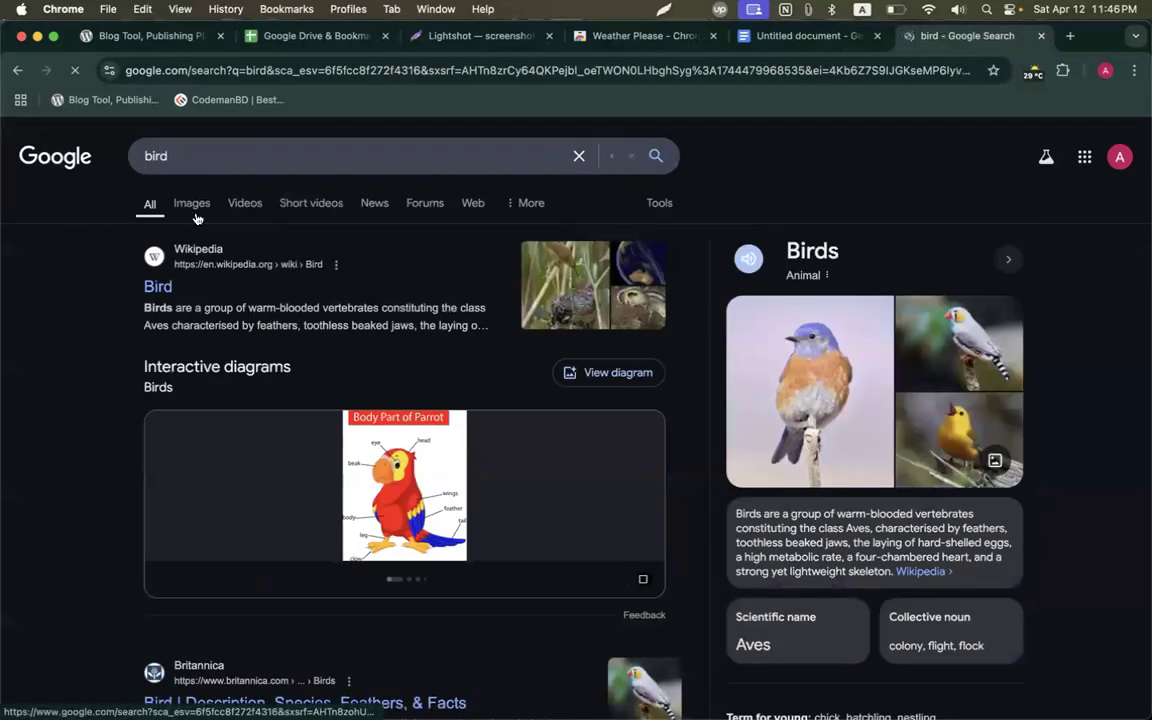
Copy the Wikipedia songbird picture from the bird image results.
click(195, 212)
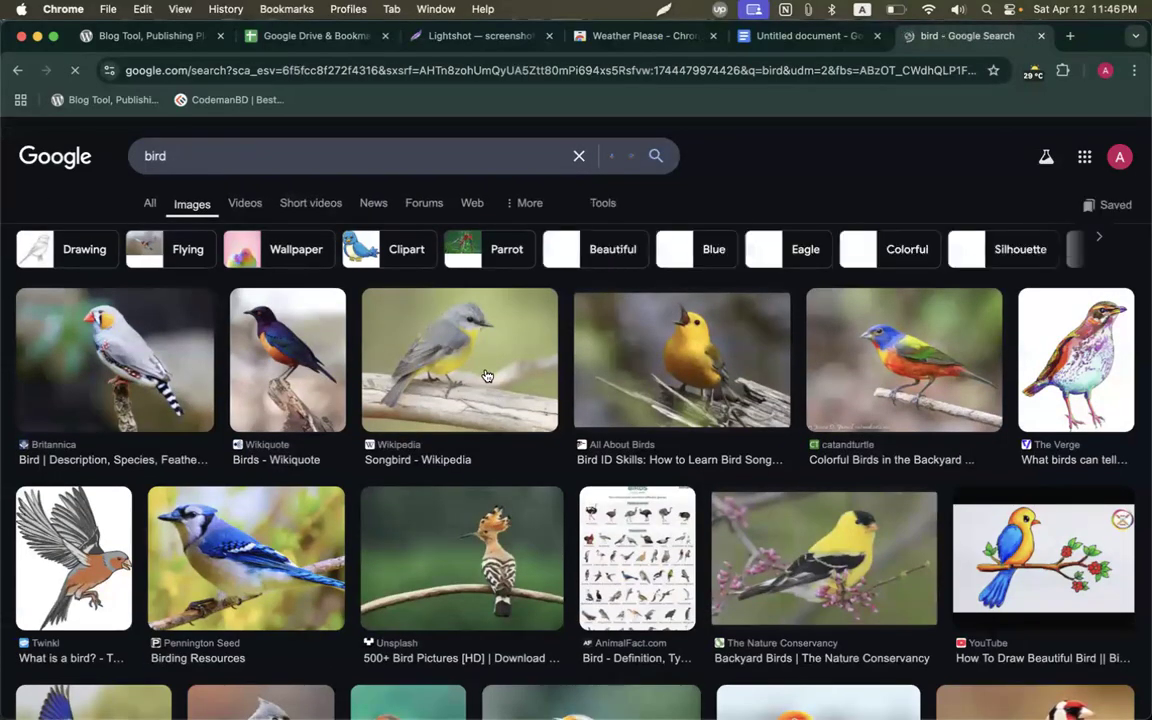
click(487, 376)
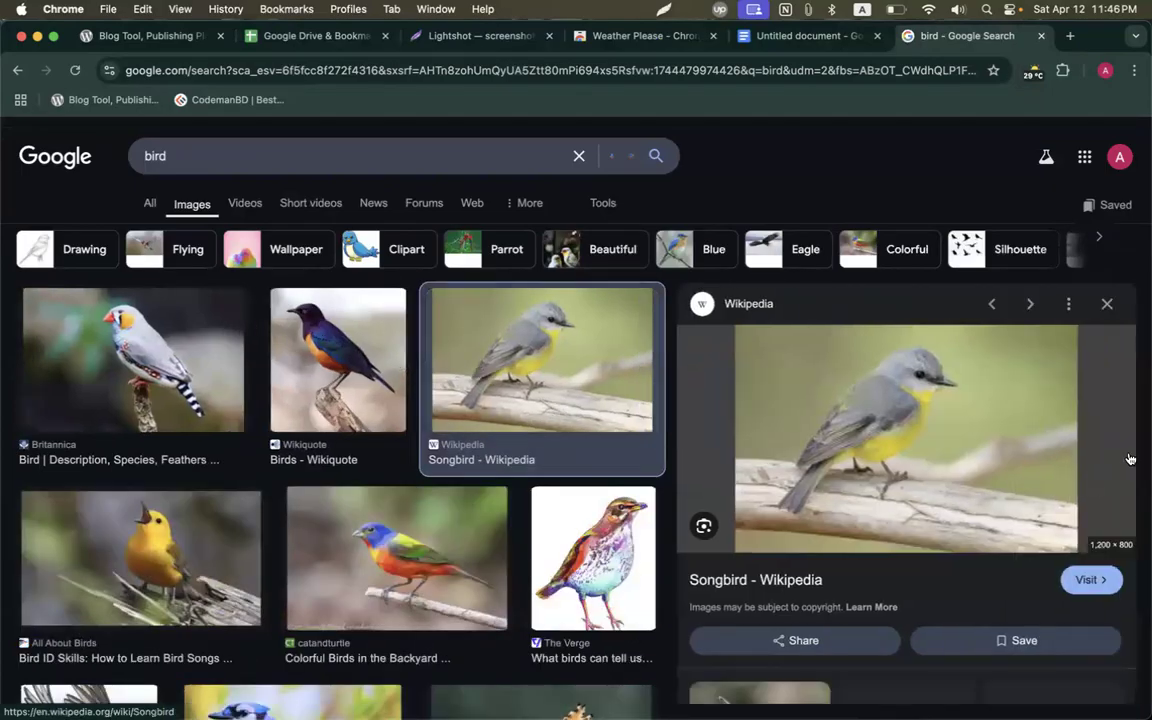
right_click(908, 418)
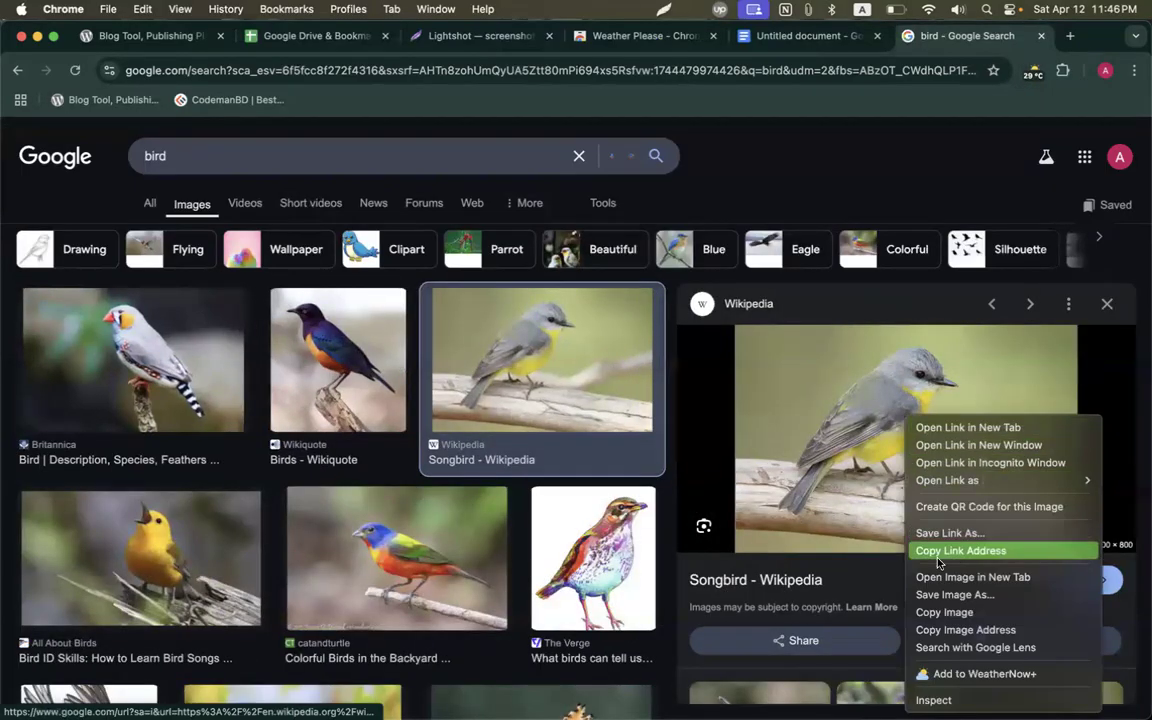
click(944, 612)
Paste the songbird picture on a new line below the screenshot in the untitled document.
click(763, 38)
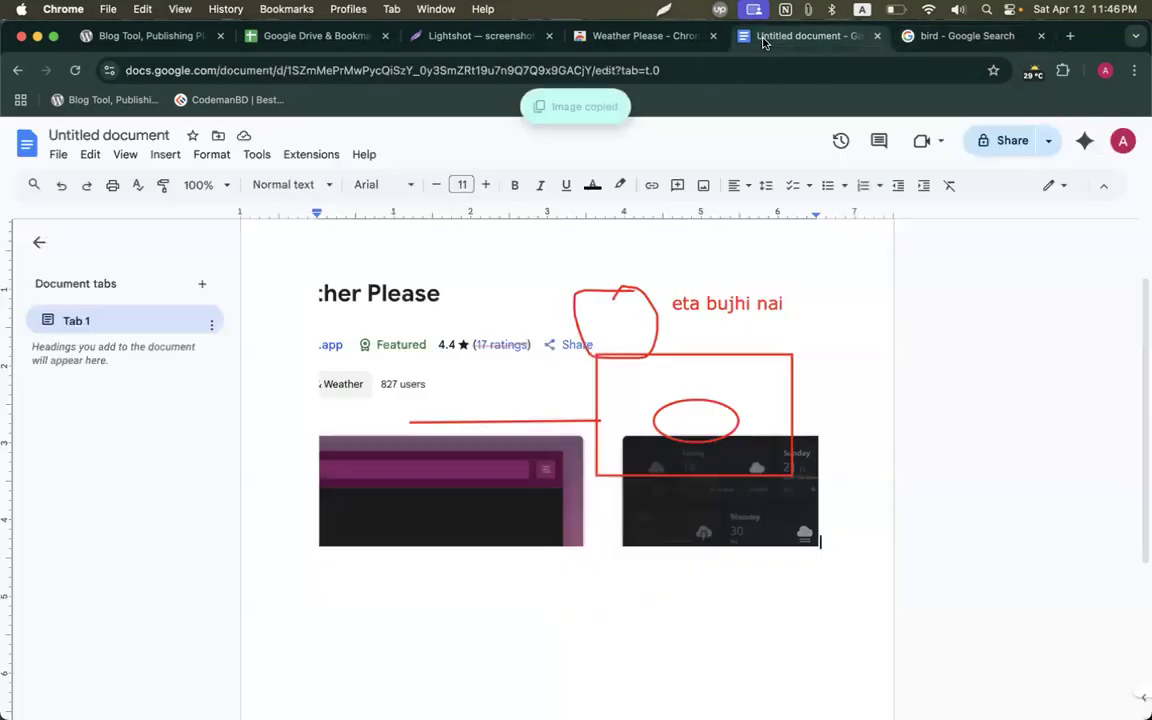
scroll(710, 427, up, 2)
click(700, 440)
scroll(802, 391, down, 3)
scroll(807, 396, up, 3)
click(856, 504)
key(Return)
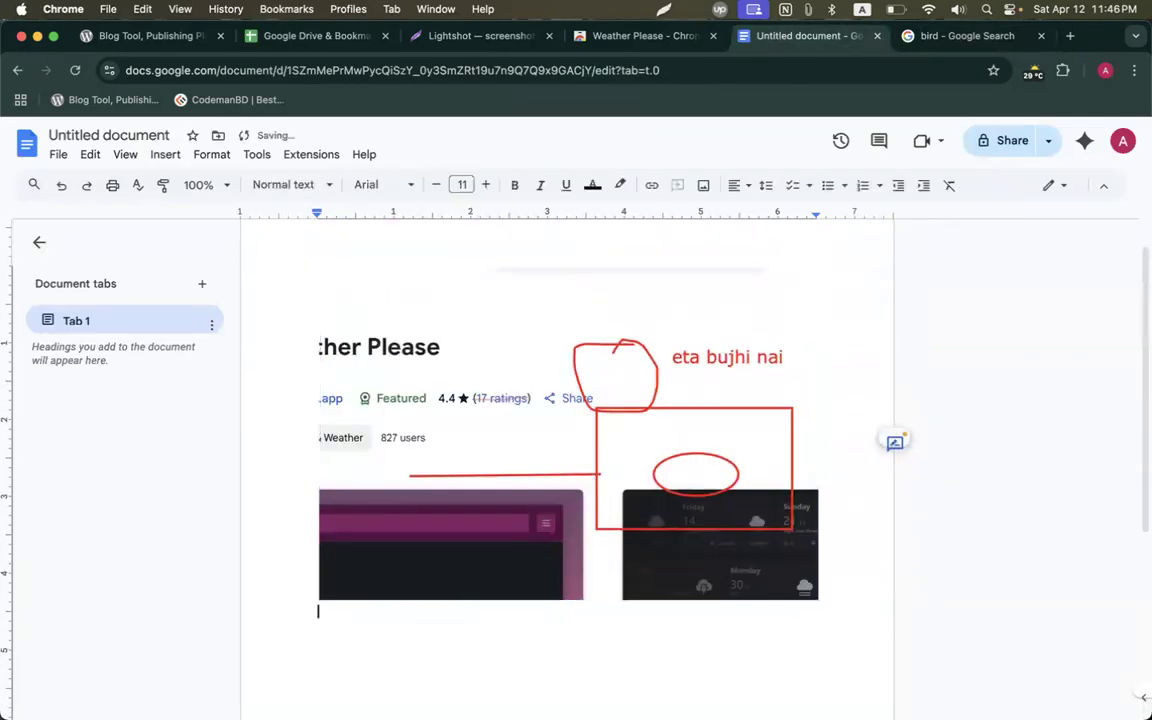
scroll(524, 473, down, 2)
key(super+v)
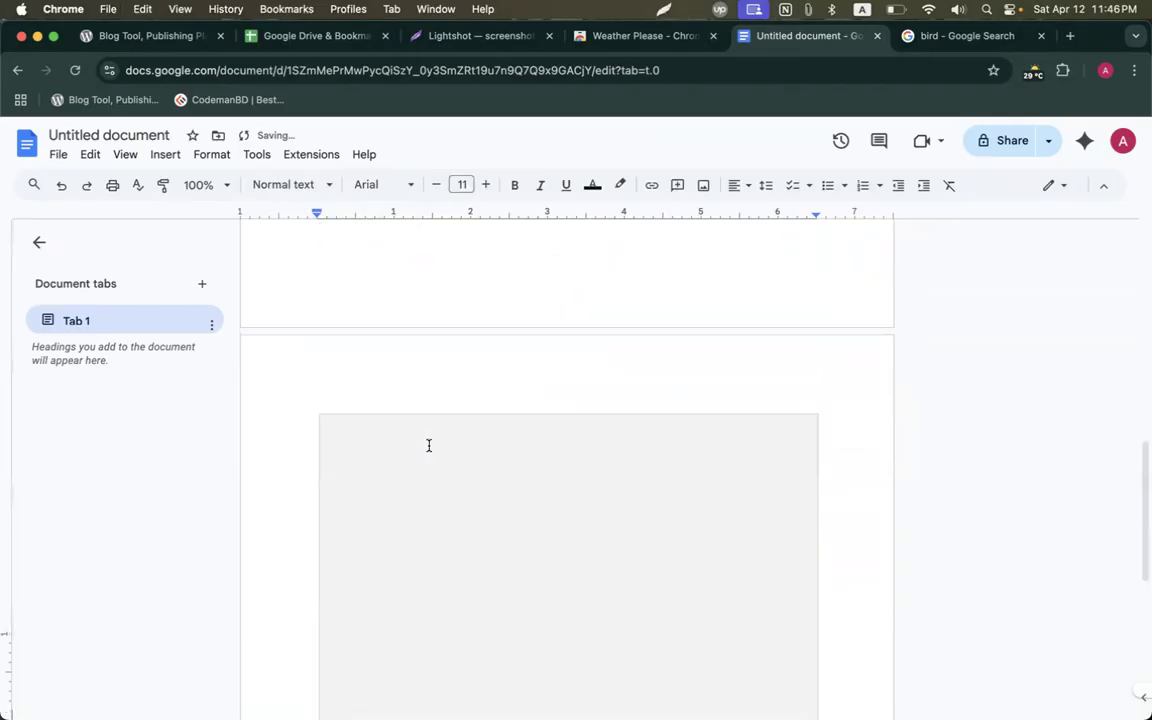
scroll(662, 471, up, 2)
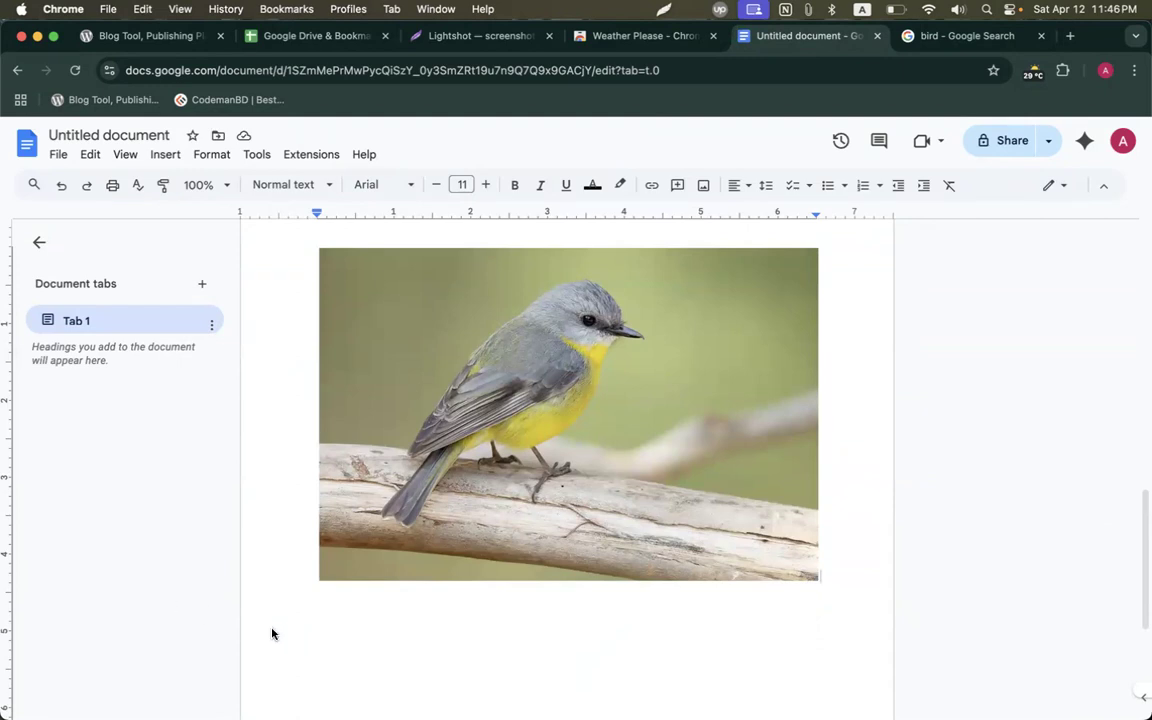
scroll(556, 458, up, 1)
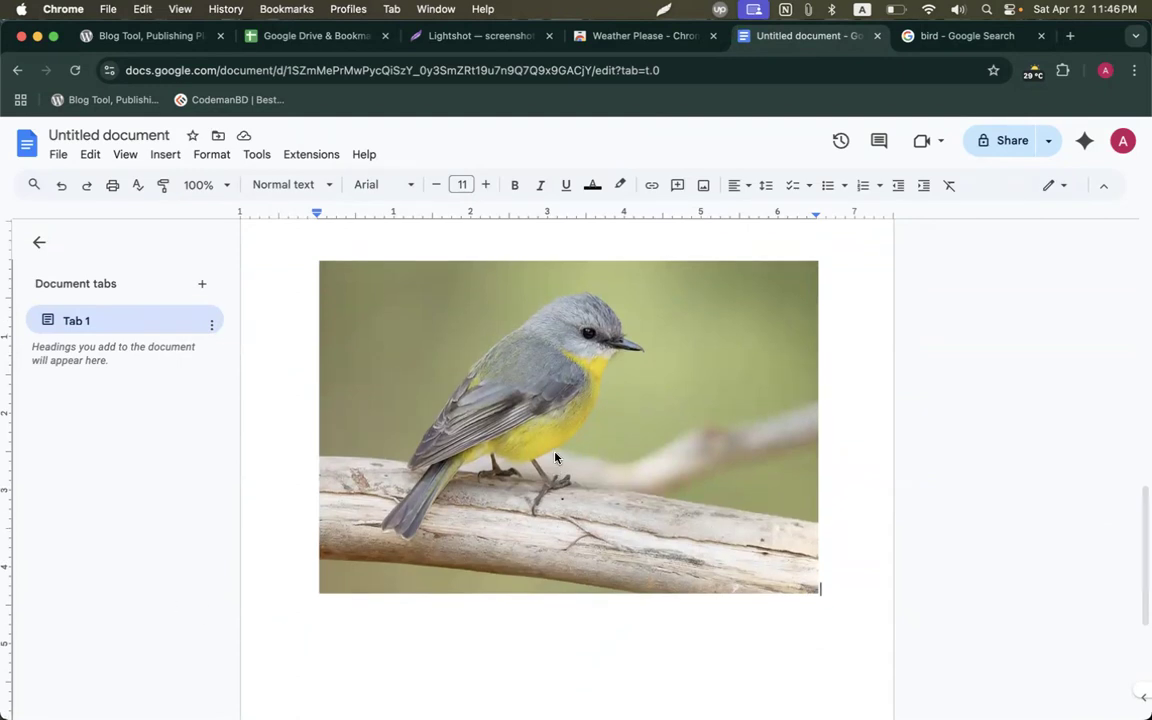
click(530, 38)
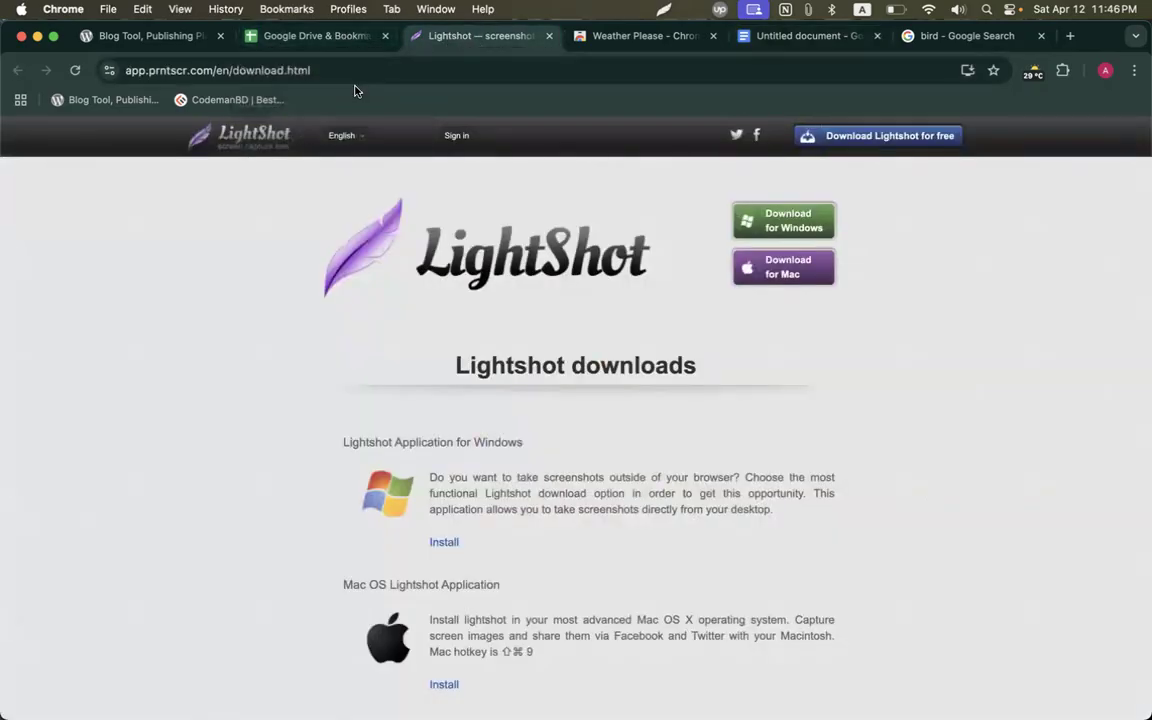
Capture the Lightshot downloads page, boxing and arrowing Download for Windows in red.
key(shift+super+9)
drag(268, 150, 886, 577)
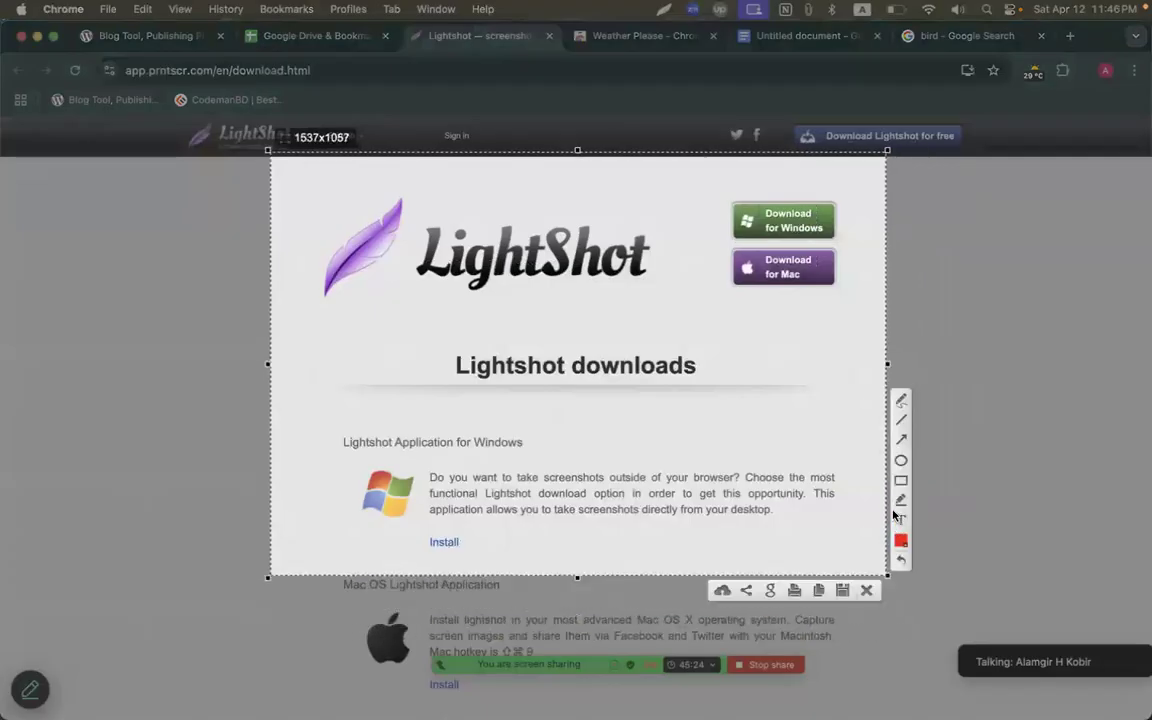
drag(731, 195, 840, 242)
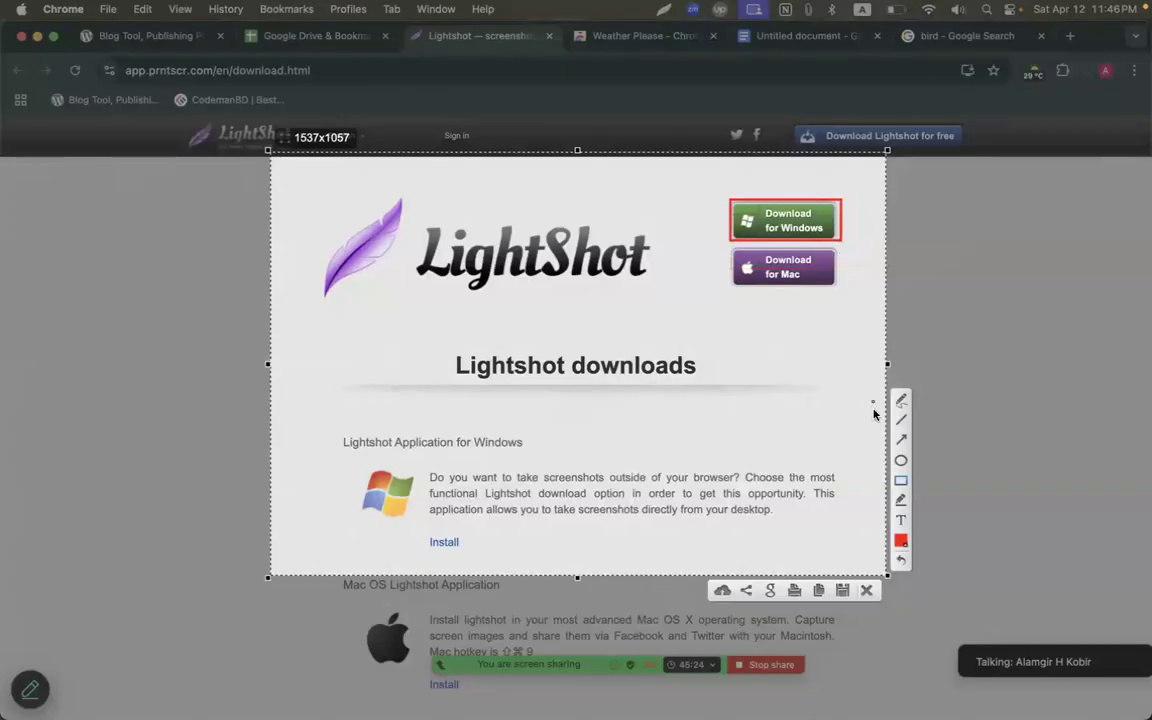
click(900, 442)
drag(624, 328, 728, 245)
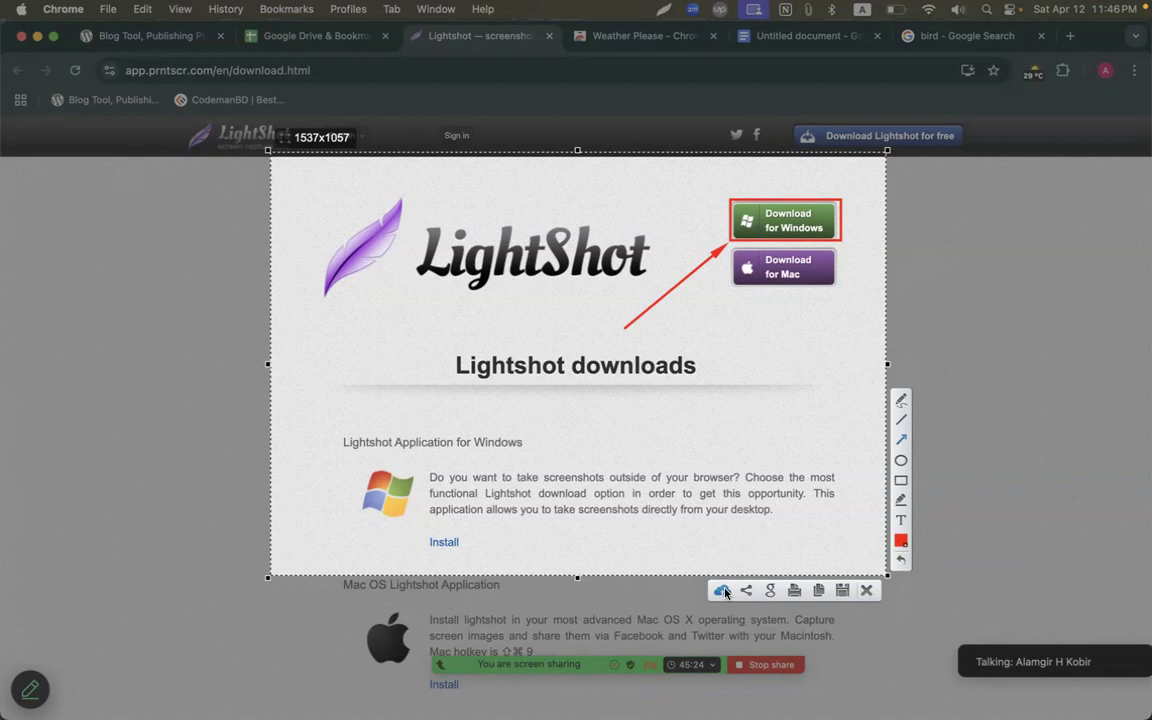
Upload the capture and copy its prnt.sc share link.
click(721, 590)
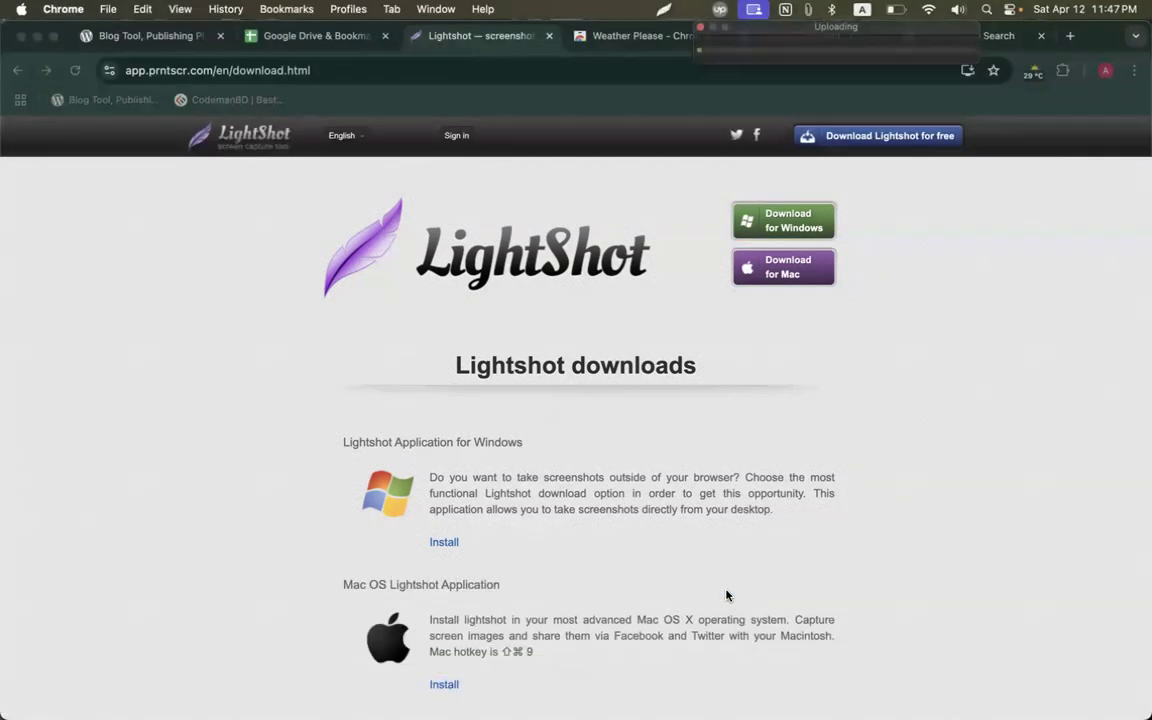
drag(817, 33, 868, 148)
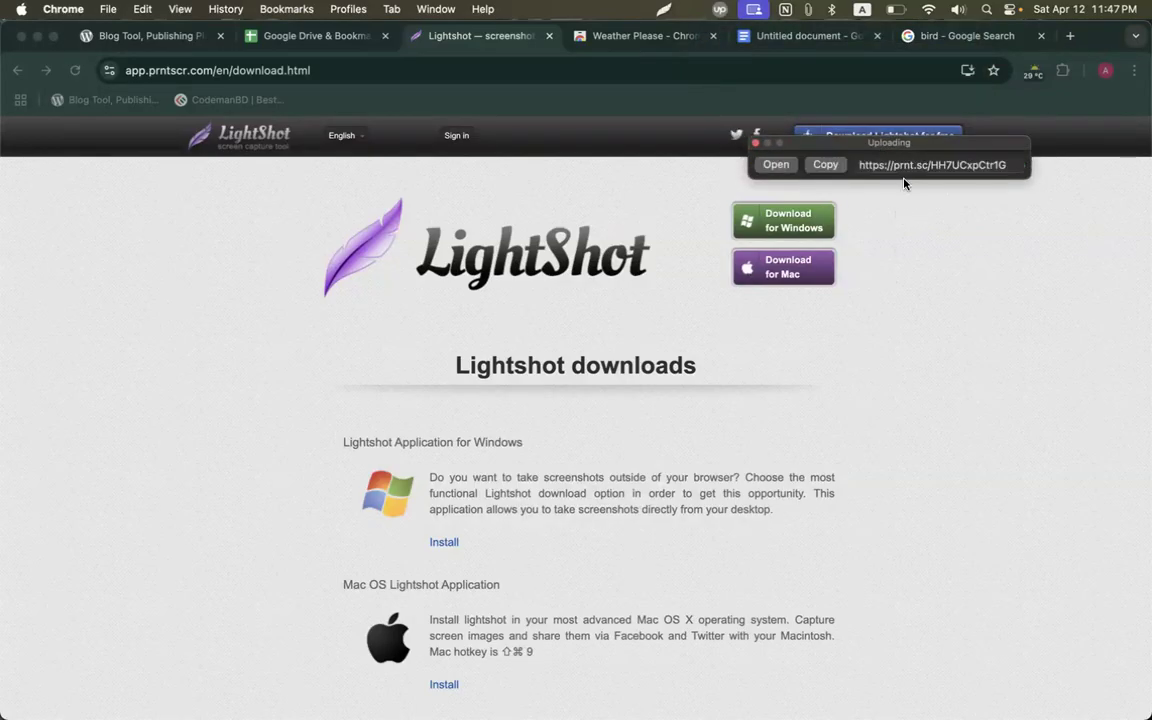
drag(847, 149, 865, 167)
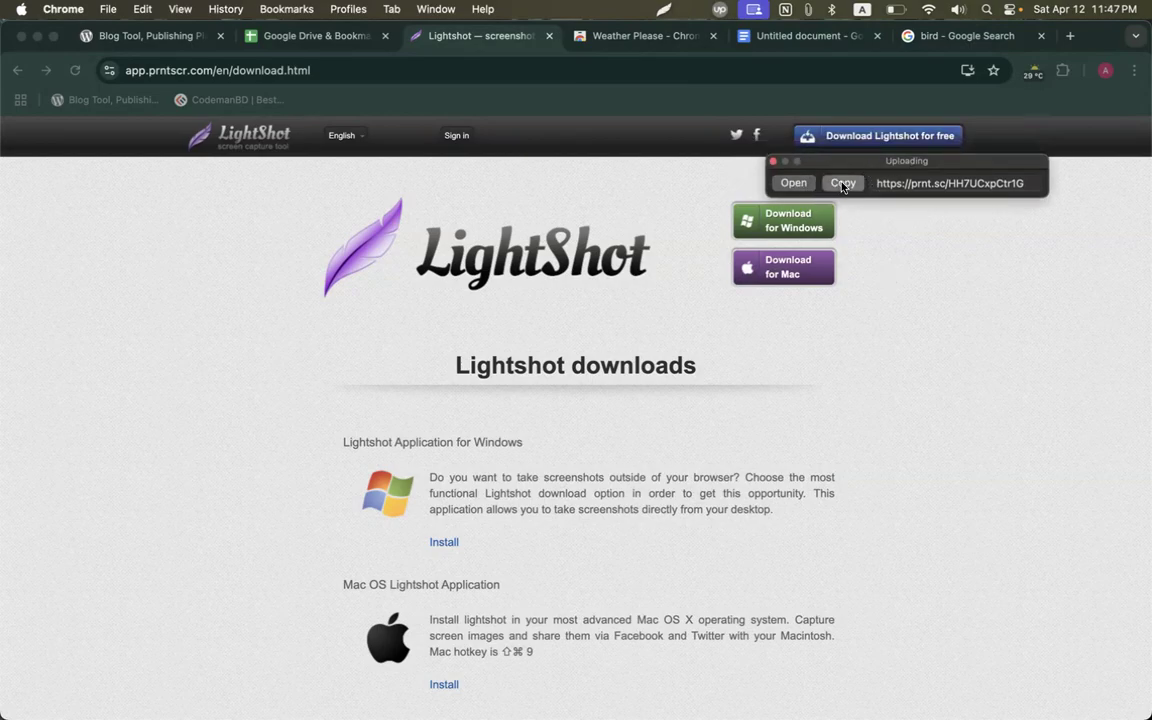
click(838, 184)
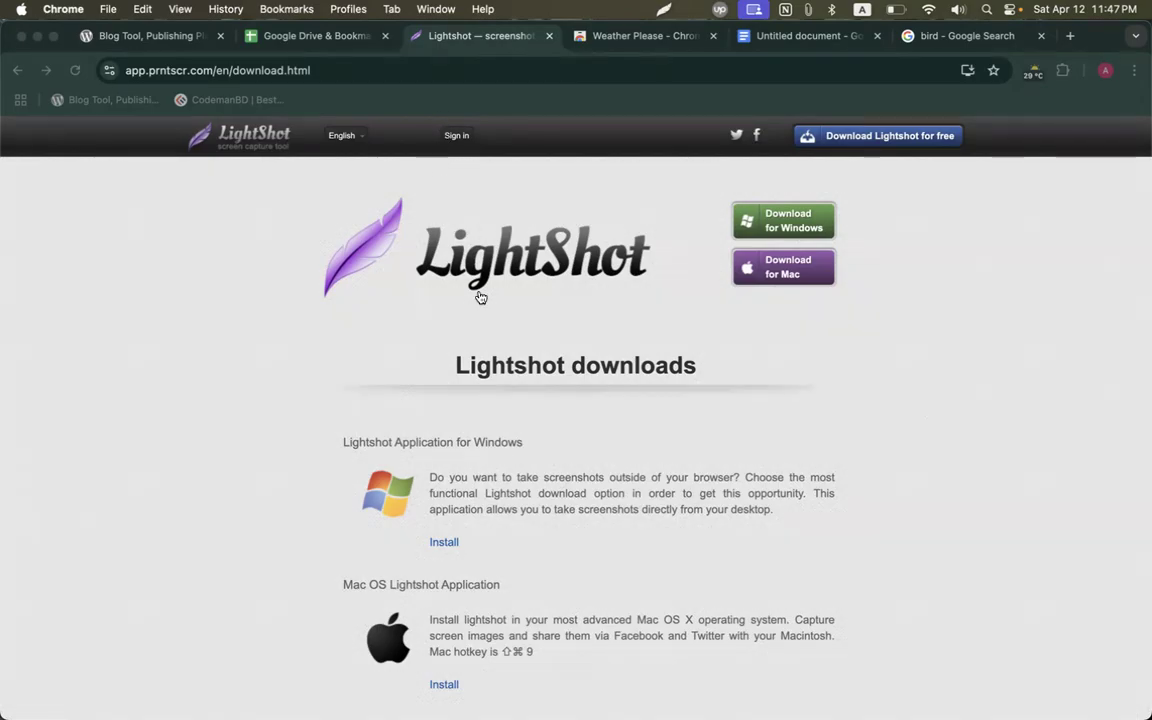
Load the copied share link in a new tab and review the uploaded screenshot.
key(super+t)
key(super+v)
key(Return)
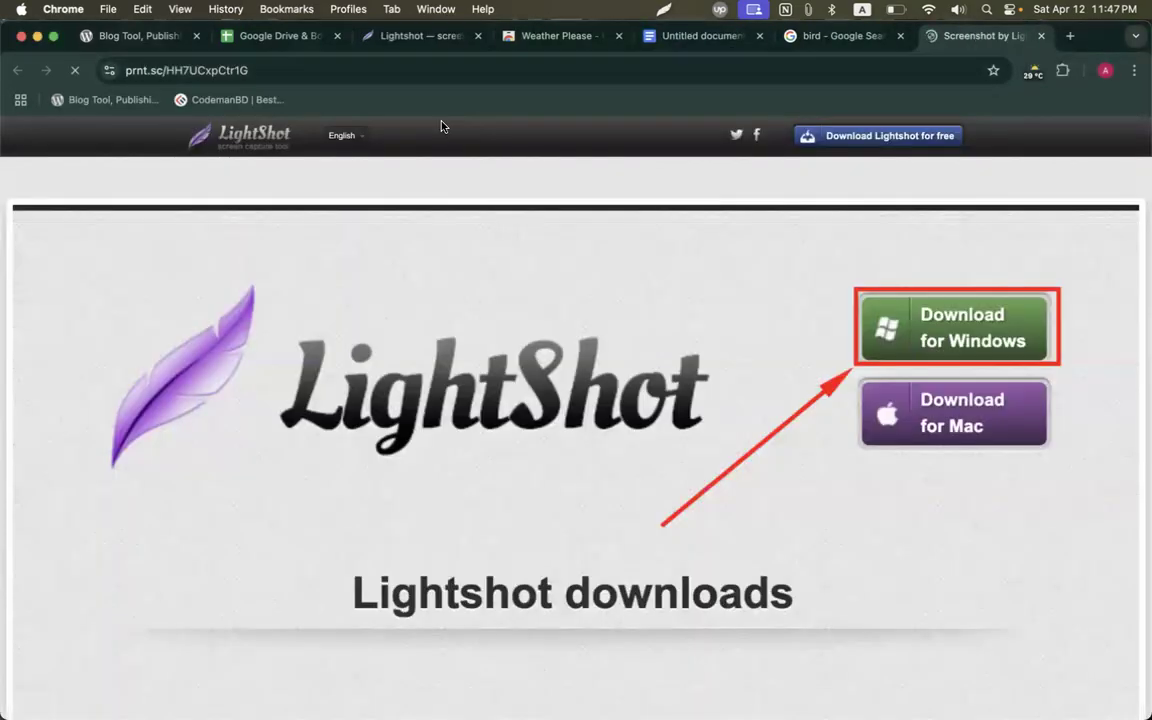
scroll(619, 378, down, 2)
scroll(619, 378, down, 2)
scroll(619, 378, up, 3)
scroll(619, 378, down, 6)
scroll(619, 378, up, 6)
scroll(619, 384, up, 1)
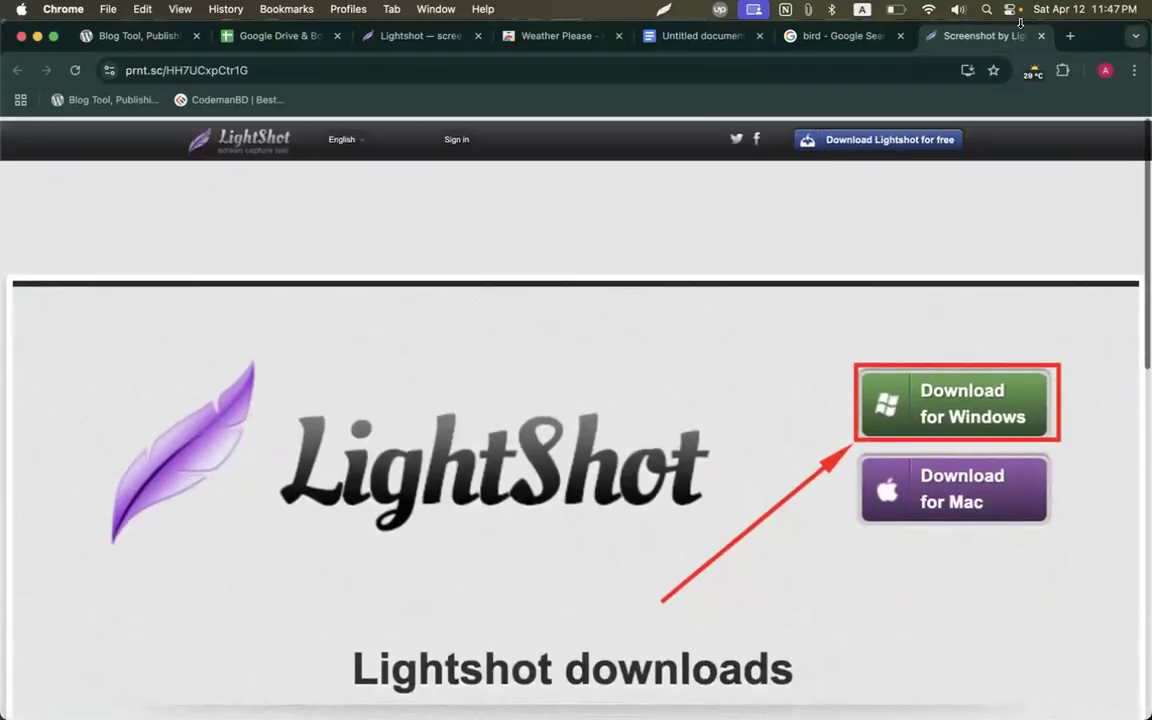
Close the screenshot, document, search, Lightshot and Weather Please tabs, then show the profiles list.
click(1042, 37)
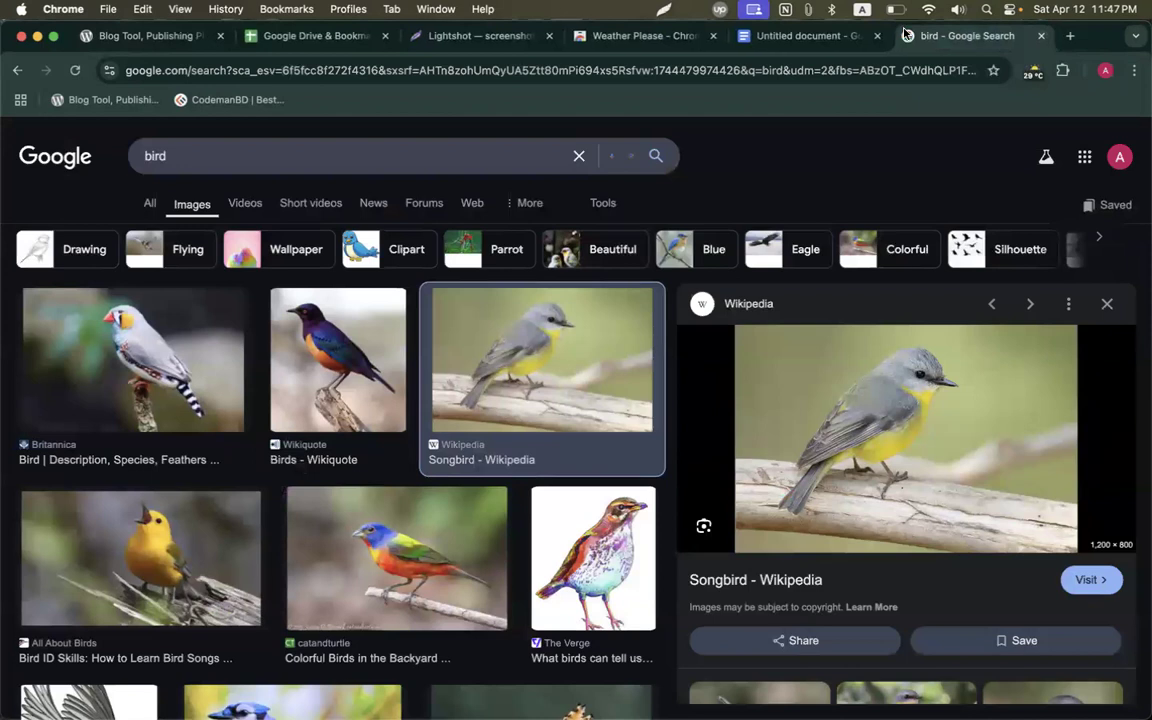
click(880, 38)
click(880, 38)
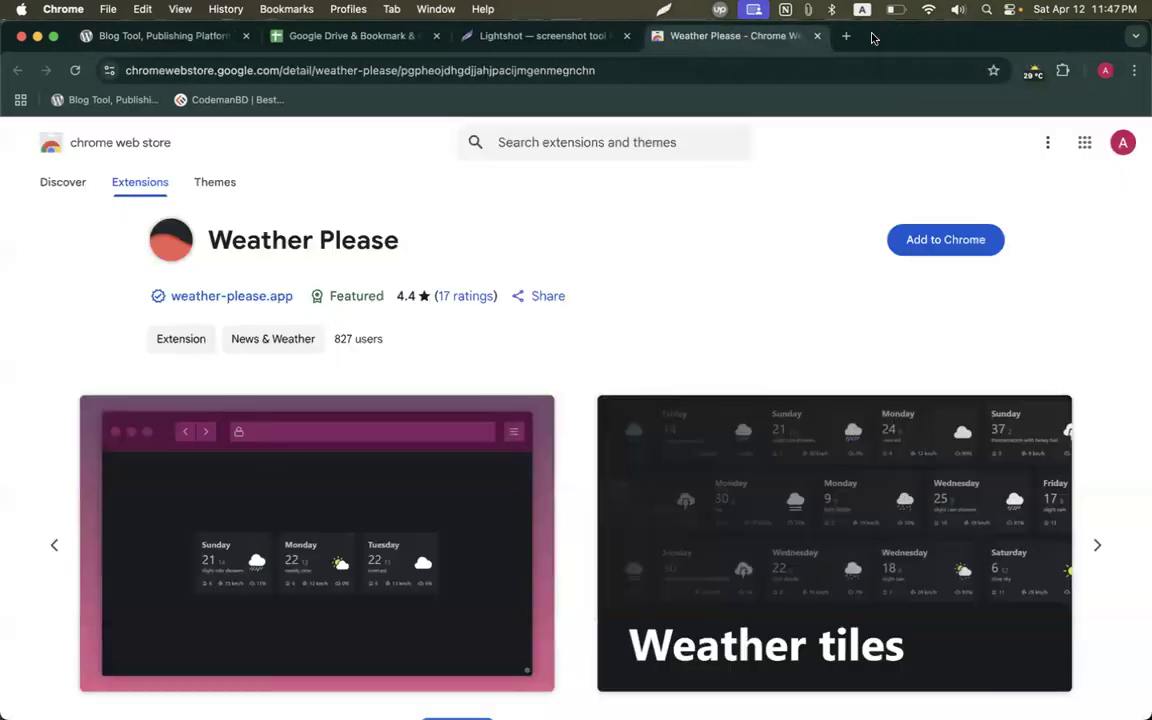
click(330, 36)
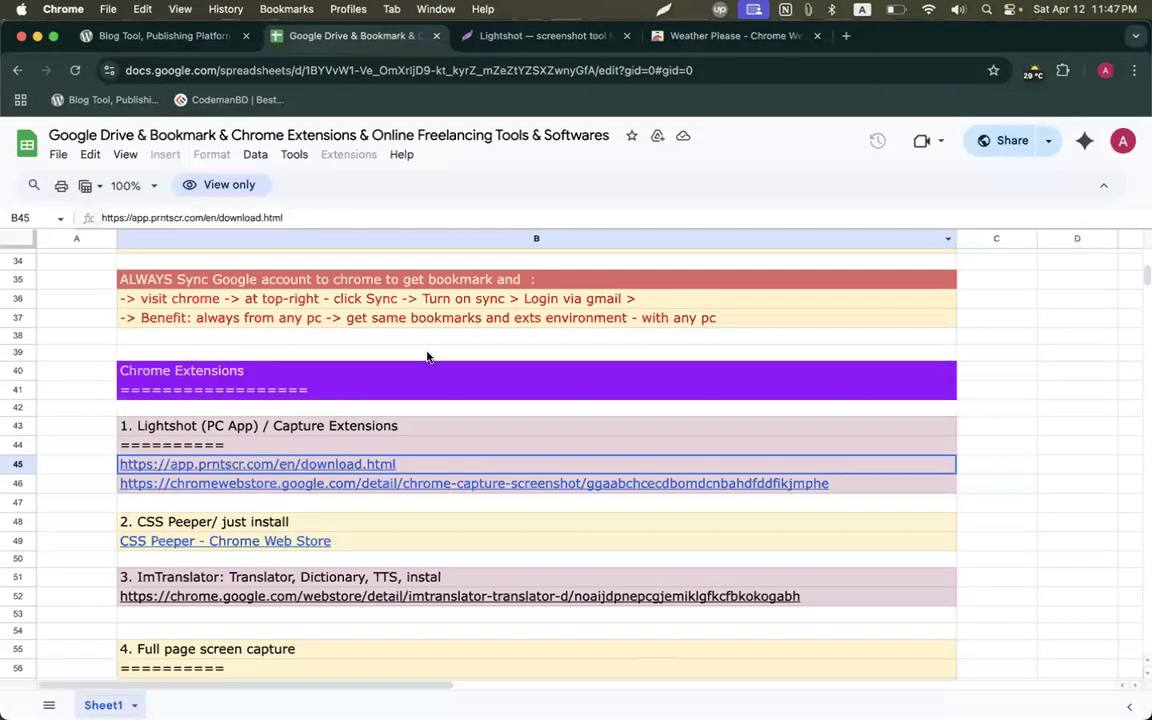
scroll(427, 357, down, 2)
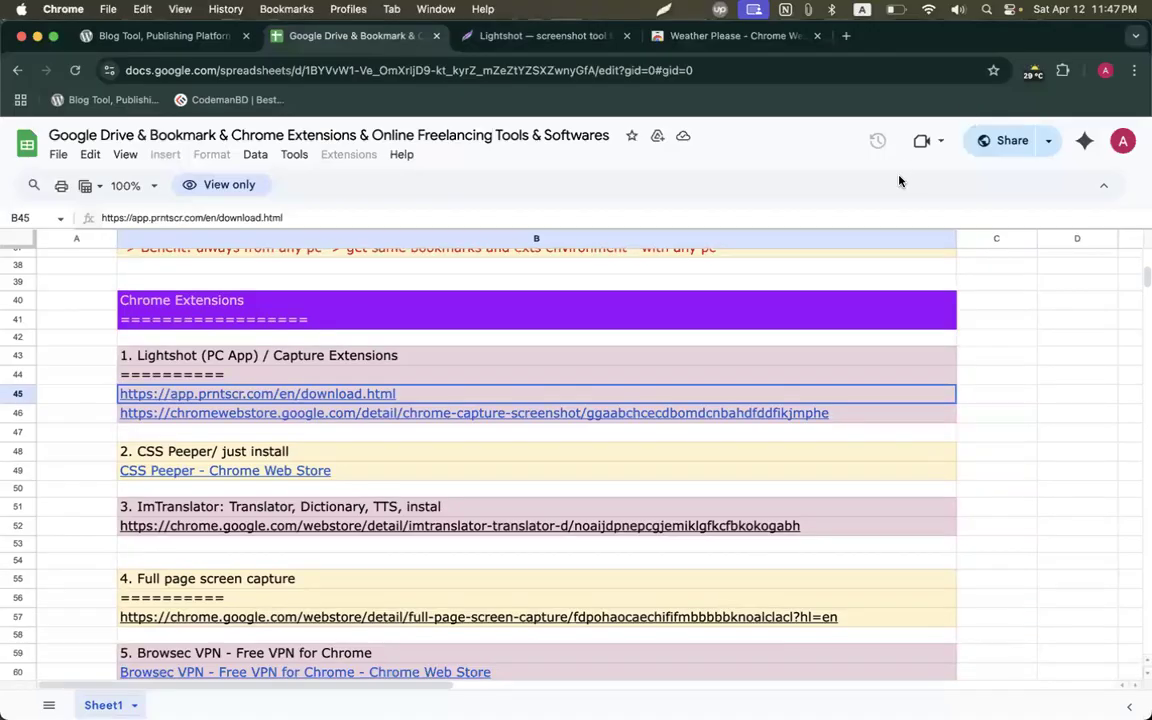
click(626, 36)
click(626, 36)
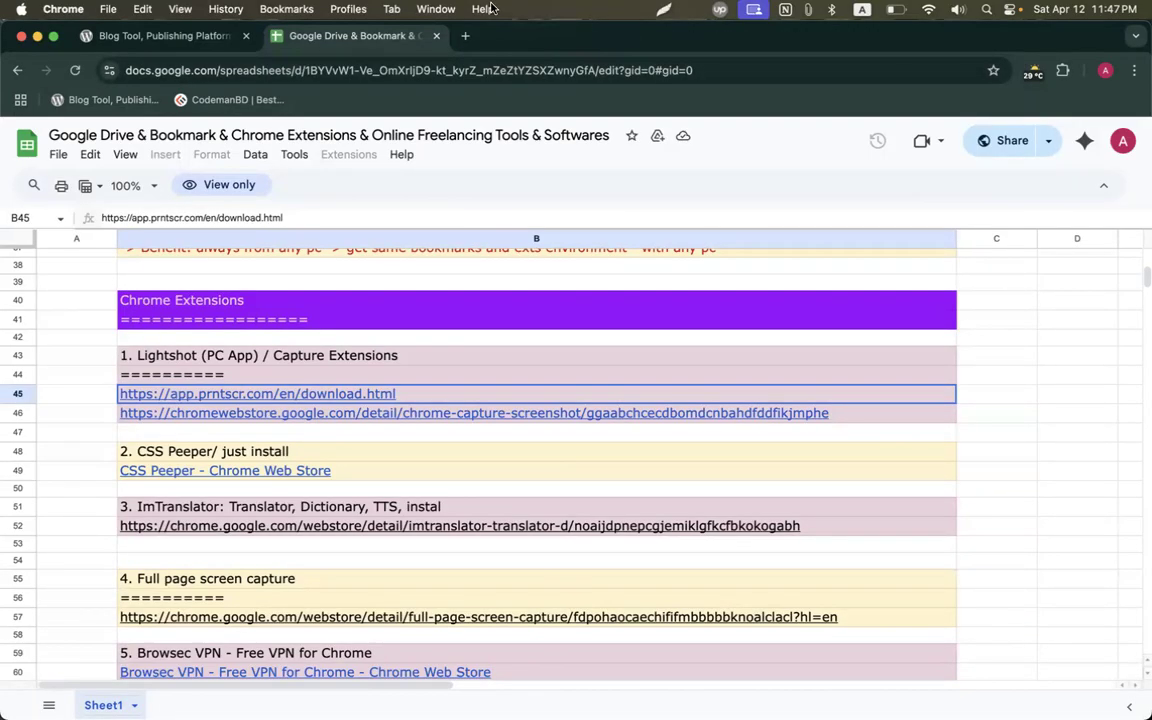
click(365, 8)
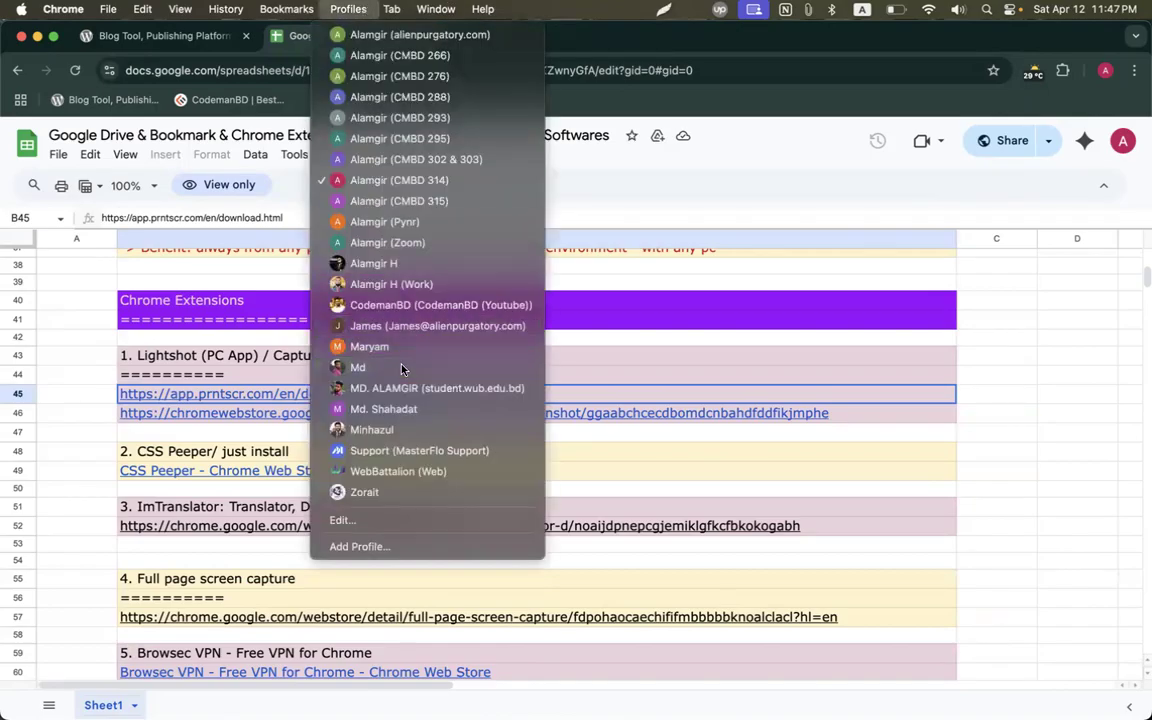
Switch browser profile, load the Classroom assignment, and remove its attached Google Doc.
click(402, 370)
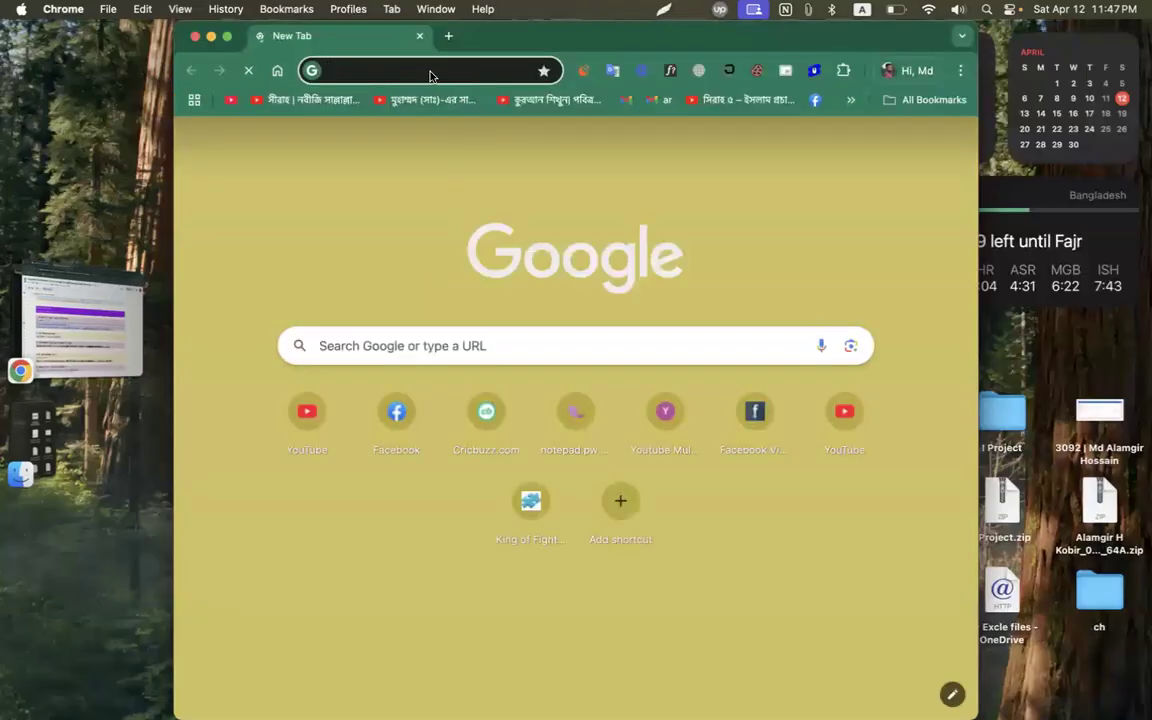
key(super+v)
key(Return)
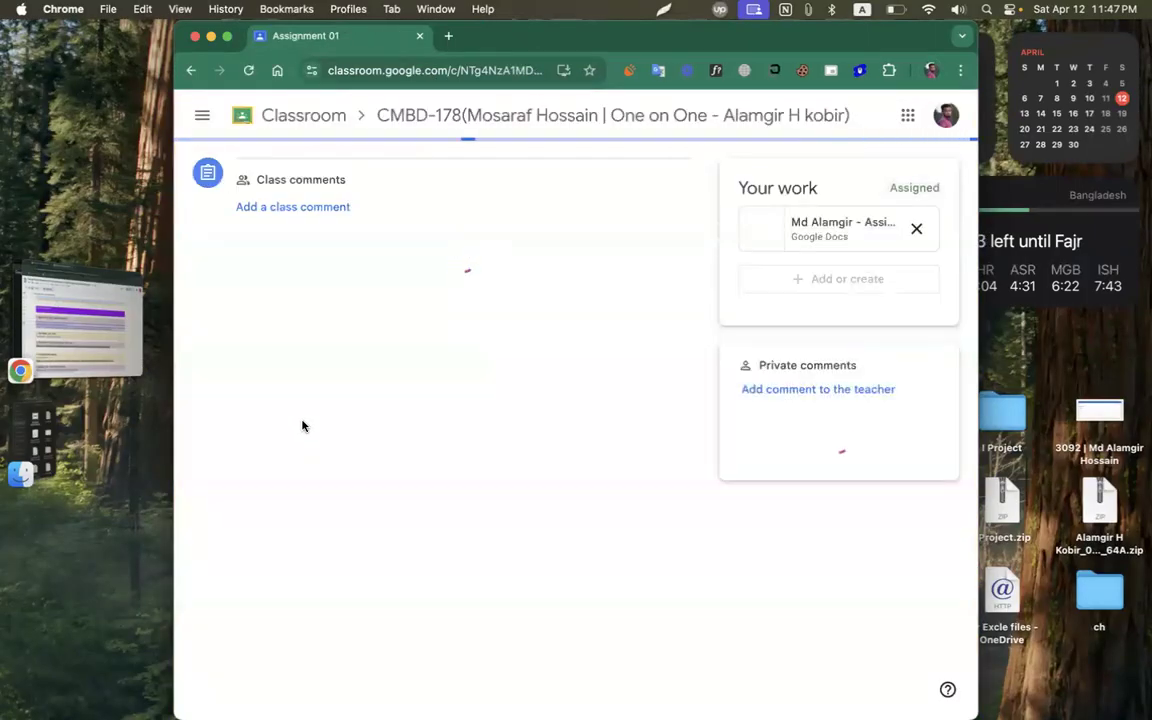
click(914, 228)
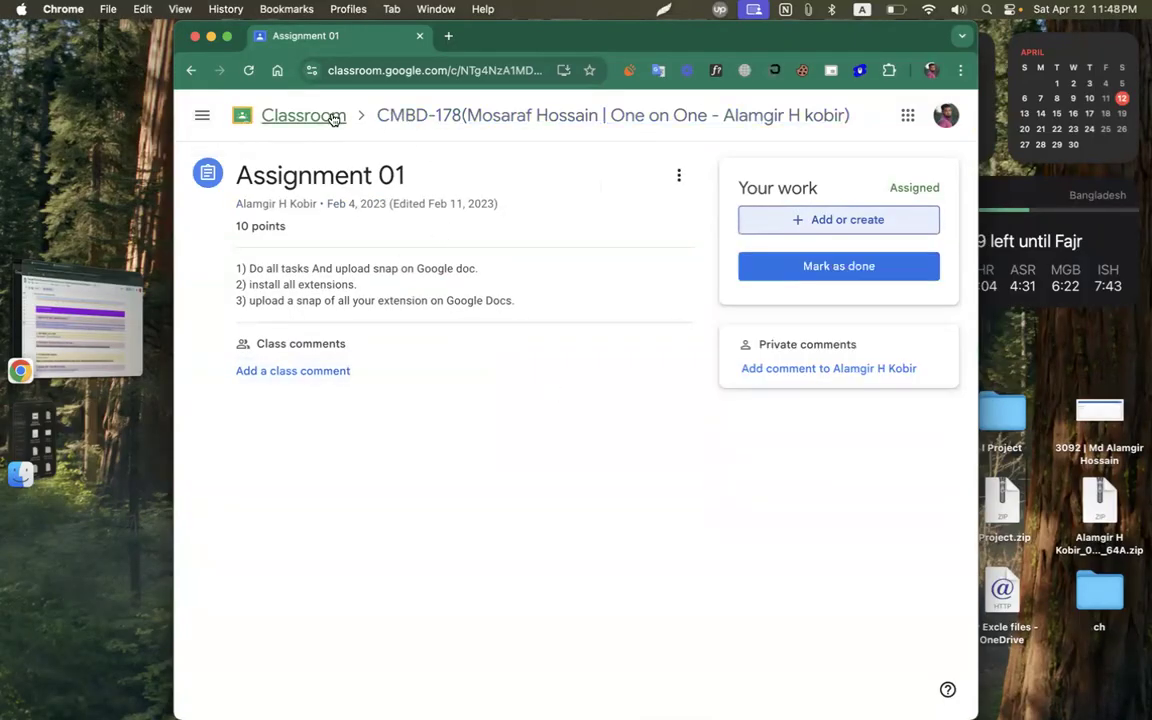
Return to Classroom home and open the CMBD-178 class.
click(330, 117)
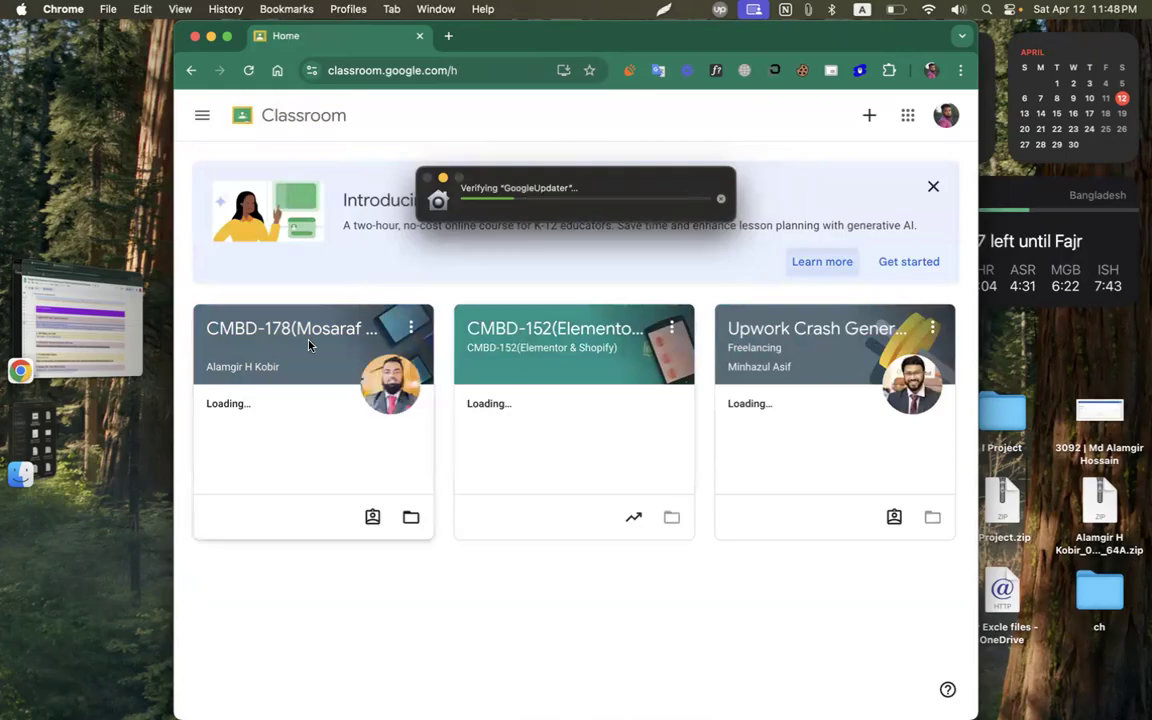
click(308, 332)
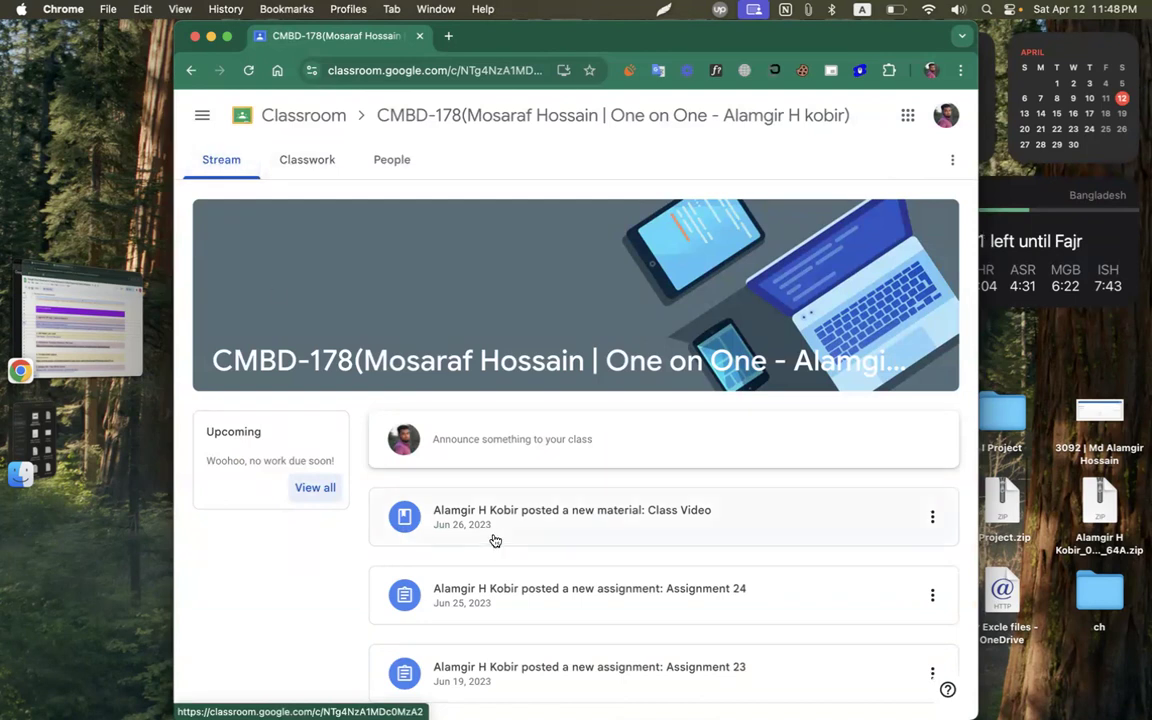
scroll(492, 540, down, 5)
scroll(452, 611, down, 4)
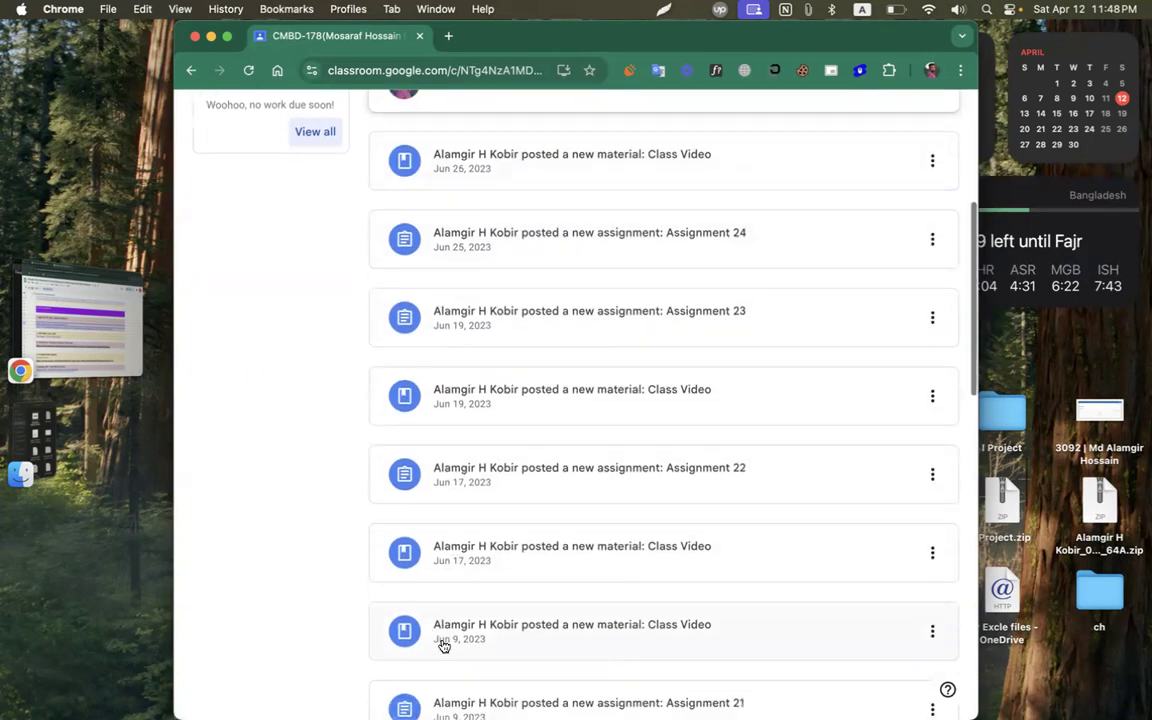
scroll(400, 380, up, 10)
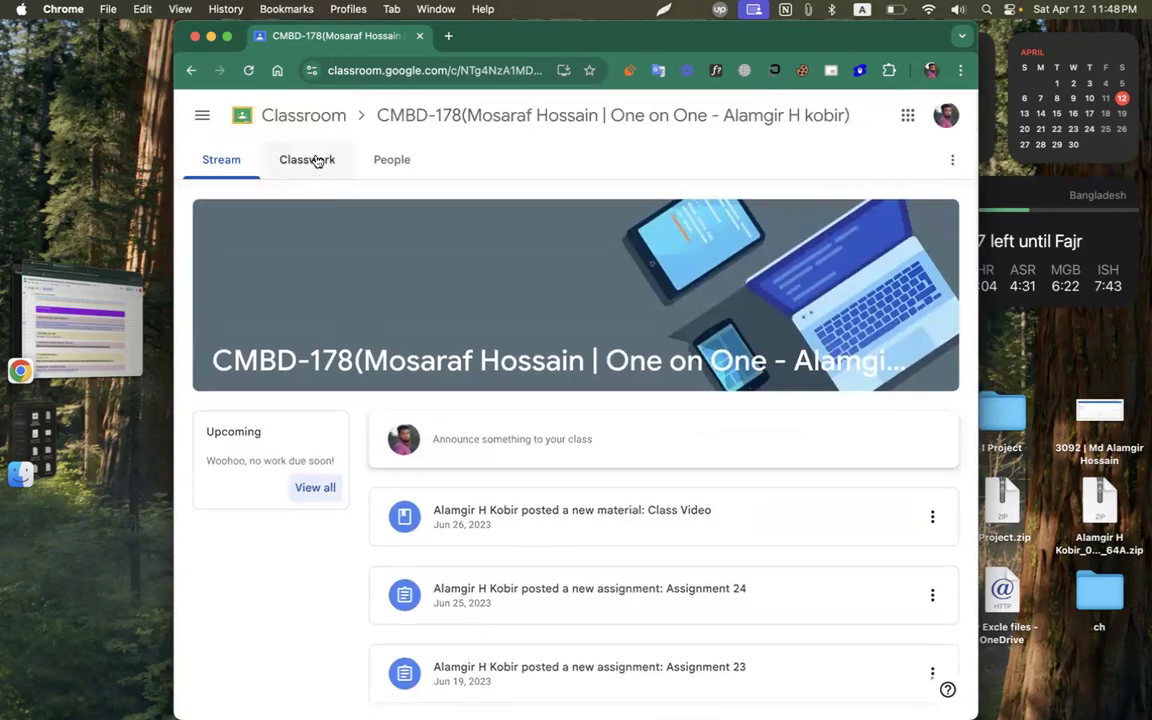
Scroll the Classwork list down to Episode 01, dismissing the Malwarebytes notice.
click(291, 169)
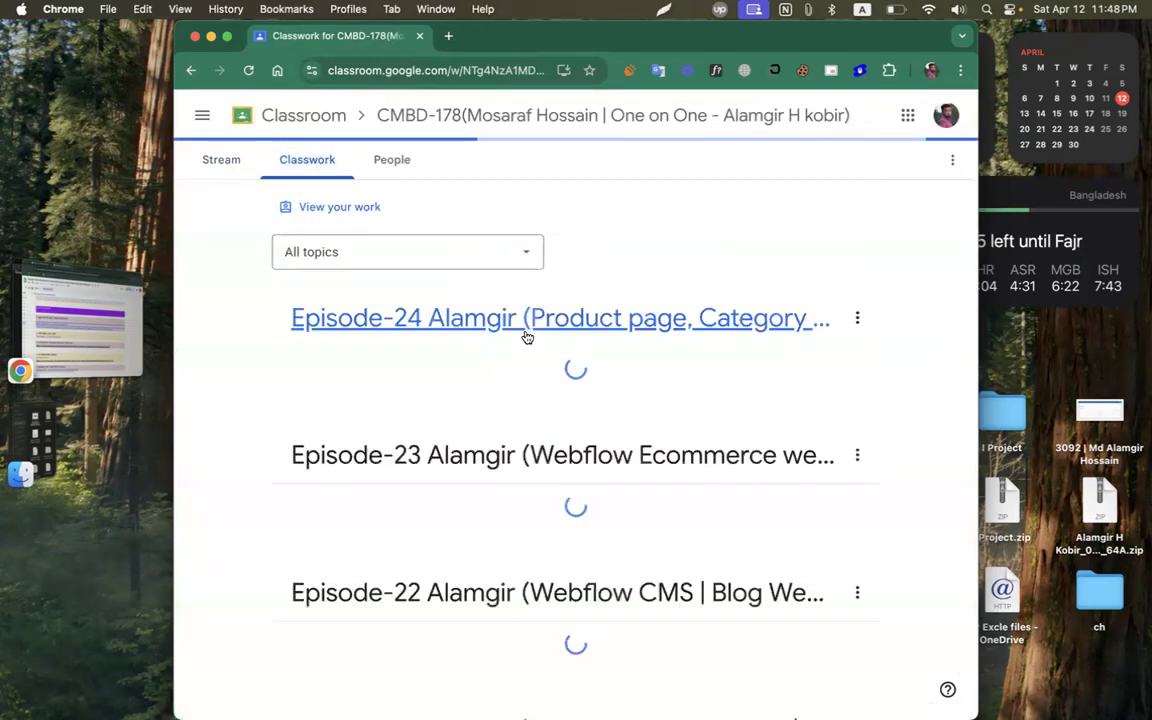
scroll(362, 260, down, 1)
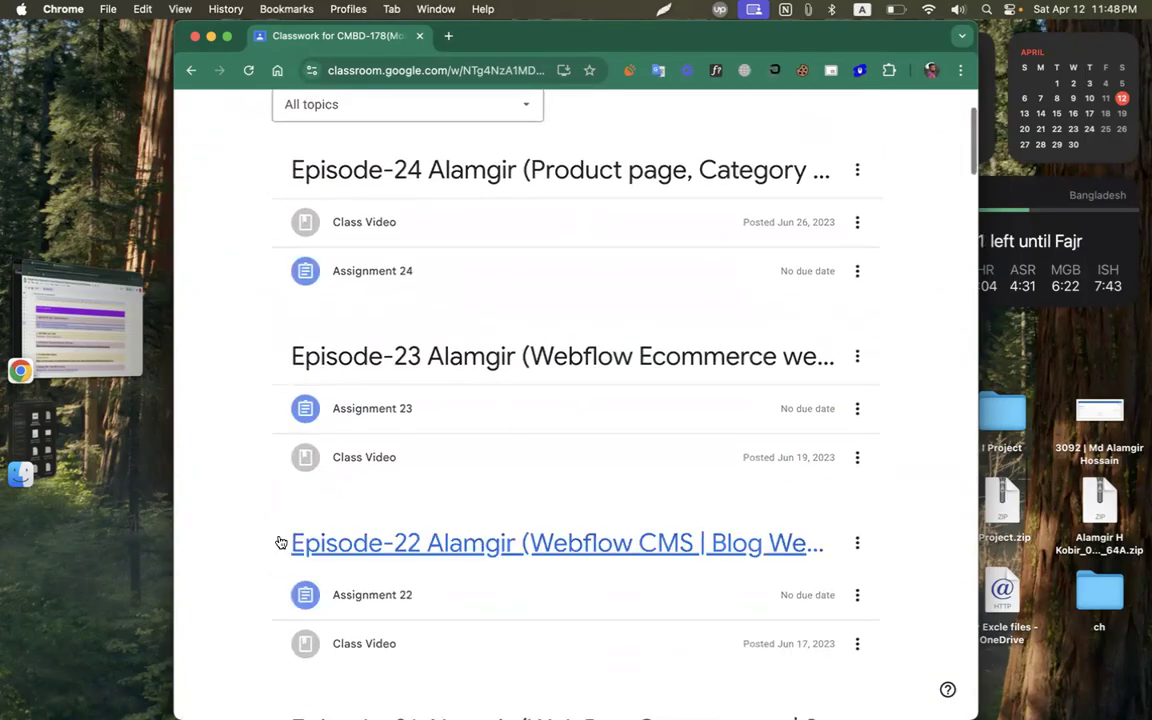
scroll(280, 542, down, 5)
scroll(281, 542, down, 15)
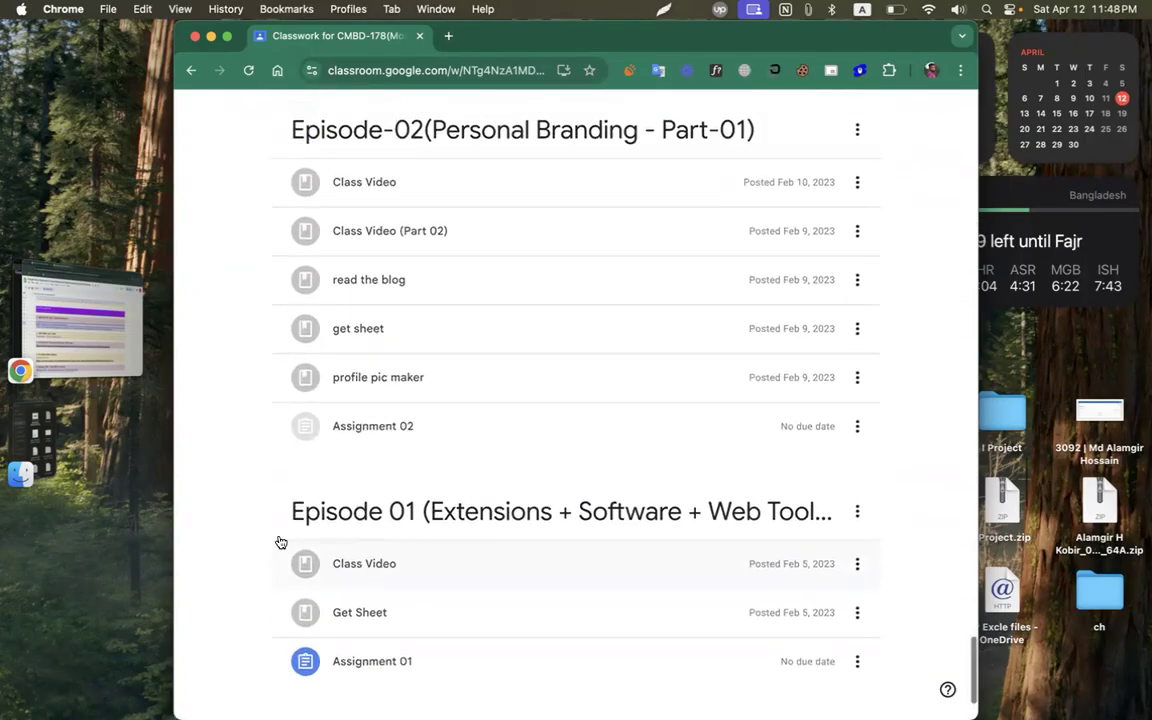
scroll(281, 542, up, 2)
scroll(281, 542, down, 2)
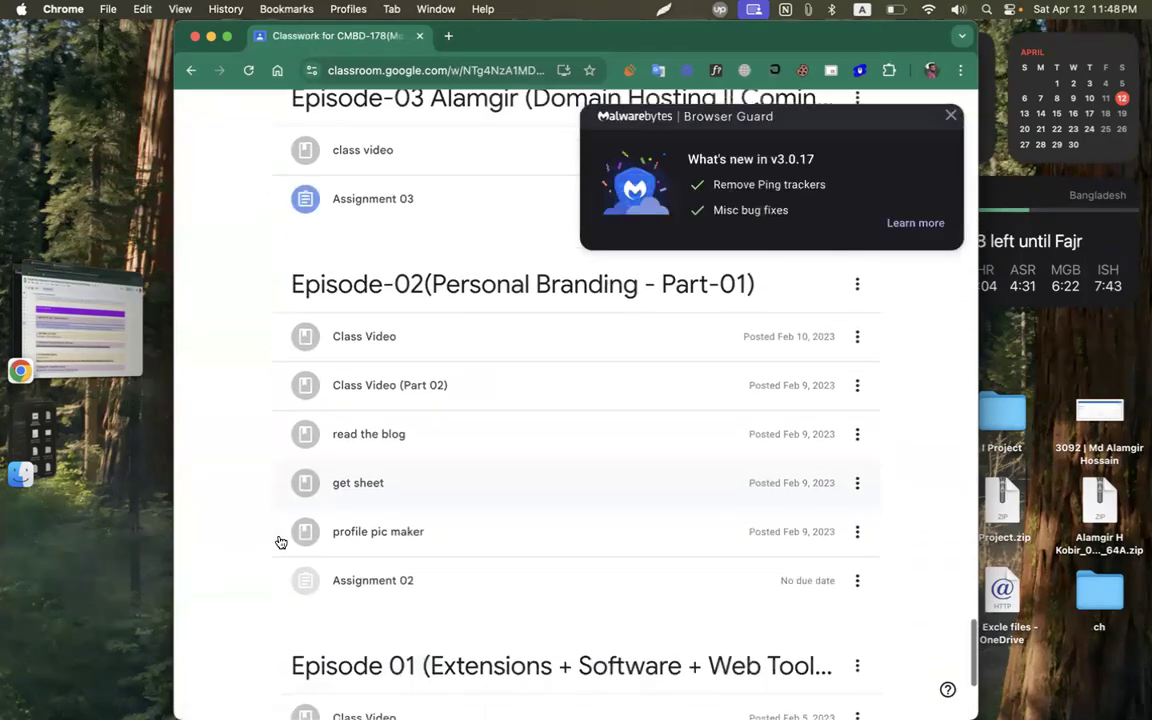
click(951, 116)
scroll(473, 339, down, 3)
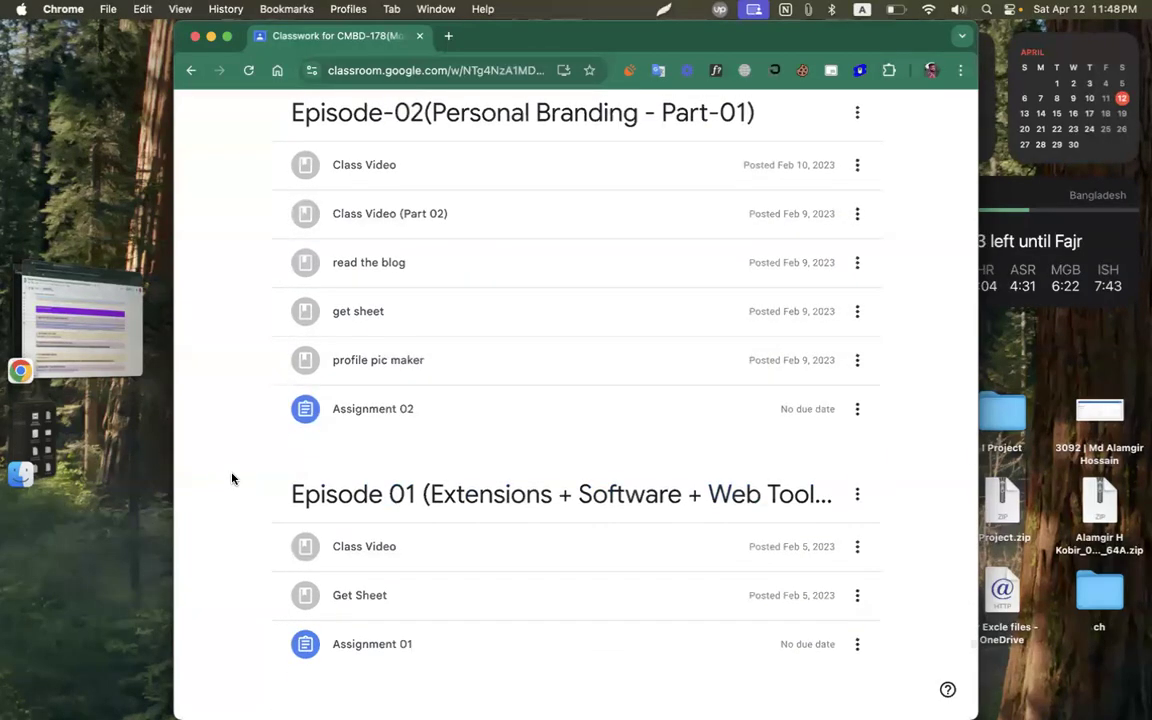
scroll(232, 479, up, 5)
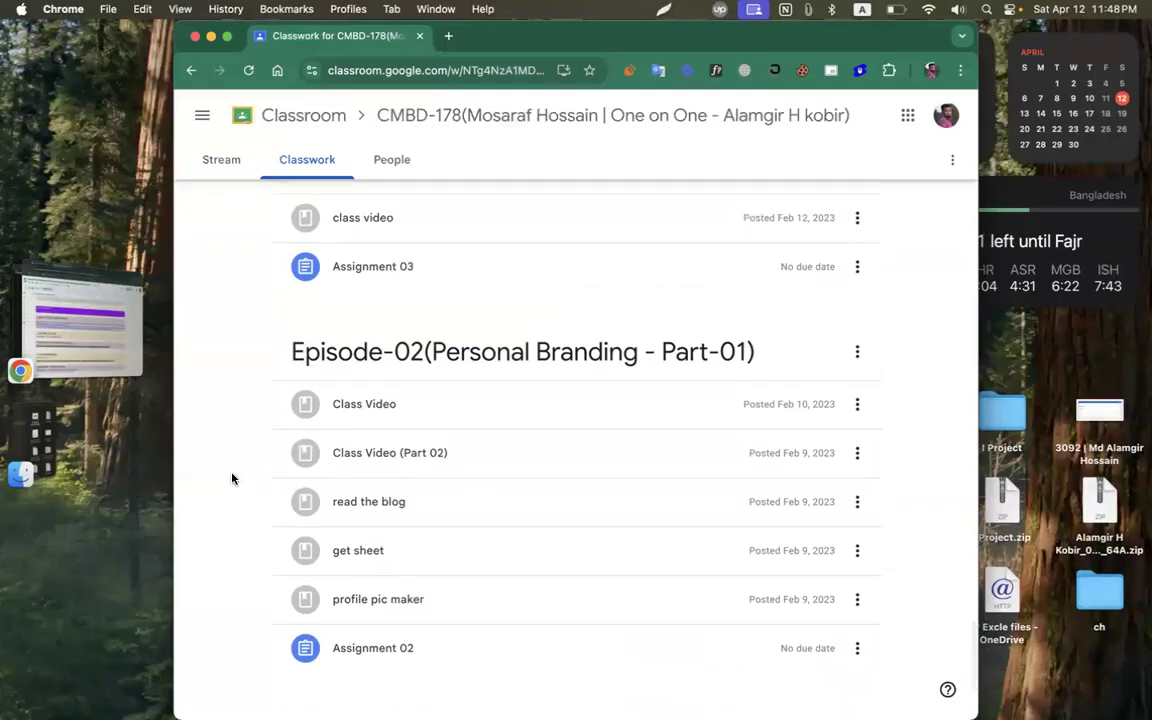
scroll(232, 479, down, 1)
scroll(404, 319, down, 3)
scroll(406, 319, up, 6)
scroll(406, 319, down, 4)
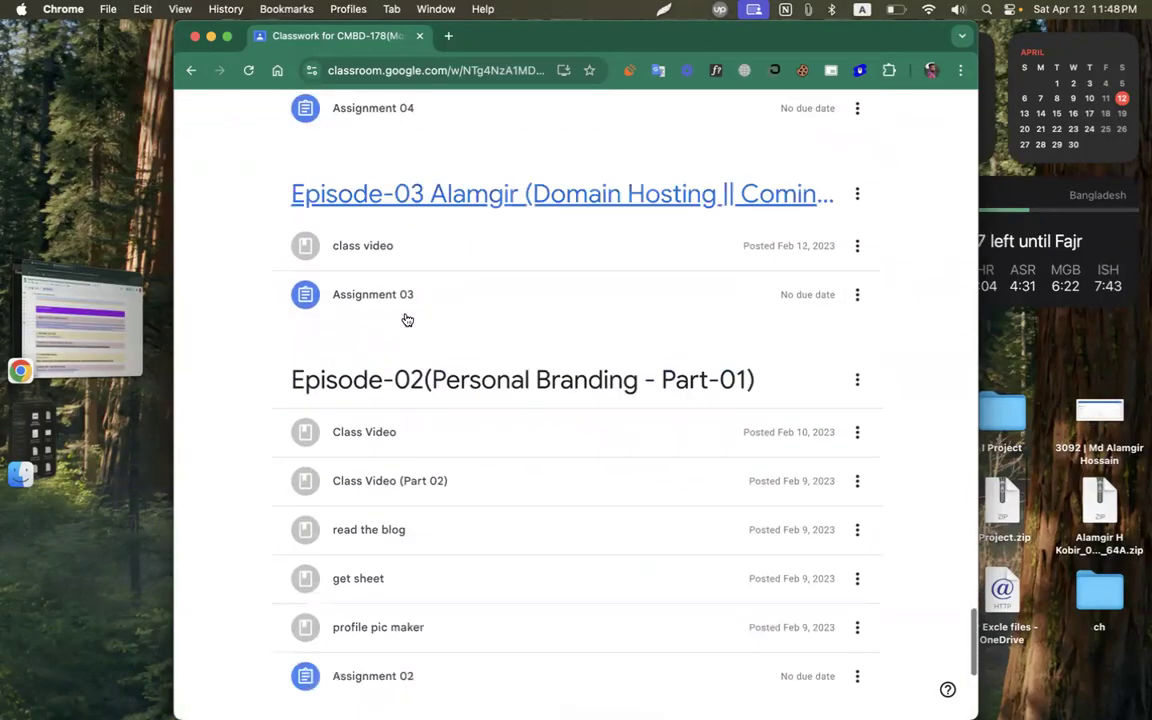
scroll(406, 319, down, 5)
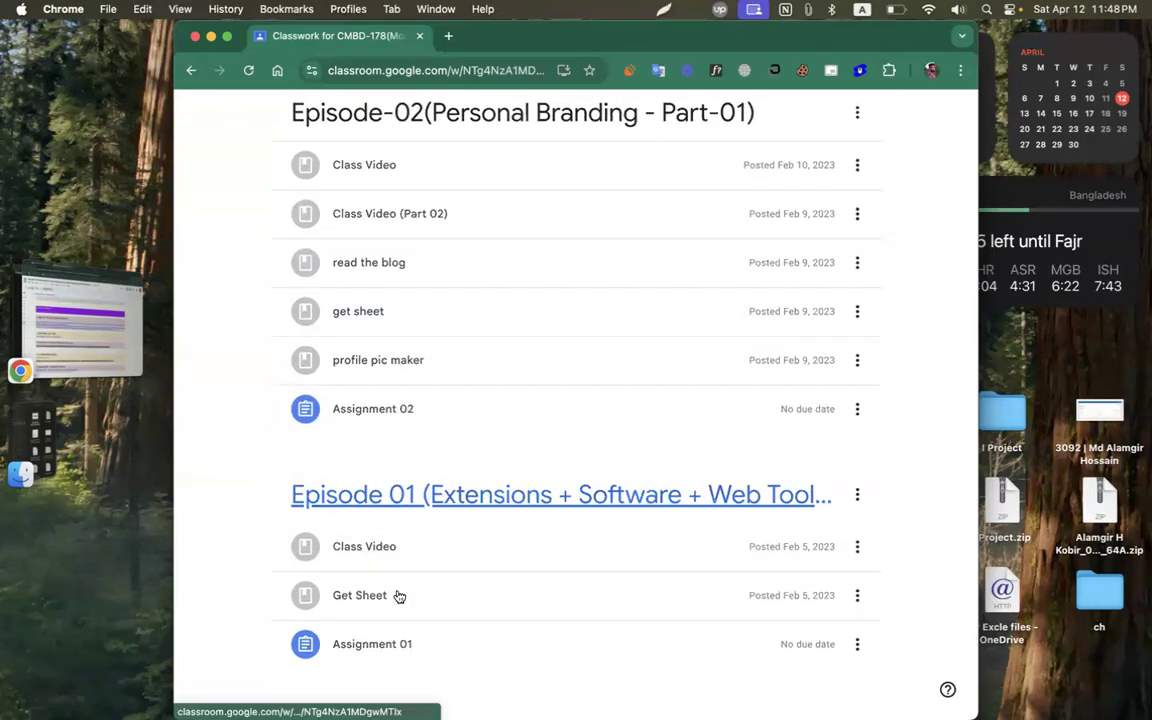
Expand Assignment 01 and its Get Sheet material, then open the full Assignment 01 page.
click(354, 648)
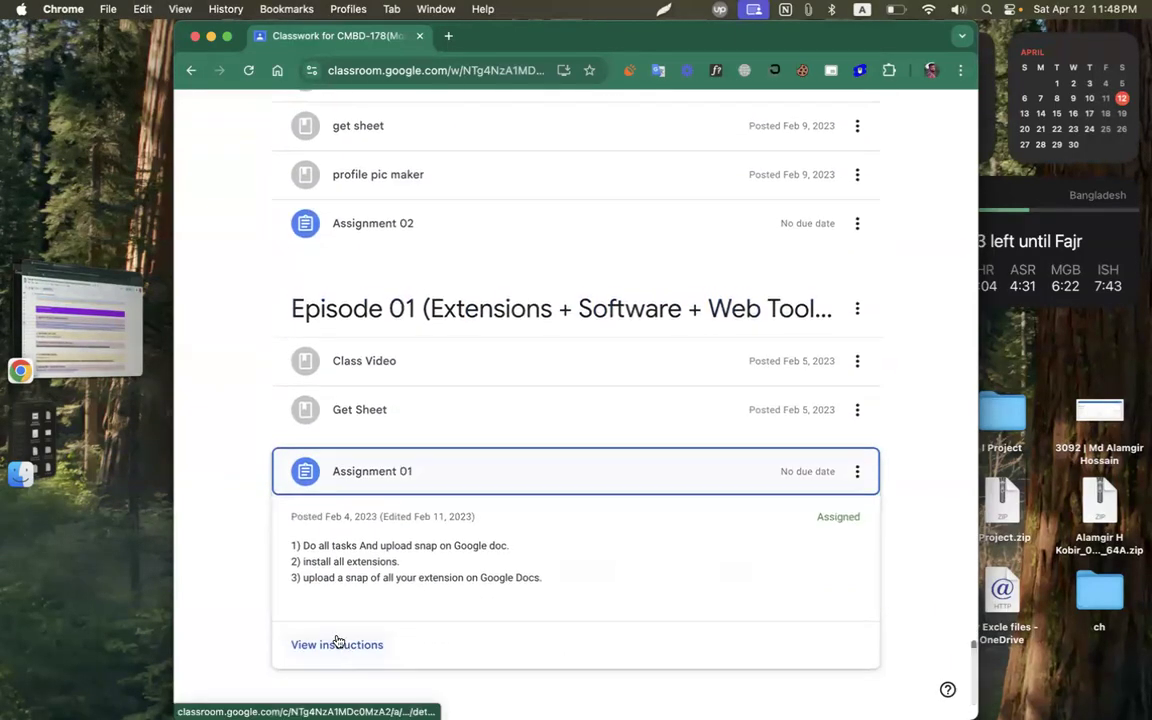
click(344, 412)
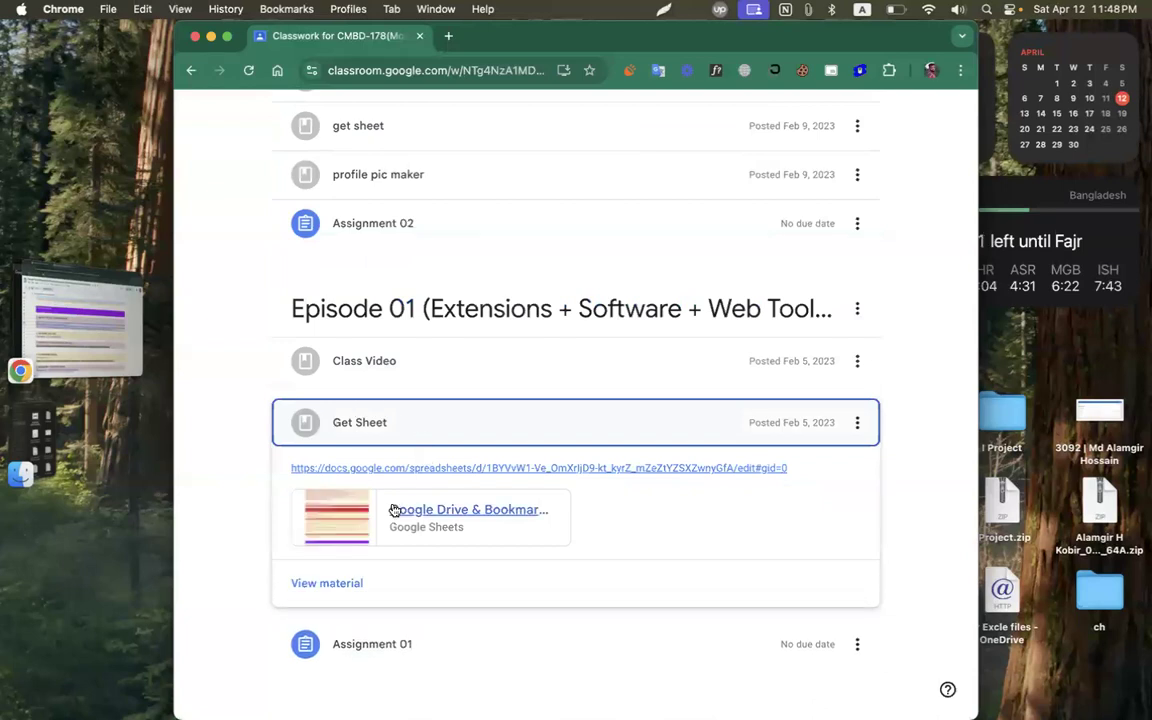
click(352, 426)
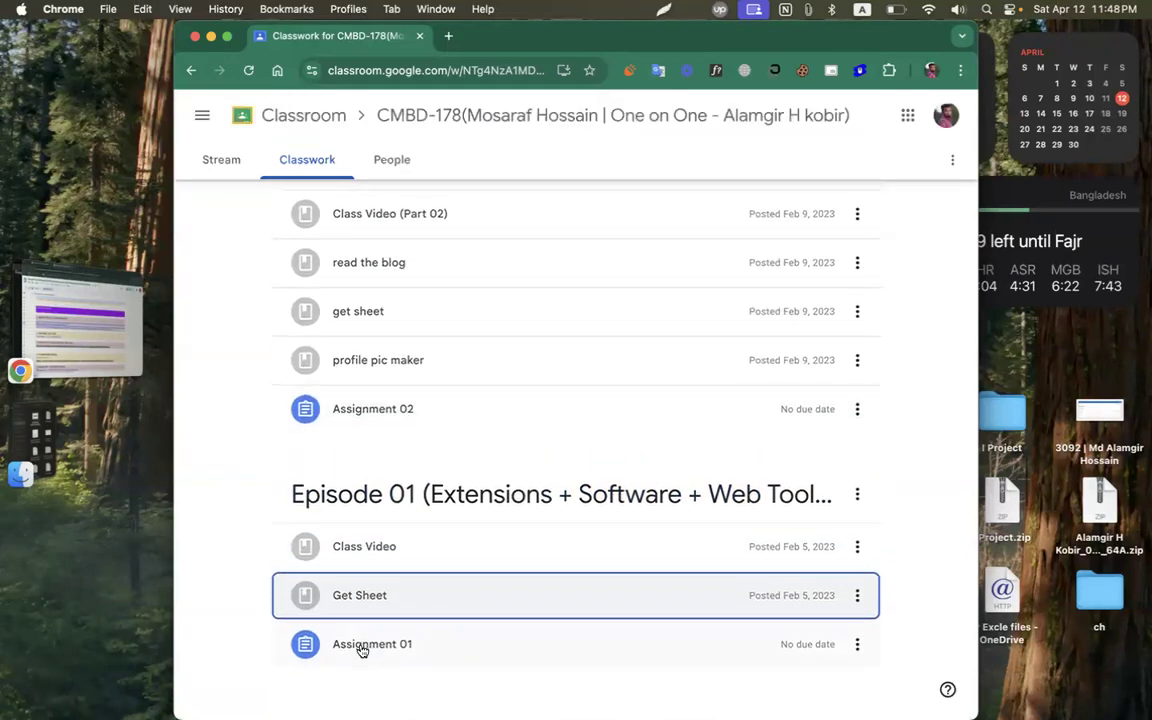
click(362, 648)
click(326, 648)
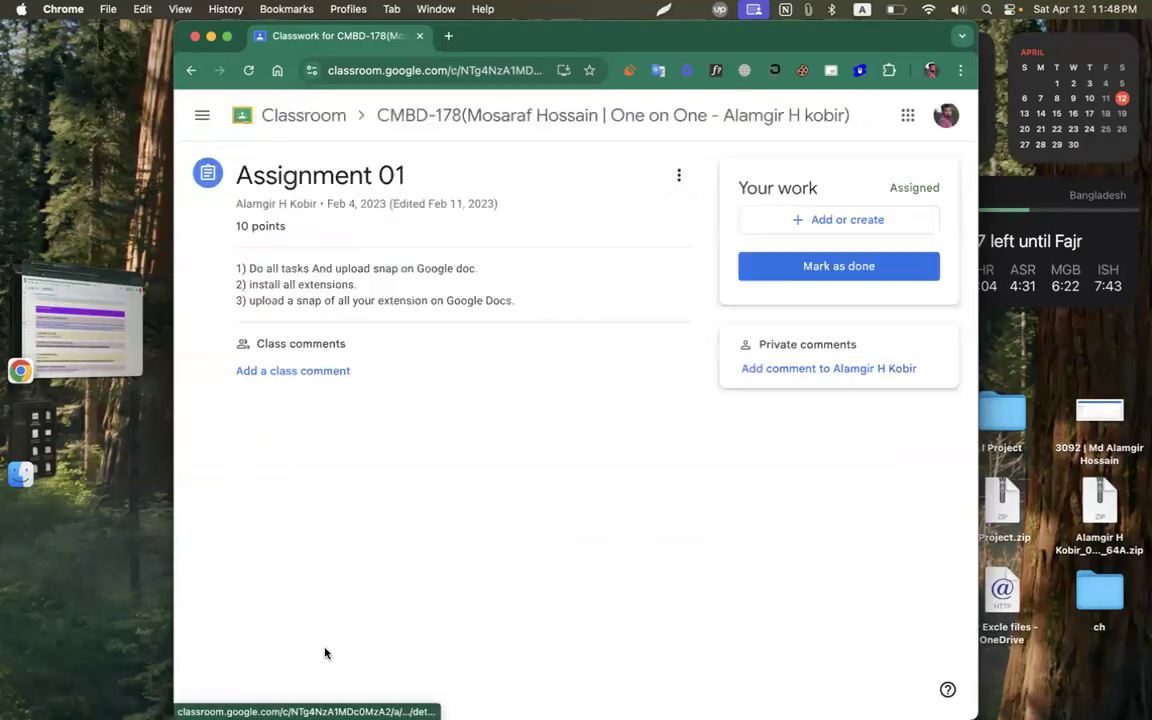
Create a new Google Docs file from Add or create under Your work.
drag(762, 190, 846, 193)
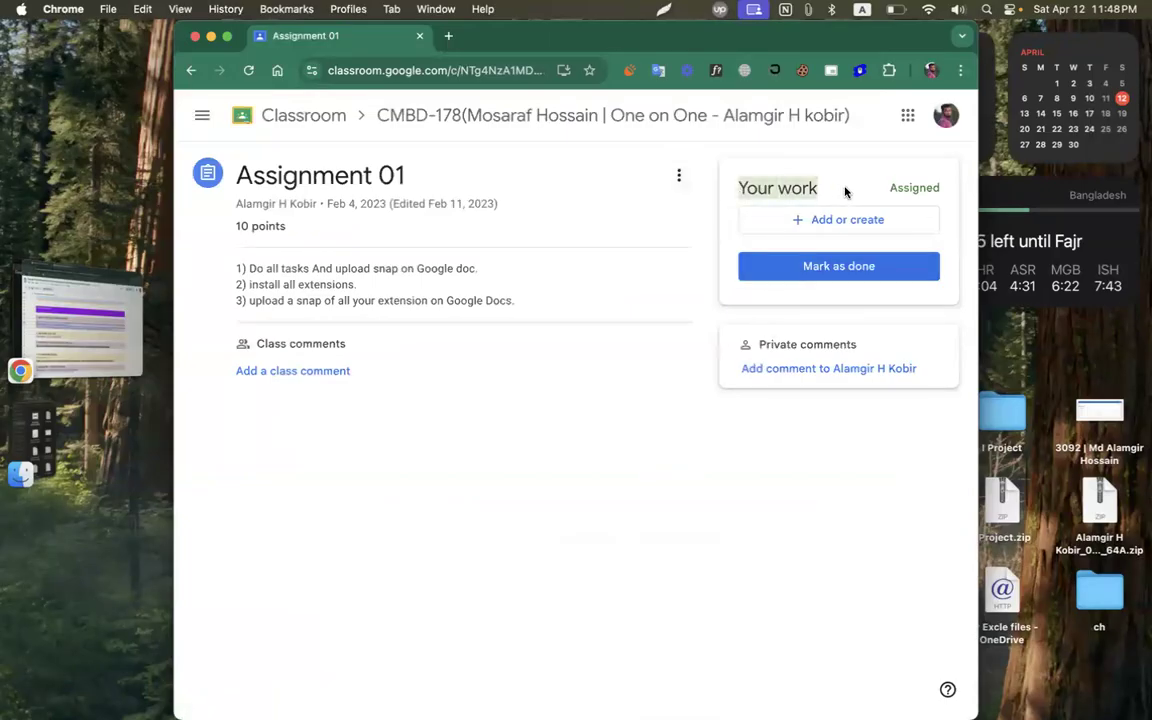
click(848, 220)
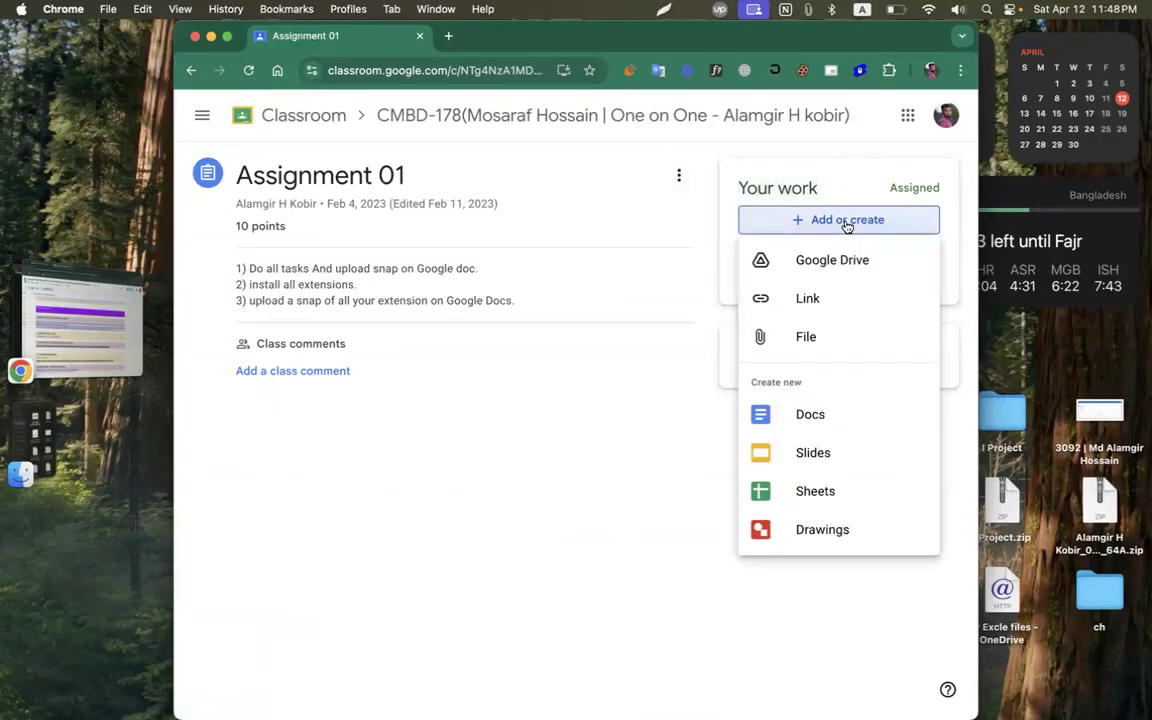
click(801, 421)
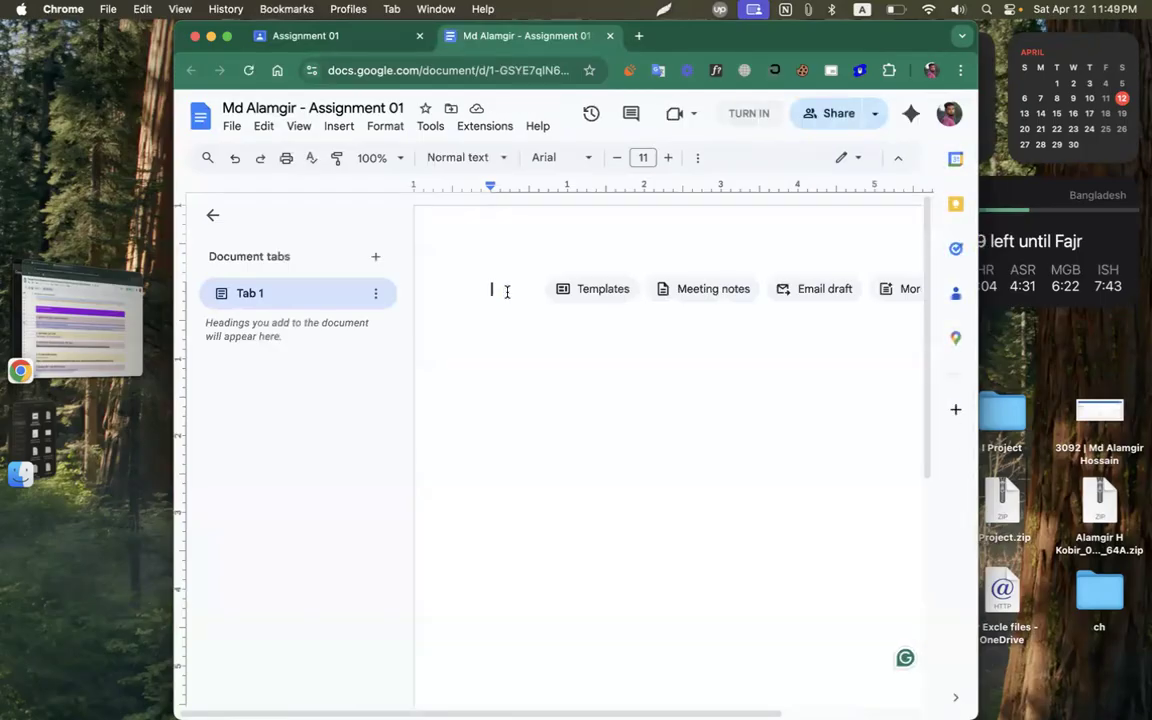
Type the 'Chrome Profile:' label, replacing the mistaken 'Google' text.
text(Goo)
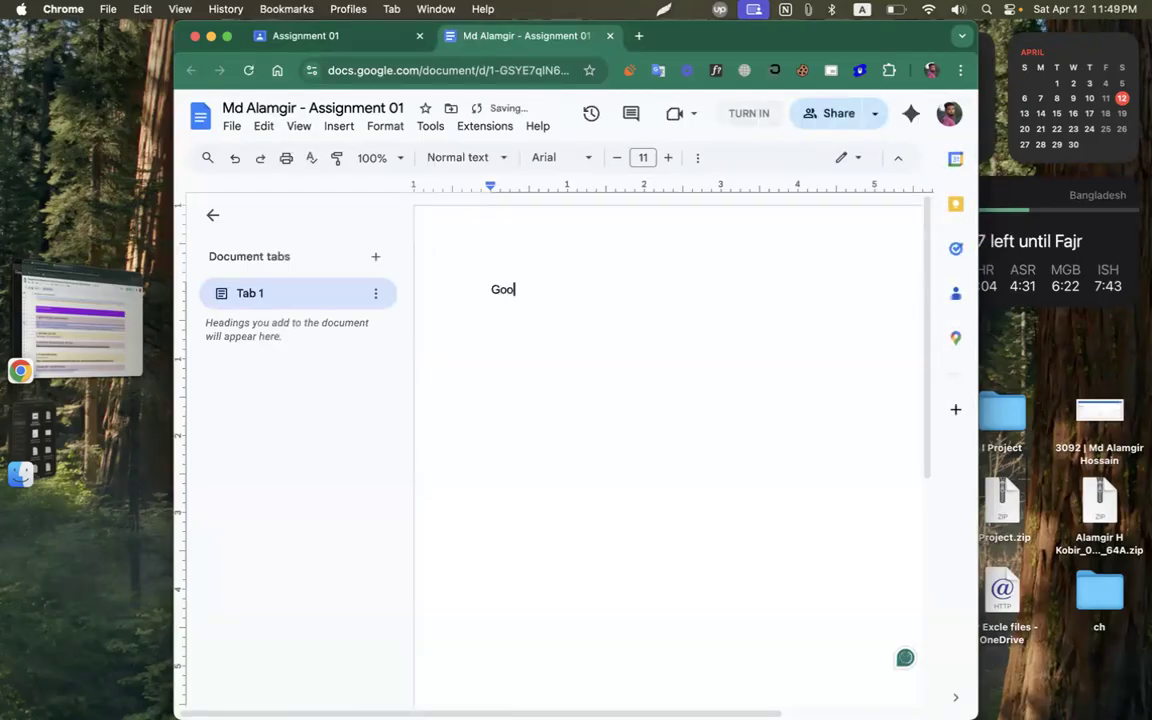
text(gle)
key(super+a)
text(C)
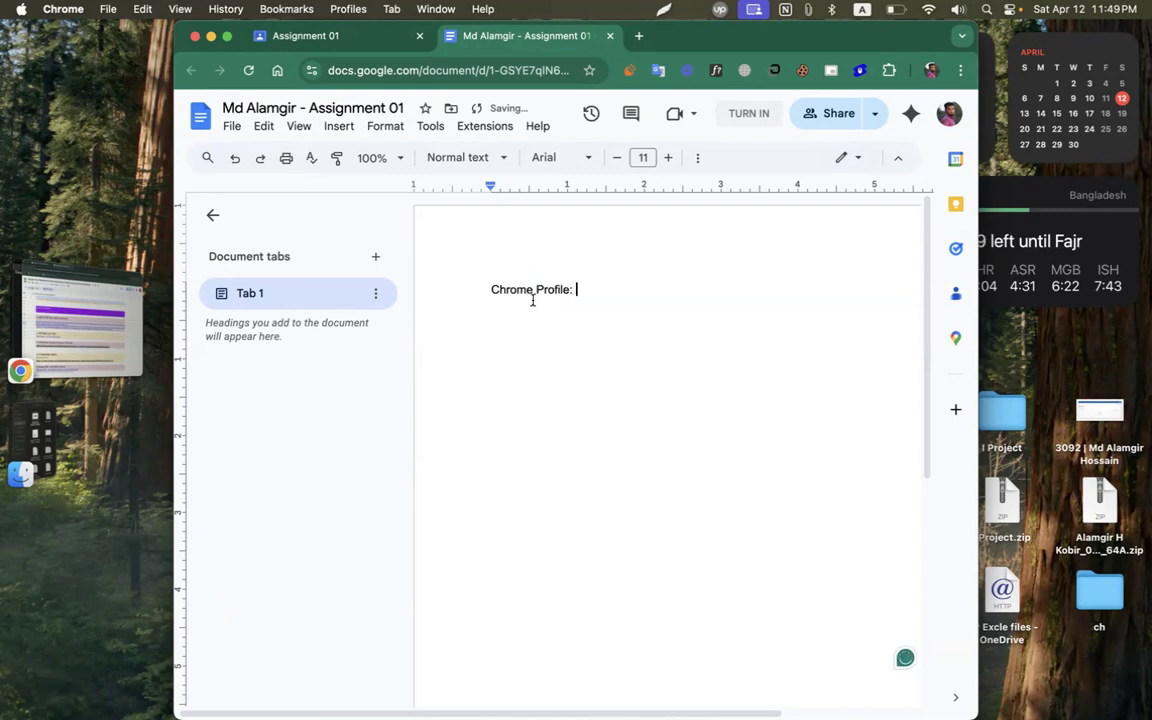
click(931, 70)
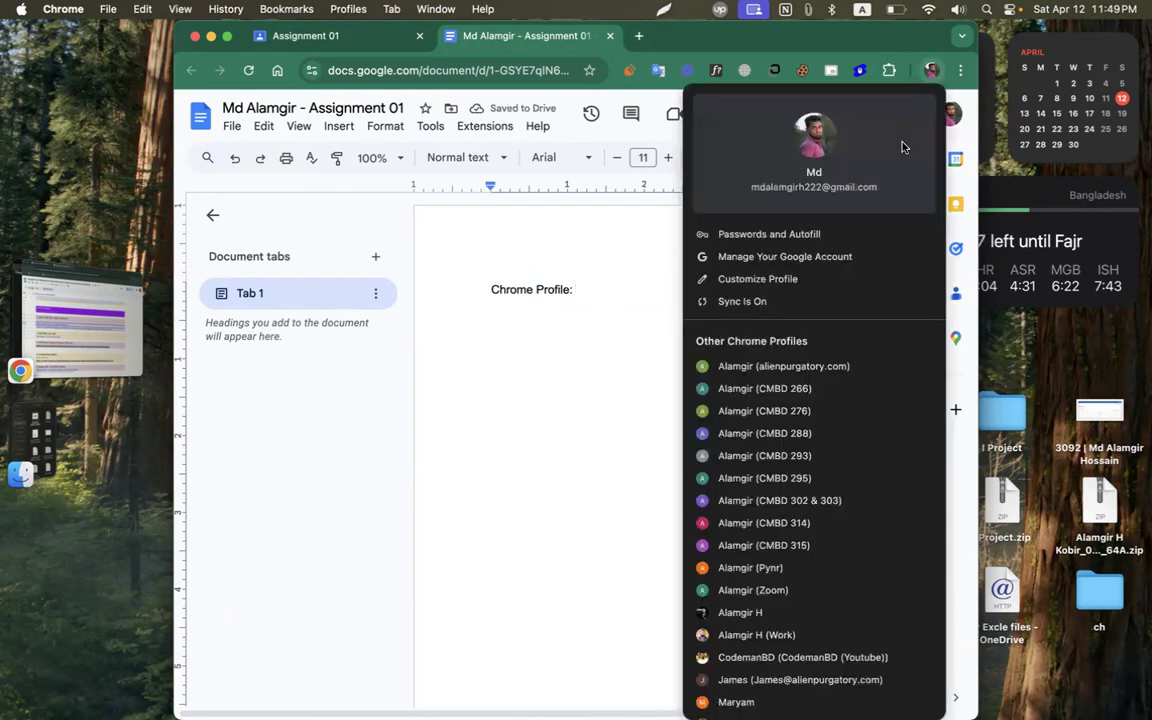
key(super+shift+4)
mouse_move(621, 82)
mouse_down()
mouse_move(848, 345)
mouse_move(985, 680)
mouse_move(956, 680)
mouse_move(956, 649)
mouse_up()
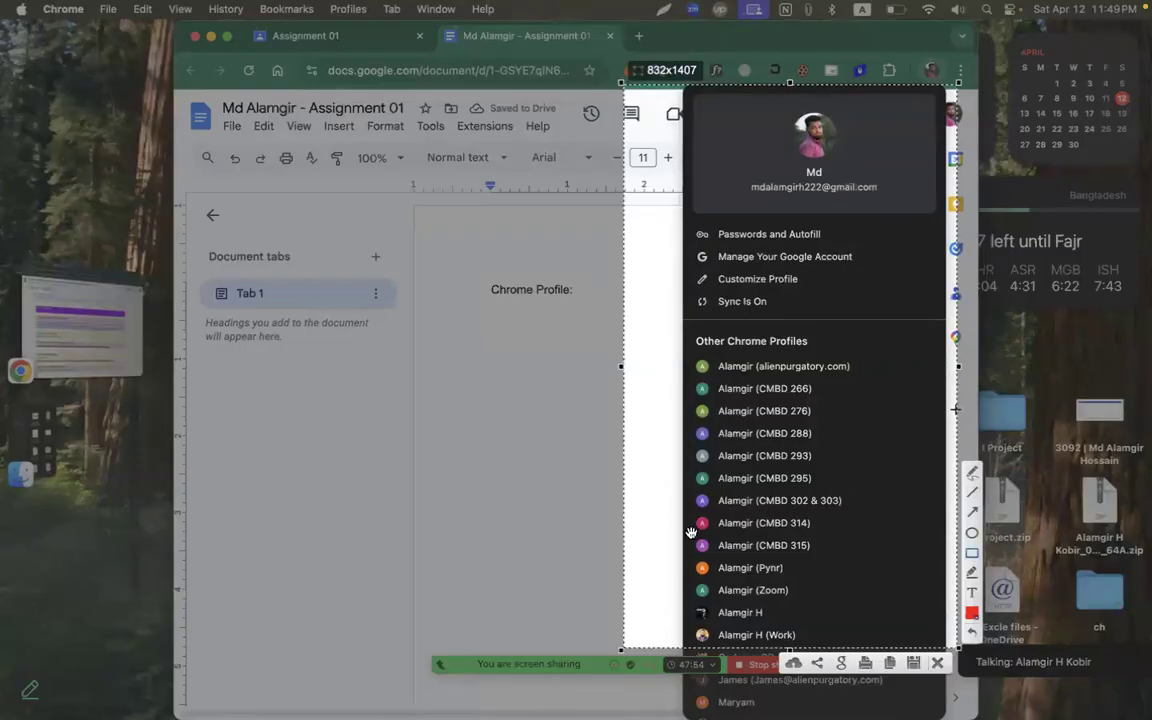
mouse_move(688, 511)
mouse_down()
mouse_move(840, 537)
mouse_move(827, 537)
mouse_up()
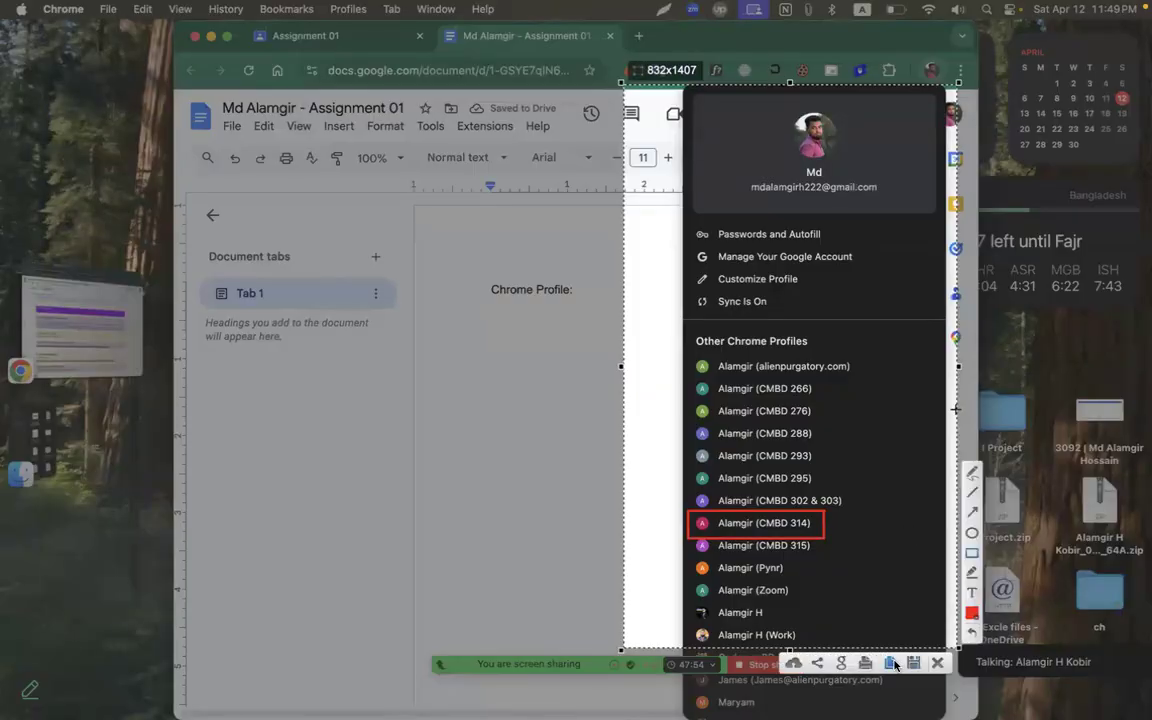
click(799, 666)
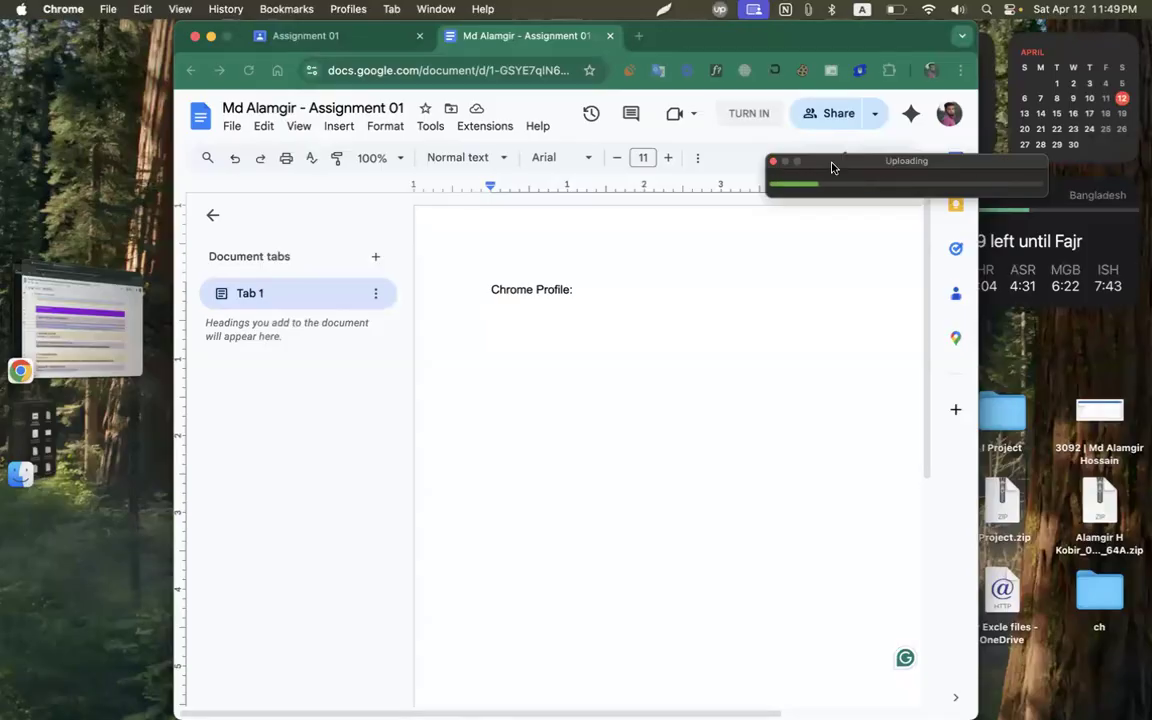
click(841, 184)
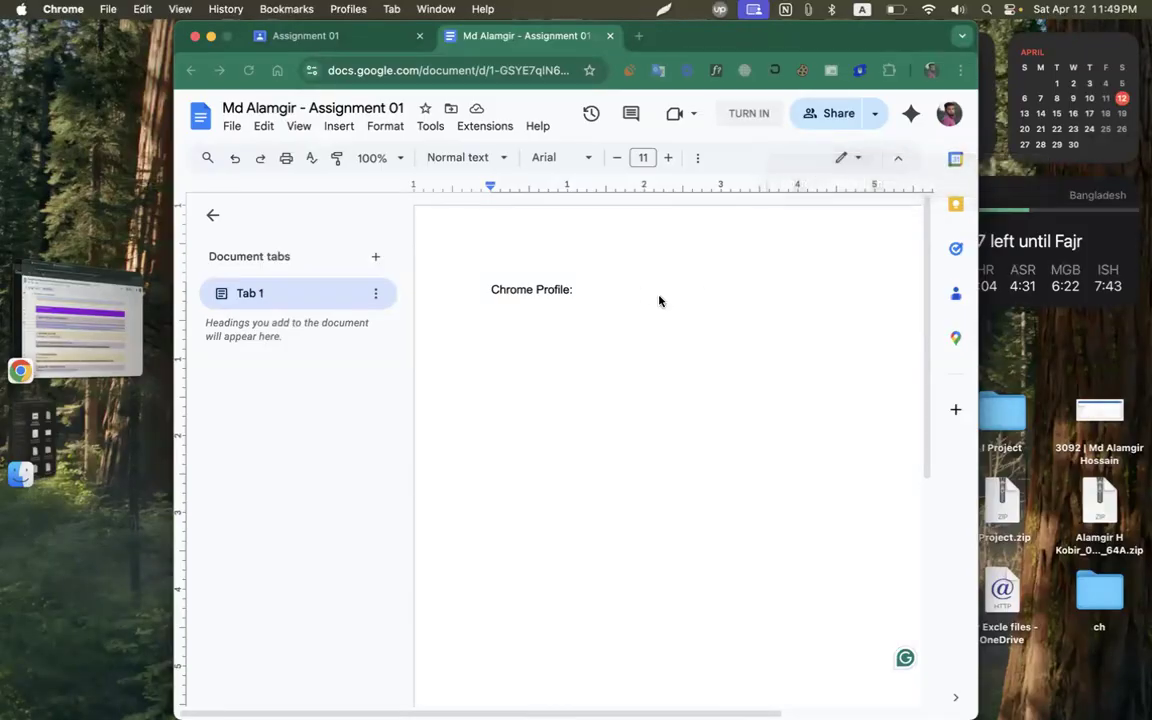
click(638, 294)
key(super+v)
key(Return)
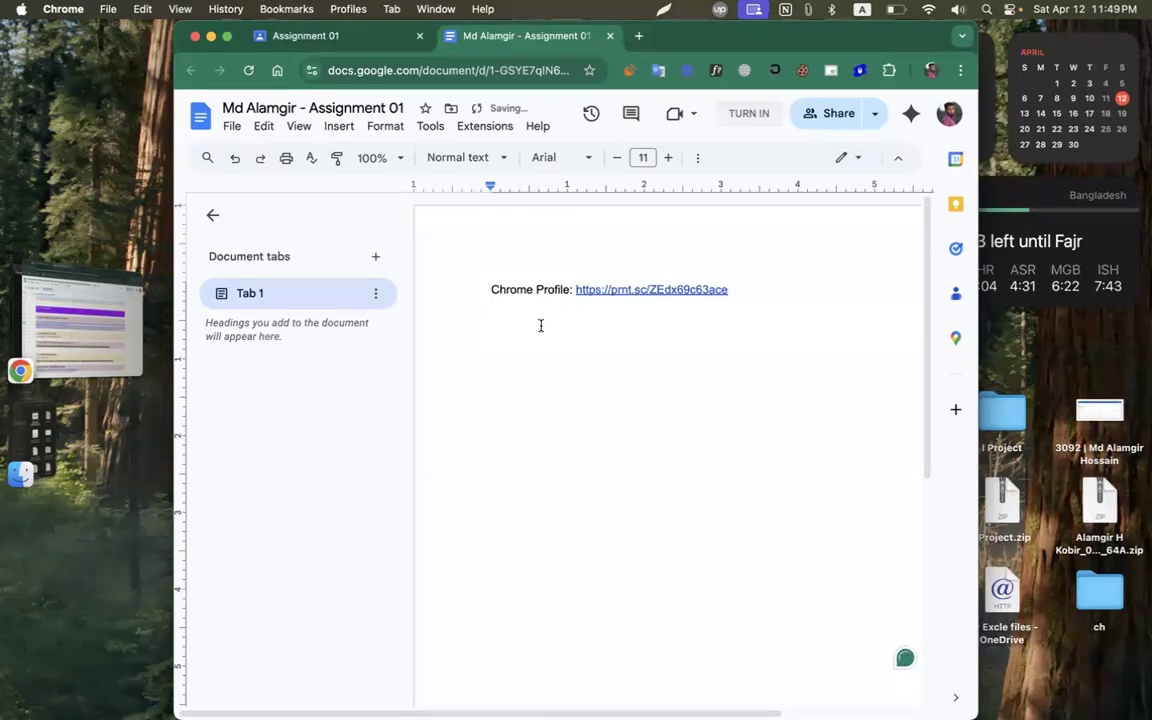
text(Drive:)
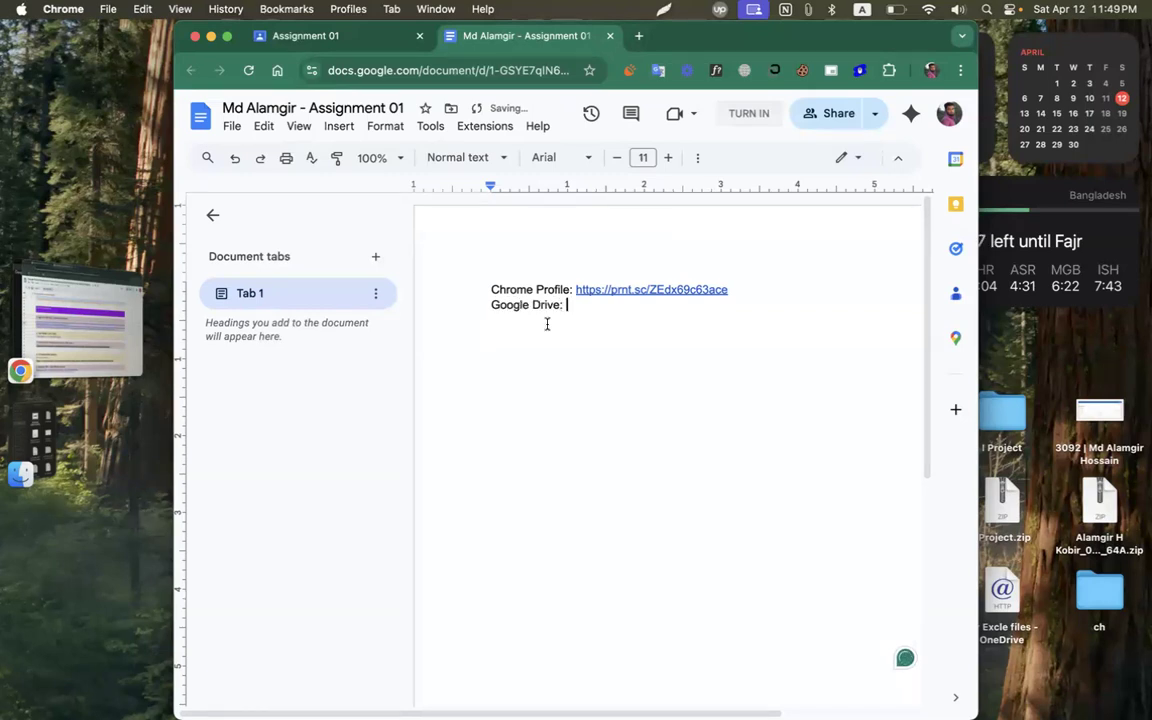
Switch to the other Chrome profile's window and open My Drive in Google Drive.
click(80, 320)
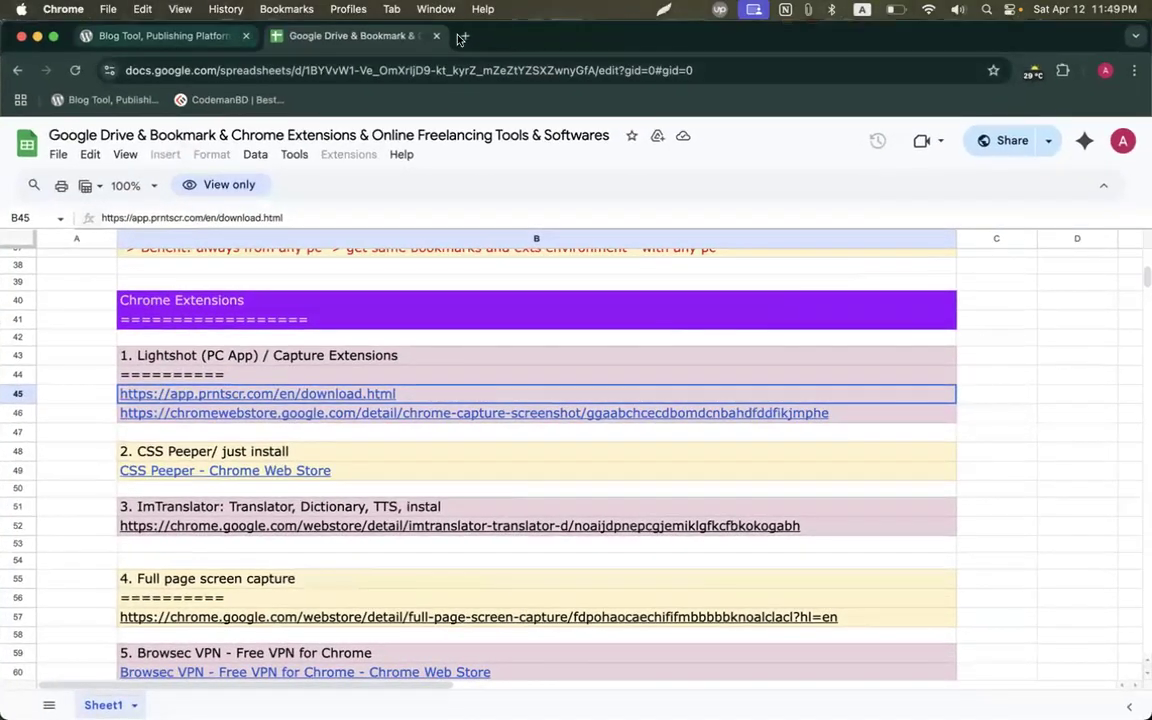
click(466, 36)
click(1105, 70)
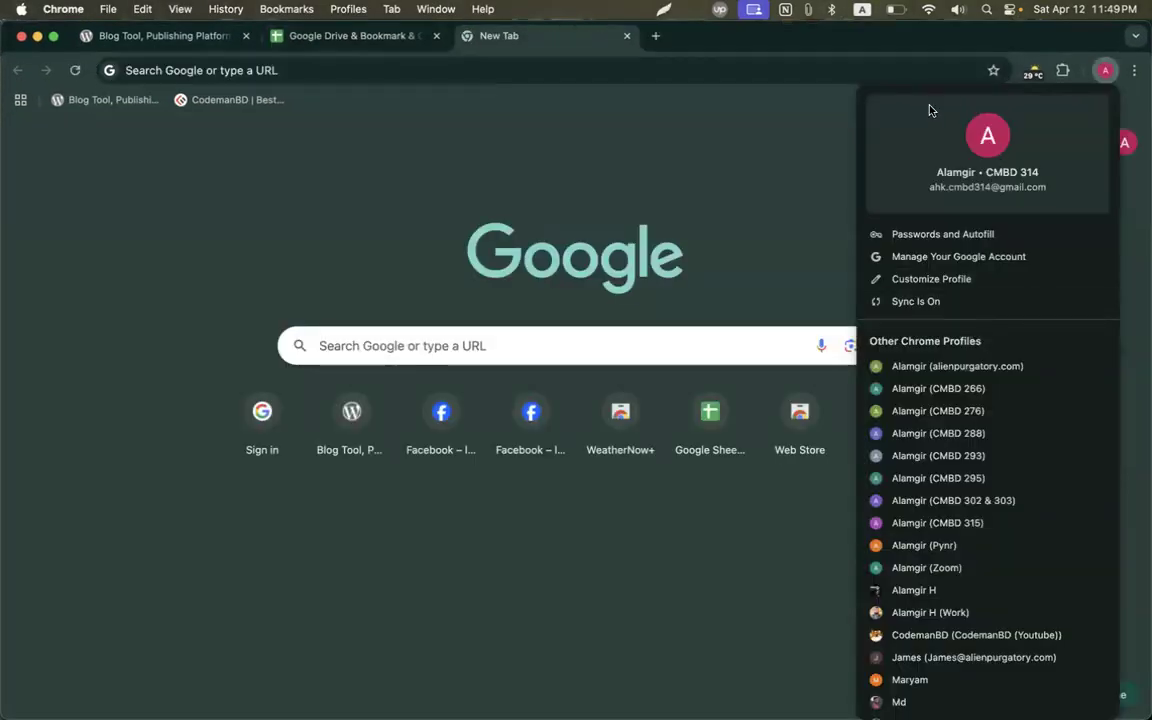
click(681, 165)
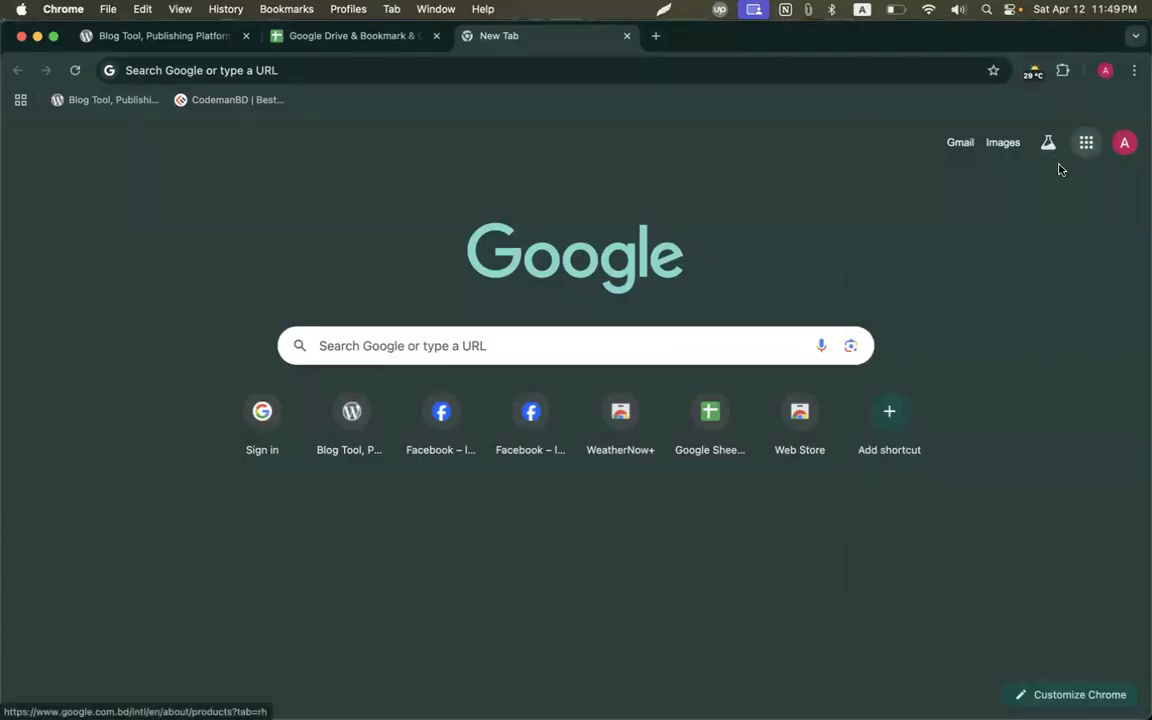
click(1086, 142)
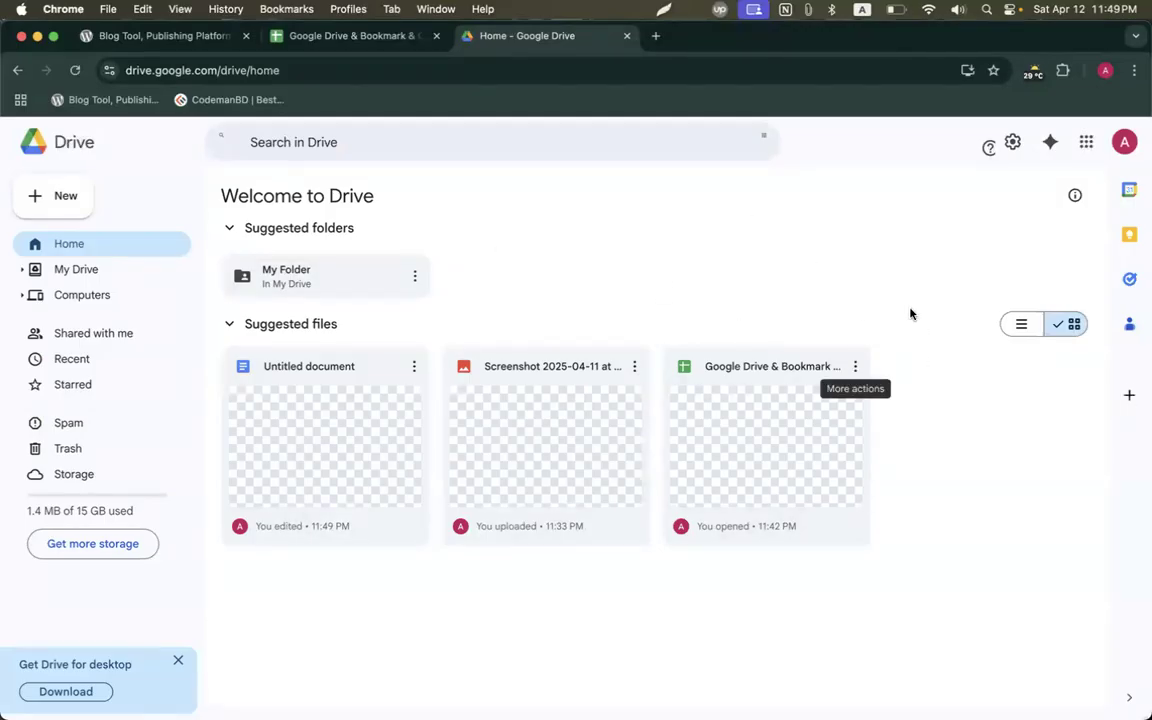
click(90, 285)
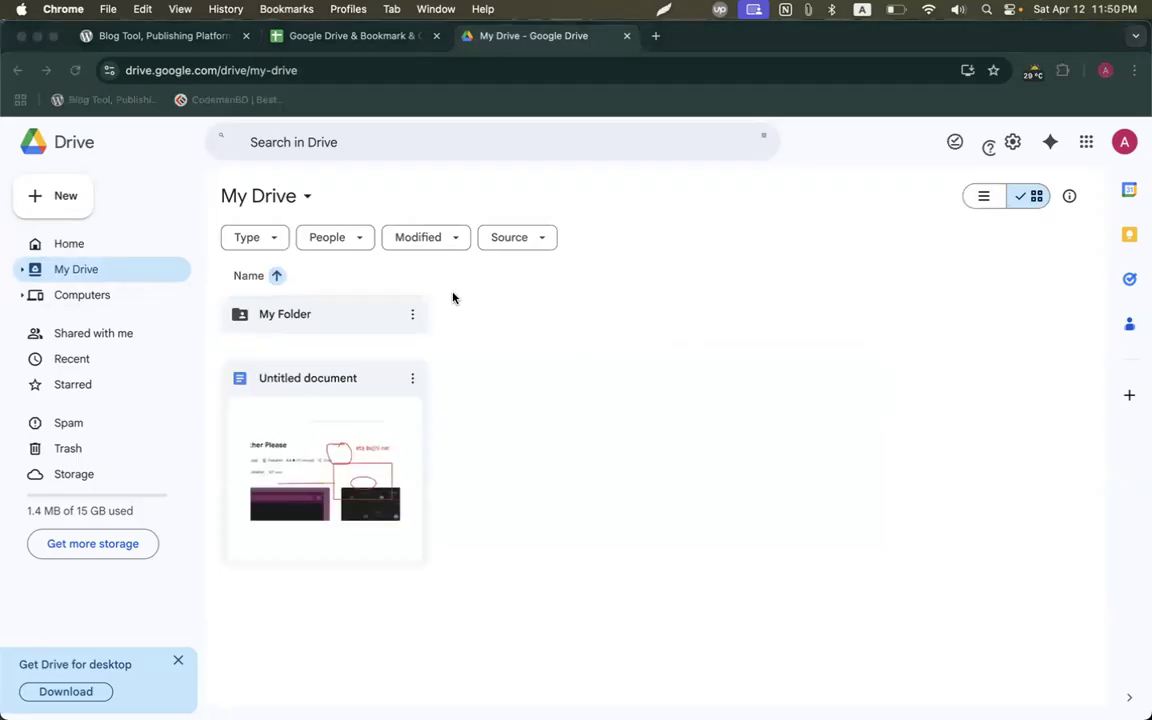
Screenshot My Drive with Lightshot, box My Folder in red, upload it and copy the link.
key(super+shift+q)
click(632, 276)
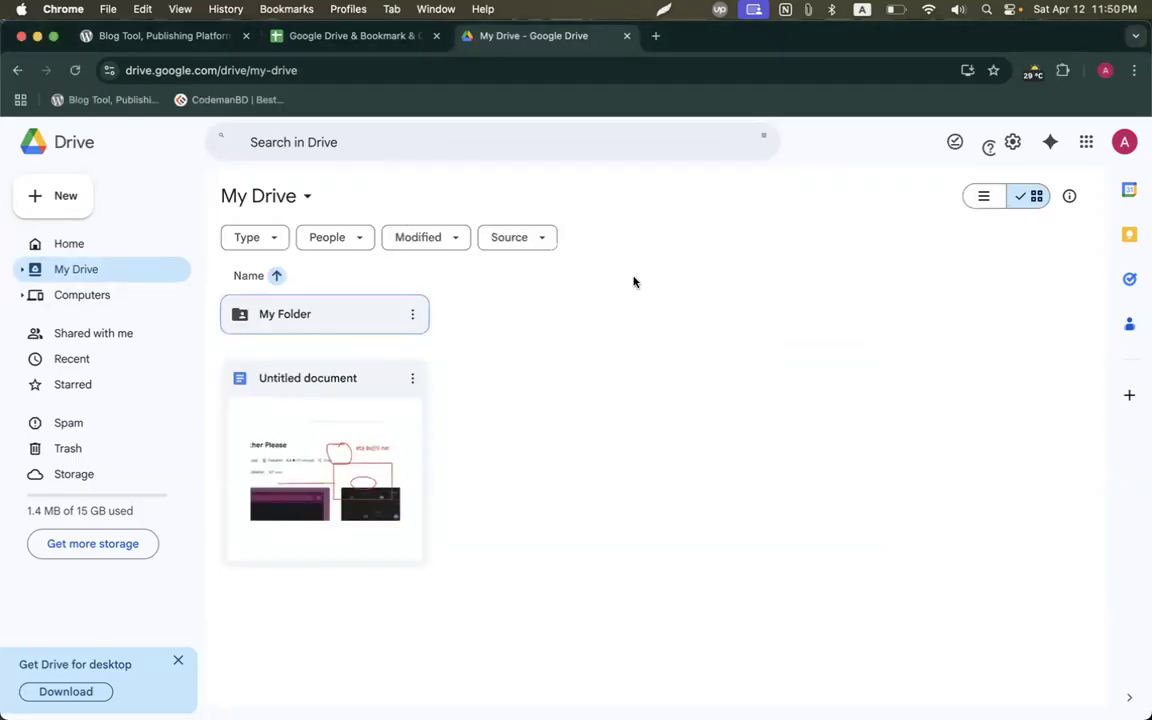
key(super+shift+9)
drag(15, 134, 654, 590)
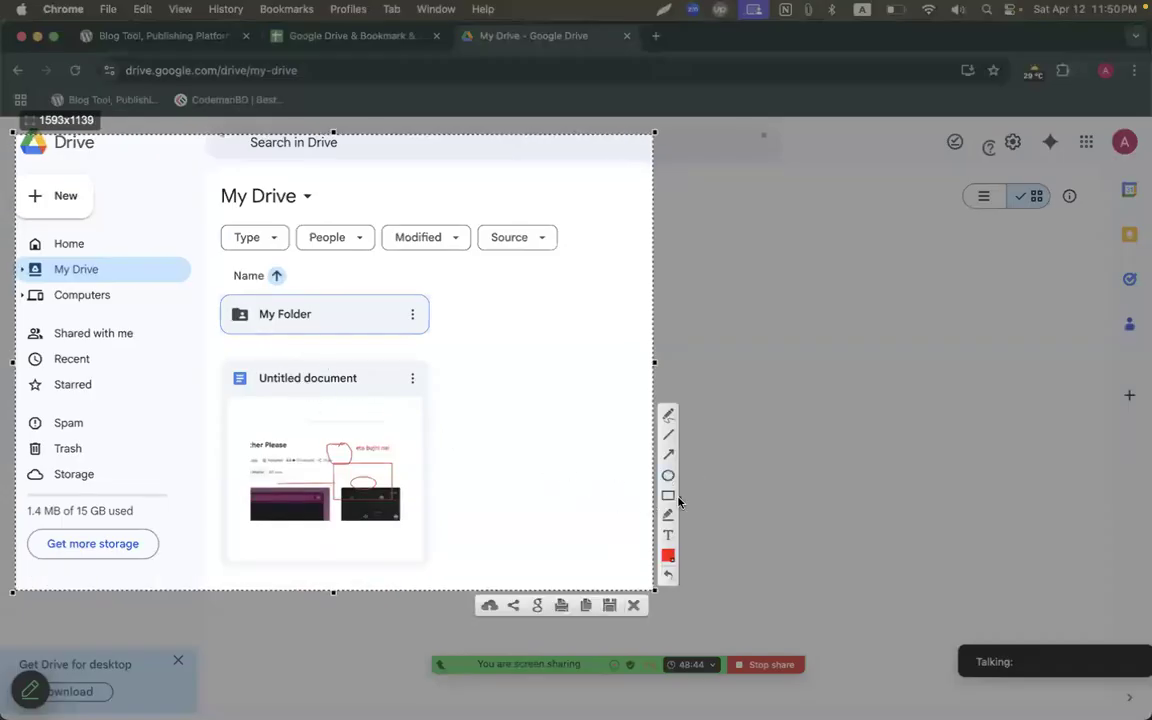
mouse_move(212, 291)
mouse_down()
mouse_move(283, 293)
mouse_move(434, 339)
mouse_up()
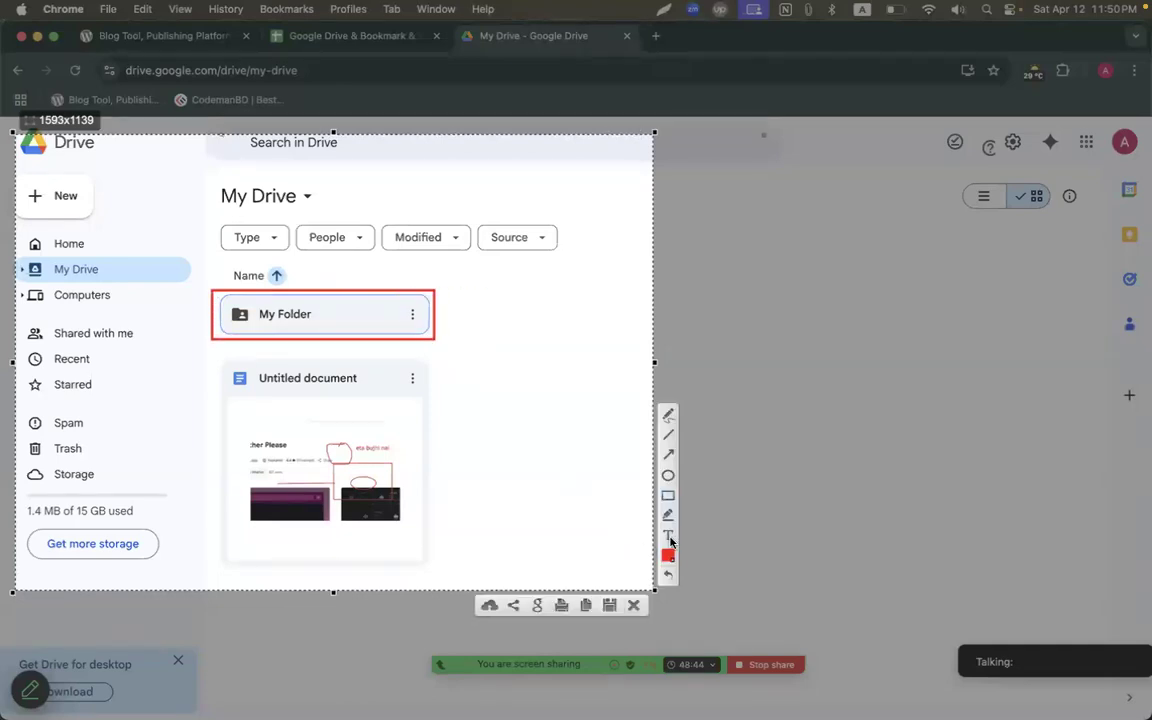
click(489, 605)
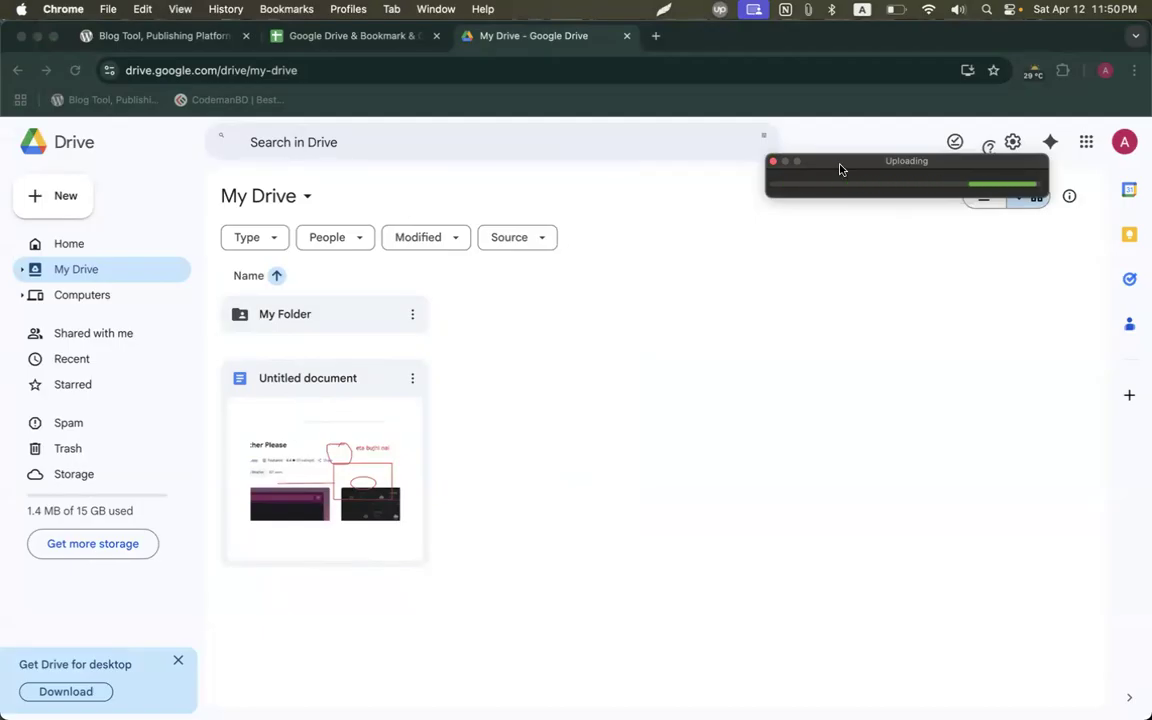
click(843, 183)
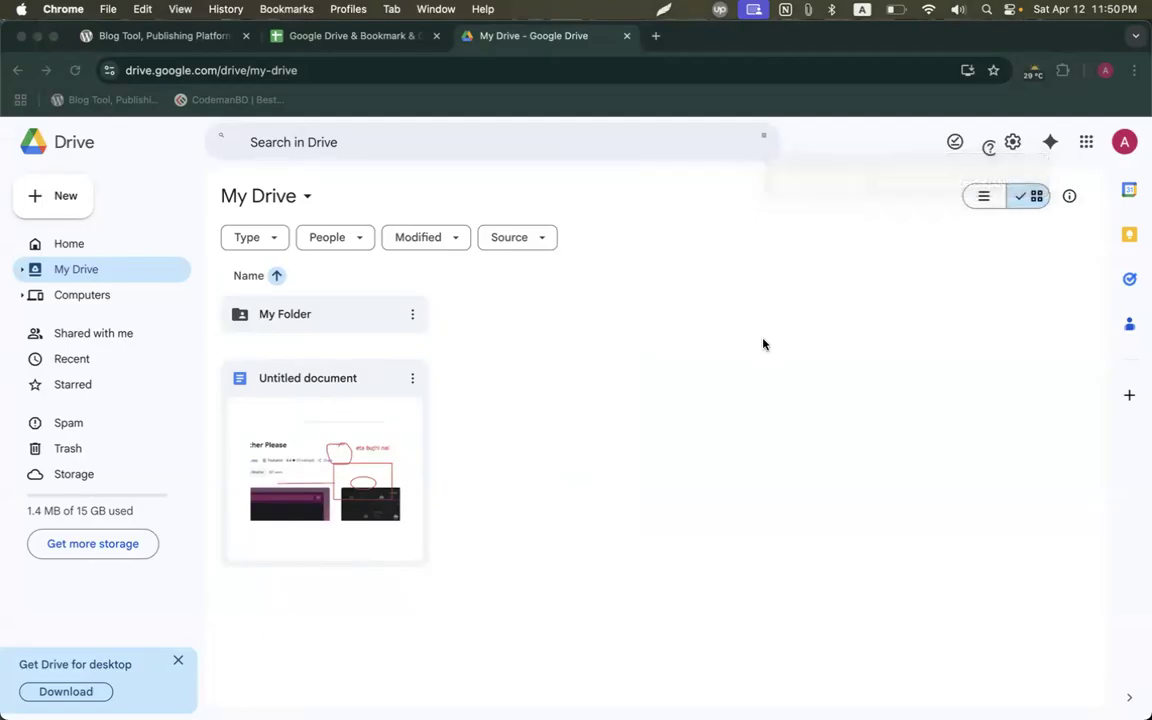
Return to the Chrome profile window holding the Assignment 01 document.
key(ctrl+Up)
click(716, 511)
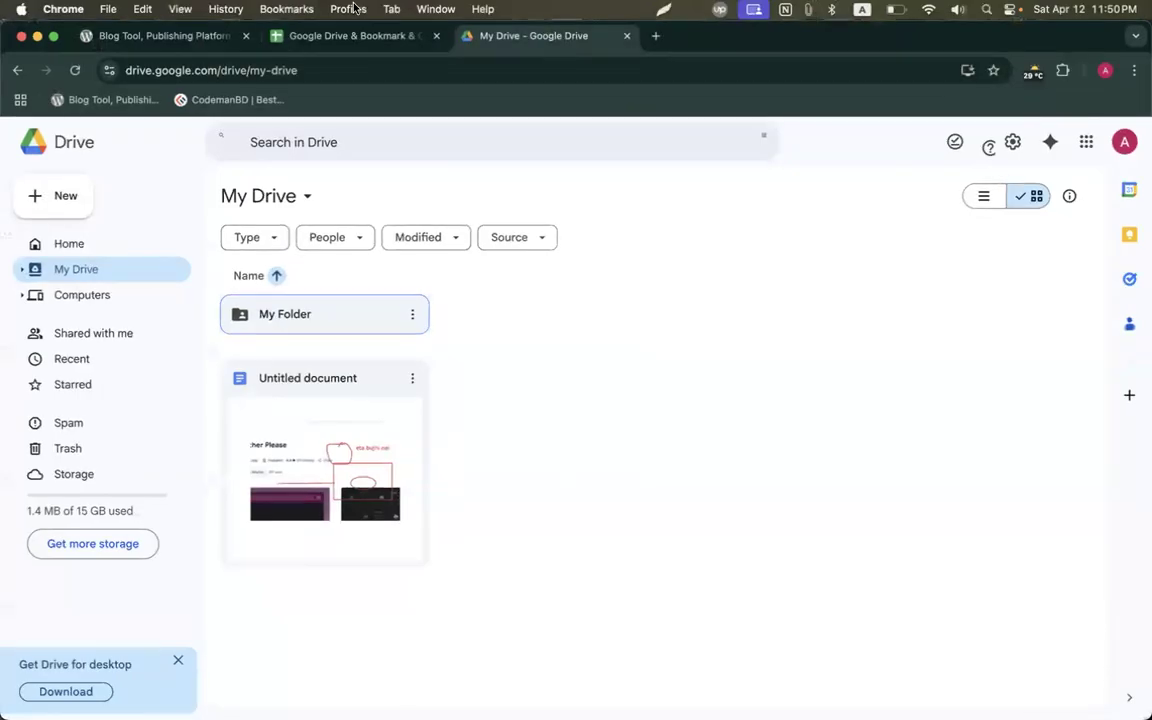
click(348, 8)
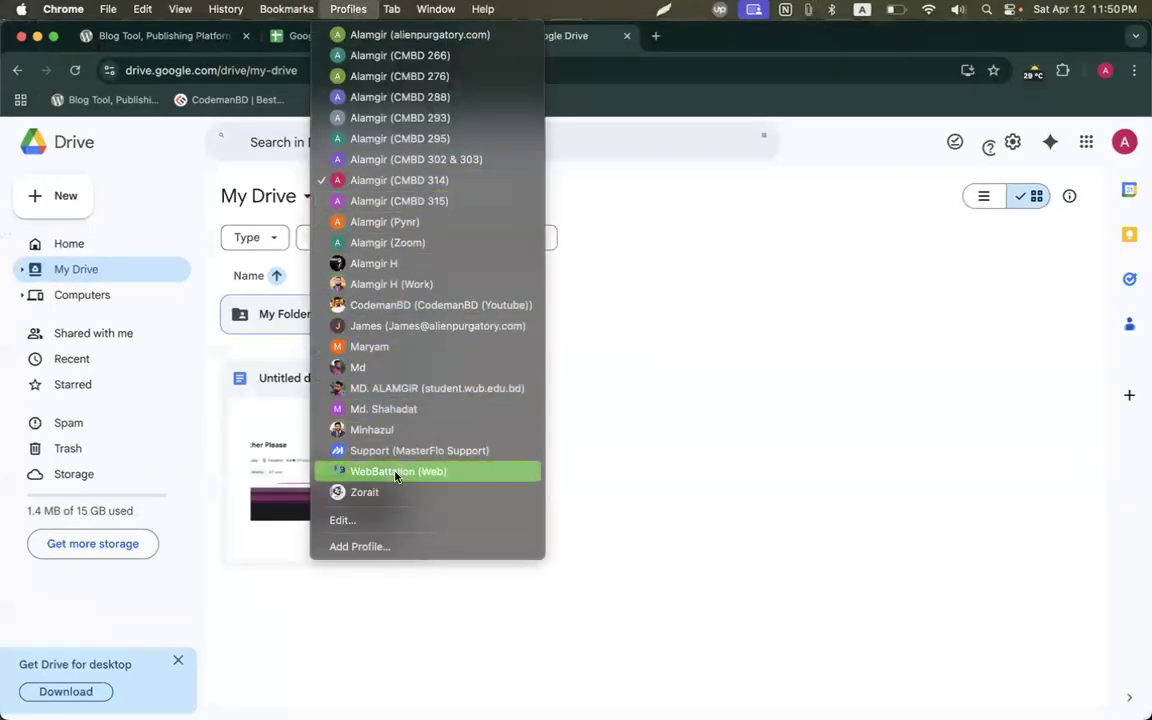
click(751, 334)
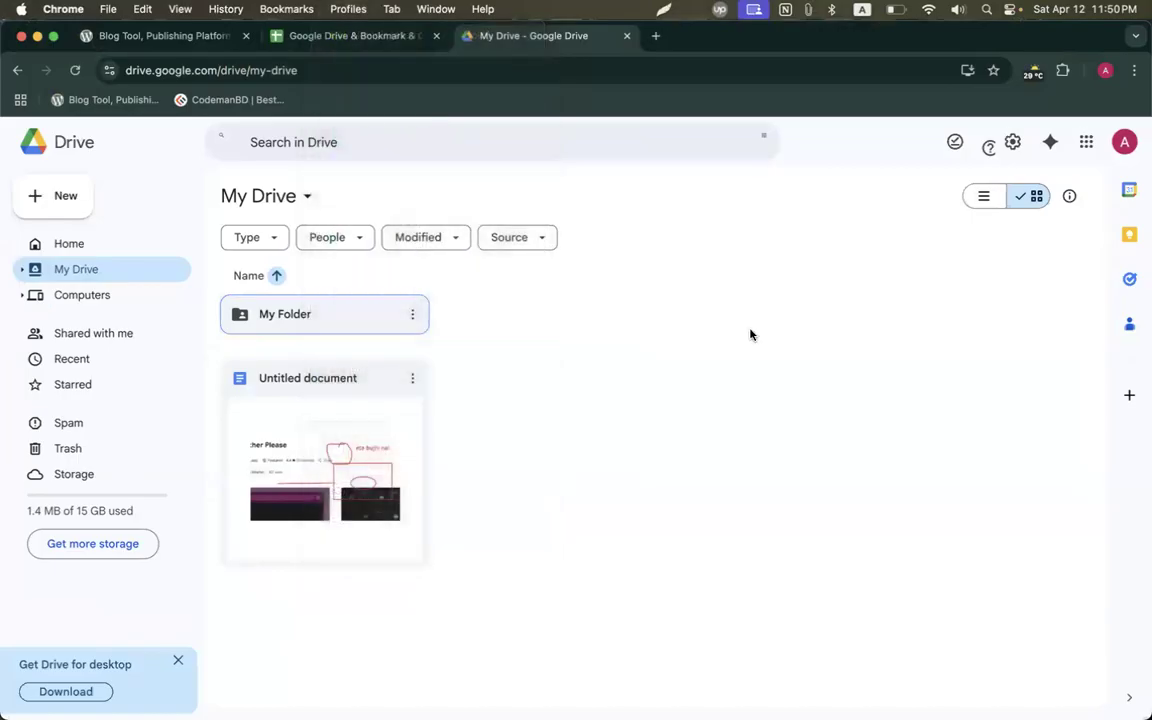
click(1103, 70)
scroll(900, 640, down, 3)
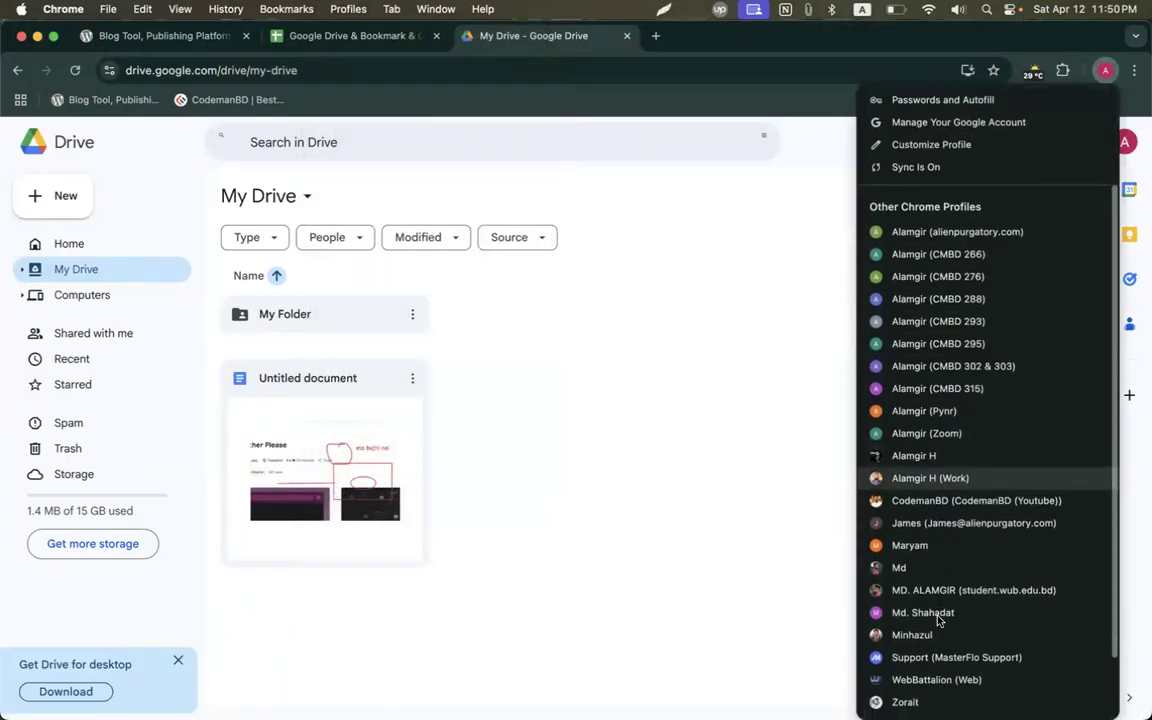
click(896, 568)
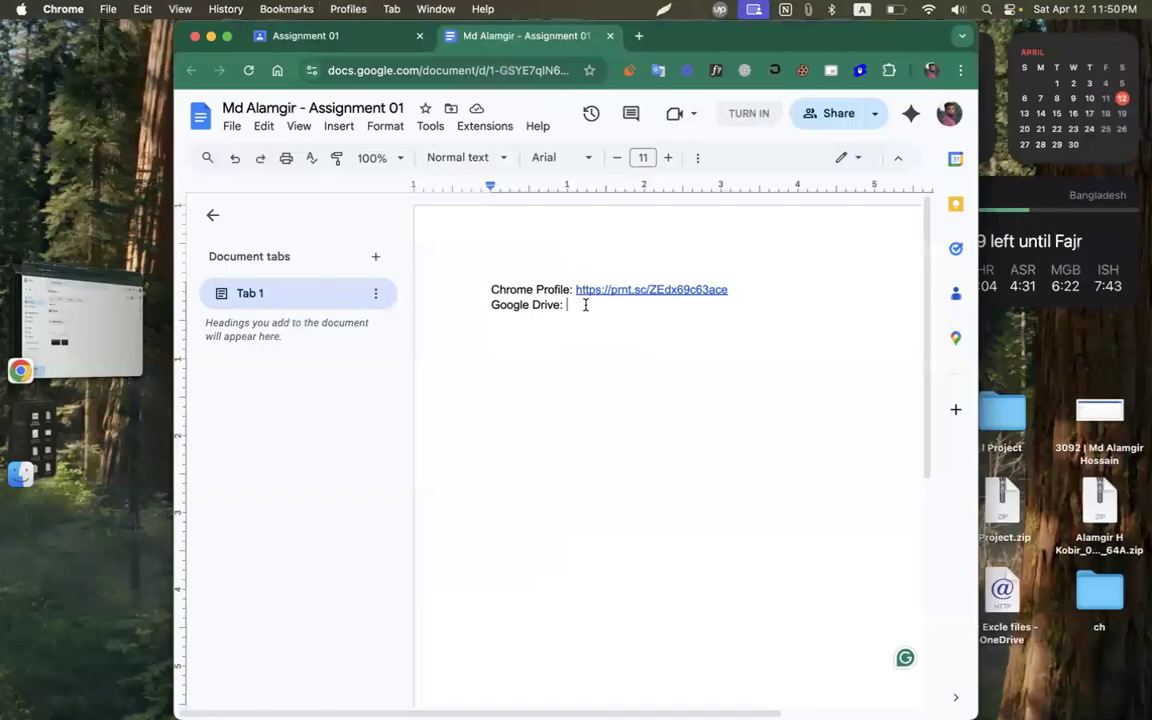
Paste the Drive screenshot link after 'Google Drive:' and add a 'Bookmarks:' line.
double_click(772, 35)
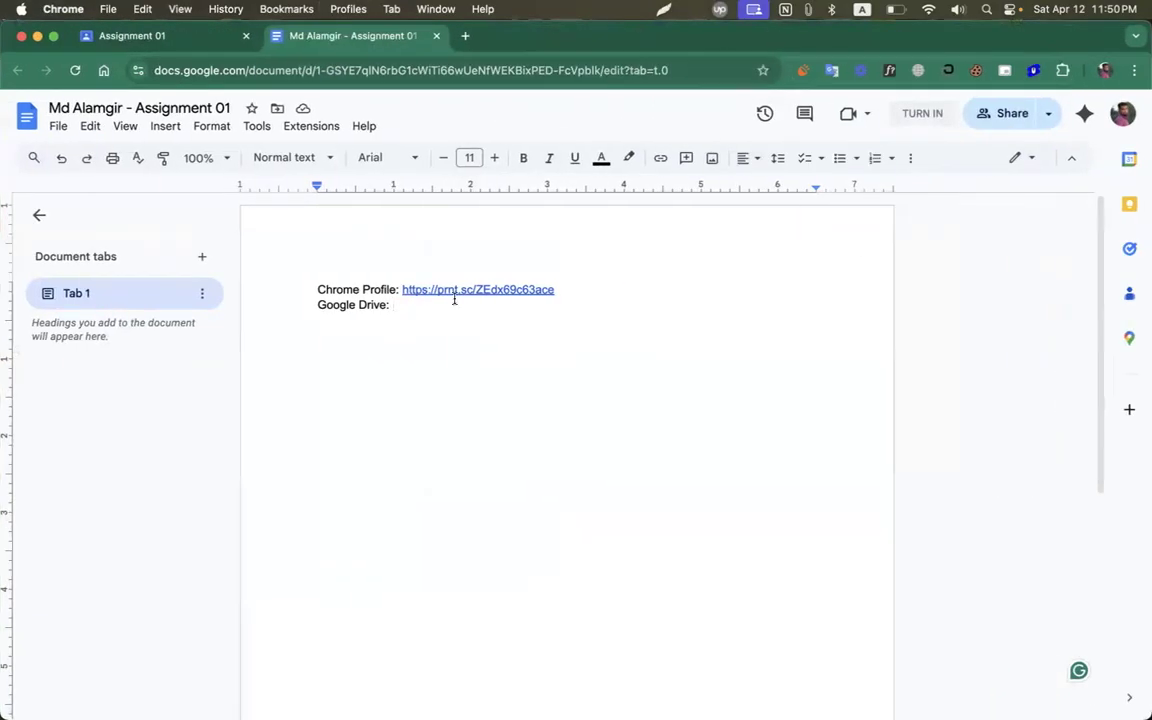
key(super+v)
key(Return)
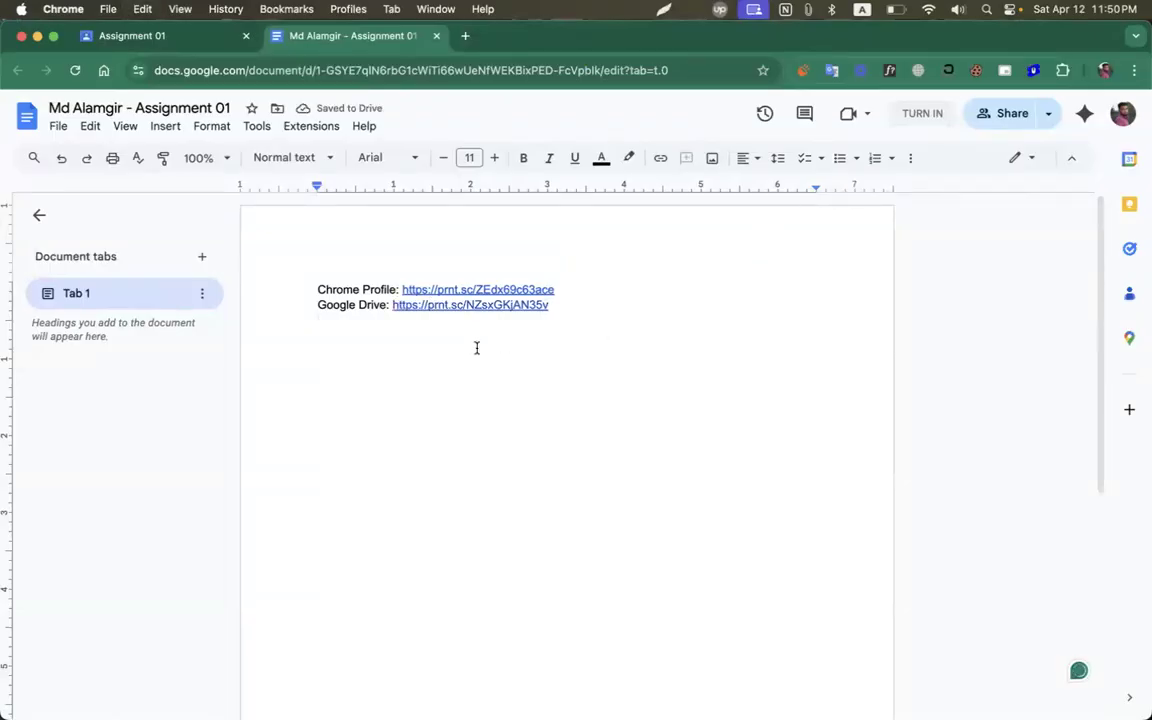
text(Bookmarks:)
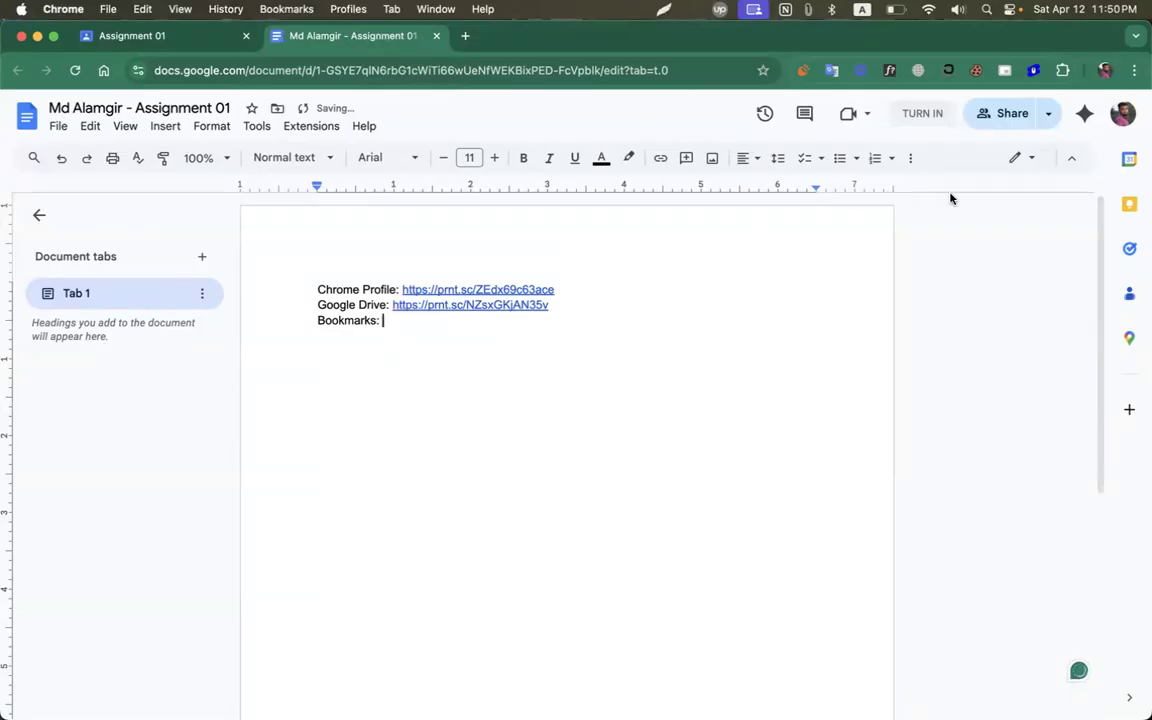
click(1105, 70)
scroll(985, 607, down, 1)
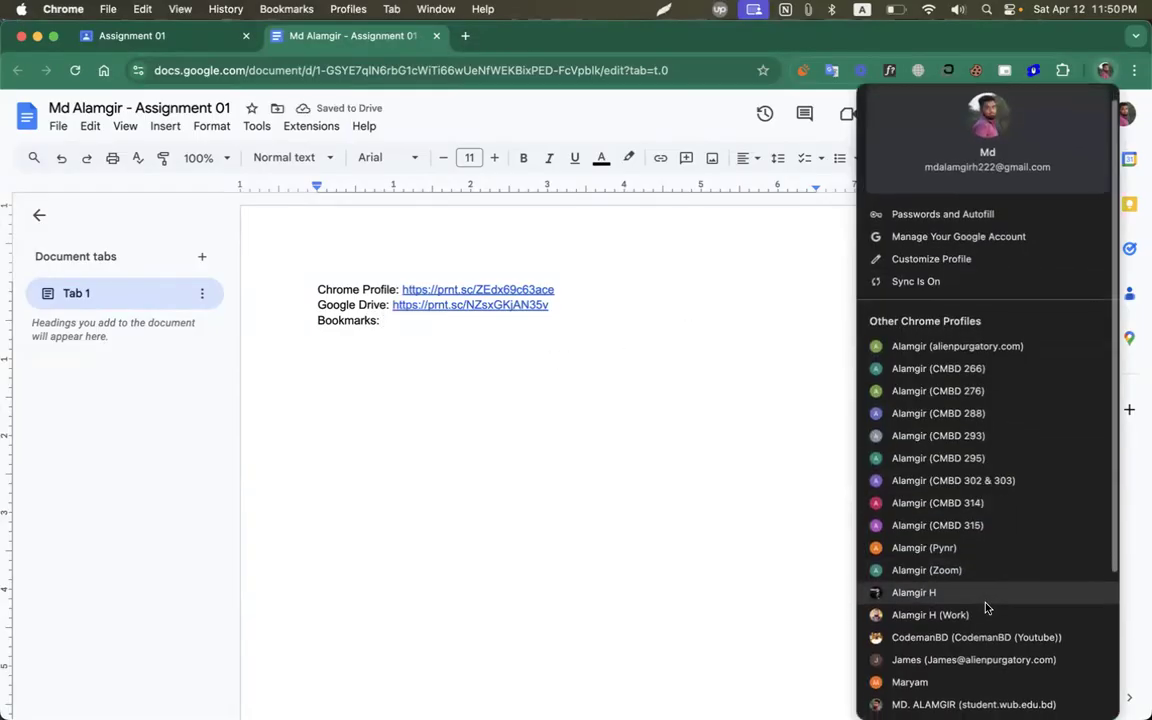
click(975, 502)
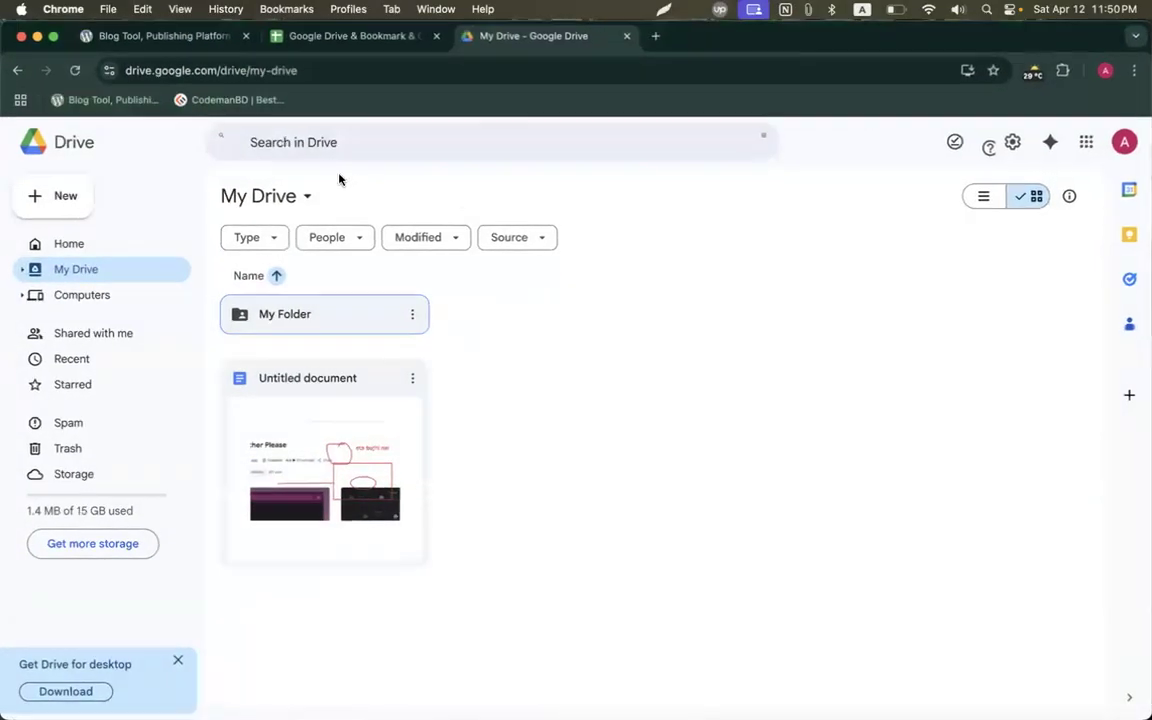
key(shift+super+9)
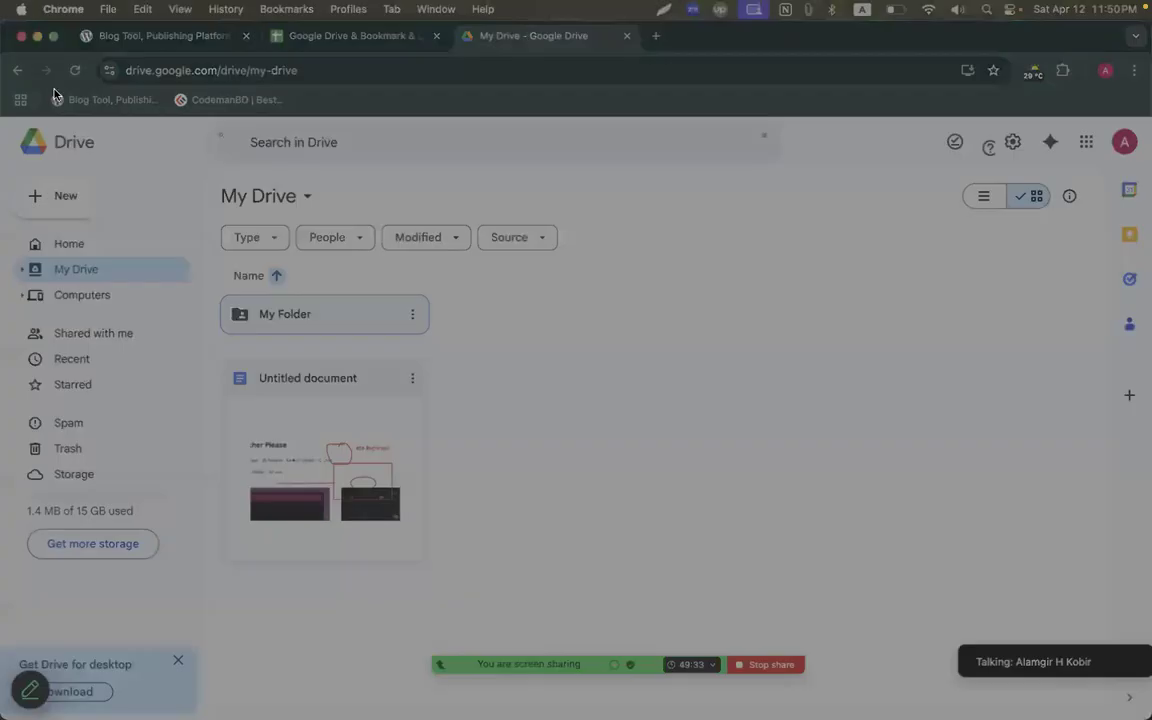
Capture the top strip of the Drive page with Lightshot and upload it.
drag(2, 73, 951, 183)
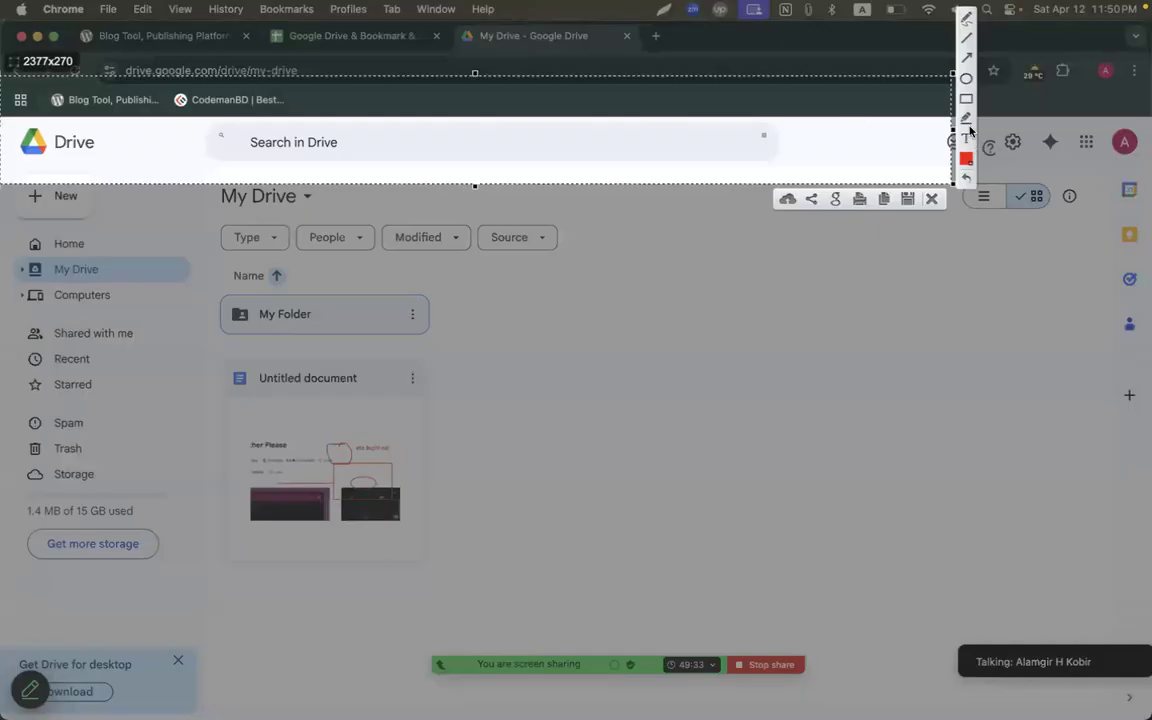
click(787, 198)
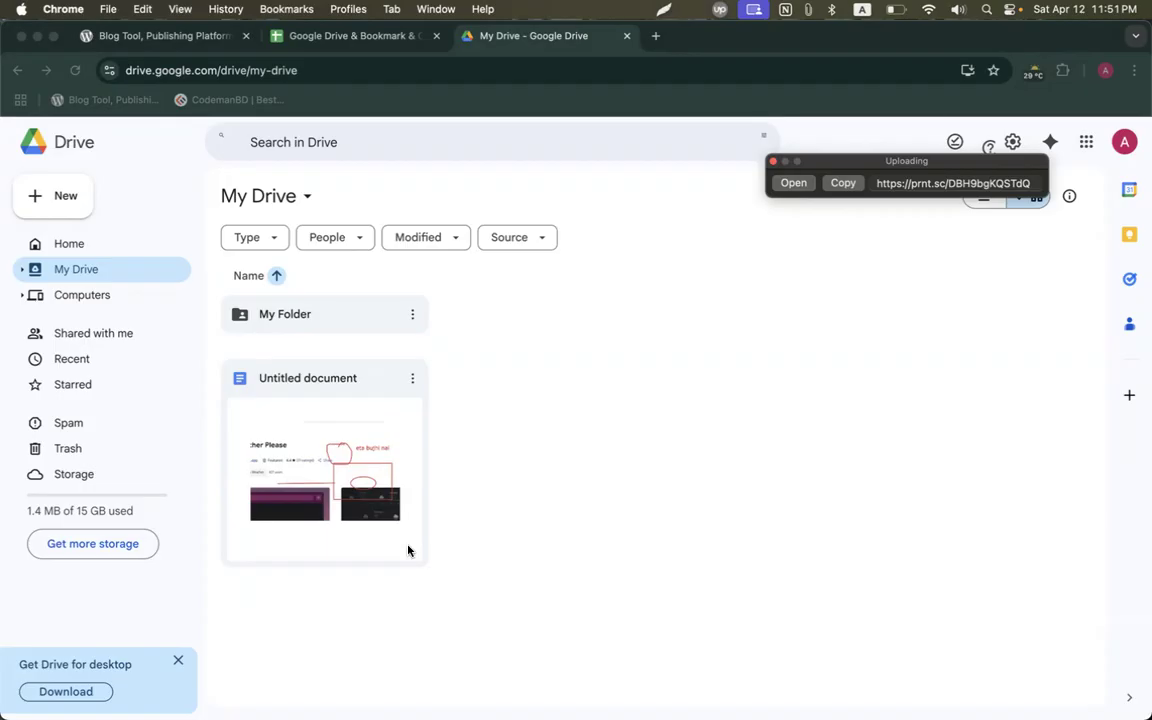
click(842, 182)
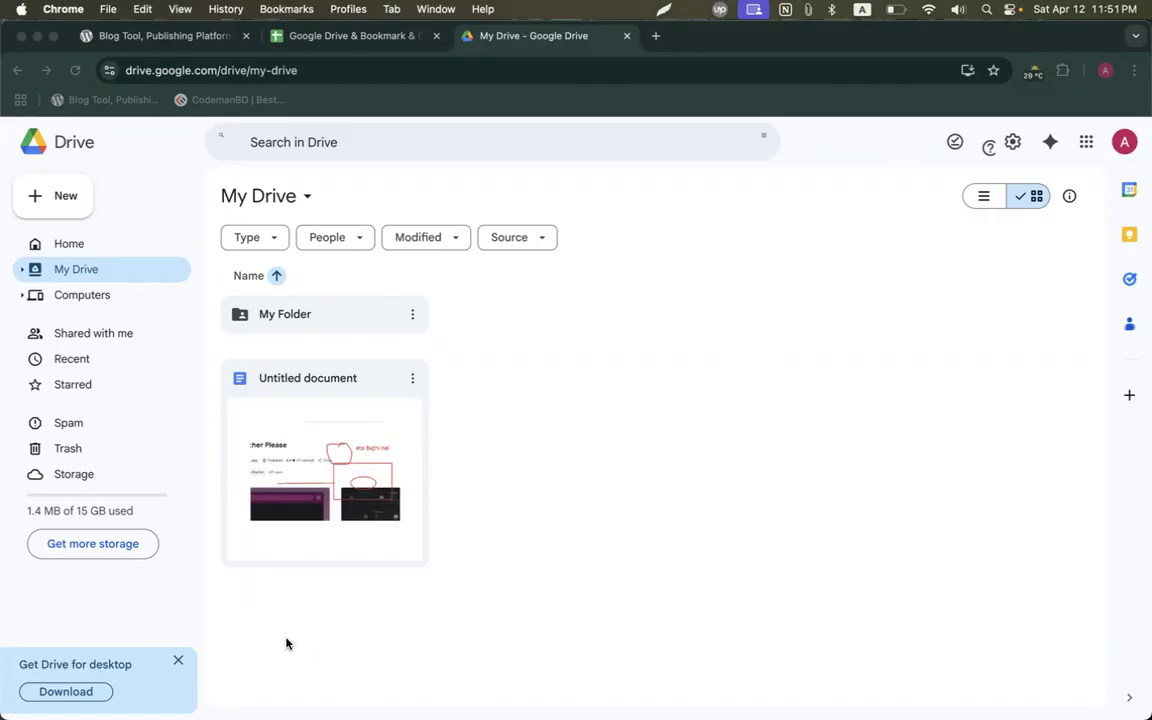
key(ctrl+Up)
click(398, 432)
click(395, 328)
key(super+v)
key(Return)
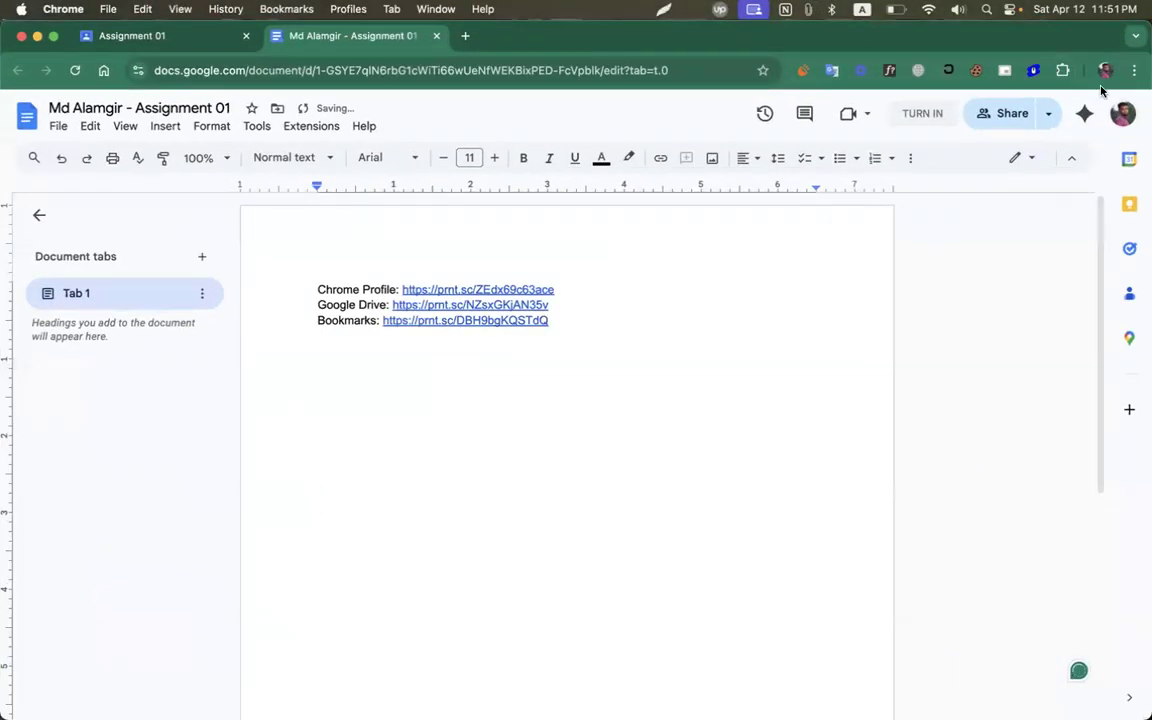
Copy the Lightshot heading from cell B43 of the extensions spreadsheet in the other profile.
click(1105, 70)
scroll(957, 519, down, 3)
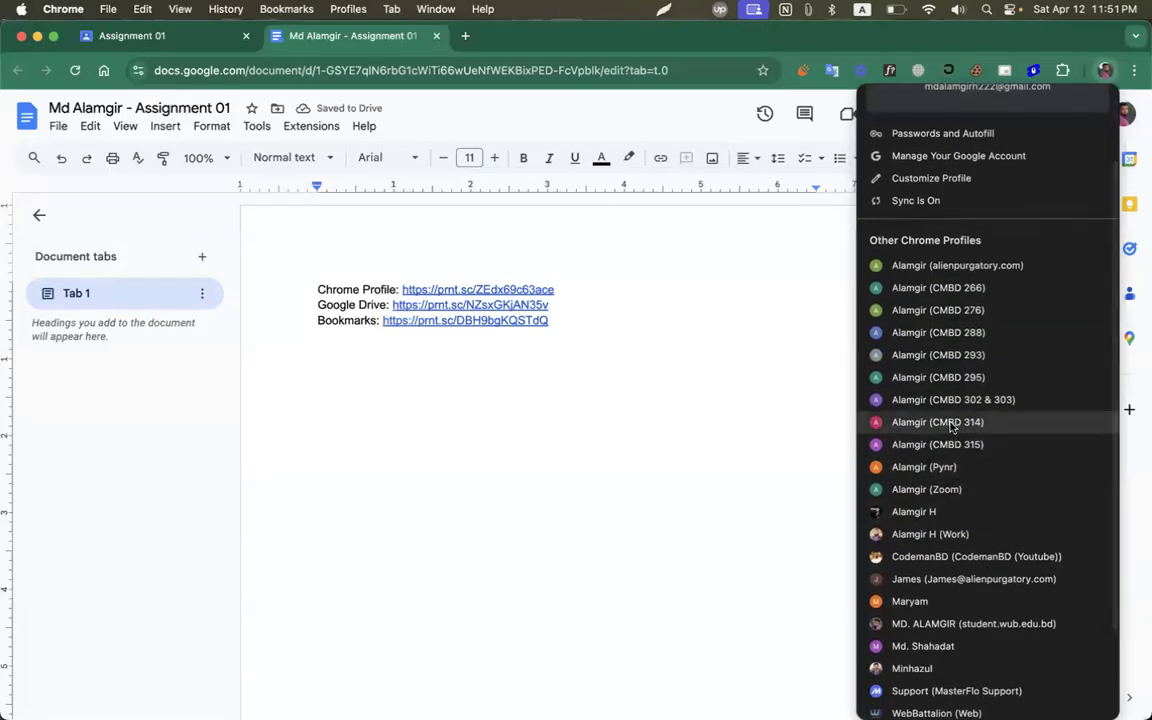
click(952, 424)
click(310, 38)
click(219, 358)
key(super+c)
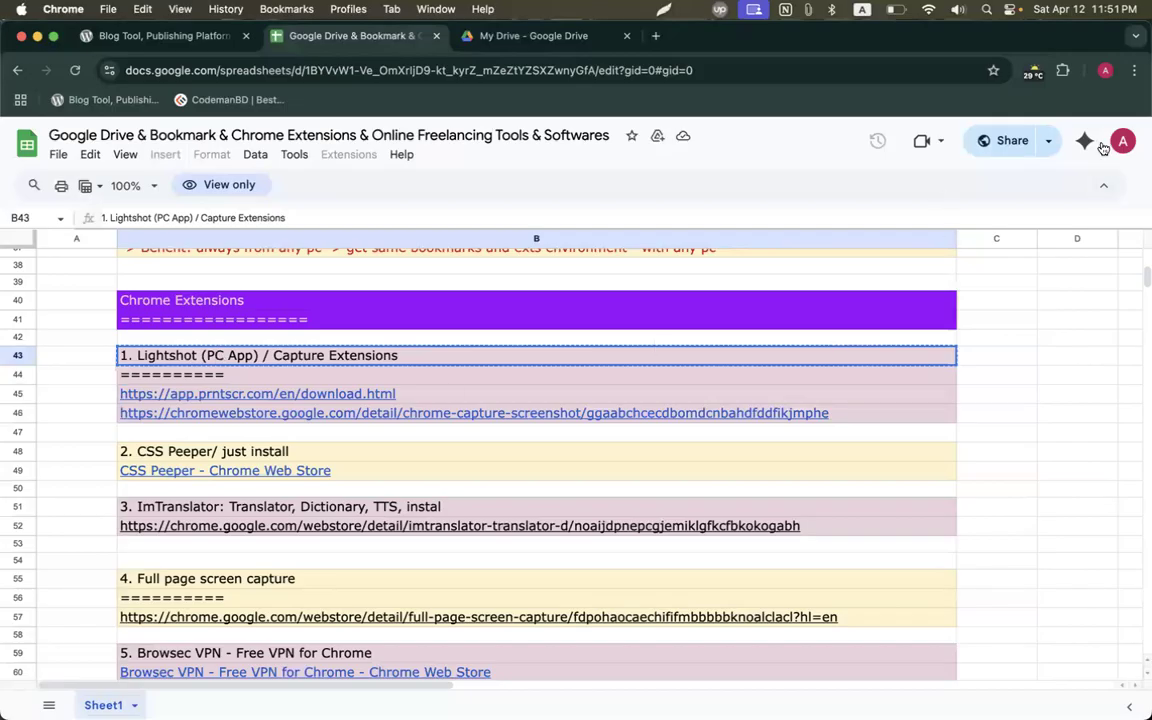
Paste '1. Lightshot (PC App) / Capture Extensions:' into the assignment doc below the links.
click(1105, 68)
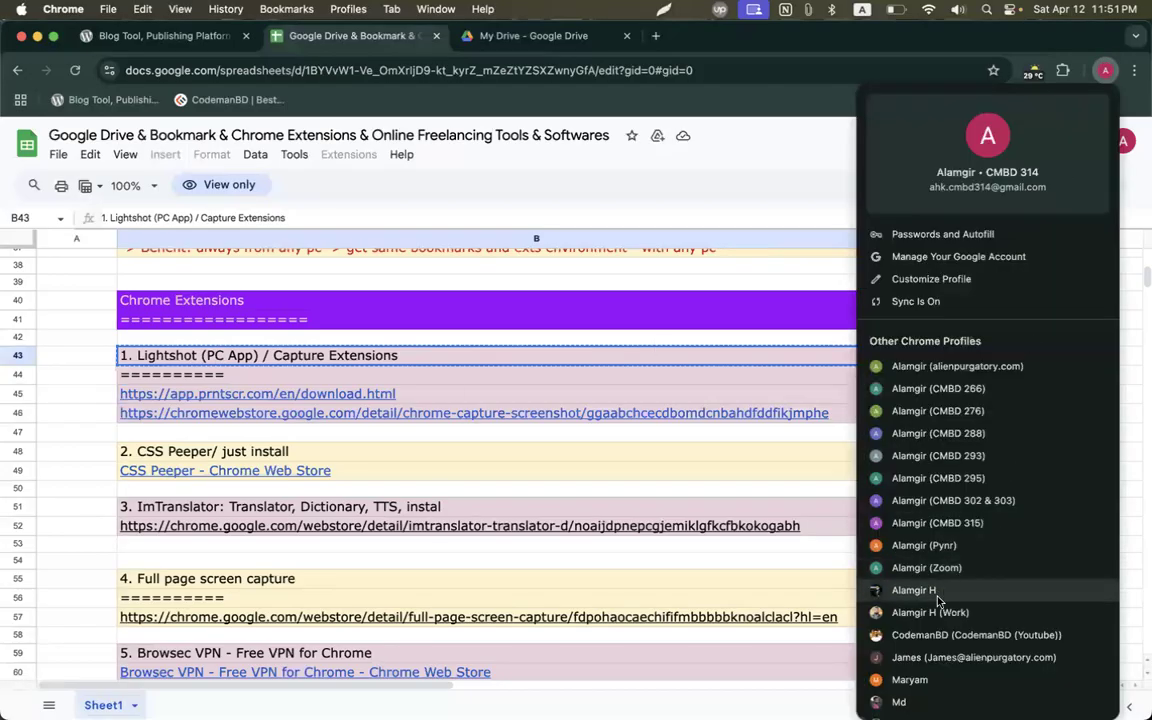
scroll(930, 617, down, 2)
click(925, 632)
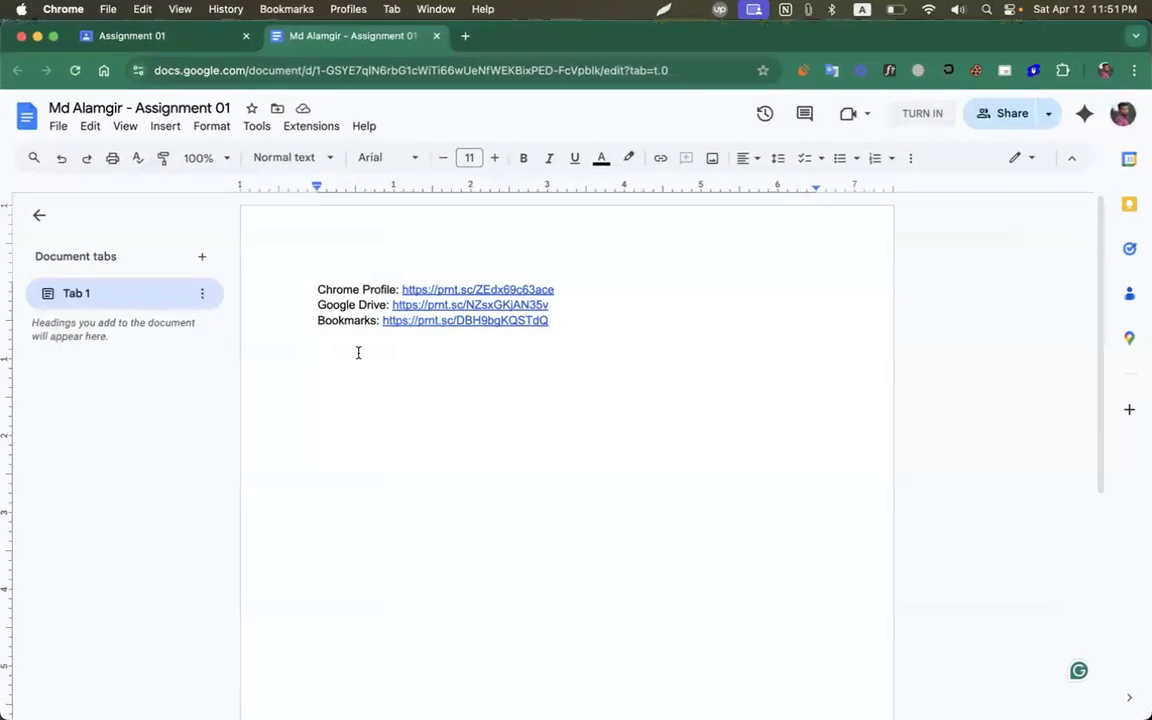
key(super+v)
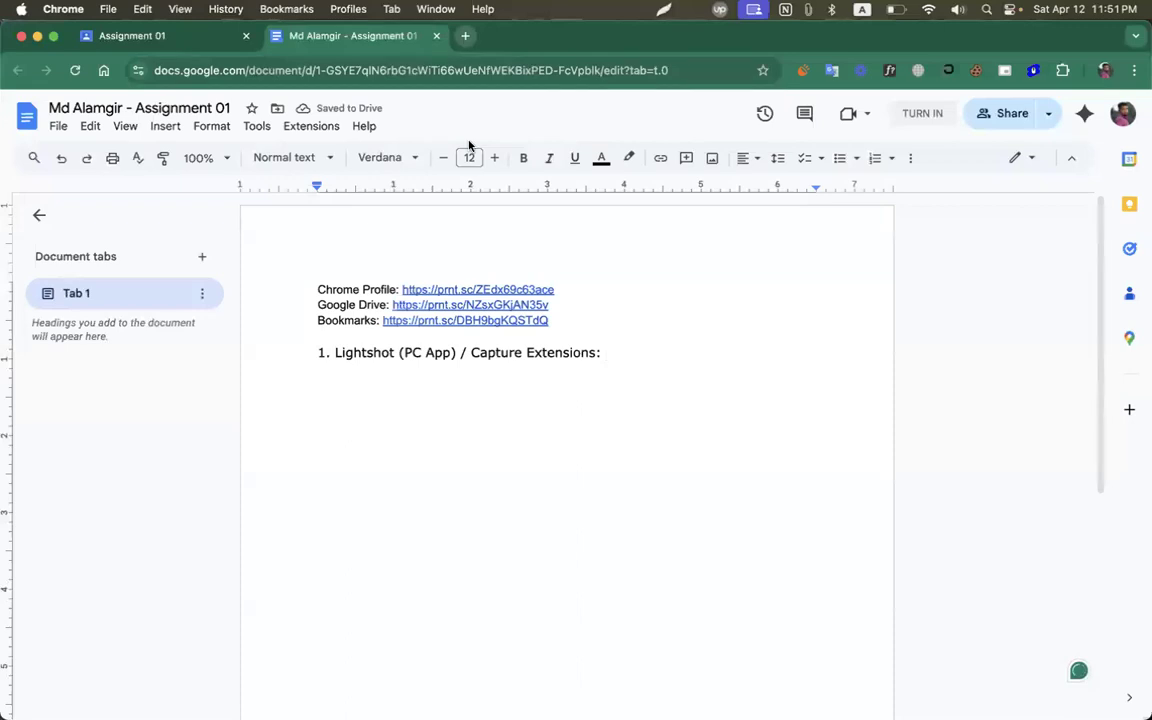
Switch back to the spreadsheet's profile and bring up the My Drive page.
click(1105, 70)
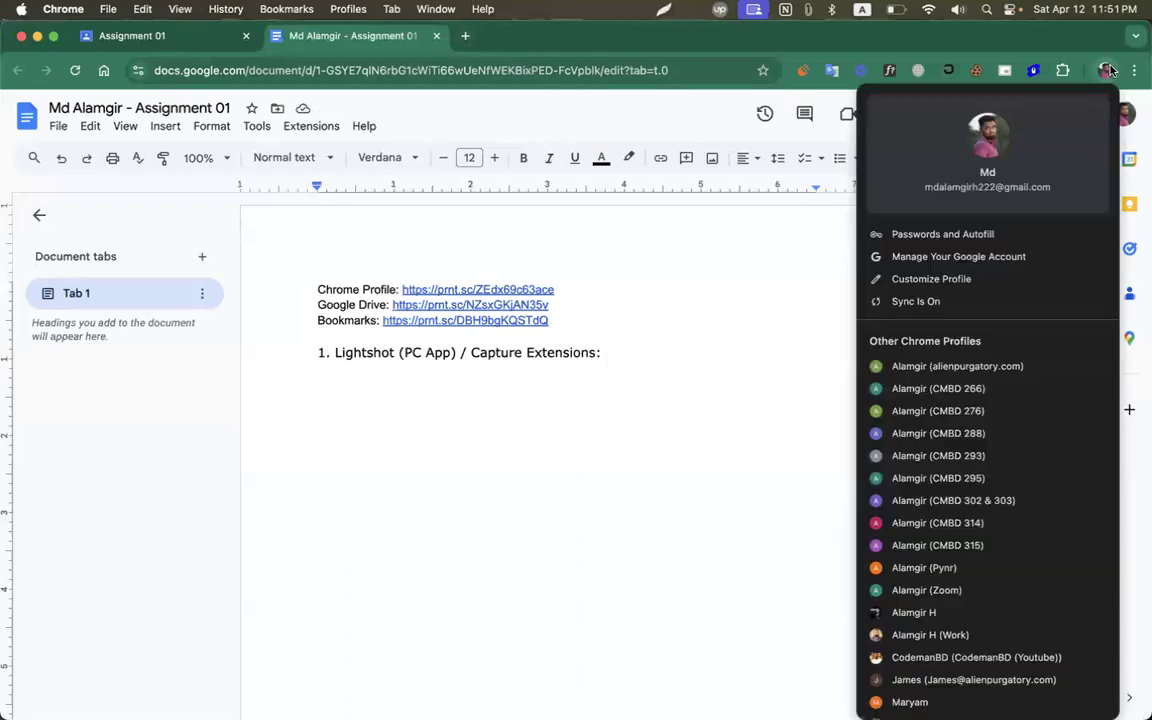
scroll(933, 545, down, 1)
click(933, 540)
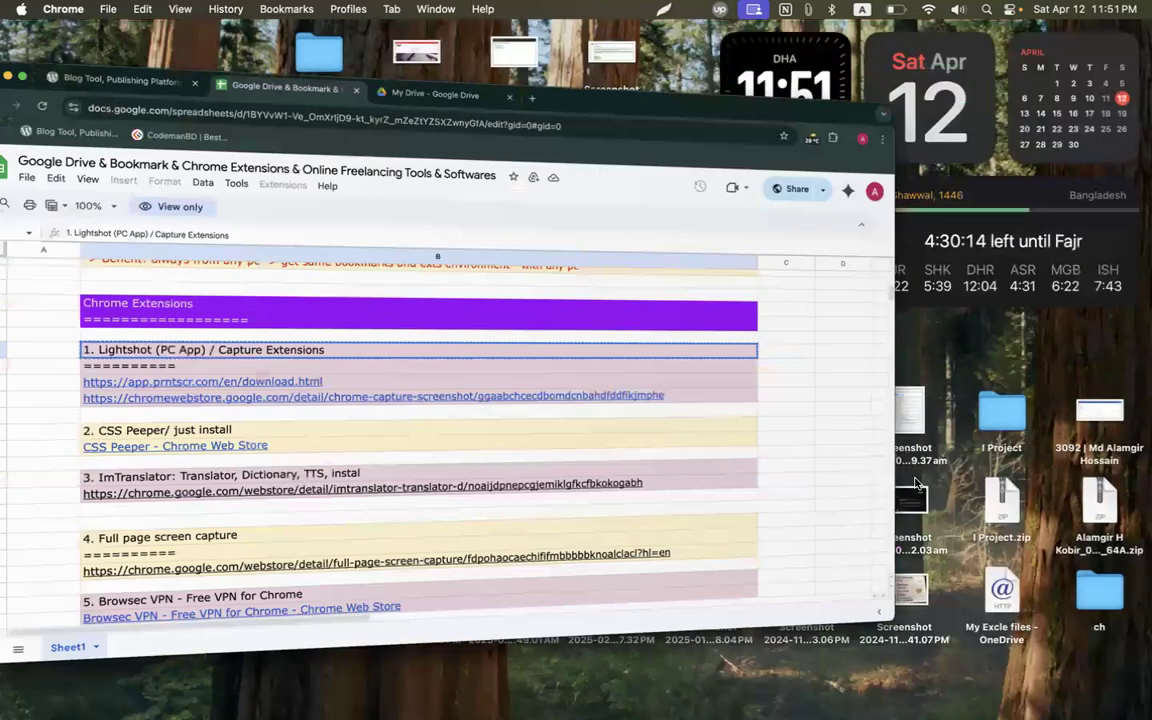
click(500, 36)
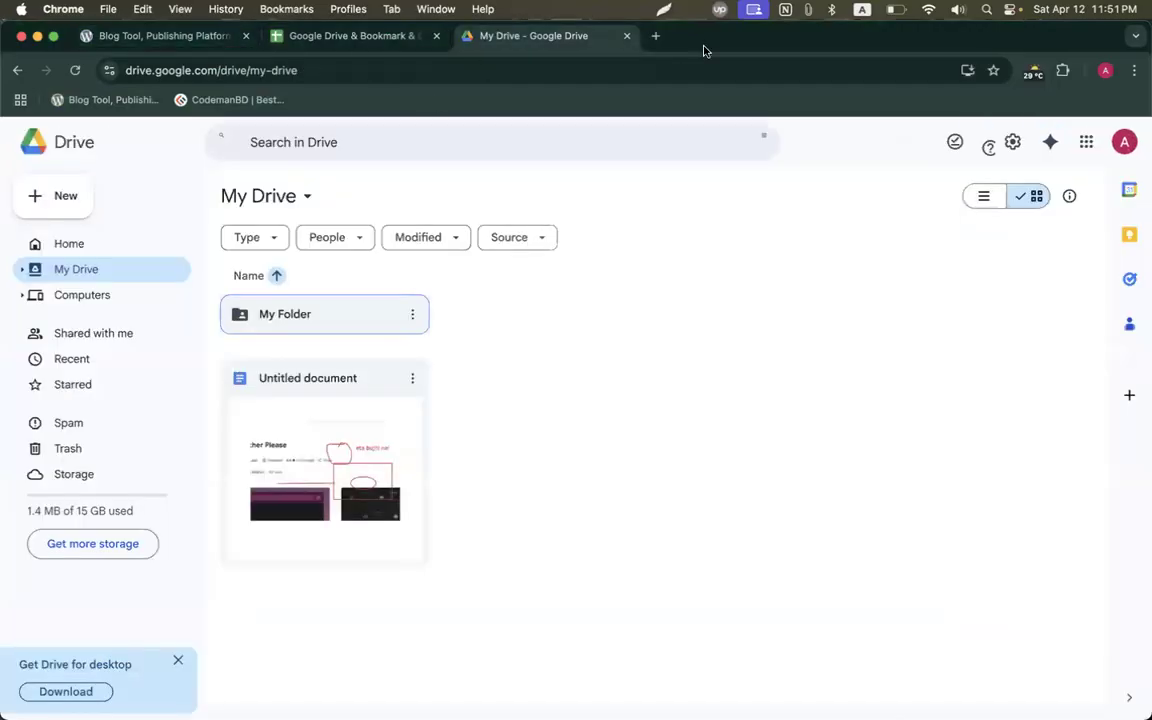
Search for 'lightshot' in a new tab and open the official Lightshot homepage.
click(656, 36)
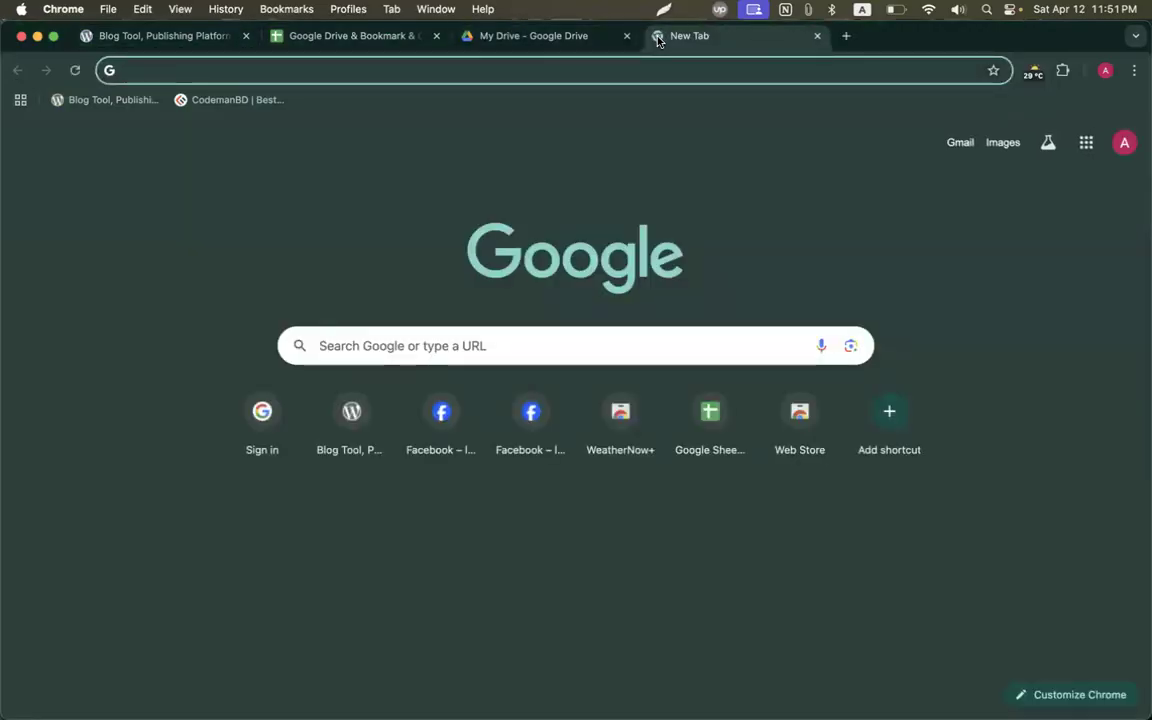
text(lig)
key(BackSpace)
key(BackSpace)
key(BackSpace)
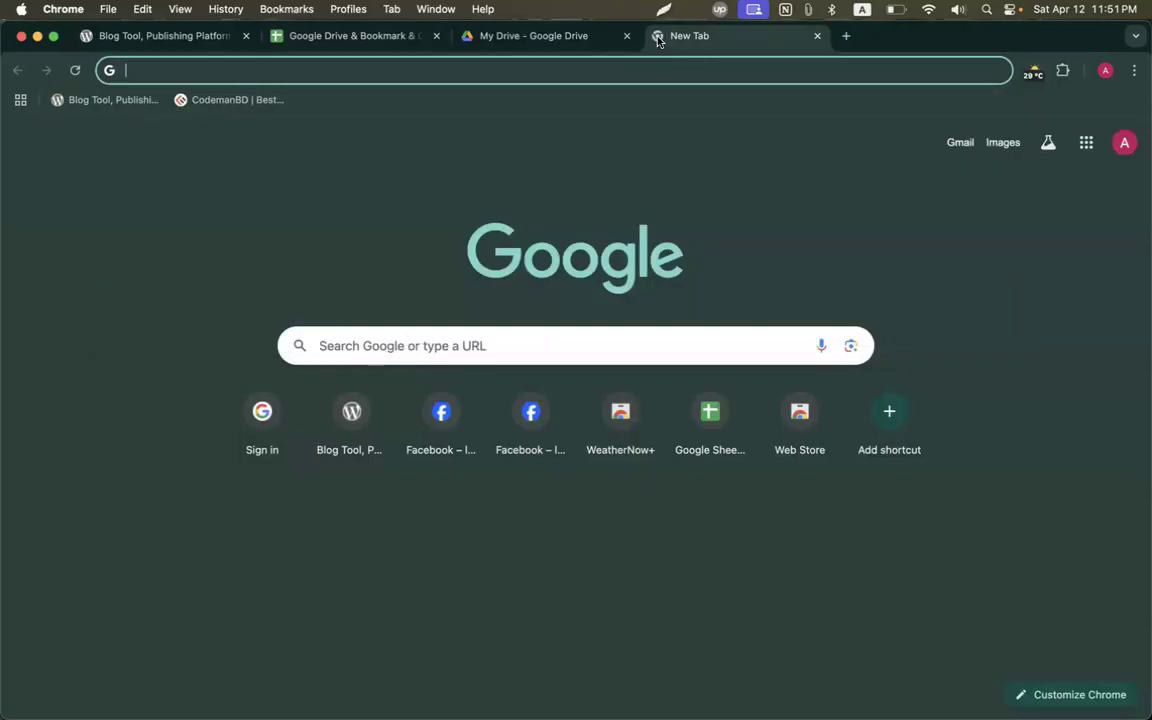
text(light)
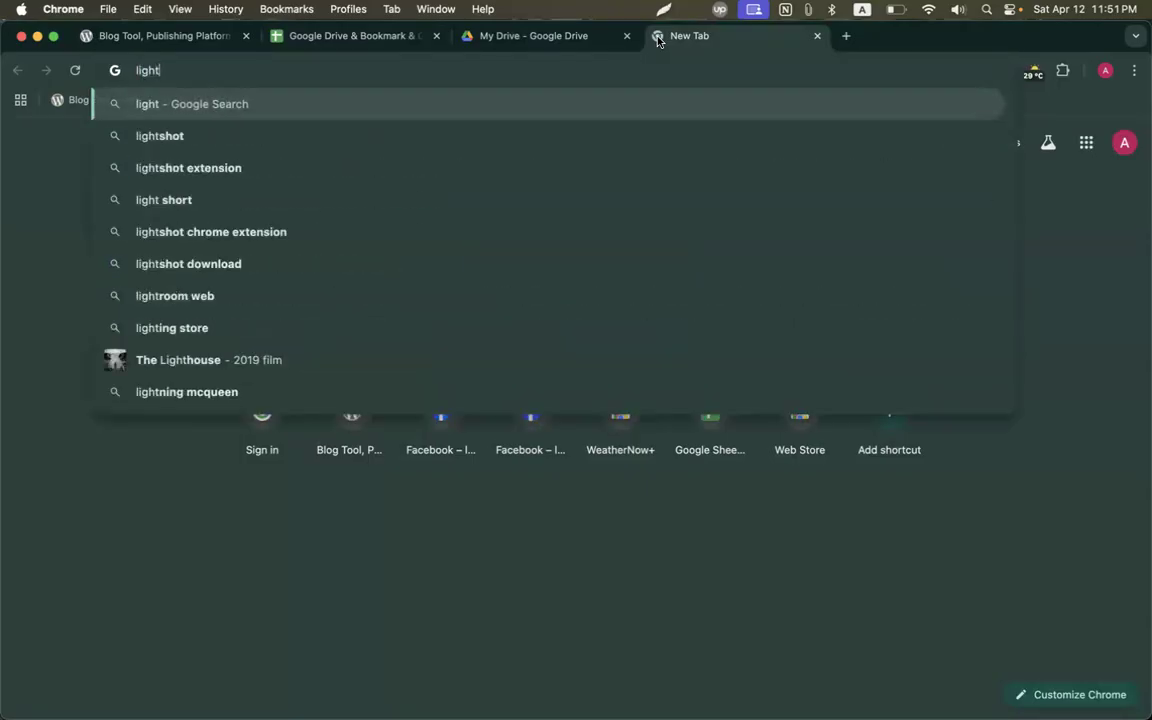
key(Down)
key(Return)
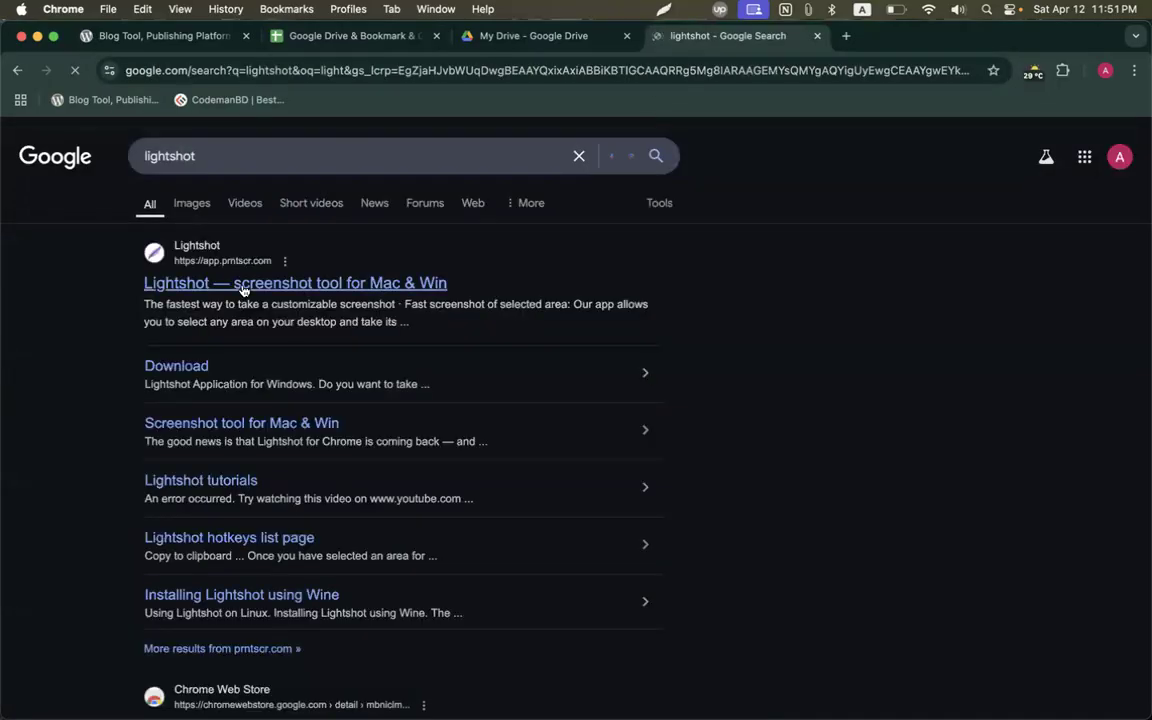
click(241, 286)
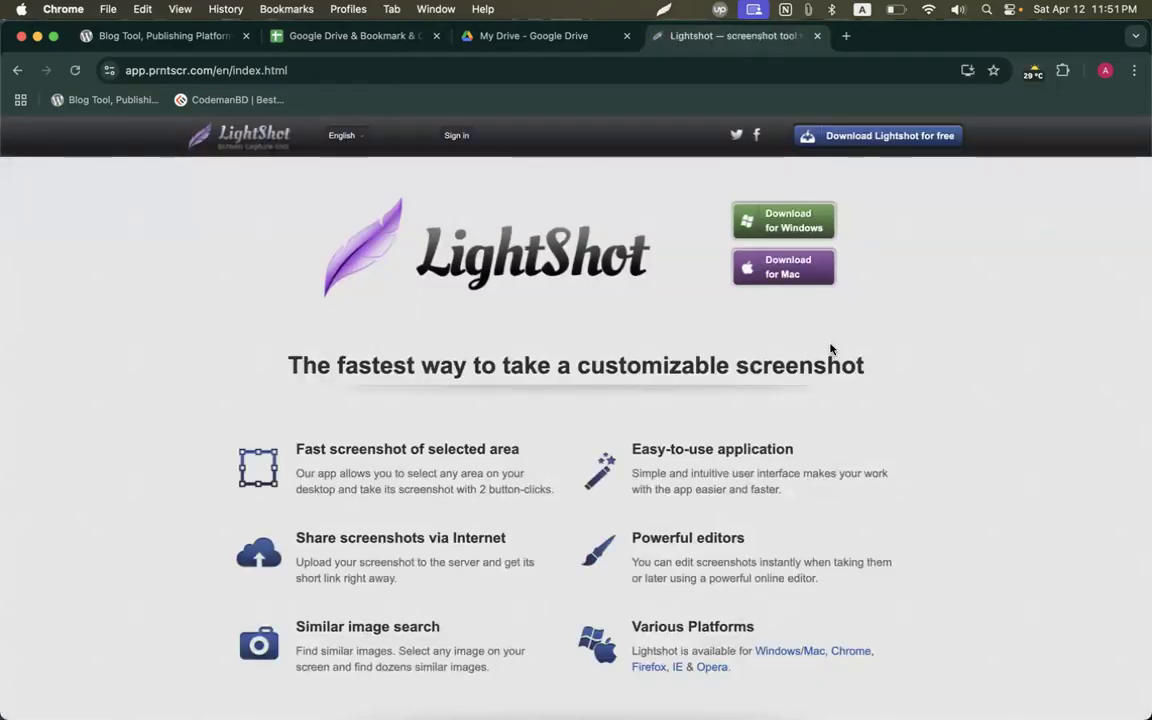
Capture the Lightshot homepage with a red arrow on Download for Windows and upload it.
key(super+shift+9)
drag(152, 106, 1114, 590)
drag(980, 382, 830, 238)
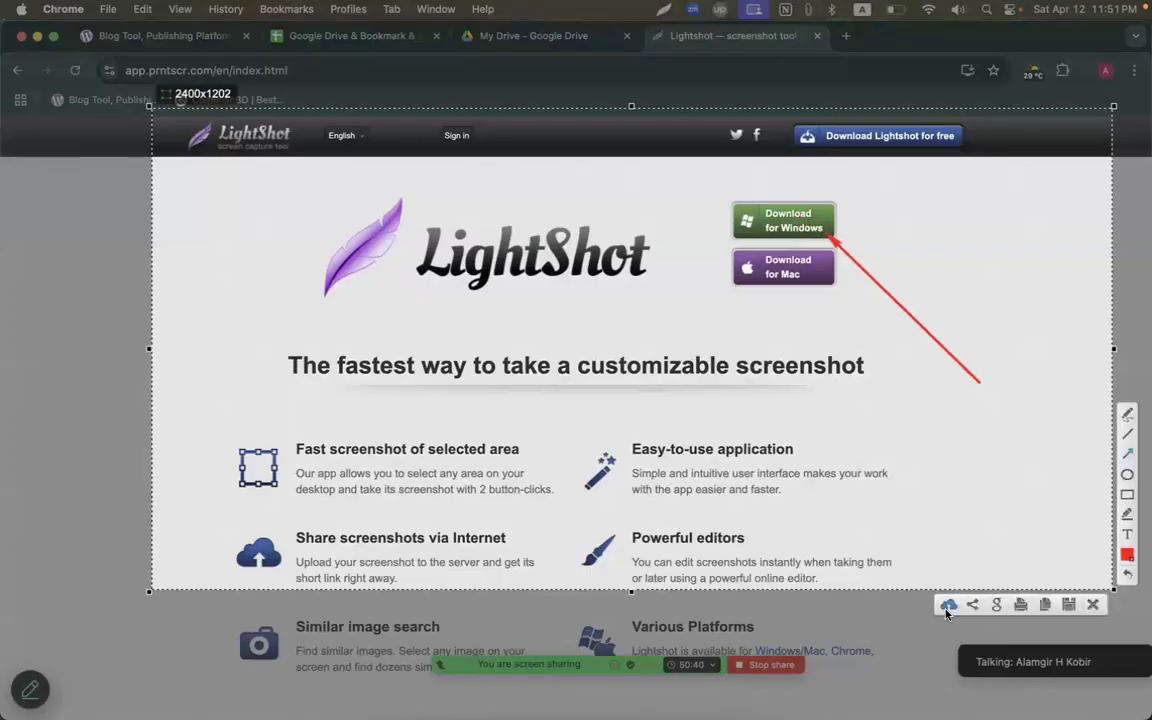
click(947, 605)
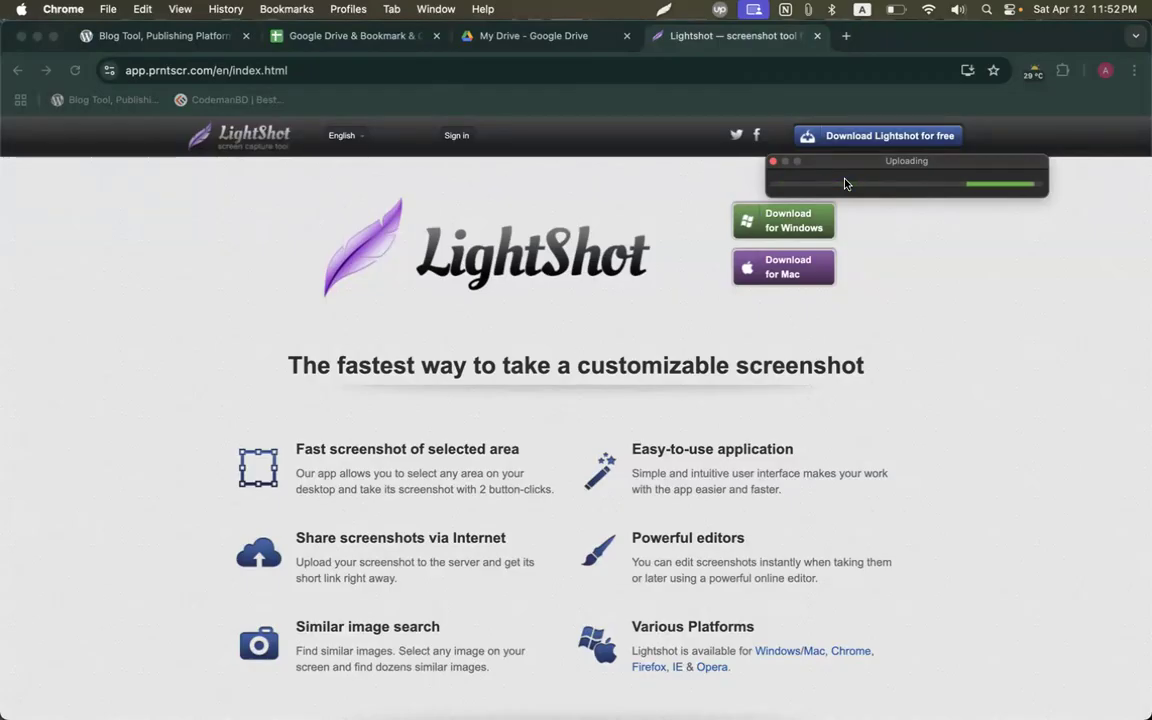
key(ctrl+Up)
click(689, 373)
click(1105, 70)
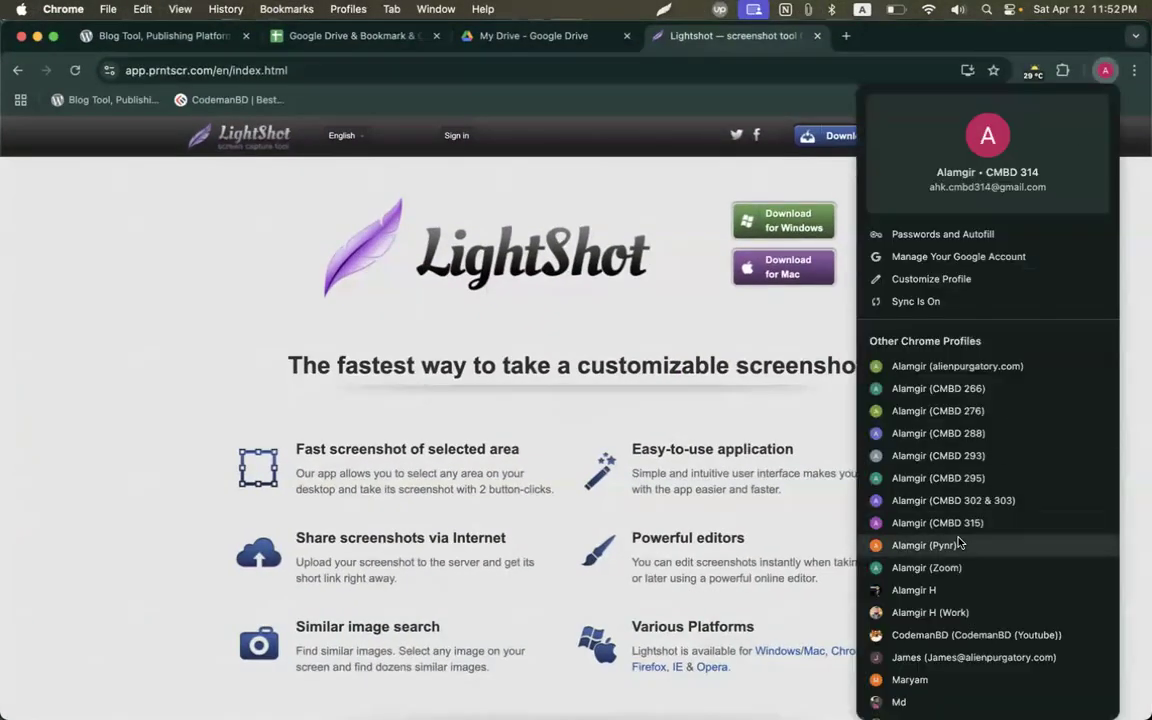
scroll(958, 543, down, 3)
click(897, 674)
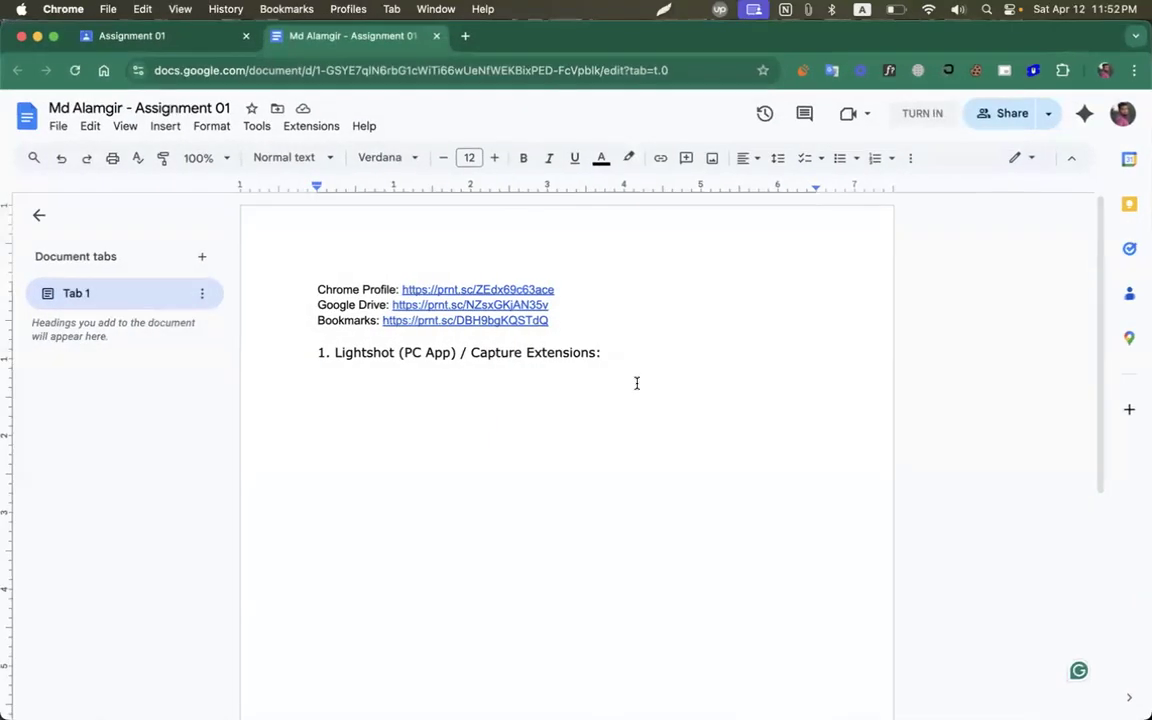
key(Return)
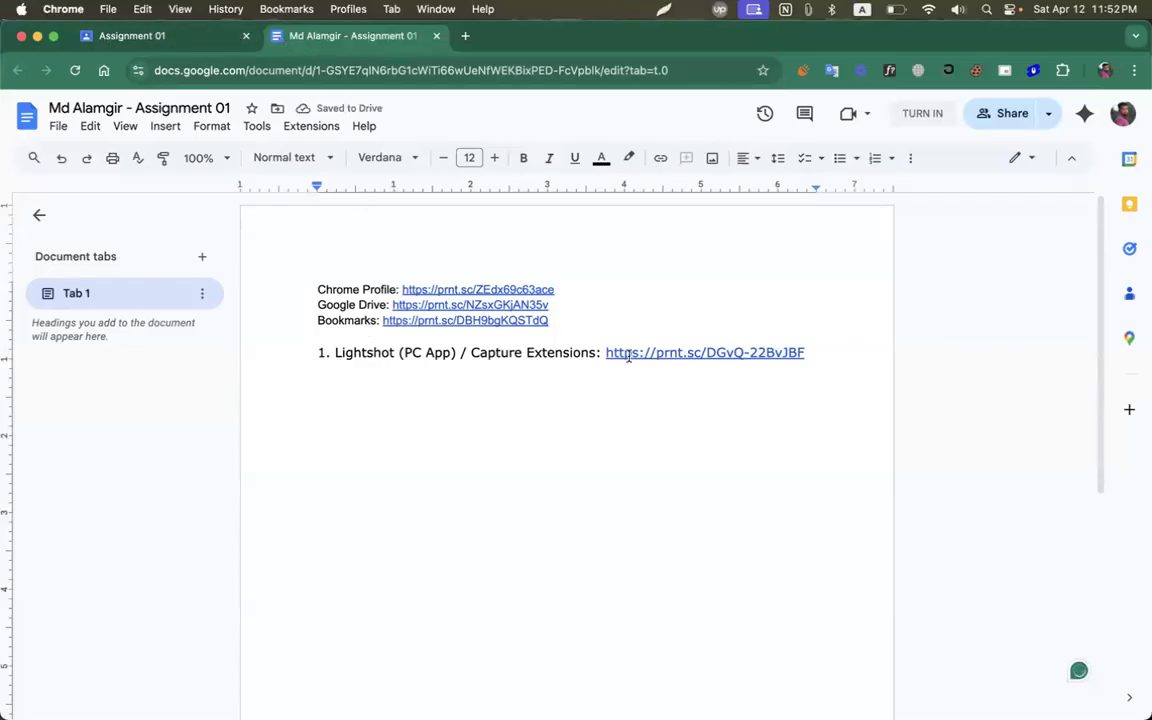
Close the assignment document tab, leaving Google Classroom's Assignment 01 page showing.
click(1105, 70)
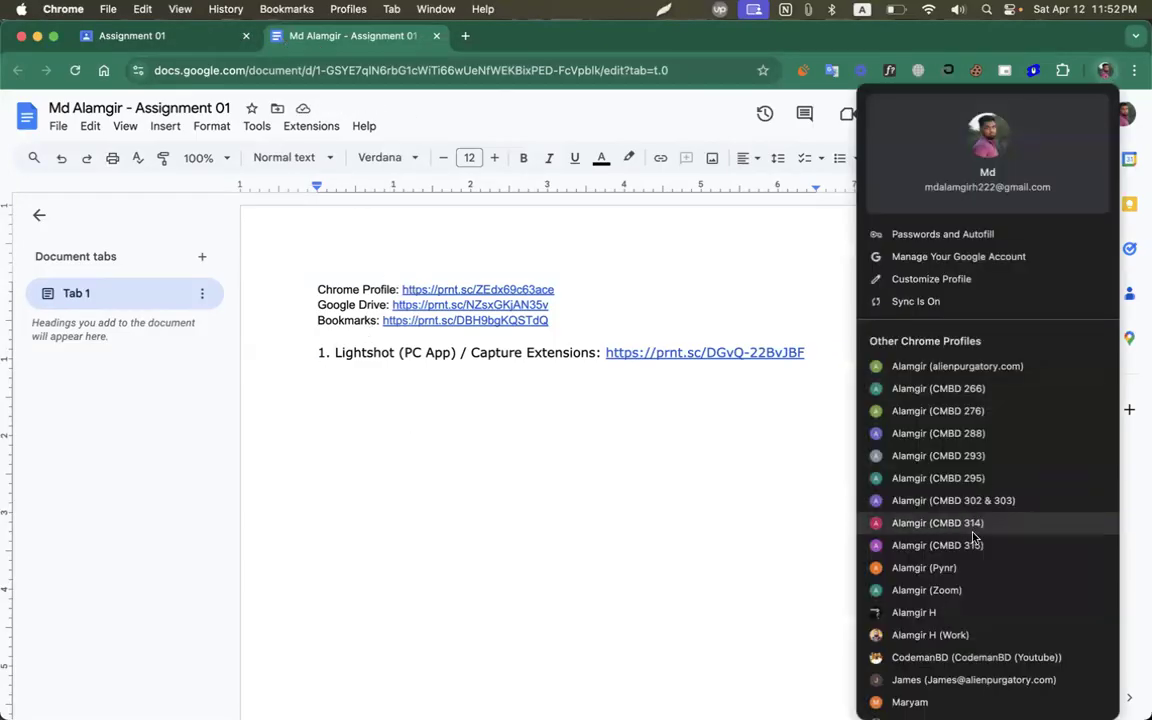
scroll(973, 540, down, 5)
click(531, 414)
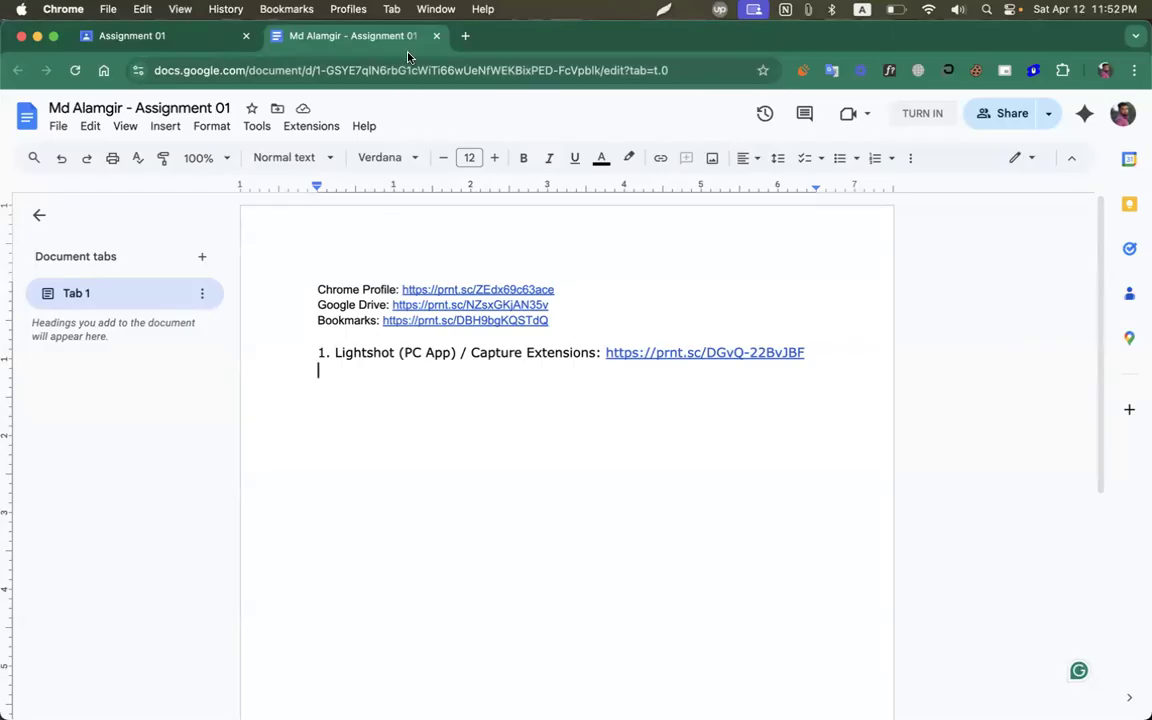
click(437, 36)
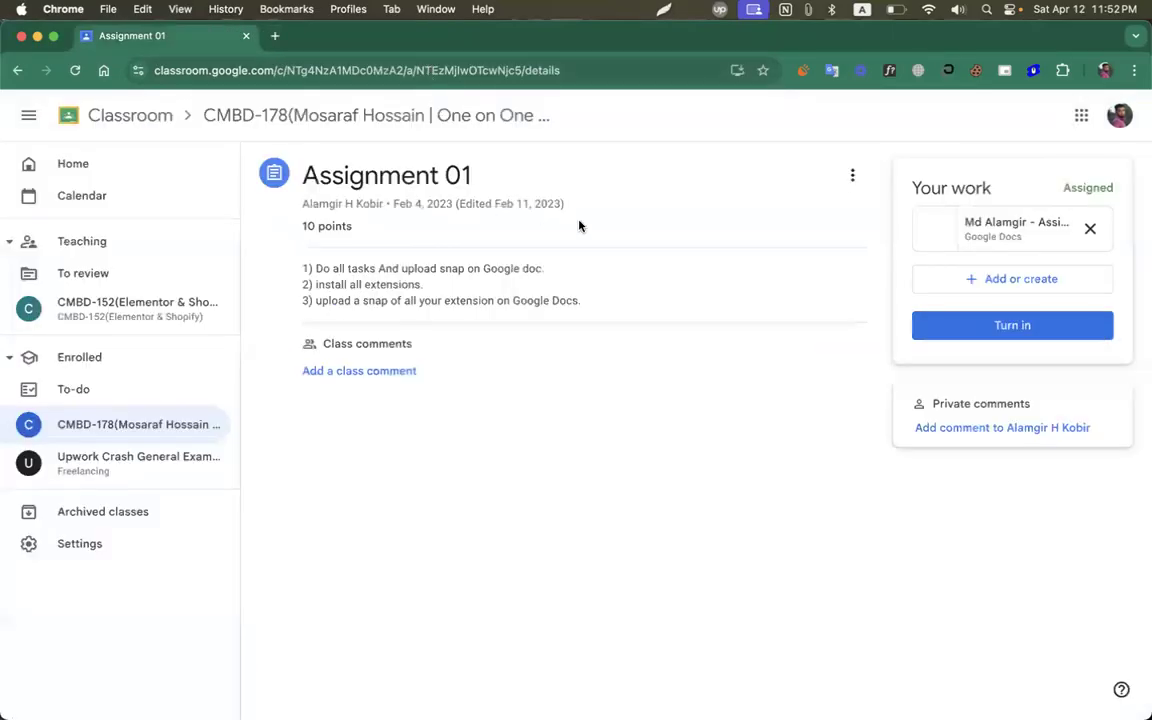
Open Google Classroom in a new window for the assignment profile.
click(247, 36)
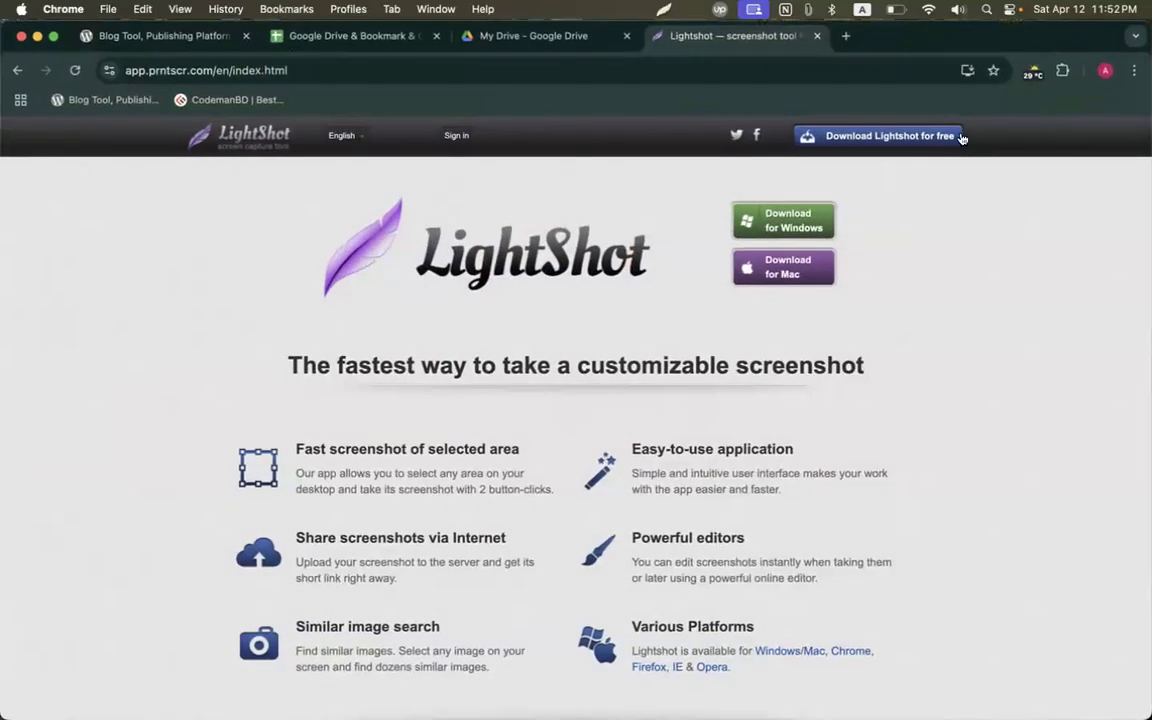
click(1105, 70)
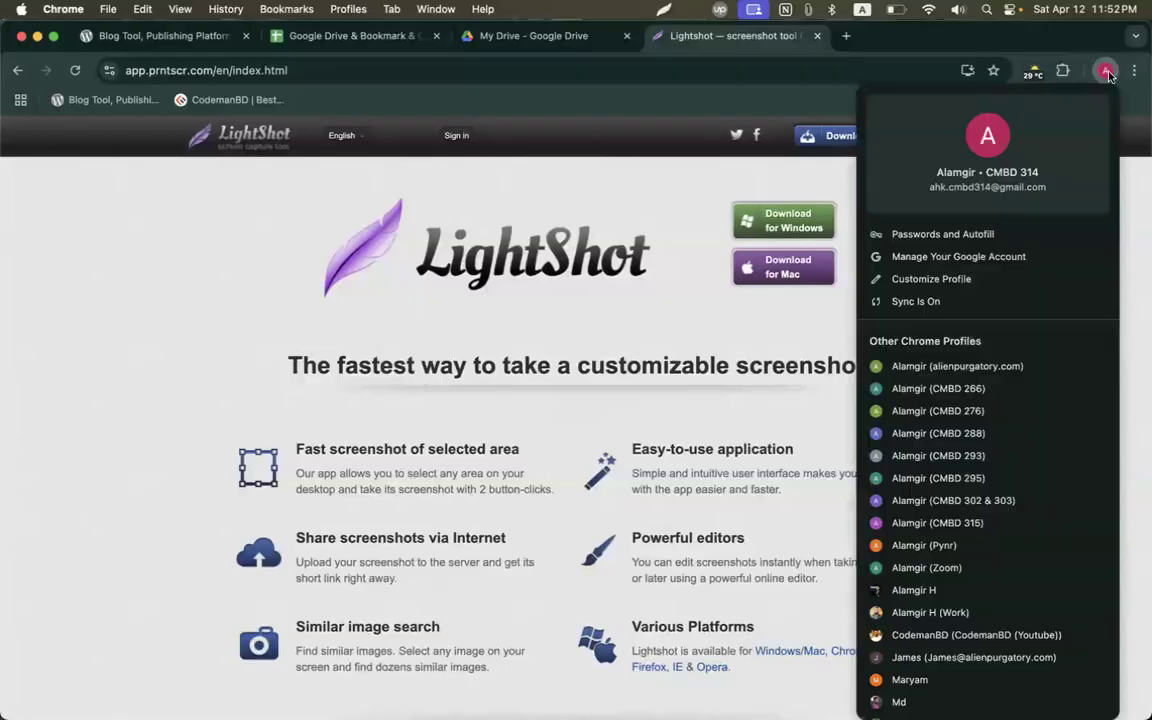
scroll(1029, 391, down, 5)
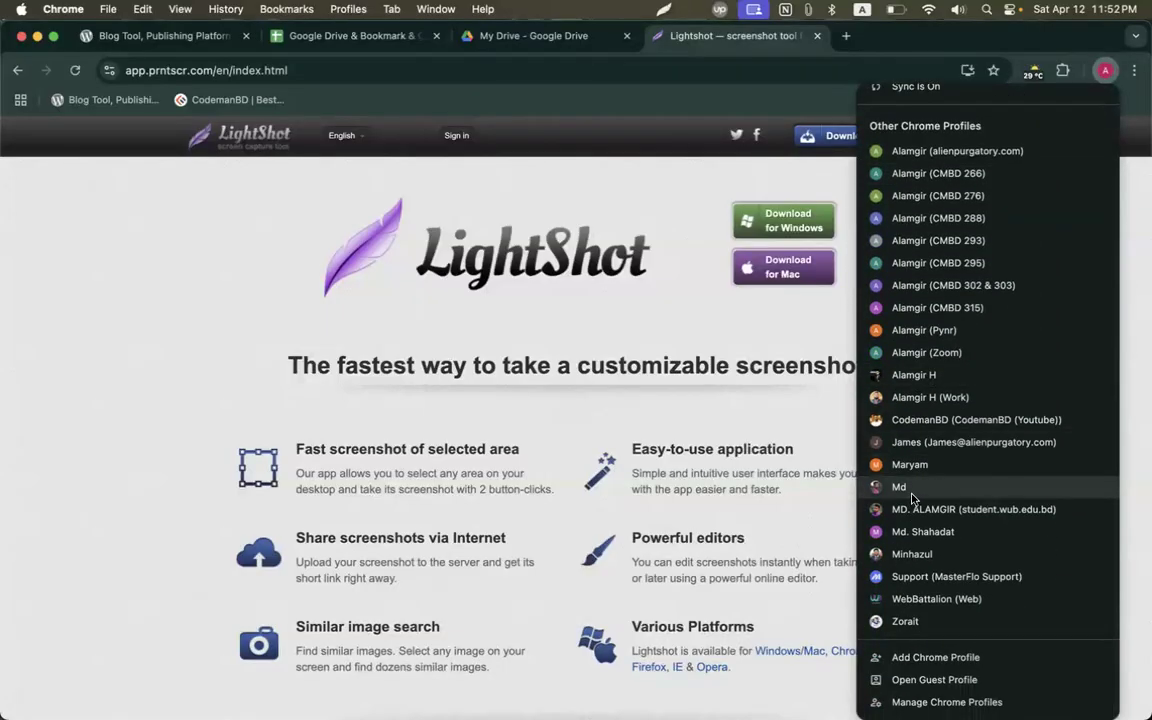
click(900, 487)
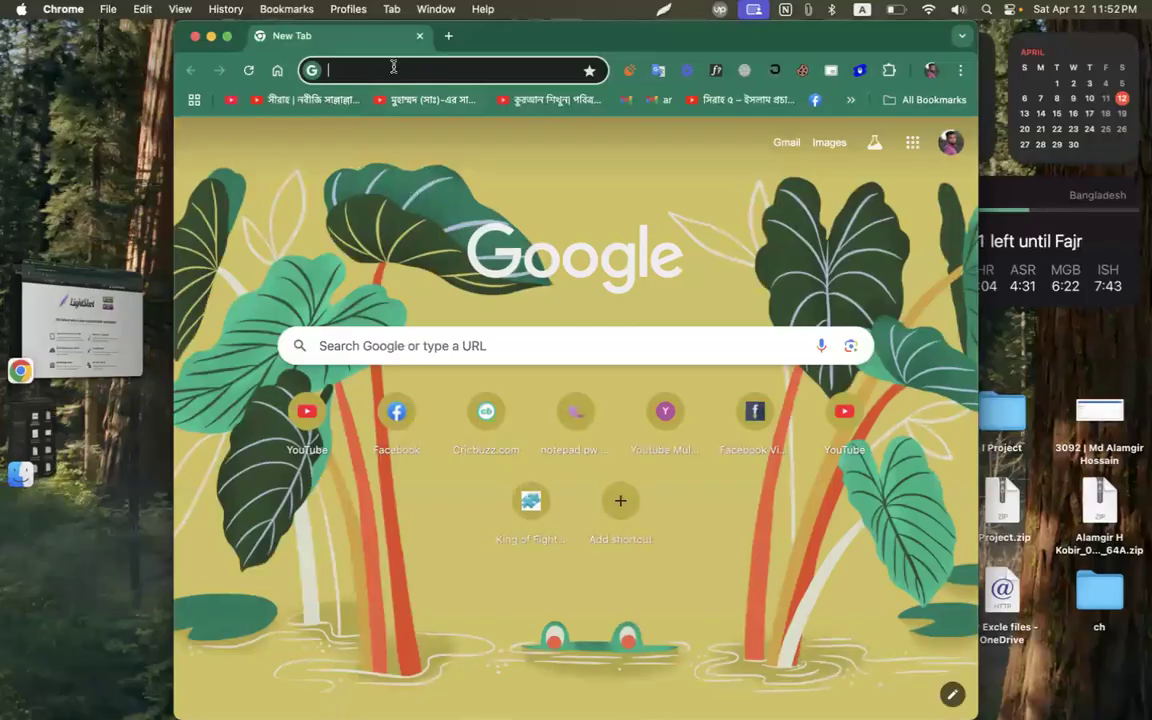
click(910, 146)
scroll(897, 343, down, 5)
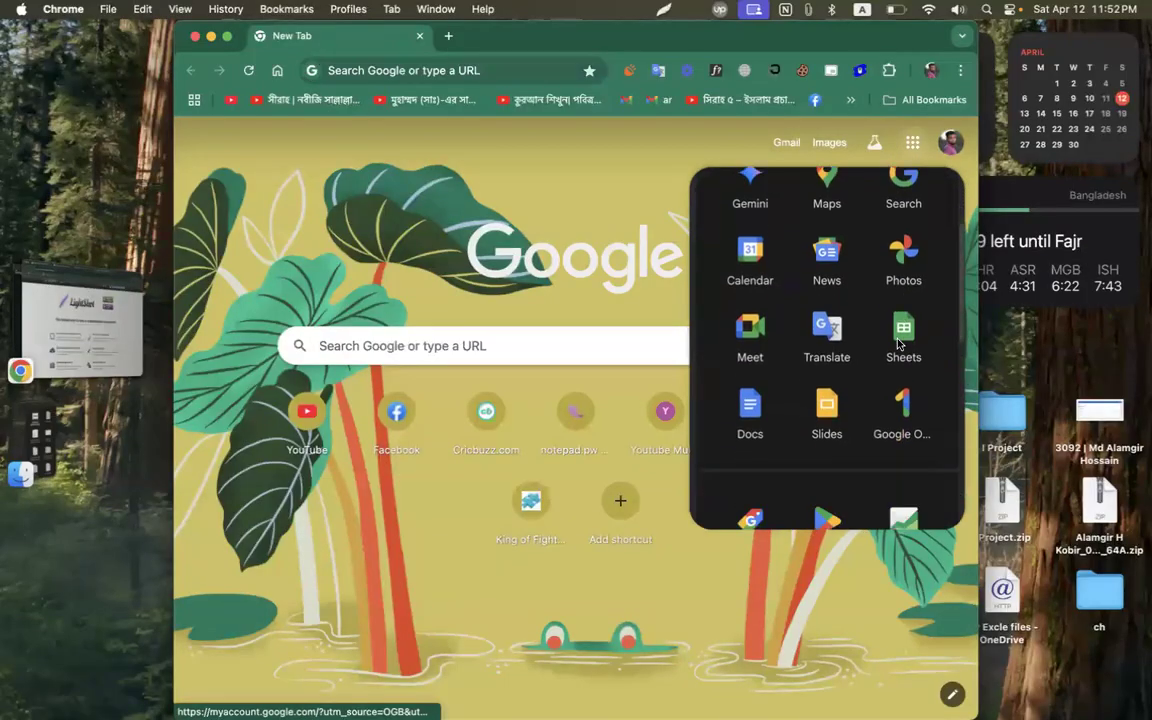
scroll(897, 343, down, 2)
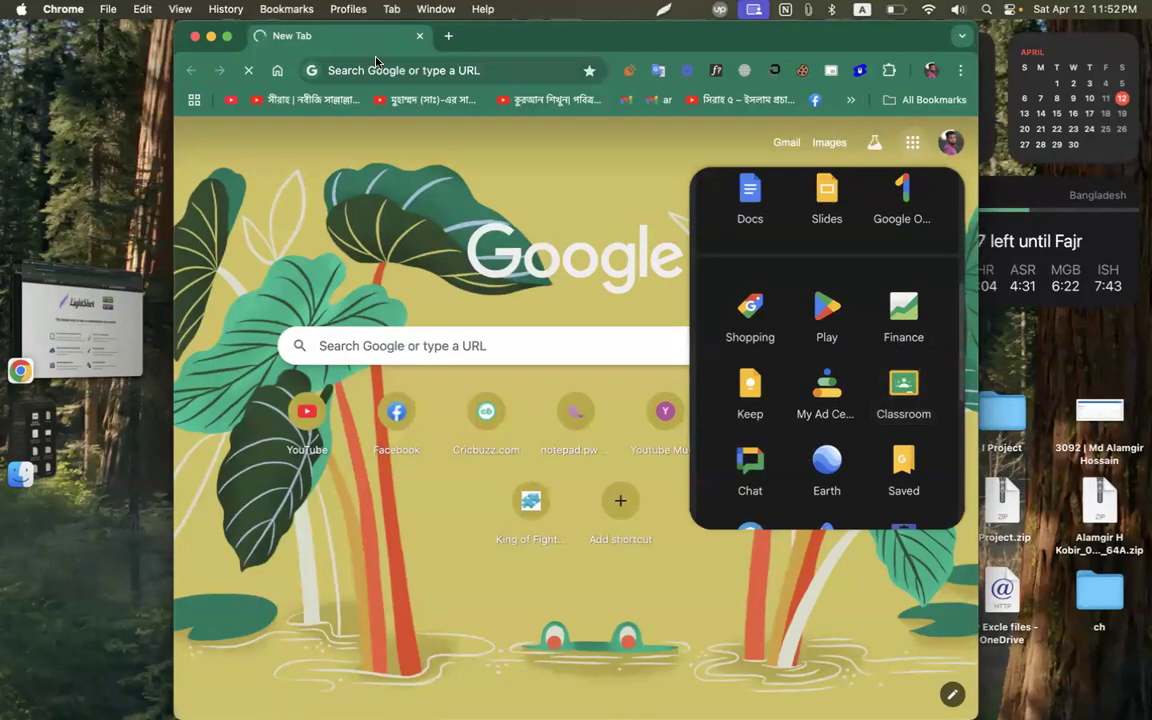
click(903, 410)
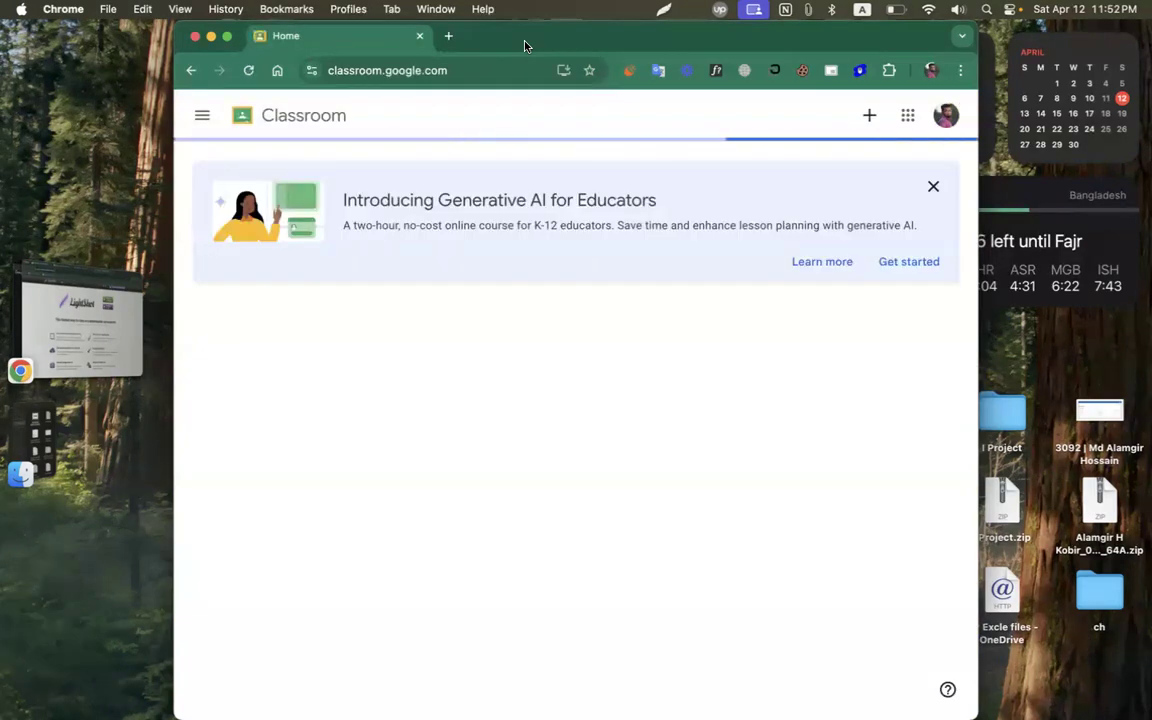
Open Assignment 01 from the CMBD-178 class's Classwork and cancel Turn in.
click(290, 327)
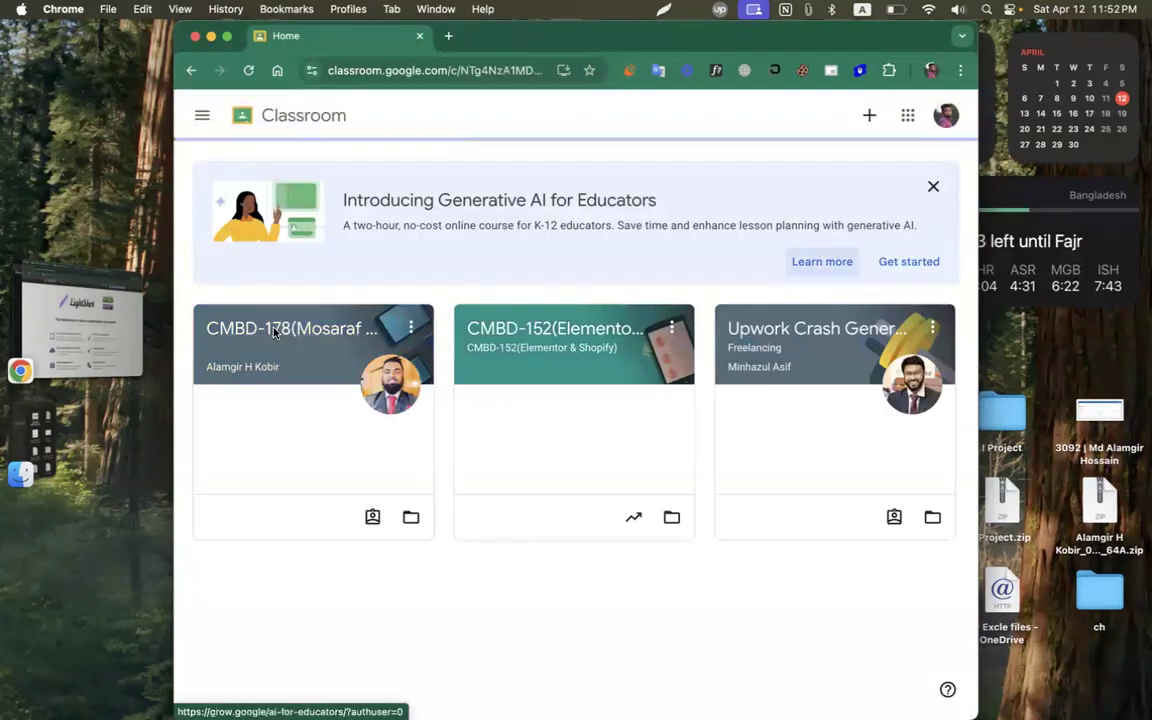
click(307, 165)
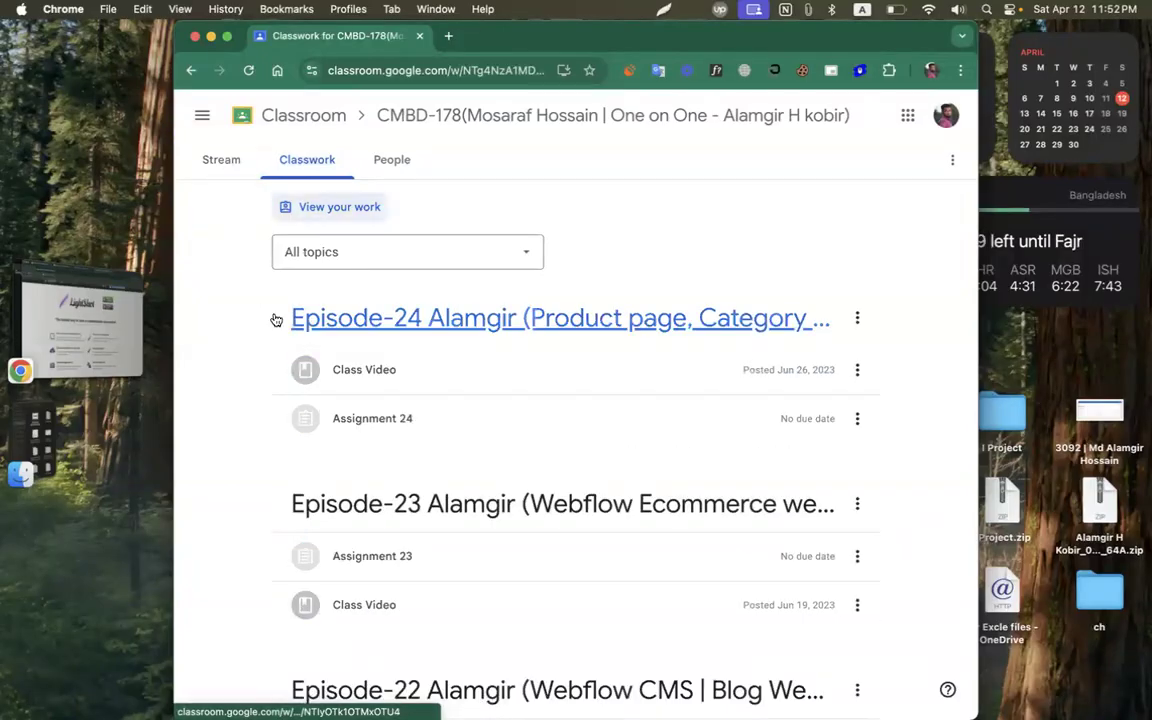
scroll(276, 319, down, 20)
click(338, 637)
click(340, 640)
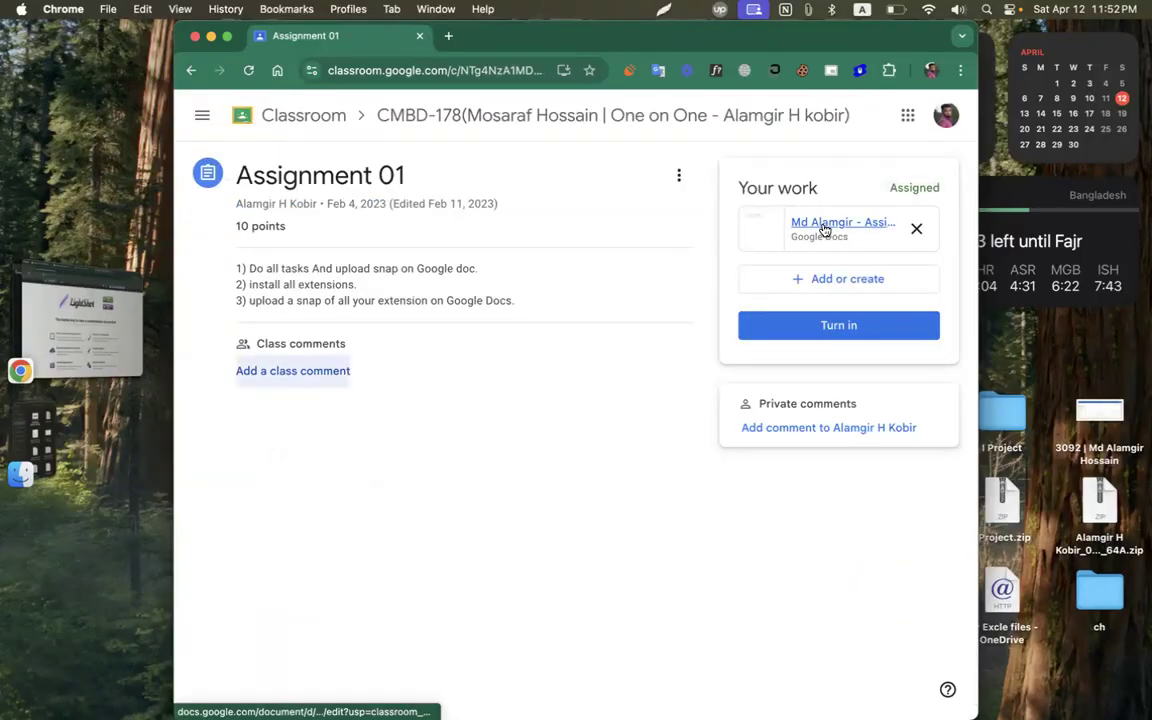
click(817, 330)
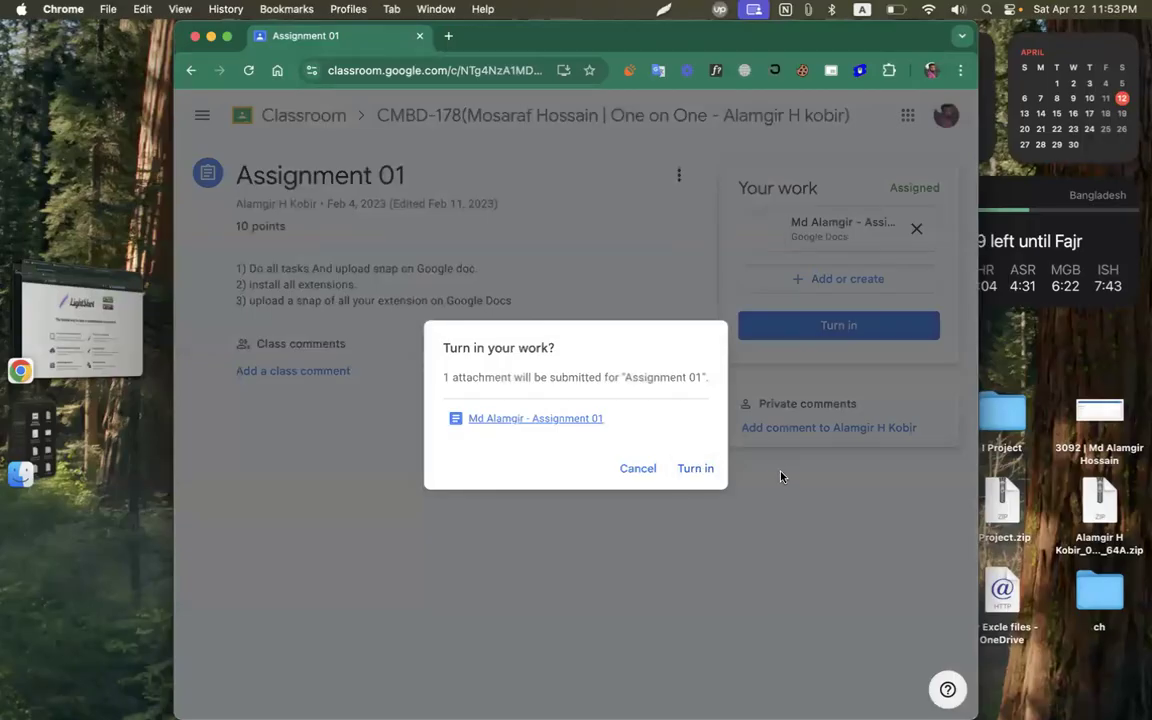
click(637, 469)
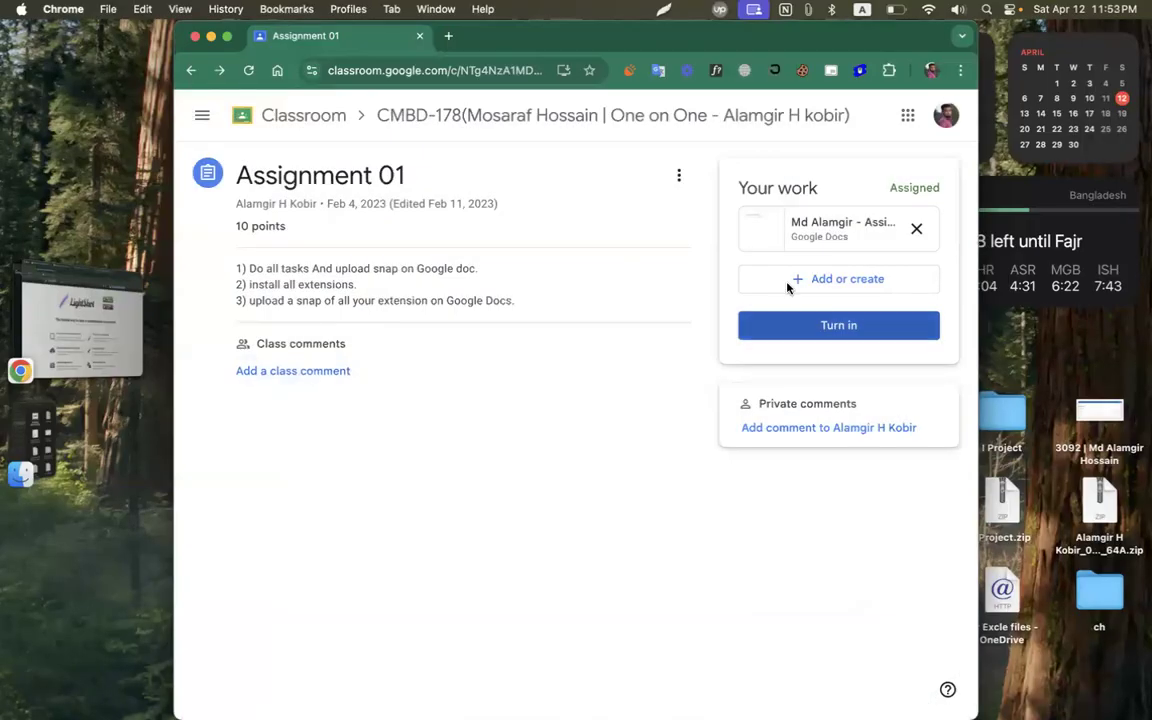
Open the attached assignment Doc, set the cursor below the first entry, and return to the other window.
click(830, 229)
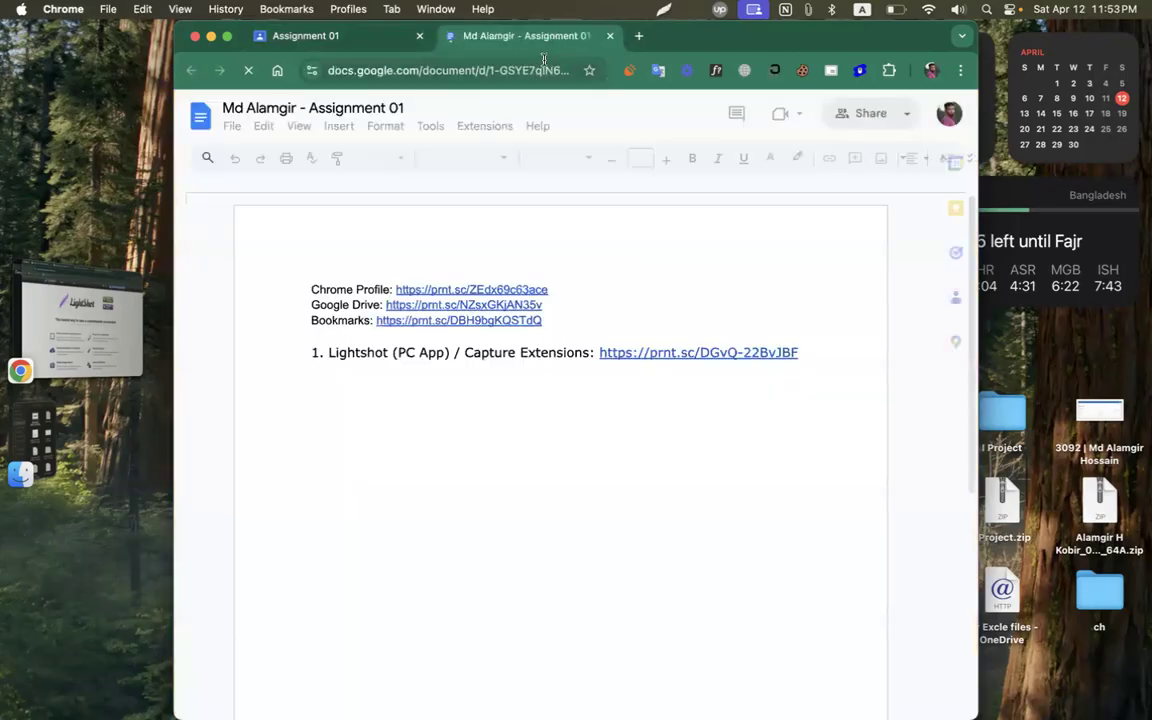
click(571, 378)
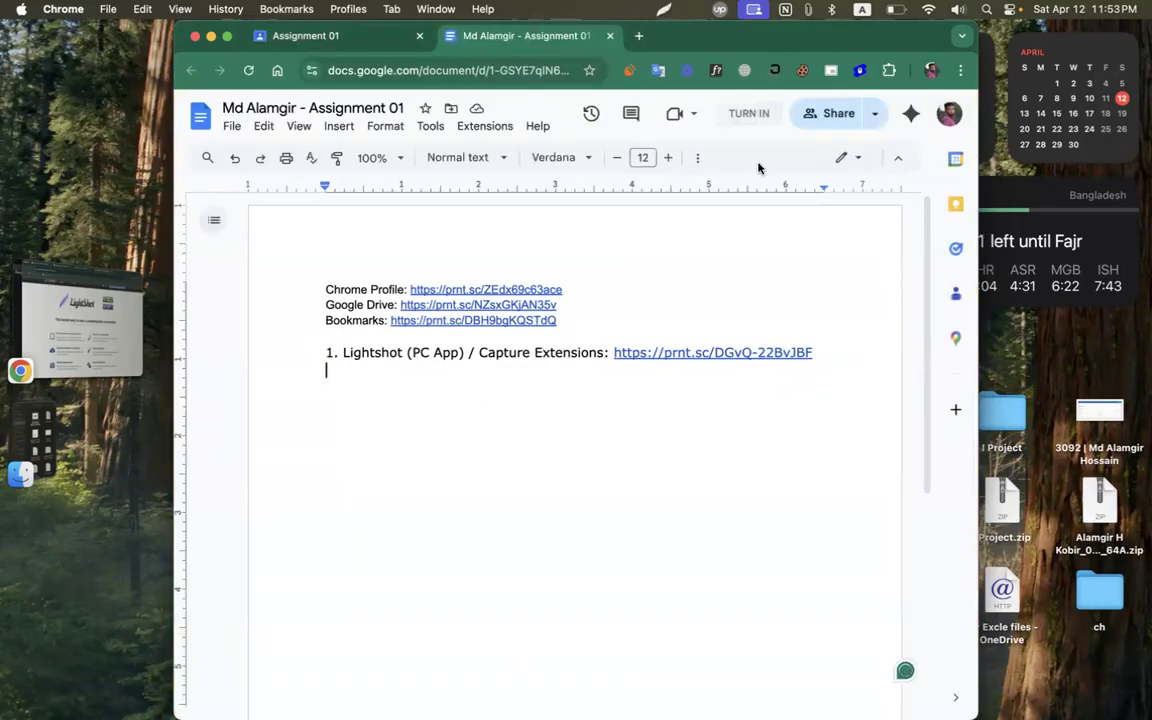
click(73, 315)
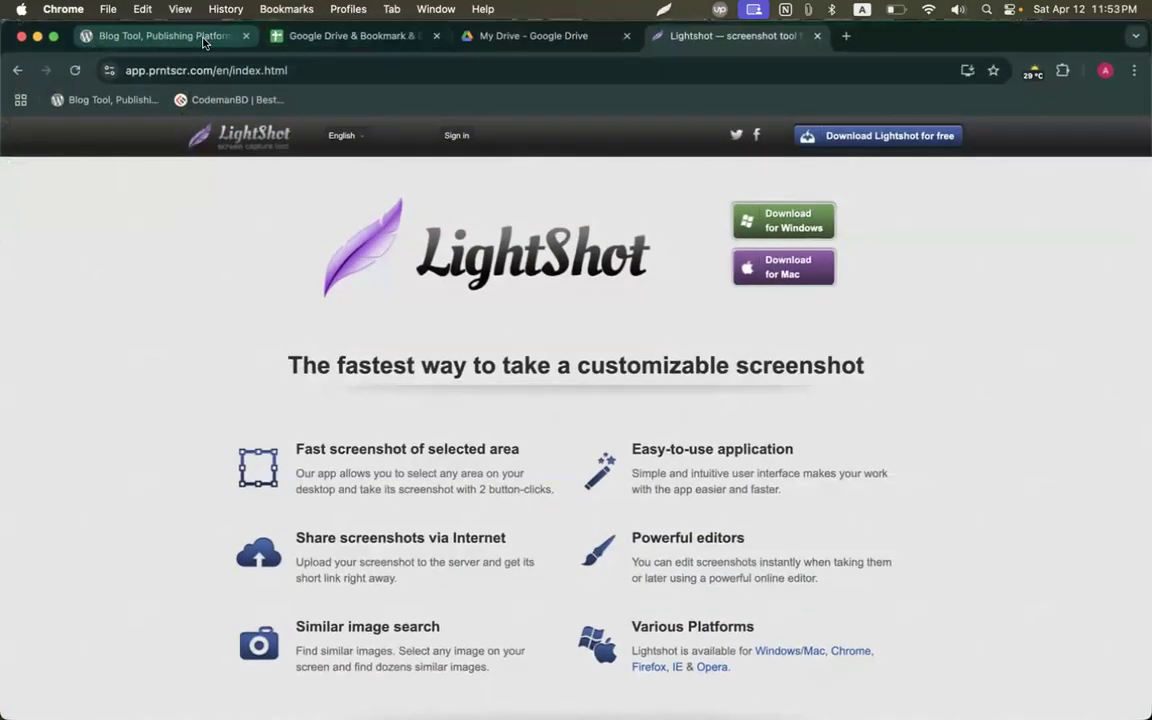
Copy the CSS Peeper entry from cell B48 and paste 'CSS Peeper/ just install:' into the doc.
click(283, 40)
key(super+c)
click(1105, 70)
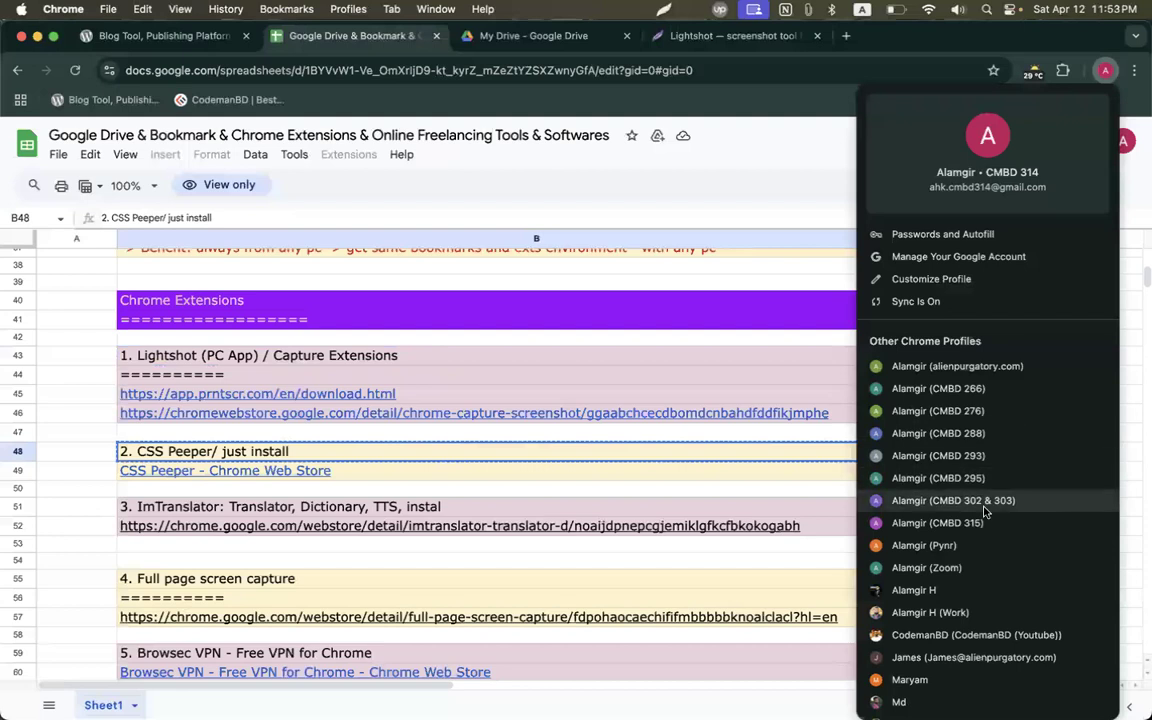
scroll(982, 507, down, 3)
click(928, 567)
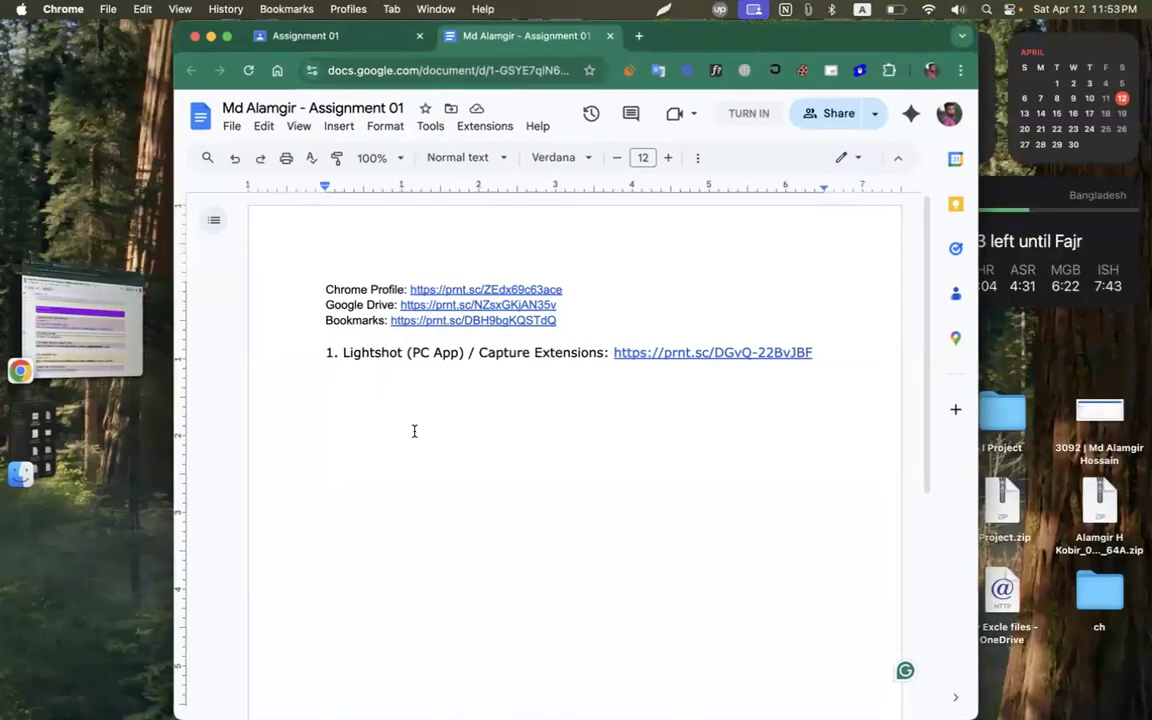
key(super+v)
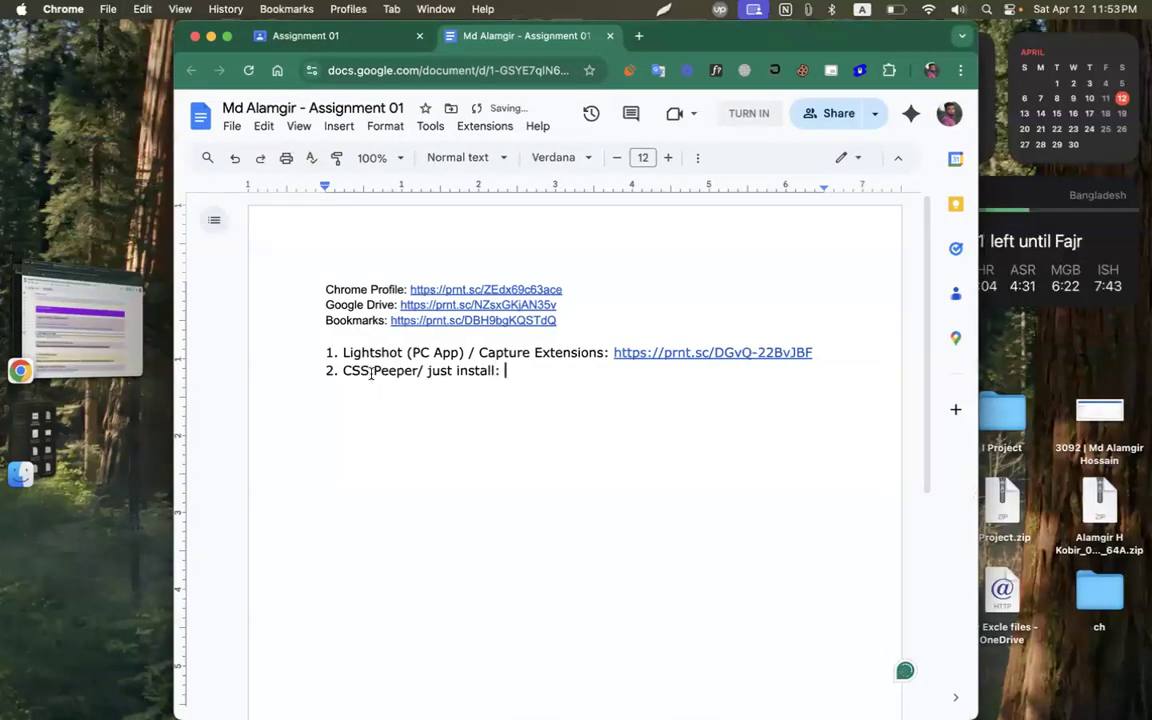
double_click(900, 45)
Open CSS Peeper's Chrome Web Store page from the spreadsheet link and add the extension to Chrome.
click(1106, 72)
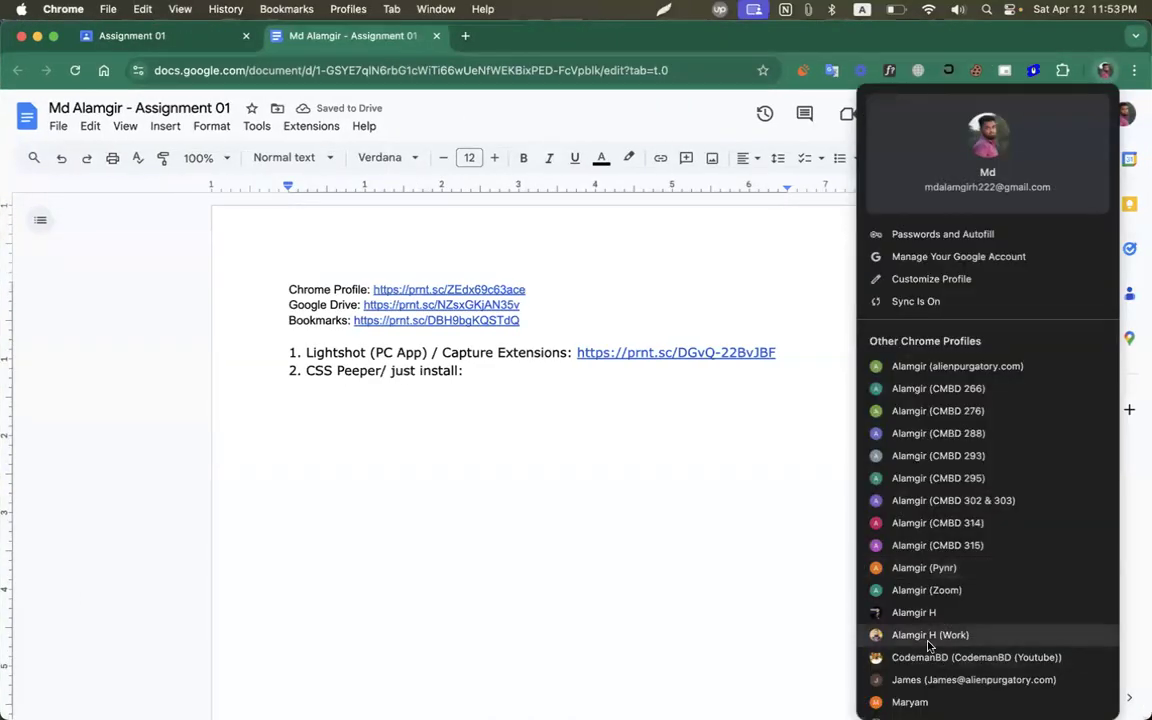
scroll(886, 632, down, 2)
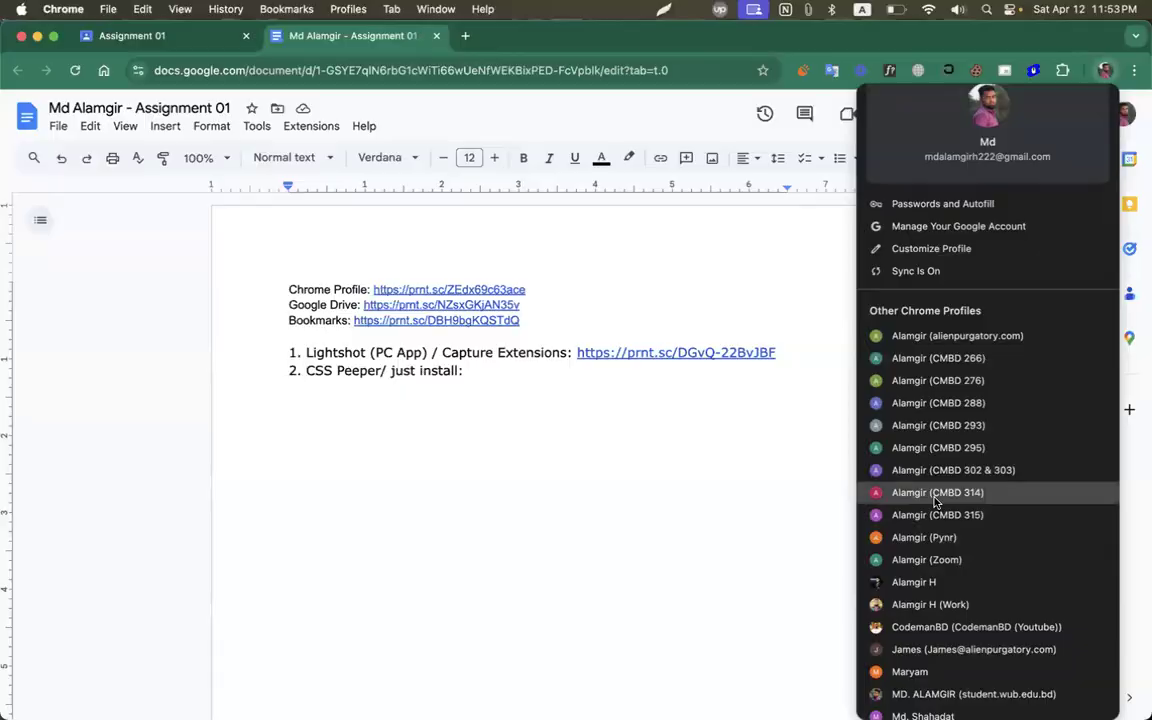
click(937, 492)
click(190, 468)
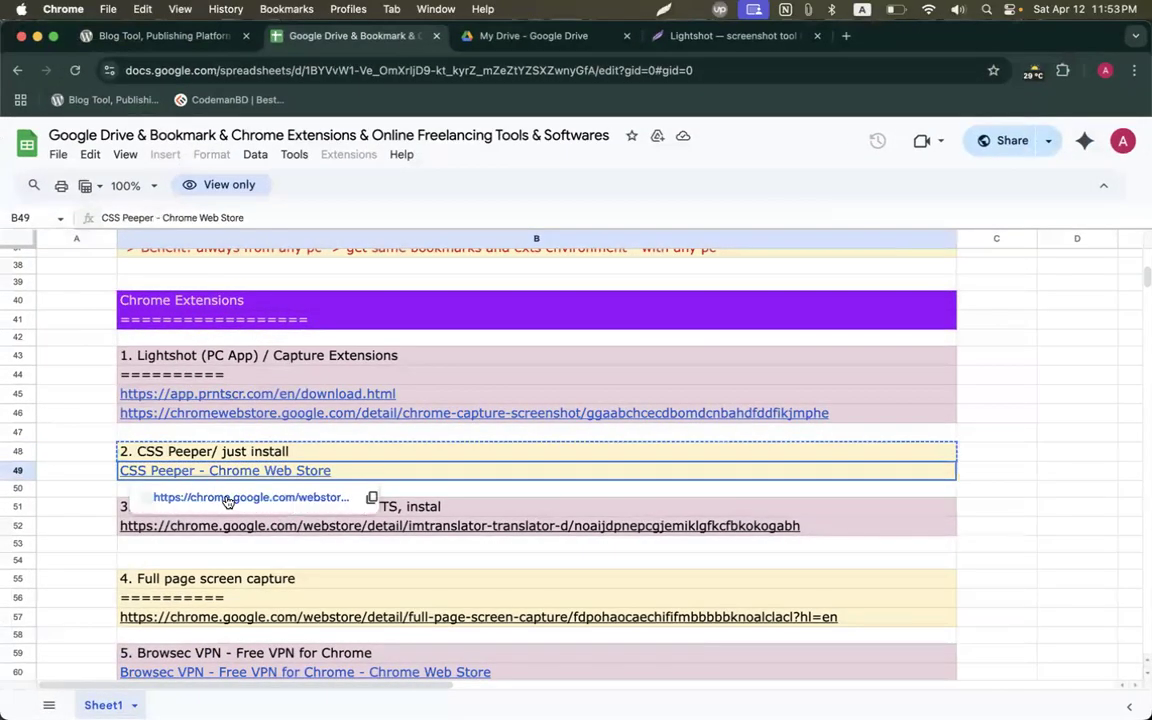
click(229, 497)
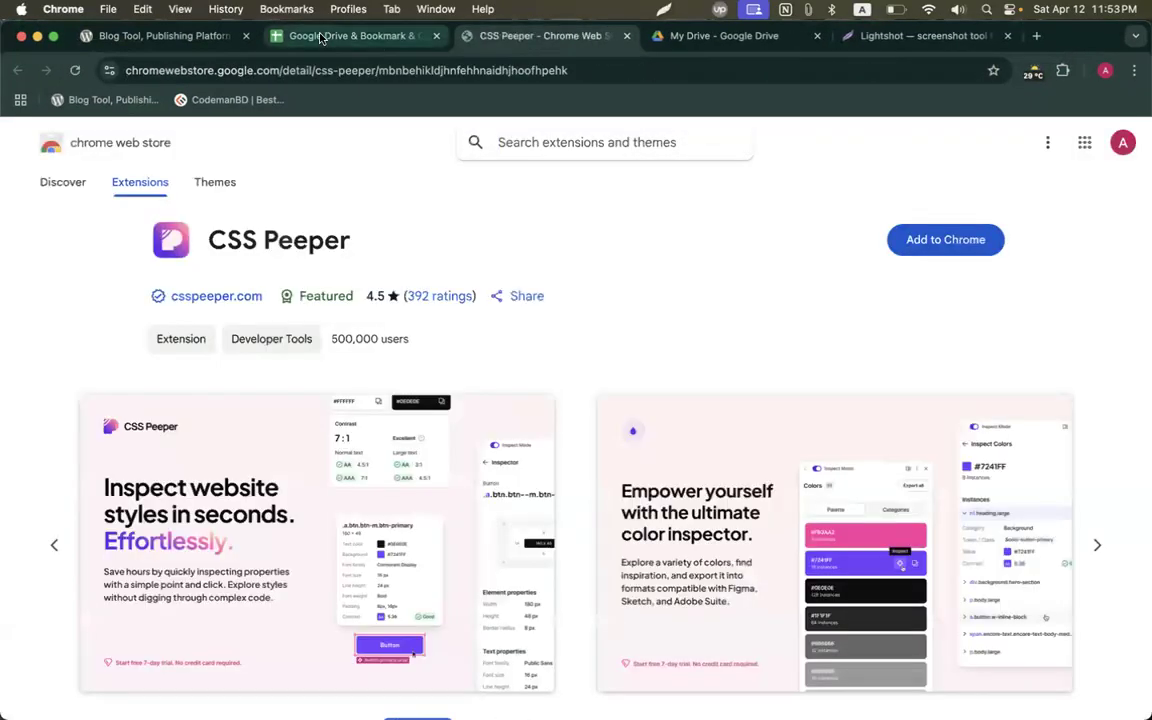
click(340, 36)
mouse_move(201, 493)
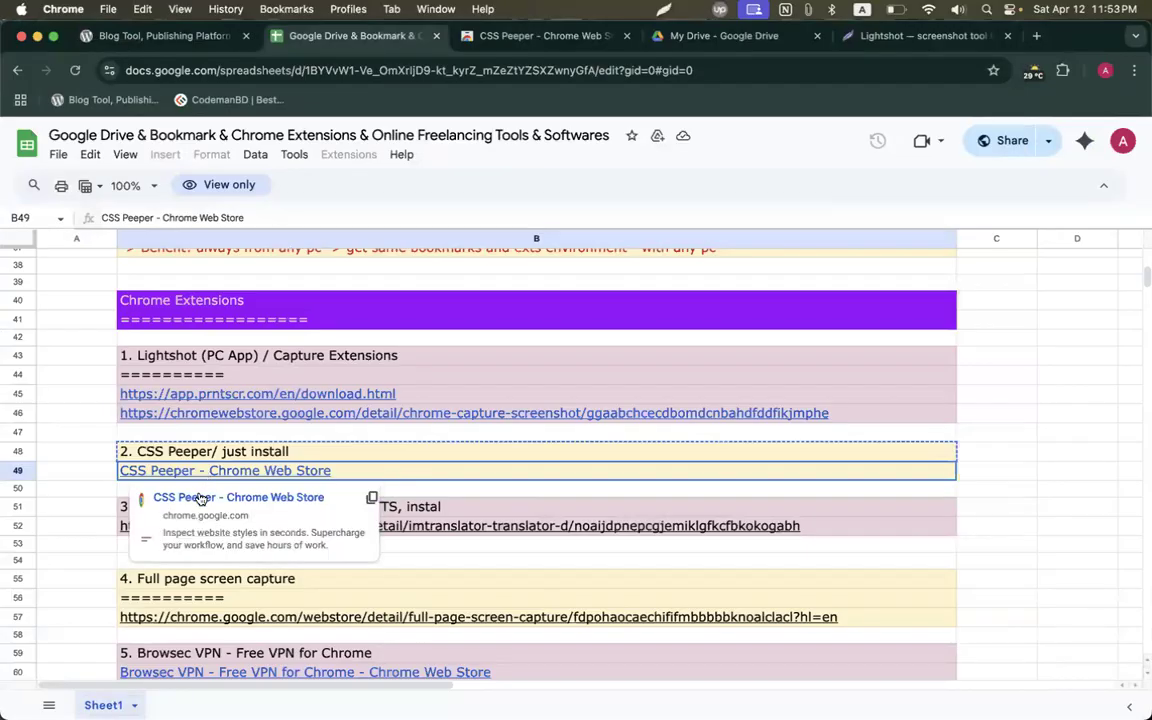
click(545, 36)
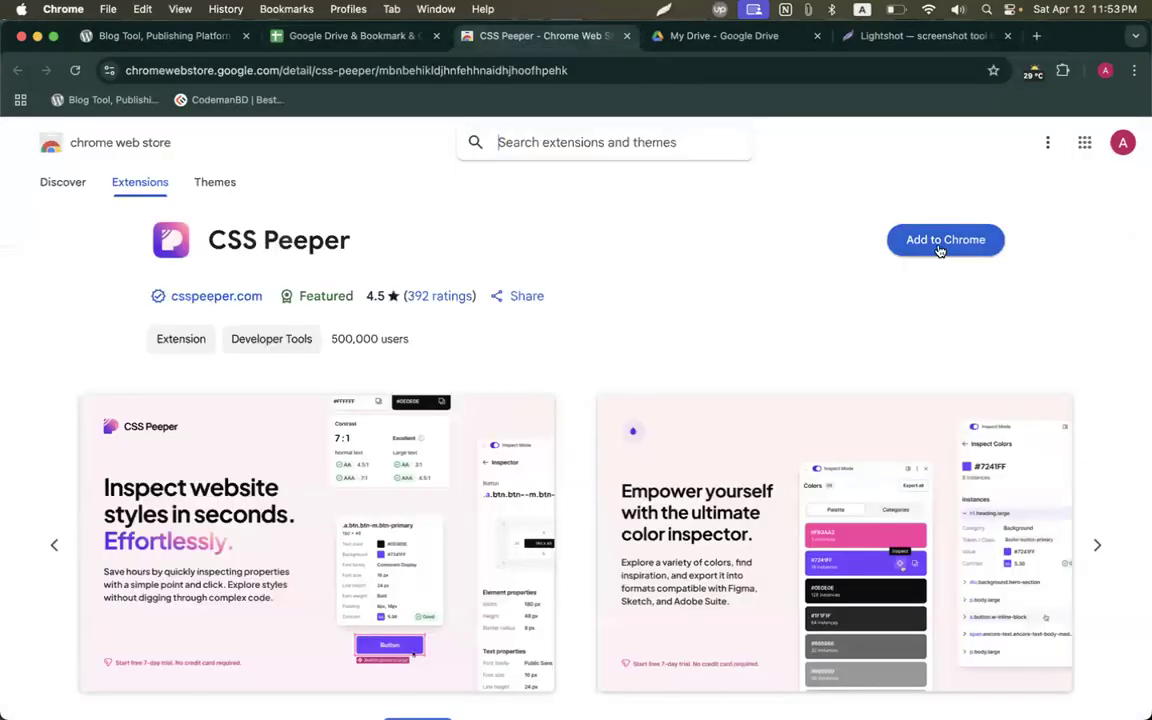
click(940, 241)
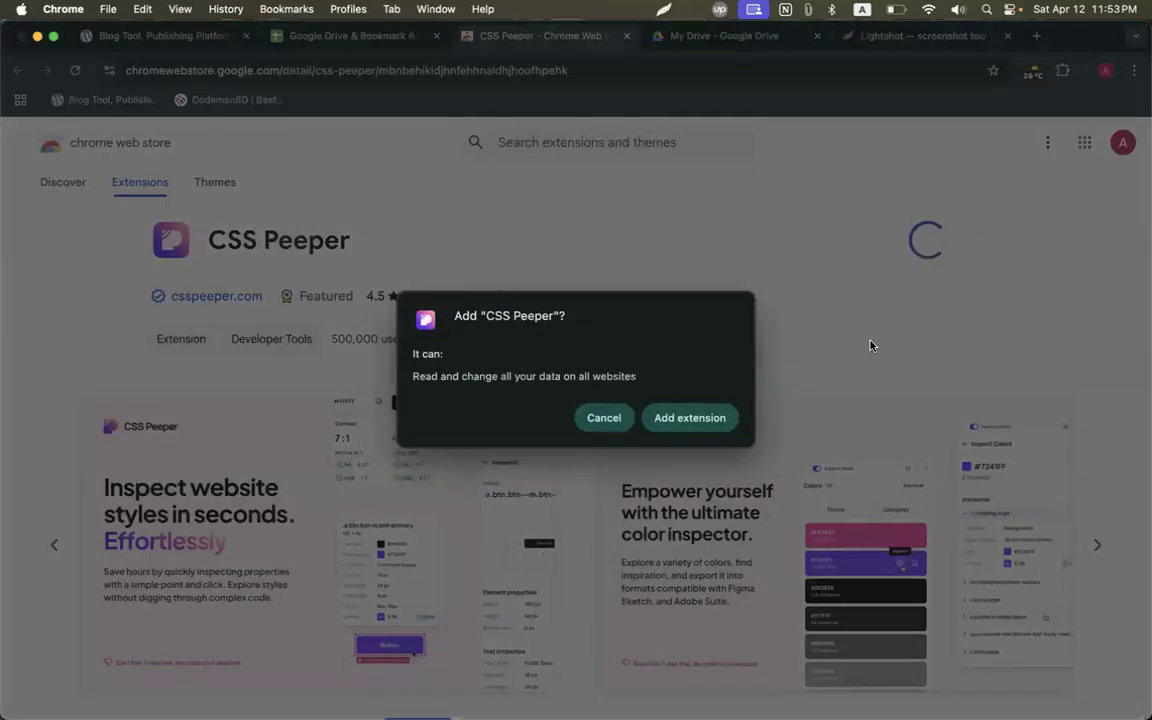
click(690, 420)
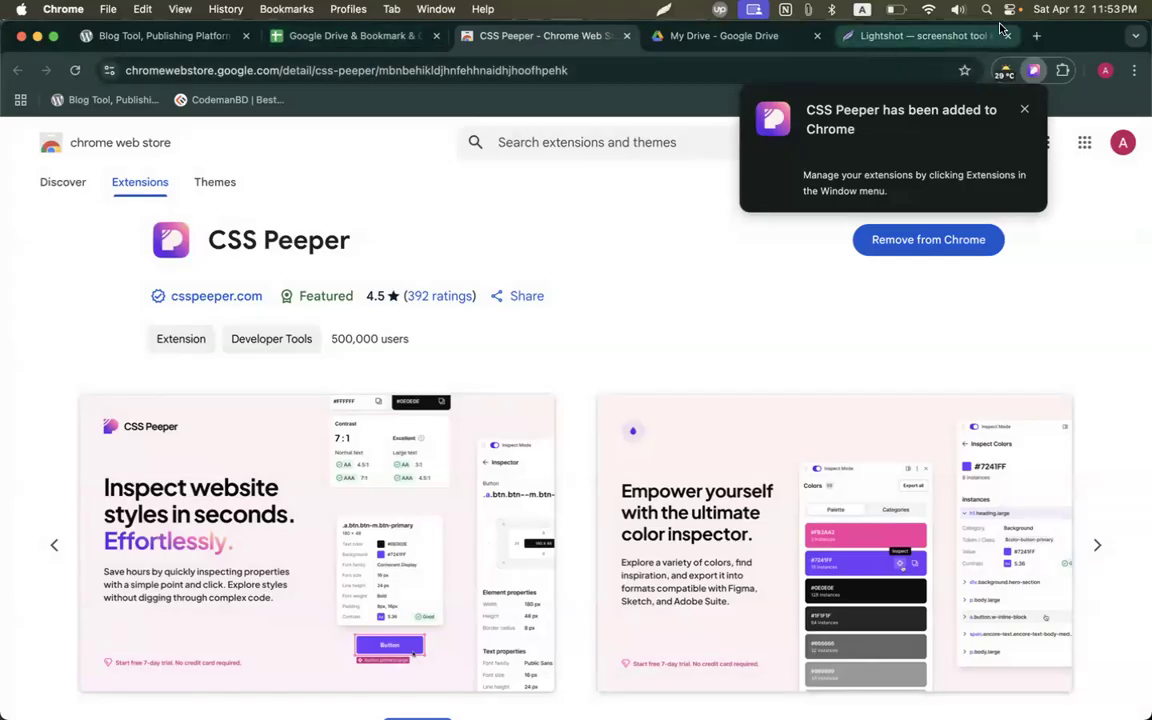
key(super+t)
Load codemanbd.com and launch CSS Peeper, skipping its introduction tour.
text(code)
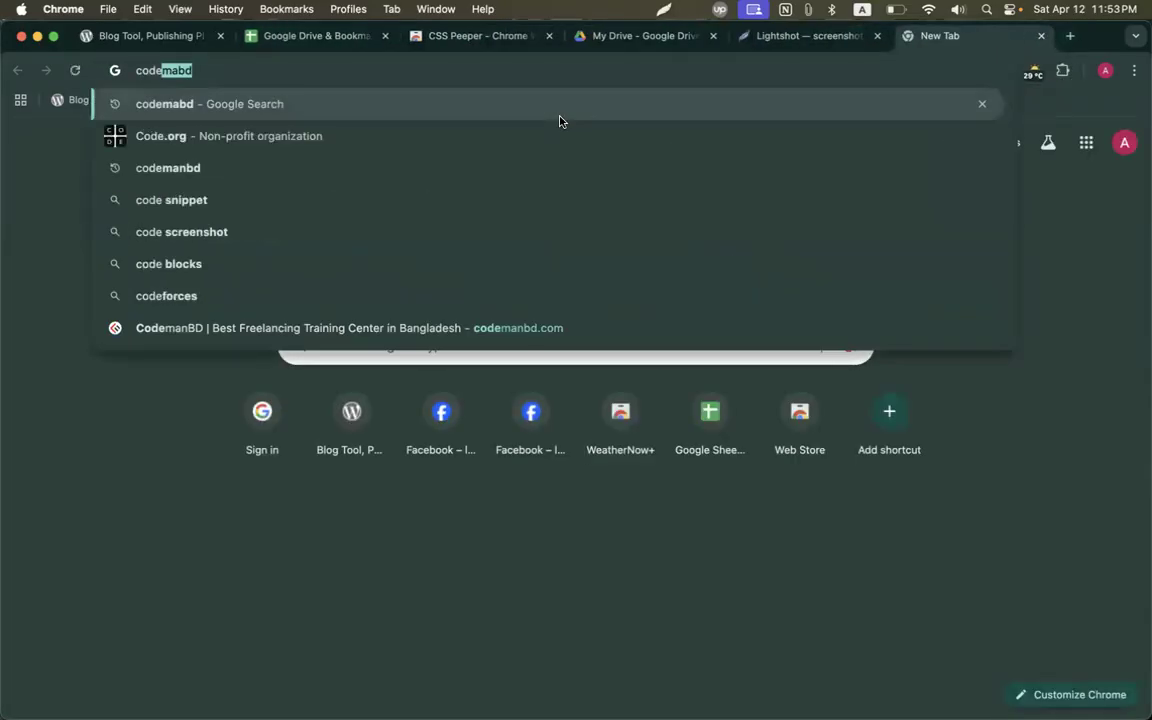
text(manbd)
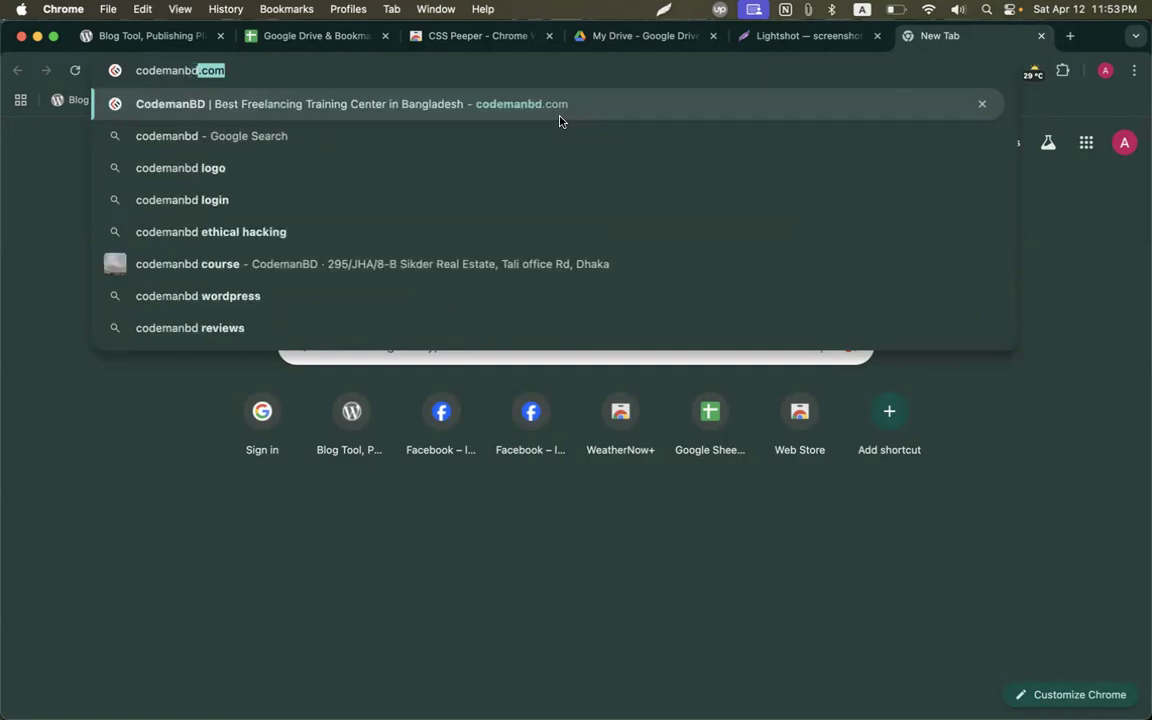
key(Return)
click(1062, 70)
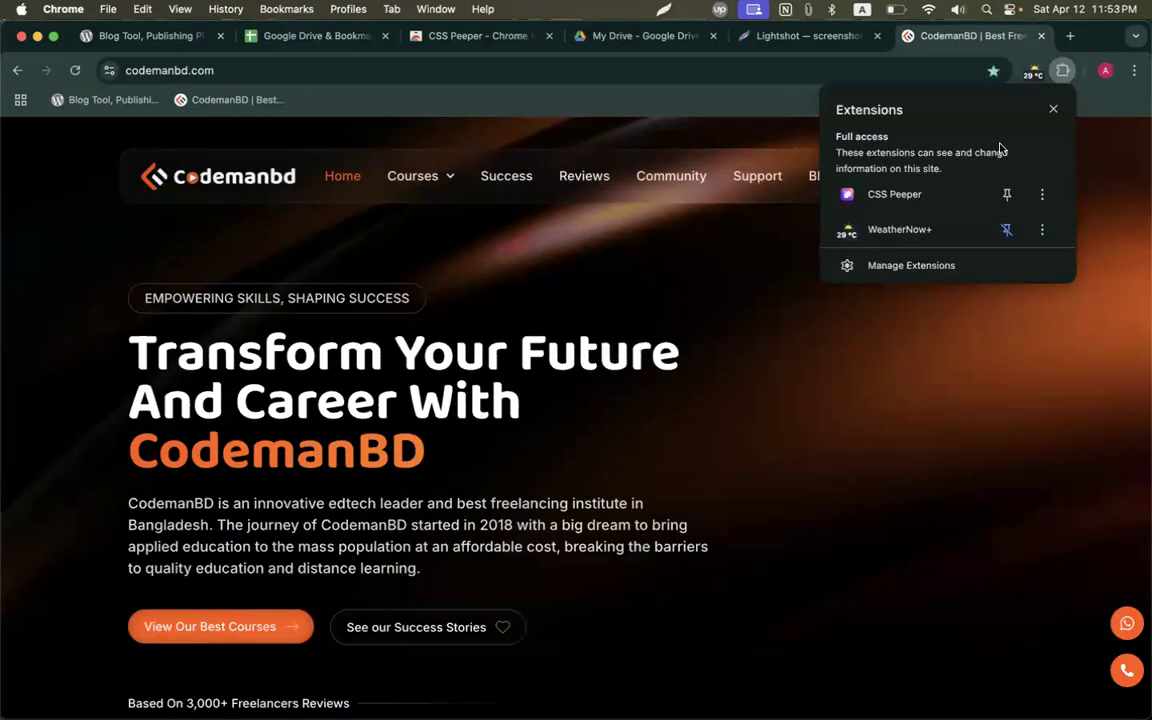
click(940, 308)
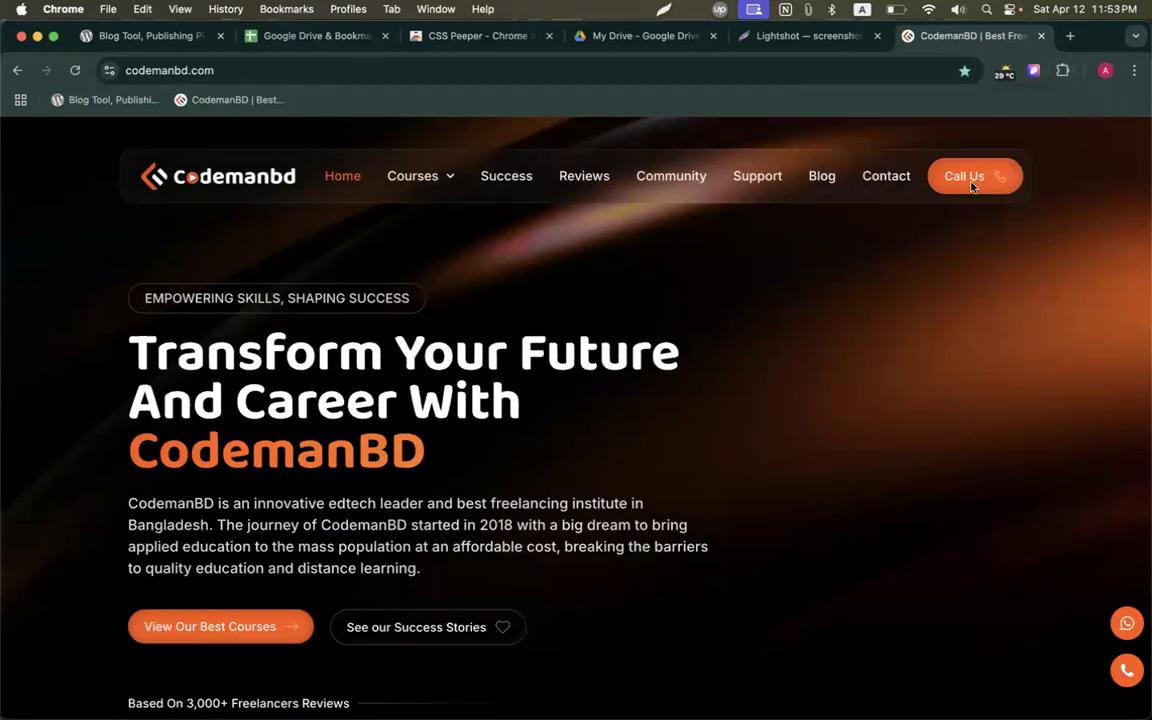
click(1033, 74)
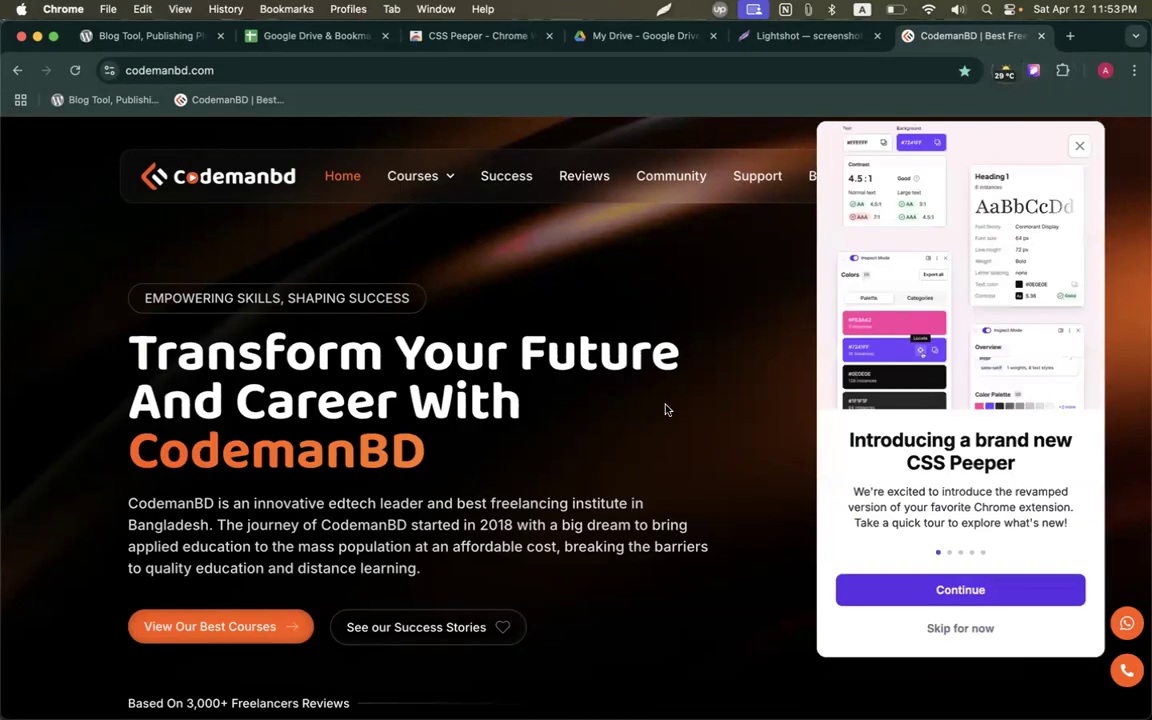
click(958, 628)
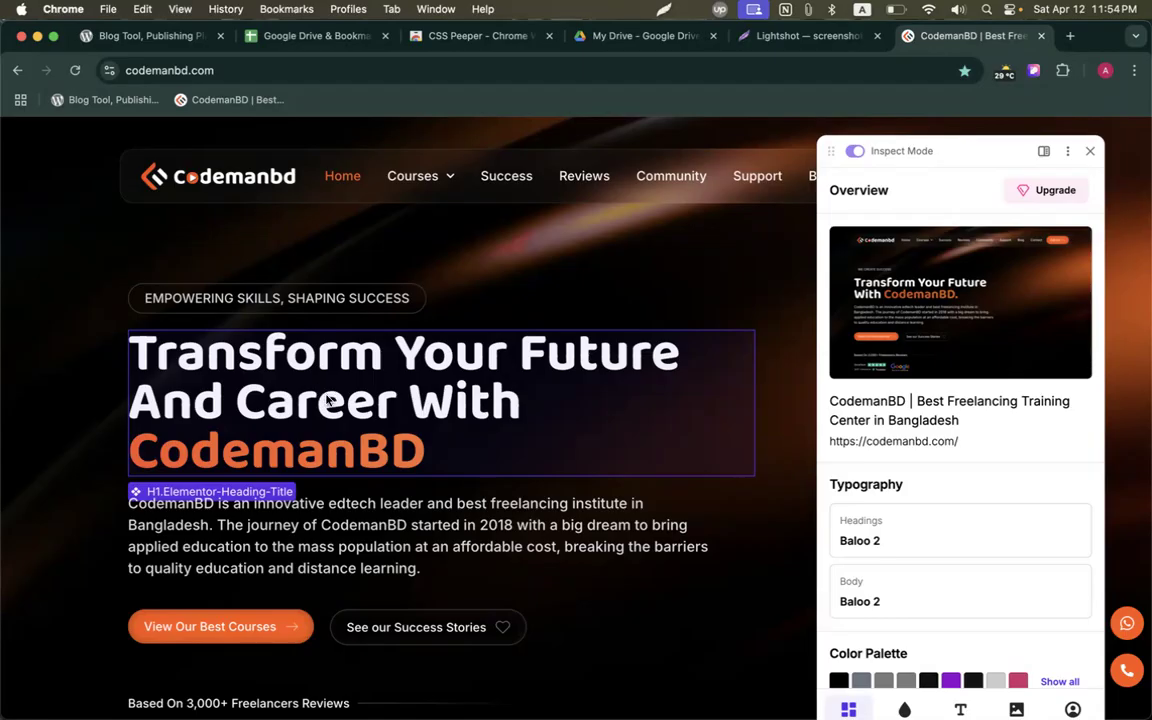
Inspect the styles of the CodemanBD word, the main heading and the introductory paragraph.
click(313, 473)
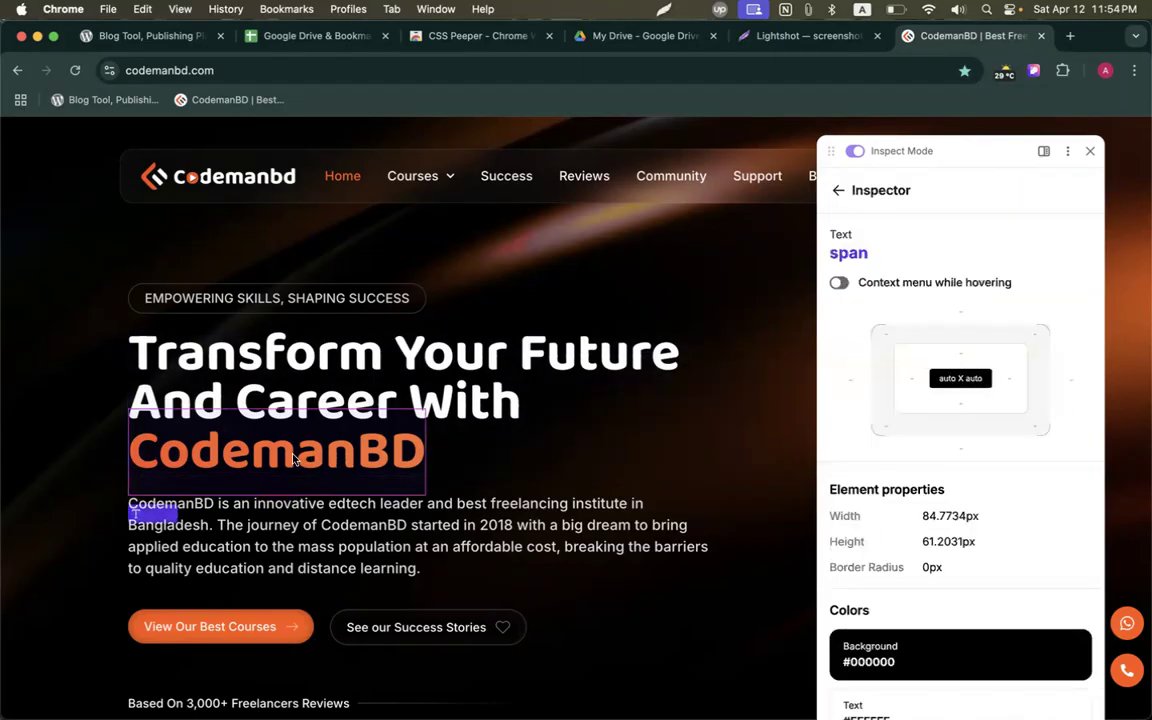
scroll(977, 430, down, 3)
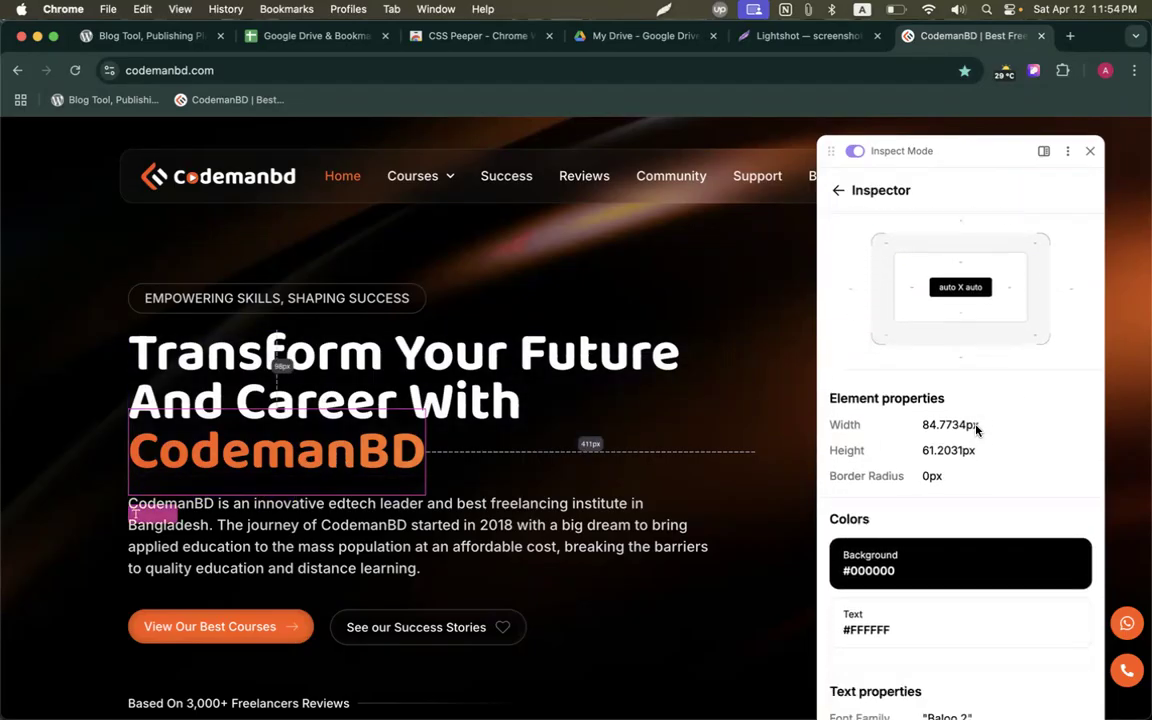
scroll(880, 540, down, 2)
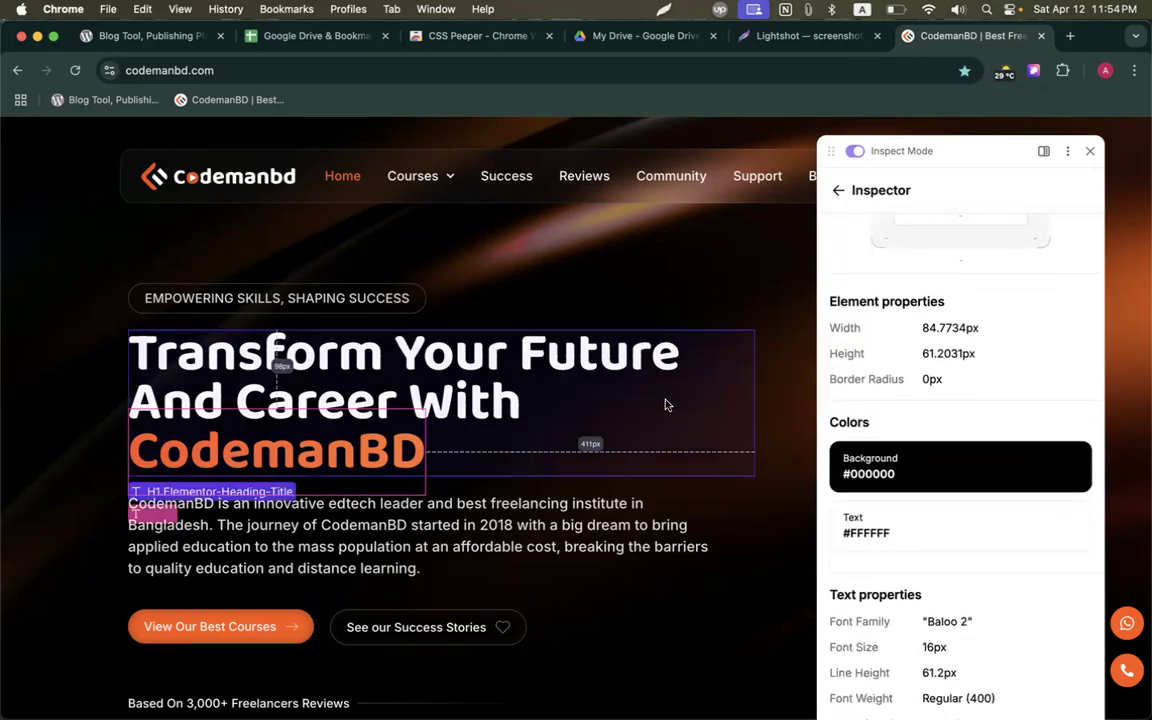
click(679, 408)
scroll(928, 500, down, 5)
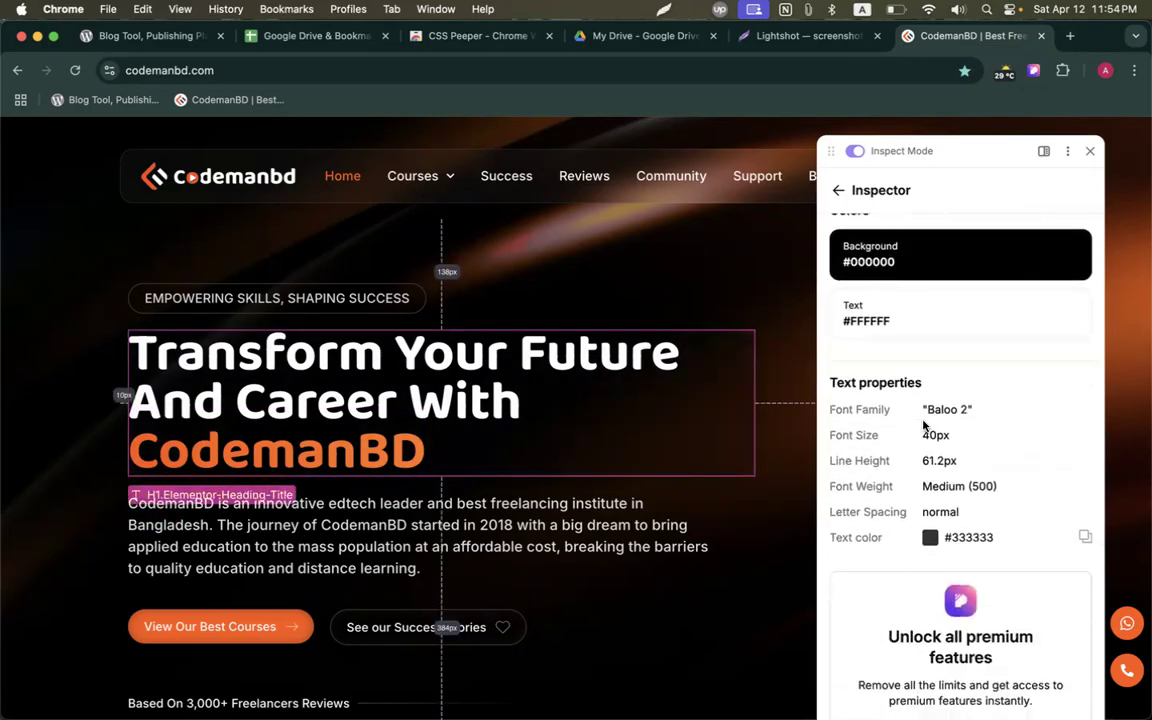
scroll(944, 515, down, 2)
scroll(941, 532, up, 8)
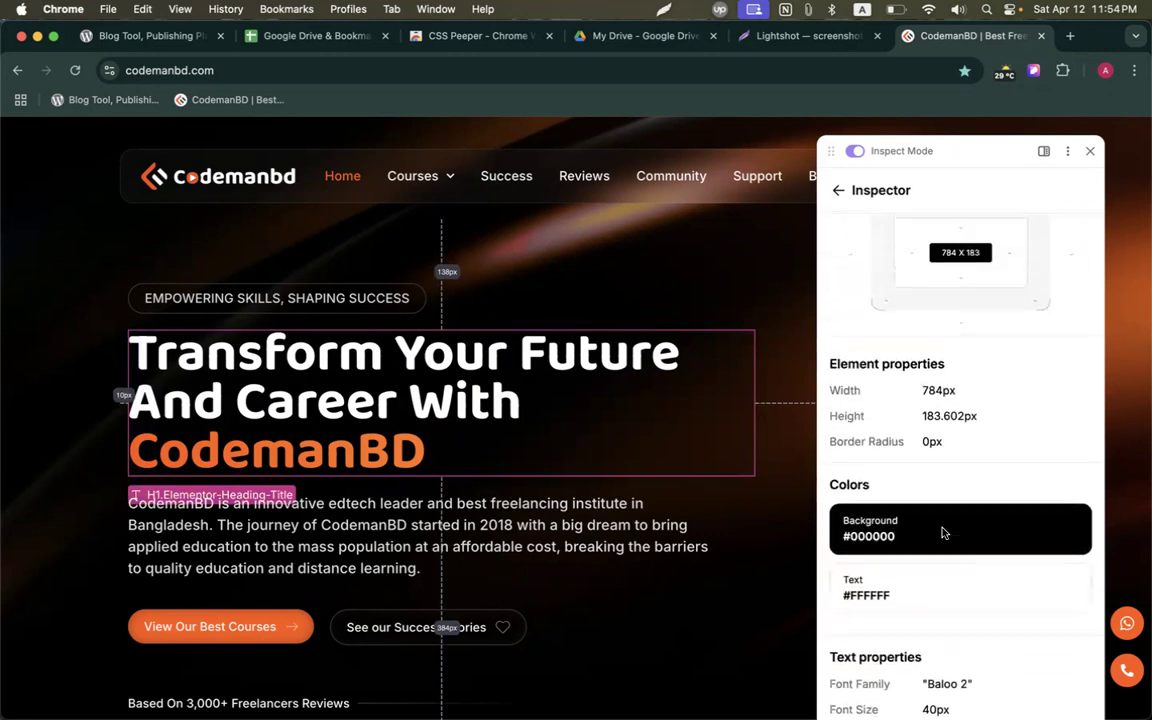
scroll(943, 532, down, 10)
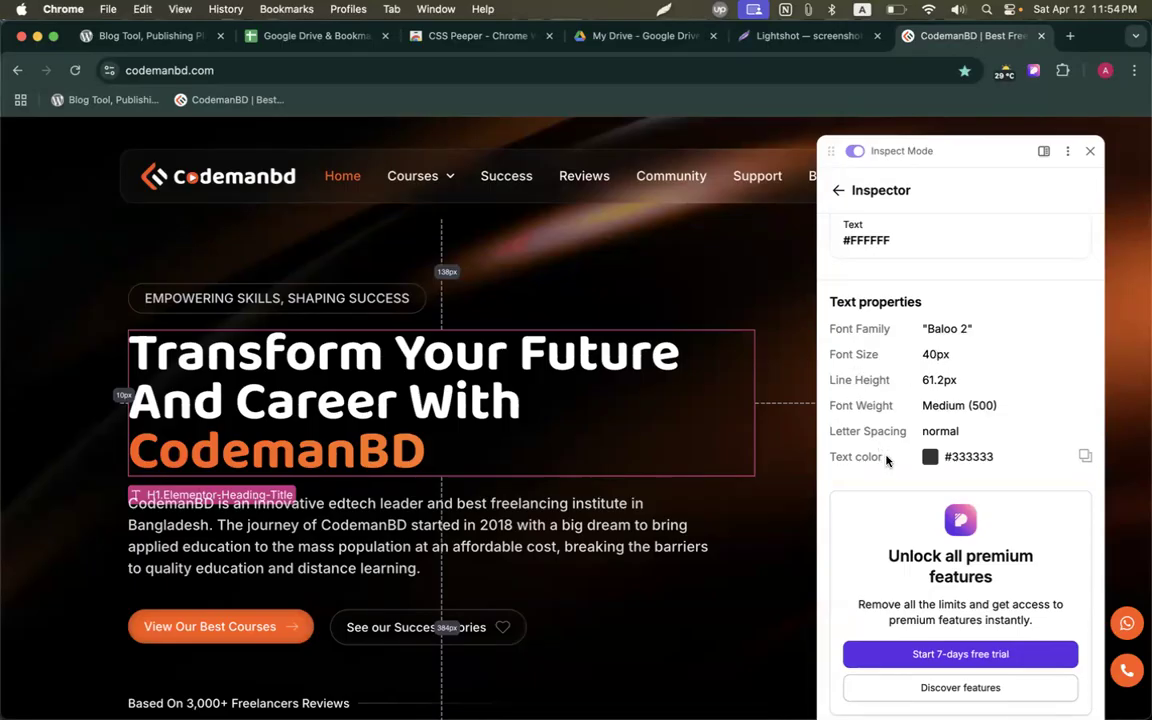
click(386, 548)
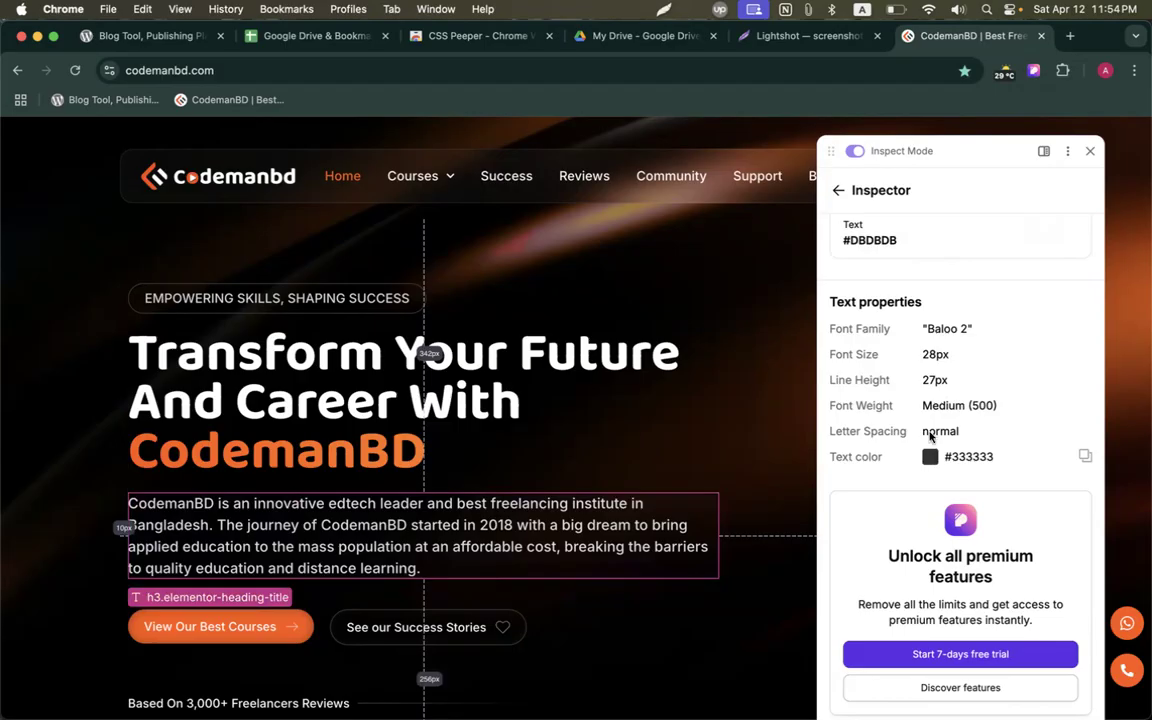
scroll(930, 436, up, 3)
Inspect the View Our Best Courses button (#D14500, Baloo 2 15px) and mark a capture region.
click(263, 628)
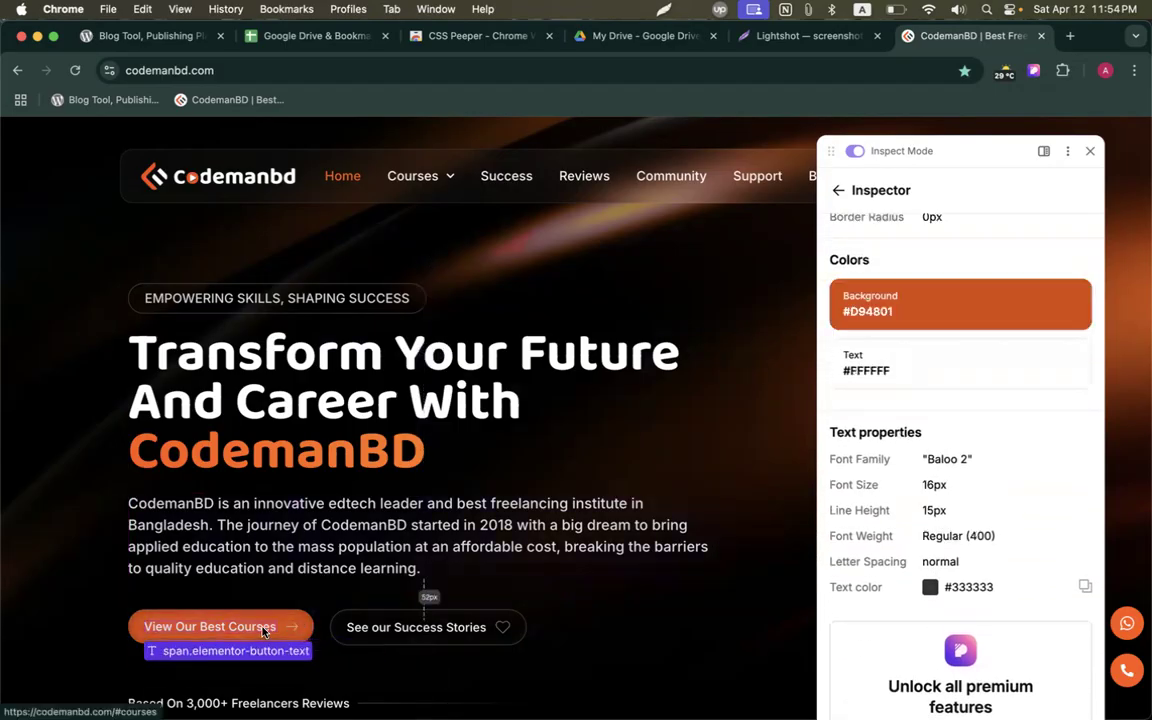
click(272, 618)
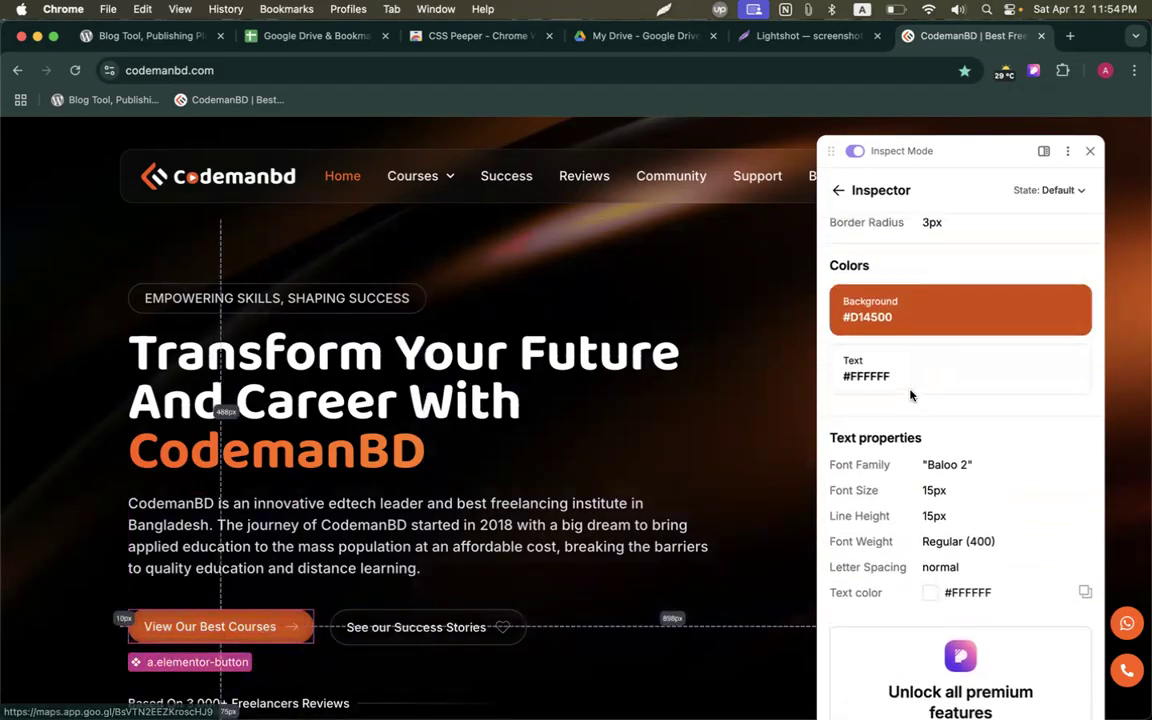
scroll(880, 345, up, 1)
scroll(872, 566, up, 4)
scroll(872, 566, down, 5)
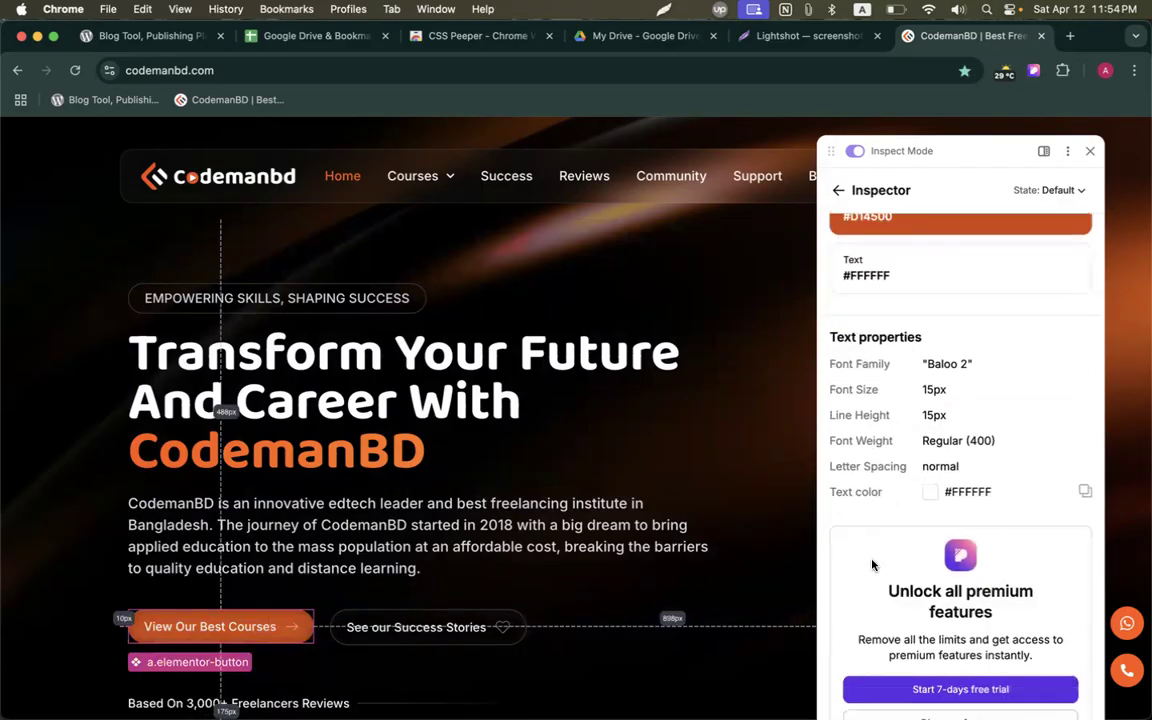
scroll(872, 566, up, 2)
scroll(872, 566, down, 2)
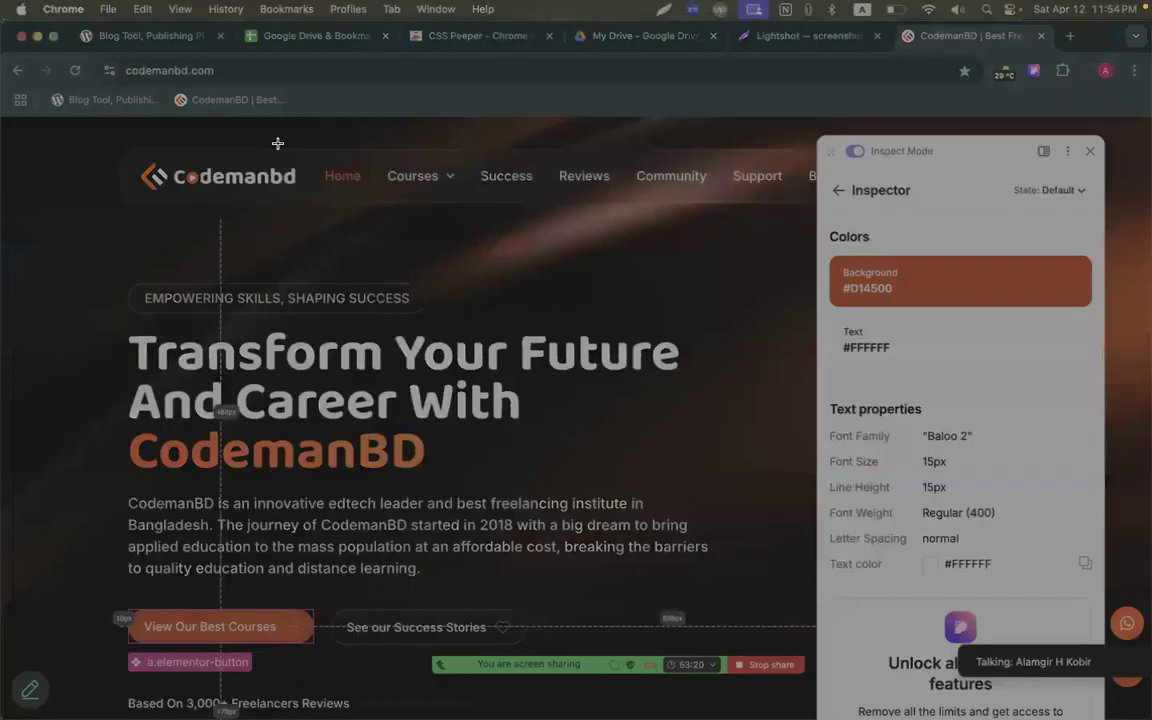
mouse_move(61, 121)
mouse_down()
mouse_move(1007, 551)
mouse_move(1142, 647)
mouse_up()
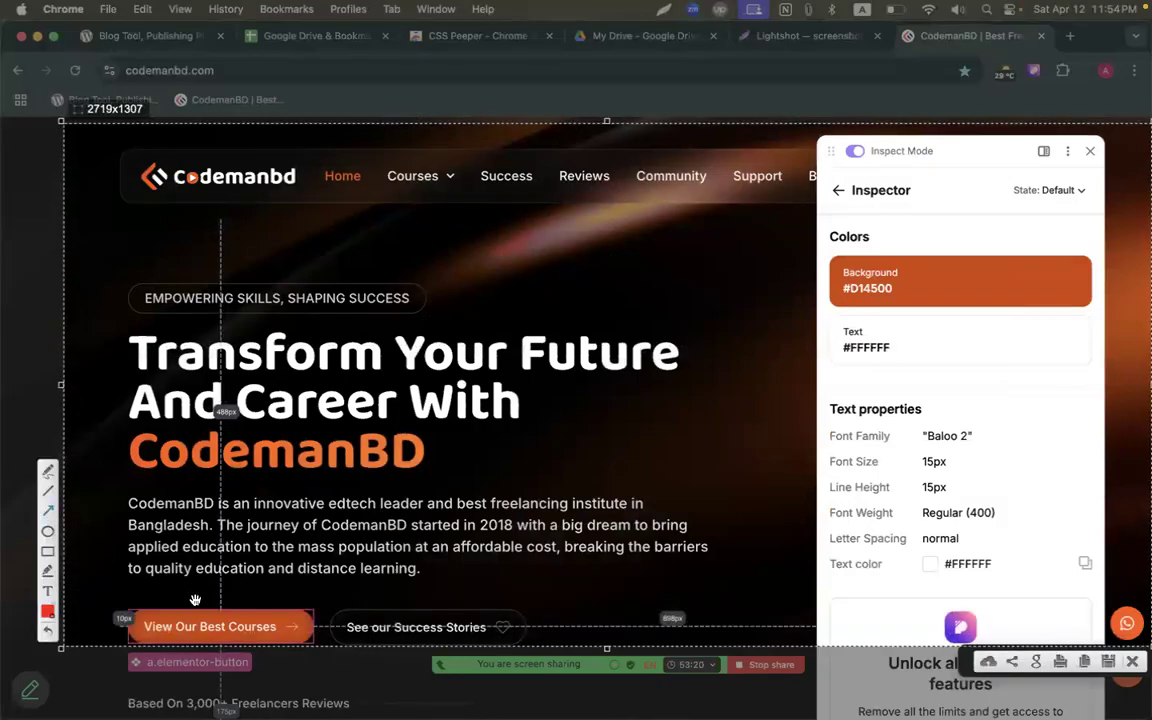
Annotate the capture with a red arrow to the background colour and a box around Text properties, then upload it.
mouse_move(267, 613)
mouse_down()
mouse_move(818, 488)
mouse_move(810, 309)
mouse_move(838, 298)
mouse_up()
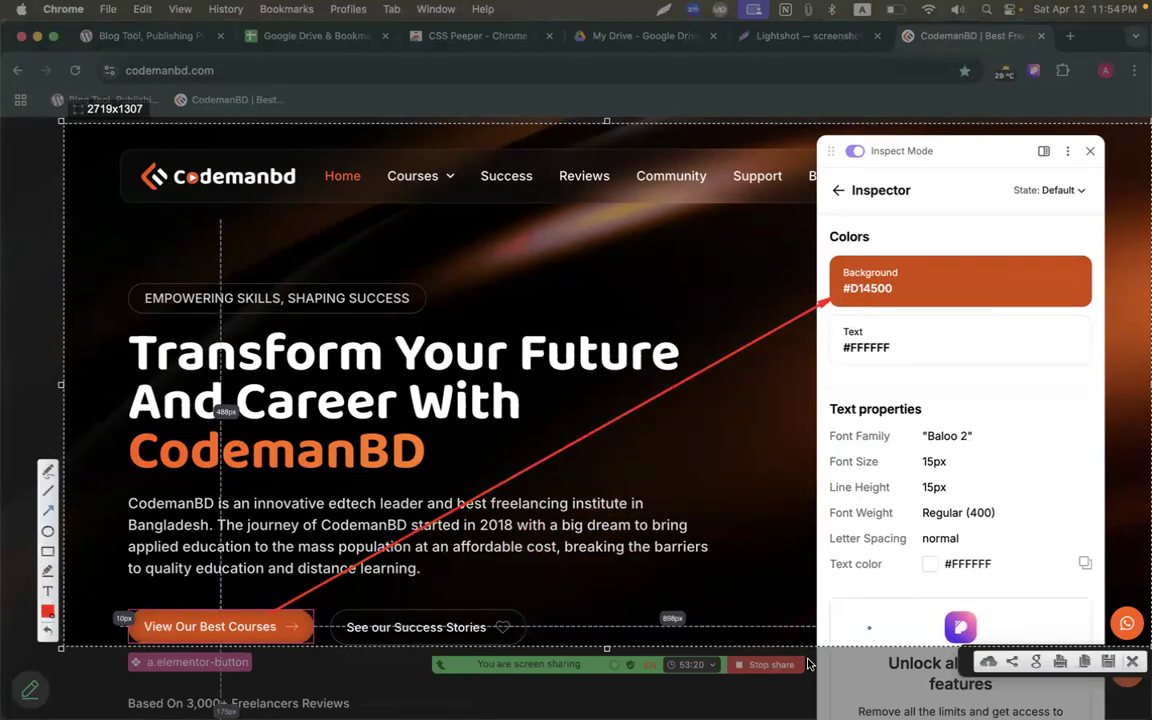
mouse_move(818, 391)
mouse_down()
mouse_move(1075, 655)
mouse_move(1056, 586)
mouse_up()
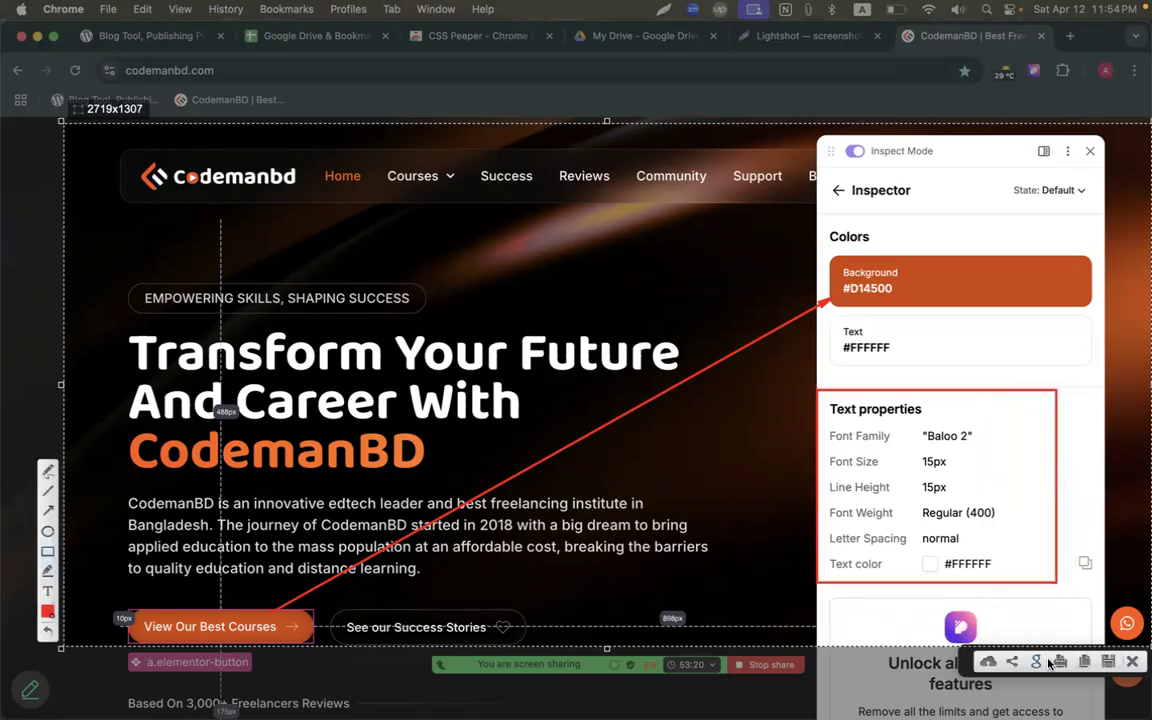
click(987, 662)
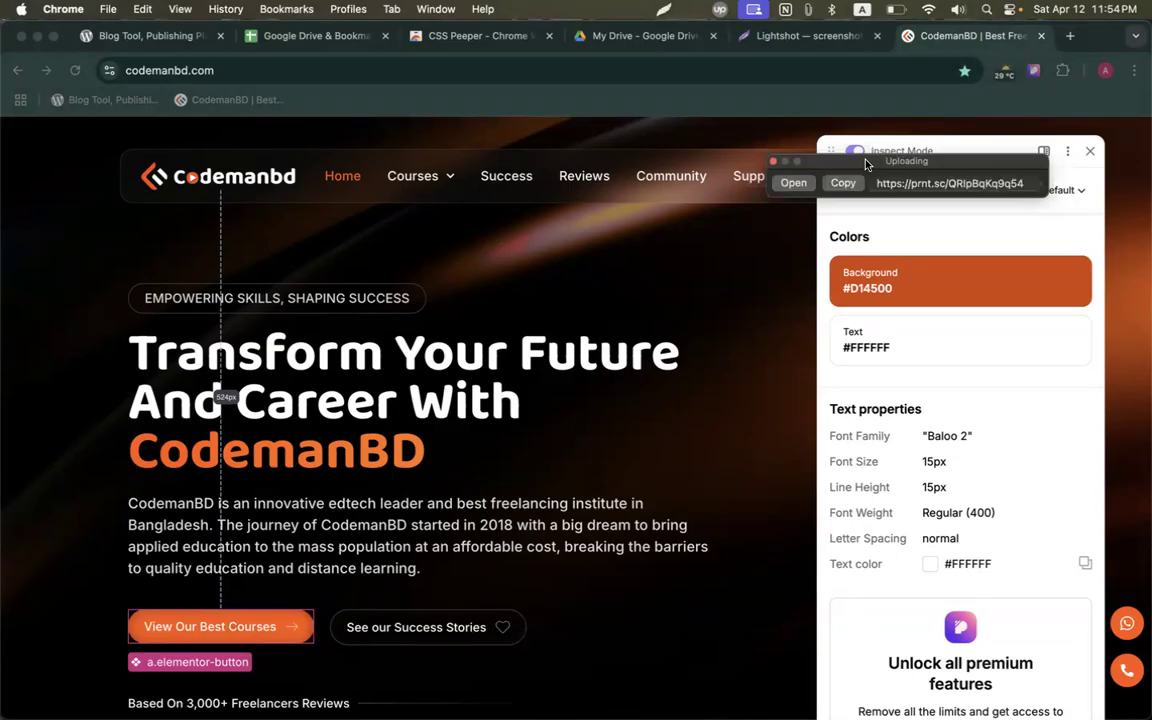
Copy the prnt.sc link and paste it after the CSS Peeper line in the assignment doc.
click(843, 180)
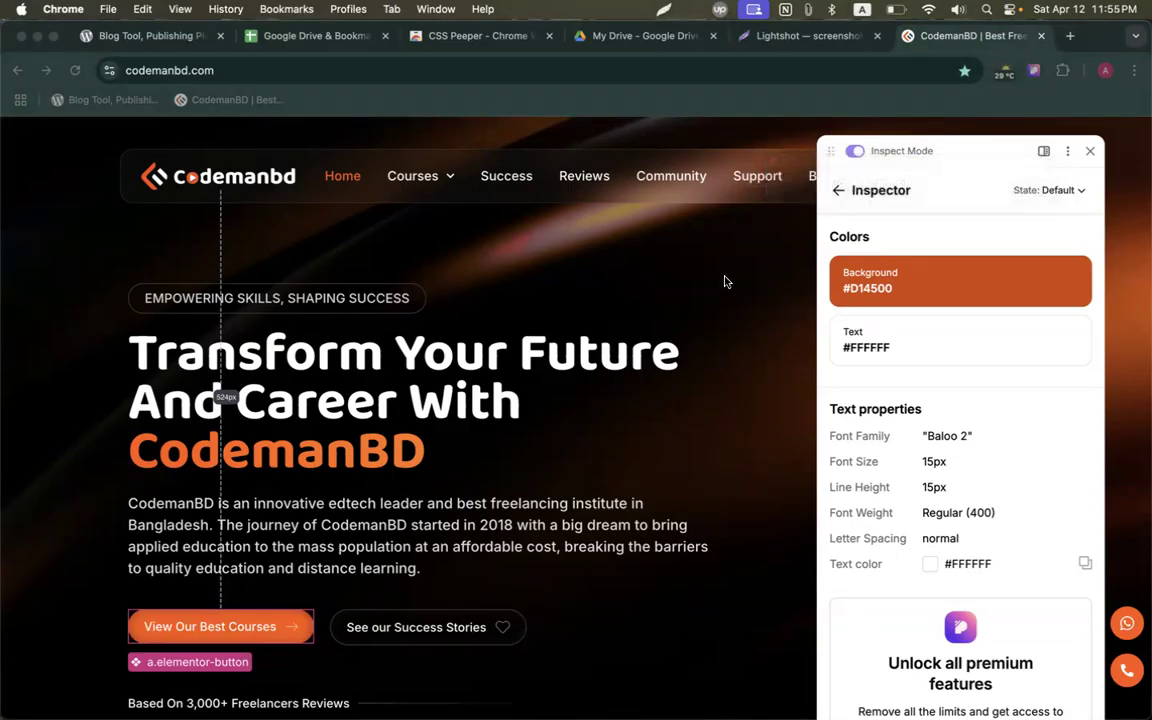
click(1105, 70)
scroll(910, 560, down, 2)
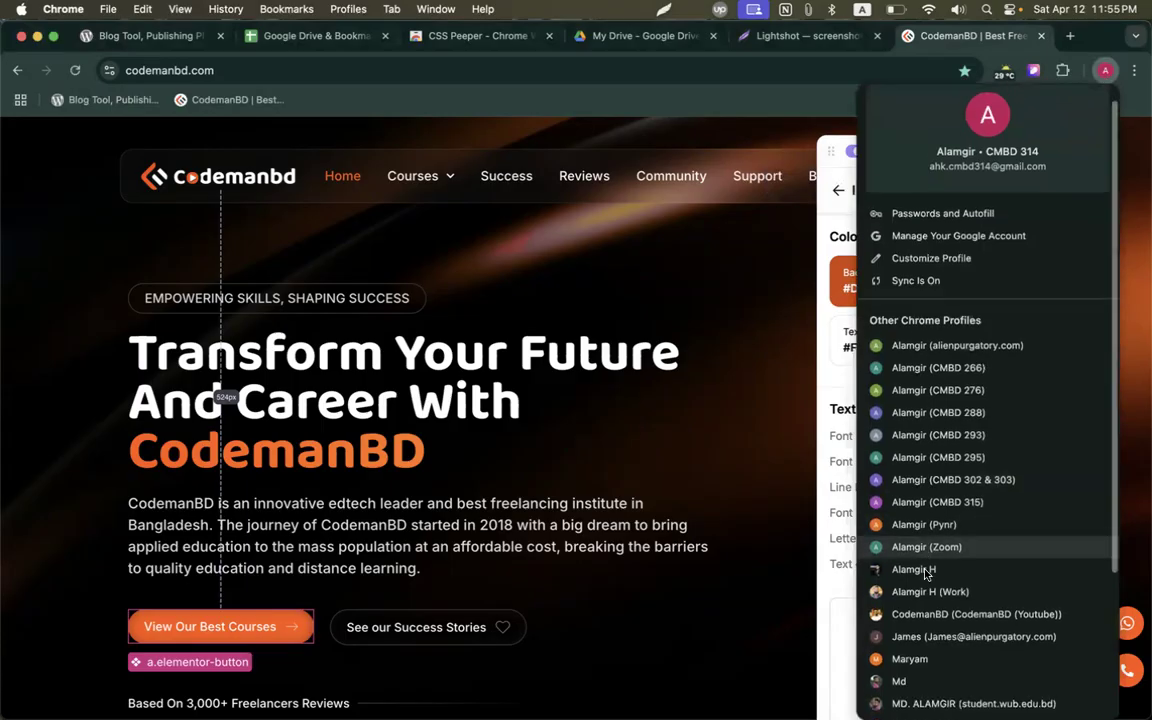
click(902, 651)
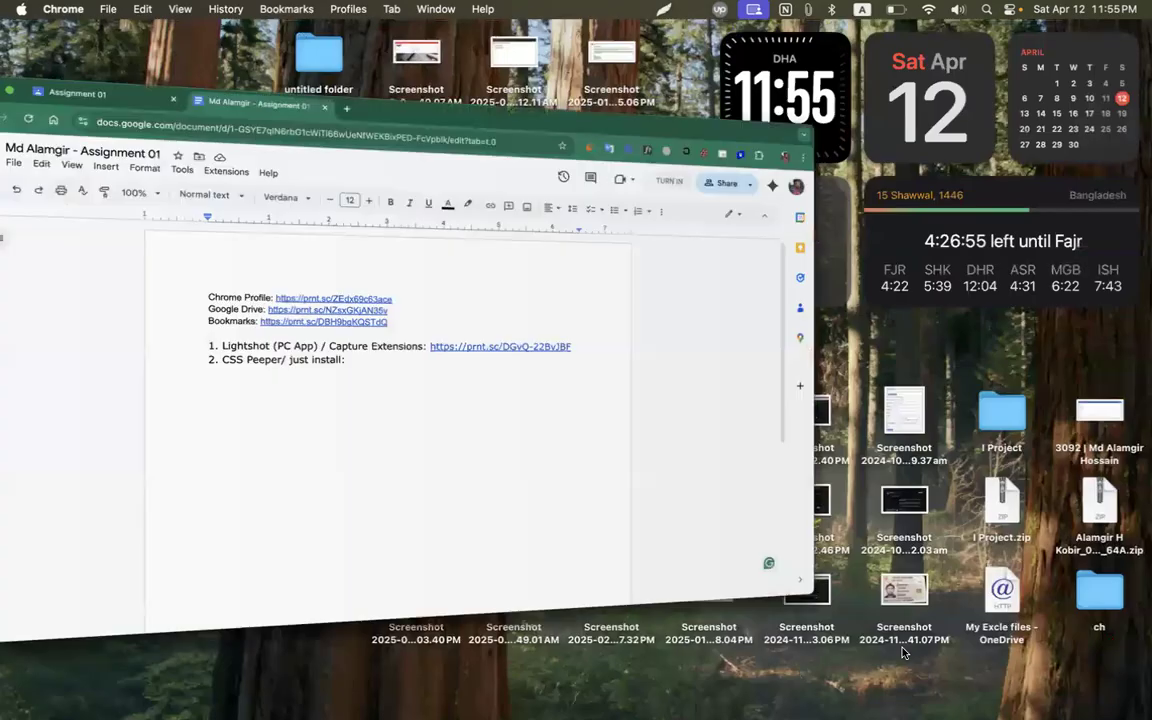
key(Return)
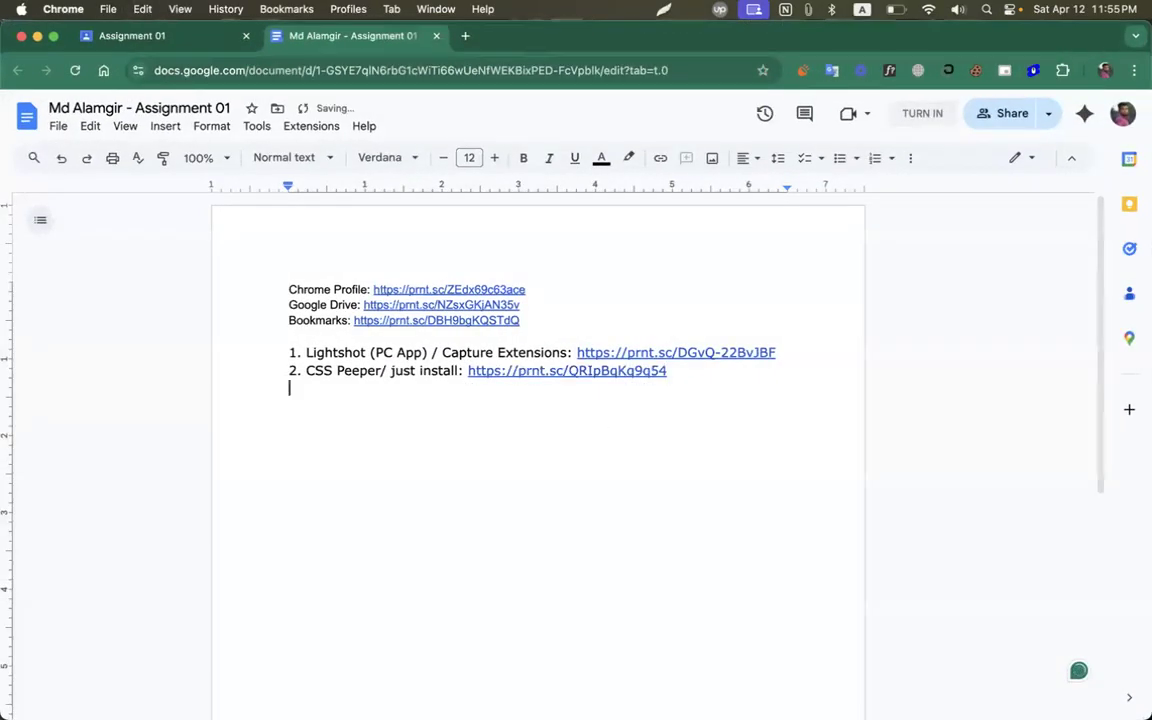
Switch back to the CodemanBD Chrome profile and bring up the extensions spreadsheet tab.
click(1105, 70)
scroll(940, 450, down, 1)
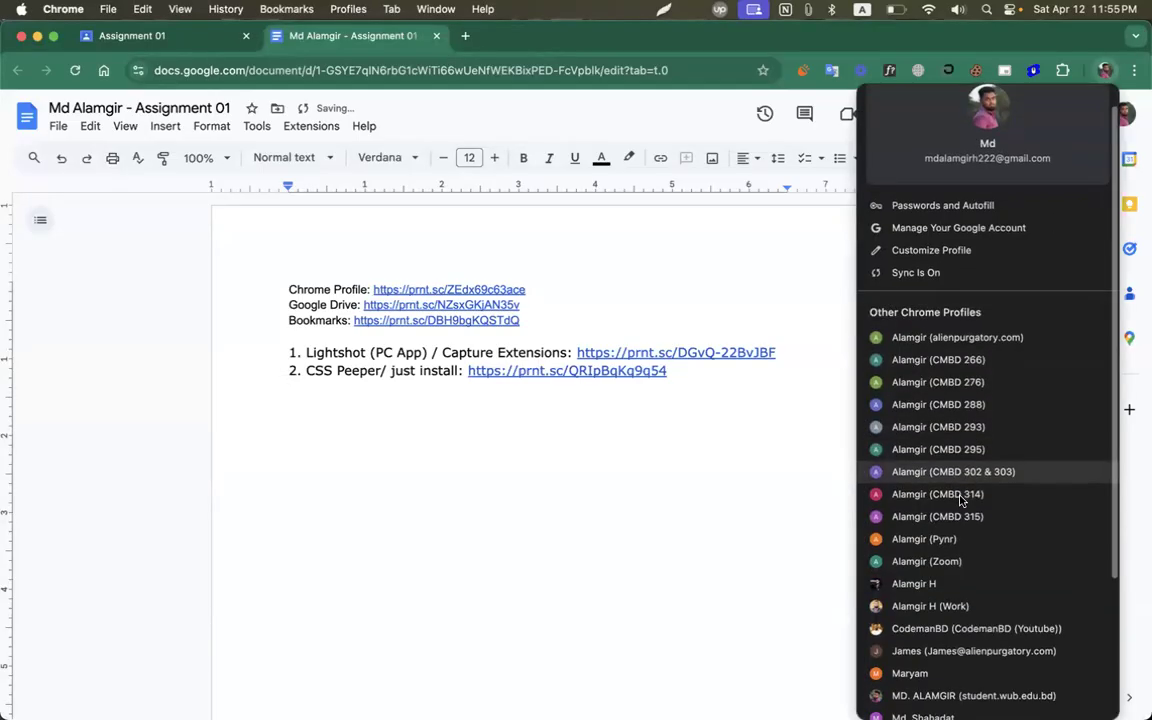
click(958, 500)
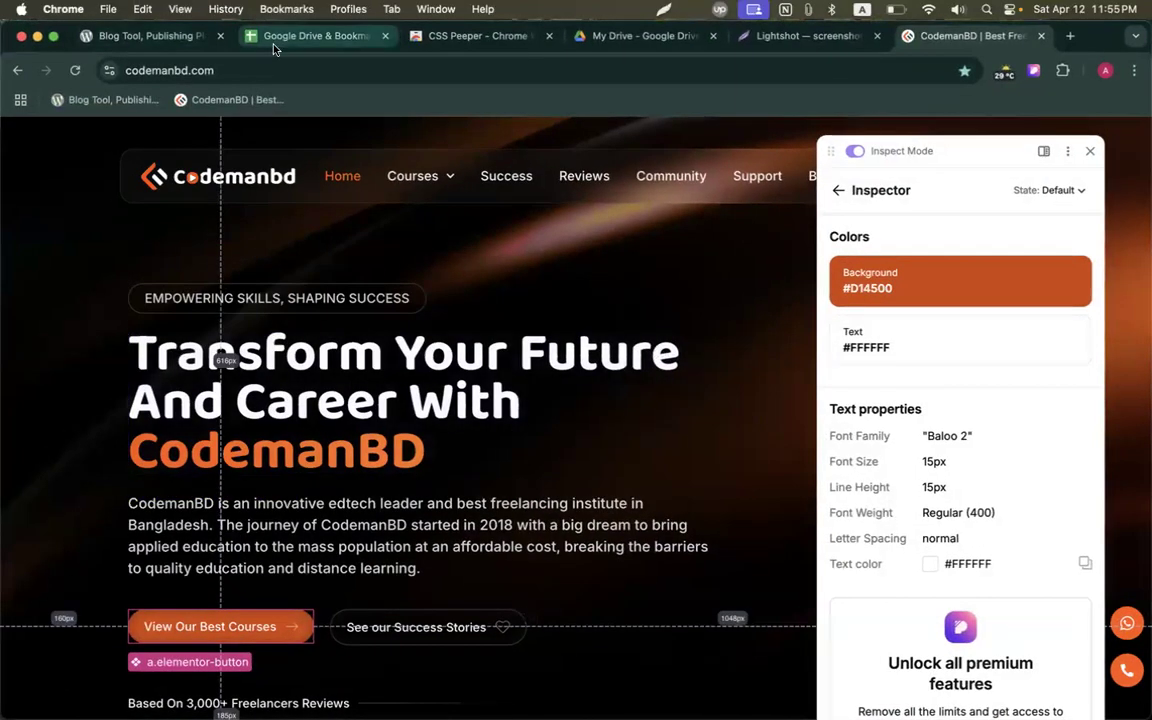
click(250, 38)
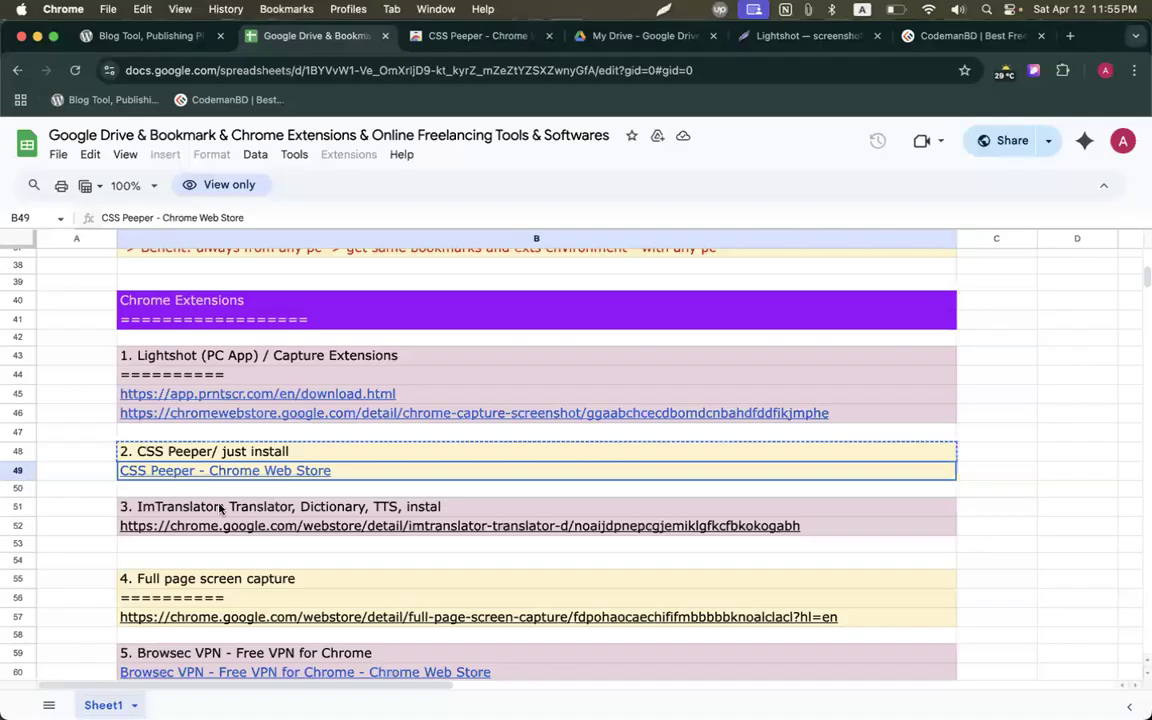
Copy the ImTranslator title from B51, open B52's store link, and paste the title as item 3.
click(220, 509)
key(ctrl+c)
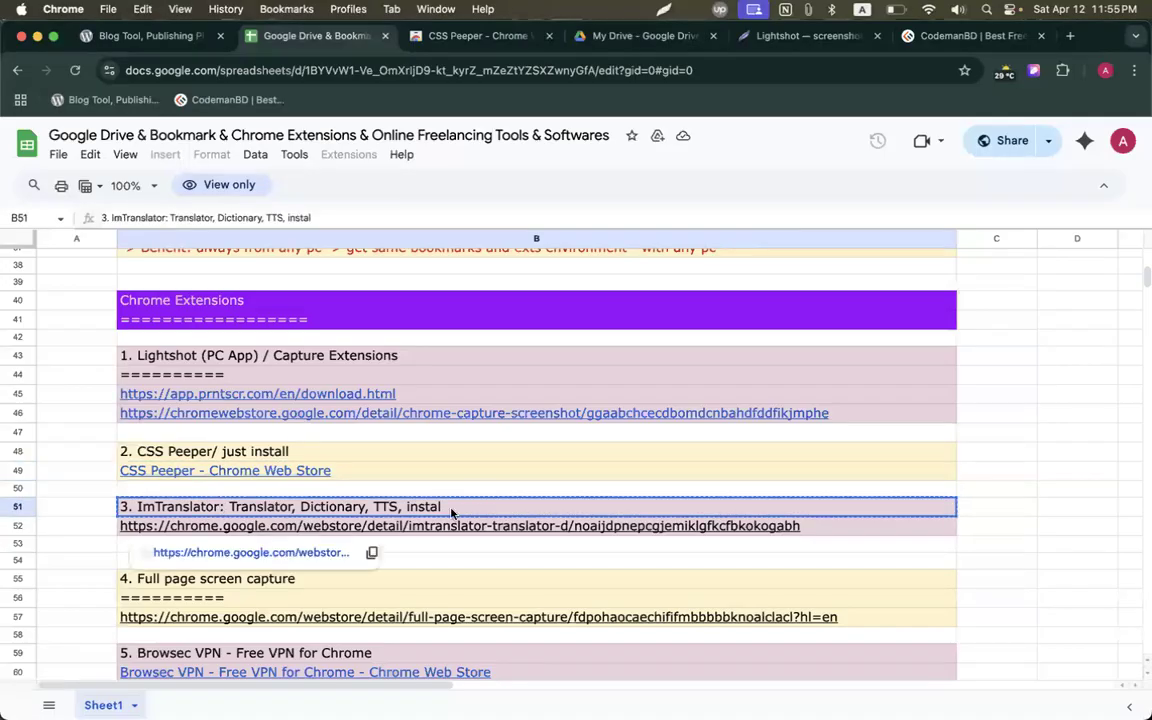
click(413, 527)
click(266, 555)
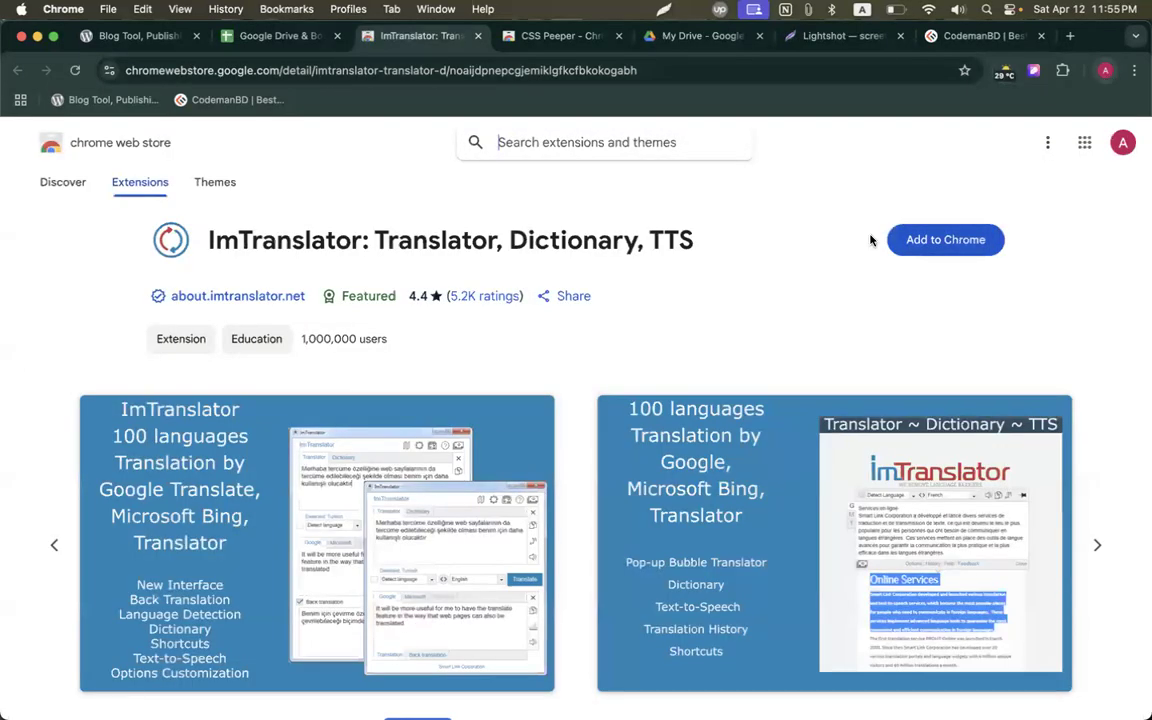
click(110, 312)
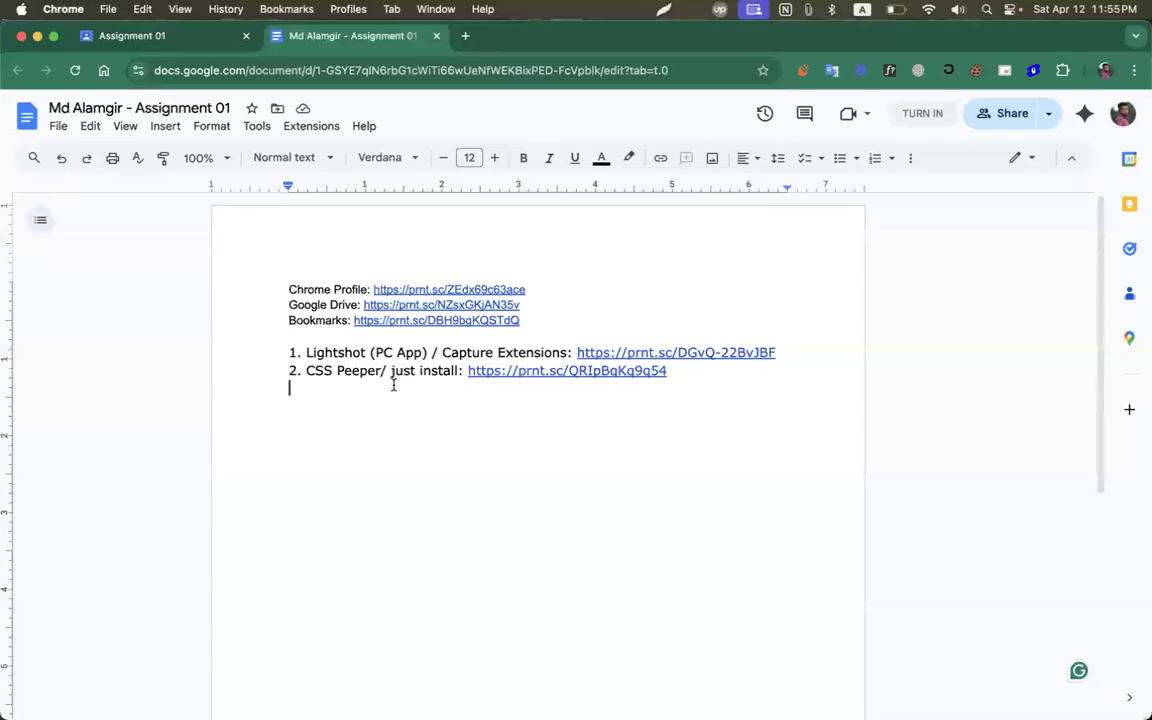
key(super+v)
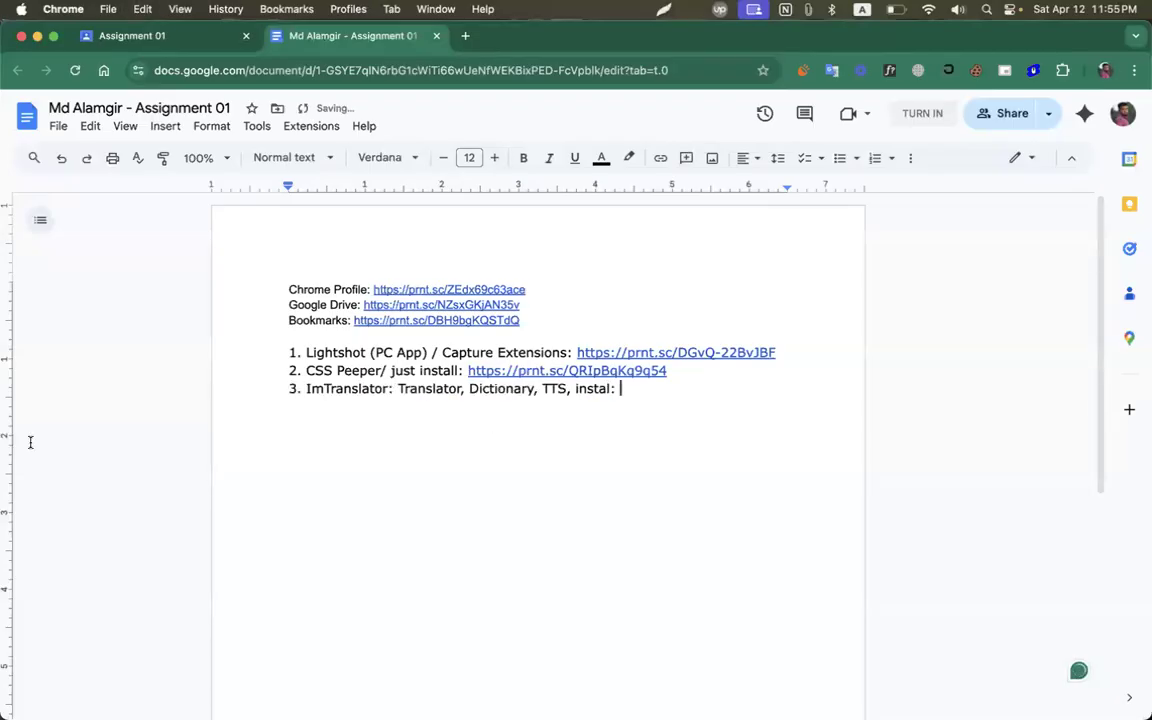
Add ImTranslator to Chrome, pin it to the toolbar, and return to the CodemanBD tab.
mouse_move(8, 400)
click(105, 310)
click(940, 240)
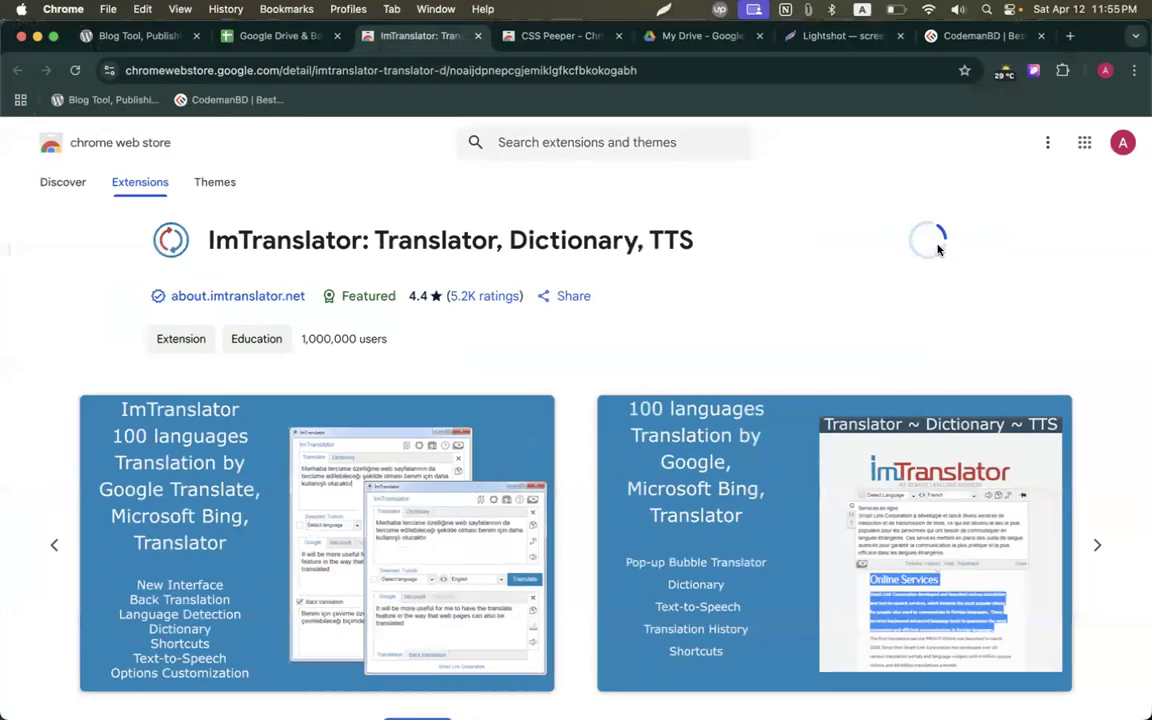
click(690, 412)
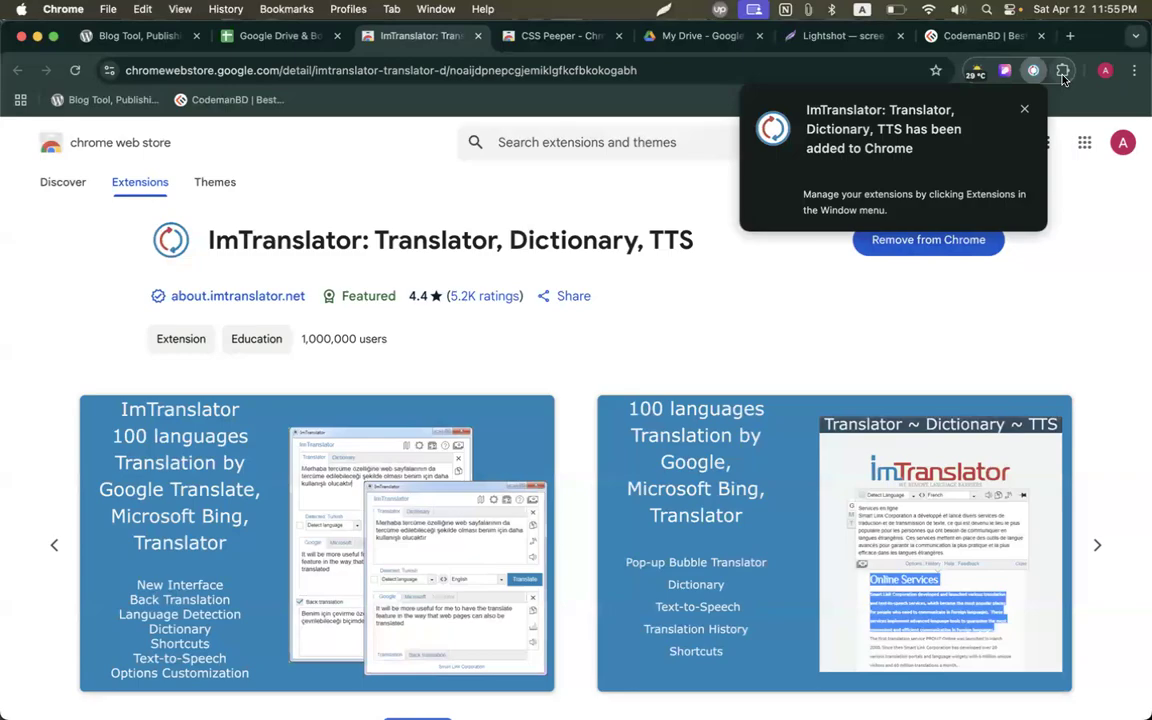
click(1062, 71)
click(1007, 232)
click(695, 323)
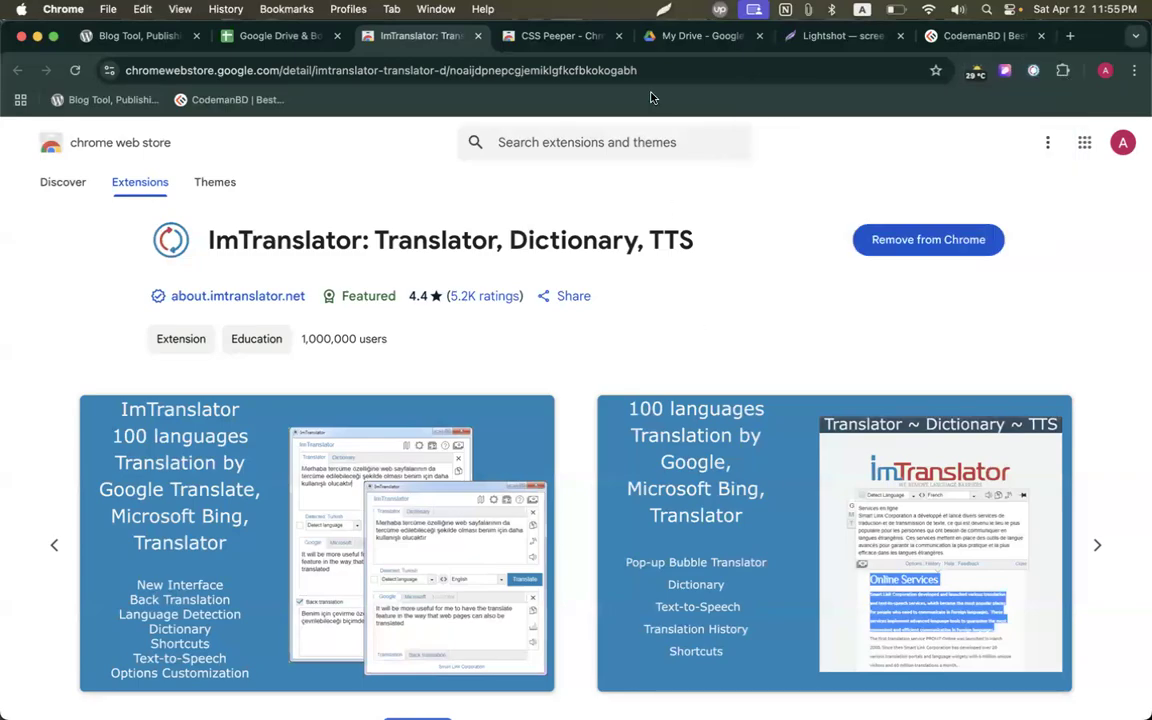
click(955, 36)
scroll(530, 378, down, 5)
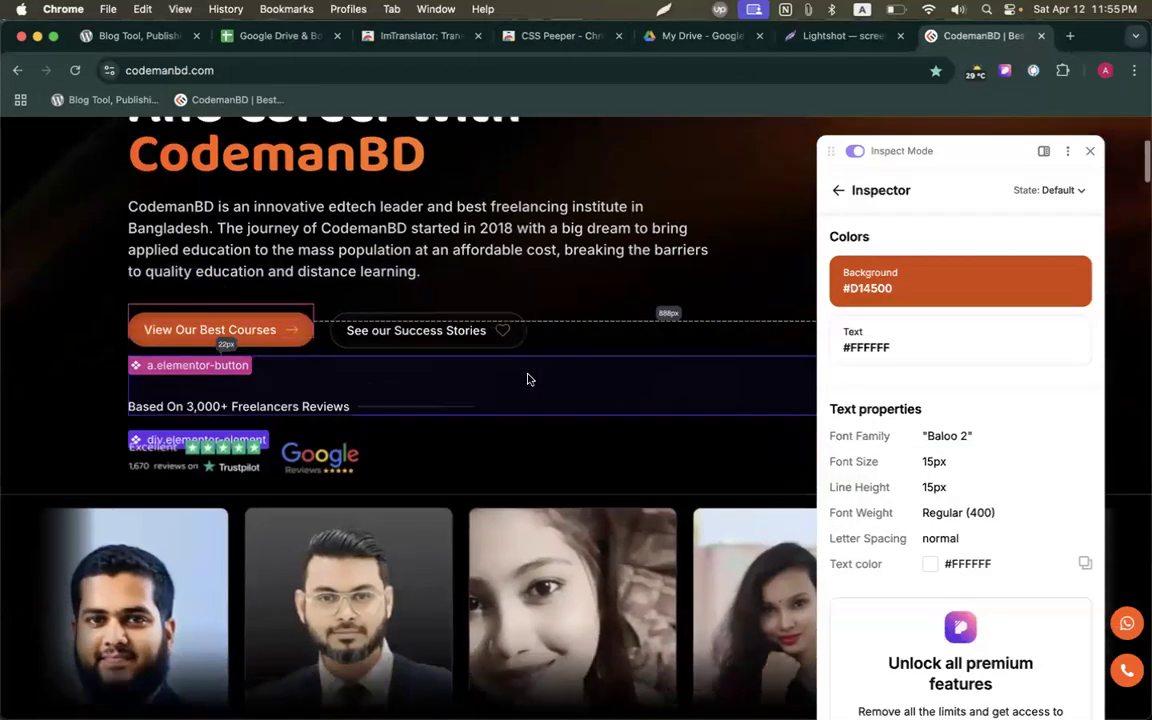
Translate the CodemanBD intro paragraph into Bengali with ImTranslator.
scroll(530, 378, up, 2)
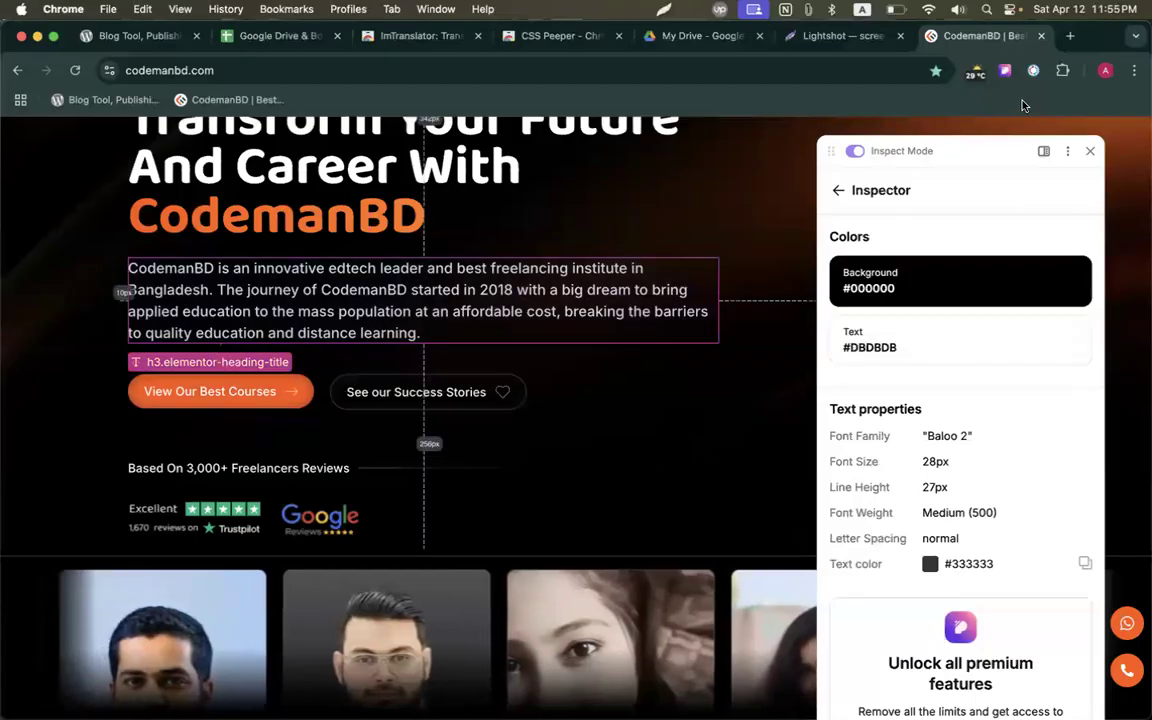
click(1090, 153)
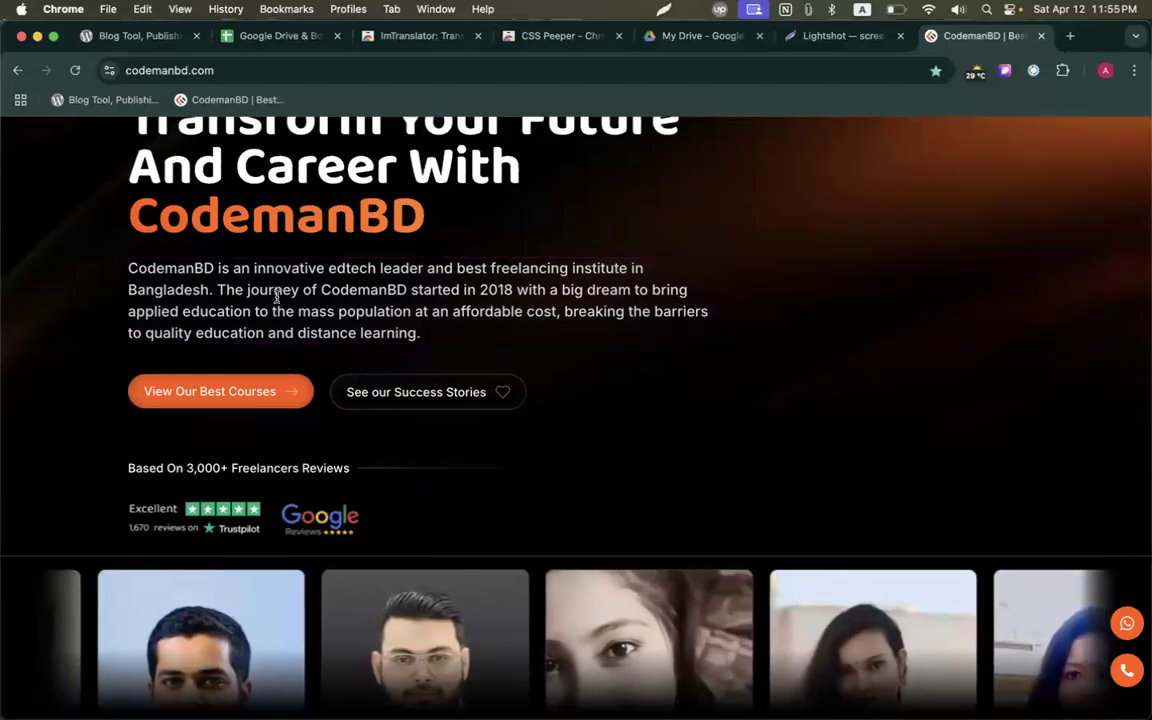
triple_click(277, 296)
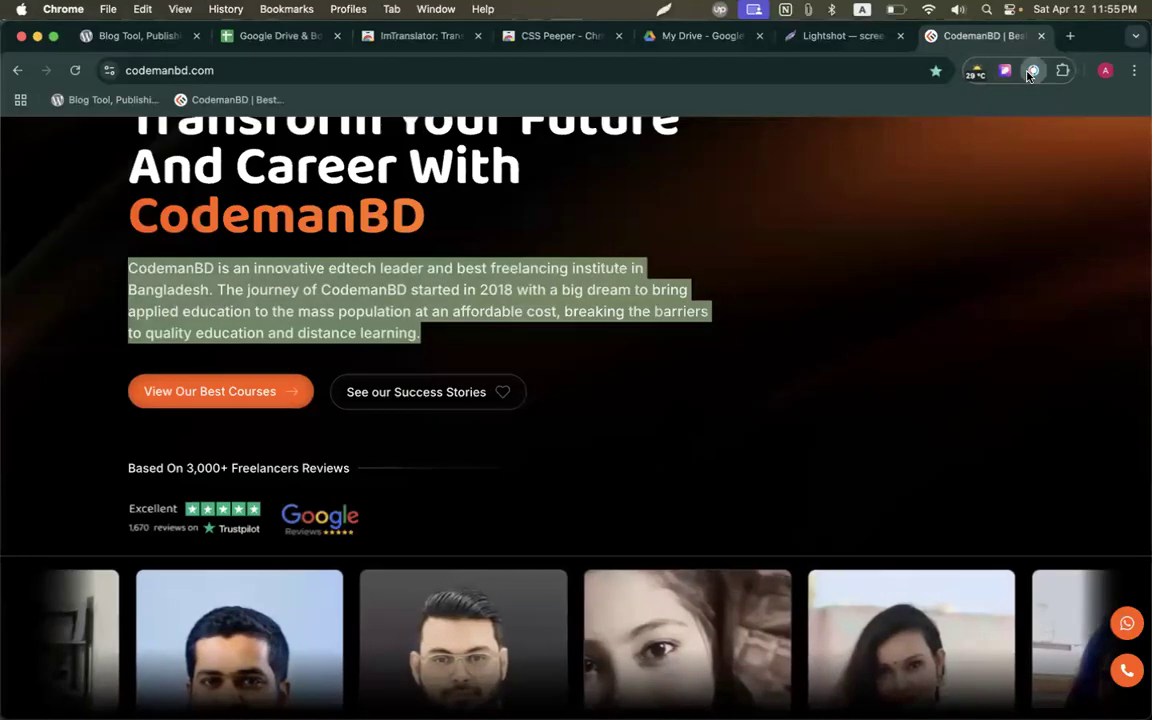
click(1032, 71)
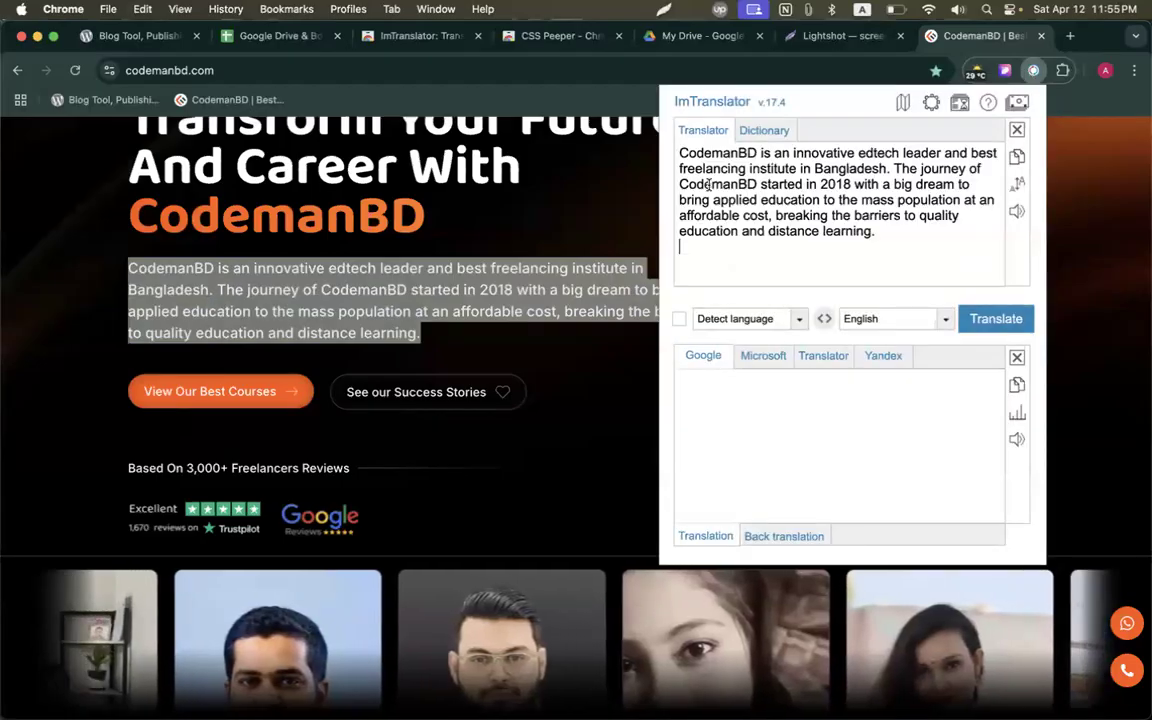
click(1003, 318)
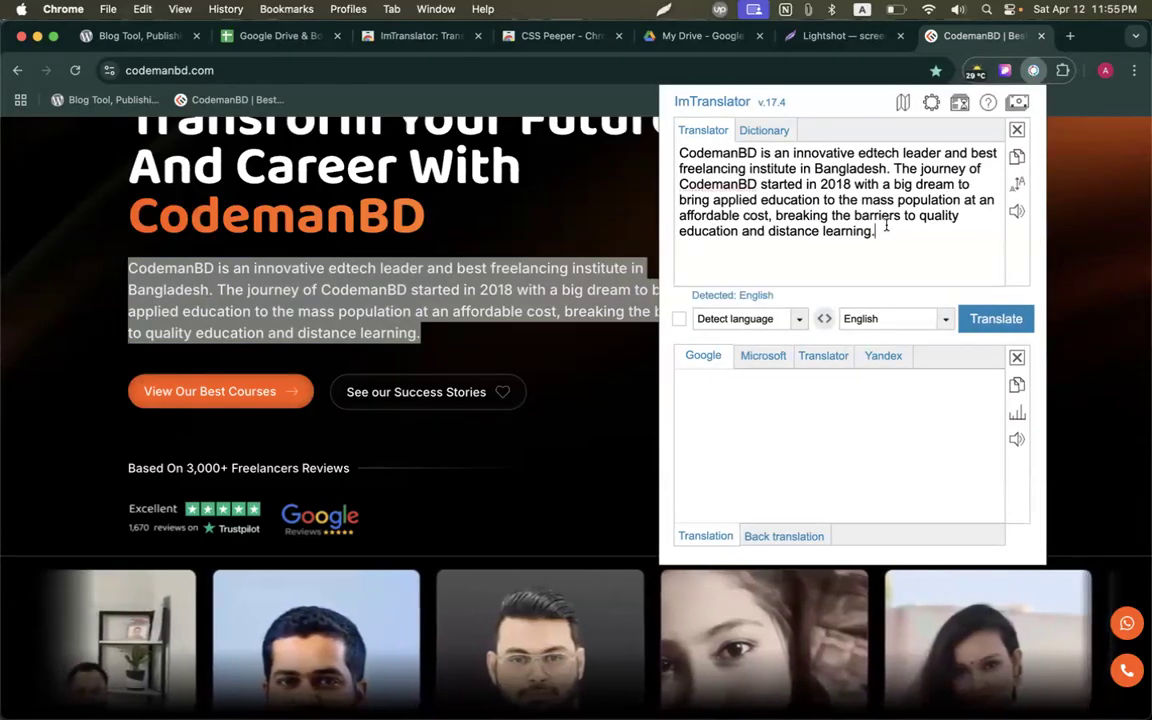
click(945, 318)
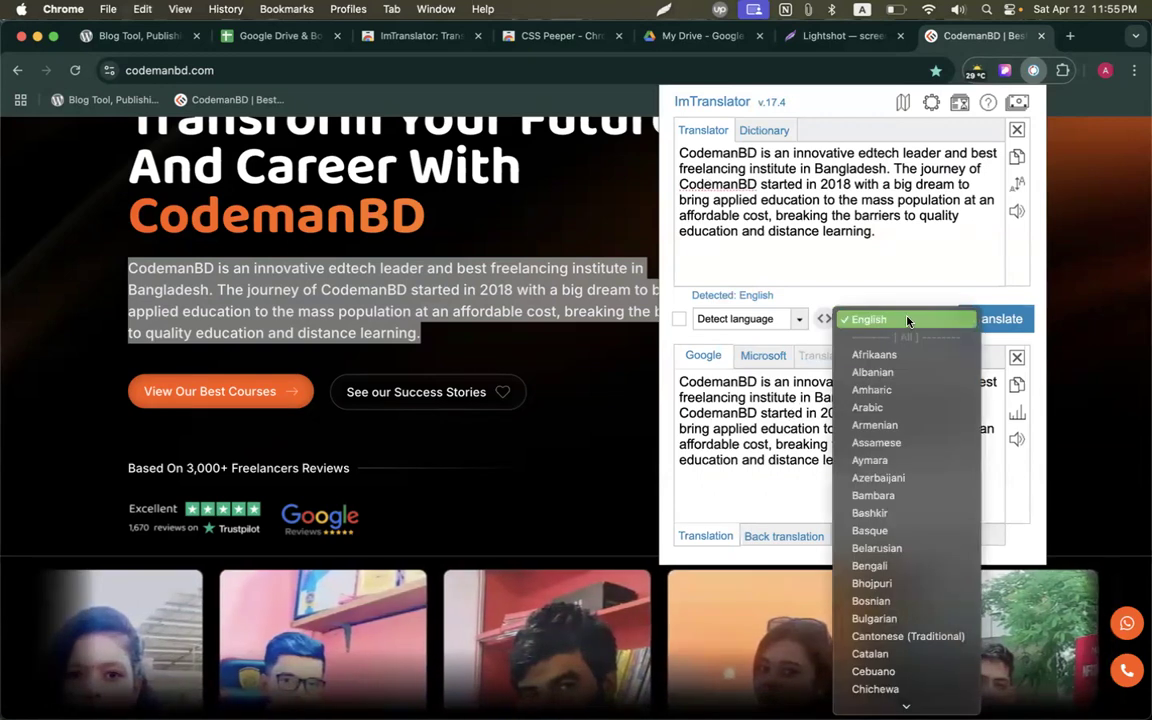
click(870, 566)
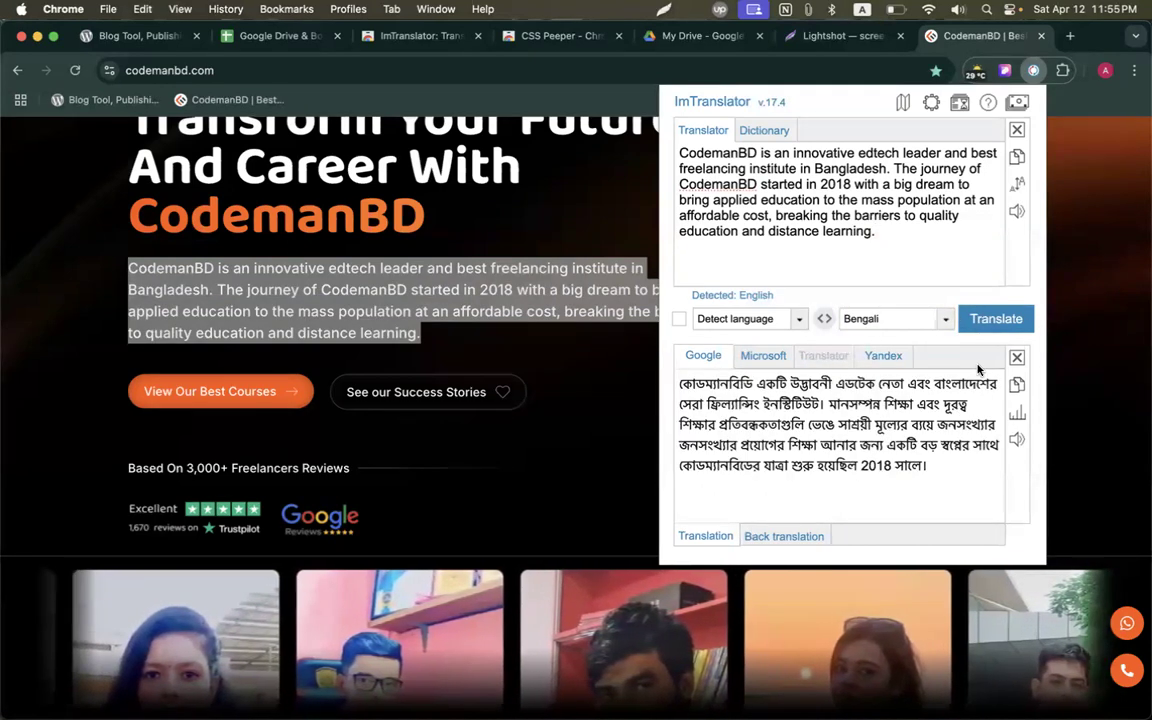
drag(680, 384, 969, 482)
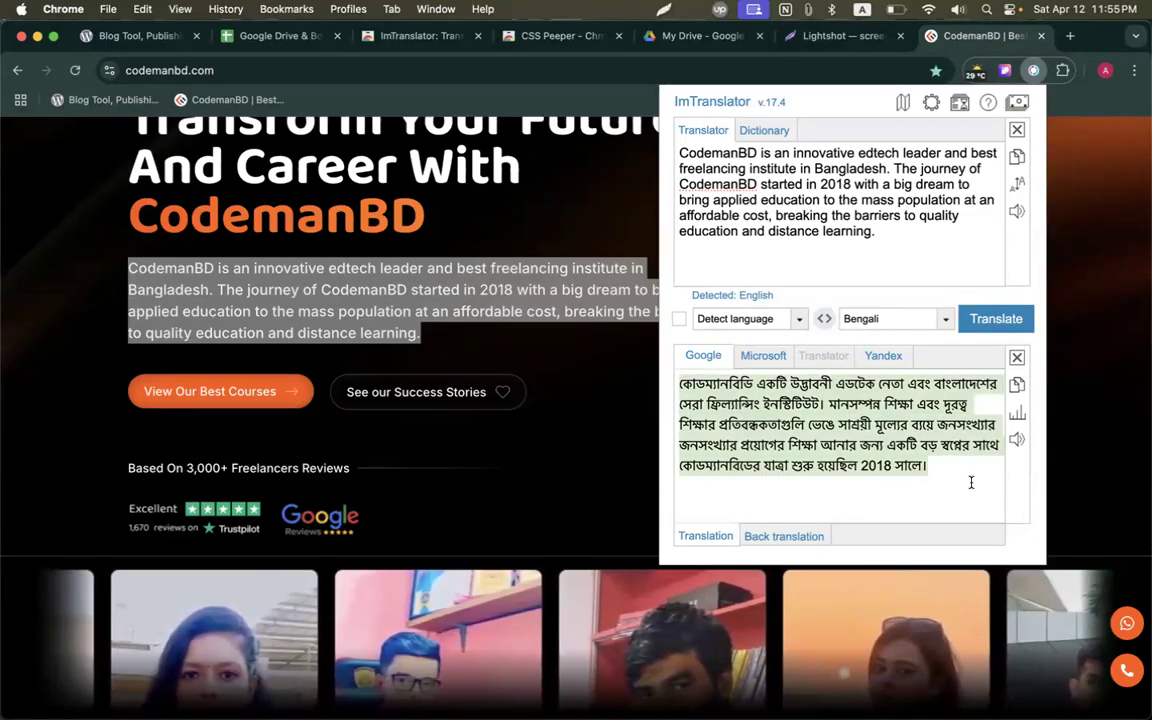
click(958, 473)
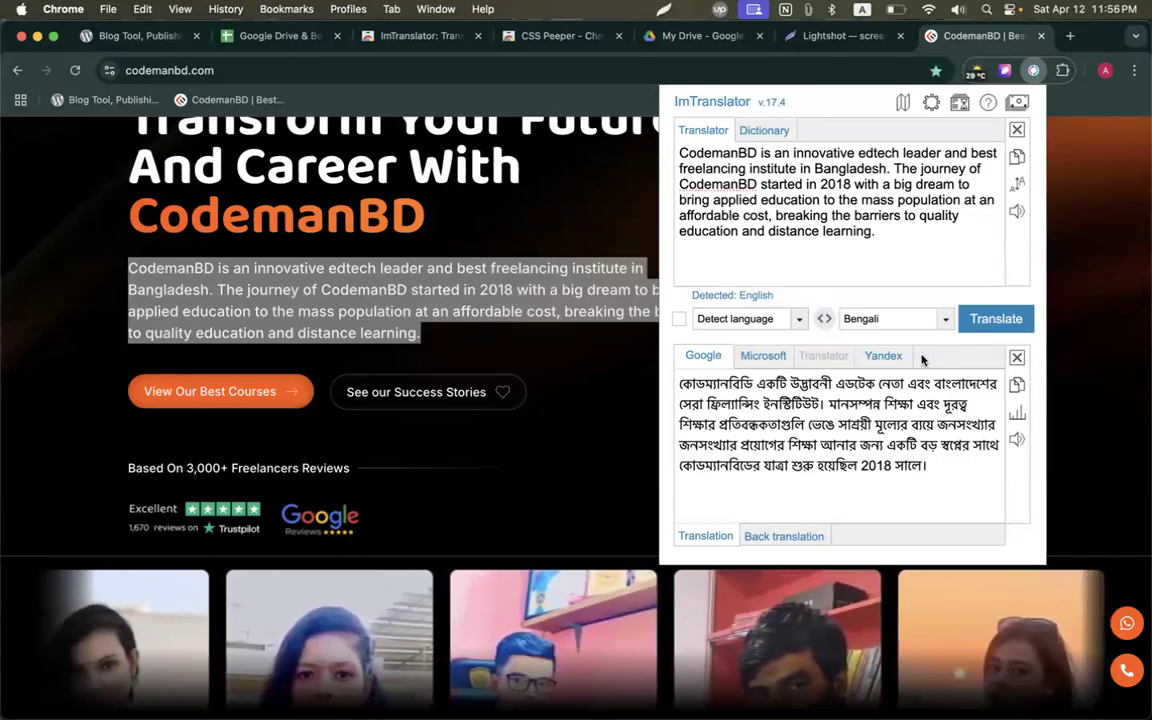
Show the Microsoft, then Yandex translations, and frame the translator panel with Lightshot.
click(757, 362)
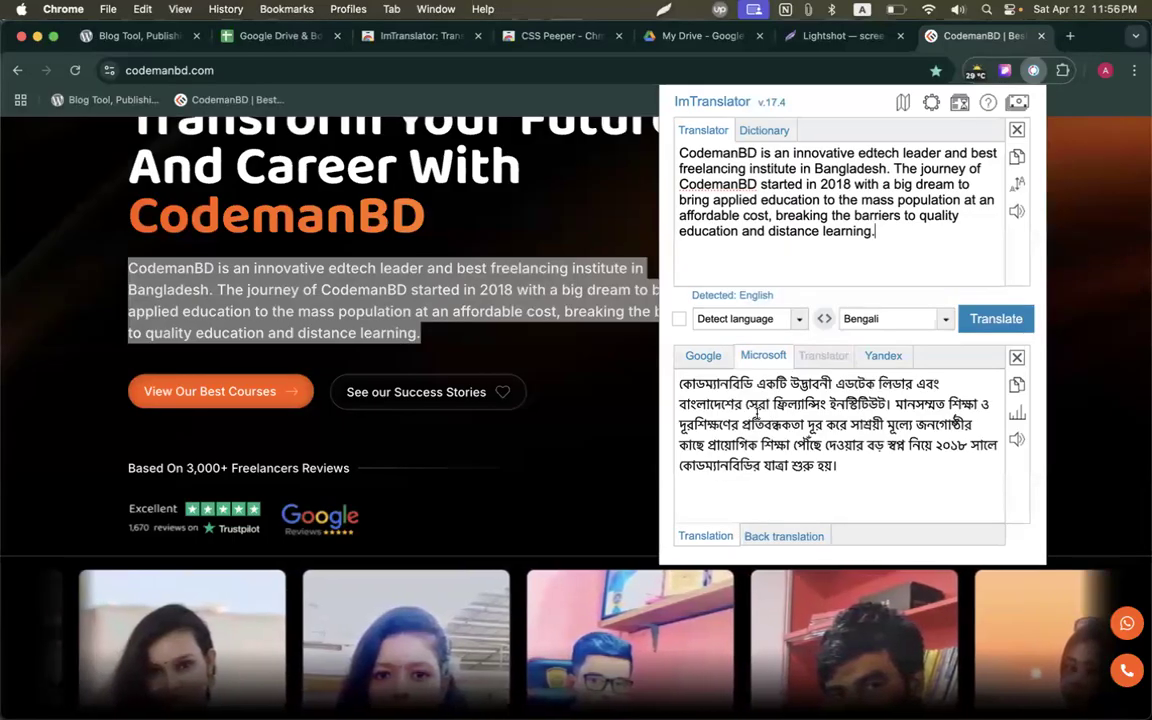
click(880, 355)
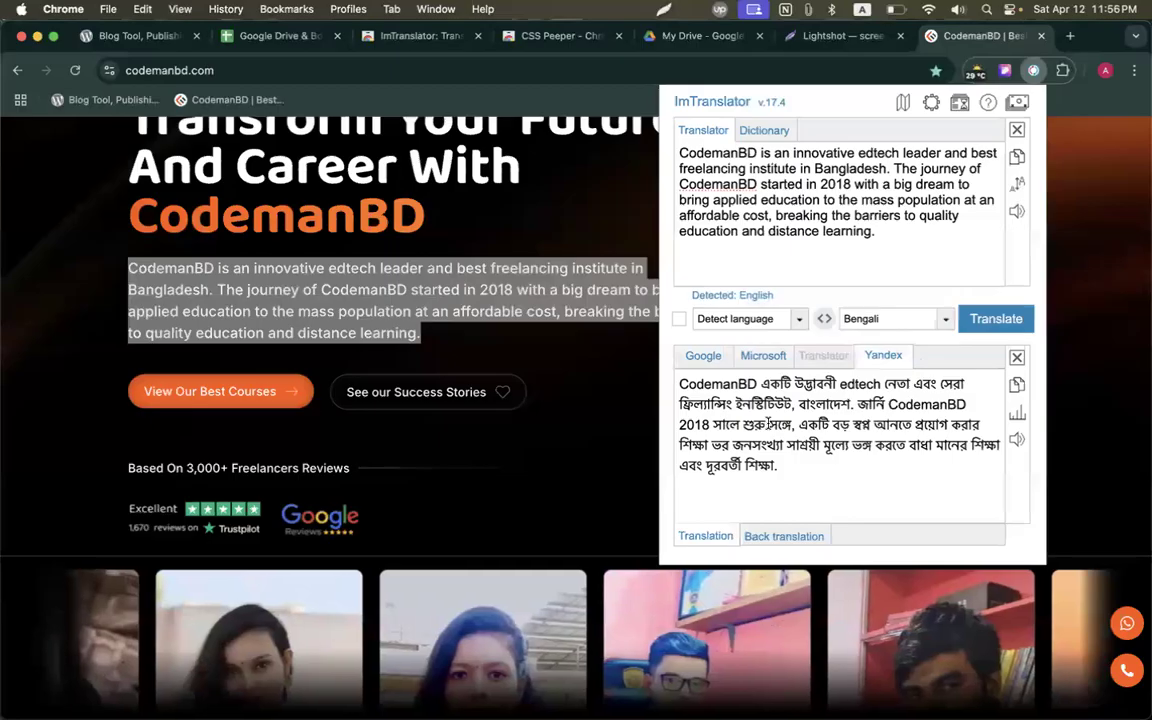
drag(790, 465, 679, 382)
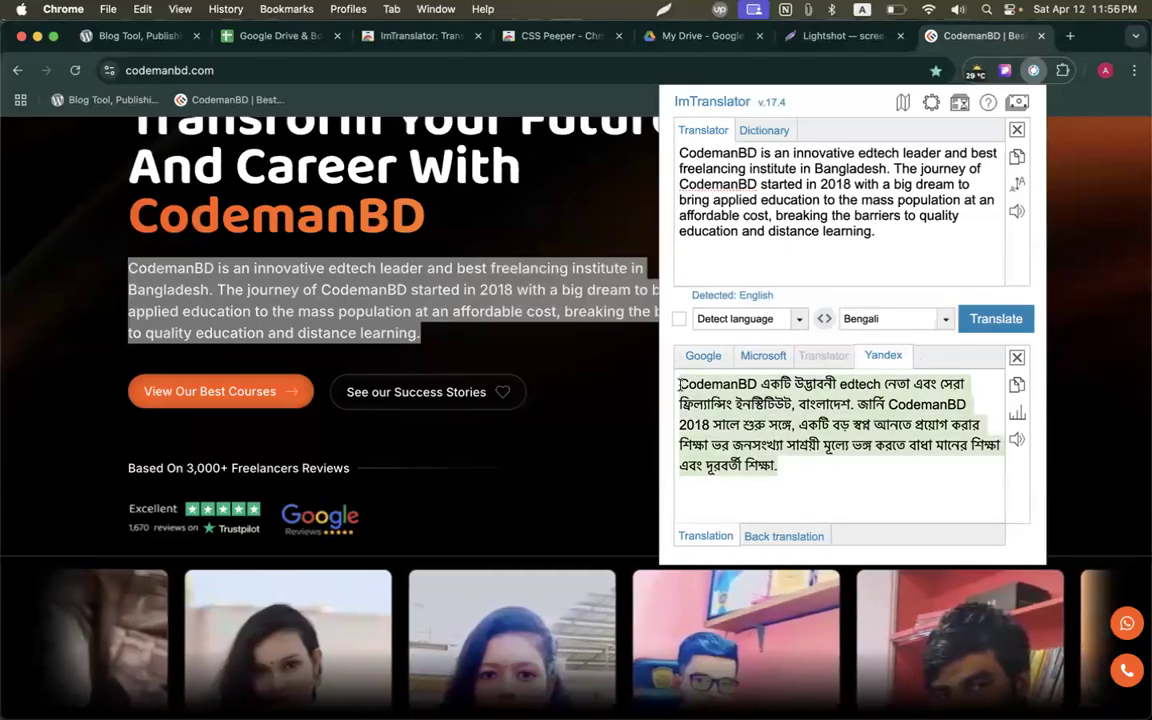
click(728, 412)
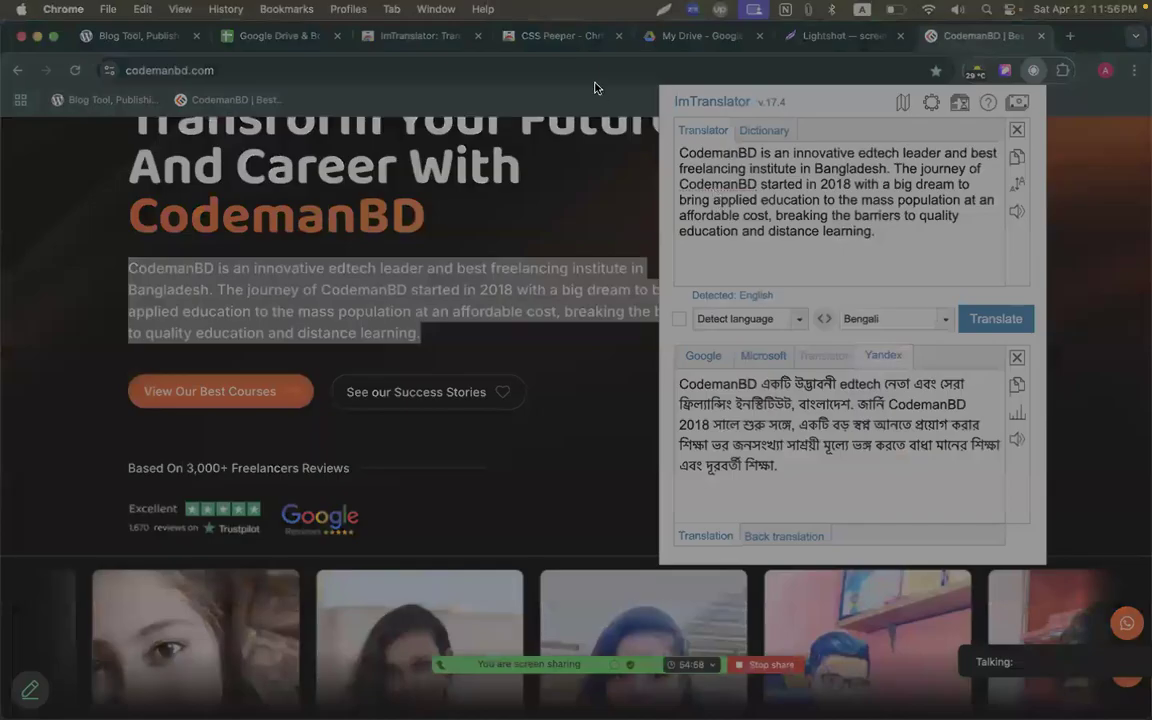
drag(595, 84, 1090, 575)
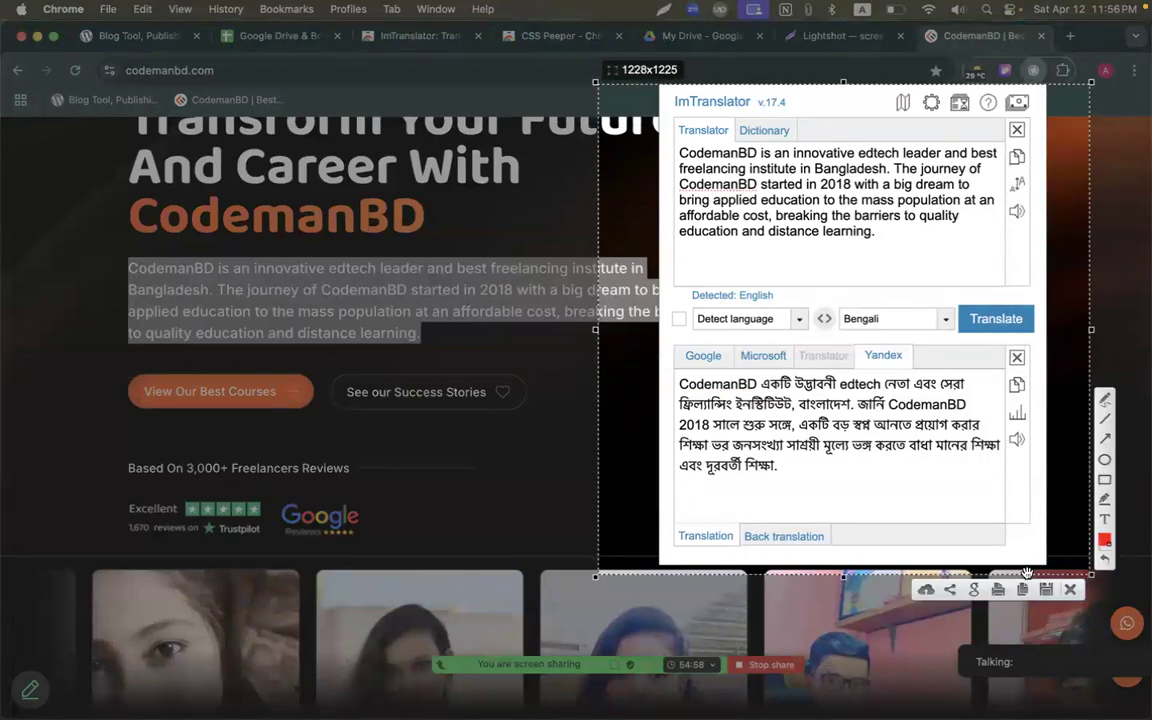
click(925, 590)
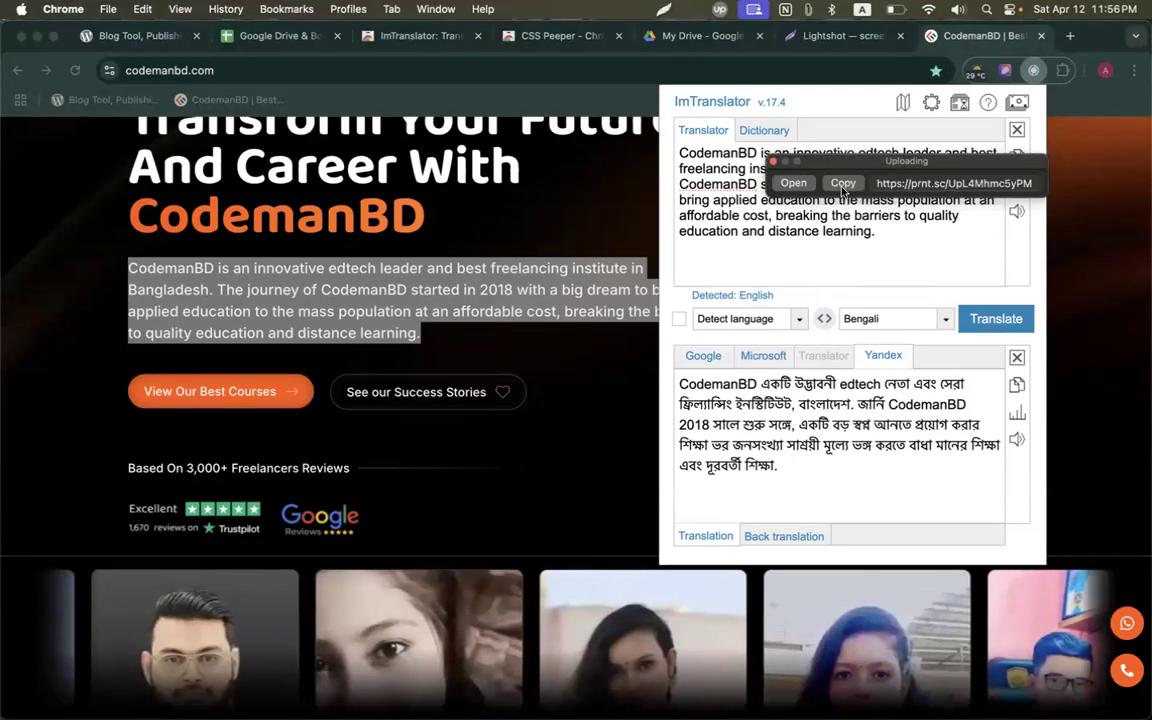
key(ctrl+Up)
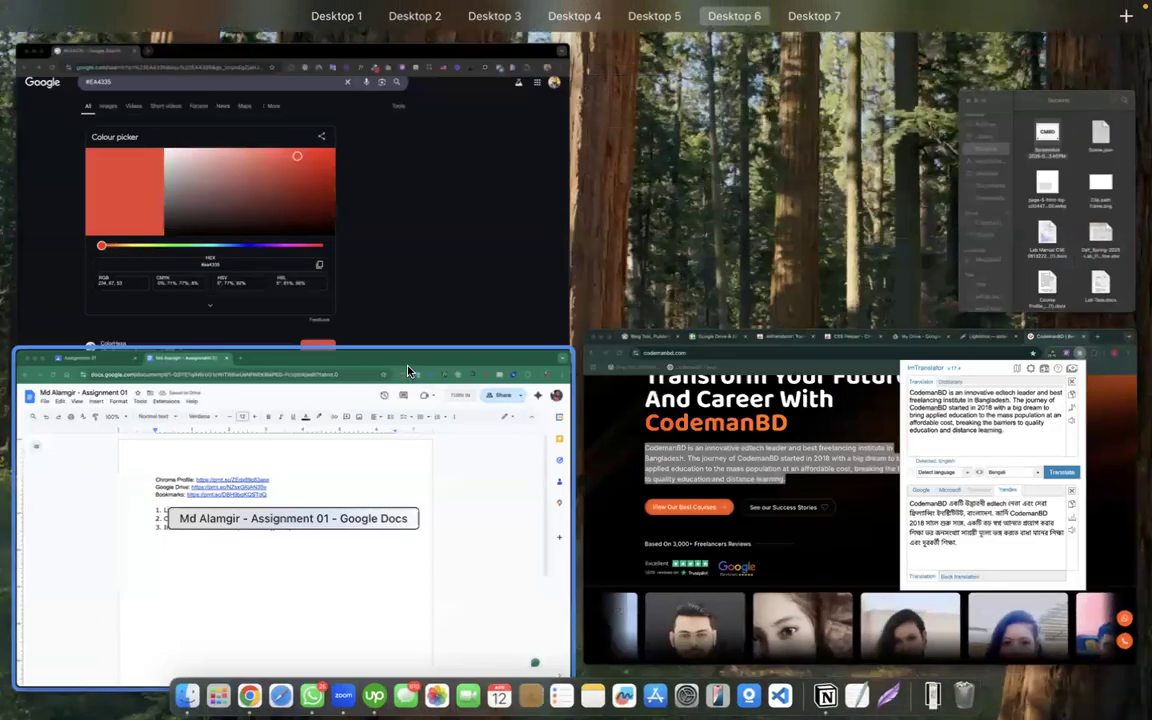
click(384, 409)
key(Return)
Go back to the CodemanBD browser window and the extensions spreadsheet.
key(ctrl+Up)
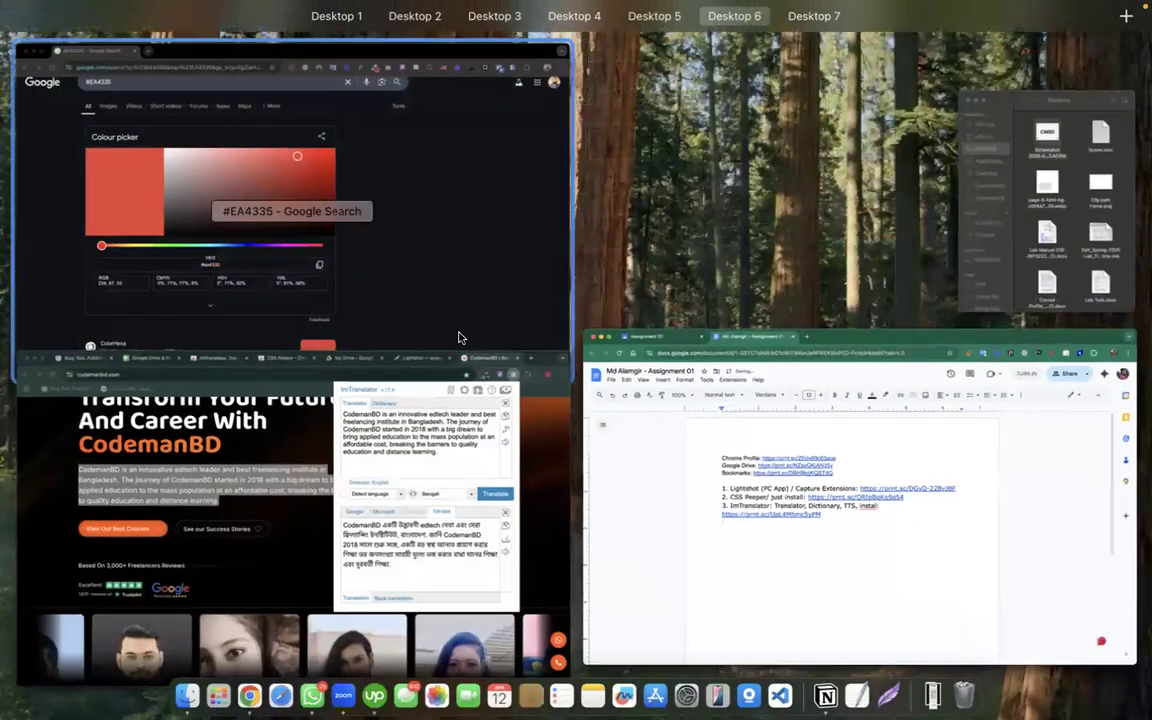
click(452, 455)
click(240, 36)
scroll(285, 415, down, 5)
scroll(284, 414, down, 2)
Add GoFullPage to Chrome from the B57 link and pin it.
scroll(276, 387, up, 3)
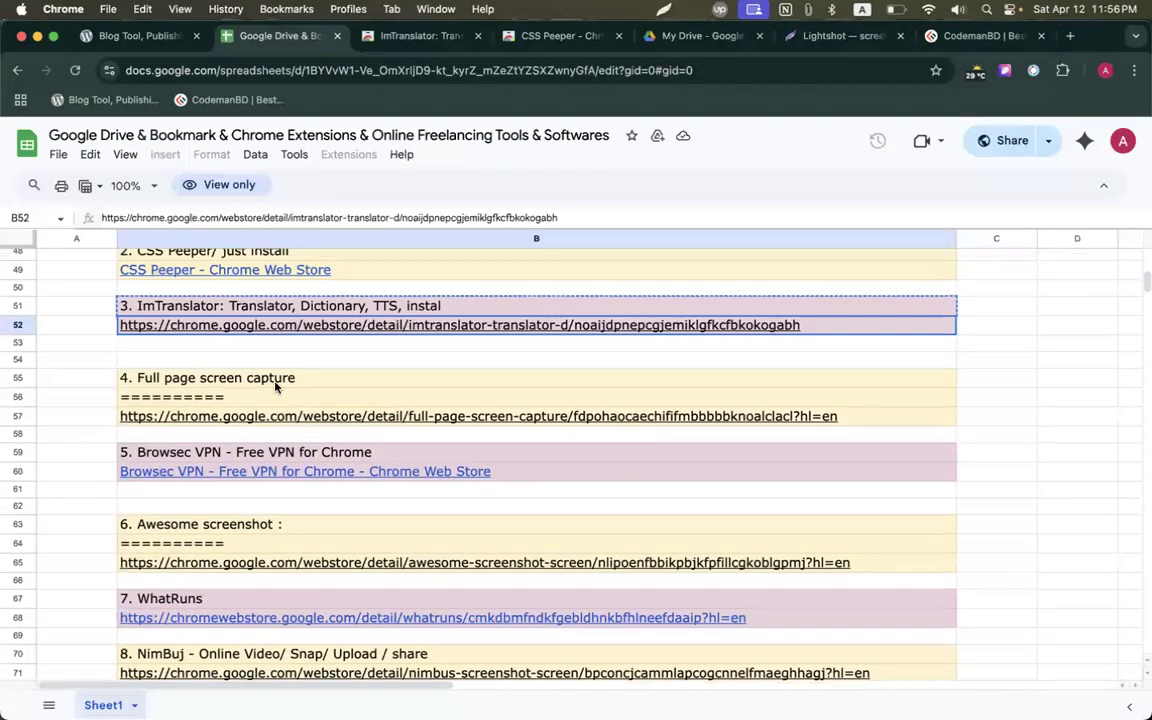
click(268, 418)
click(257, 442)
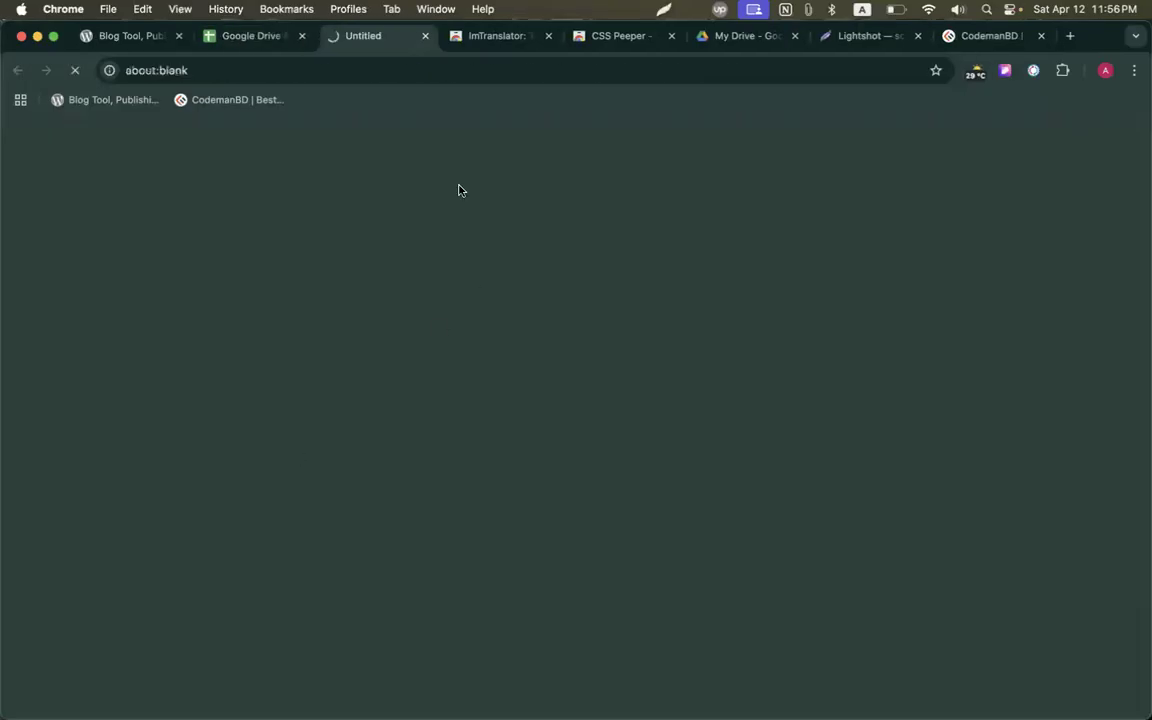
click(962, 240)
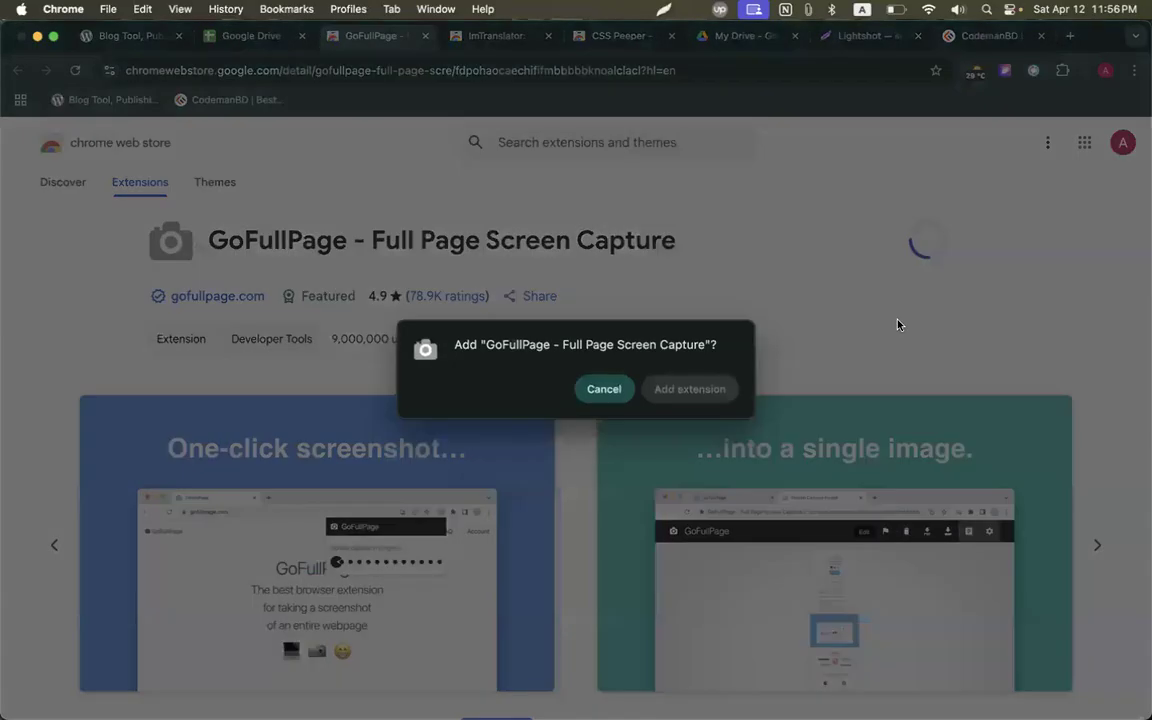
click(713, 389)
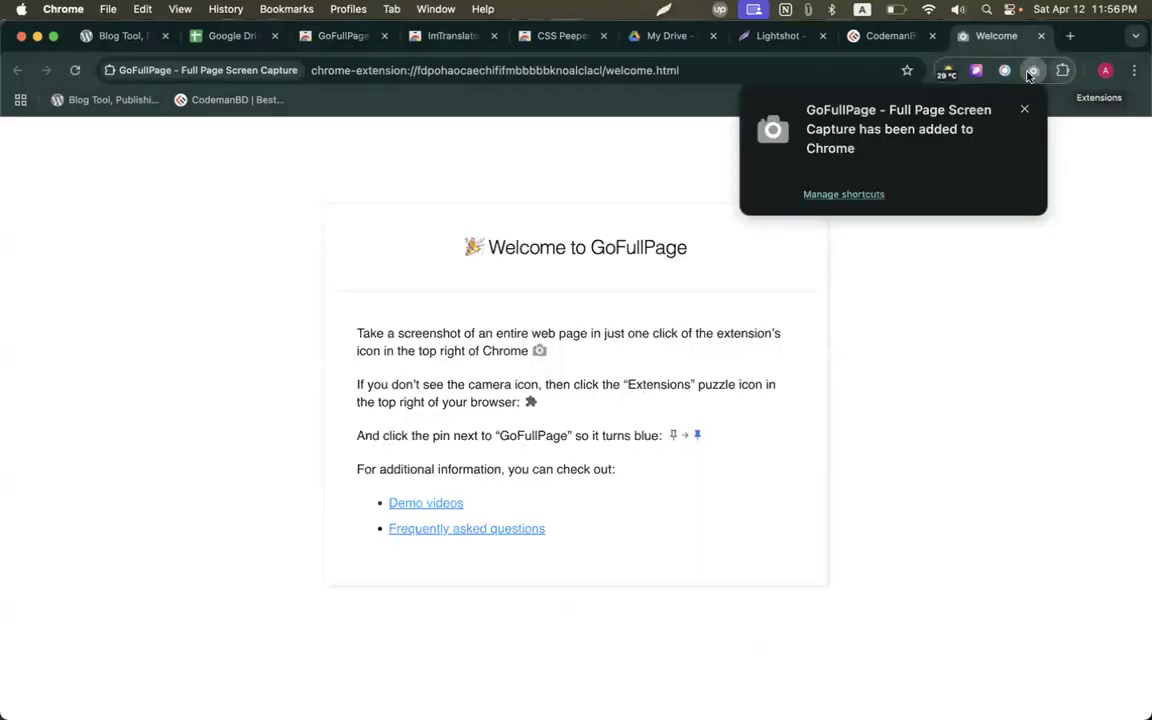
right_click(1033, 70)
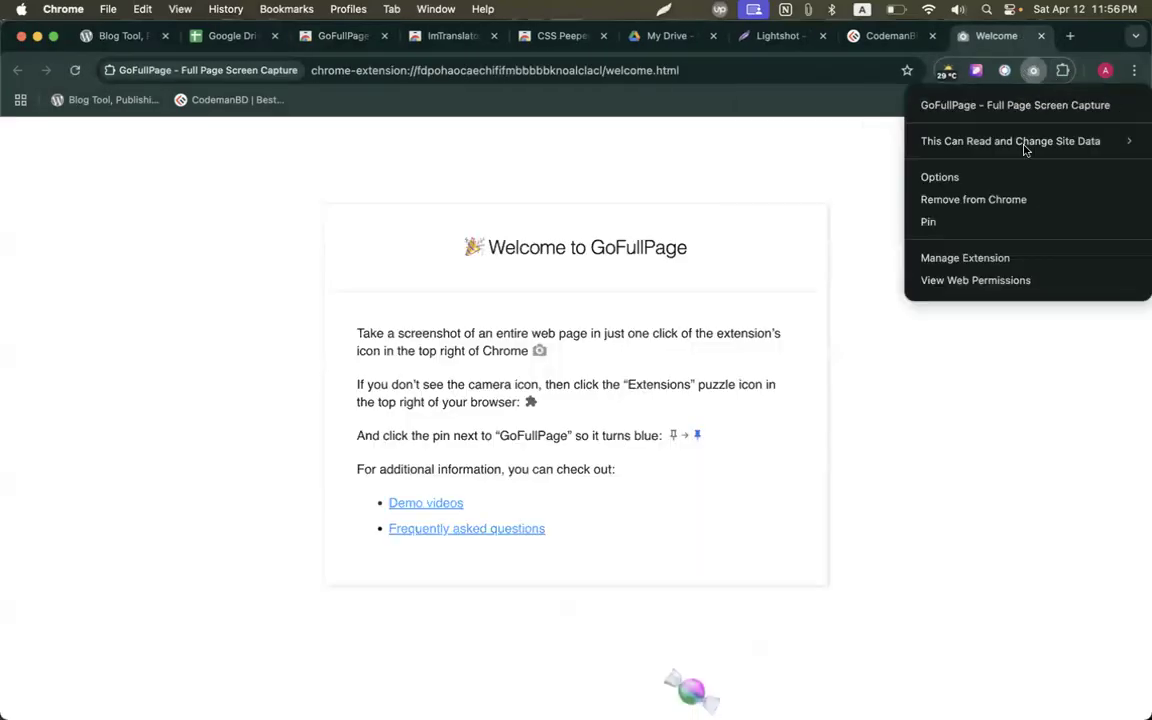
click(1003, 222)
On the CodemanBD homepage, clear the highlighted text, cancel a screenshot, and scroll the page.
click(880, 36)
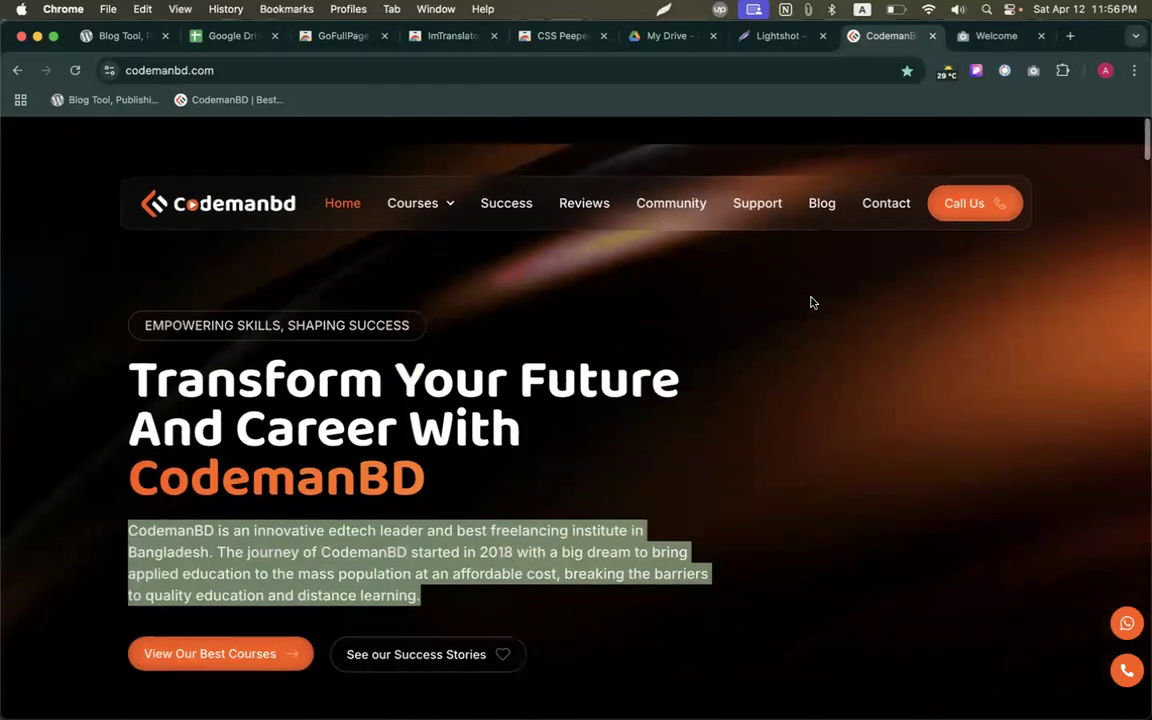
click(812, 302)
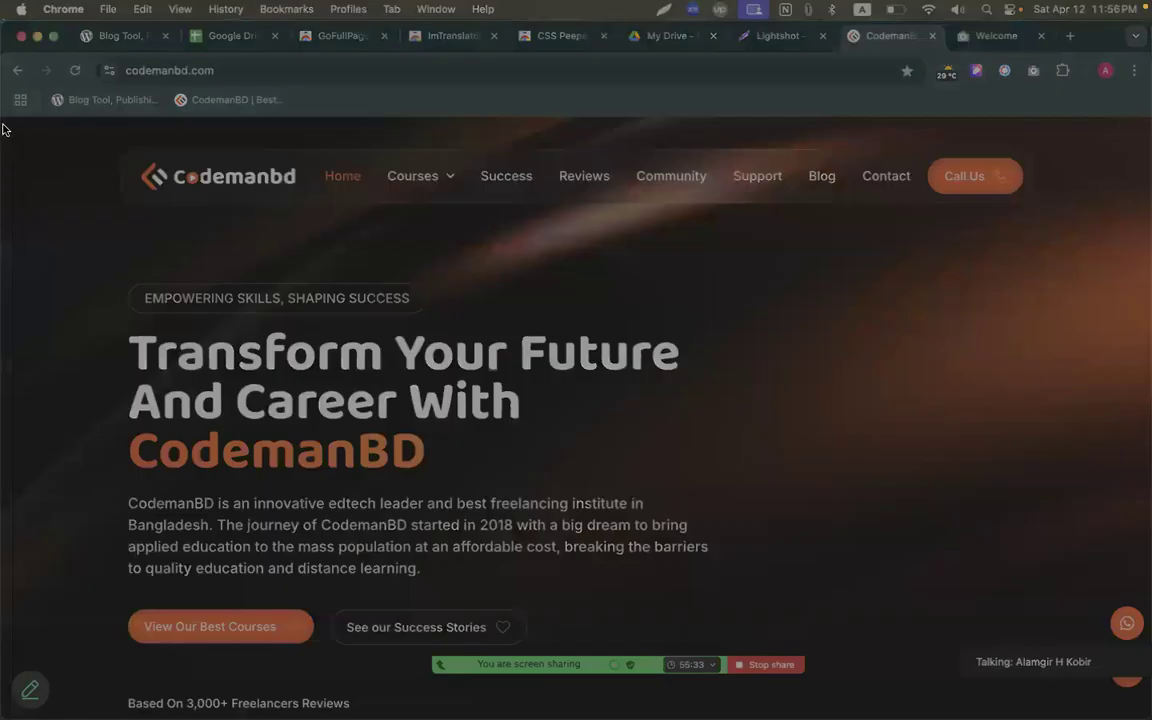
drag(2, 126, 1148, 706)
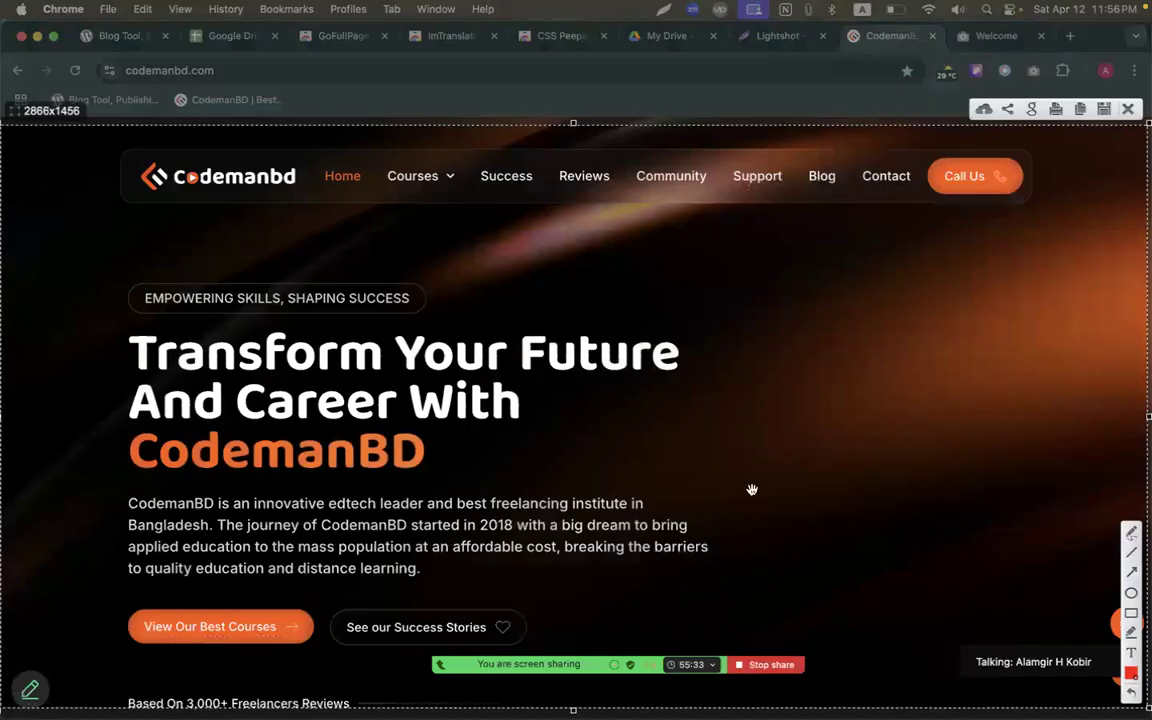
key(Escape)
scroll(684, 509, down, 15)
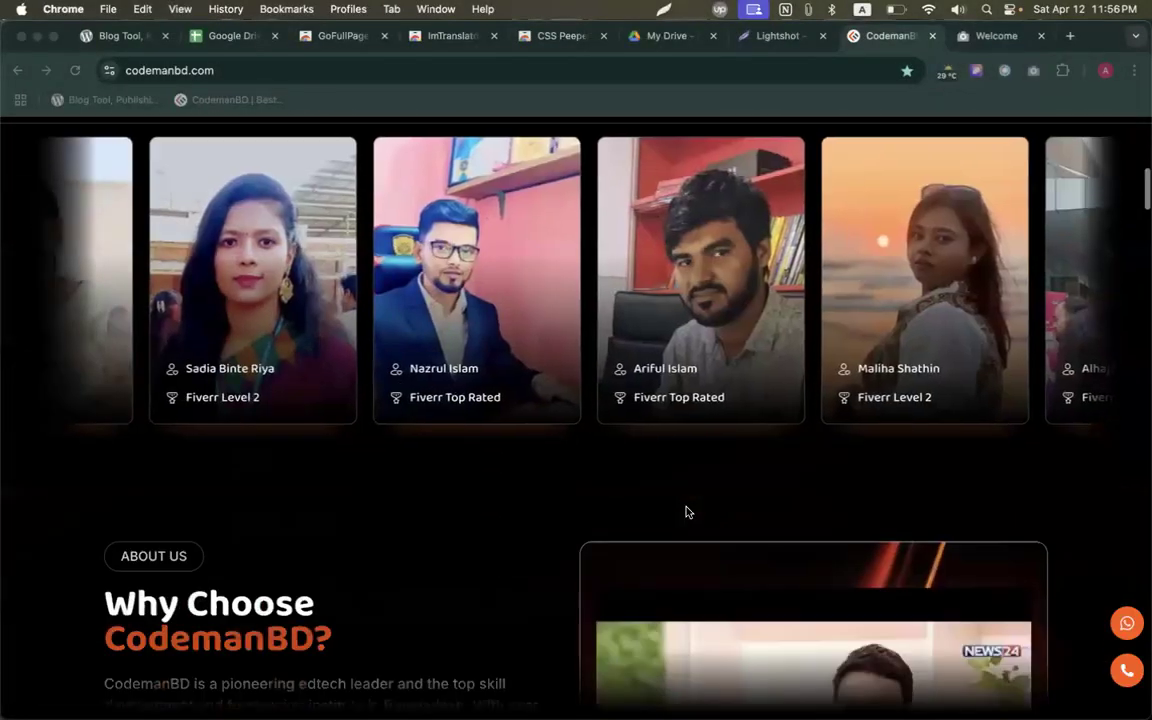
scroll(686, 512, down, 20)
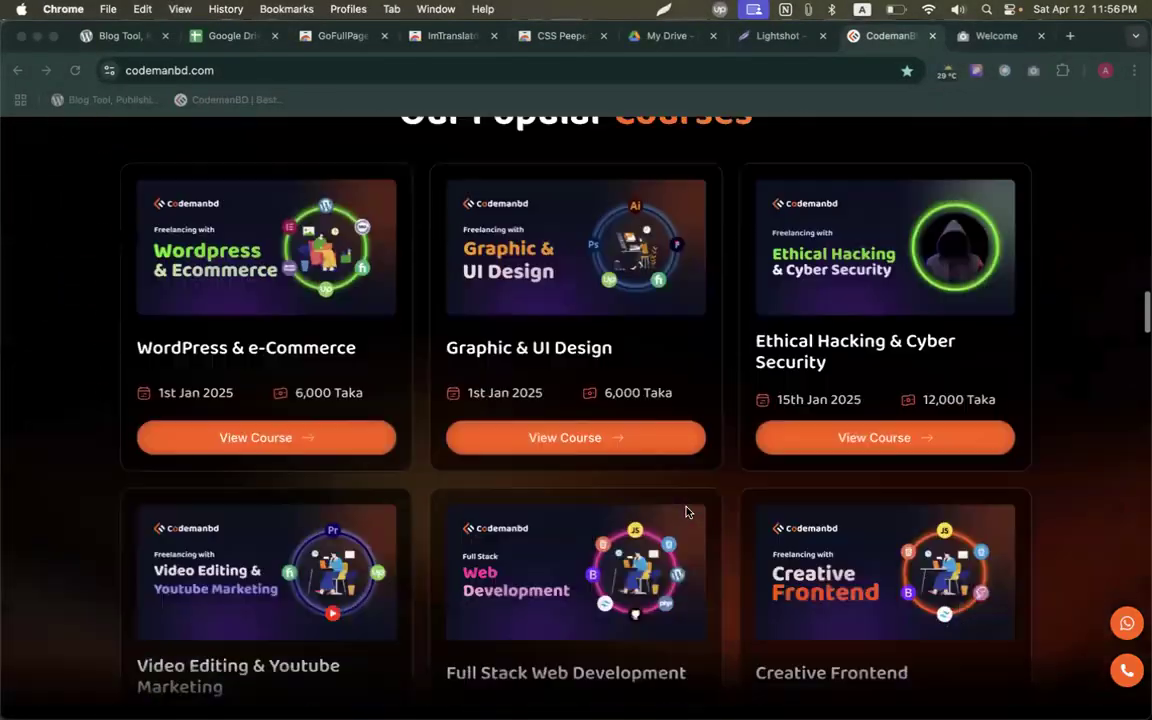
scroll(686, 512, up, 20)
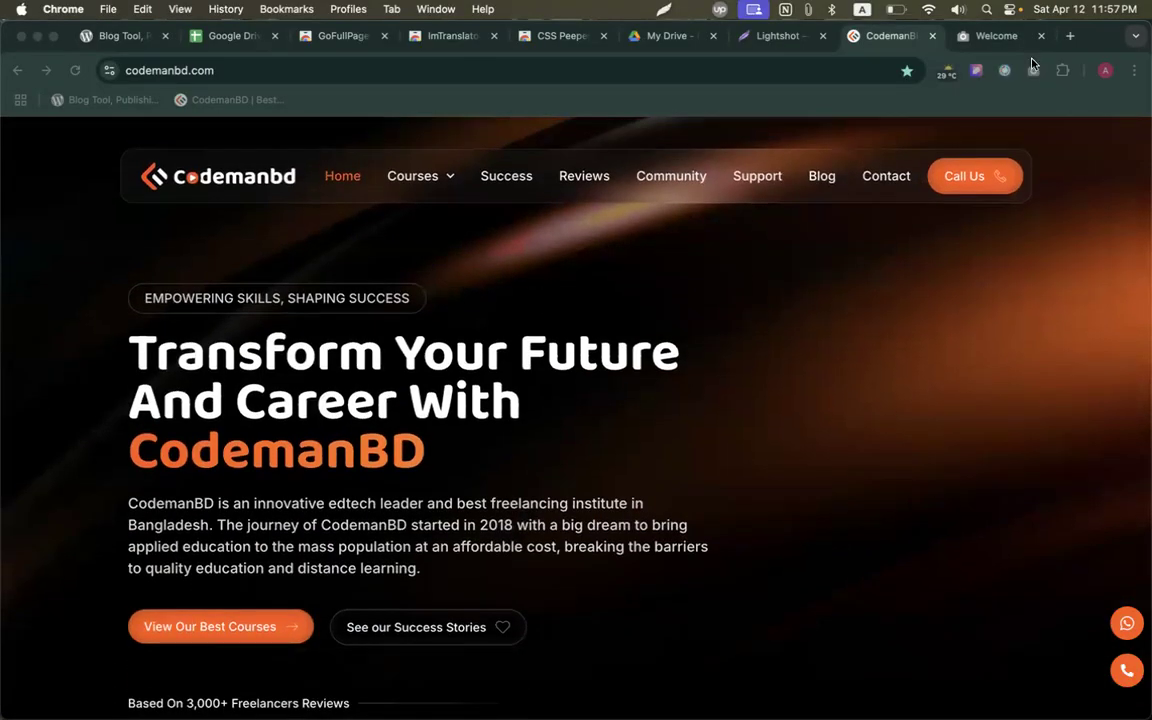
click(1033, 72)
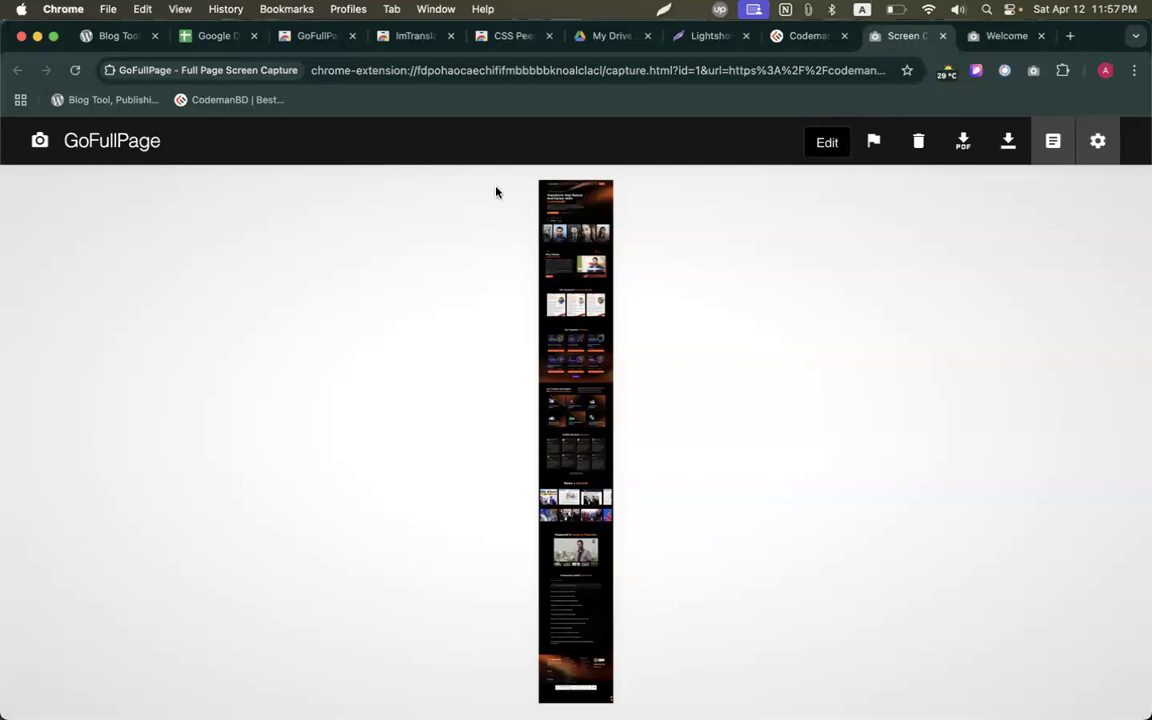
key(shift+super+9)
drag(14, 135, 1151, 719)
click(985, 119)
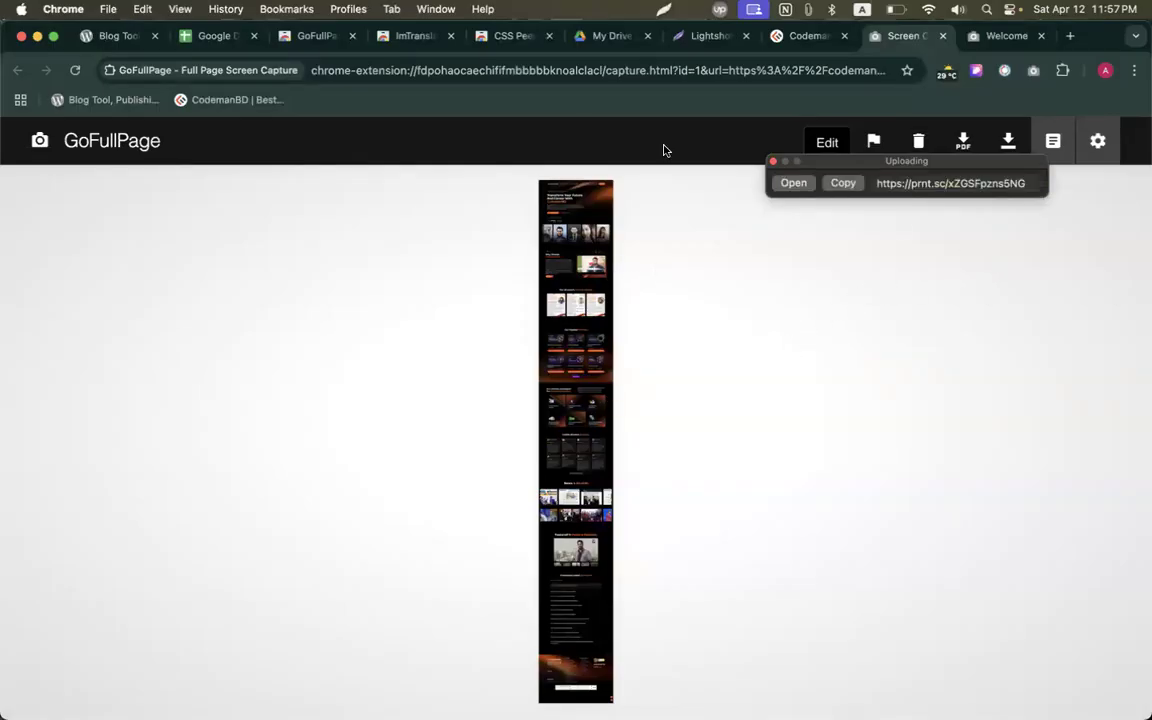
Return to the extensions spreadsheet and select the Browsec VPN link in B60.
click(204, 38)
scroll(300, 390, down, 2)
click(296, 390)
Add Browsec VPN - Free VPN for Chrome from the B60 link, pin it, and close its installed page.
click(294, 380)
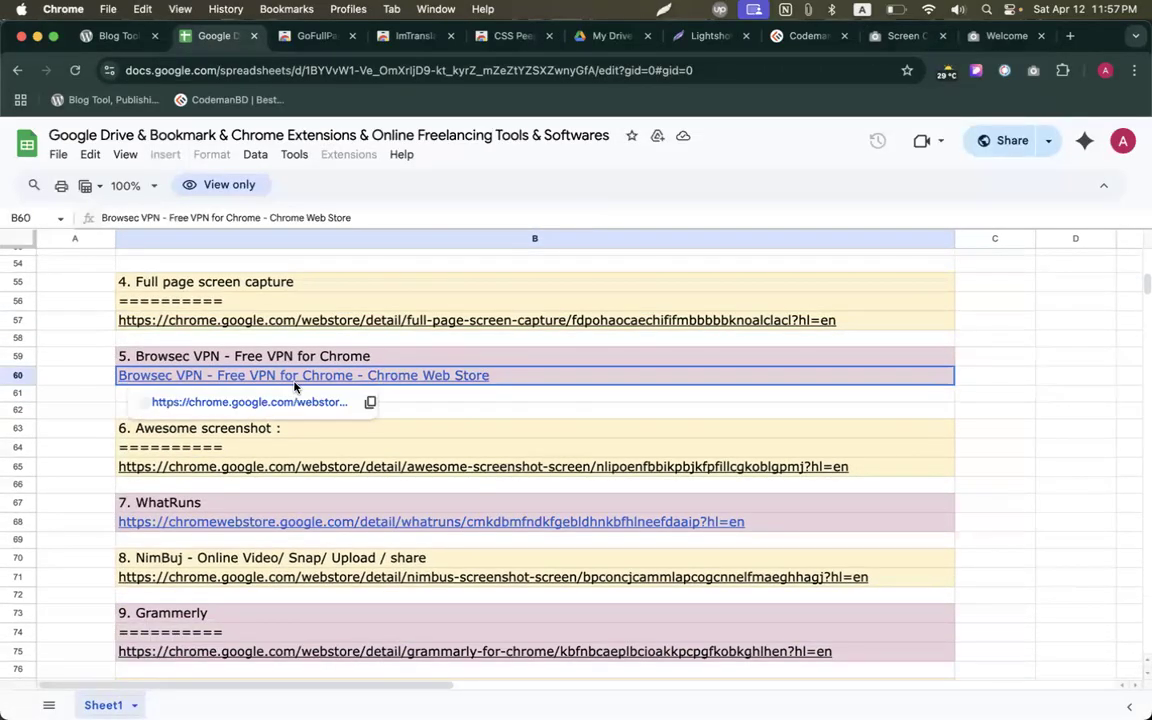
click(295, 403)
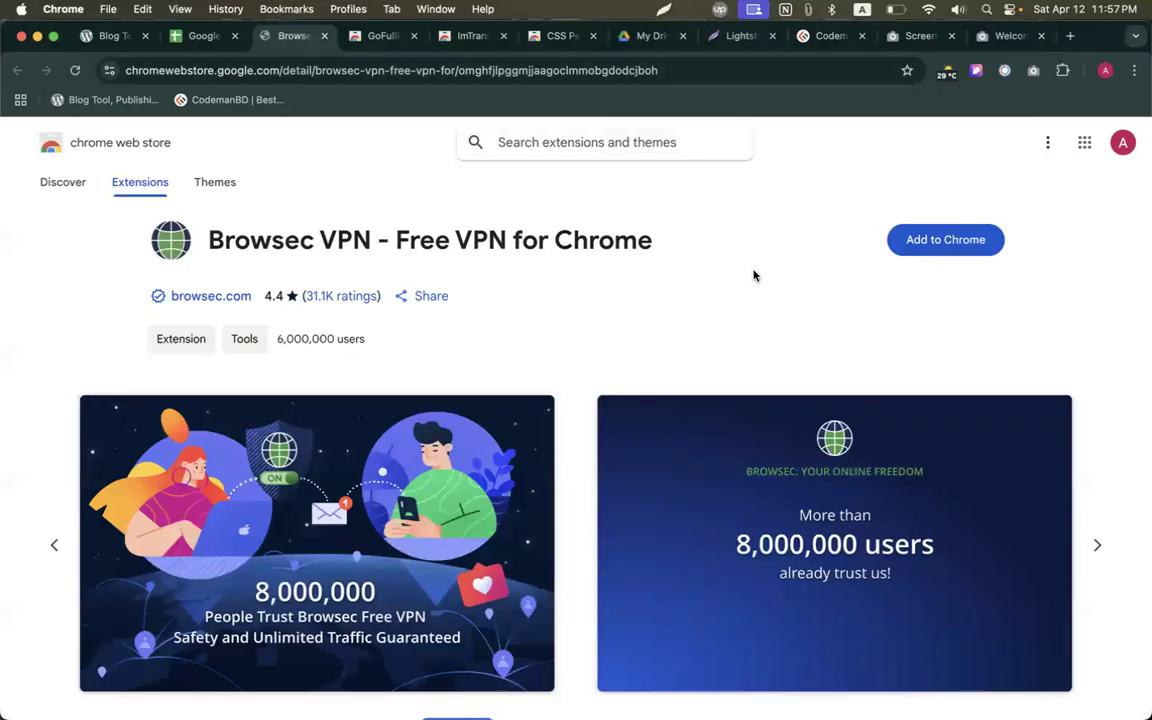
click(975, 239)
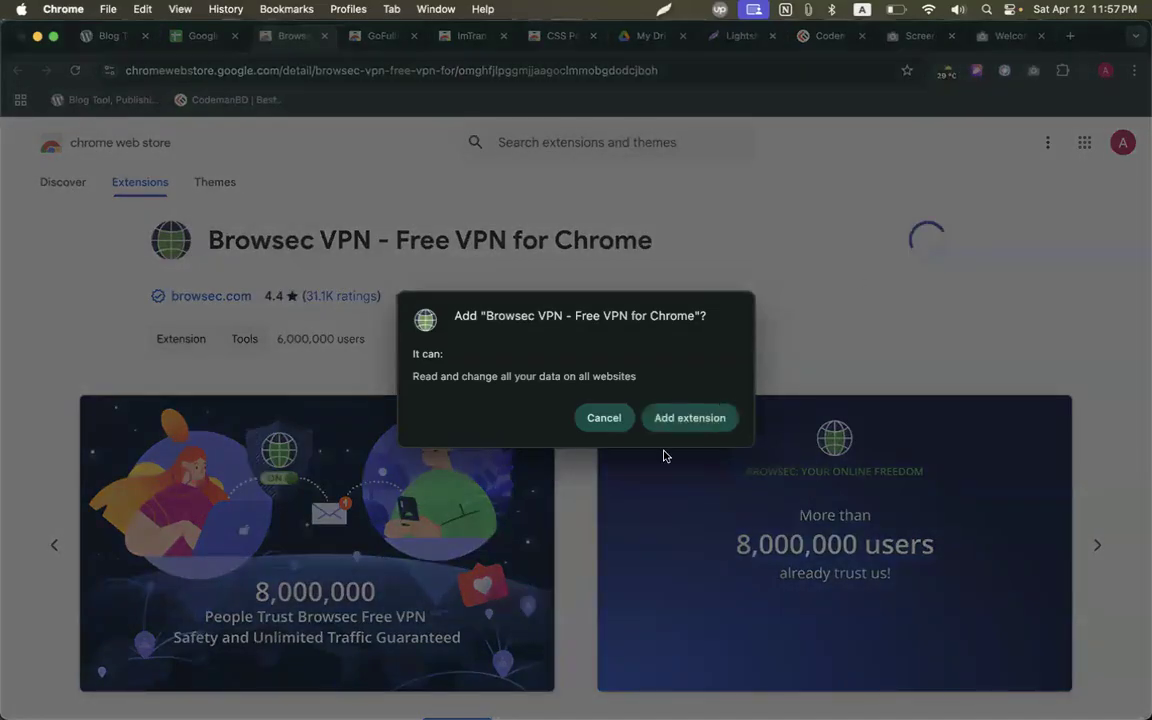
click(666, 420)
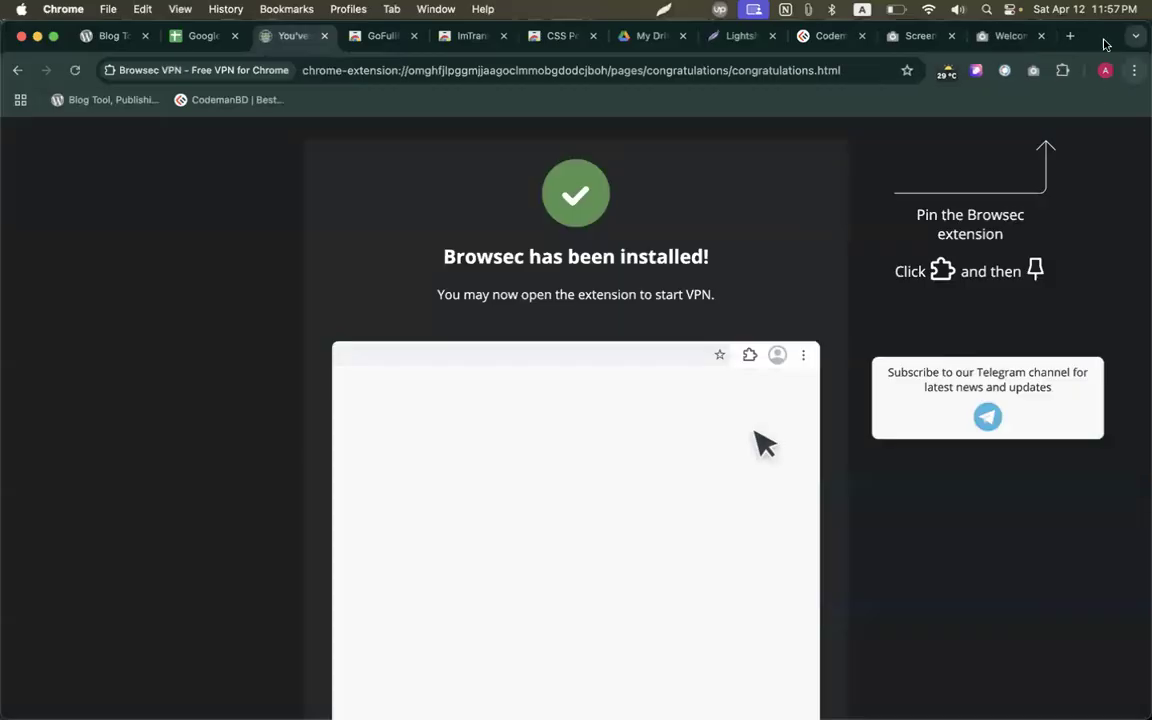
click(1062, 70)
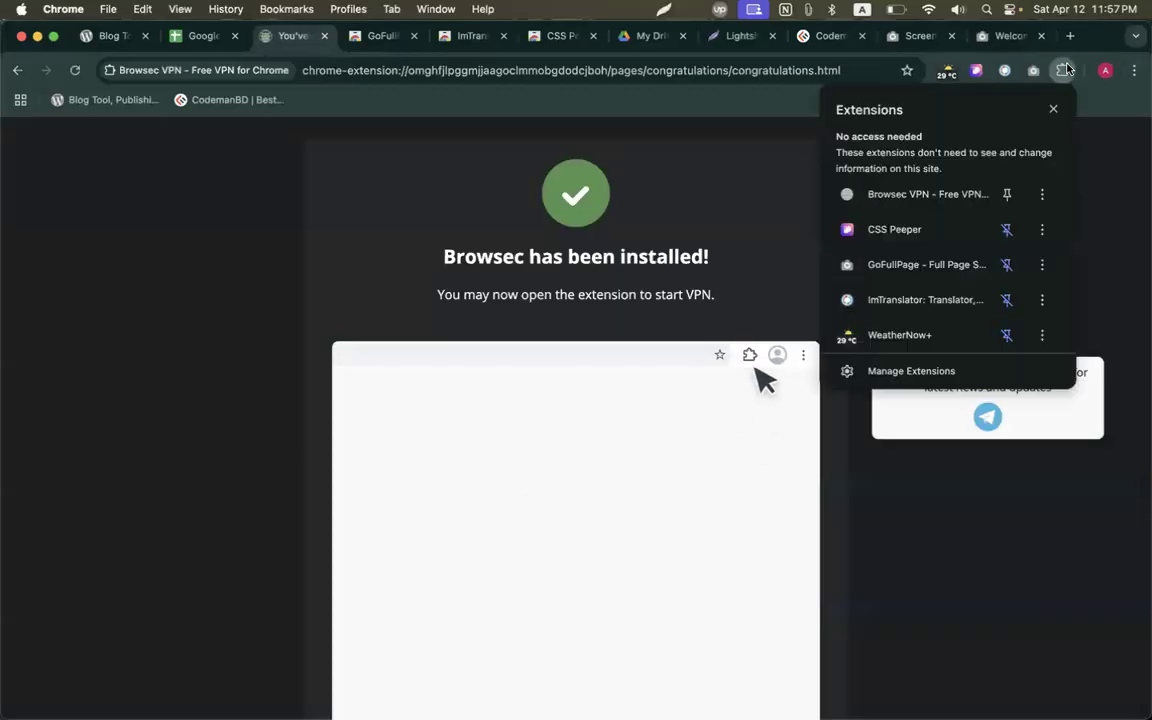
click(1005, 193)
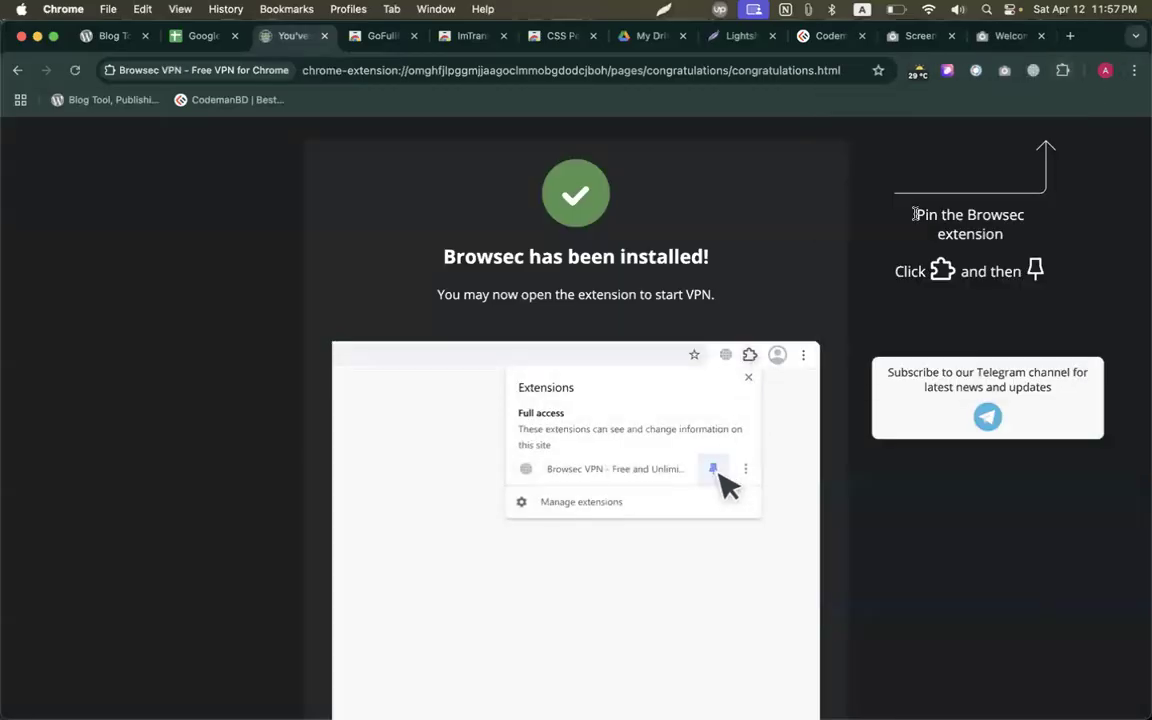
key(cmd+w)
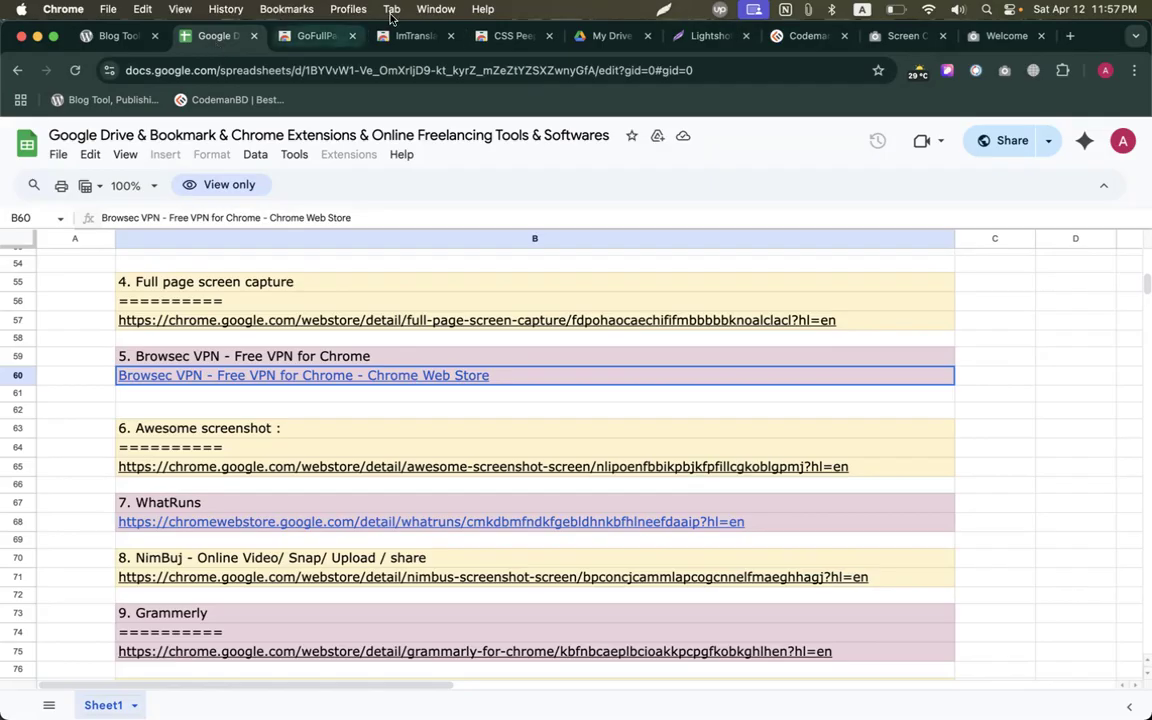
Accept the Browsec terms and connect the VPN through the United States location.
click(1030, 75)
click(888, 376)
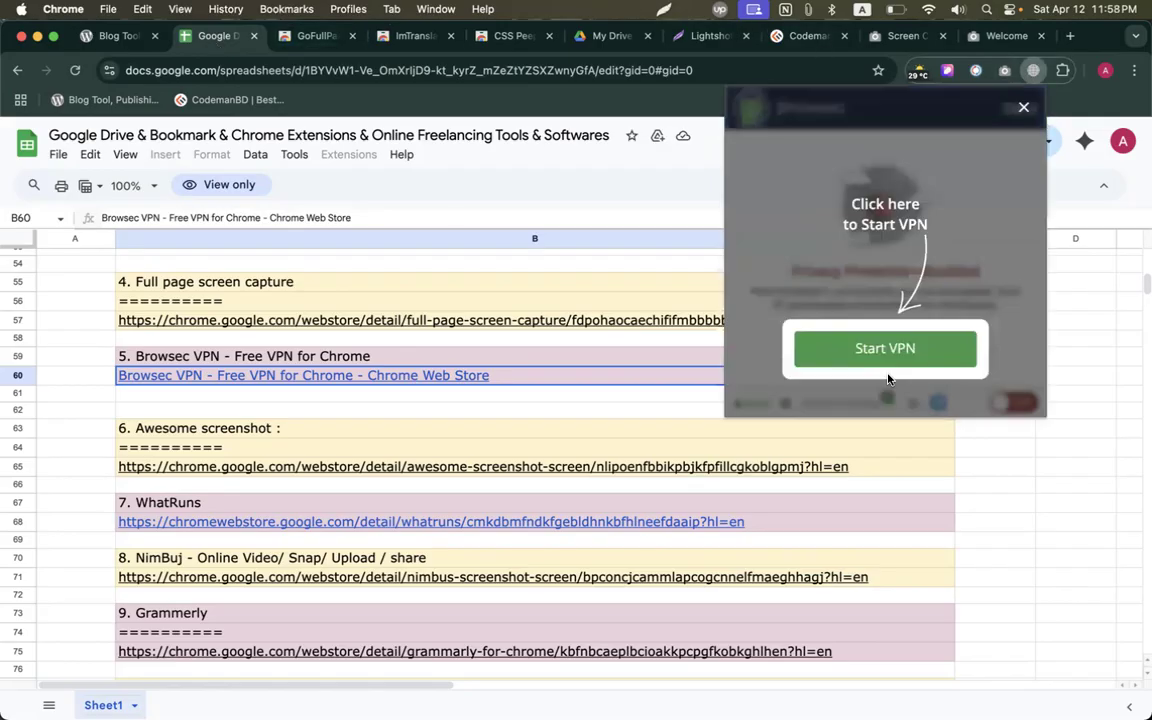
click(955, 350)
click(980, 337)
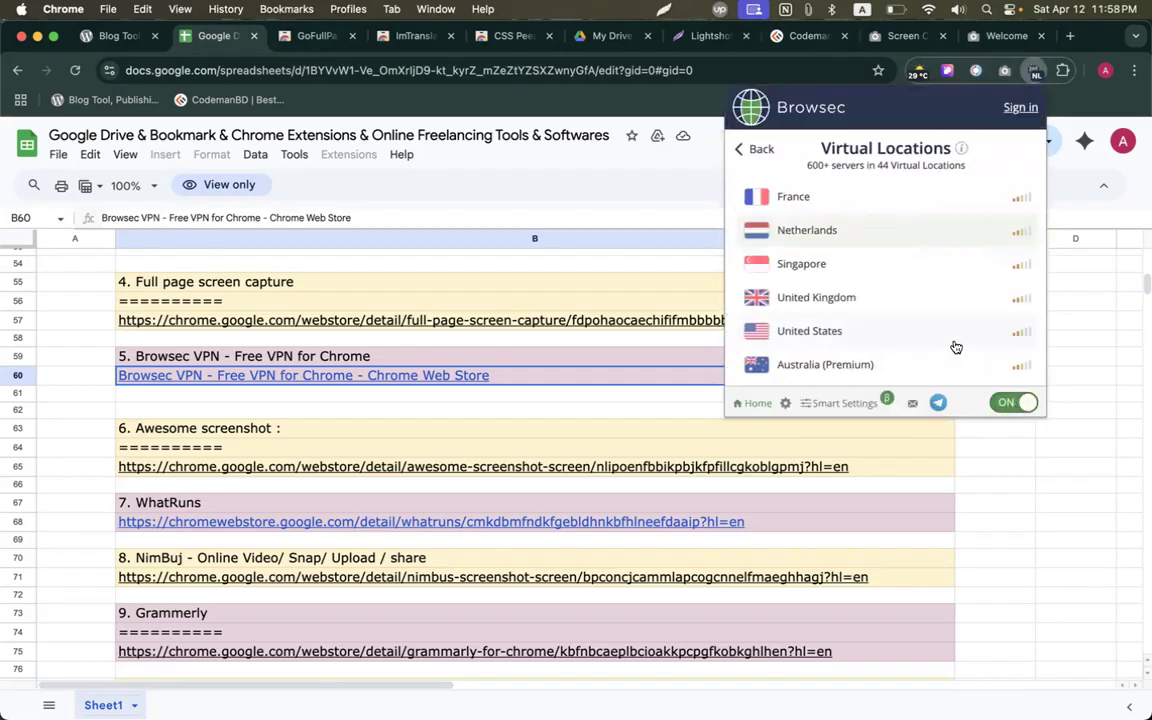
click(808, 330)
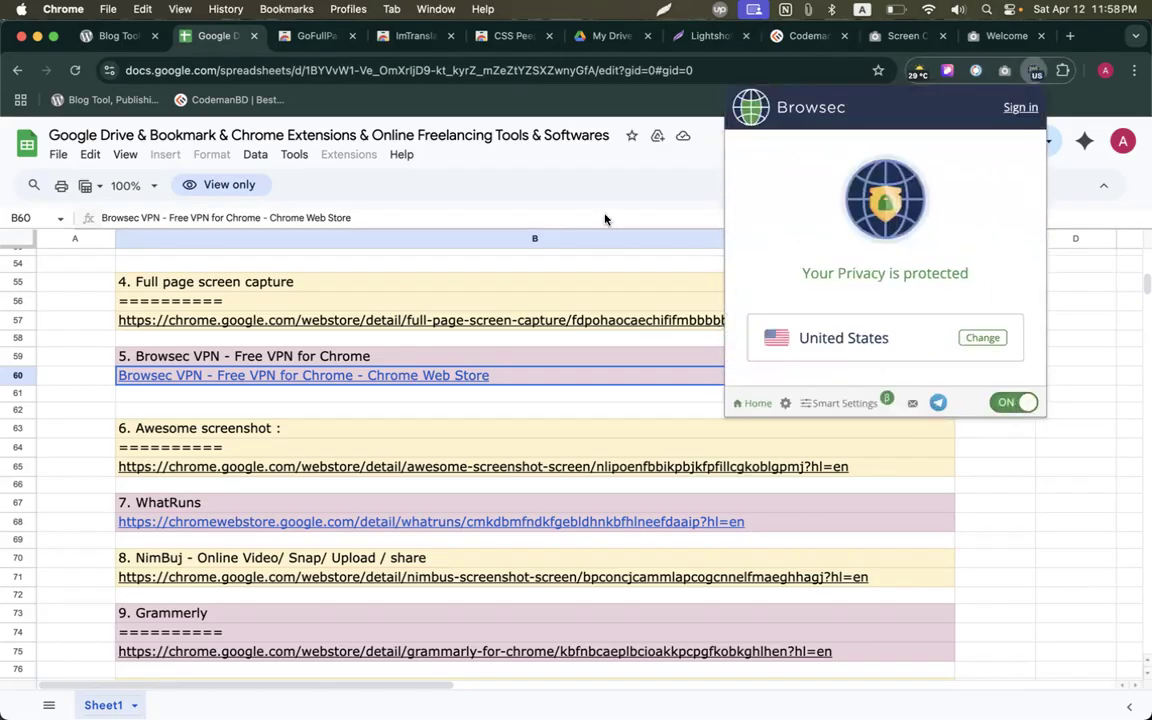
Check the Browsec controls on the CodemanBD tab and move between the Assignment 01 doc and browser windows.
click(790, 36)
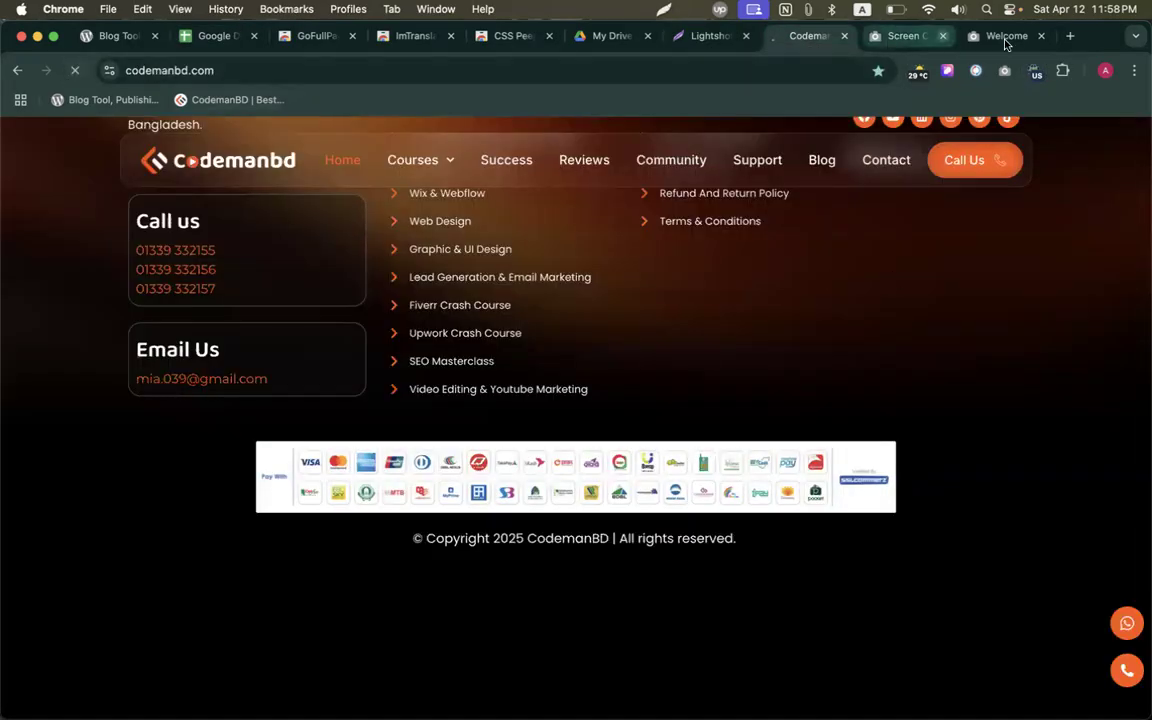
click(1034, 72)
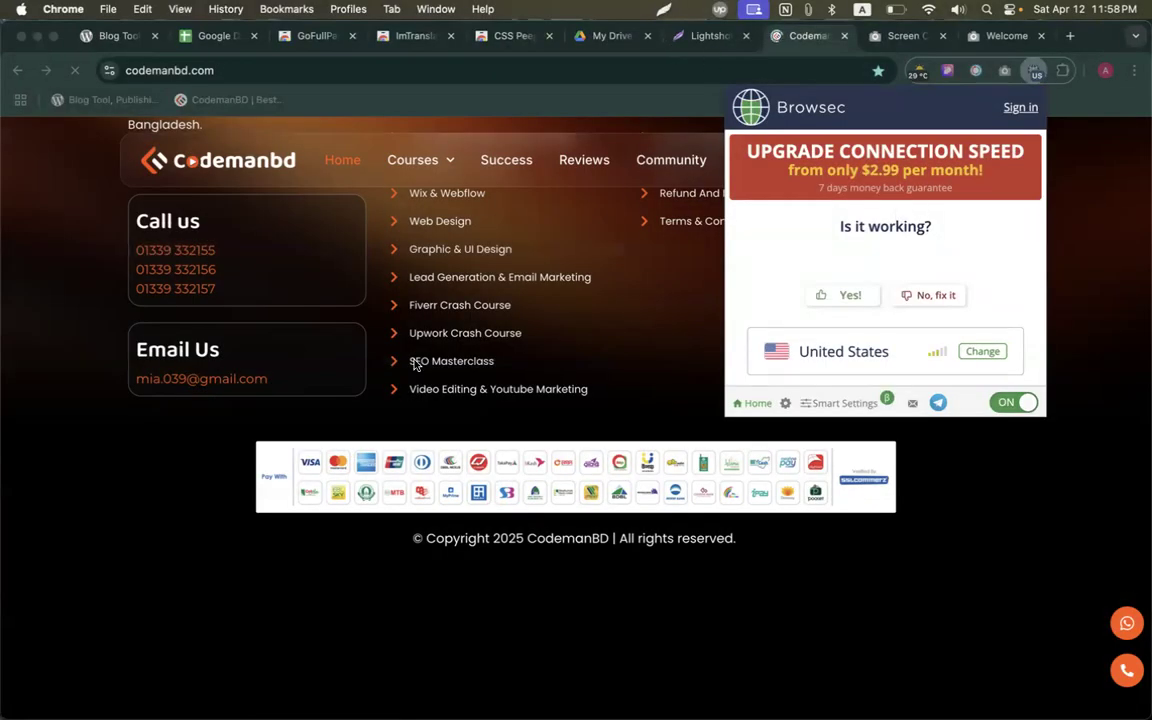
key(ctrl+Up)
click(865, 507)
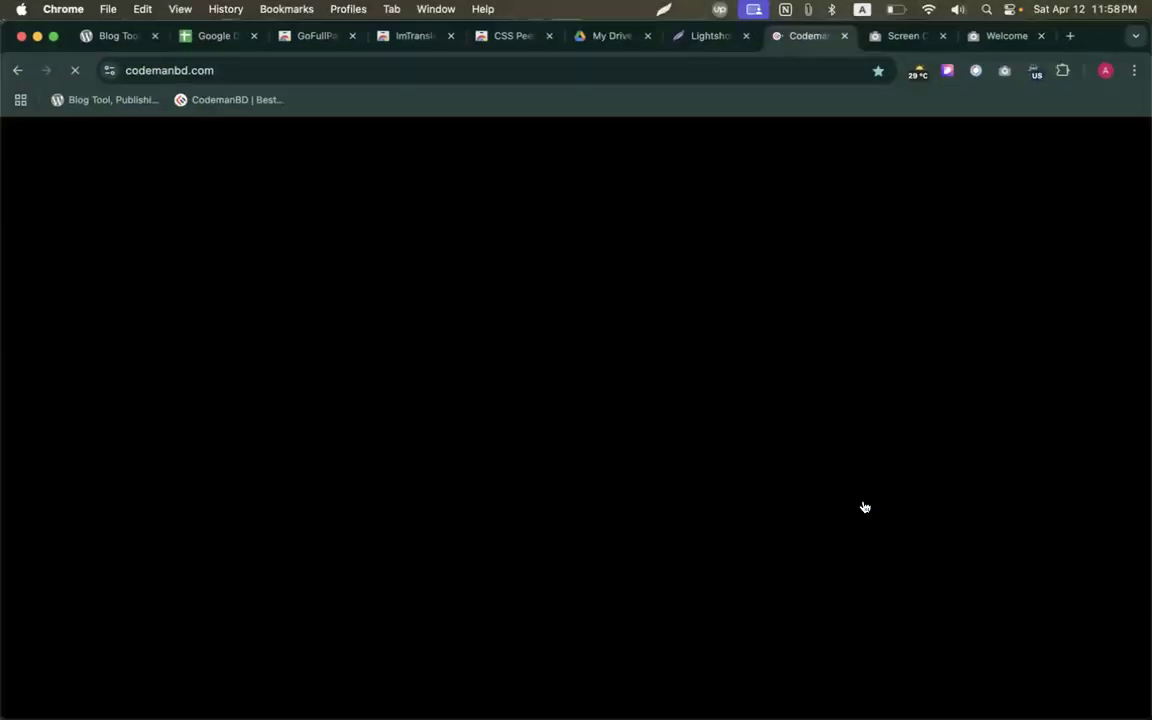
key(ctrl+Up)
click(343, 380)
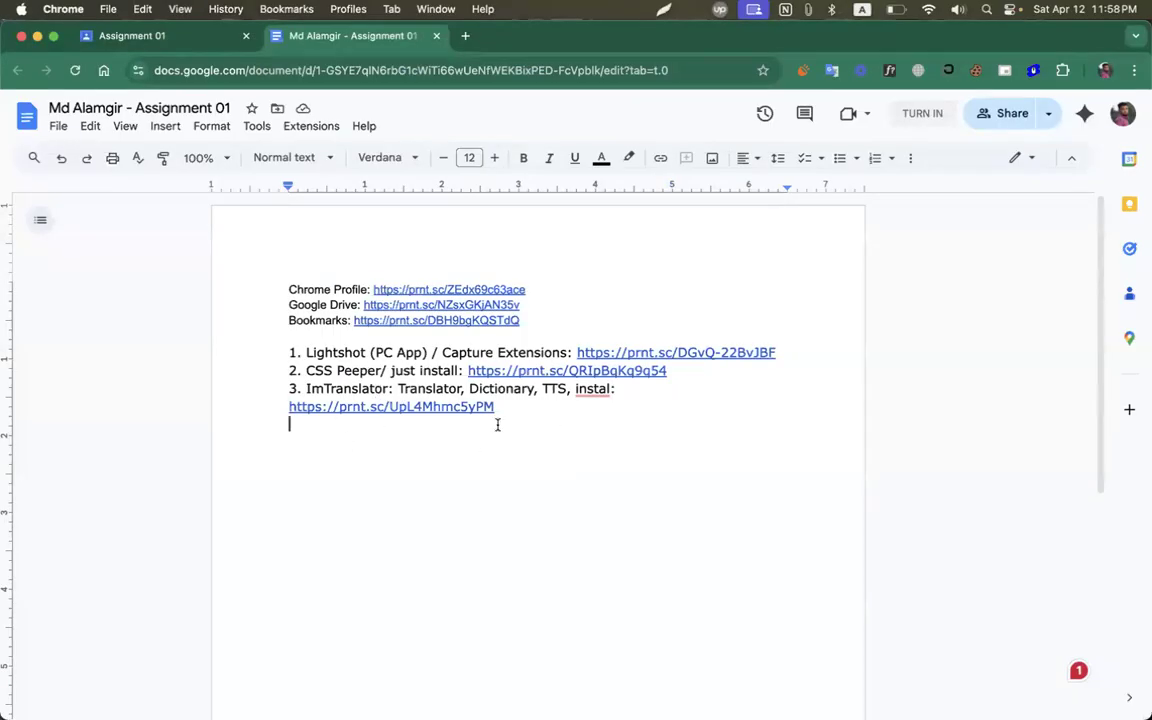
key(ctrl+Up)
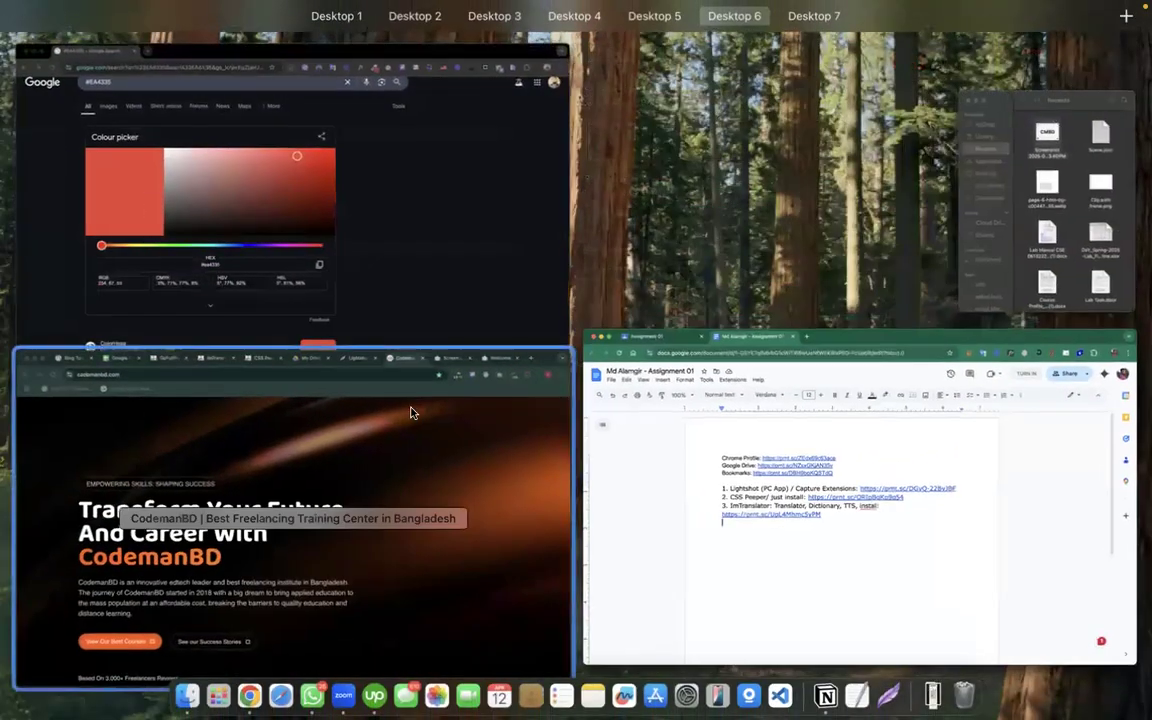
click(410, 413)
On the extensions spreadsheet, turn Browsec VPN off and select the Awesome screenshot heading in B63.
click(180, 37)
scroll(340, 428, down, 2)
scroll(340, 428, down, 2)
click(1034, 70)
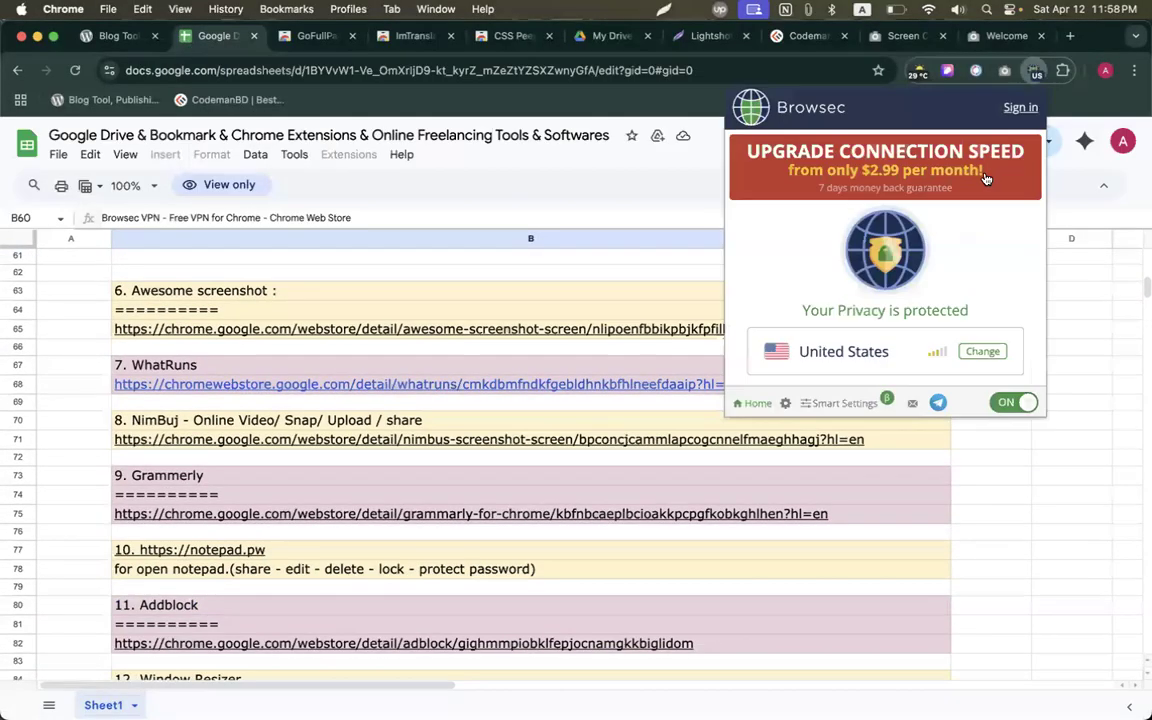
click(1000, 403)
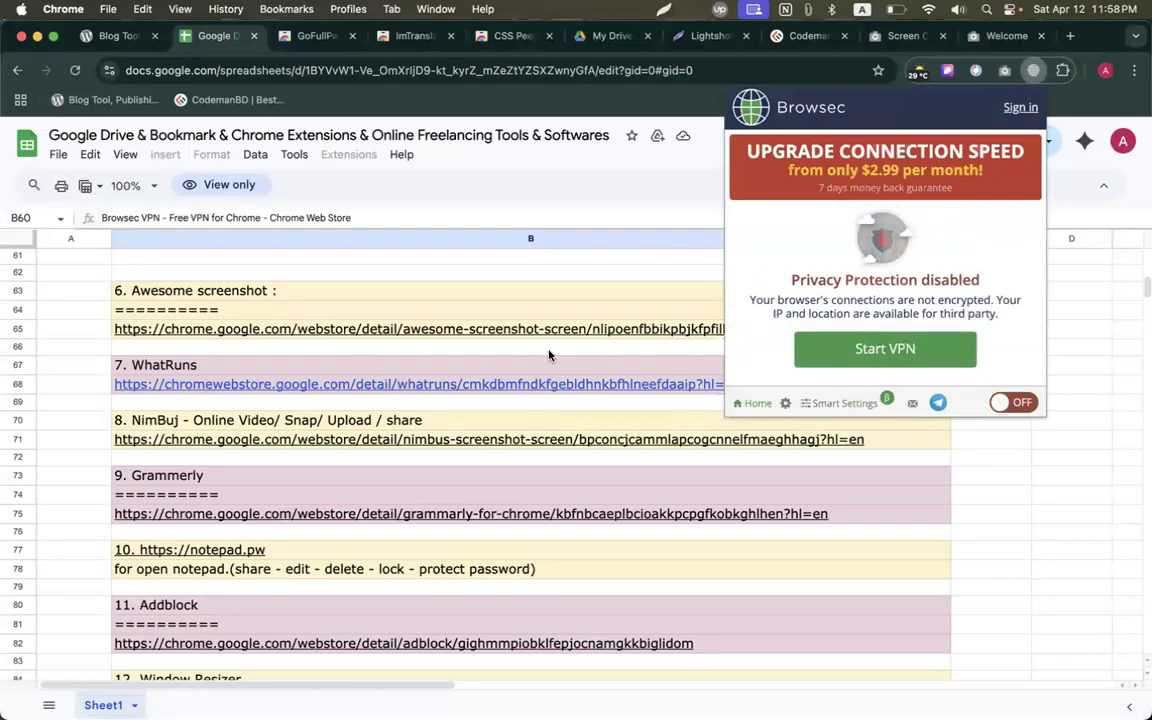
click(548, 355)
scroll(291, 354, up, 2)
click(221, 330)
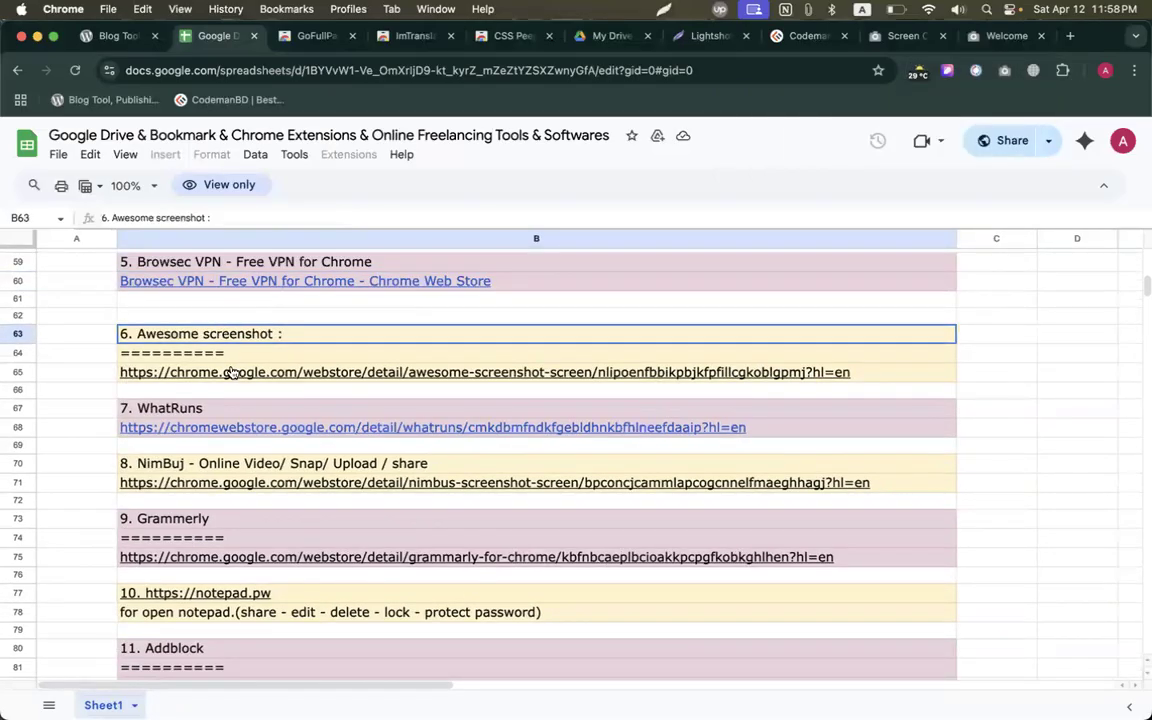
Add Awesome Screen Recorder & Screenshot from the B65 link and pin it.
scroll(230, 372, up, 1)
click(205, 388)
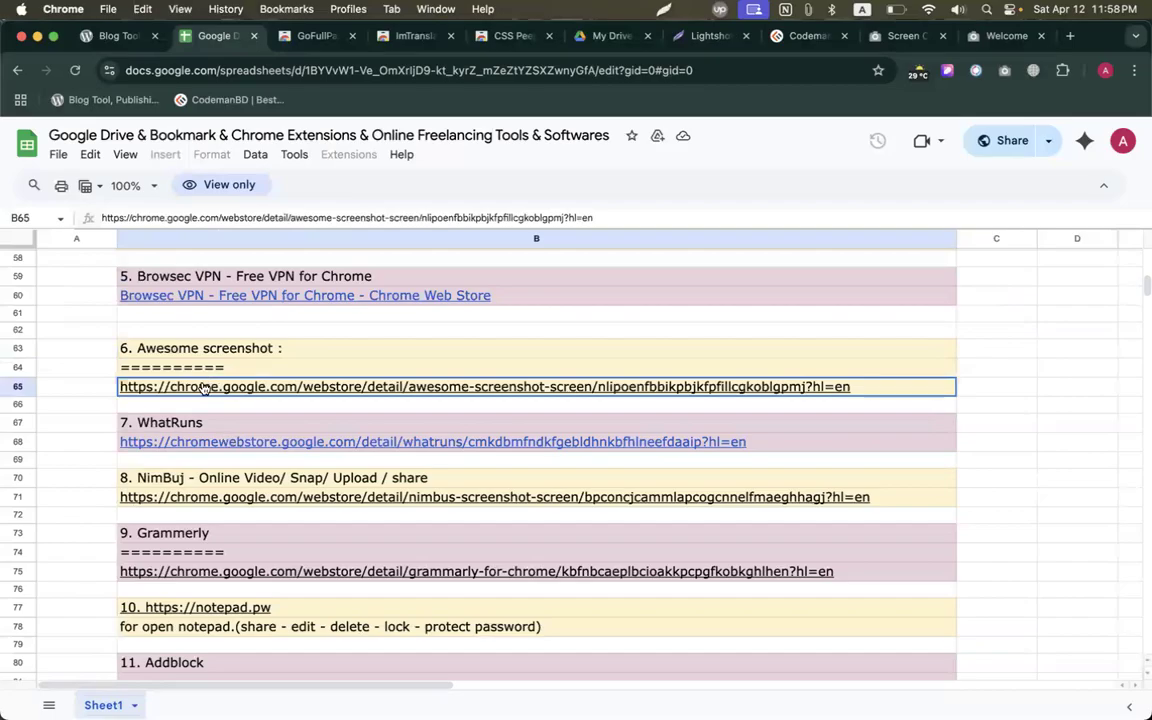
click(300, 366)
click(318, 389)
click(249, 411)
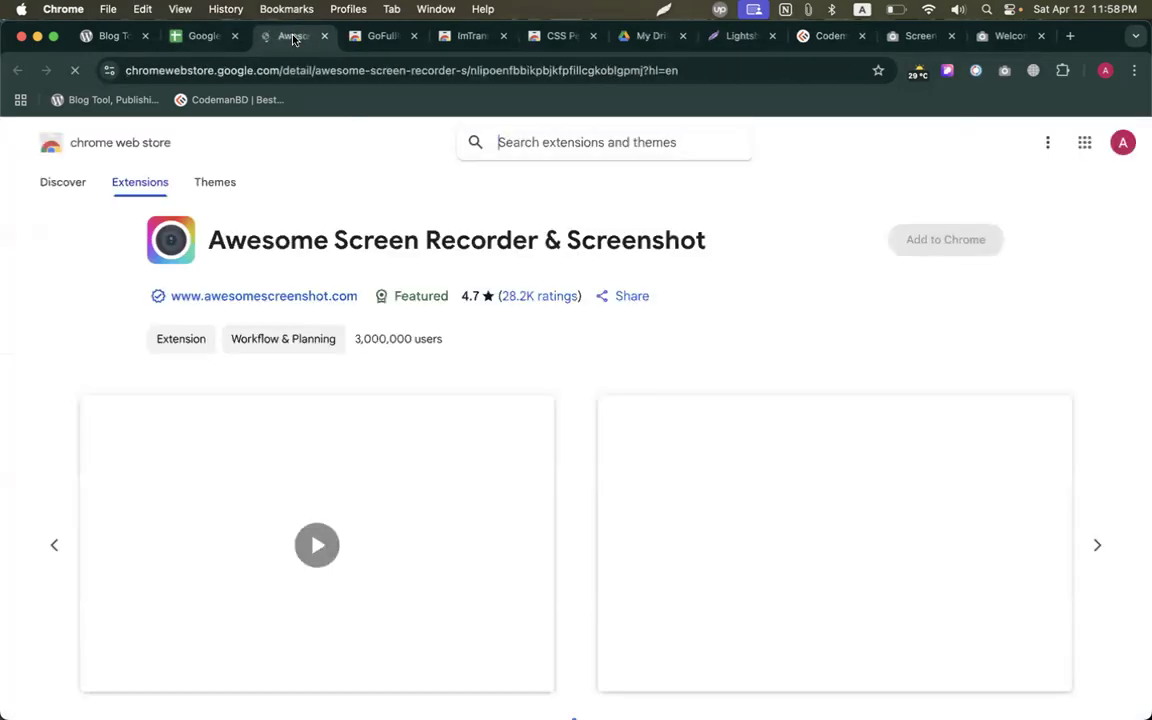
click(910, 236)
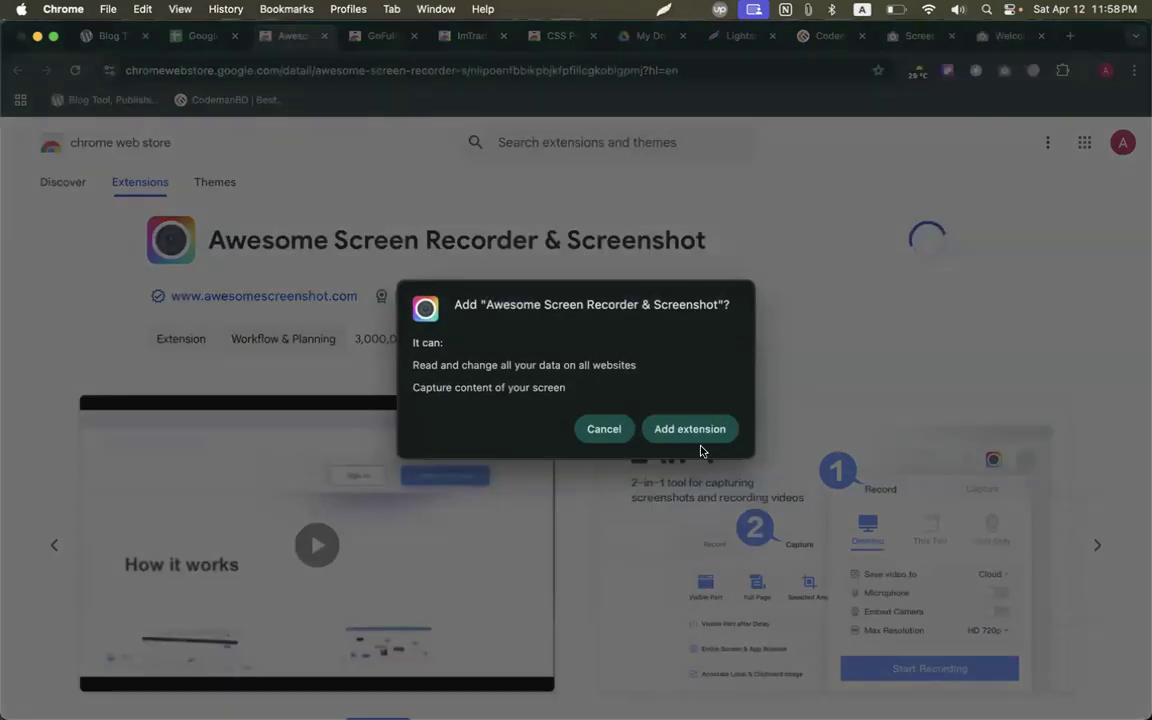
click(697, 428)
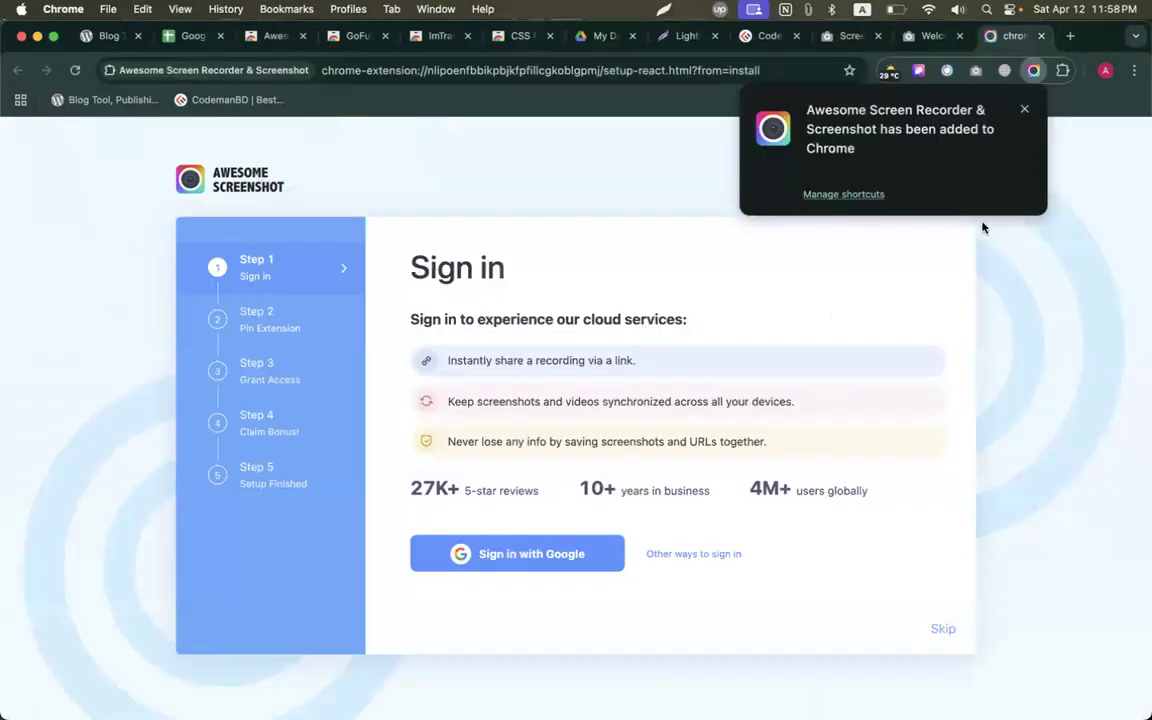
click(1029, 109)
right_click(1033, 70)
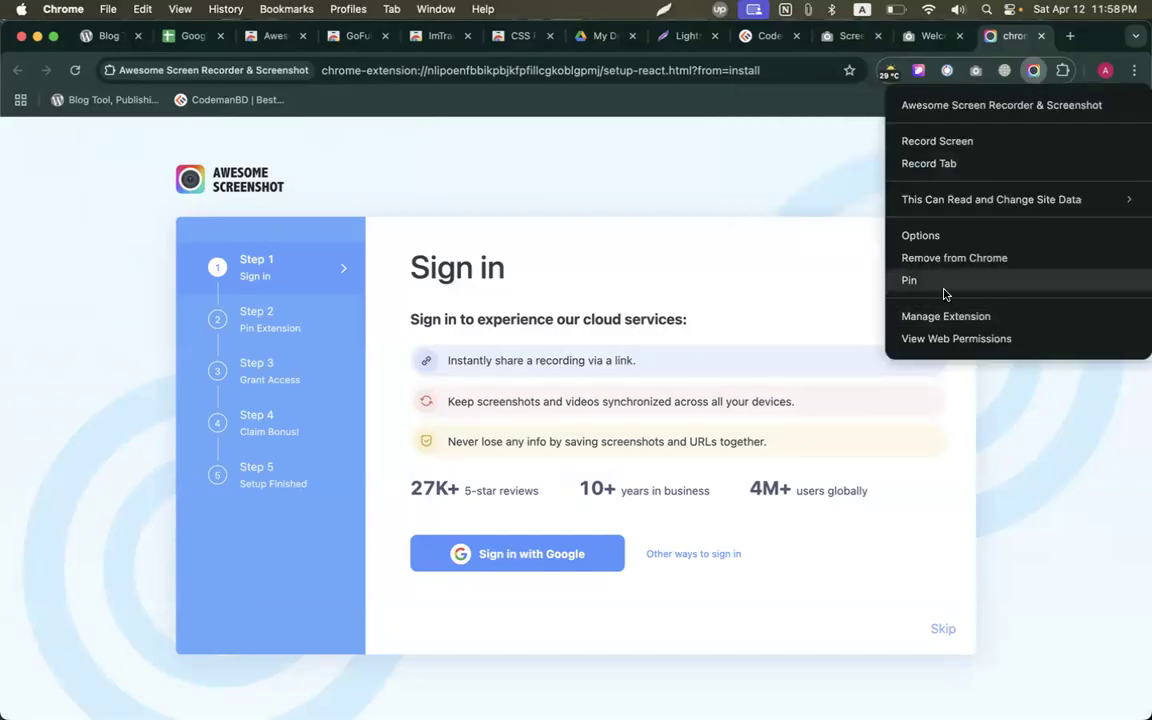
click(942, 290)
Try the Awesome Screenshot capture and record options, dismissing the sign-in prompt and panel.
click(1033, 72)
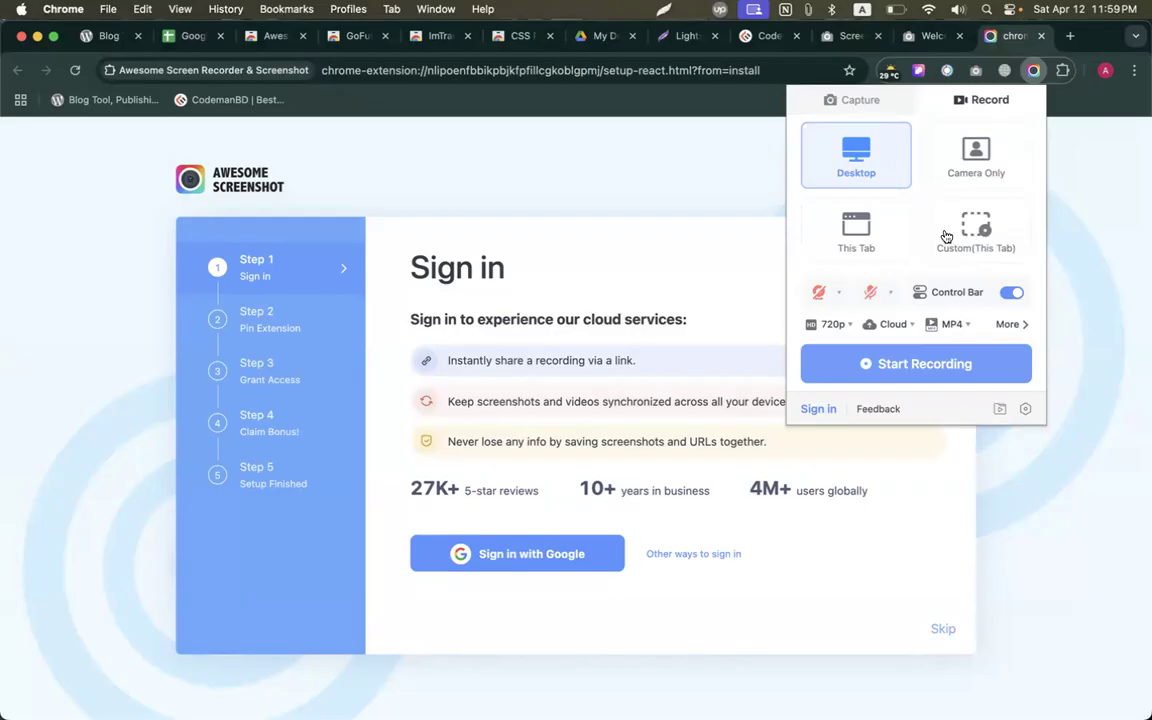
click(858, 101)
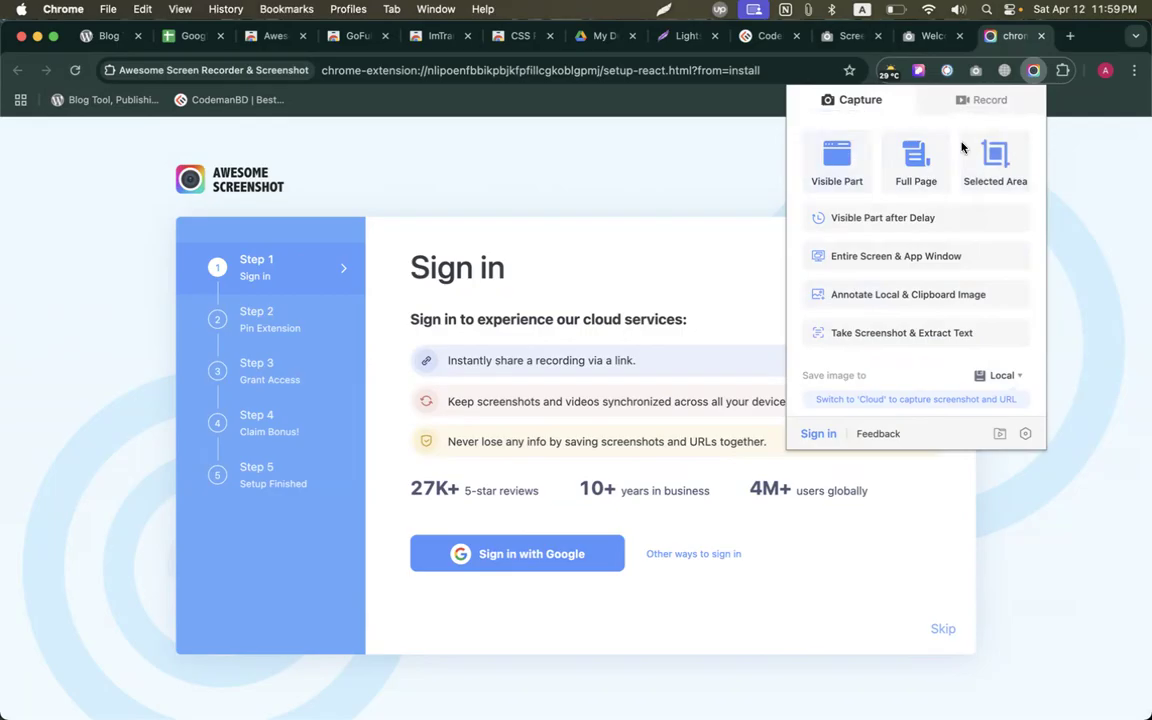
click(983, 104)
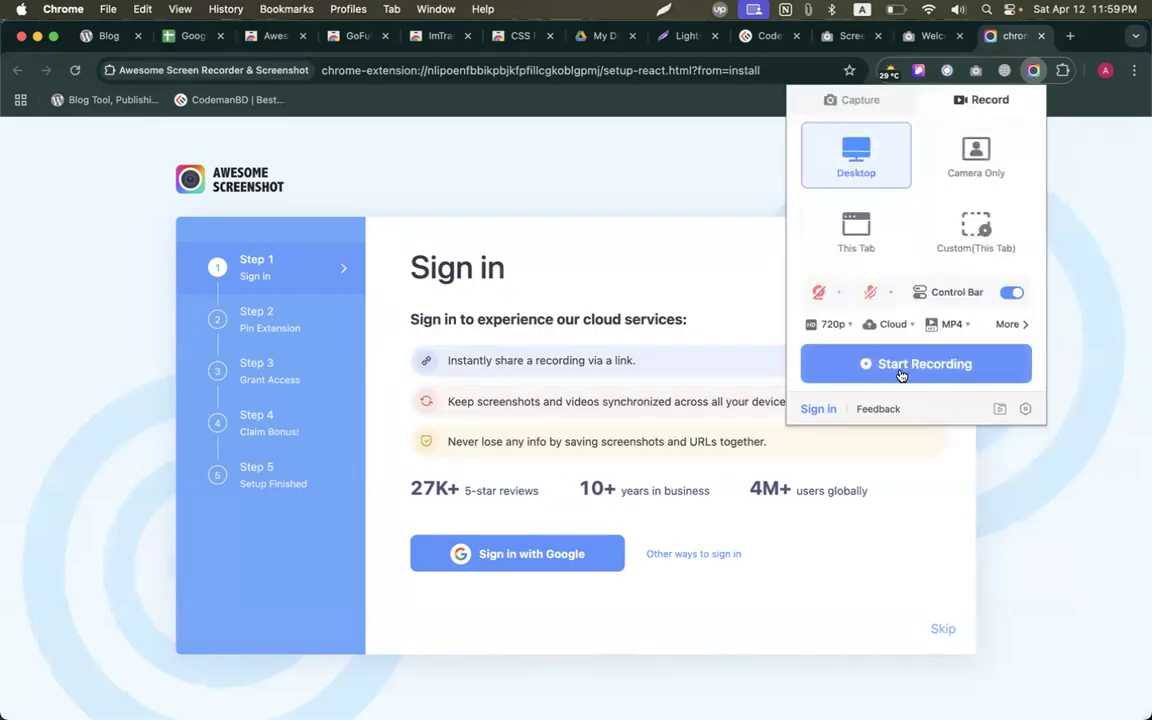
click(905, 363)
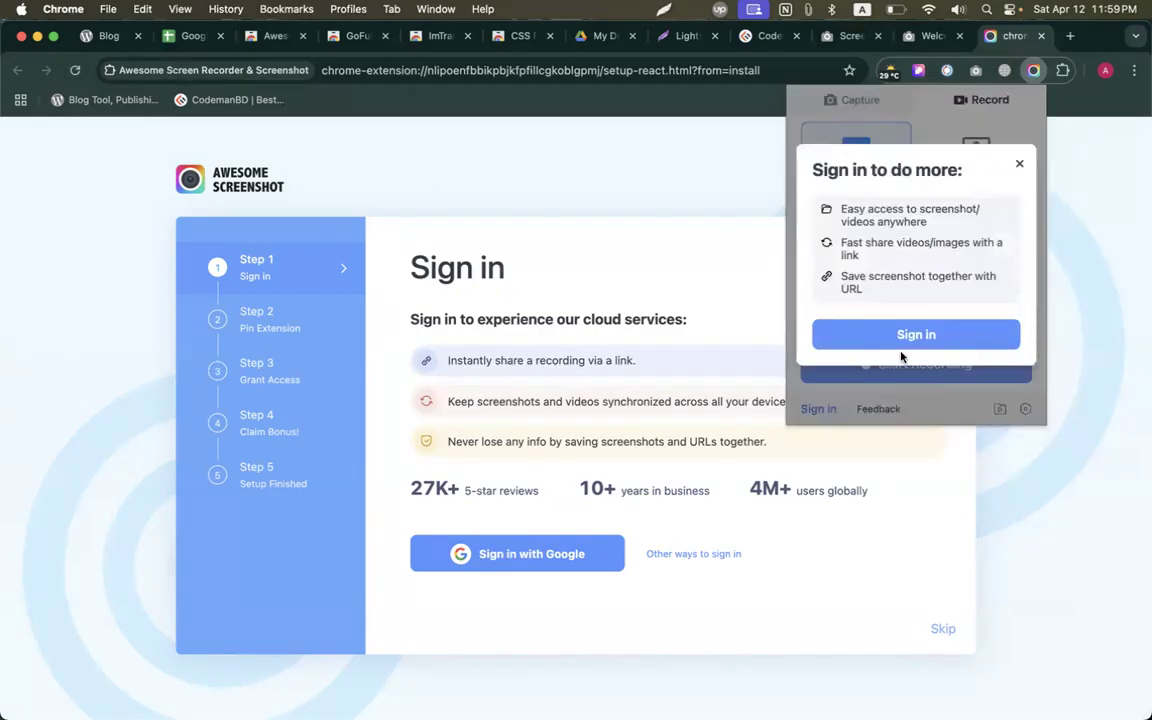
click(1019, 167)
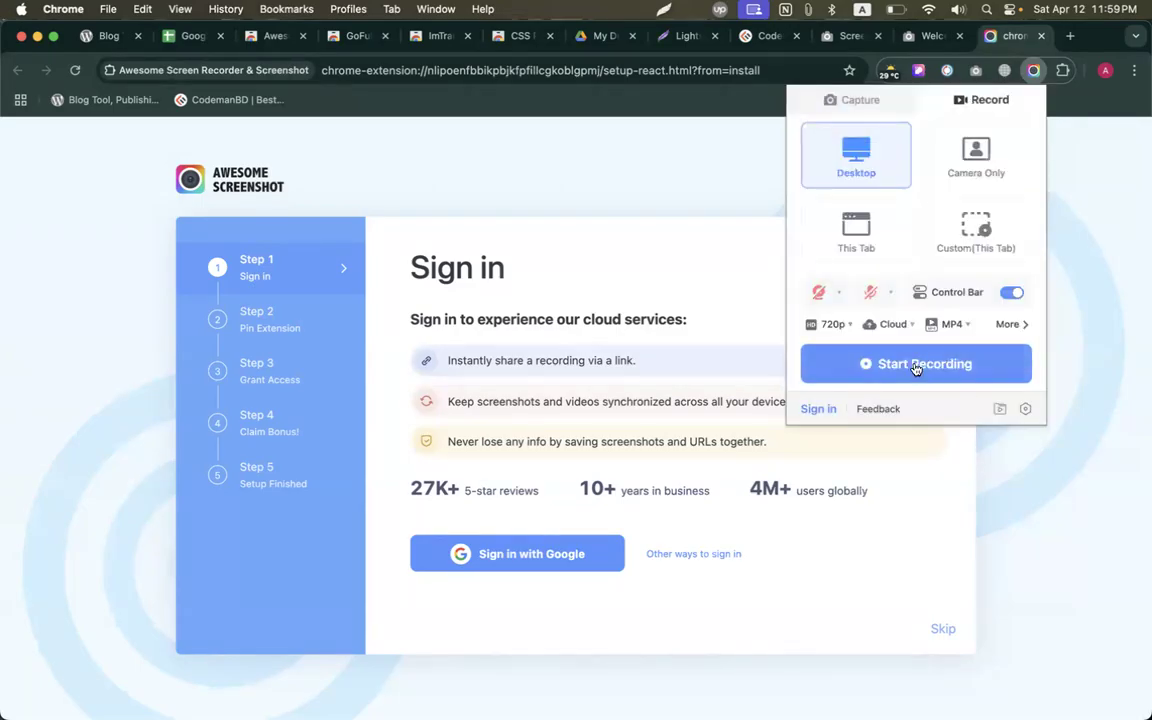
click(536, 175)
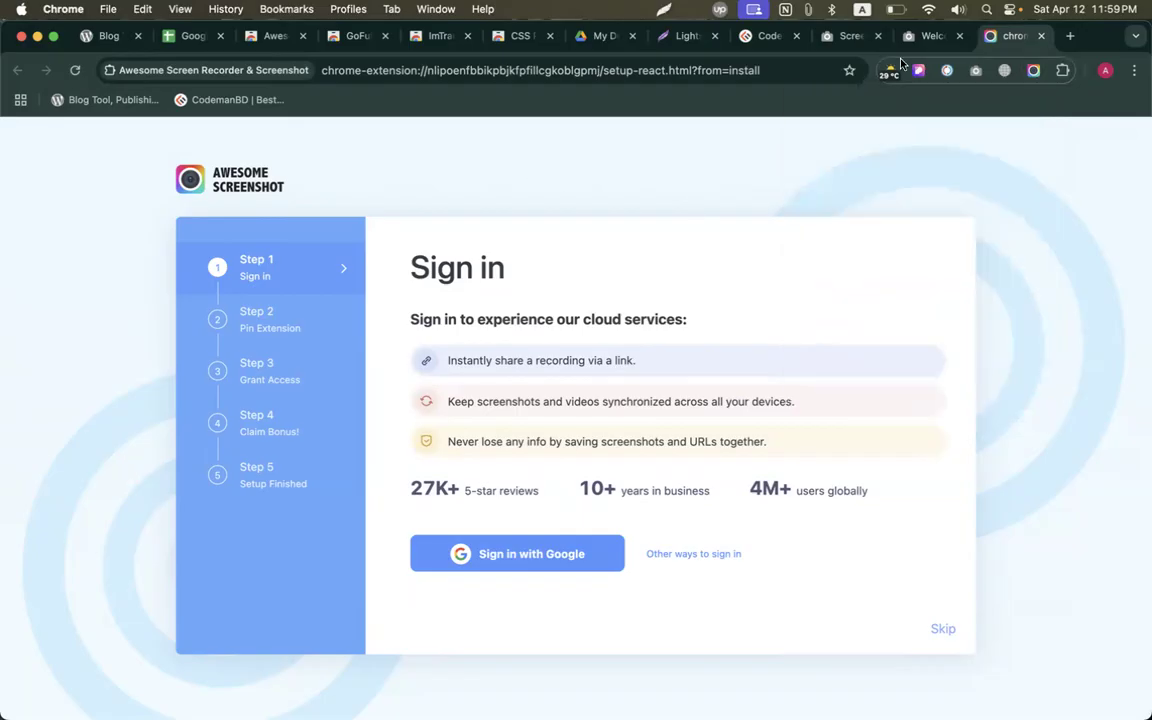
Add WhatRuns to Chrome from the link in cell B68.
click(190, 36)
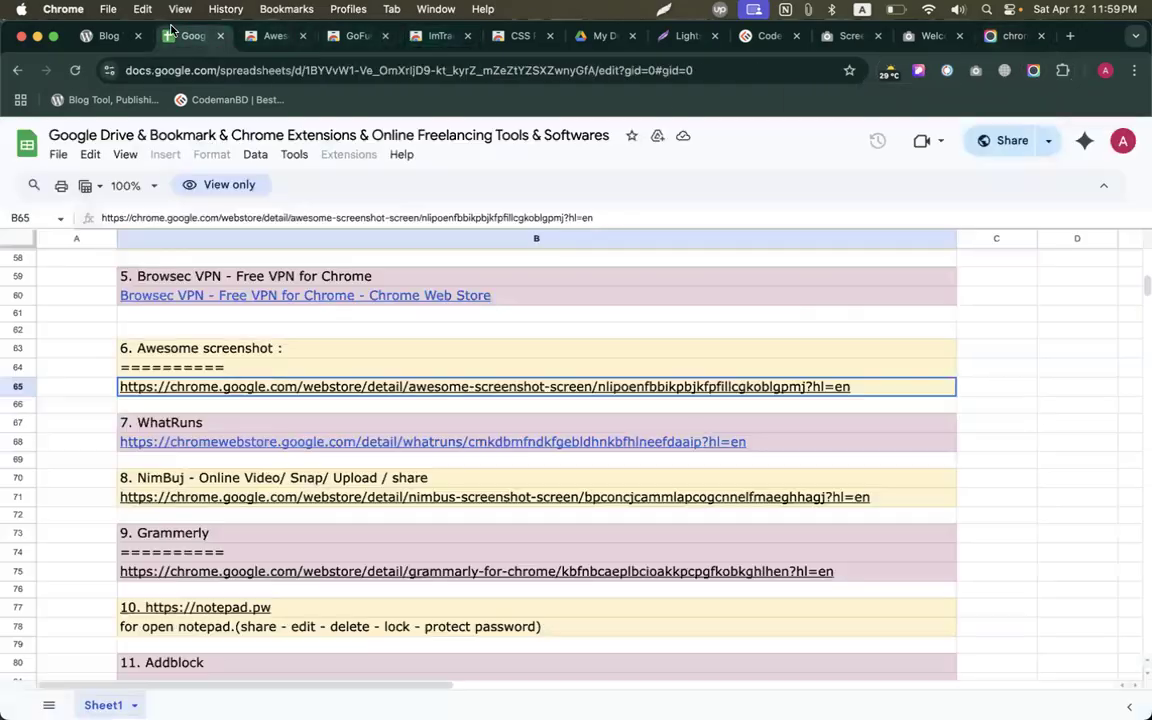
scroll(157, 340, down, 3)
click(167, 357)
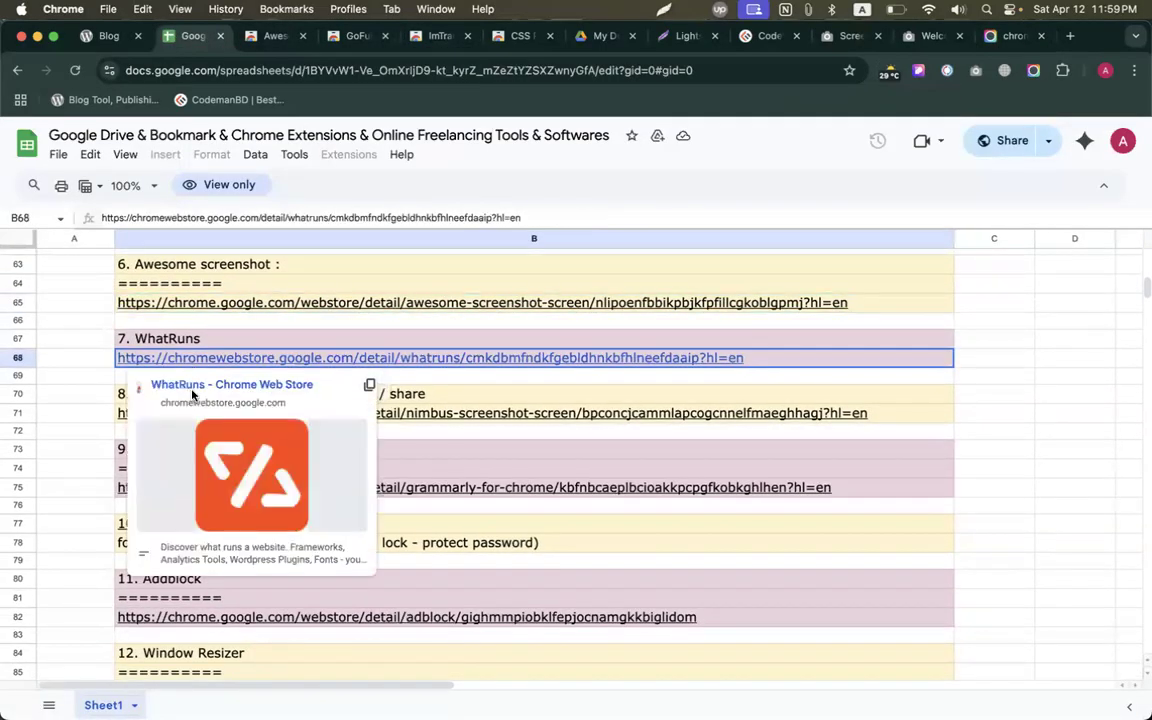
click(193, 385)
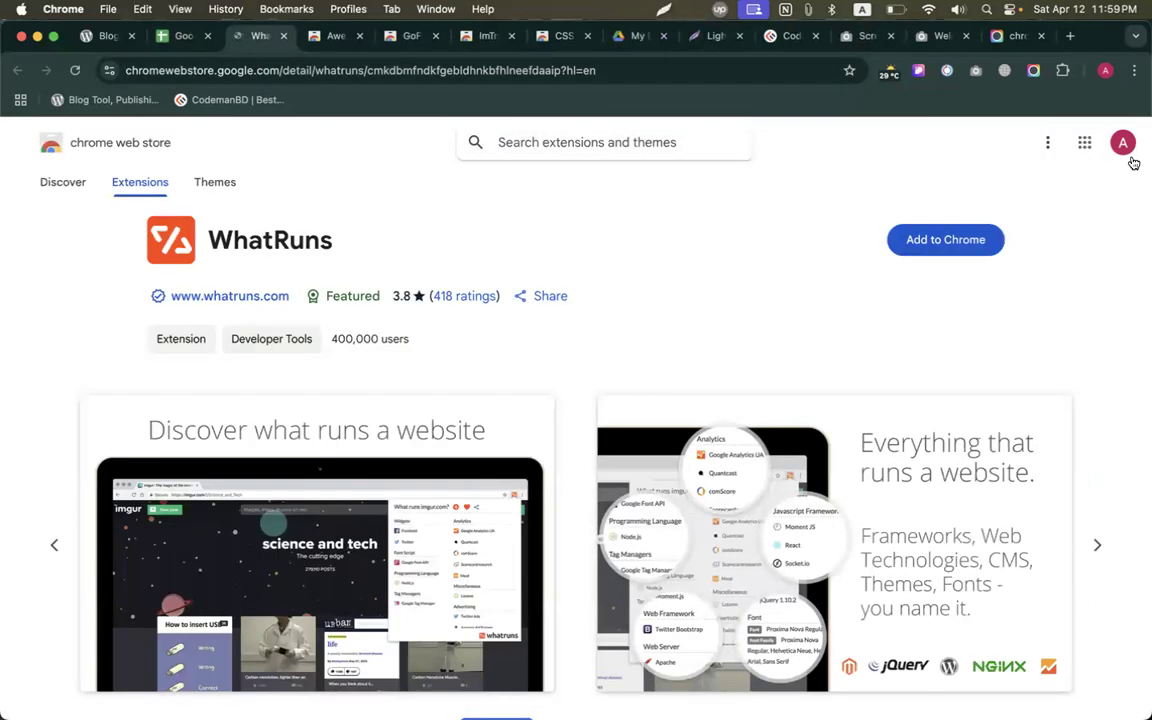
click(975, 240)
click(690, 397)
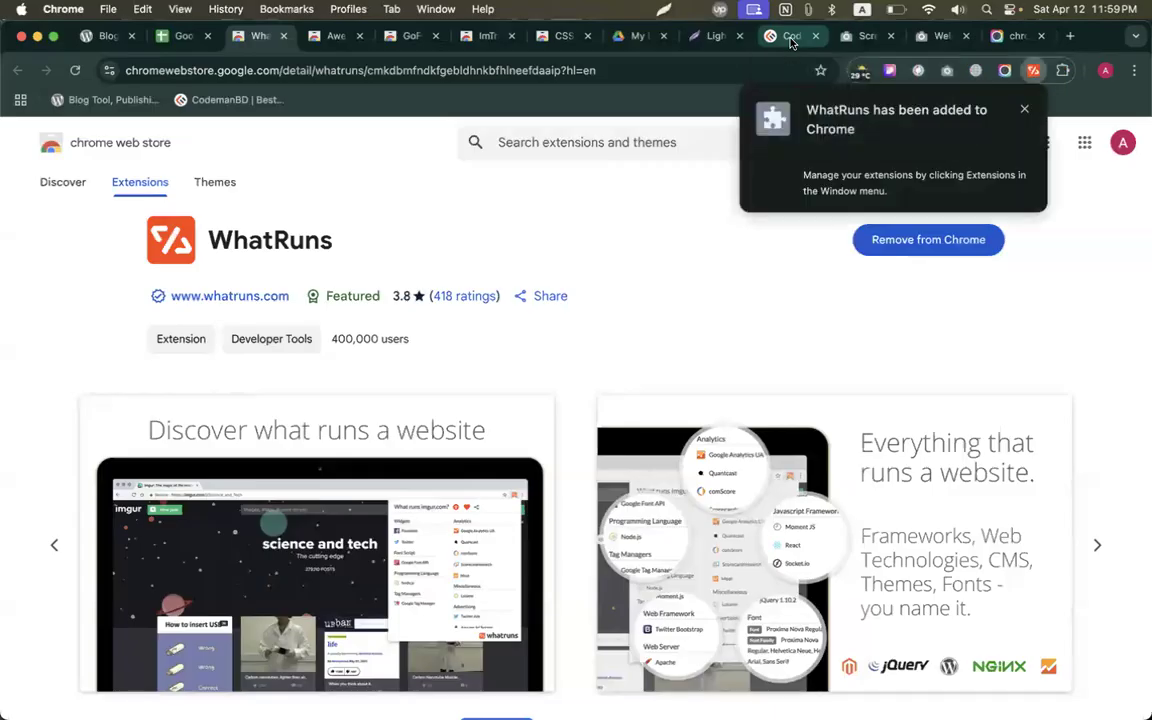
Dismiss the WhatRuns extension menu and reload the CodemanBD homepage.
right_click(1044, 70)
click(895, 134)
click(783, 40)
click(74, 70)
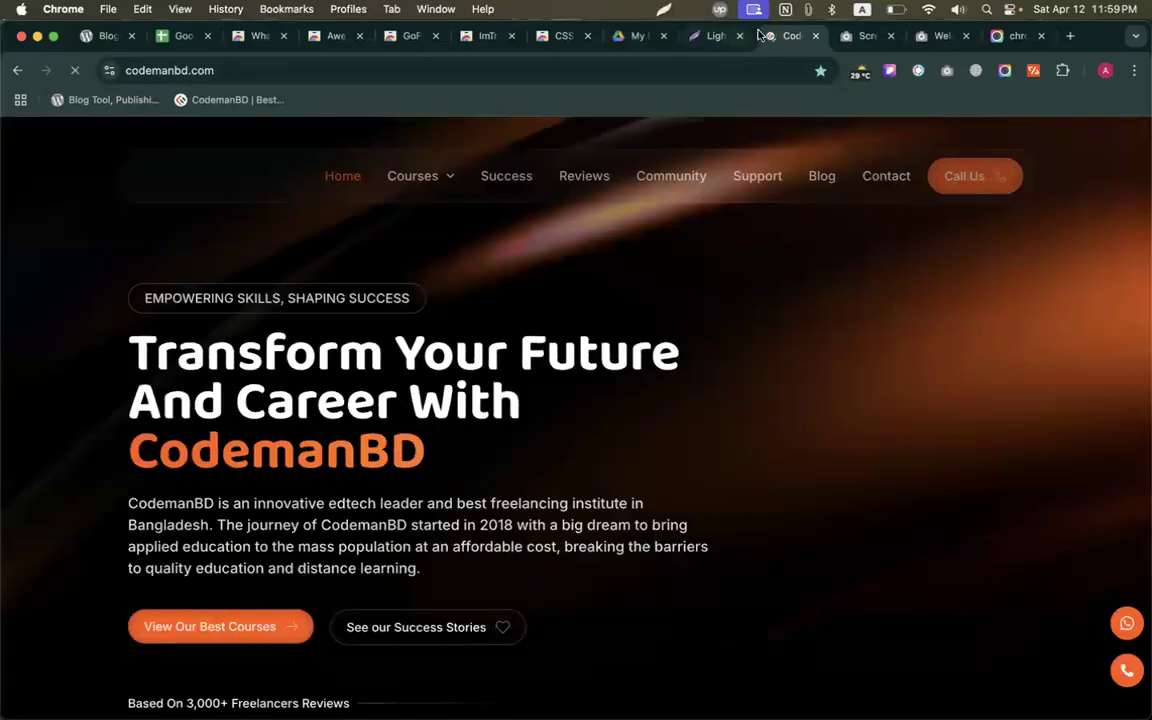
Check codemanbd.com's technologies with WhatRuns, scroll through the list, then close it.
click(1034, 71)
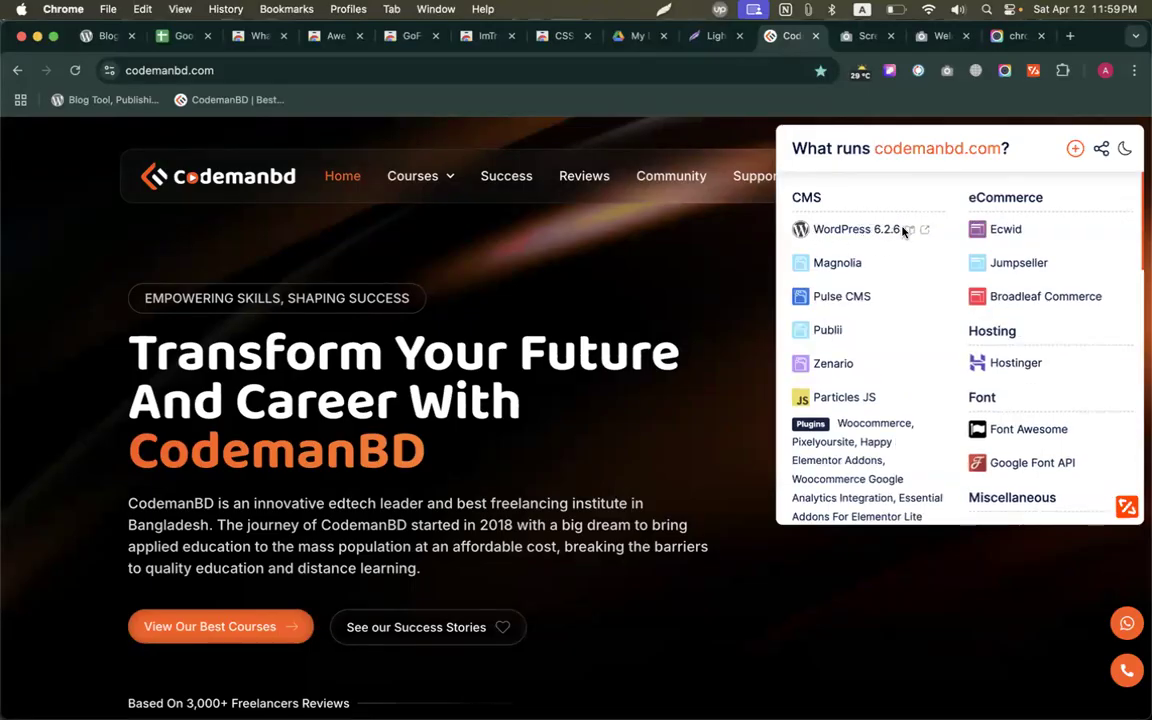
scroll(903, 231, down, 1)
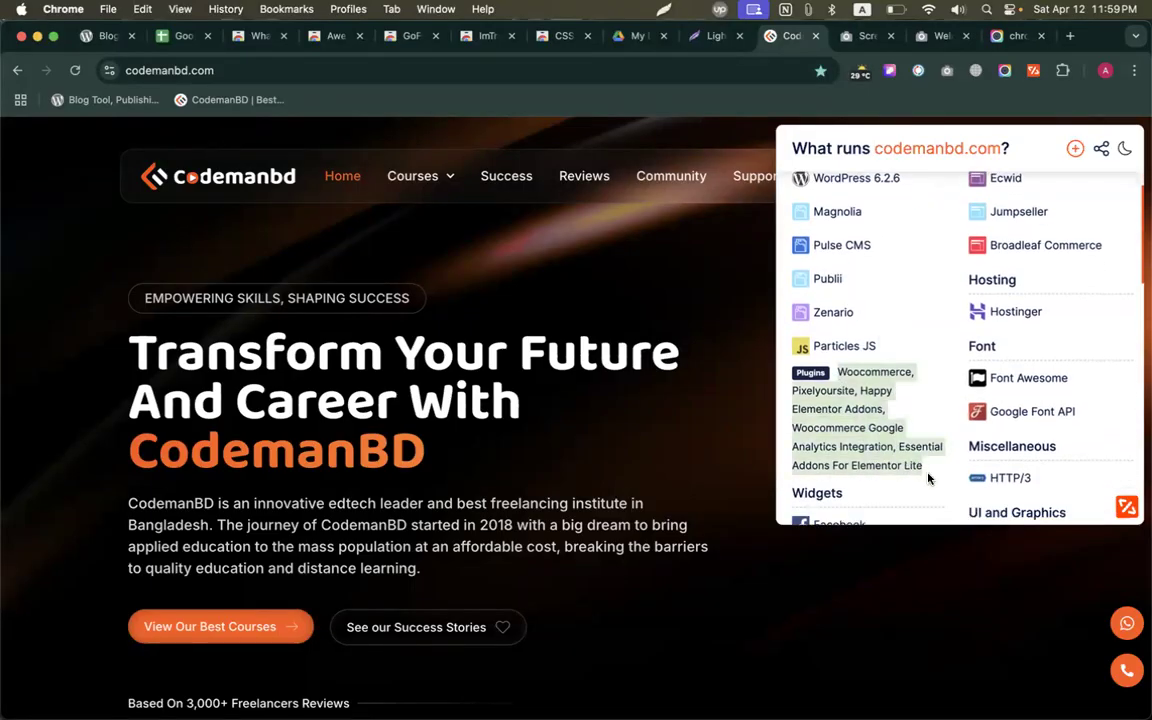
scroll(927, 478, down, 8)
scroll(927, 478, up, 9)
click(623, 144)
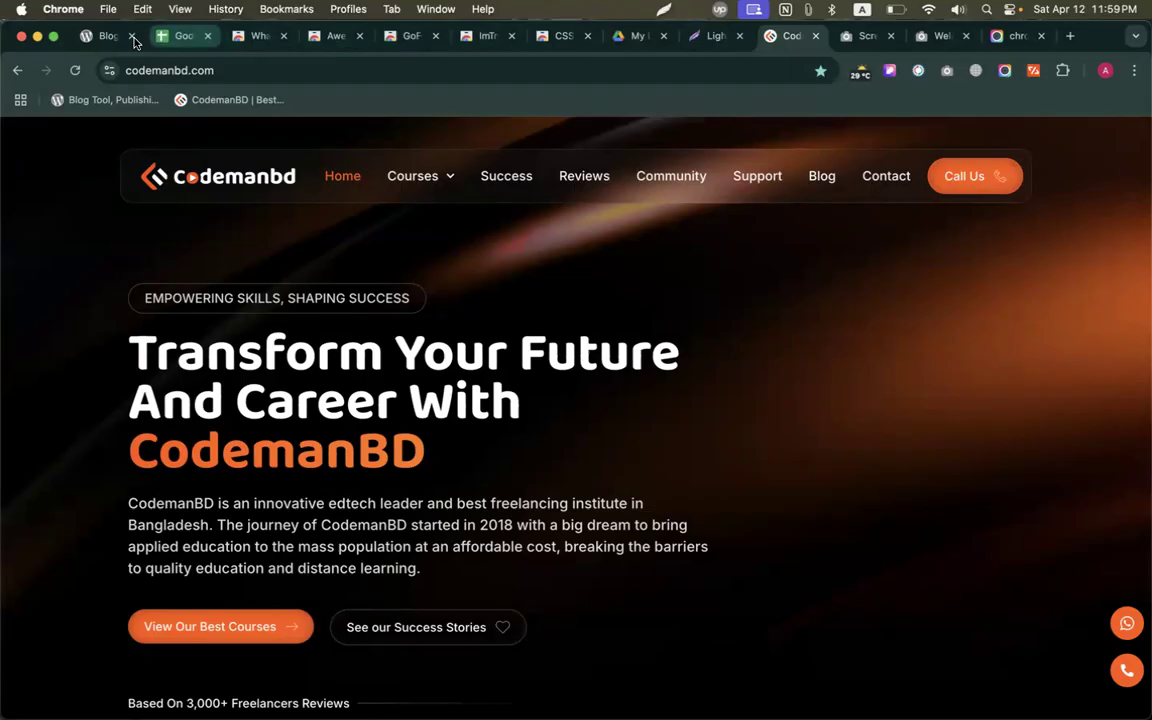
Reload the wordpress.org page and run WhatRuns on it.
click(90, 37)
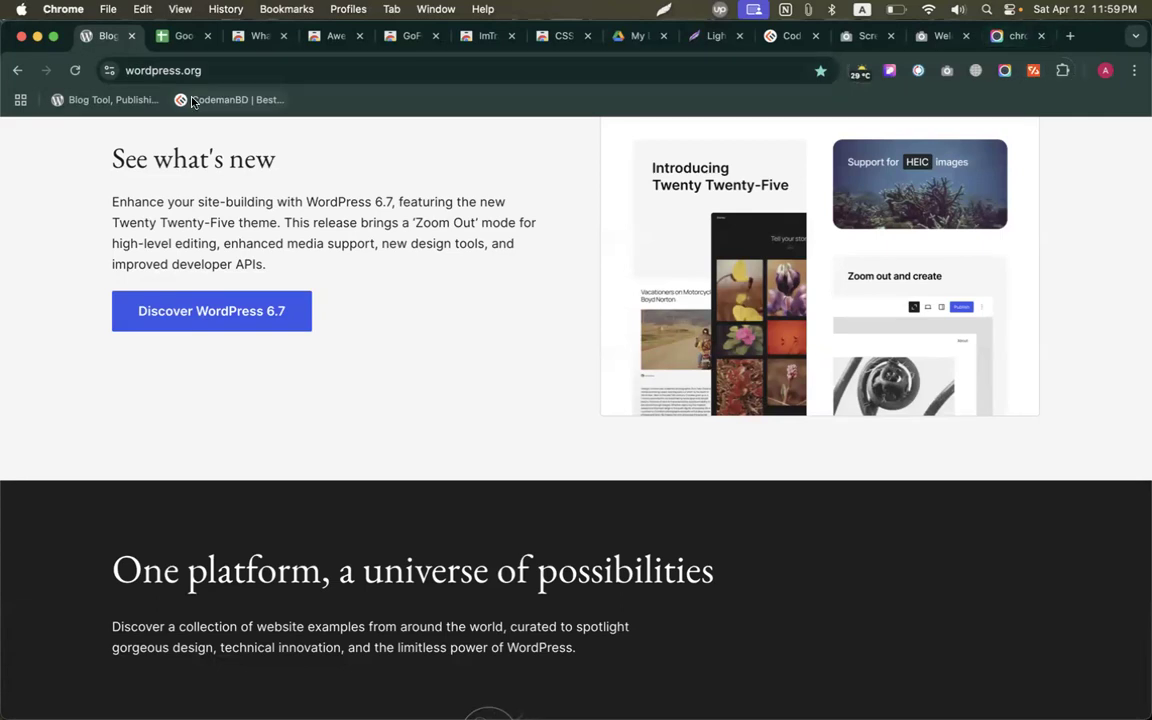
click(74, 70)
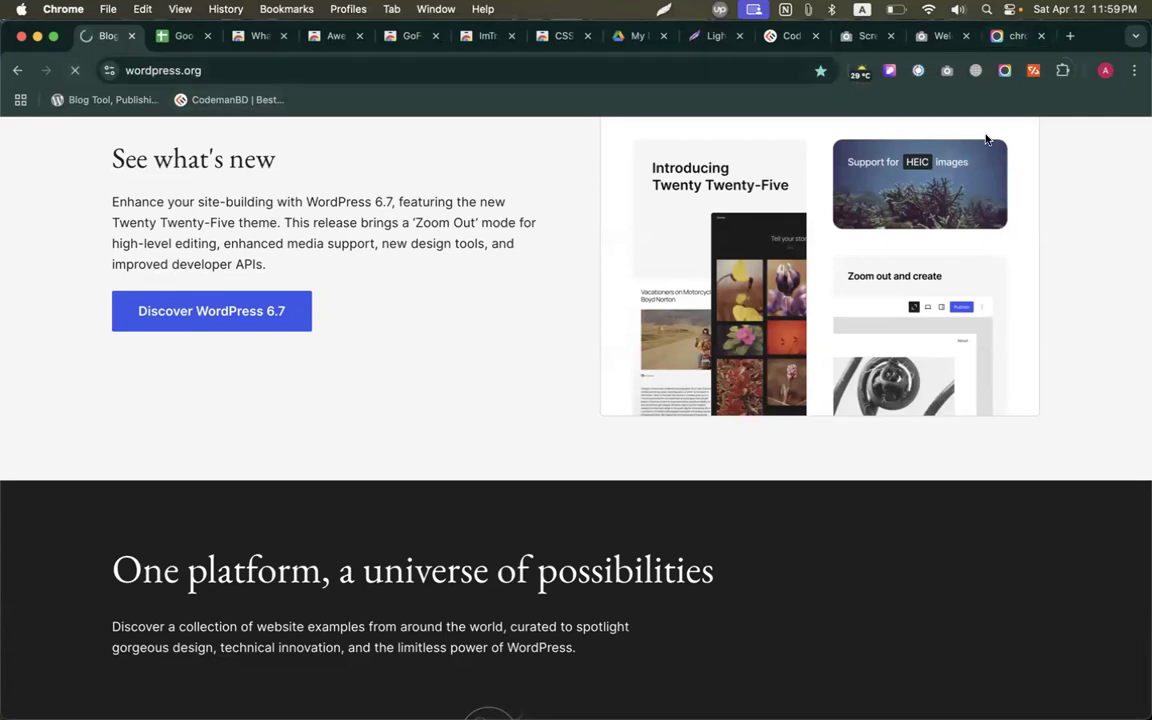
click(1035, 72)
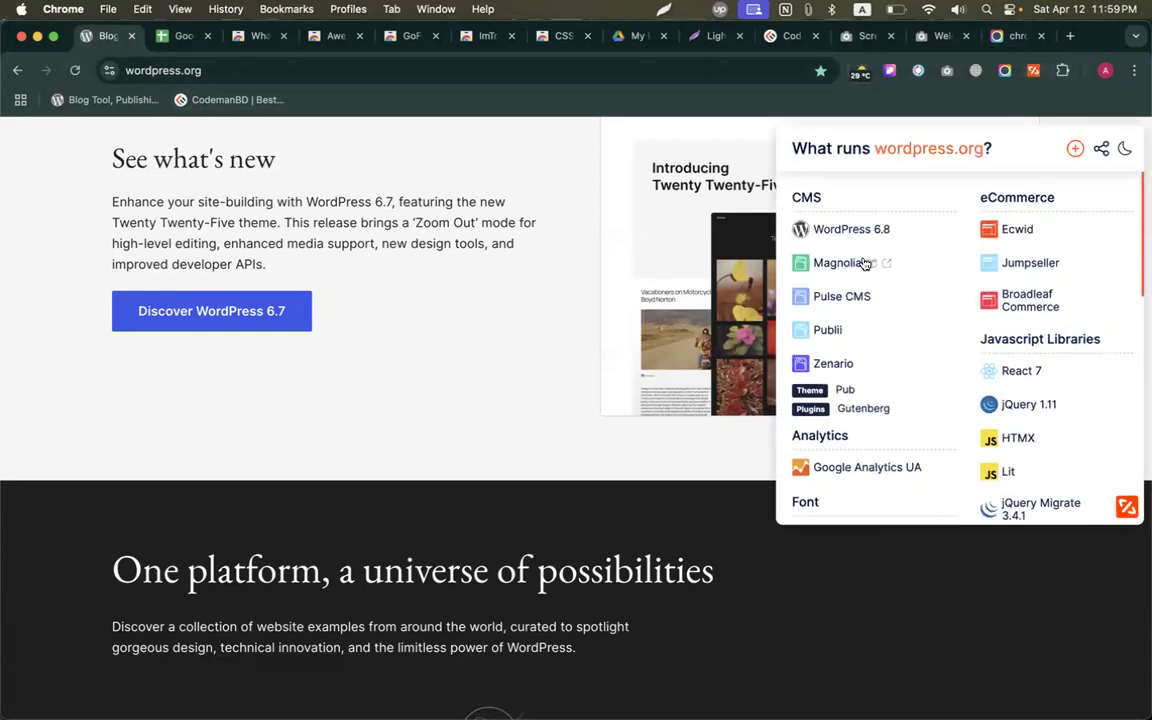
Review the Lightshot site's technologies in WhatRuns, close them, and return to the spreadsheet.
click(1012, 36)
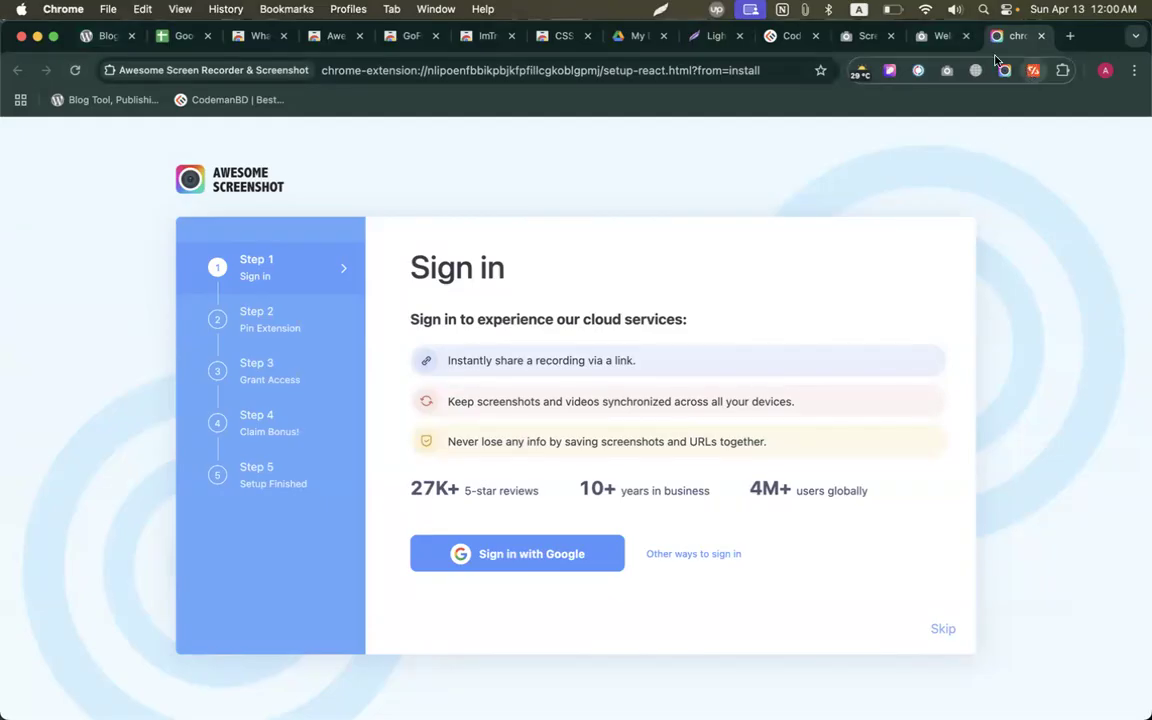
click(942, 40)
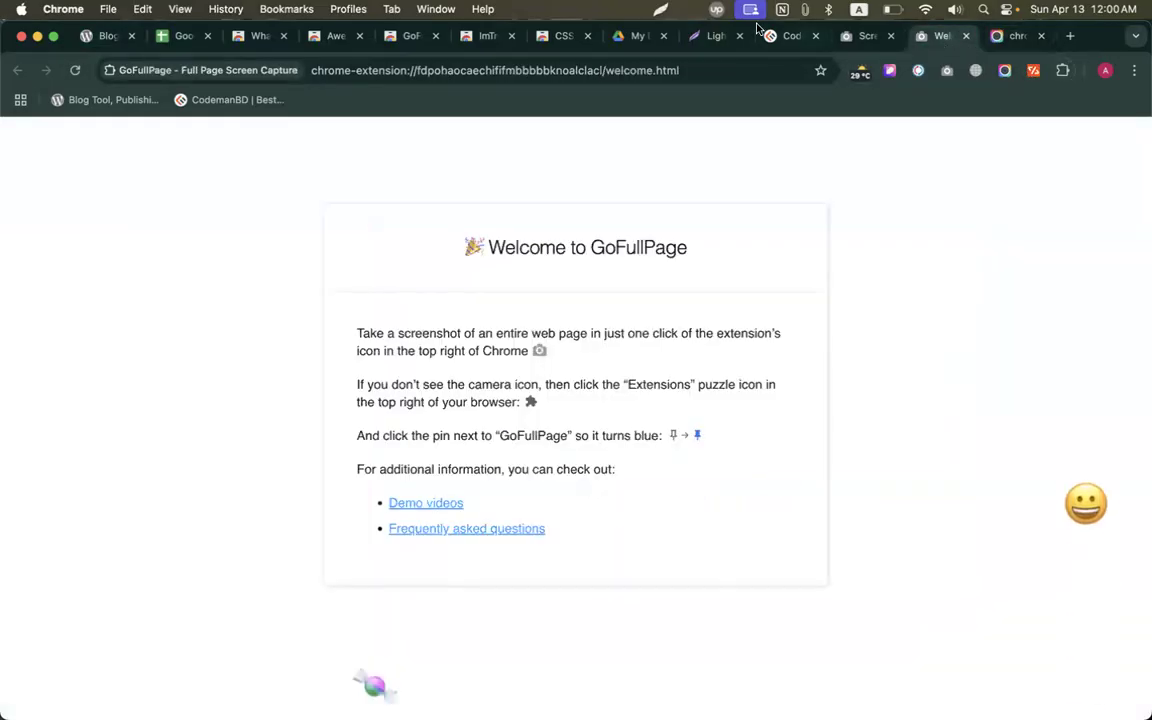
click(712, 36)
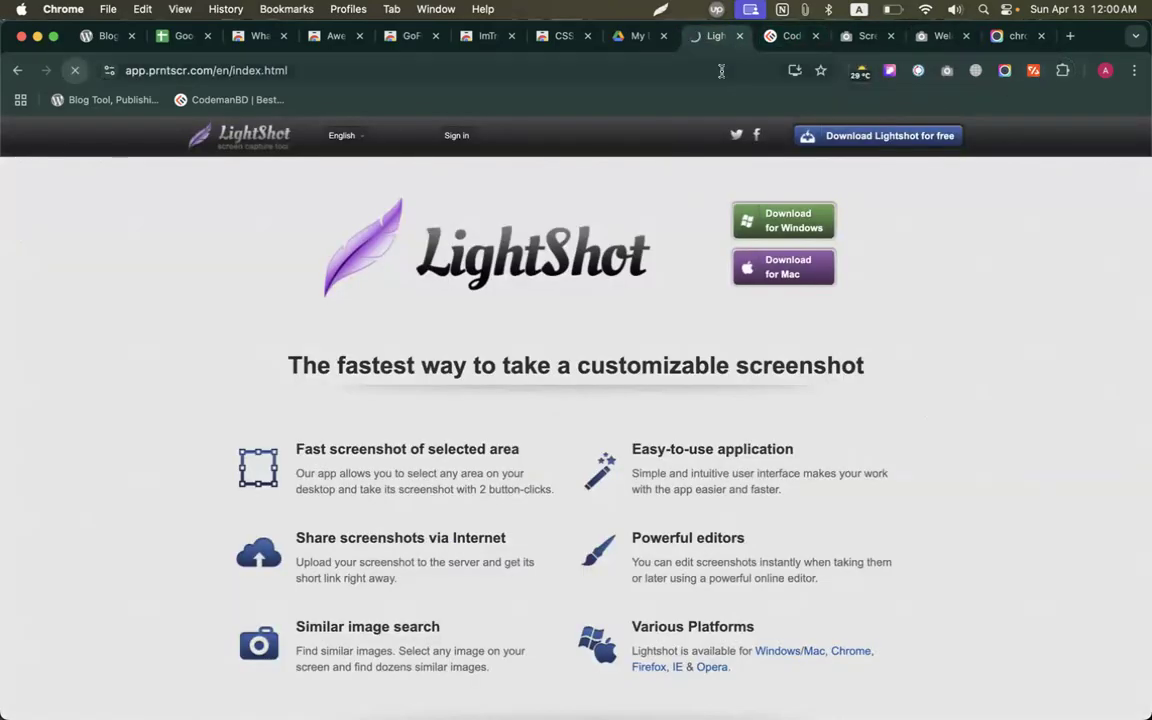
click(1033, 70)
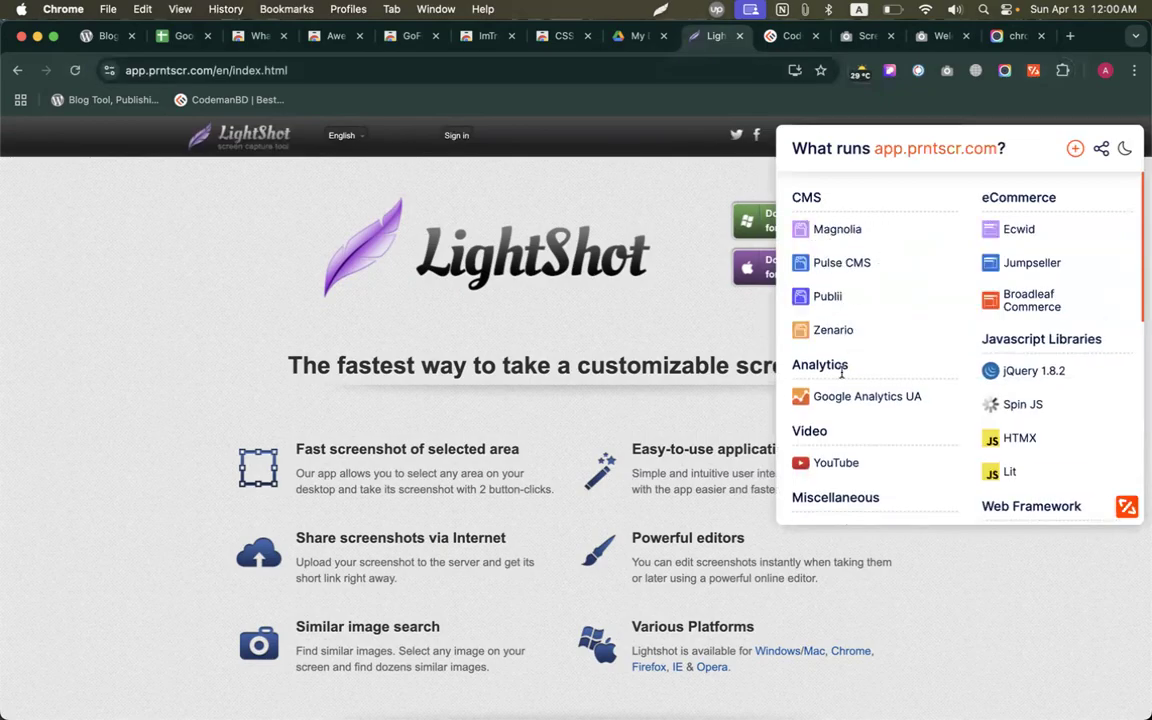
scroll(855, 475, down, 5)
scroll(855, 477, up, 4)
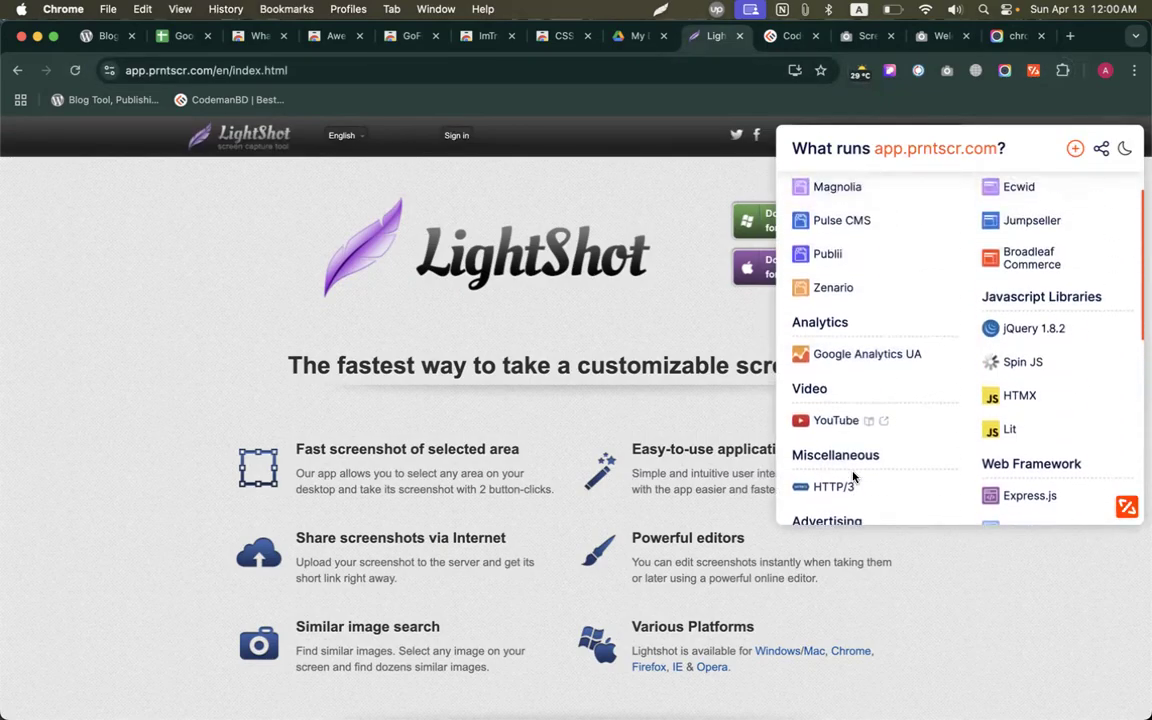
scroll(499, 357, up, 1)
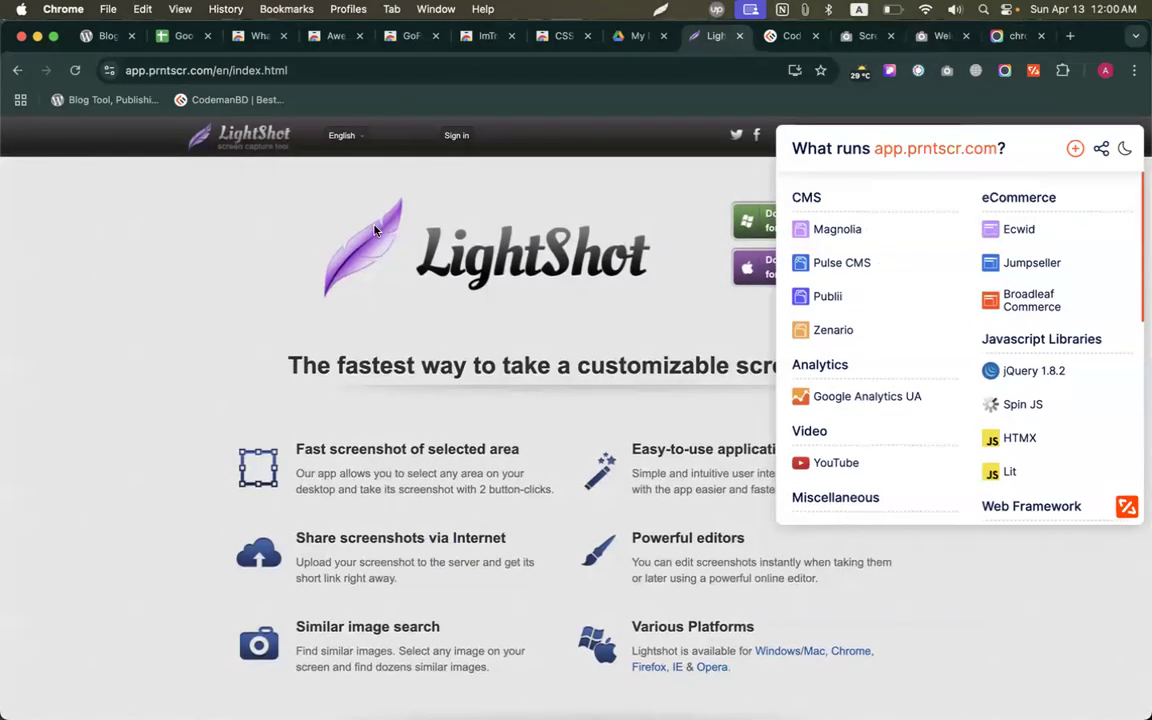
click(335, 206)
click(181, 36)
Open the Grammarly extension's Web Store page from its link in cell B75.
scroll(205, 340, down, 2)
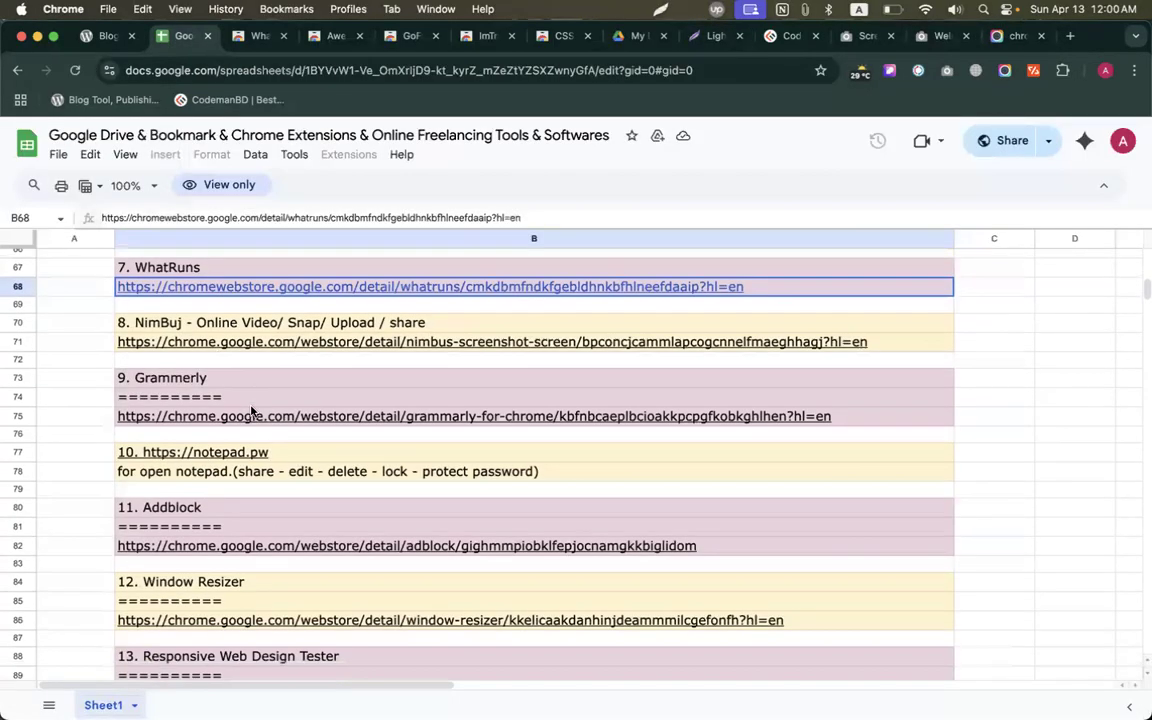
click(205, 340)
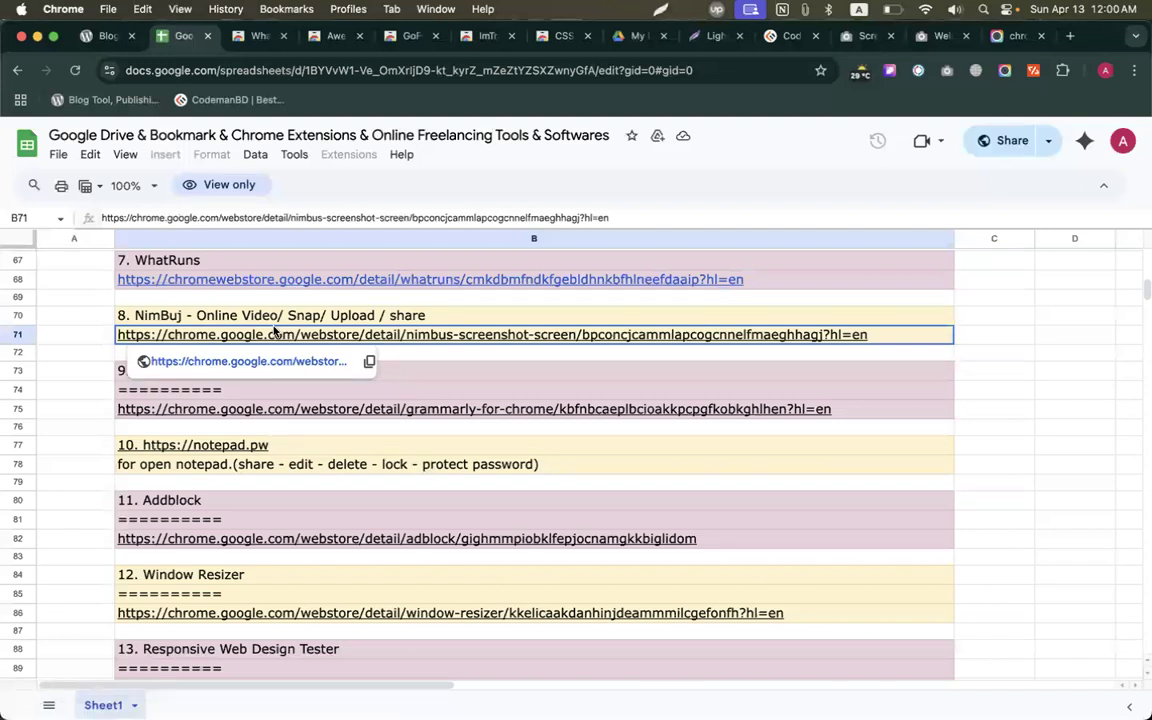
click(144, 409)
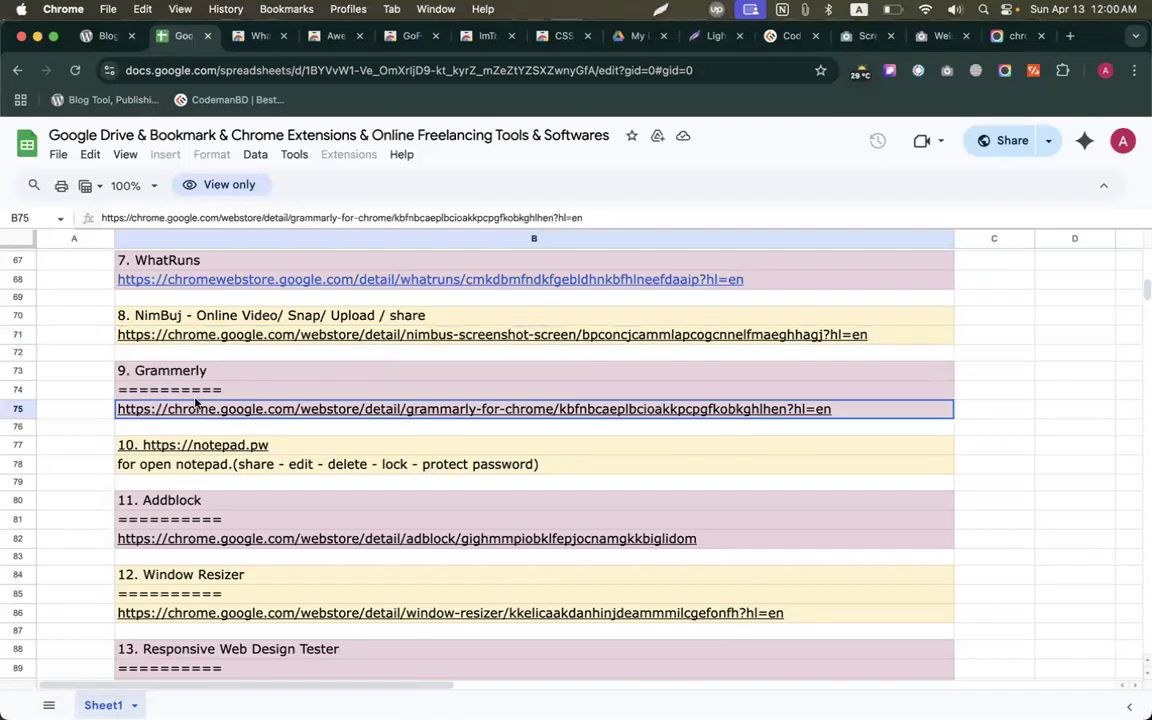
click(221, 440)
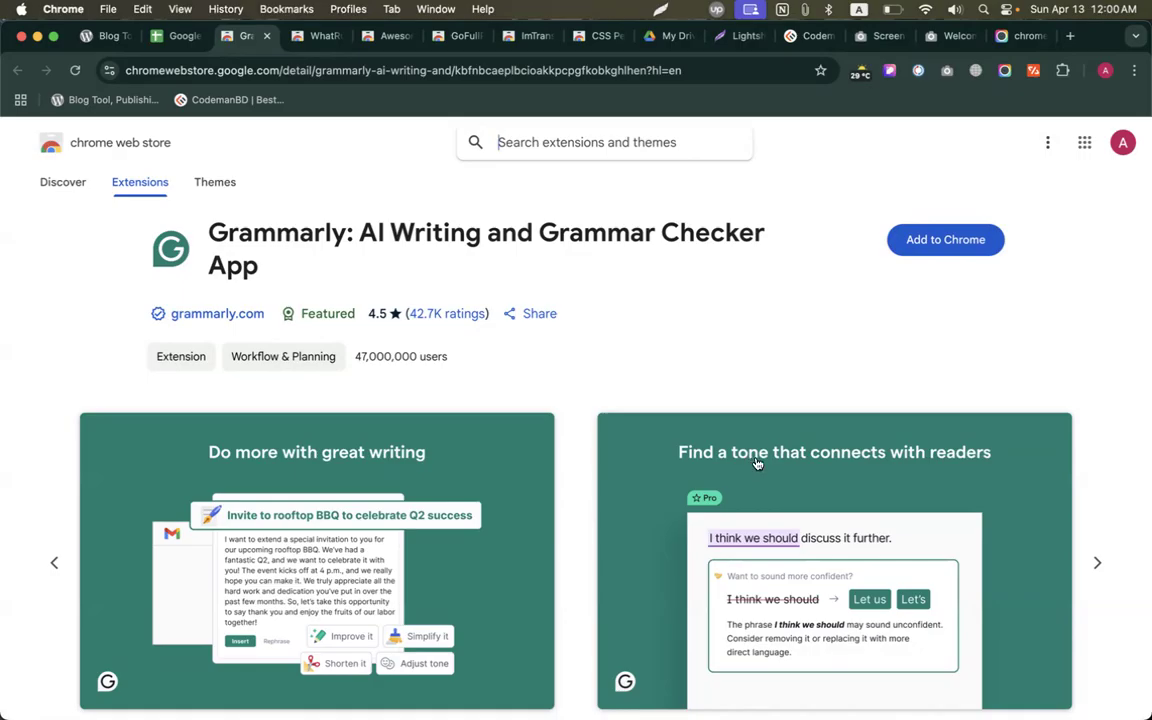
Back in the spreadsheet, open the notepad.pw link from cell B77 in a new tab.
click(164, 35)
scroll(237, 420, down, 1)
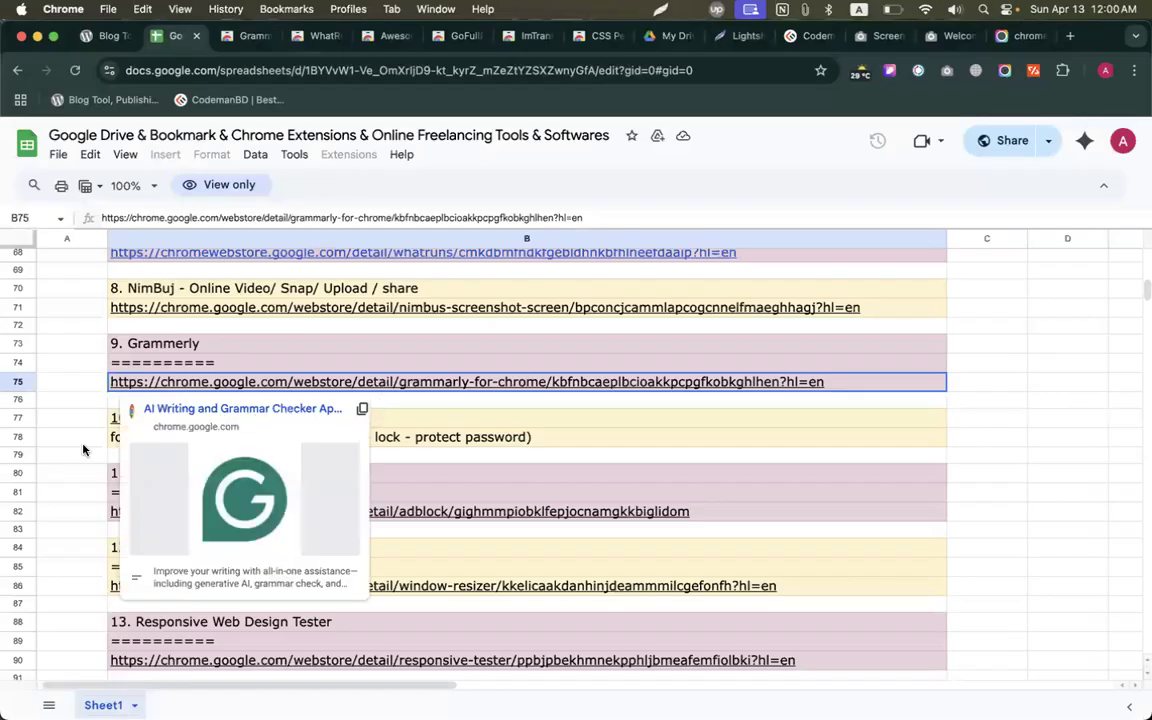
click(57, 394)
click(175, 418)
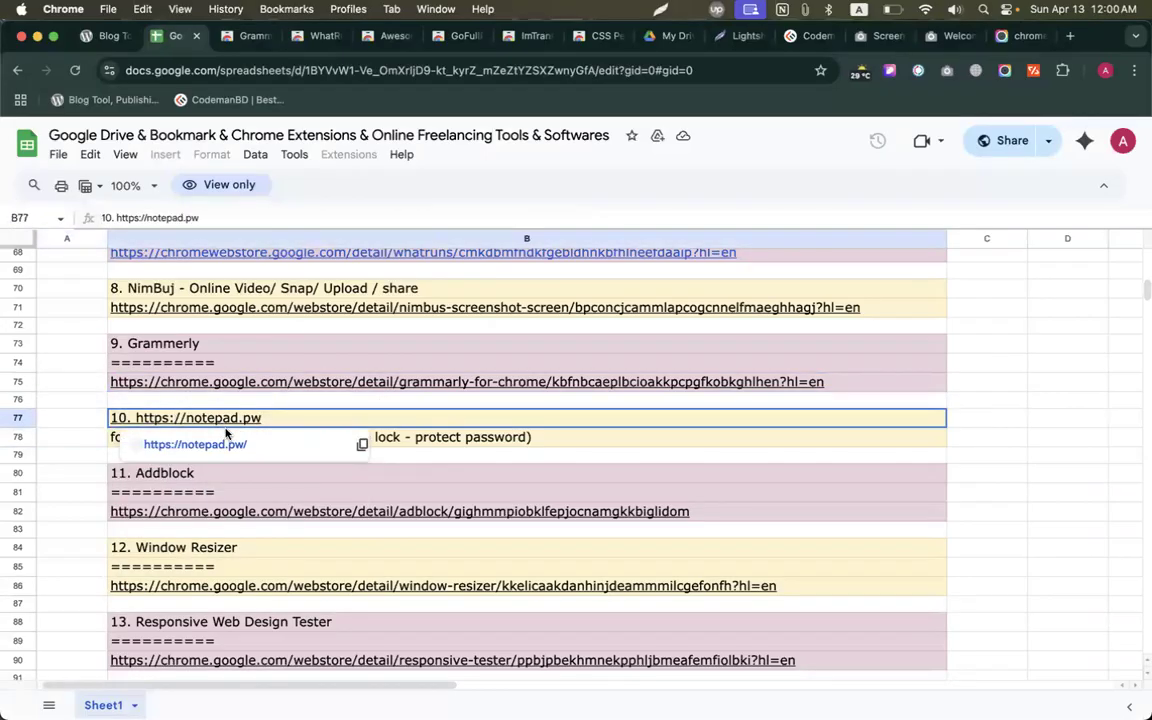
click(180, 445)
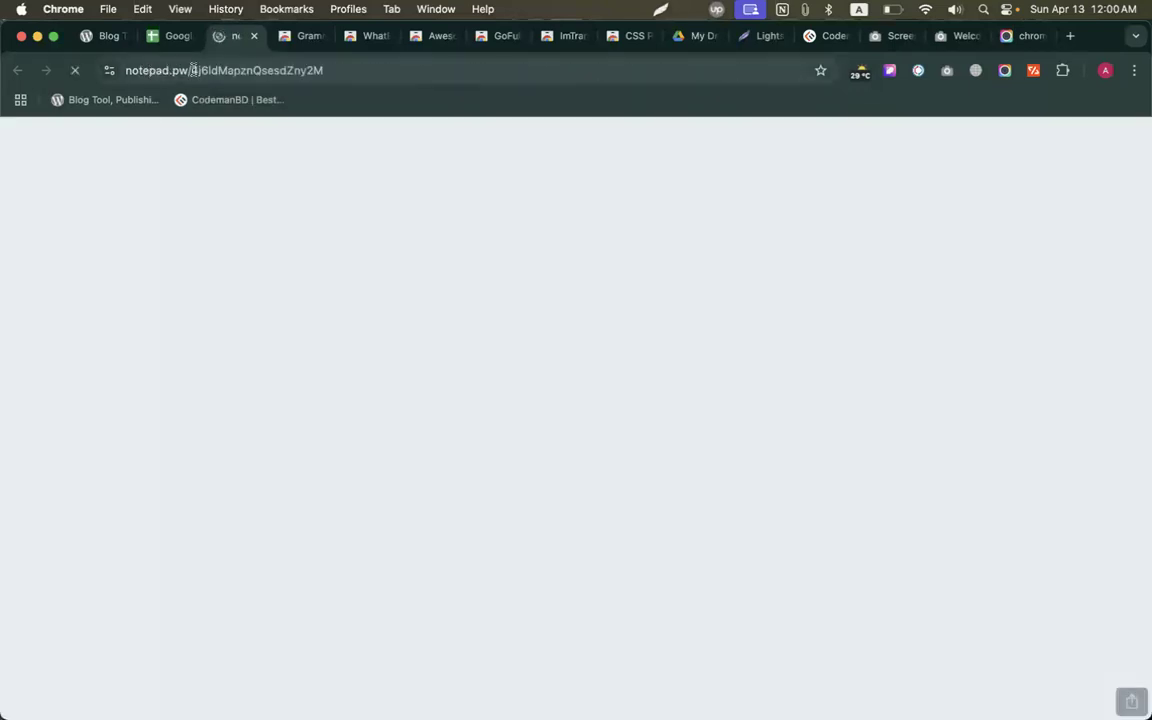
drag(191, 70, 358, 78)
click(427, 237)
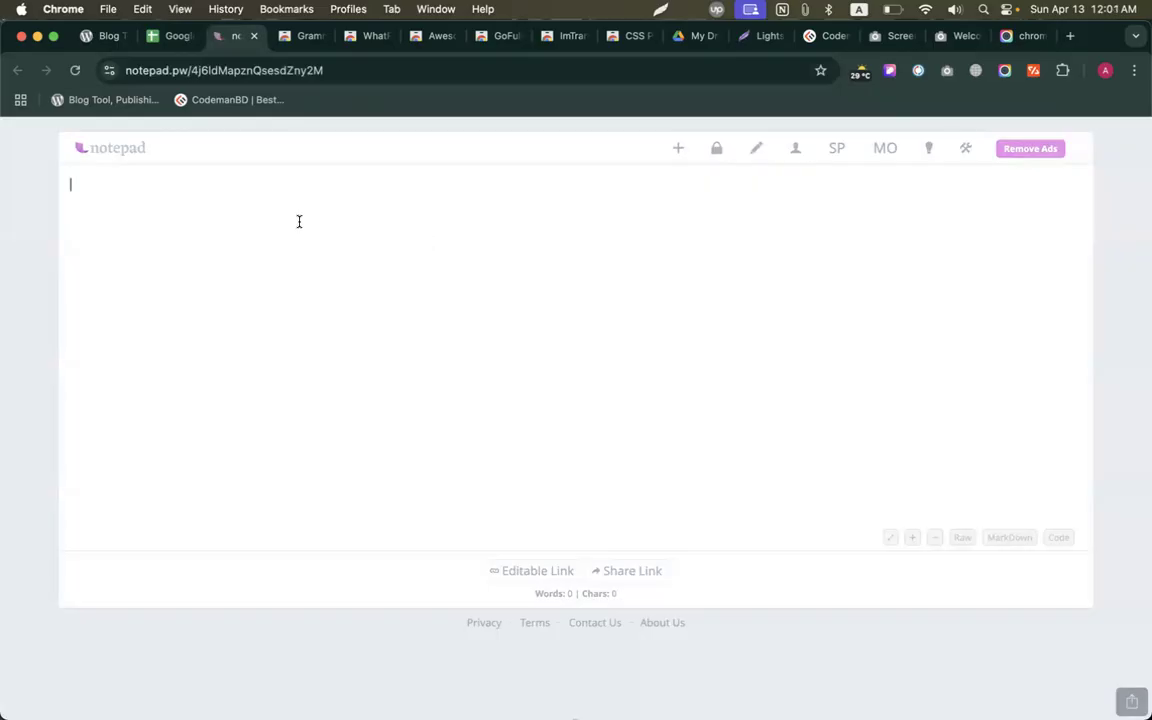
text(.m)
key(BackSpace)
key(BackSpace)
text(CMBD )
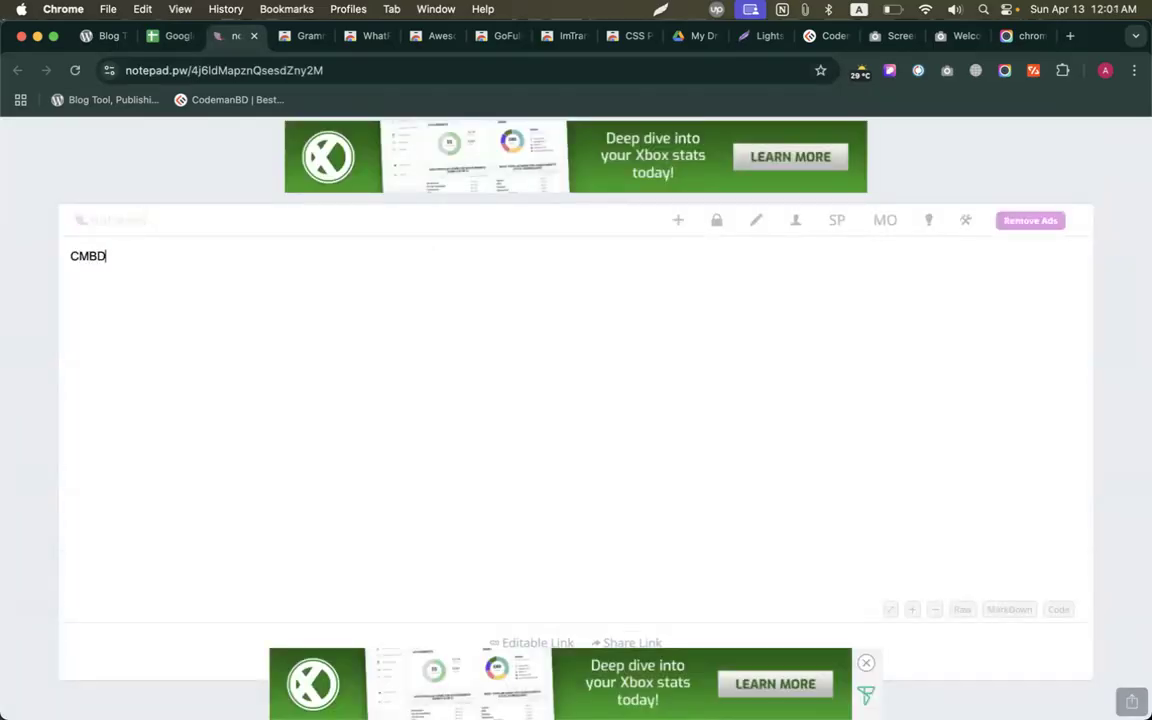
text(315)
Bookmark the note's address on the bookmarks bar and reopen it from the bookmark.
click(300, 70)
drag(300, 70, 386, 104)
click(384, 101)
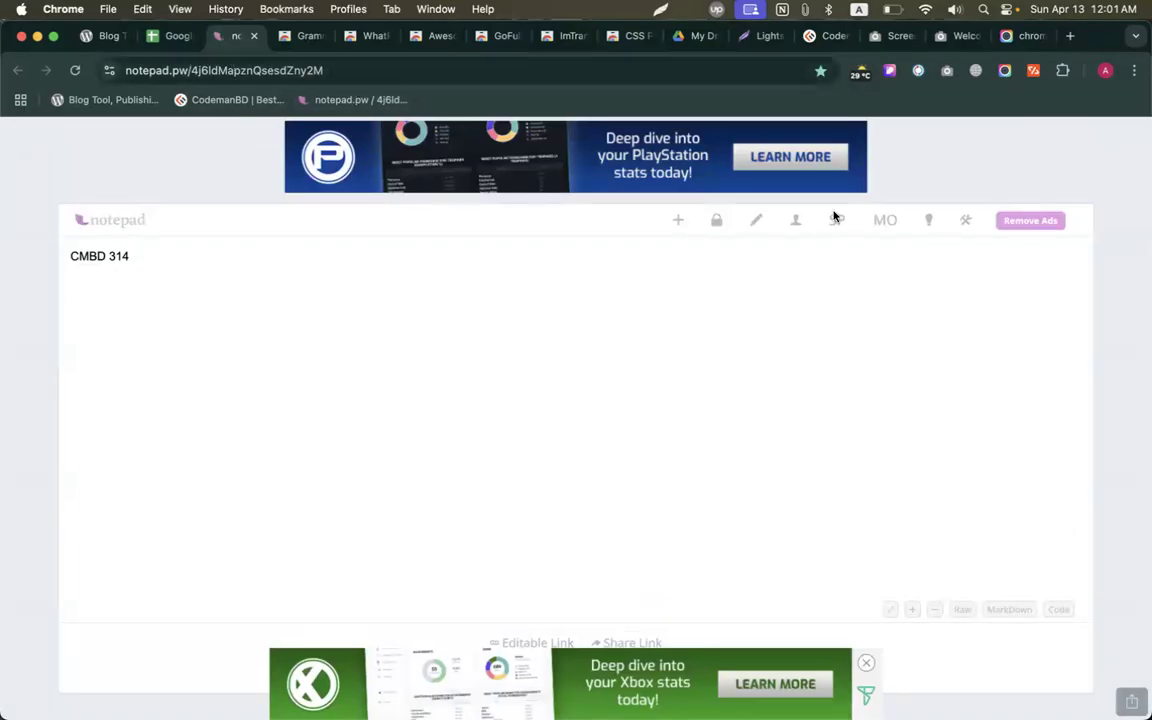
click(757, 222)
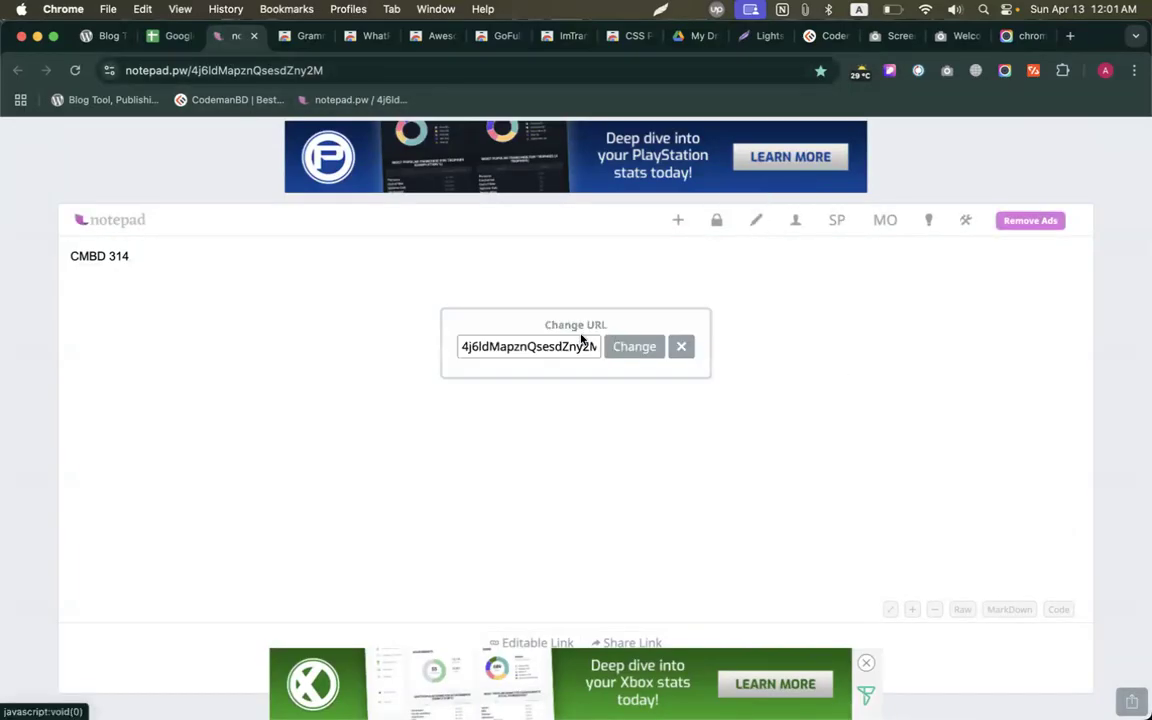
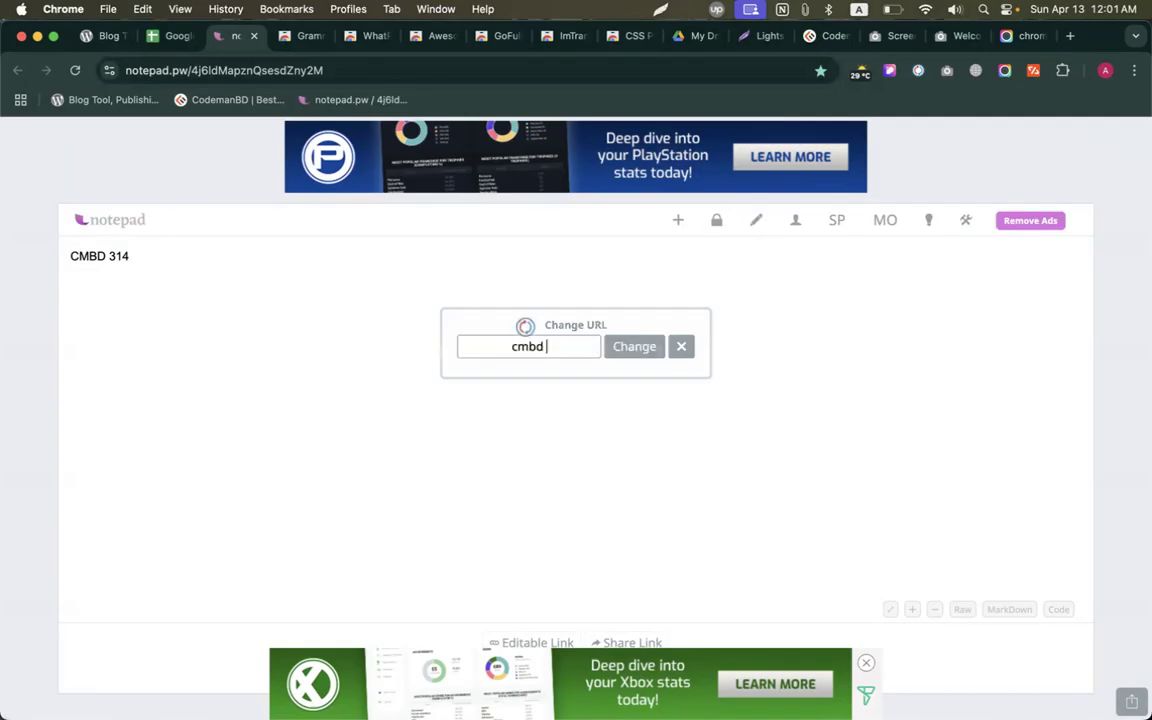
click(635, 349)
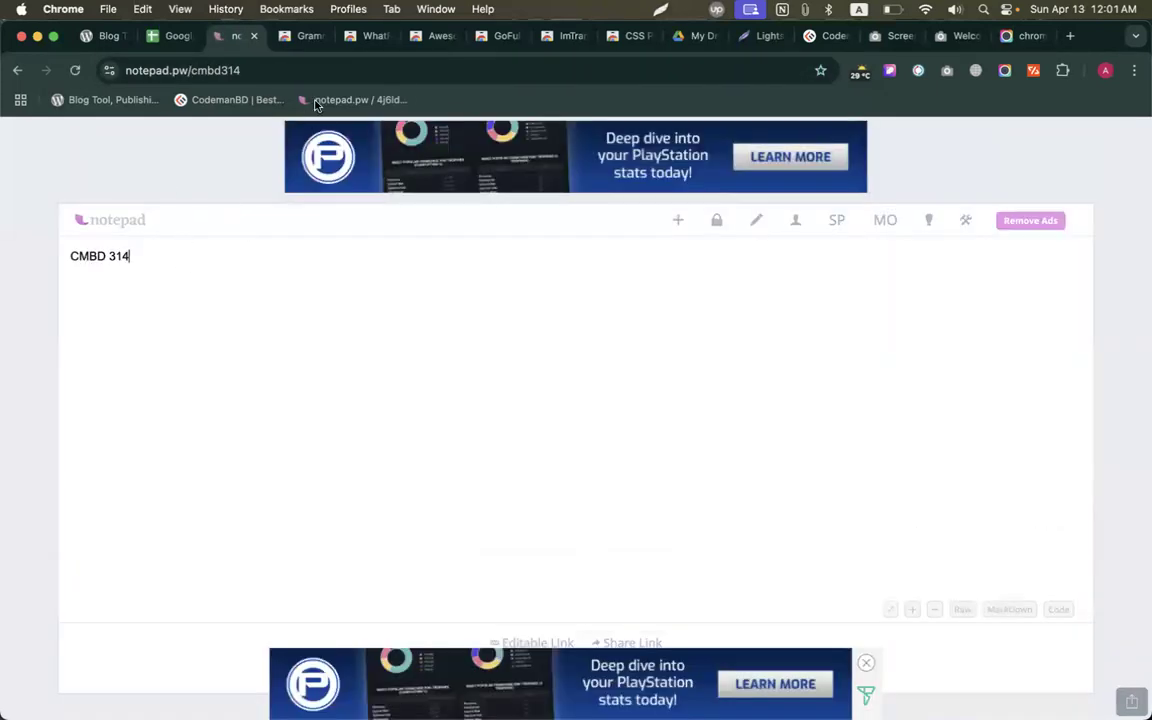
click(225, 70)
drag(219, 74, 300, 97)
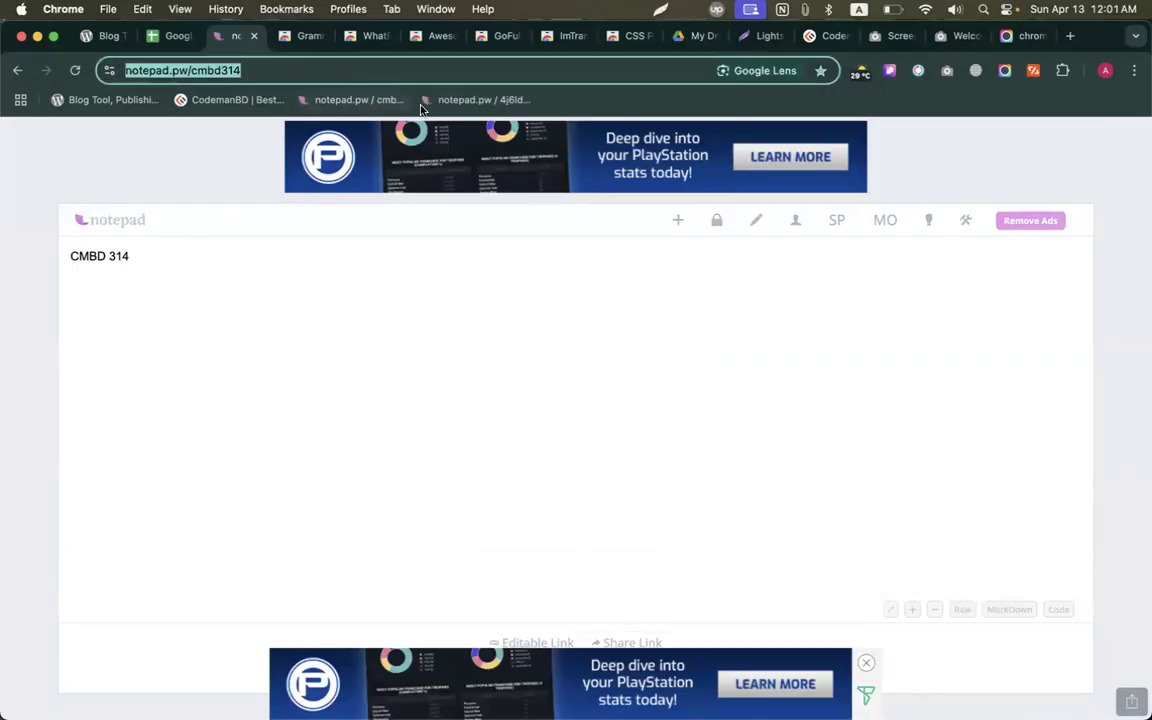
right_click(452, 101)
click(496, 325)
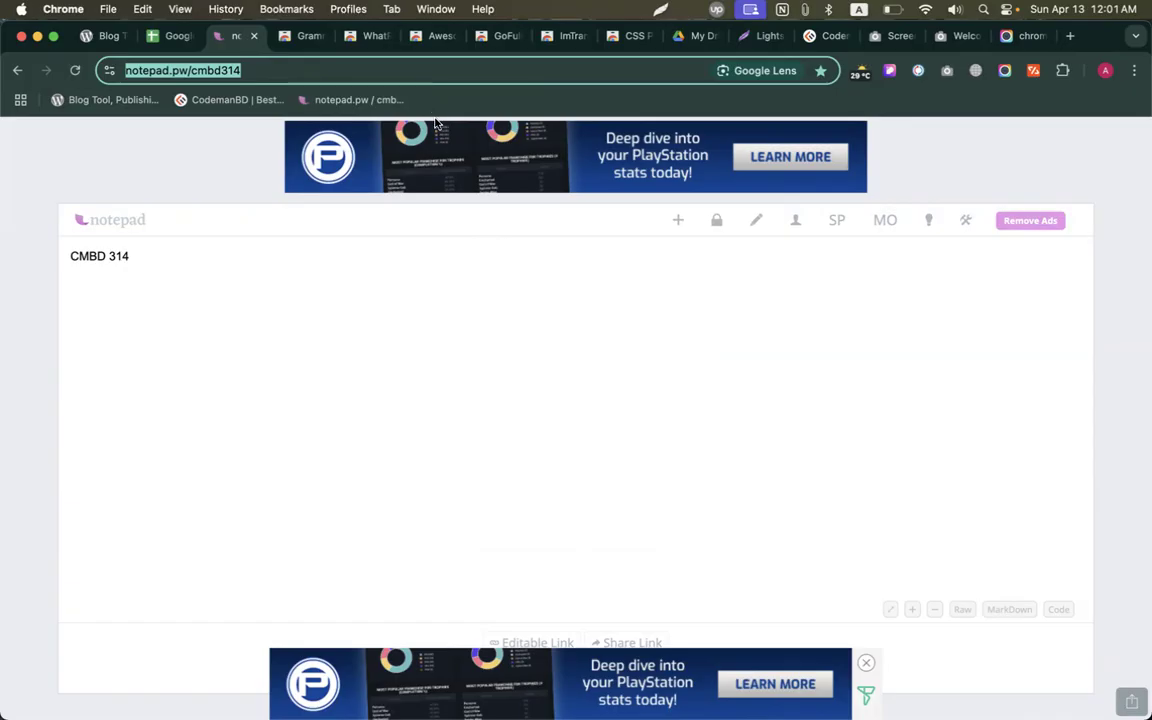
click(949, 163)
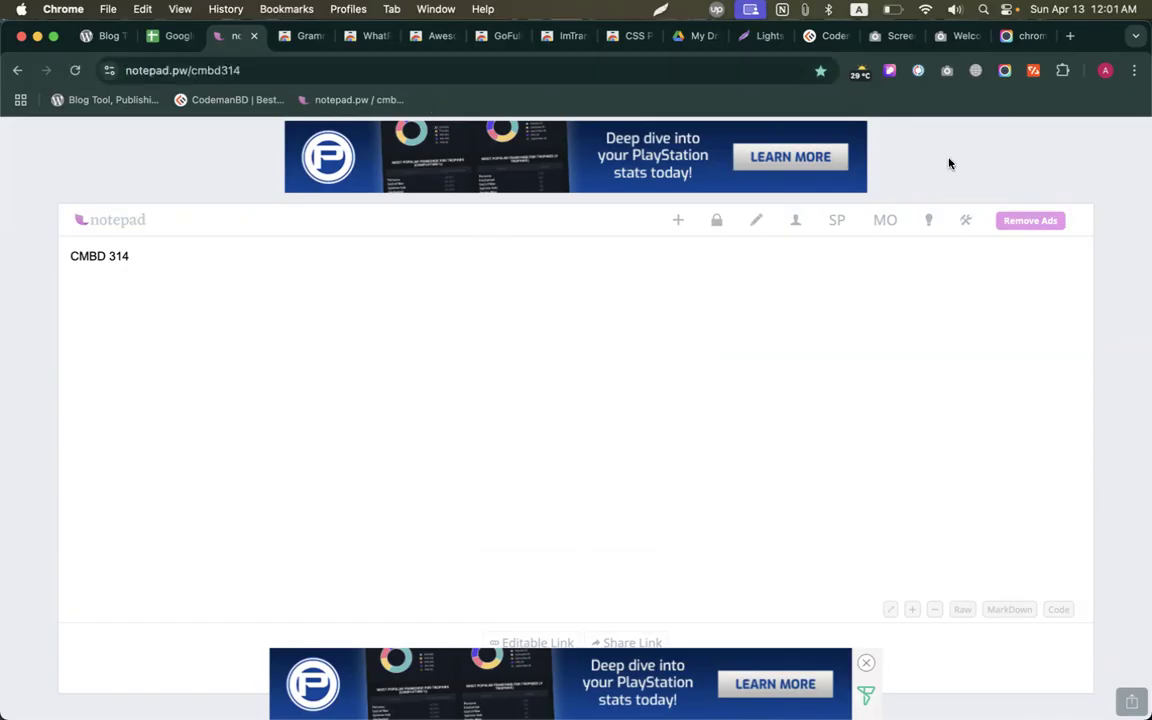
Lock the note with a password of at least four characters.
click(714, 222)
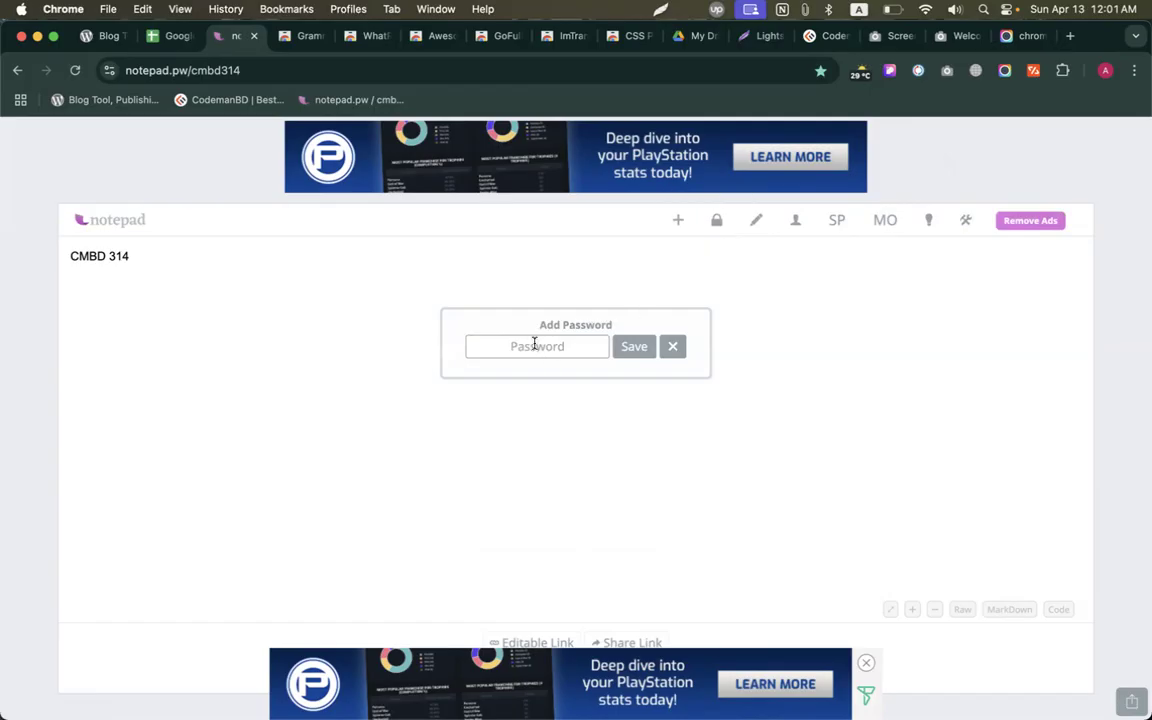
click(535, 345)
text(12)
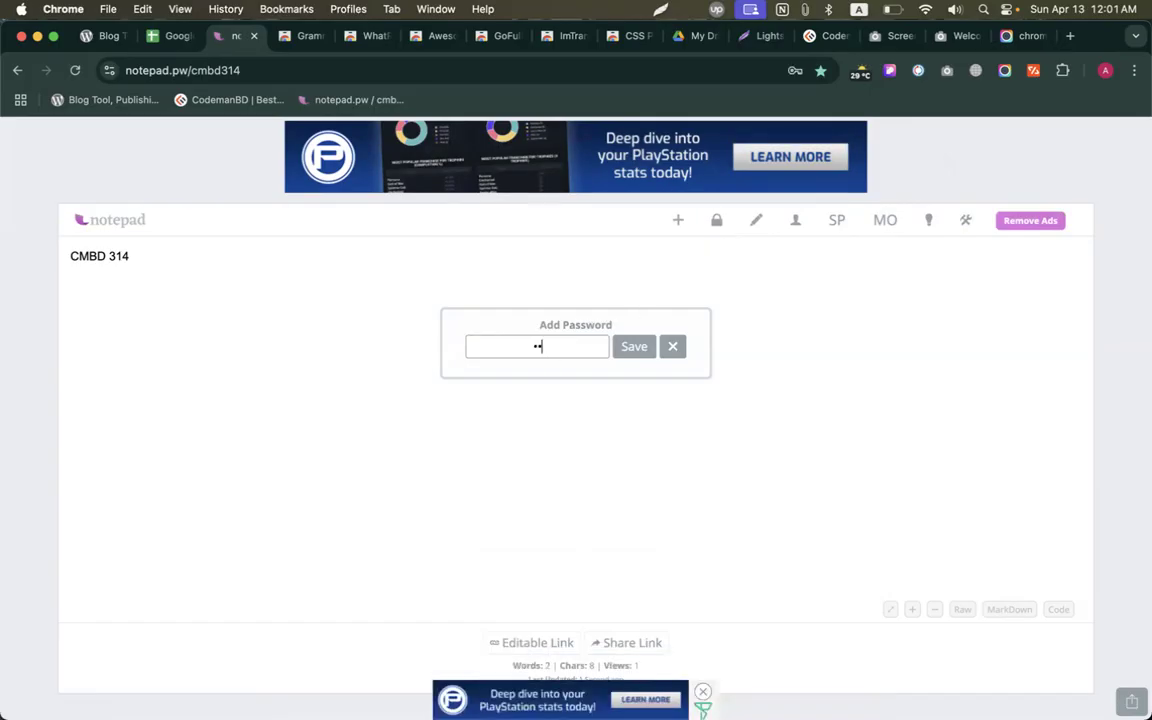
text(3)
click(636, 350)
click(582, 347)
key(Return)
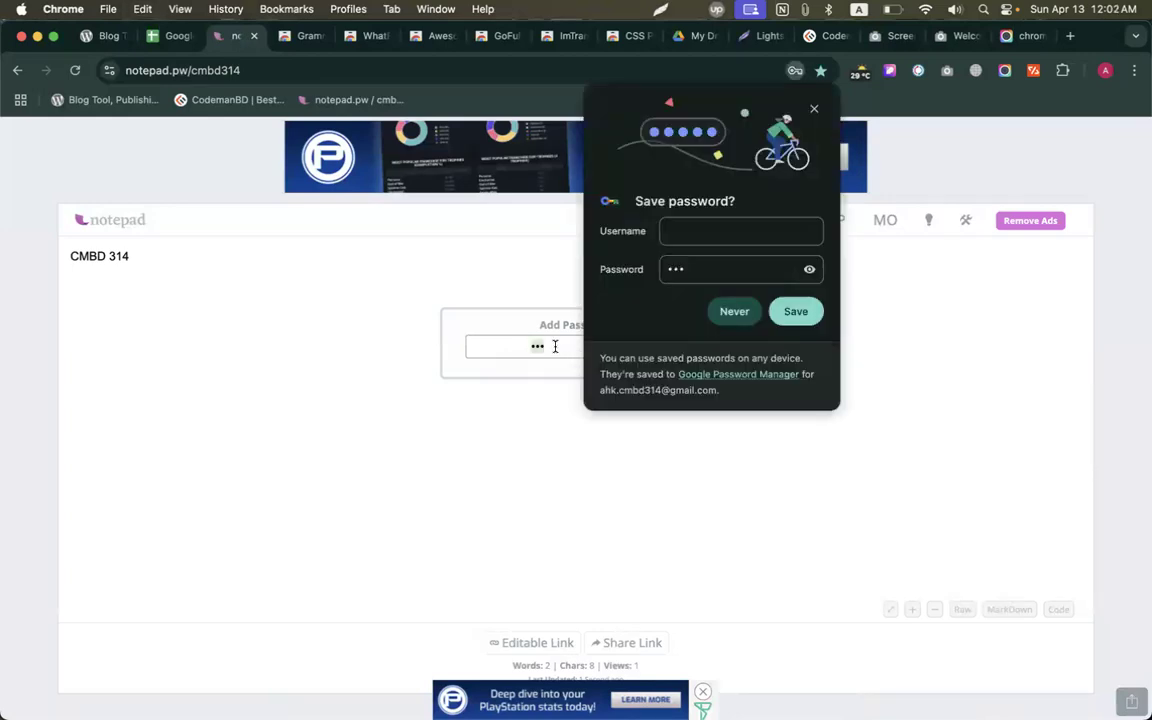
key(BackSpace)
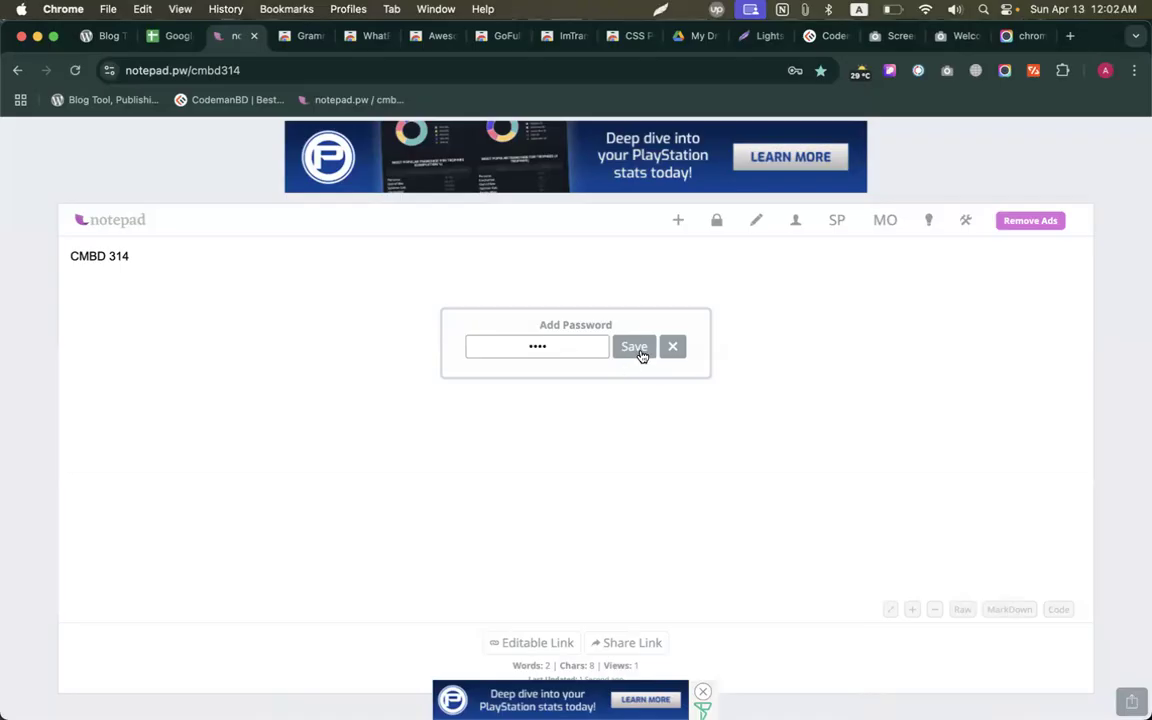
click(641, 352)
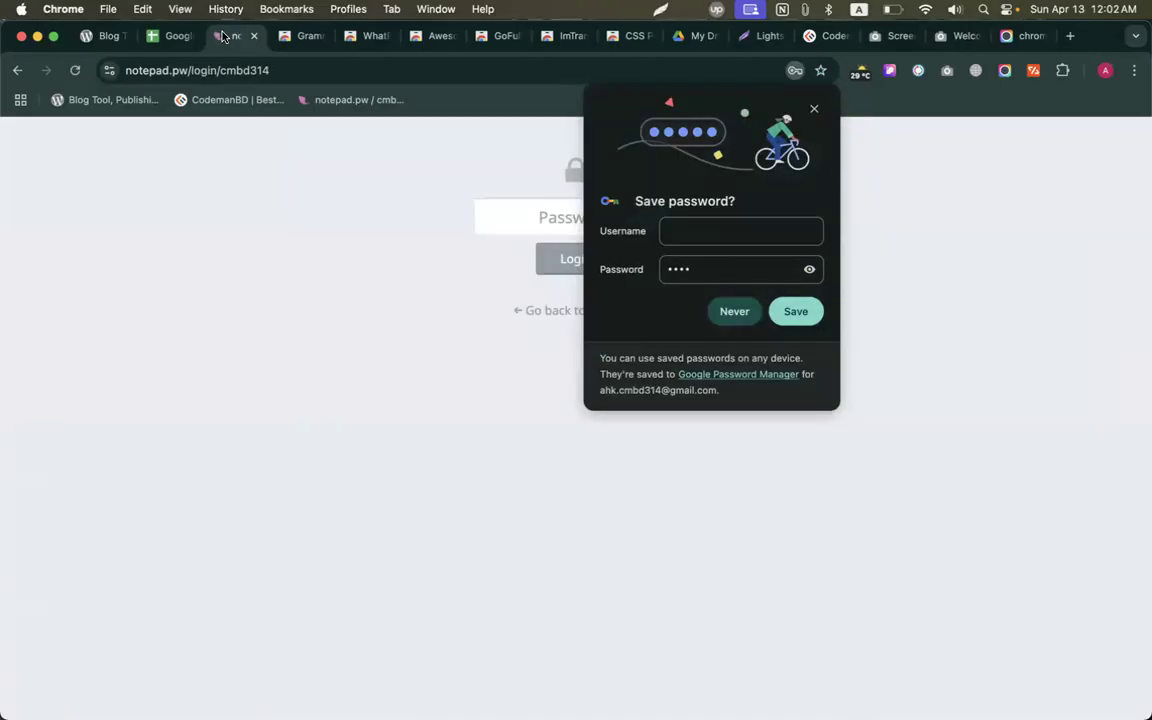
click(558, 218)
text(****)
key(Return)
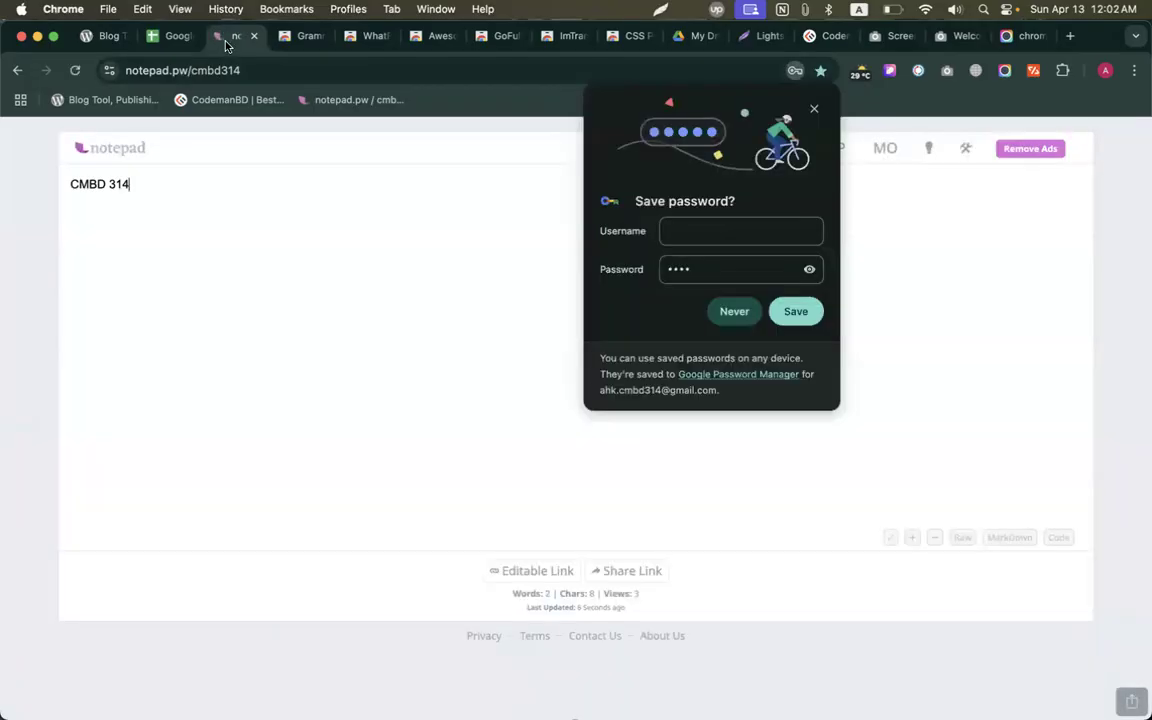
click(814, 106)
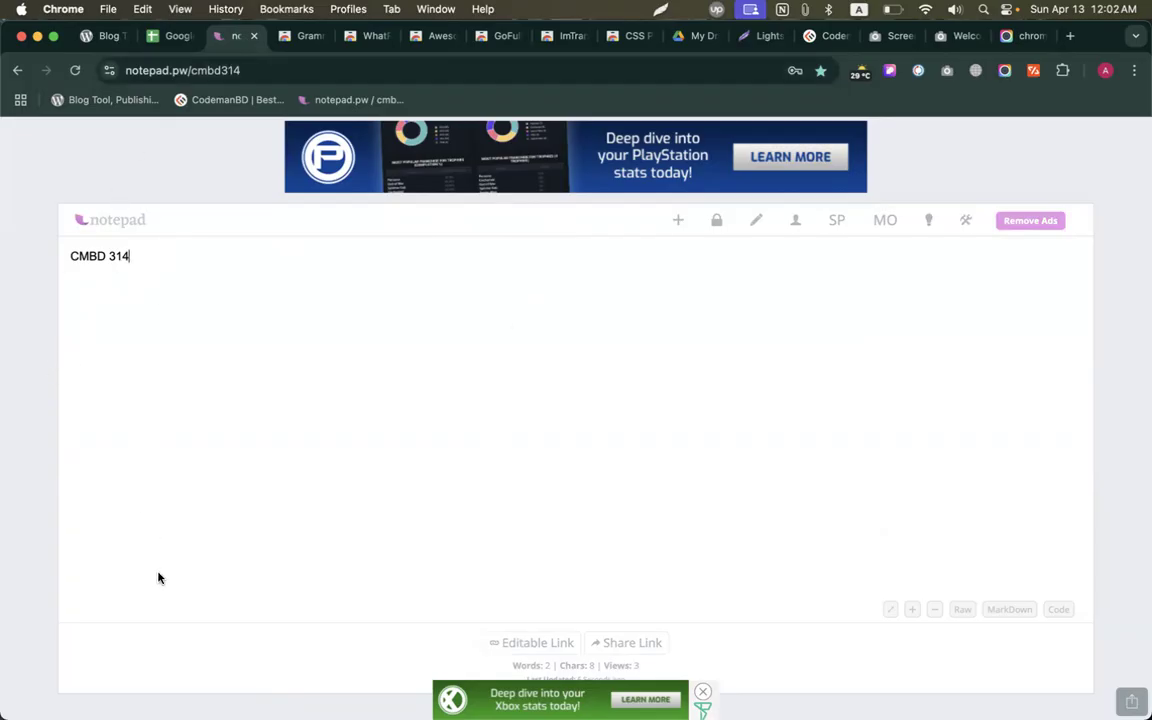
click(176, 68)
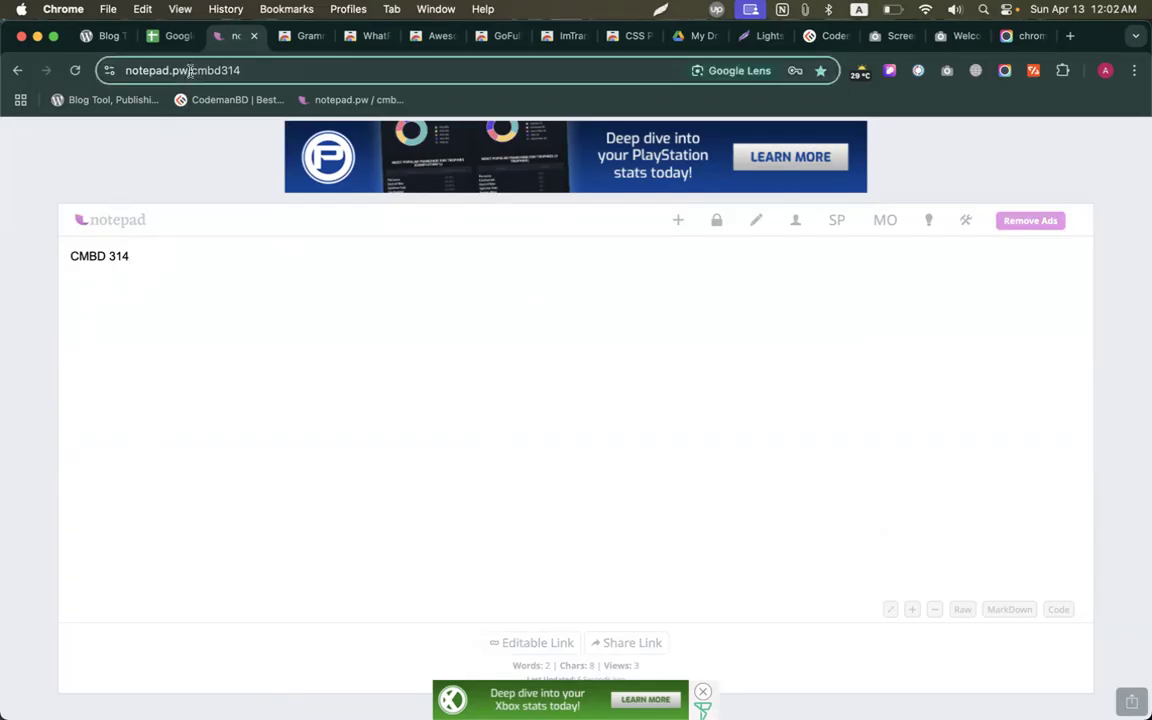
drag(228, 70, 285, 58)
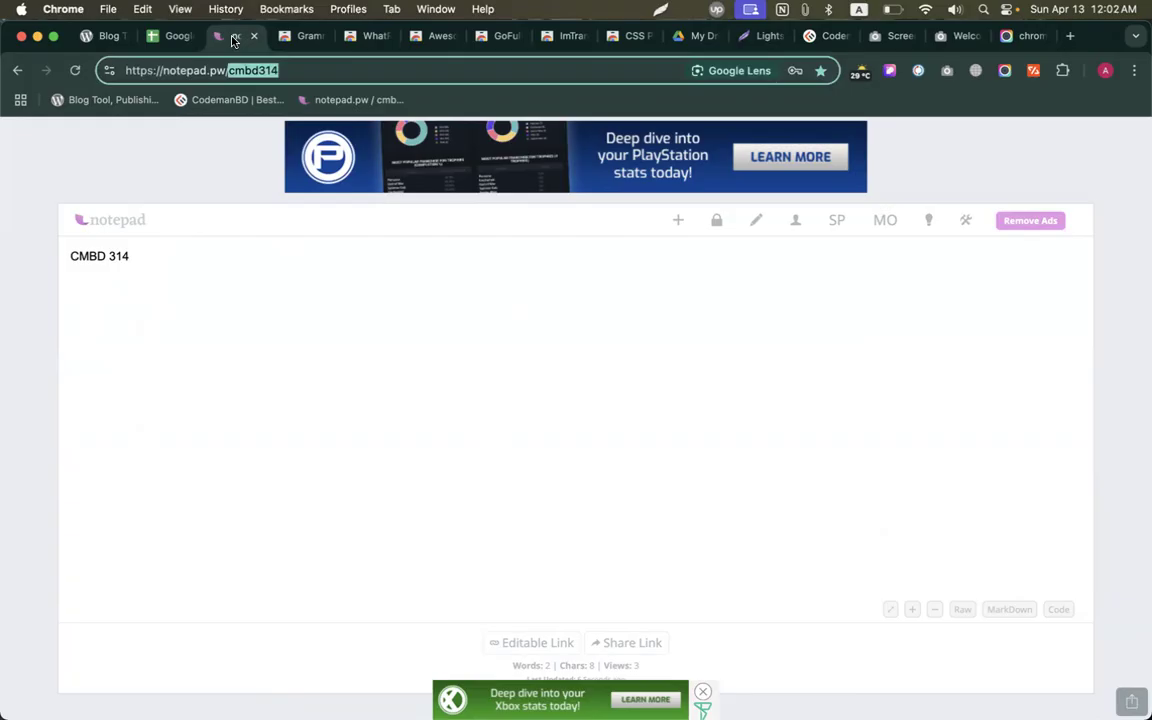
click(195, 195)
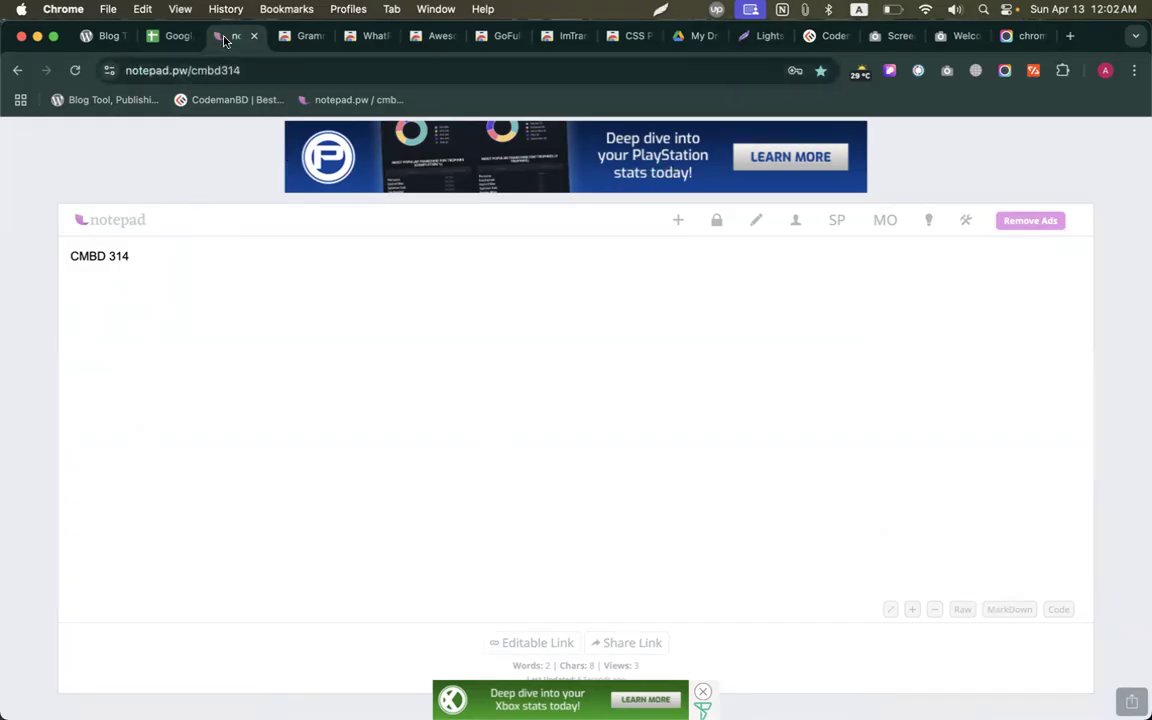
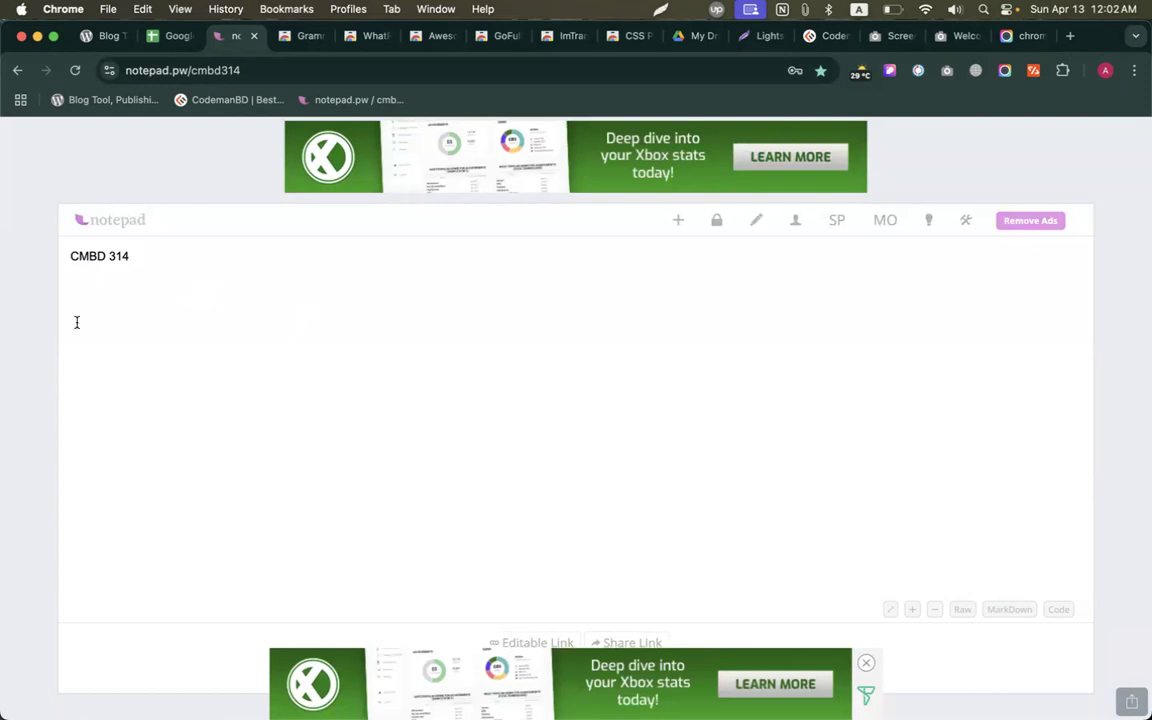
In the extension-links spreadsheet, check the Addblock link in B82 and dismiss its preview.
click(162, 36)
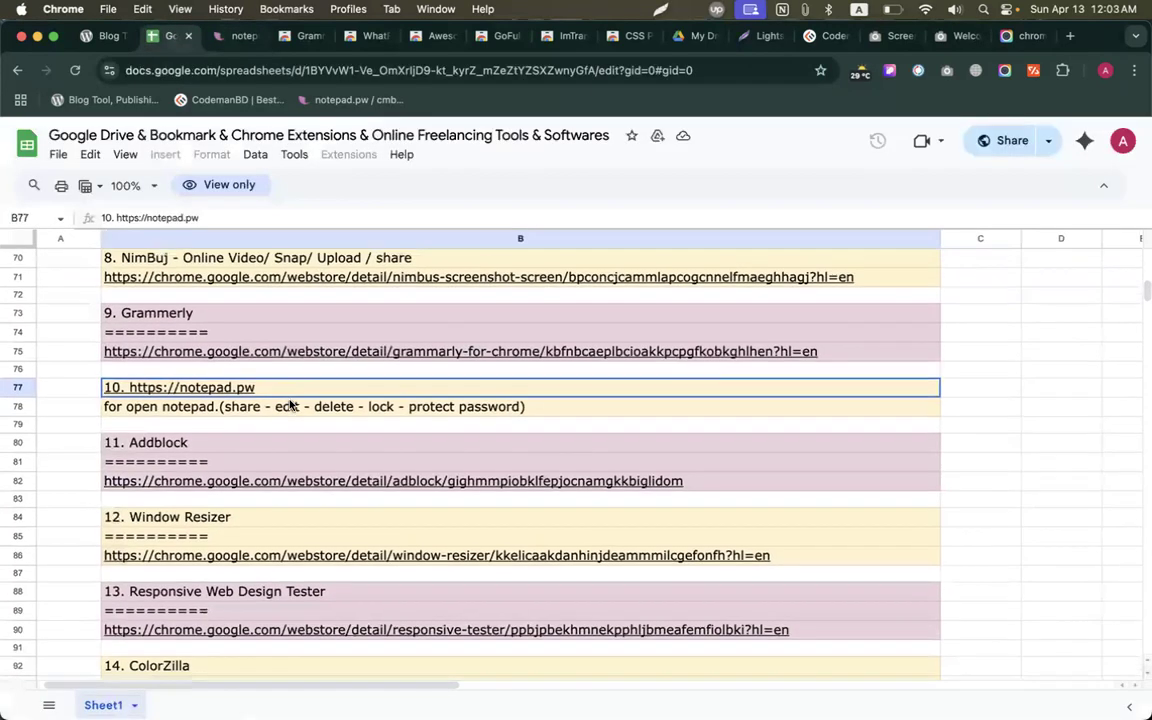
scroll(291, 405, down, 1)
scroll(290, 404, down, 2)
click(228, 330)
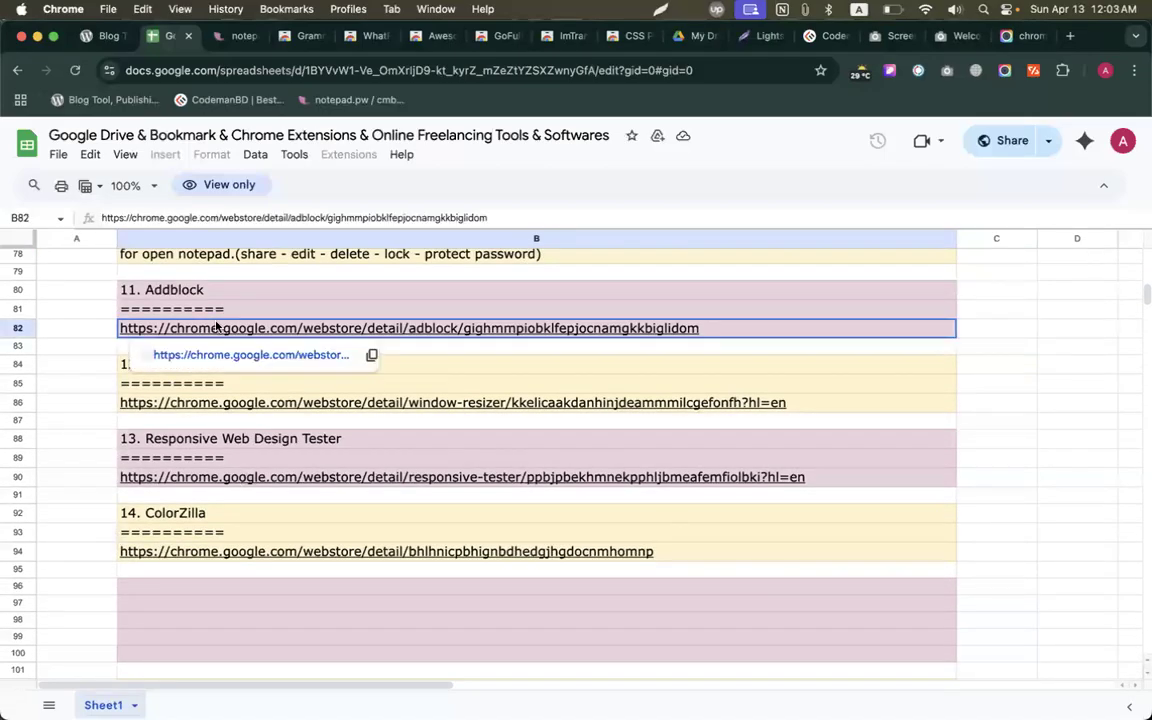
click(100, 329)
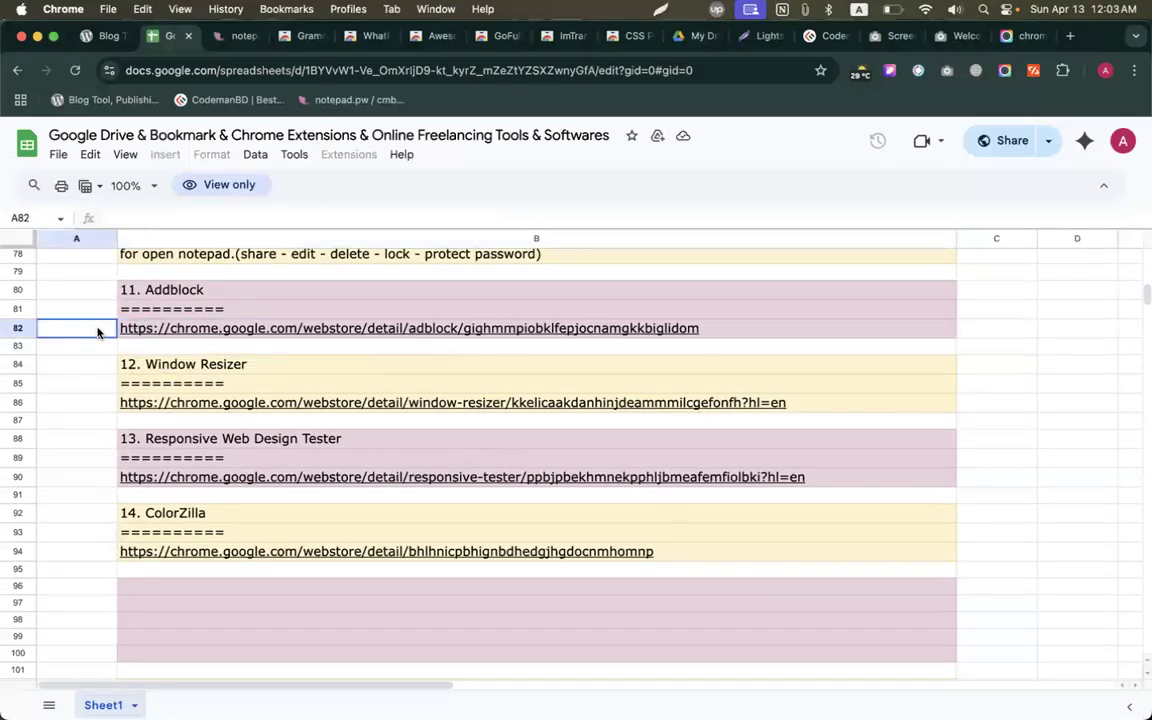
click(185, 333)
click(86, 332)
Open the Window Resizer Web Store page from the link in cell B86.
click(232, 36)
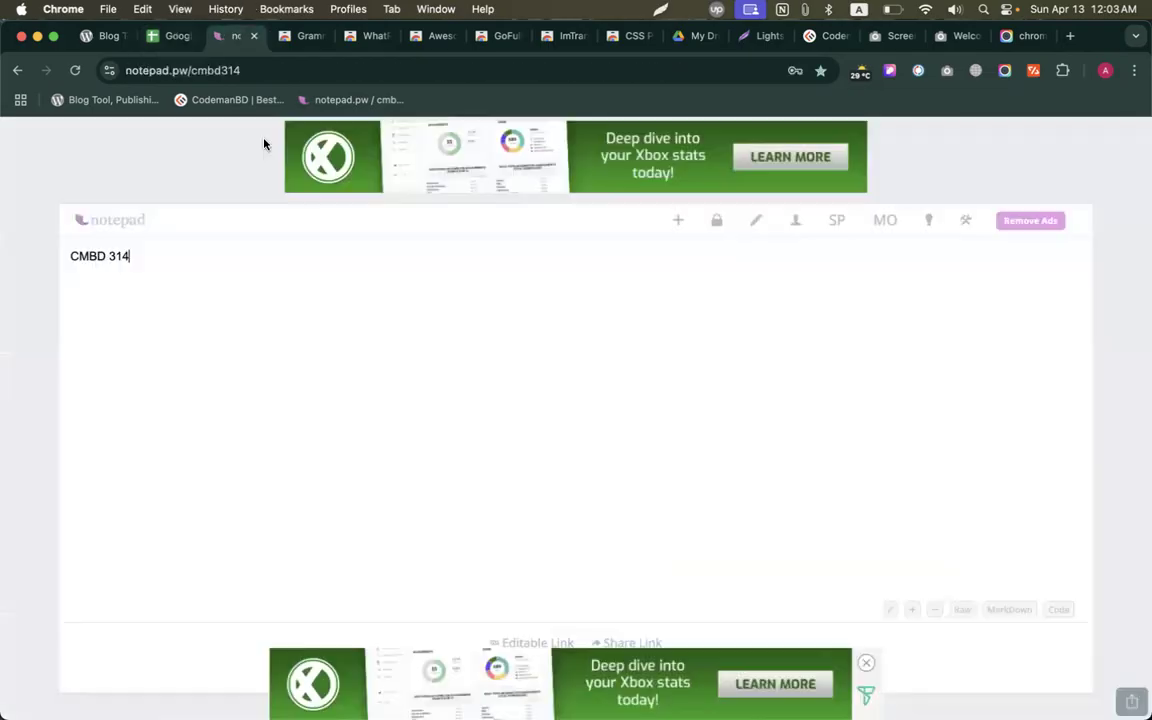
click(160, 44)
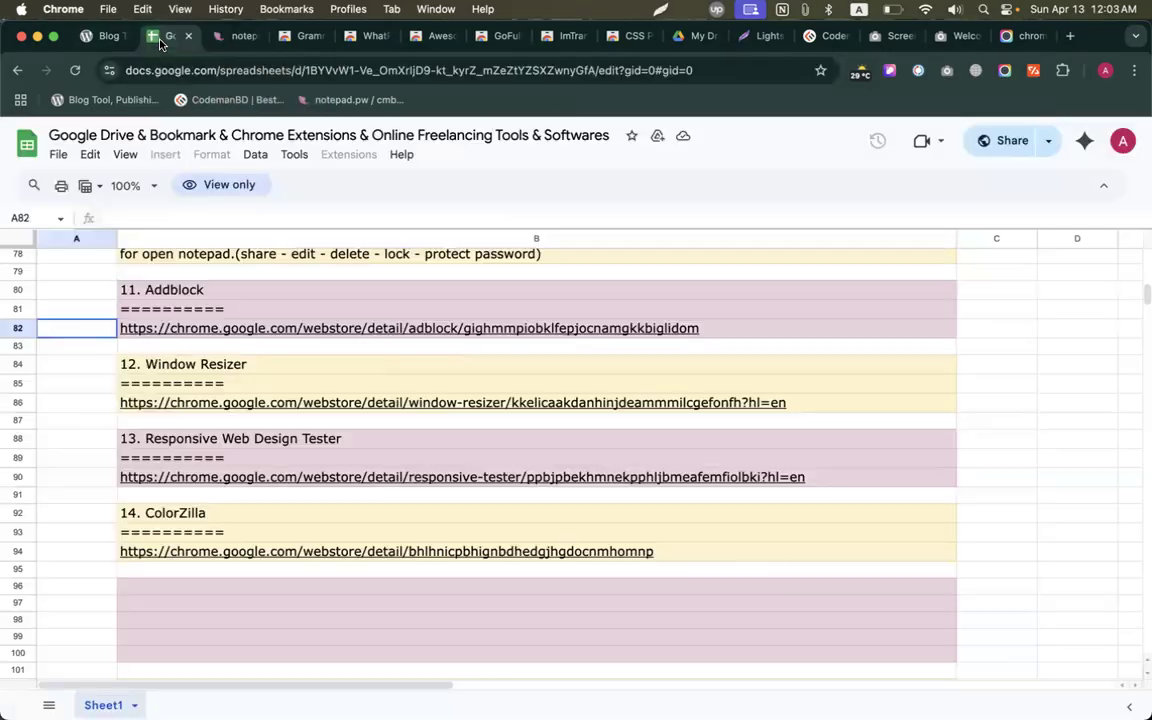
click(185, 366)
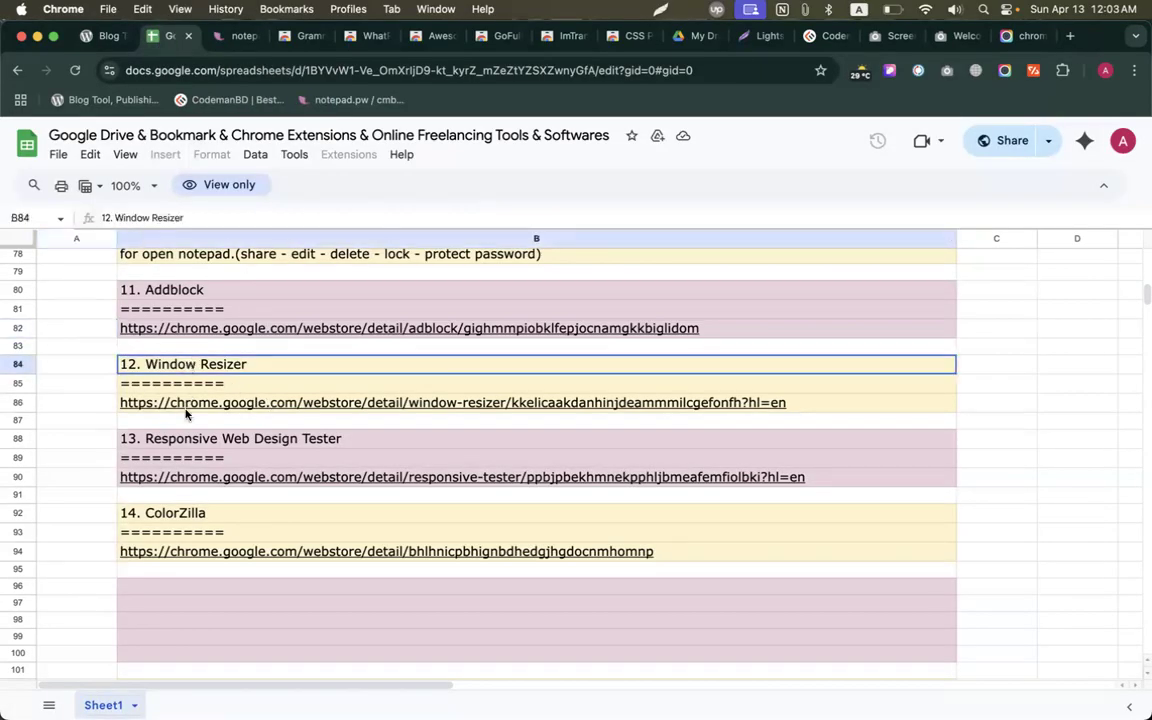
click(185, 406)
click(190, 431)
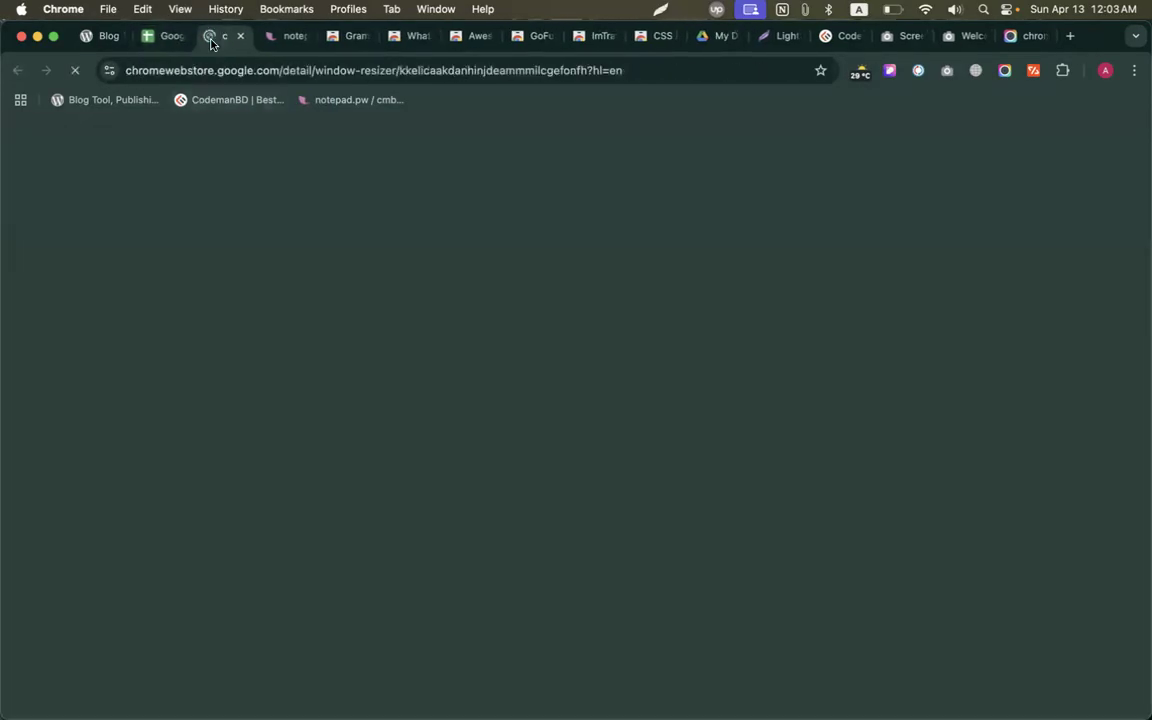
Add the Window Resizer extension to Chrome and pin it to the toolbar.
click(940, 238)
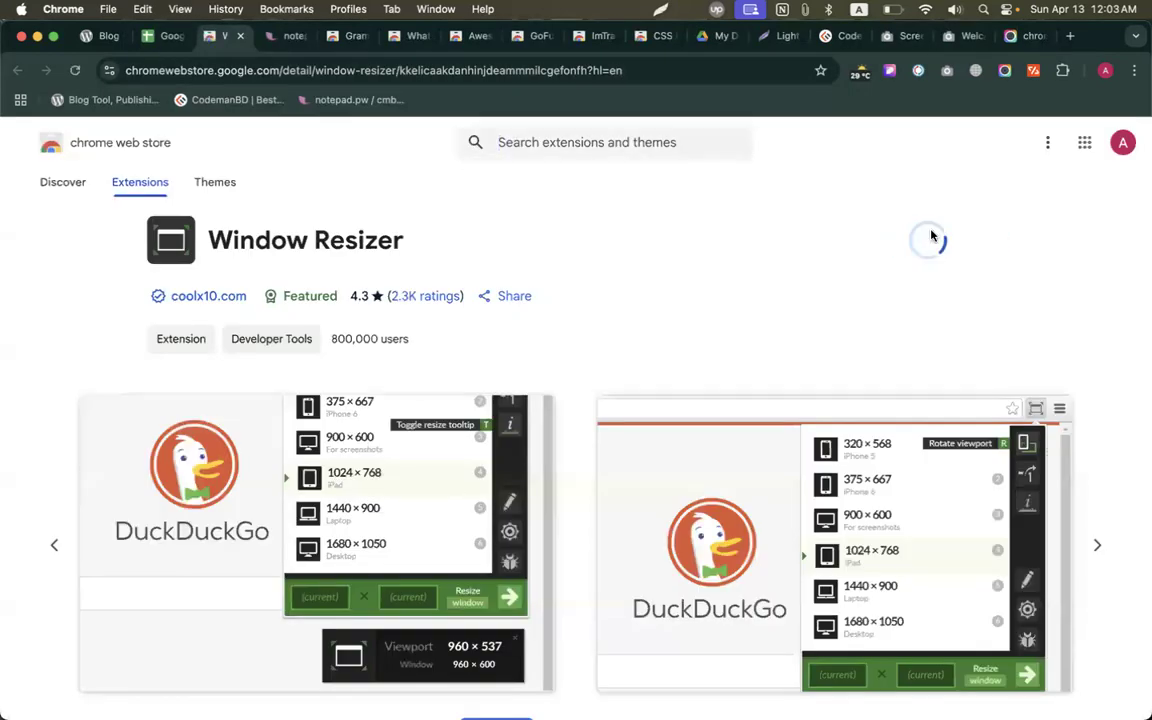
click(667, 386)
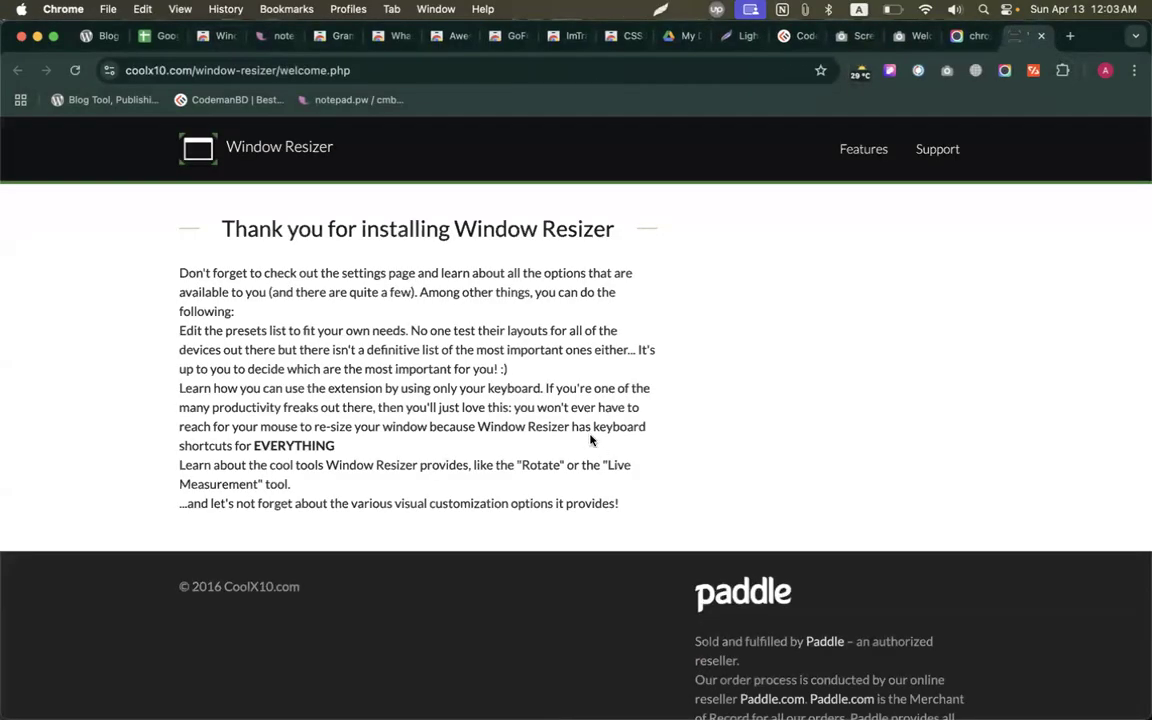
click(1062, 70)
scroll(990, 240, down, 1)
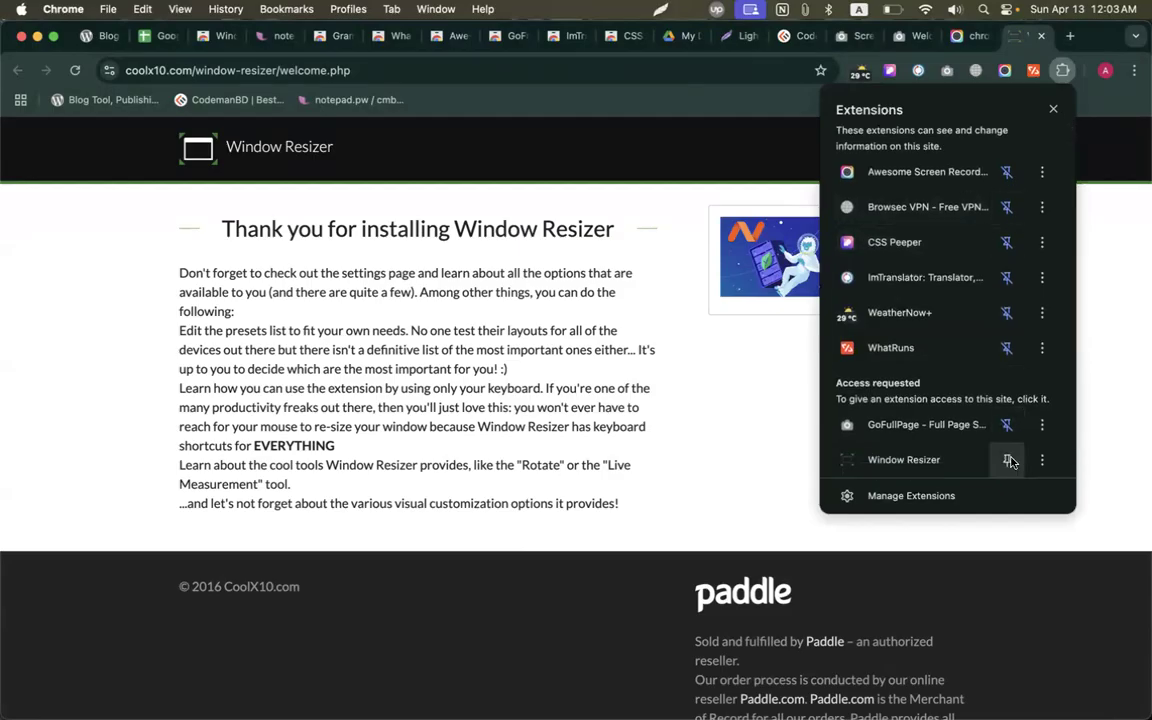
click(1007, 459)
click(593, 162)
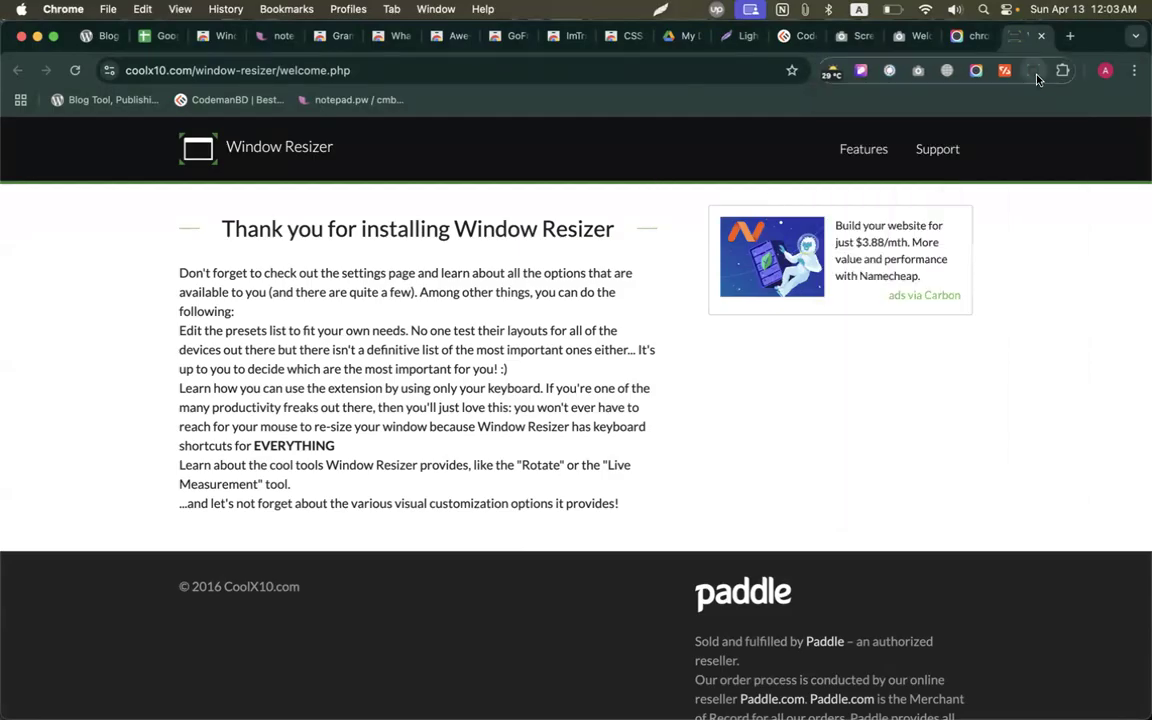
Shrink the CodemanBD site window to a phone-size preset, restore it, and return to the spreadsheet.
click(795, 36)
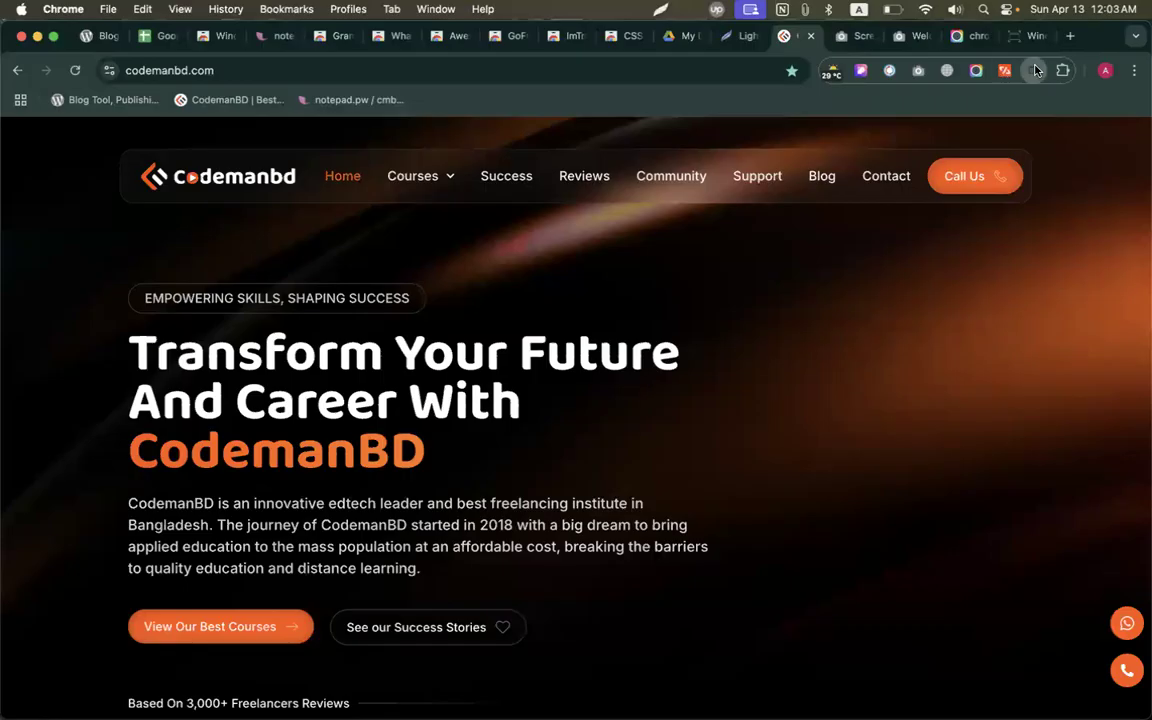
click(1033, 70)
click(930, 240)
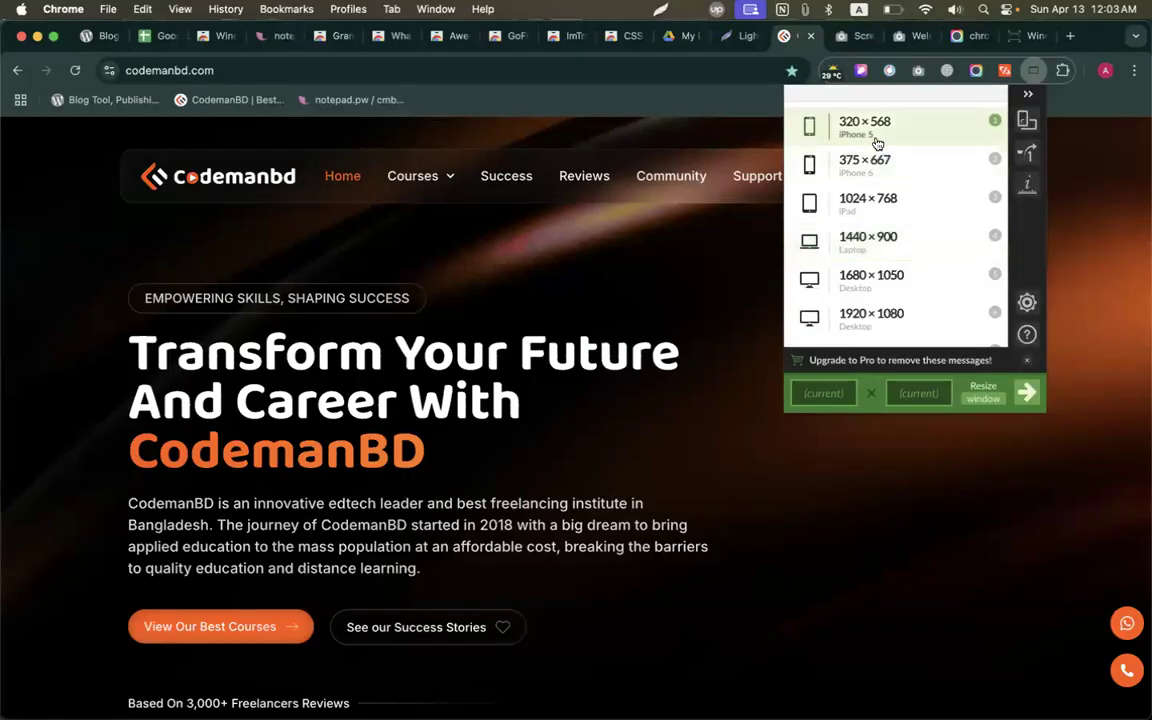
click(845, 165)
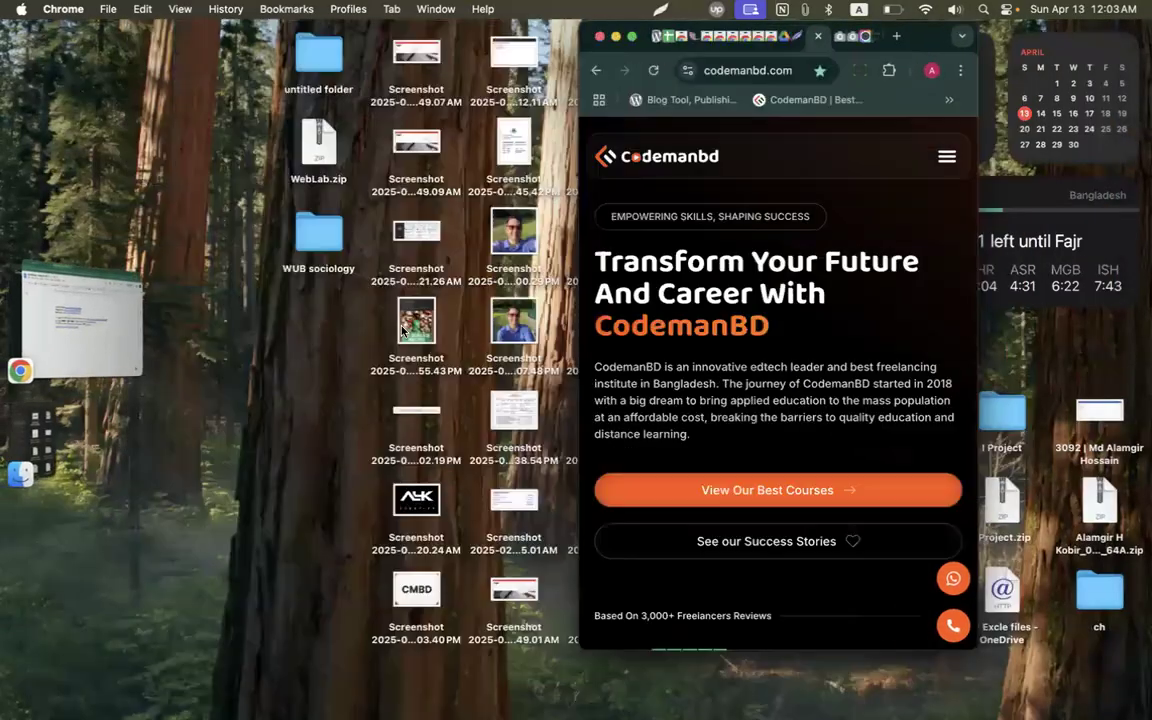
scroll(719, 300, down, 10)
scroll(720, 300, down, 15)
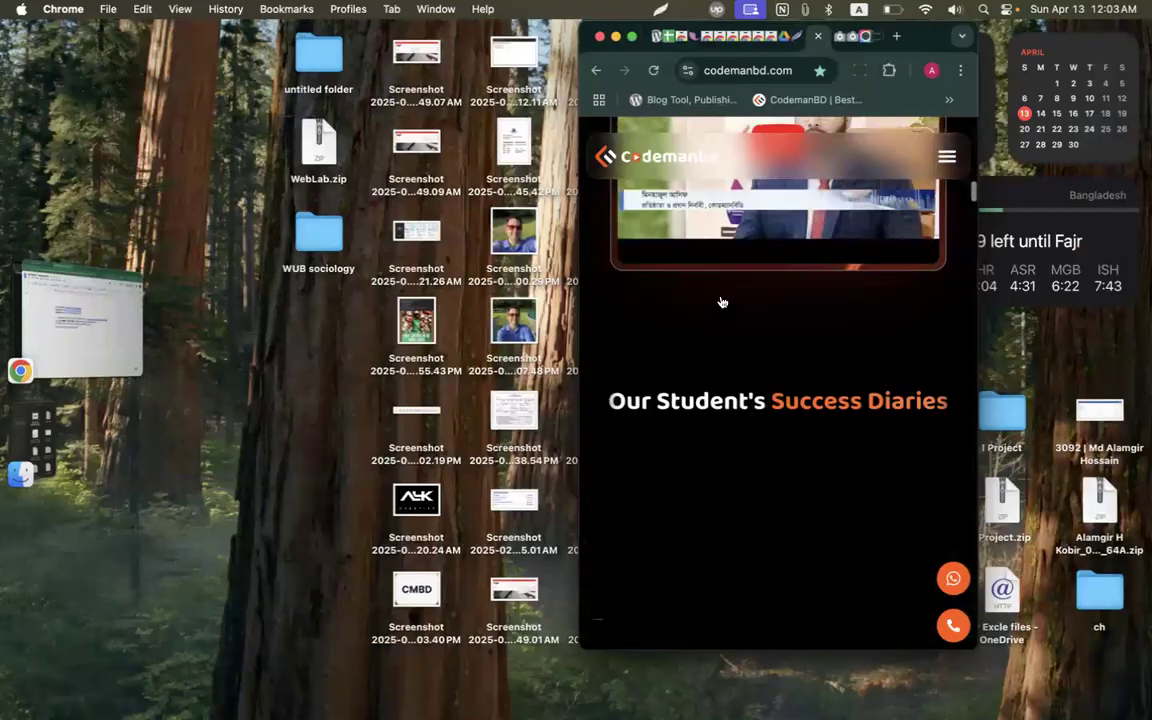
double_click(924, 42)
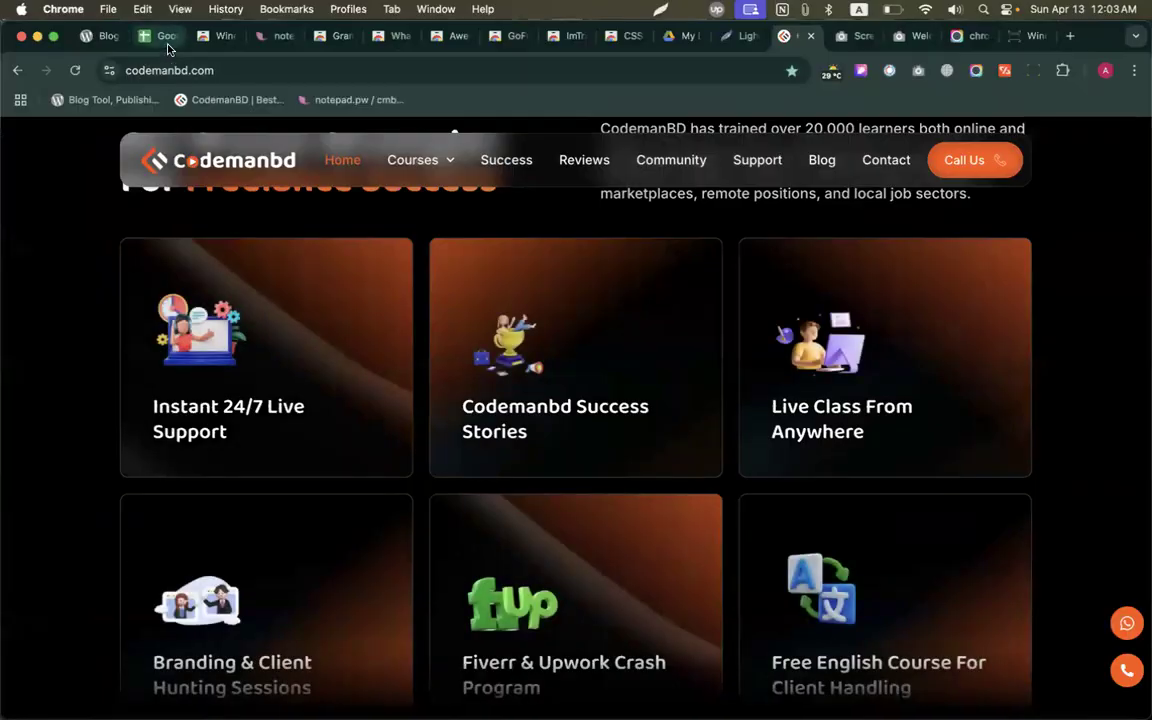
click(145, 35)
scroll(290, 316, down, 3)
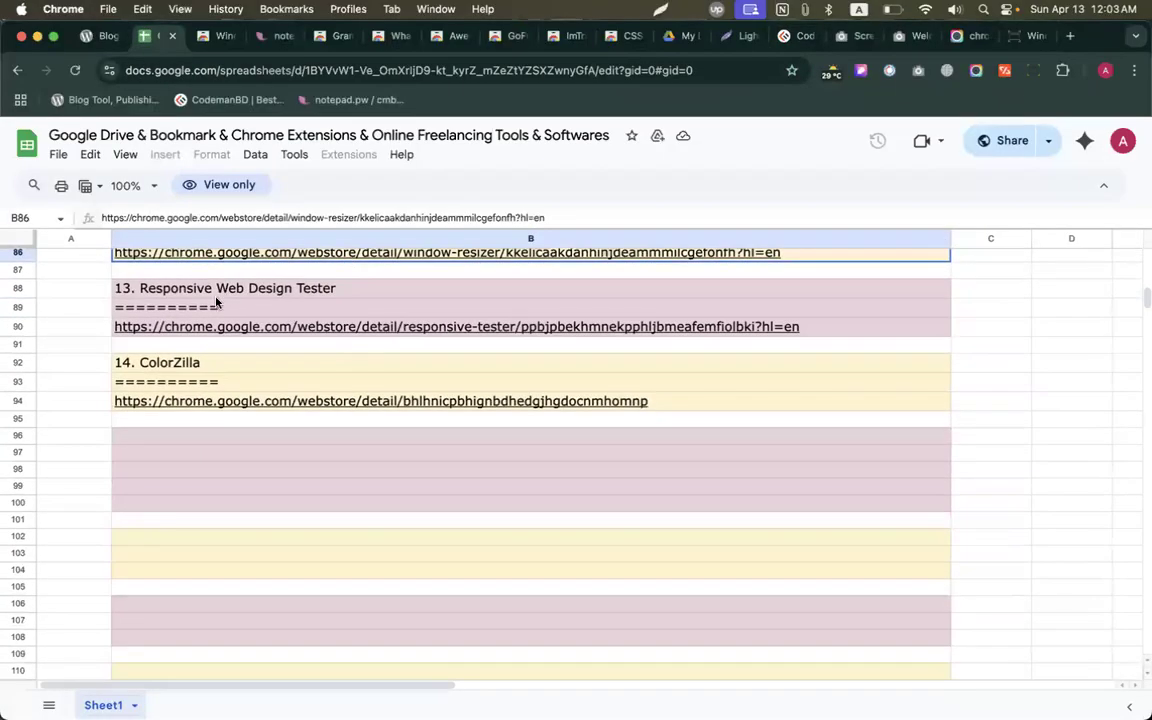
Install Responsive Tester from the B90 link and pin it to the toolbar.
click(207, 330)
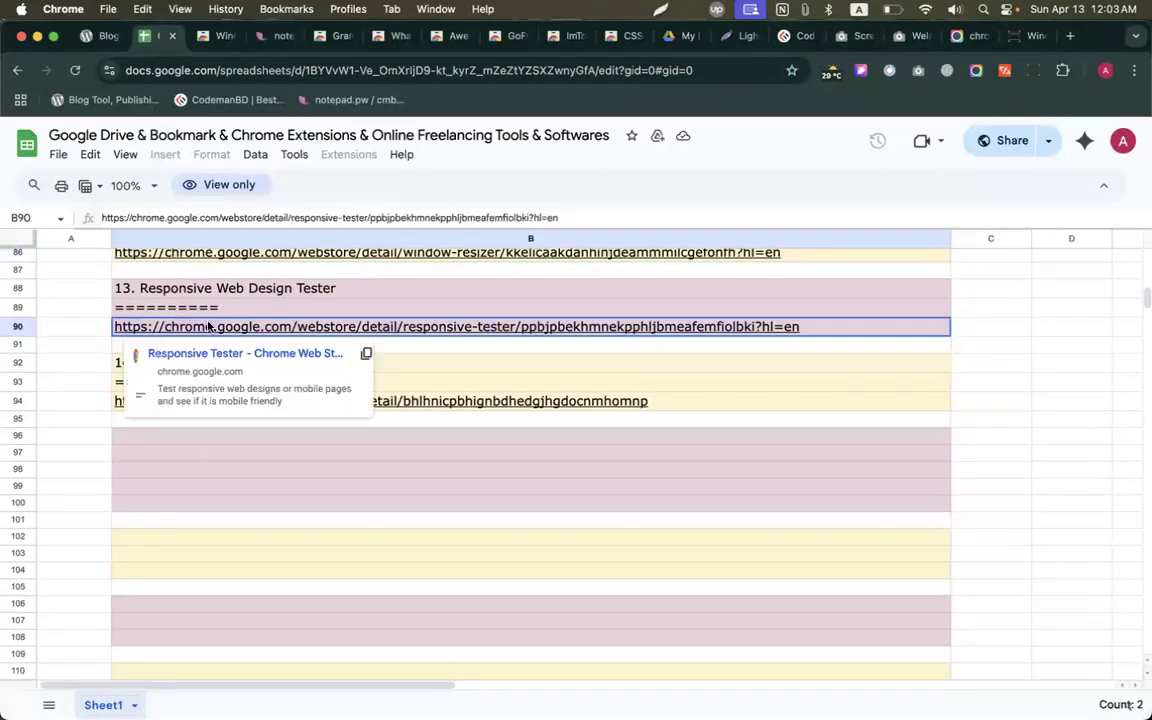
click(196, 354)
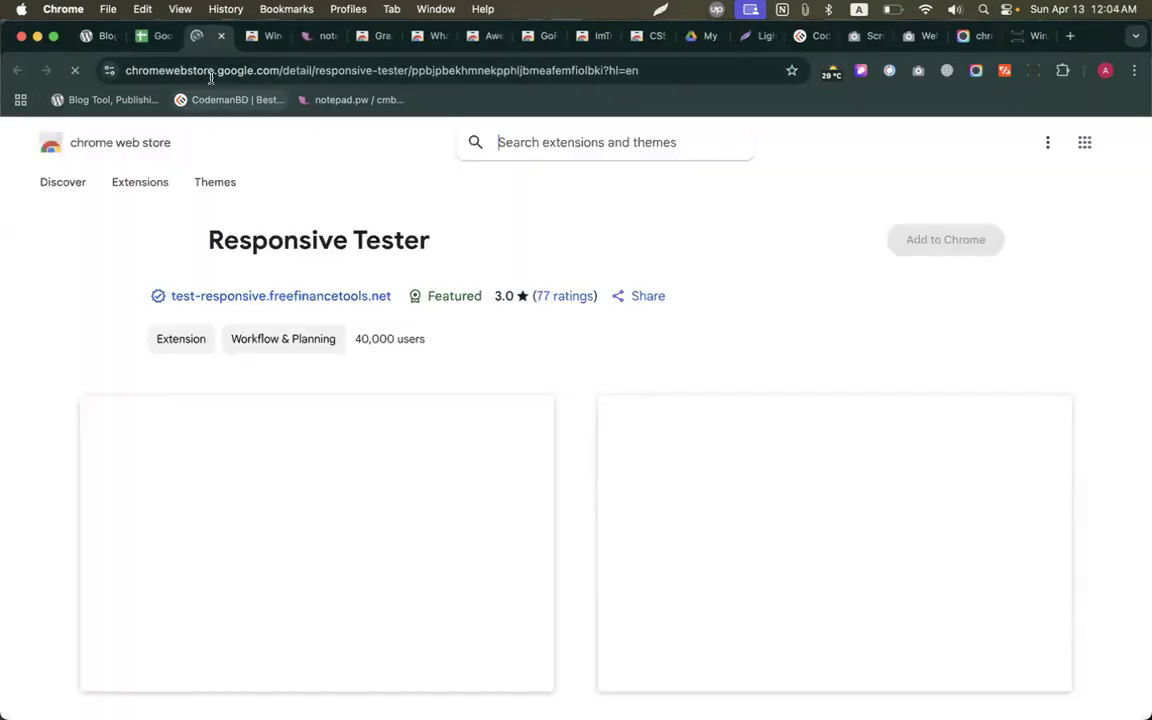
click(947, 250)
click(688, 389)
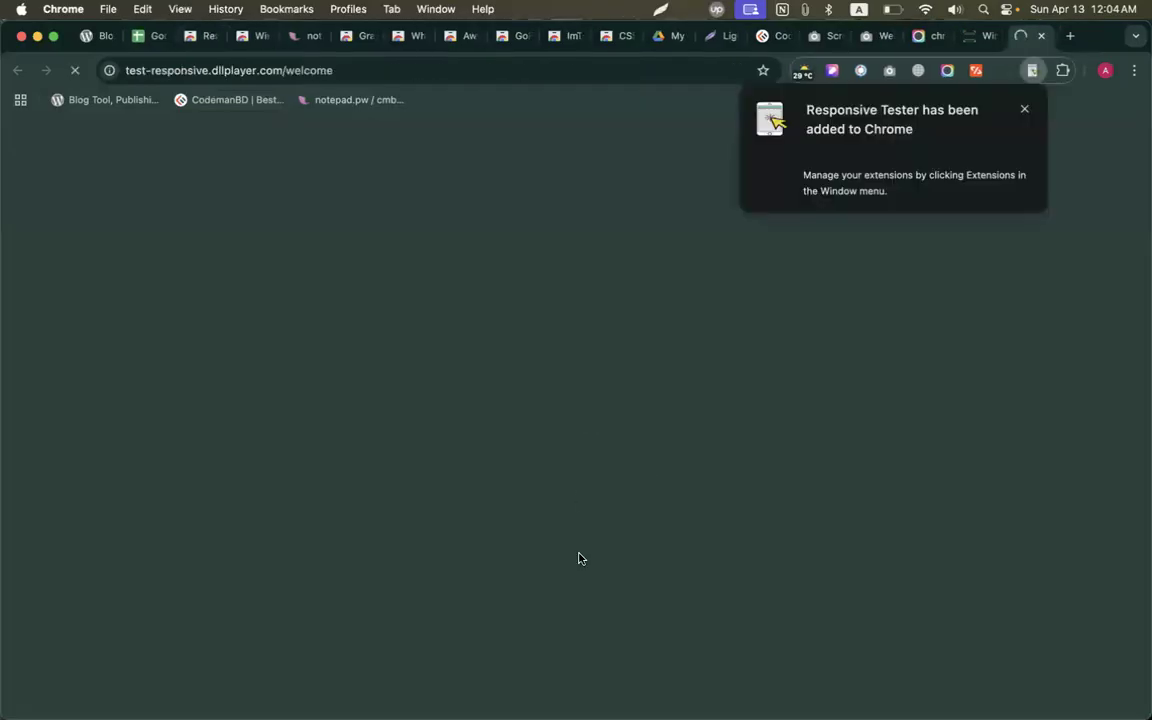
right_click(1032, 70)
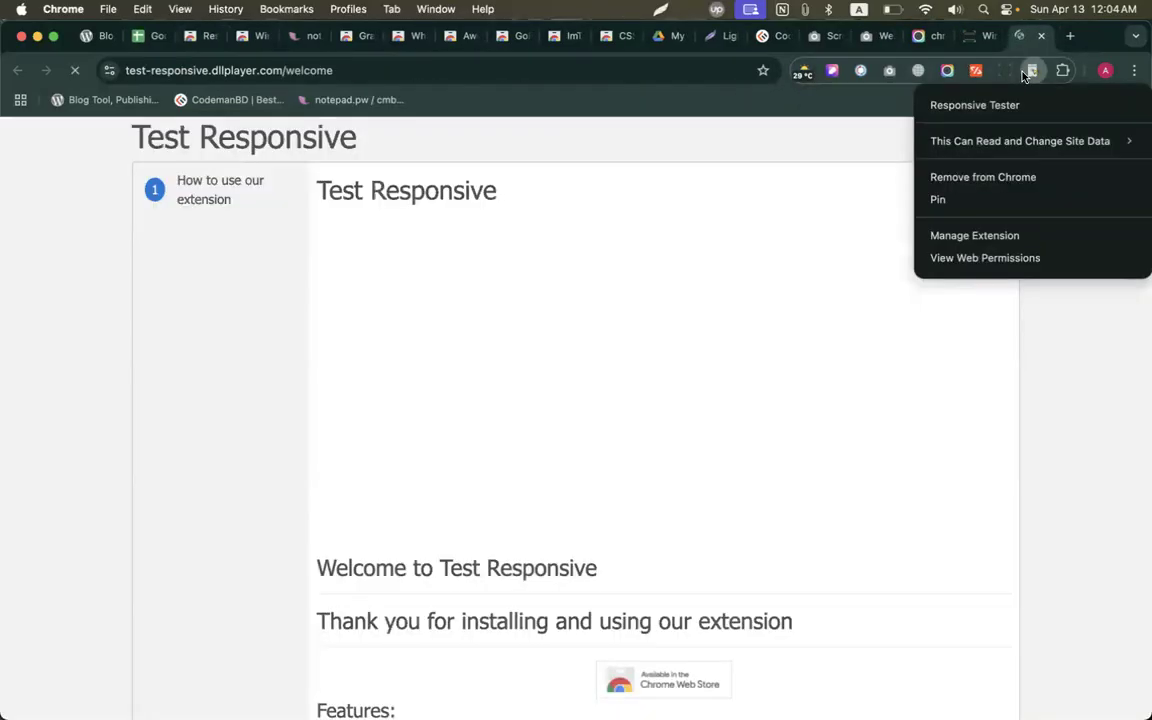
click(992, 199)
Preview the CodemanBD site at Apple iPhone XS Max size and scroll through it.
click(770, 36)
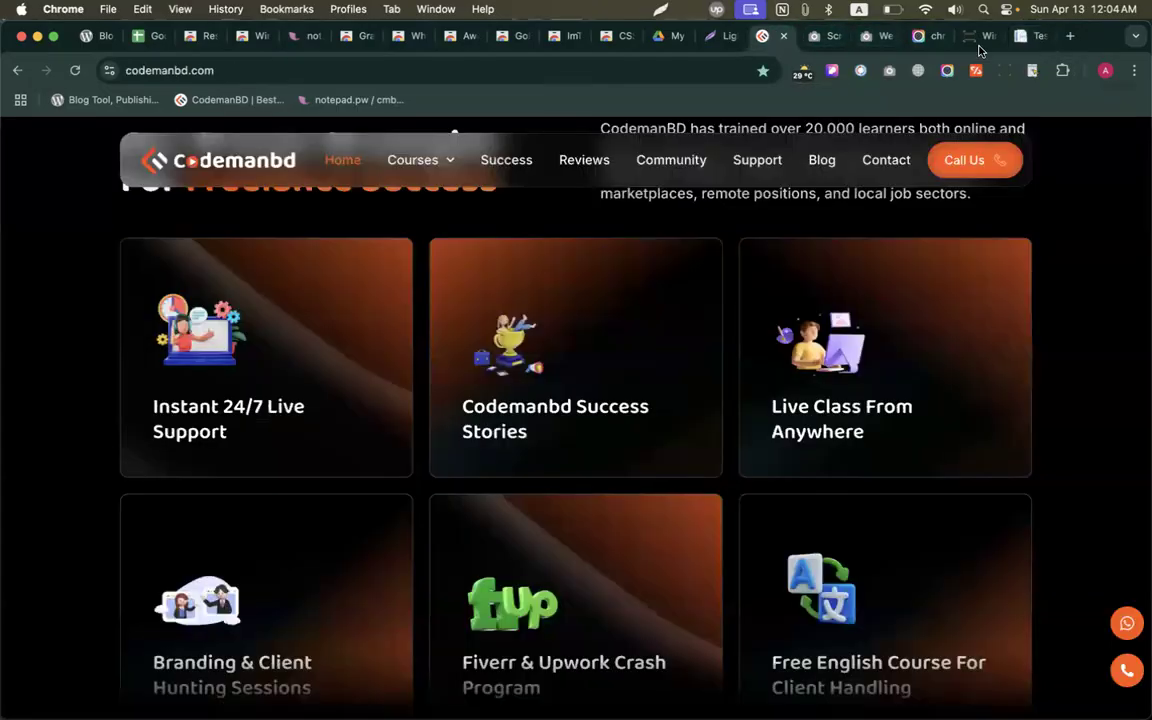
click(1032, 70)
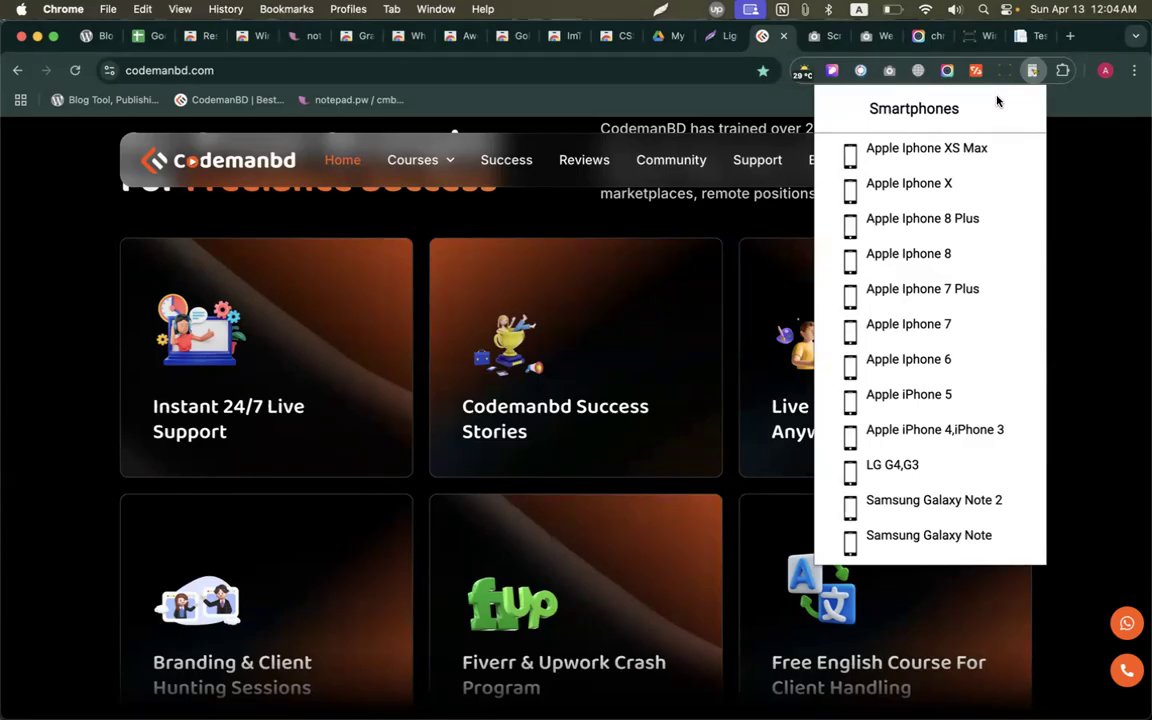
click(936, 149)
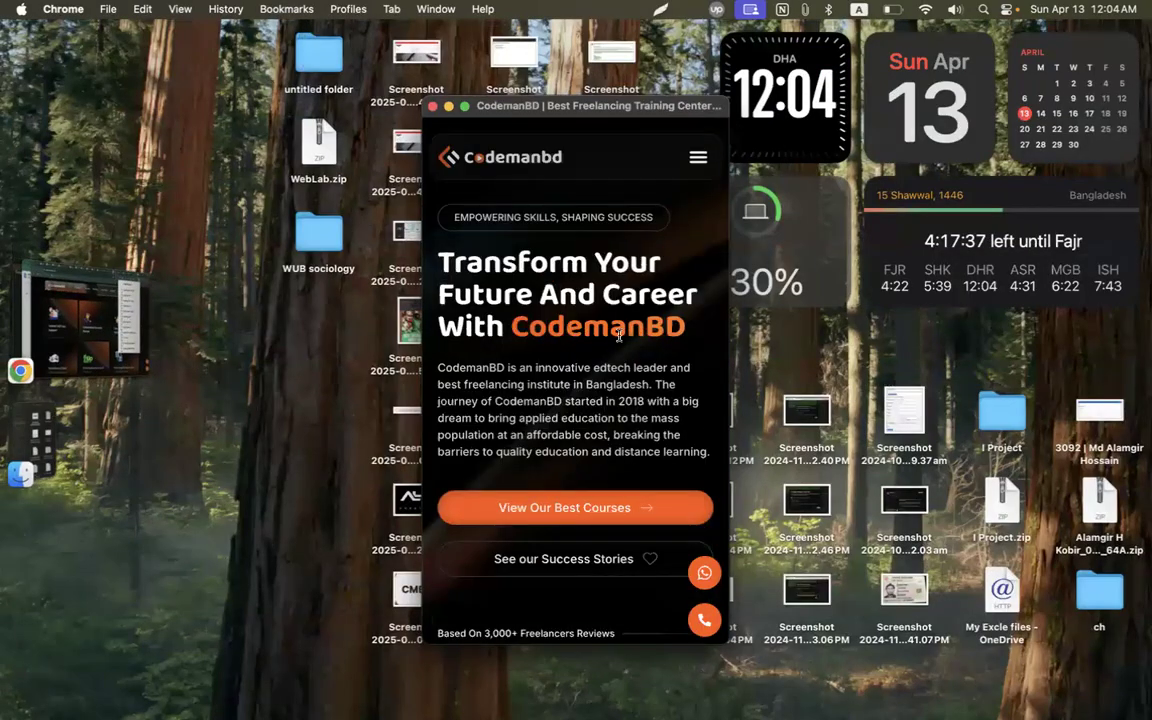
scroll(580, 320, down, 20)
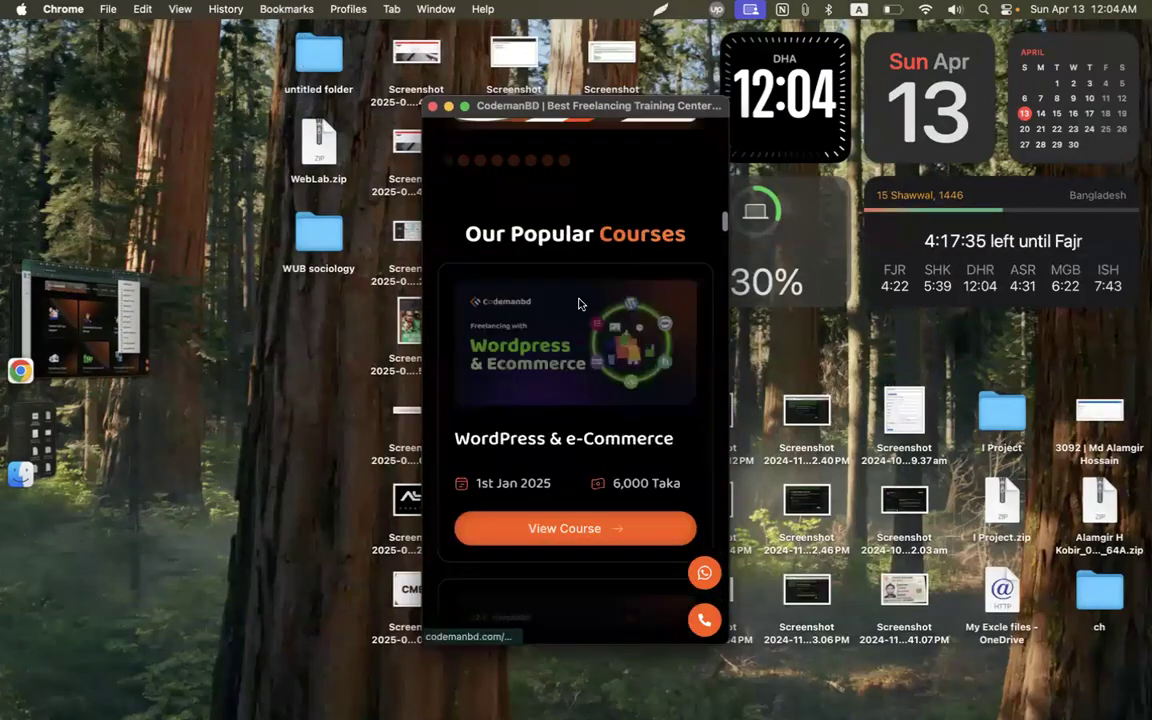
scroll(578, 304, down, 20)
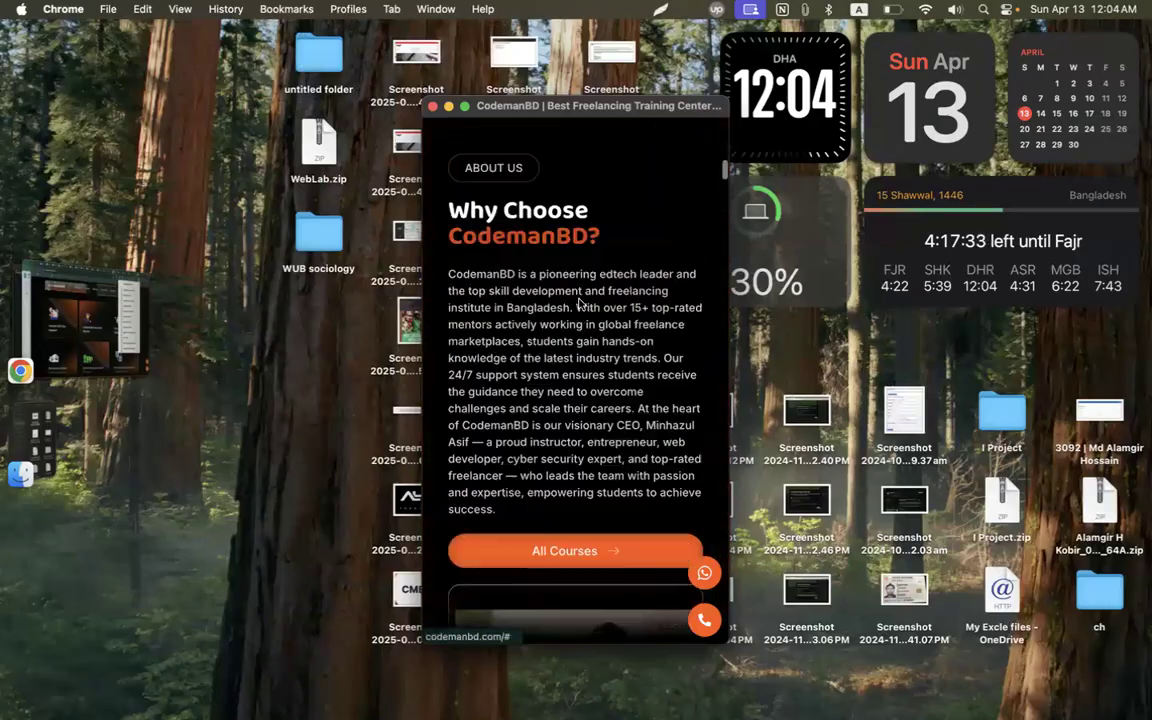
scroll(578, 304, up, 20)
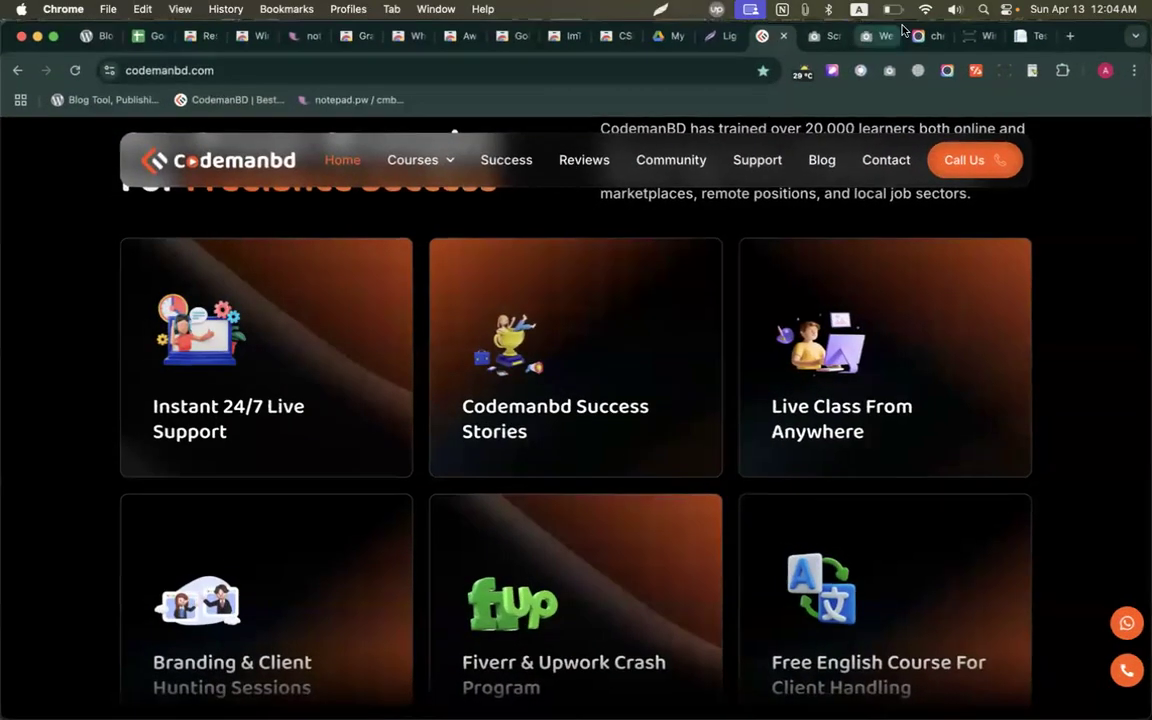
Close the device size list and go back to the extension-links spreadsheet.
click(1032, 70)
scroll(957, 365, down, 15)
scroll(957, 365, up, 15)
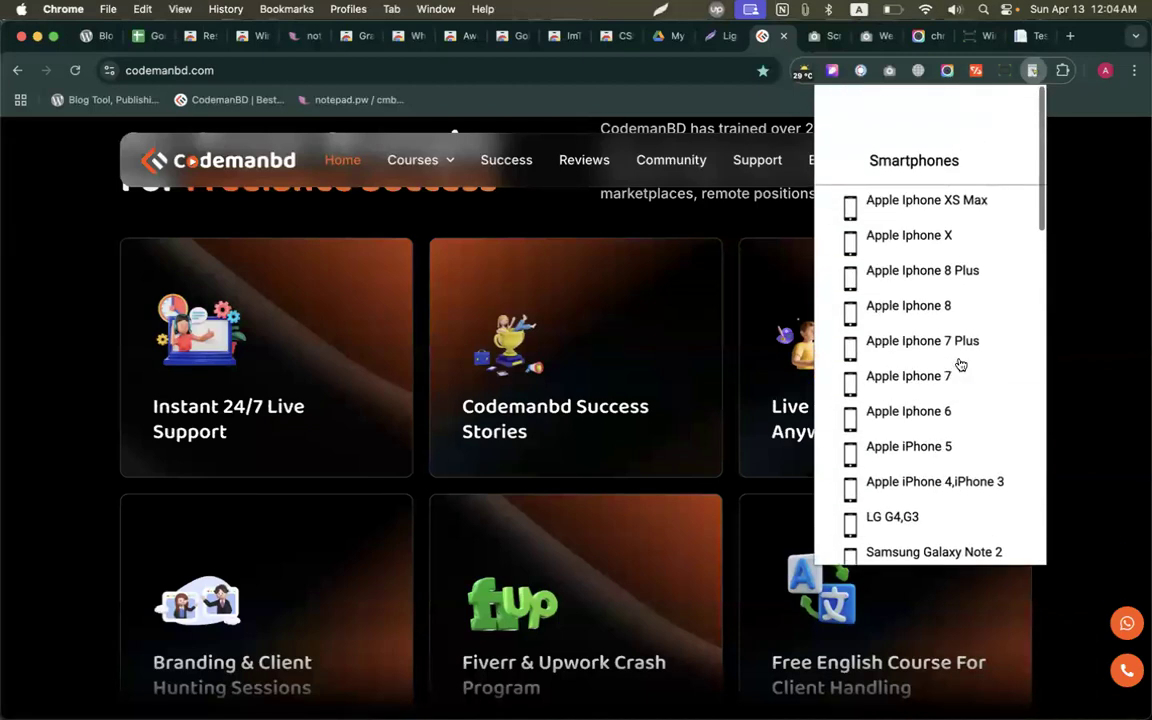
click(545, 216)
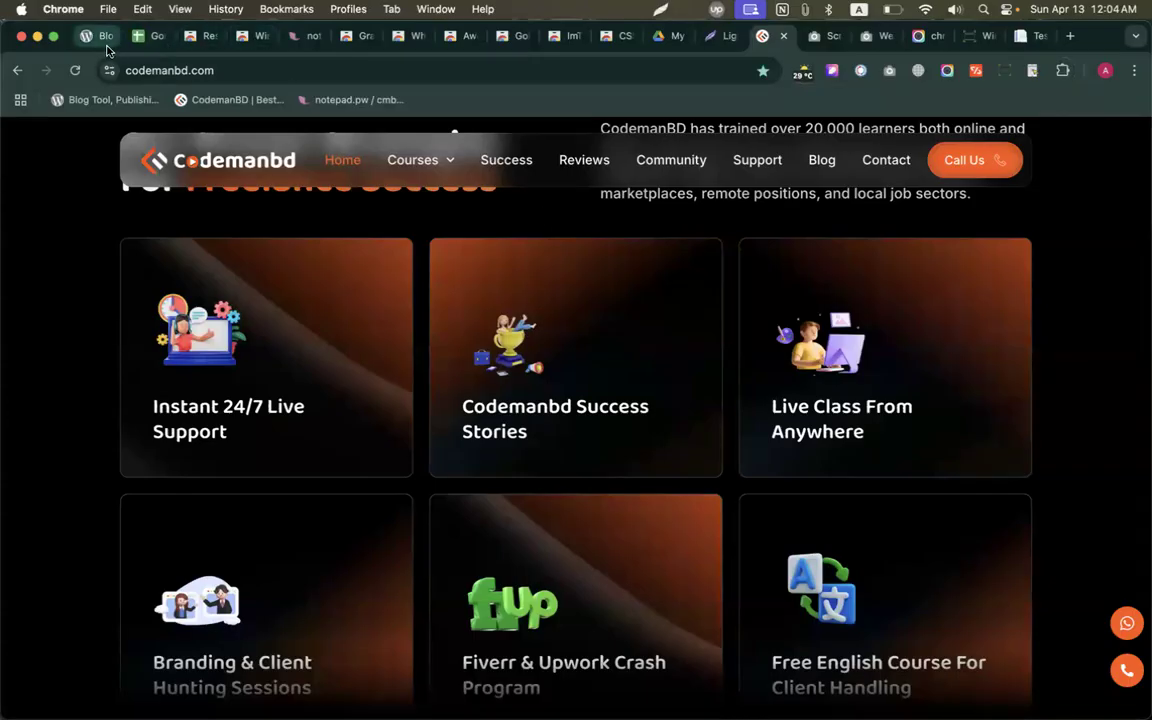
click(150, 36)
scroll(266, 283, down, 1)
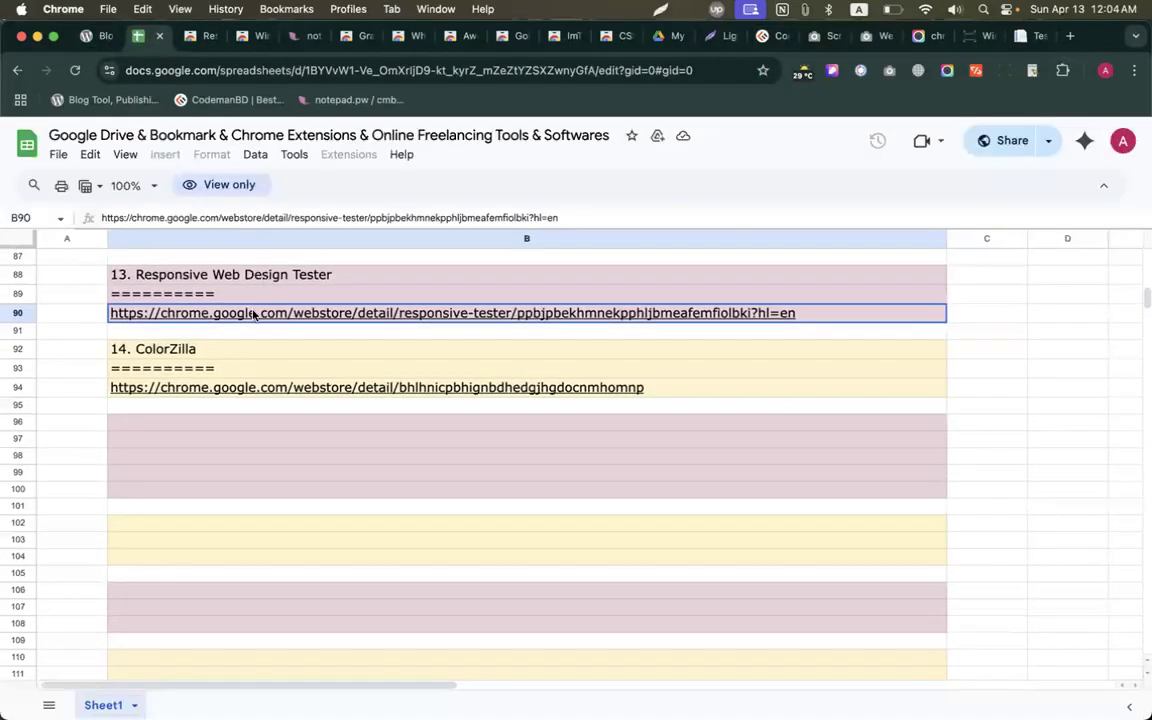
Open the ColorZilla store page from cell B94 and add the extension to Chrome.
click(231, 390)
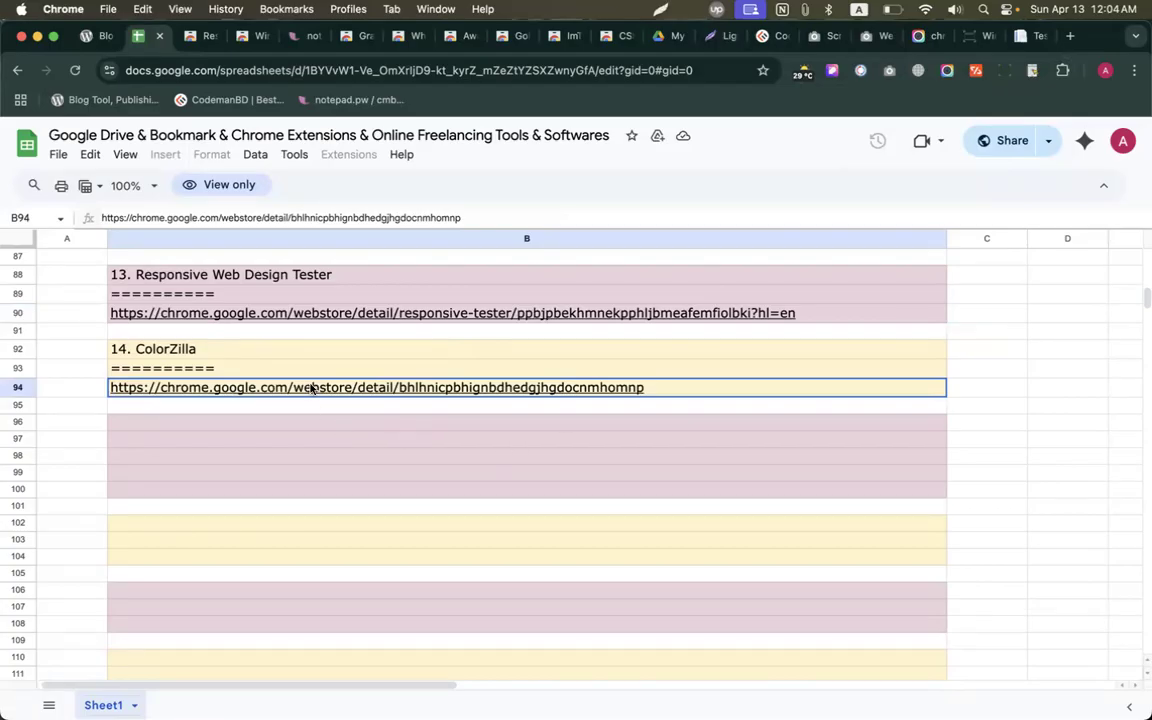
mouse_move(311, 388)
click(266, 418)
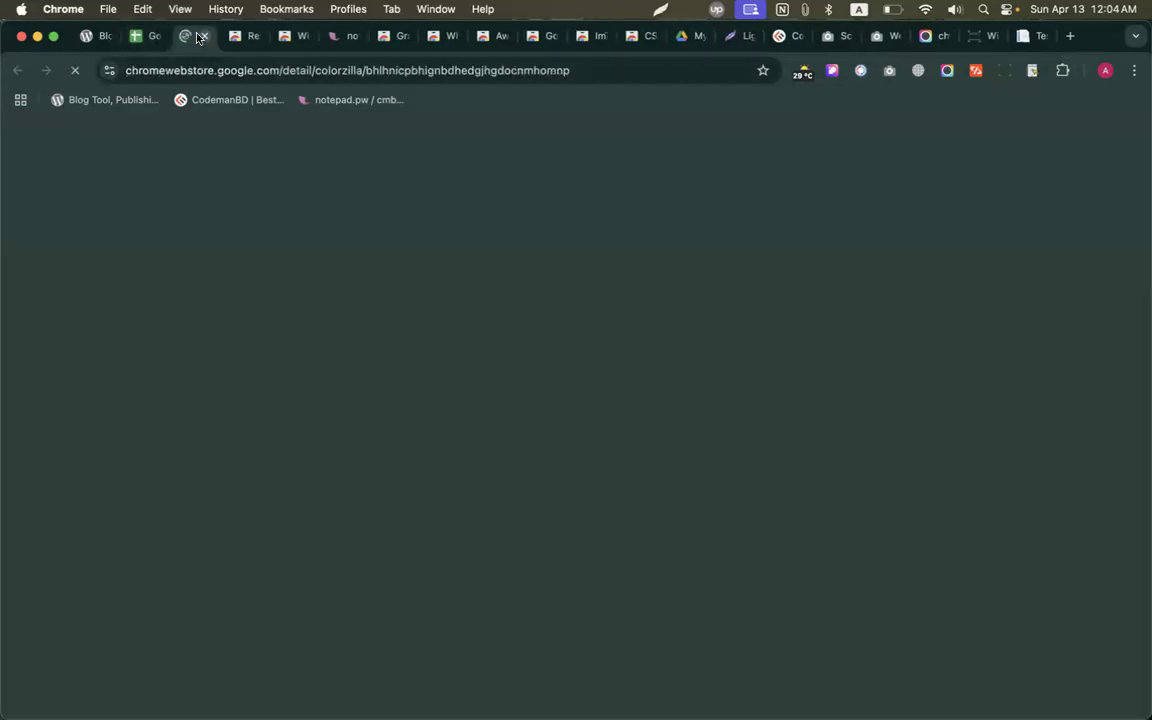
click(945, 244)
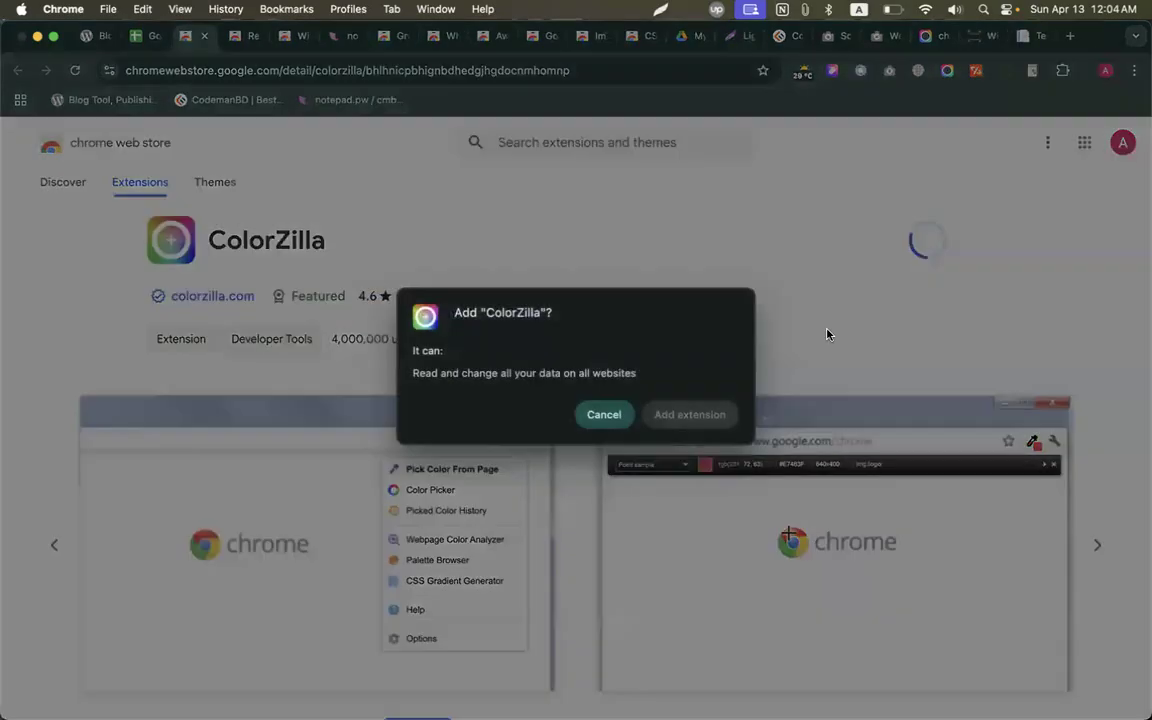
click(681, 416)
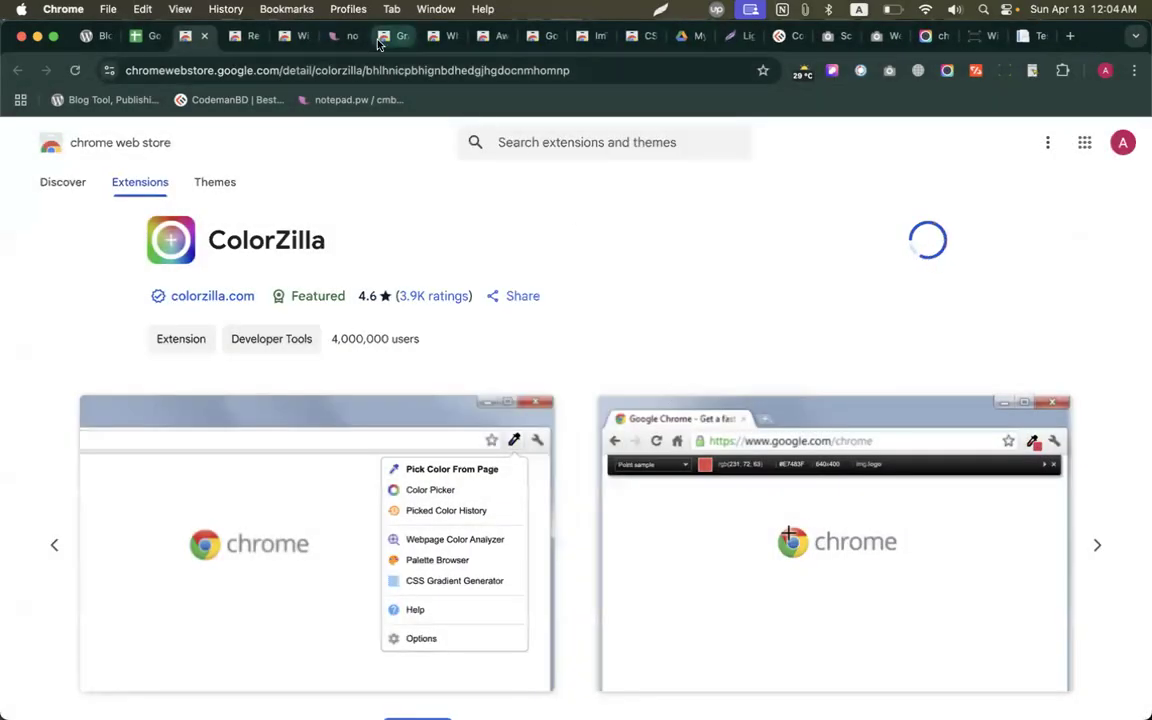
click(385, 36)
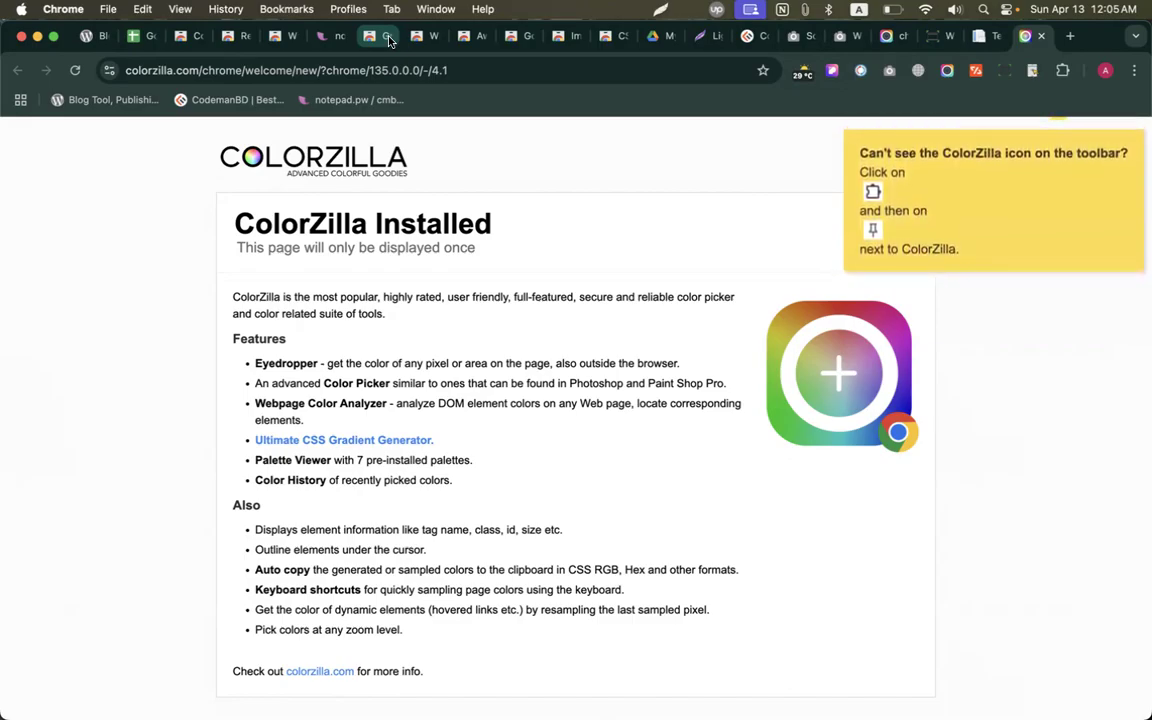
Pin ColorZilla and pick the purple #BC1DC2 from the welcome page logo.
click(1062, 70)
scroll(995, 205, down, 2)
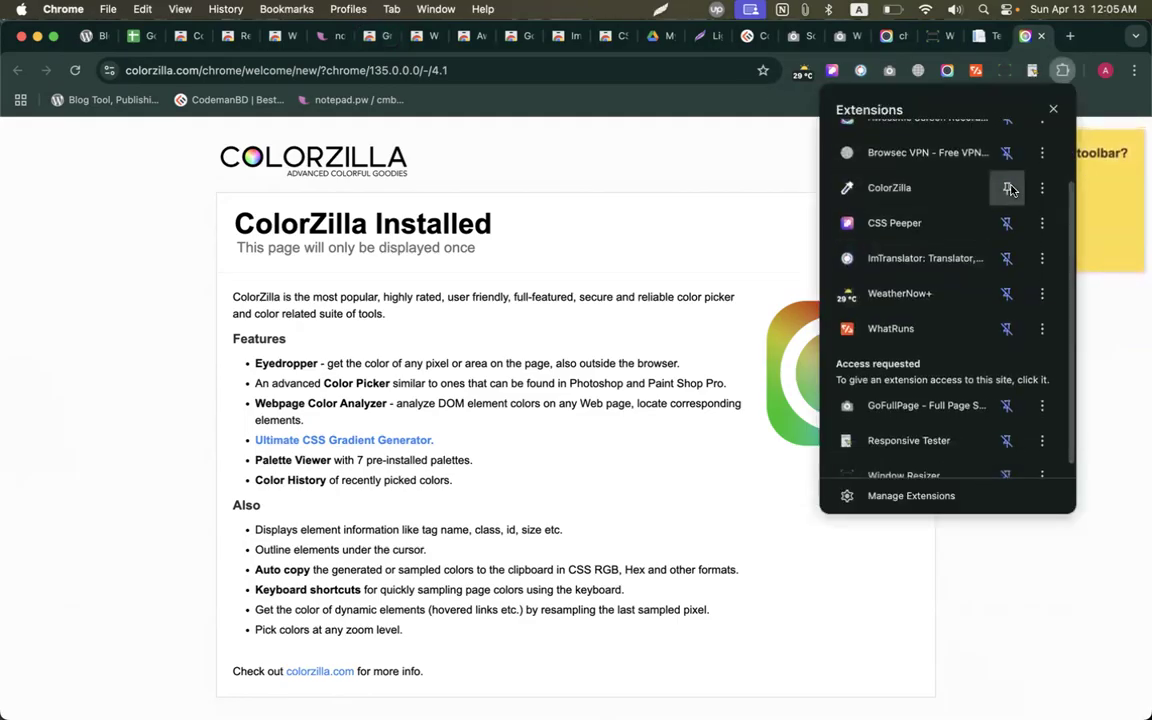
click(1007, 187)
click(1033, 70)
click(965, 95)
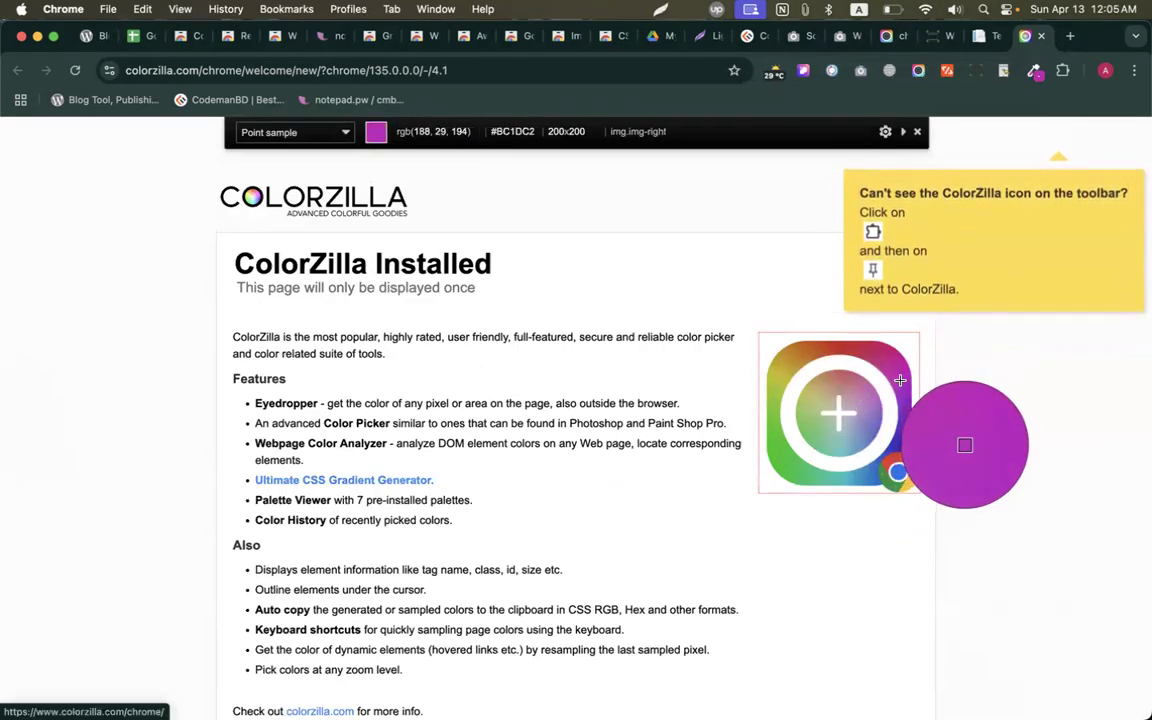
click(900, 381)
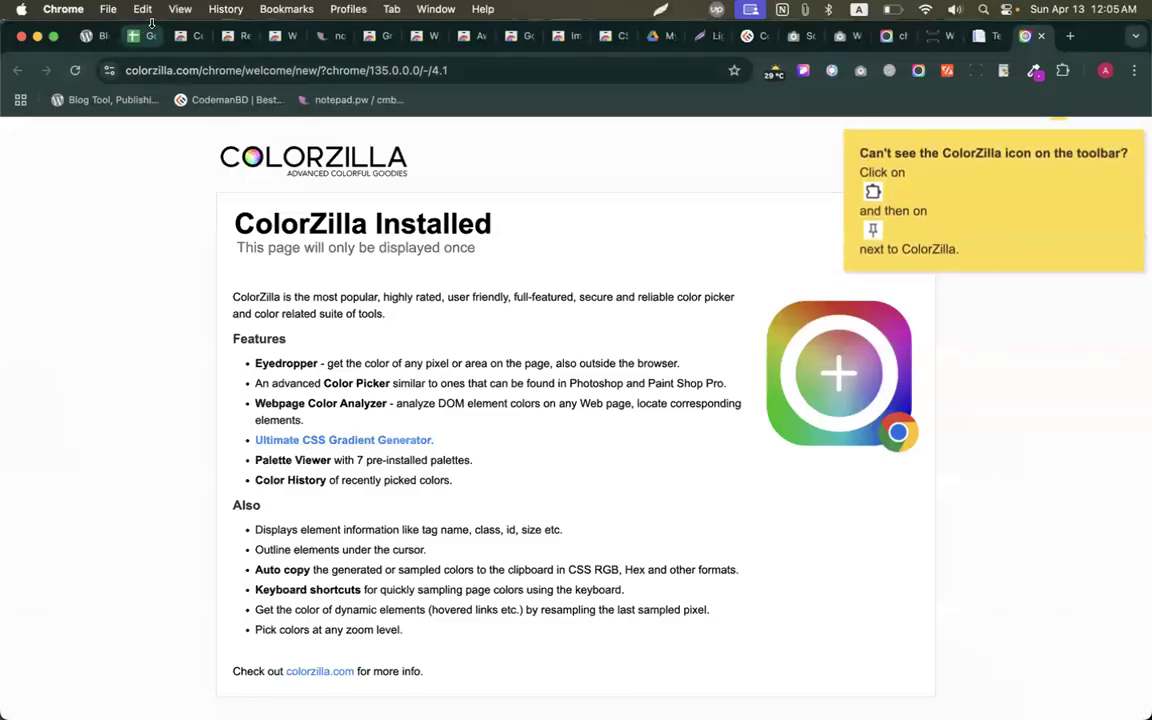
Start ColorZilla's page colour picker again and capture a screenshot of most of the page.
click(1033, 73)
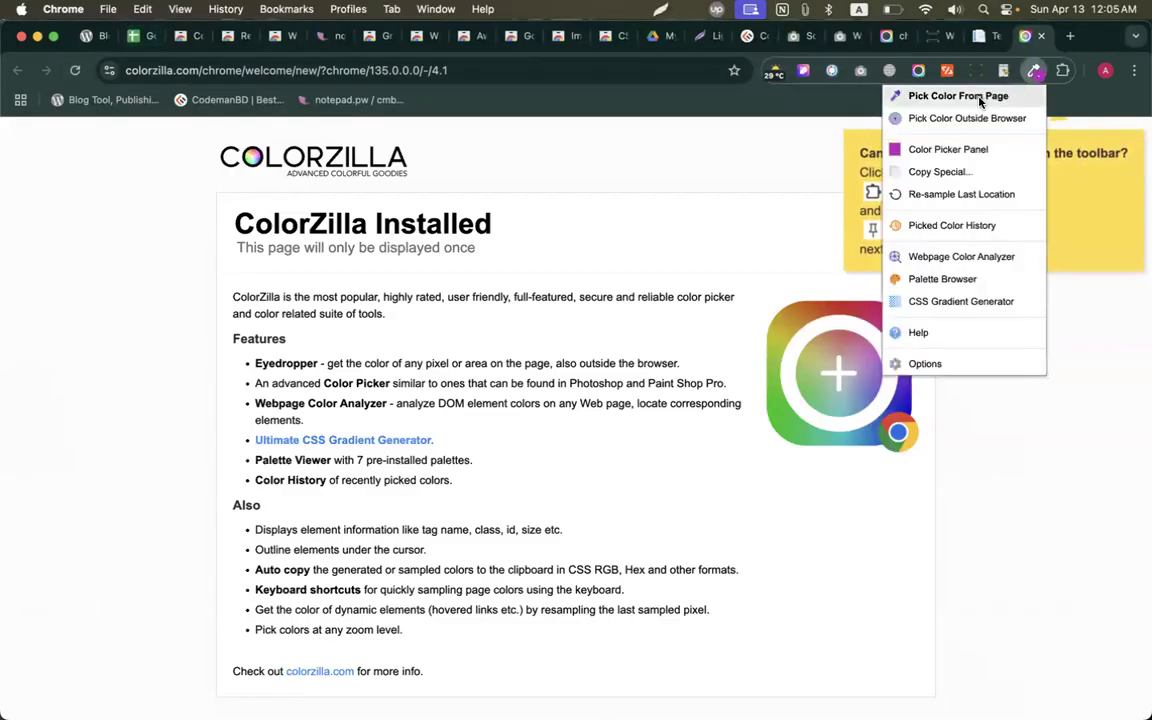
click(950, 95)
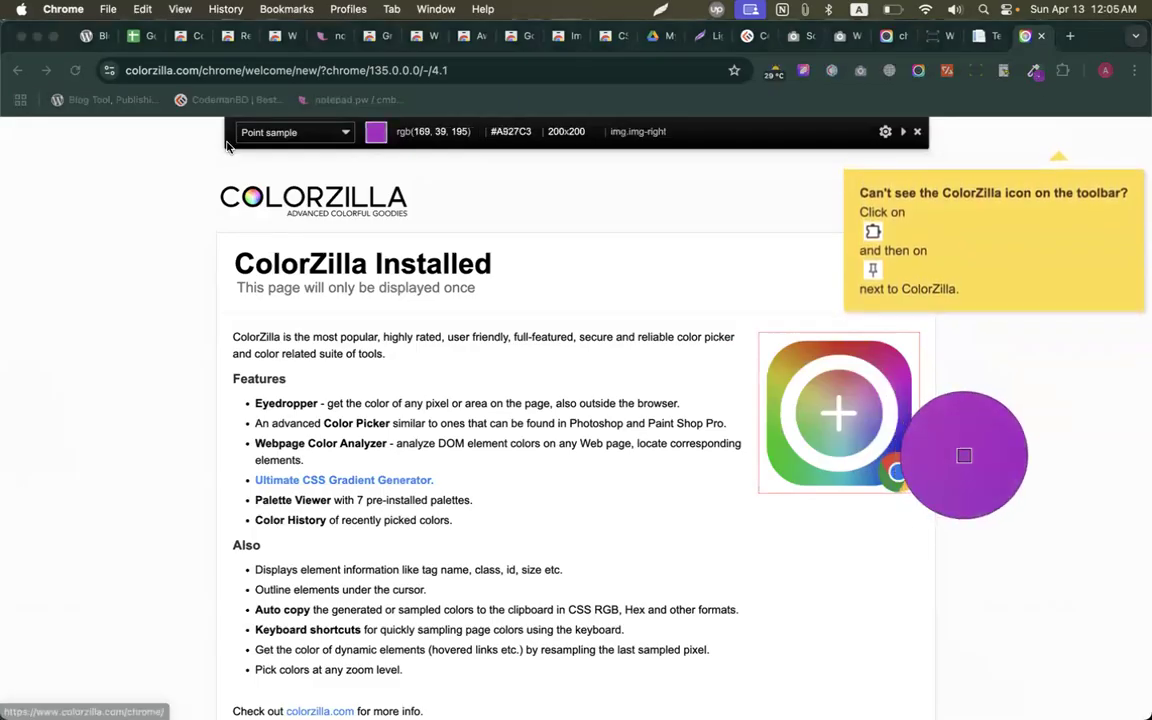
key(shift+super+9)
drag(93, 84, 1120, 521)
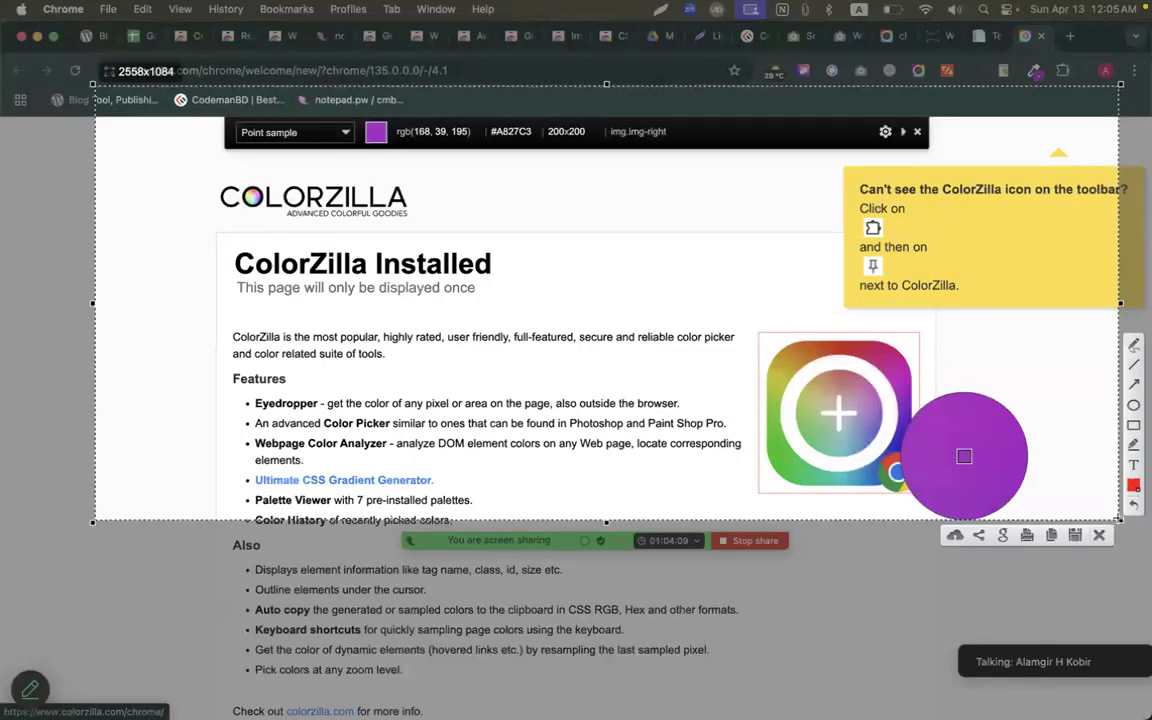
Cancel the screenshot, bring Chrome back, and confirm Turn in on the Assignment 01 page.
key(Escape)
key(ctrl+Up)
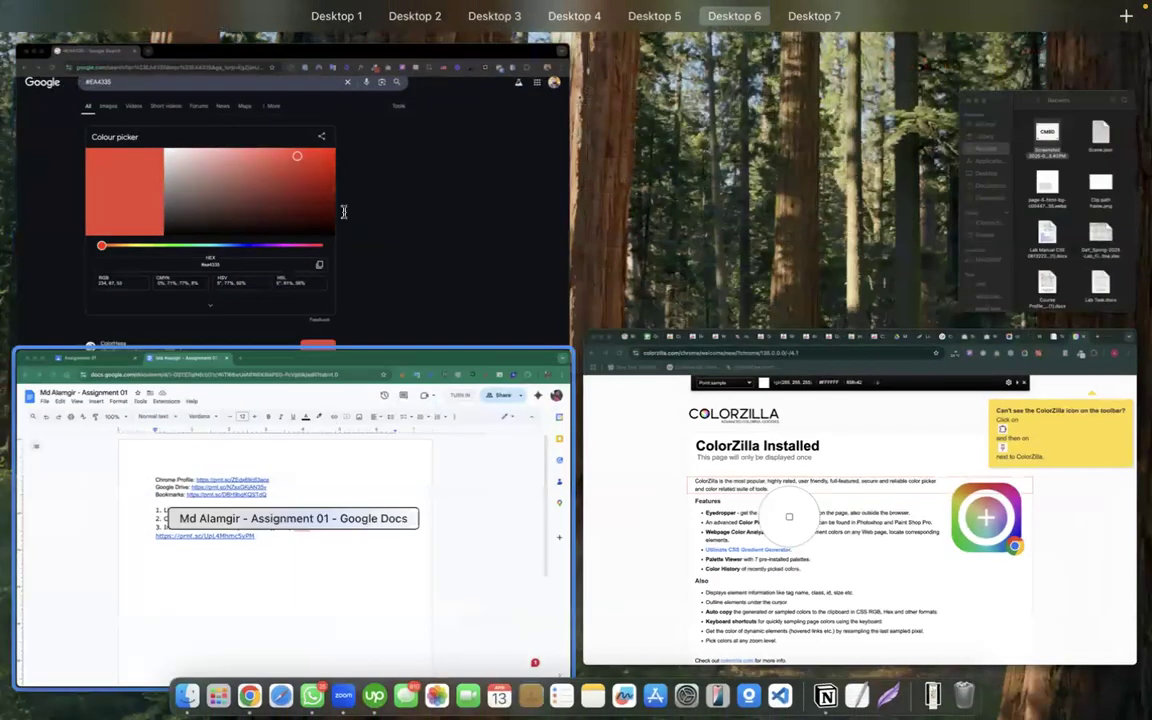
click(329, 417)
click(152, 44)
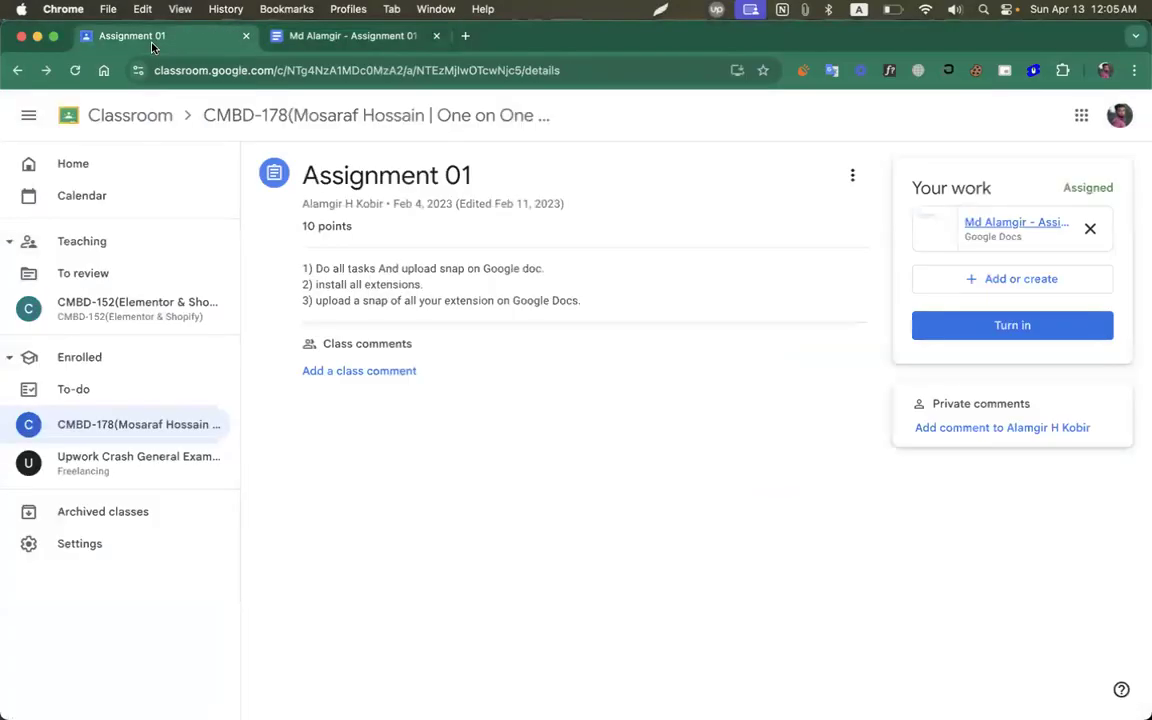
click(1085, 319)
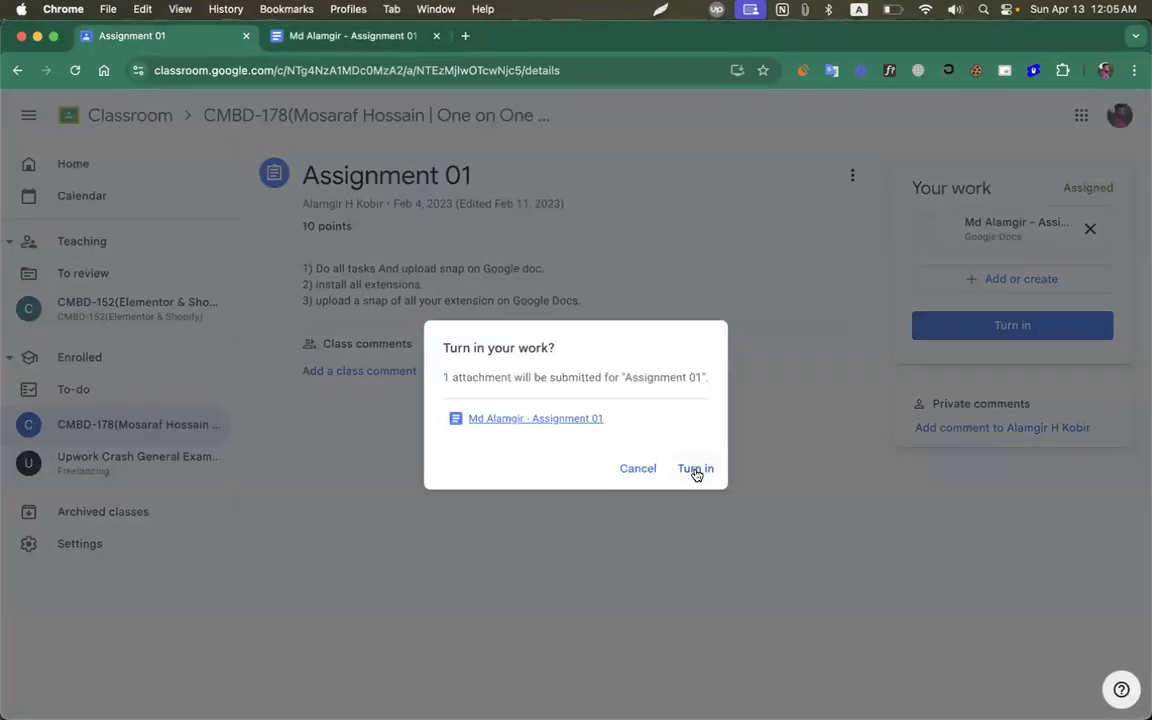
click(724, 458)
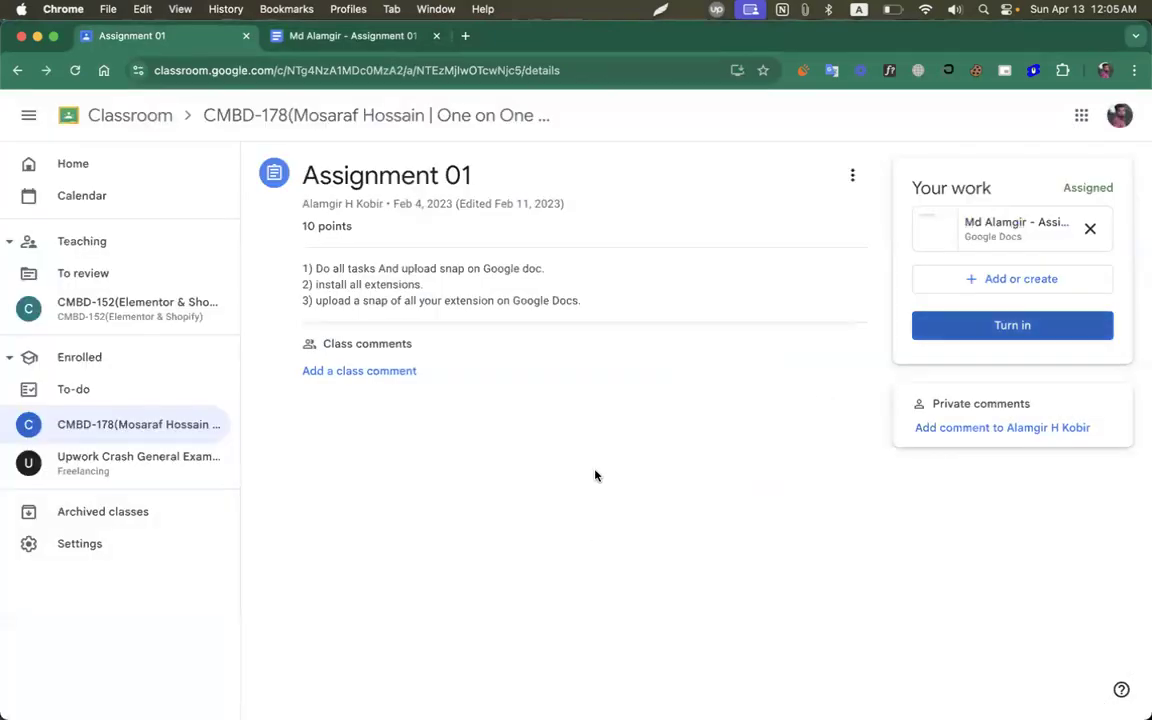